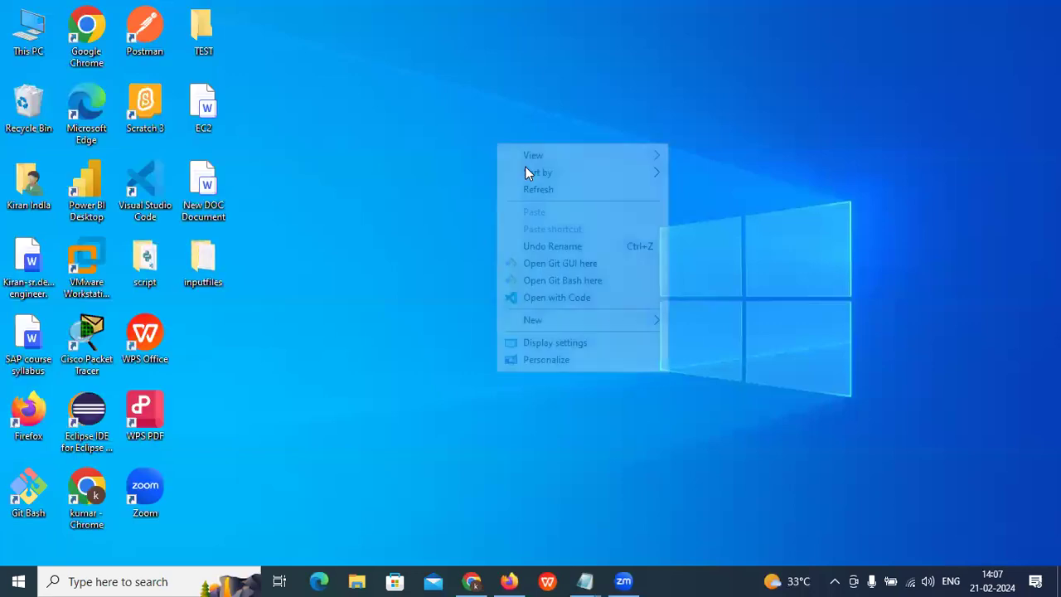
Step: Open the Azure ALL notes file from D:\CVT DATA\Data in Notepad
left_click(541, 191)
double_click(31, 29)
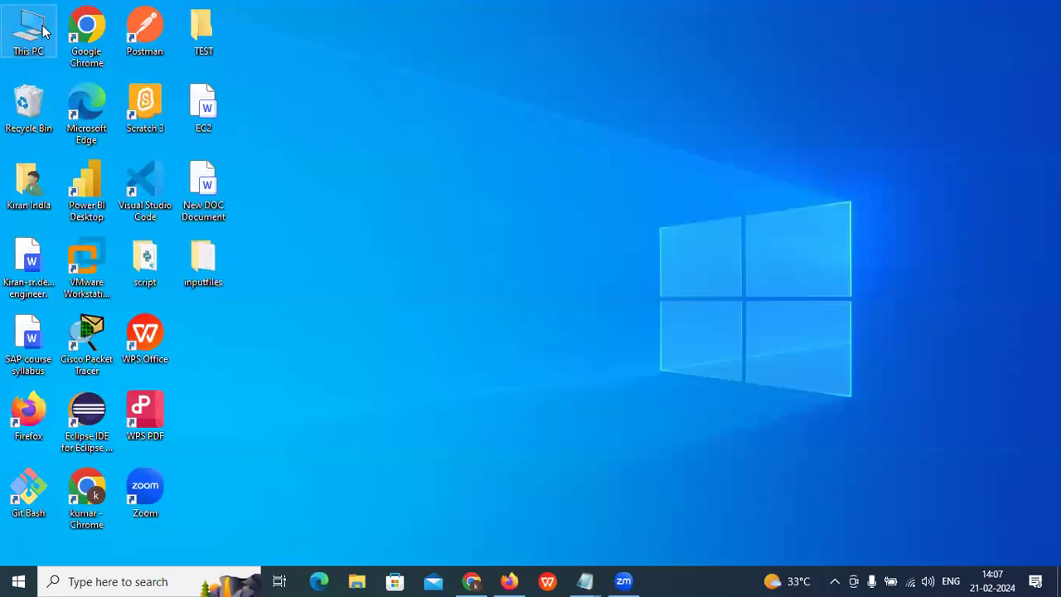
double_click(446, 304)
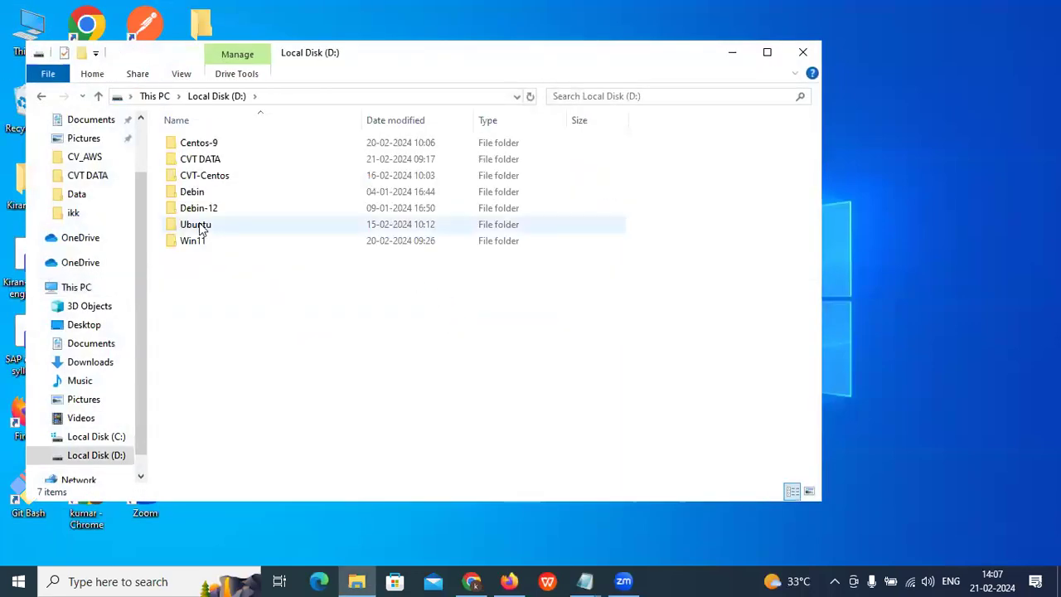
double_click(211, 160)
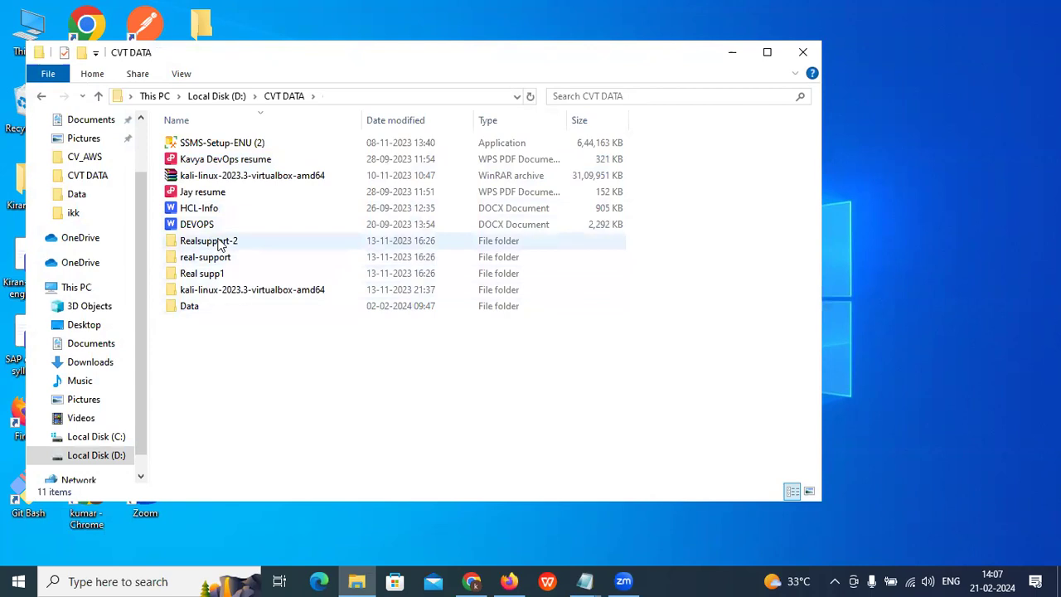
double_click(207, 309)
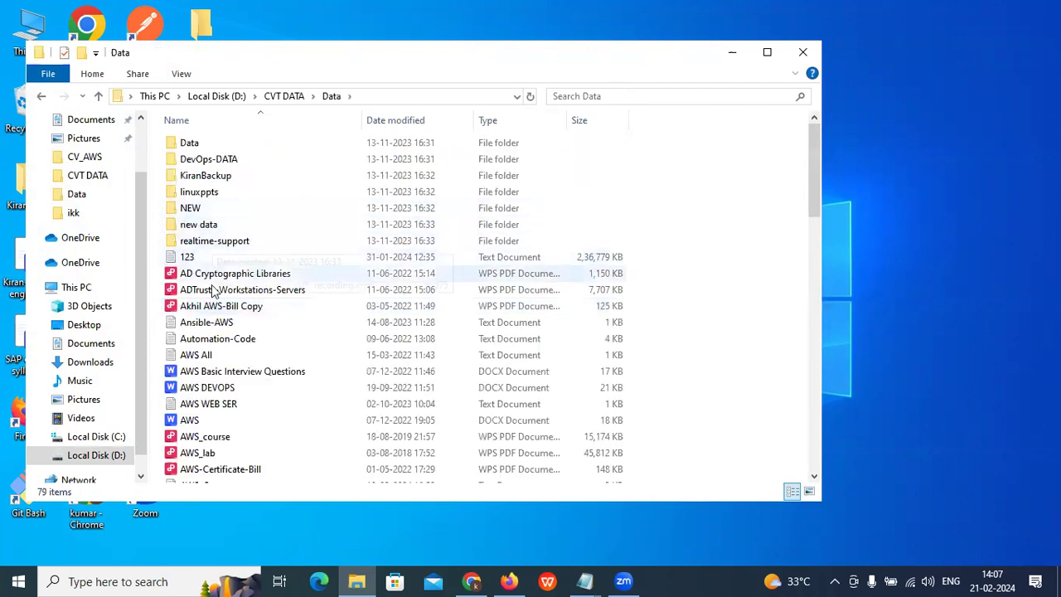
scroll(224, 349, "down", 3)
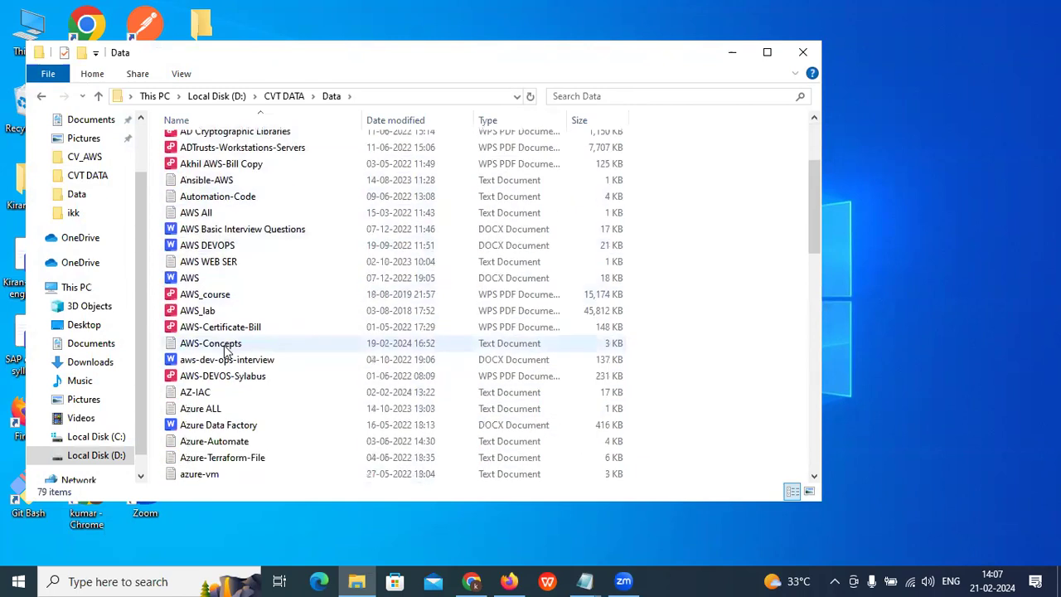
double_click(206, 407)
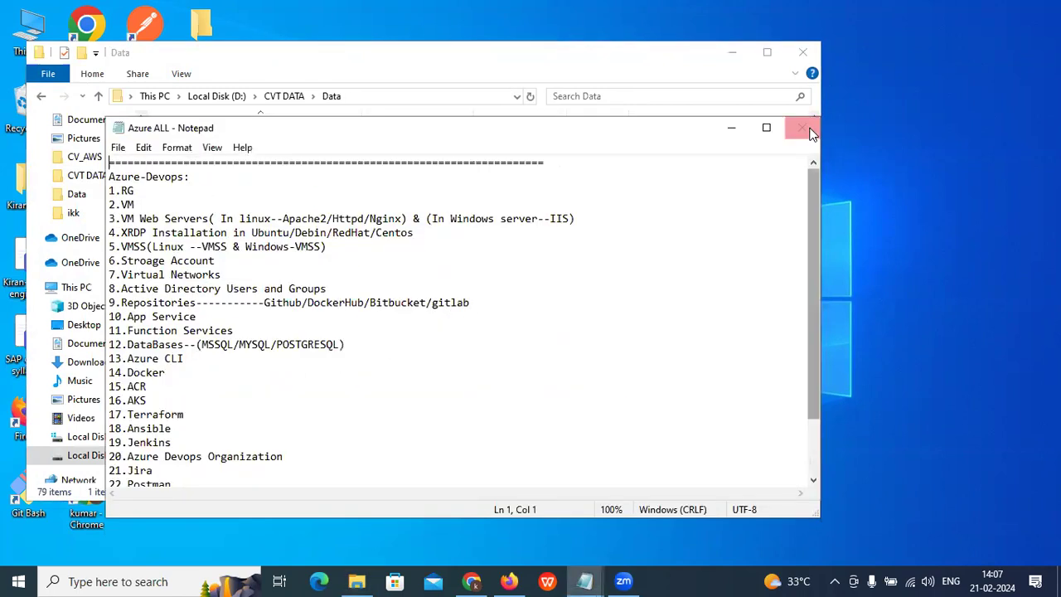
Step: Close Explorer, maximize Notepad, and highlight topics 1.RG, 2.VM and line 3's web servers
left_click(803, 54)
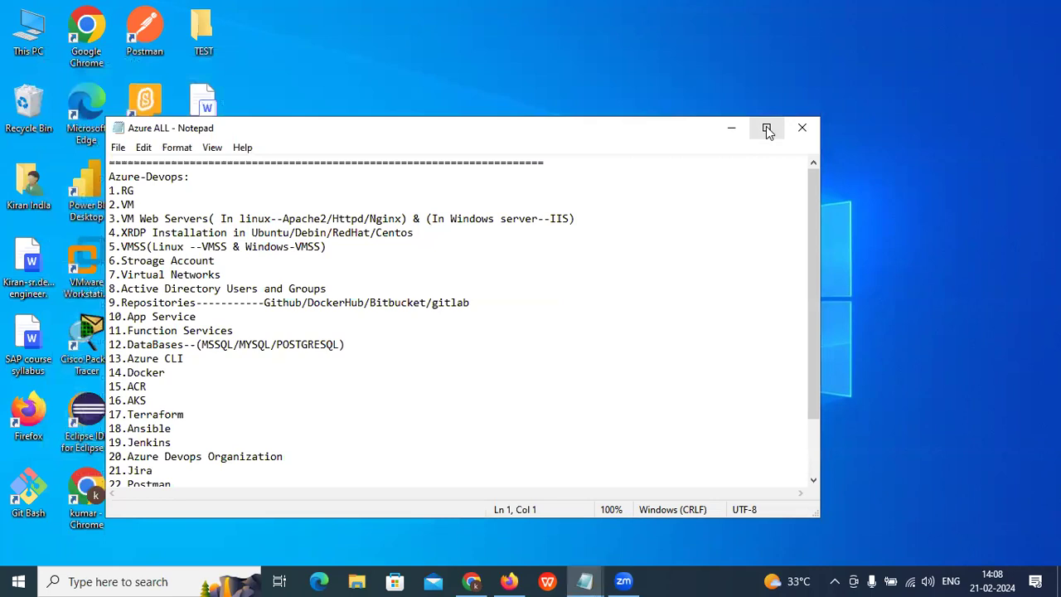
left_click(766, 128)
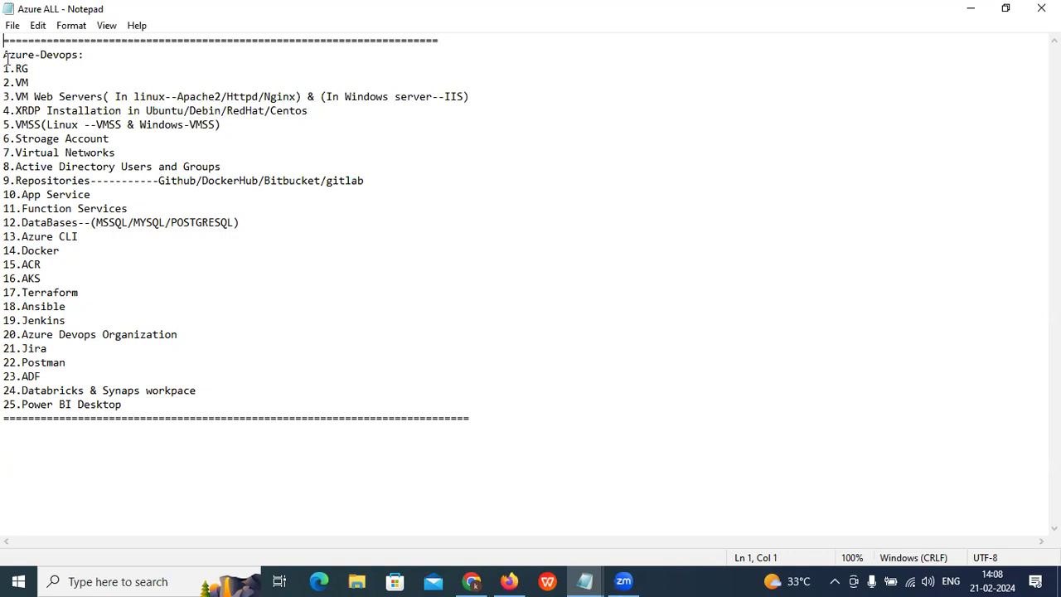
left_click_drag(5, 68, 531, 109)
left_click(8, 96)
left_click(172, 97)
left_click(345, 97)
left_click(165, 124)
Step: Highlight the XRDP, VMSS, Storage Account, Virtual Networks and 8–11 topic lines
left_click_drag(17, 110, 290, 111)
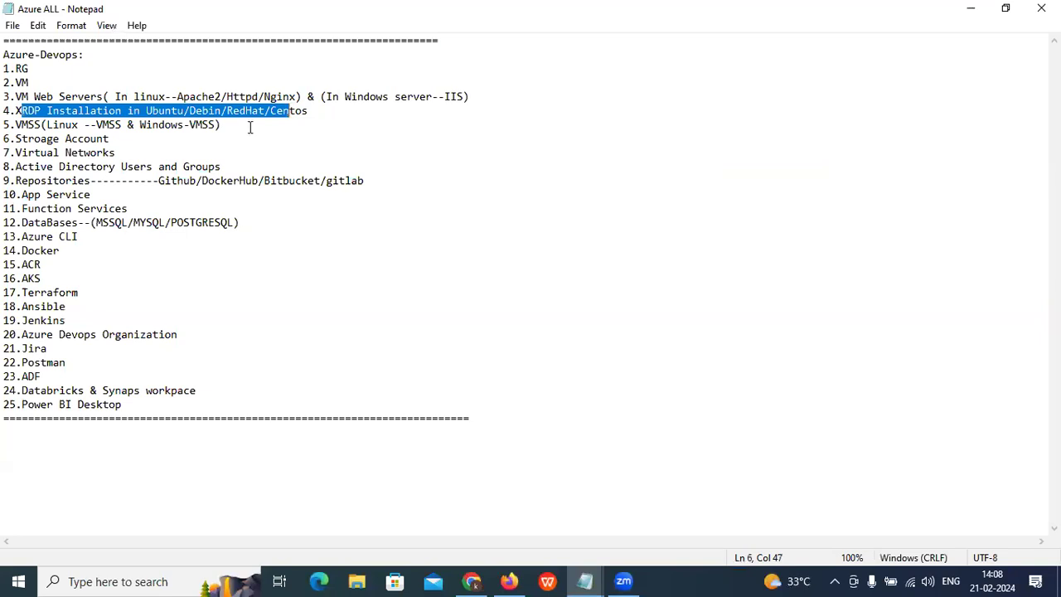
left_click(240, 128)
left_click_drag(15, 125, 279, 118)
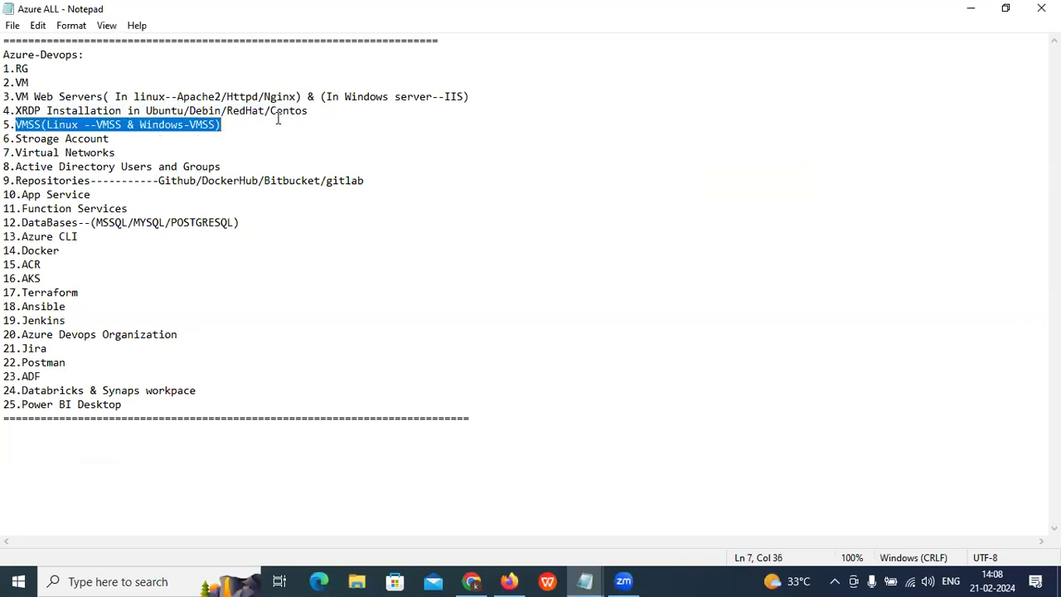
left_click_drag(15, 139, 8, 96)
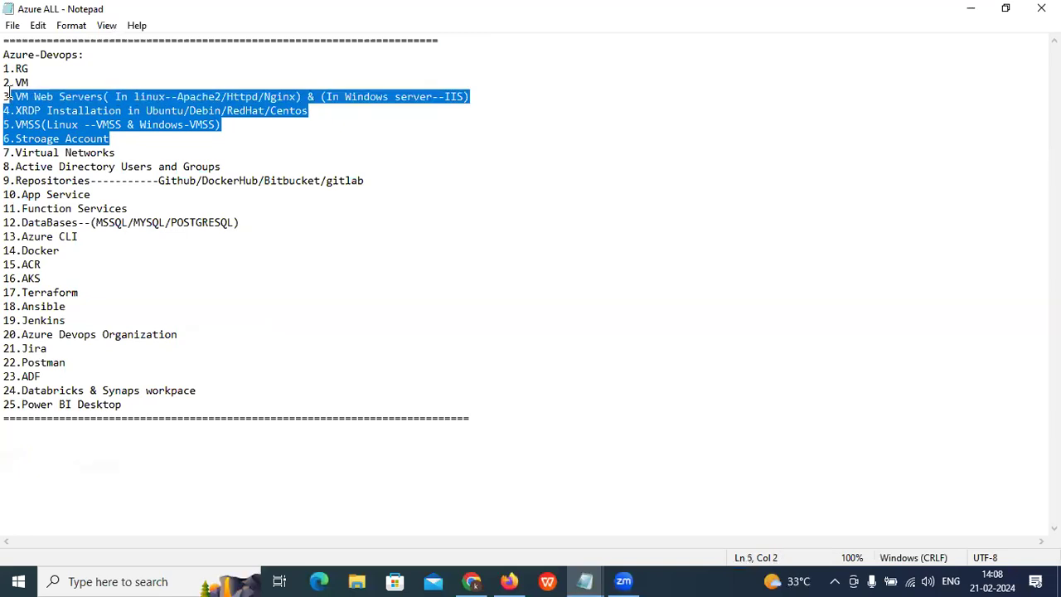
left_click_drag(9, 152, 103, 152)
left_click_drag(28, 169, 33, 210)
left_click(35, 213)
Step: Highlight line 12's databases (MYSQL, POSTGRESQL), the Azure CLI topic, and 23.ADF
left_click_drag(240, 222, 7, 220)
left_click(106, 233)
left_click_drag(132, 222, 260, 225)
left_click_drag(78, 236, 193, 334)
left_click(91, 318)
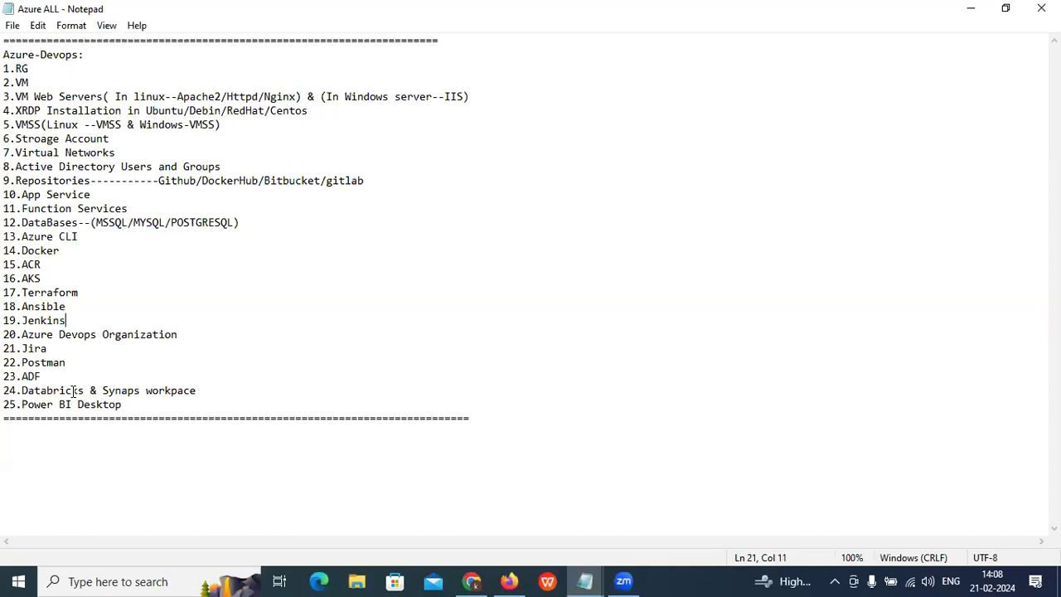
left_click_drag(43, 376, 5, 377)
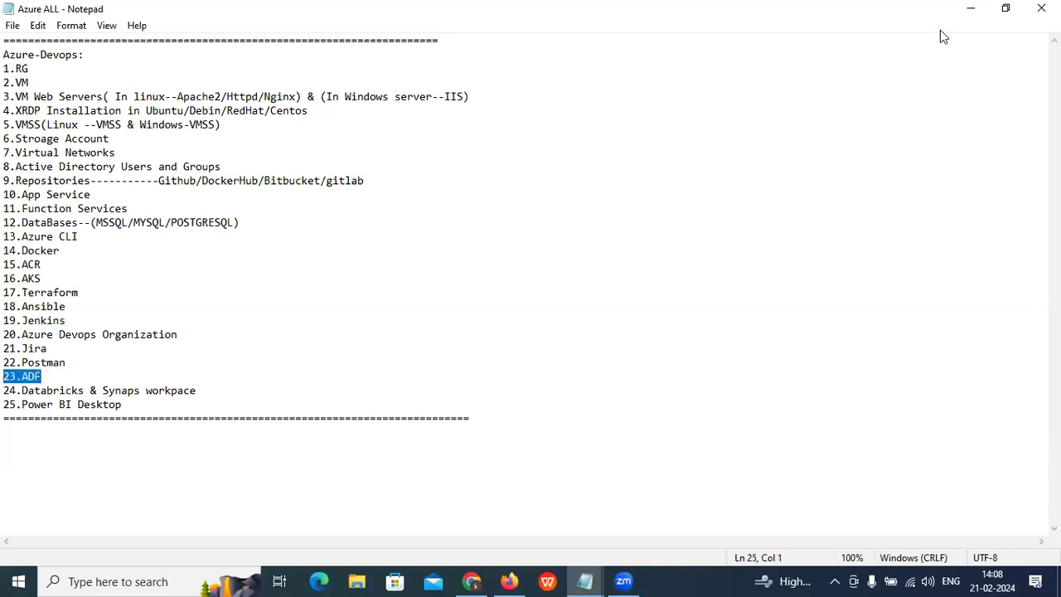
Step: Minimize Notepad and refresh the desktop twice from its right-click menu
left_click(969, 8)
right_click(386, 82)
left_click(428, 127)
right_click(411, 112)
left_click(449, 160)
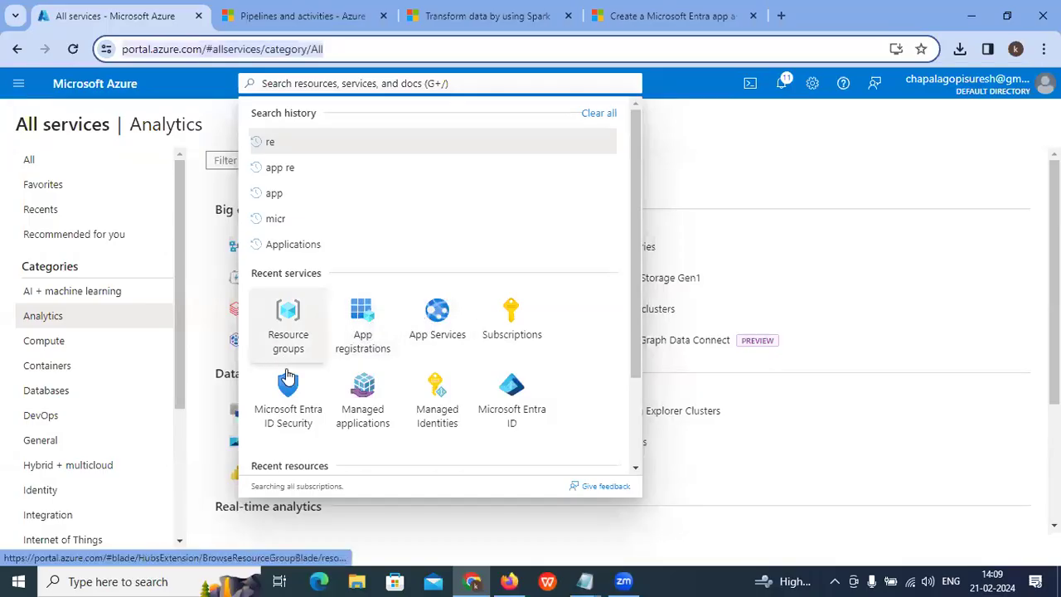
Step: Open Resource groups from portal search, refresh it, and show the Support + troubleshooting pane
left_click(303, 79)
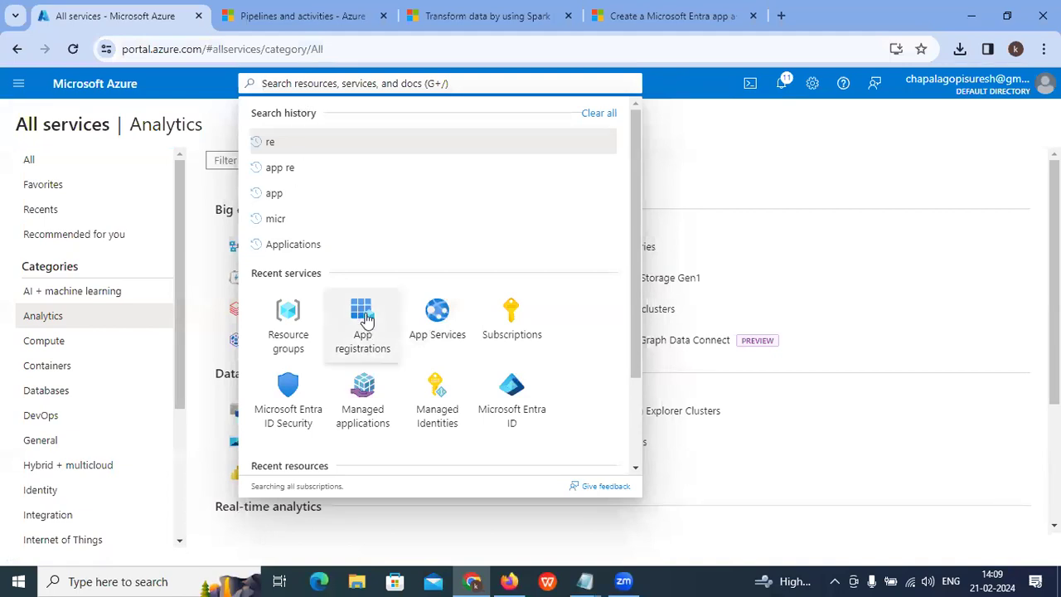
left_click(290, 324)
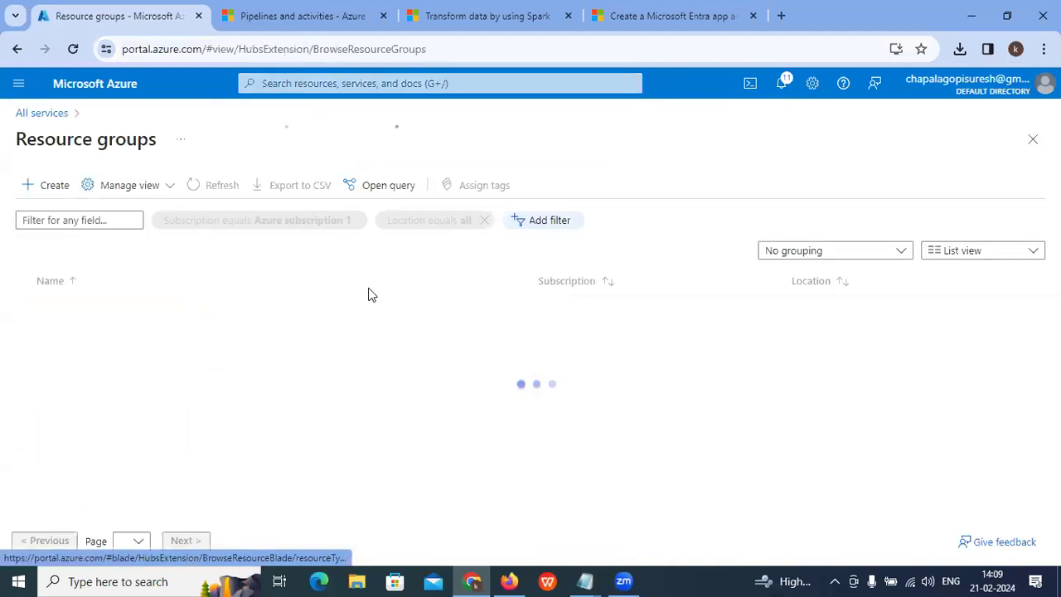
left_click(222, 186)
left_click(223, 187)
left_click(345, 81)
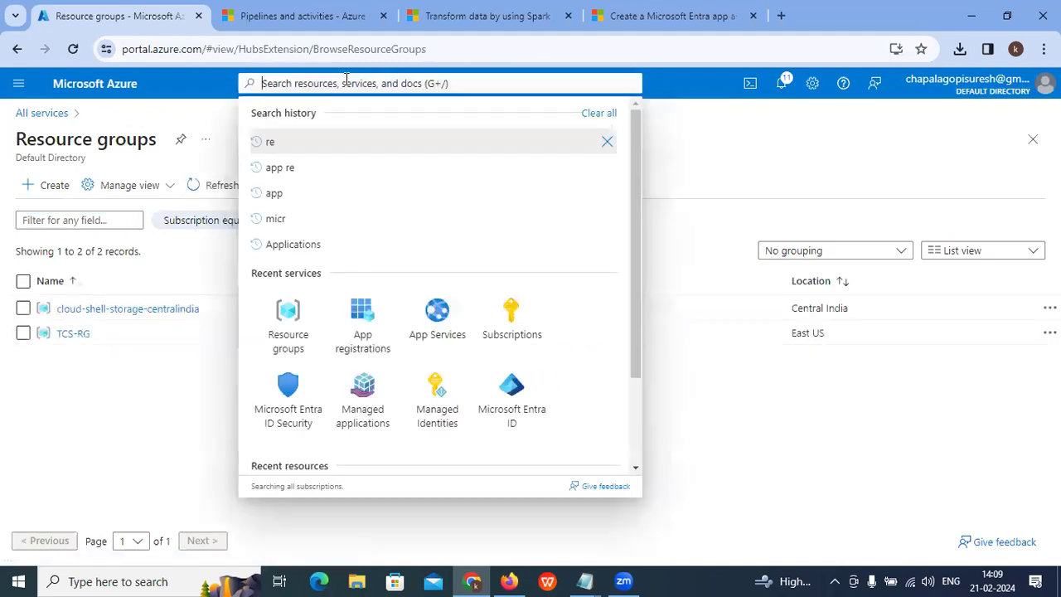
left_click(160, 380)
left_click(285, 87)
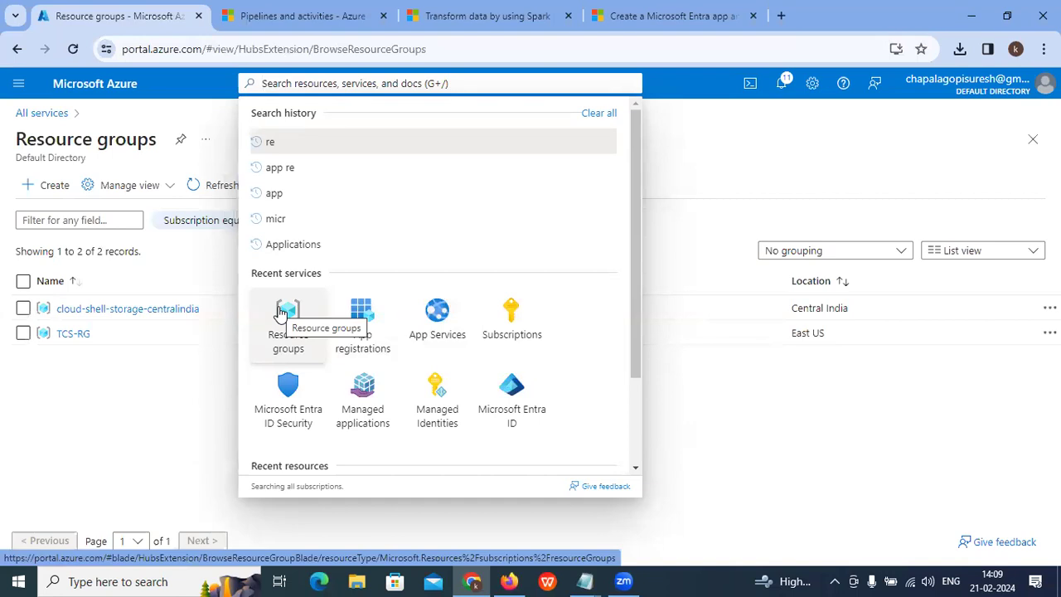
left_click(844, 85)
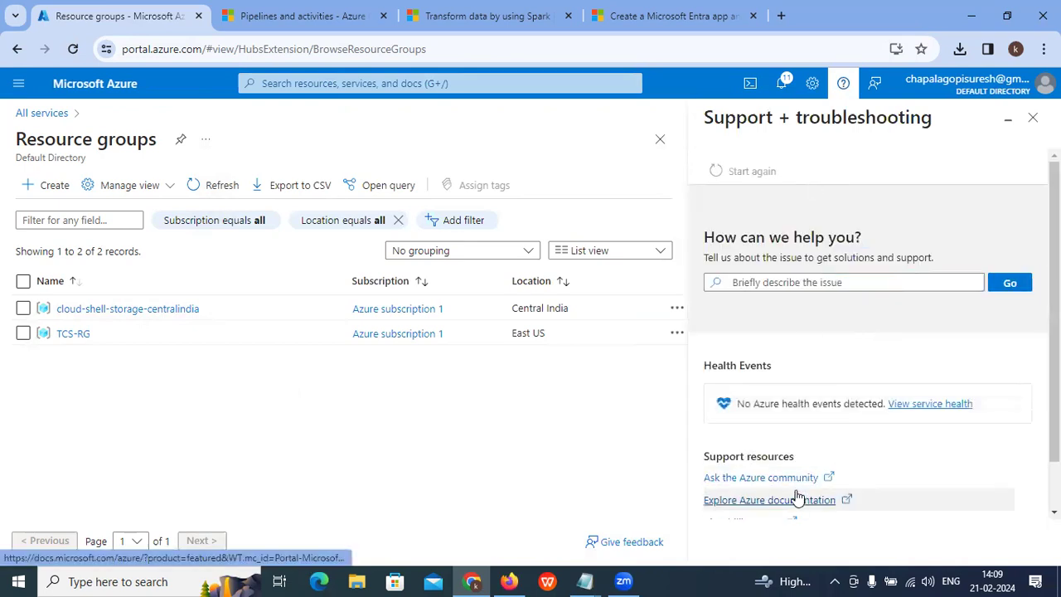
Step: Open the Azure documentation, filter to Analytics, and open Data Factory docs
left_click(796, 499)
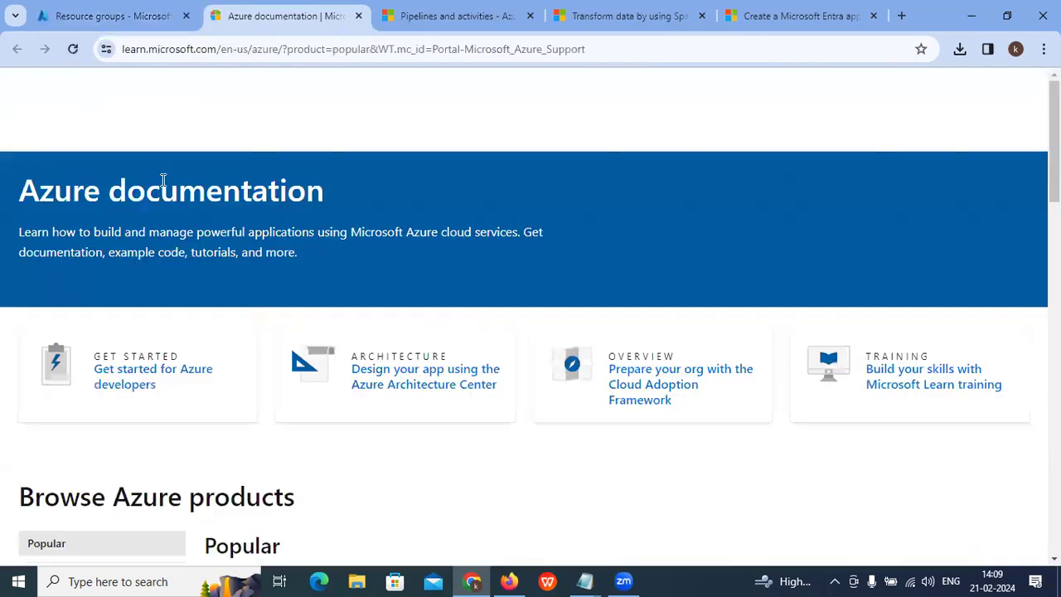
scroll(119, 290, "down", 4)
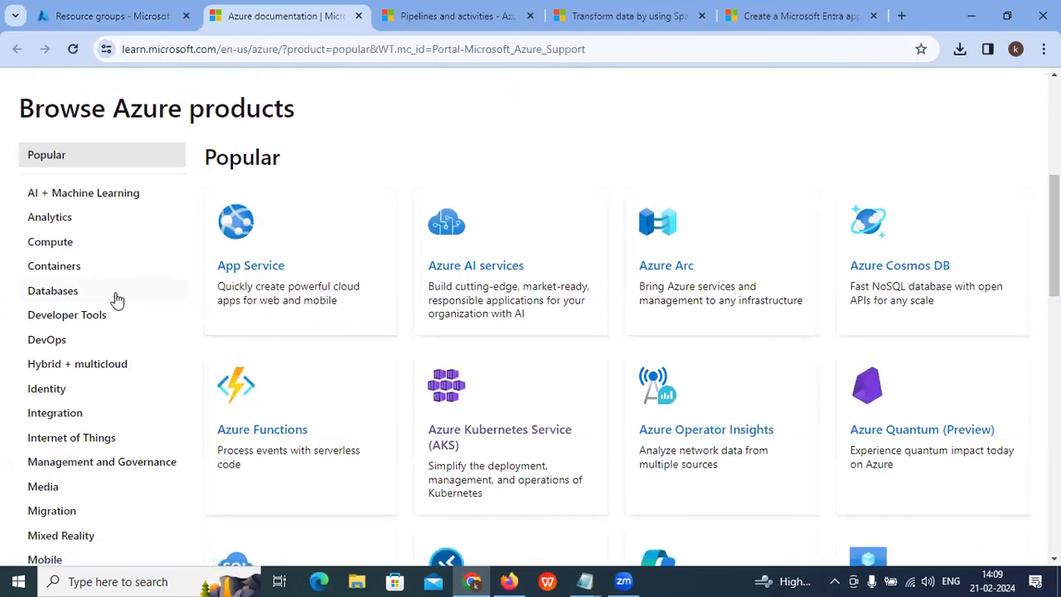
left_click(59, 217)
scroll(353, 264, "down", 1)
scroll(353, 263, "down", 1)
left_click(487, 438)
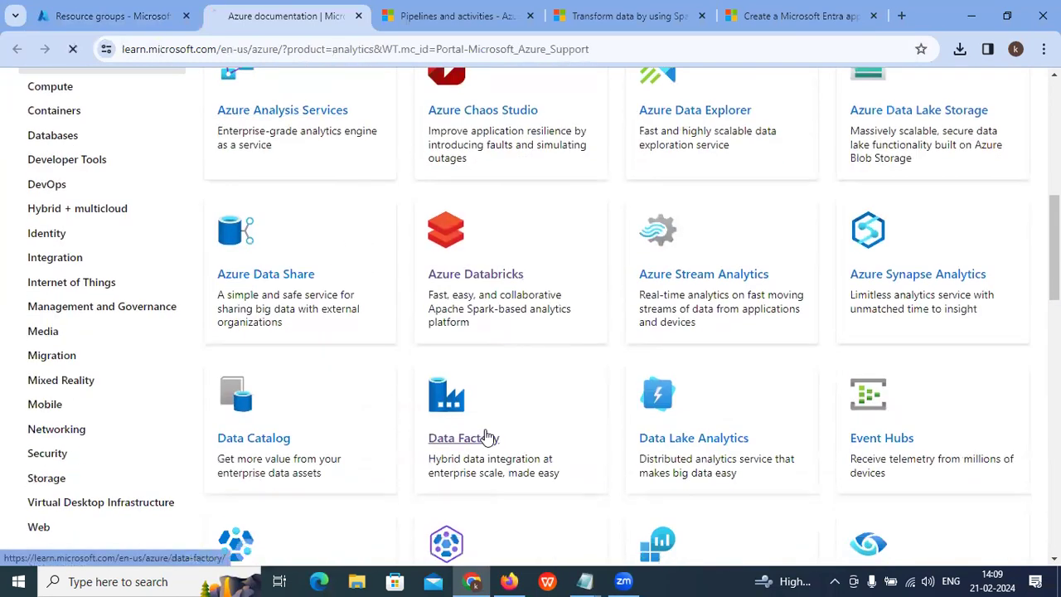
Step: Open the 'Get started with Azure Data Factory' quickstart and scroll through its steps
left_click(158, 329)
scroll(440, 365, "down", 1)
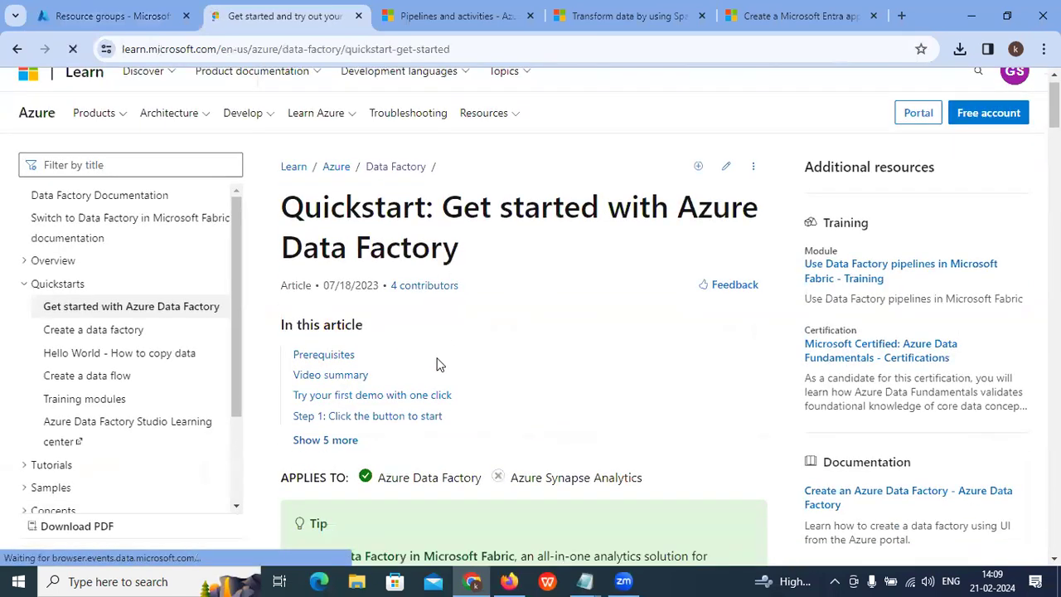
scroll(439, 365, "down", 15)
scroll(439, 353, "down", 15)
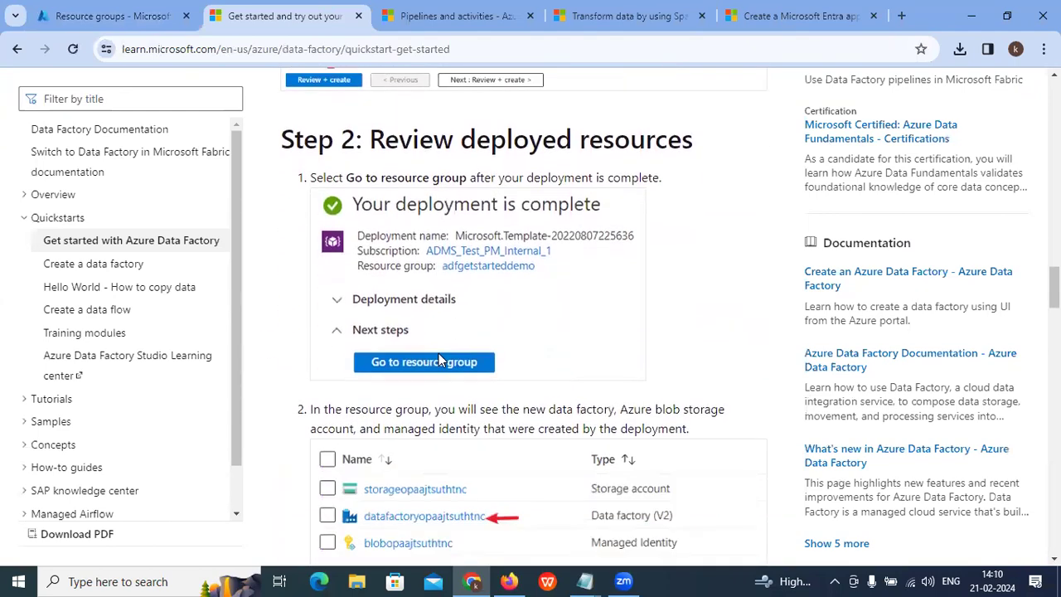
scroll(439, 353, "down", 3)
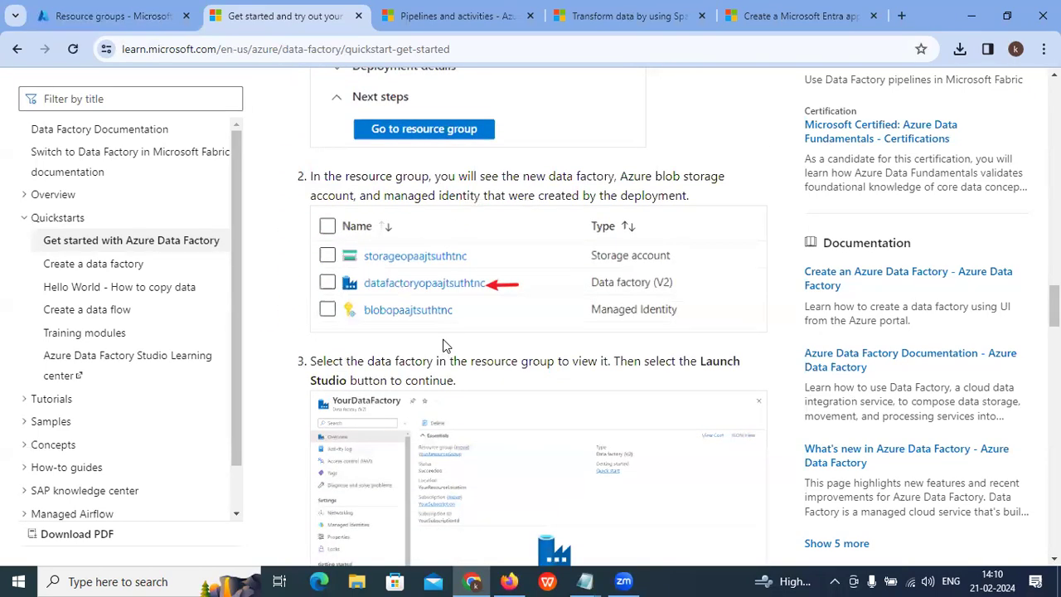
scroll(444, 344, "down", 4)
scroll(444, 338, "down", 6)
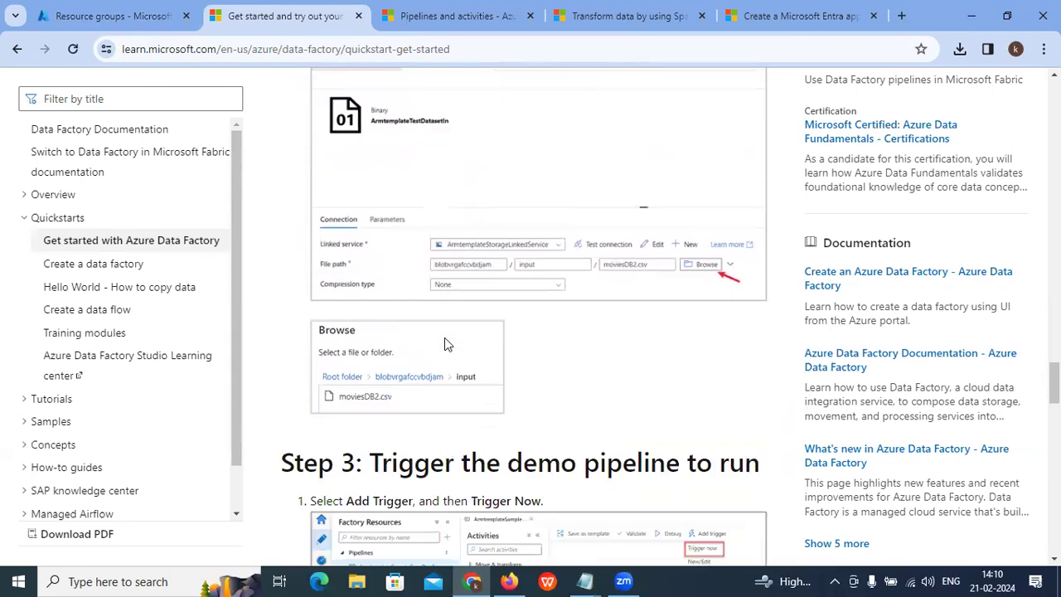
scroll(444, 337, "up", 8)
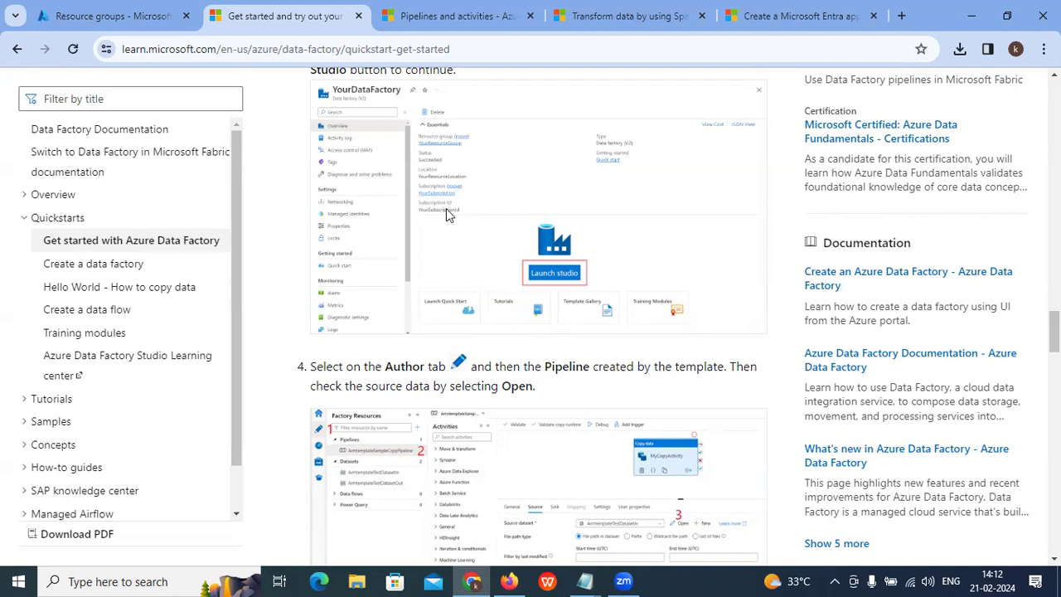
scroll(316, 300, "up", 15)
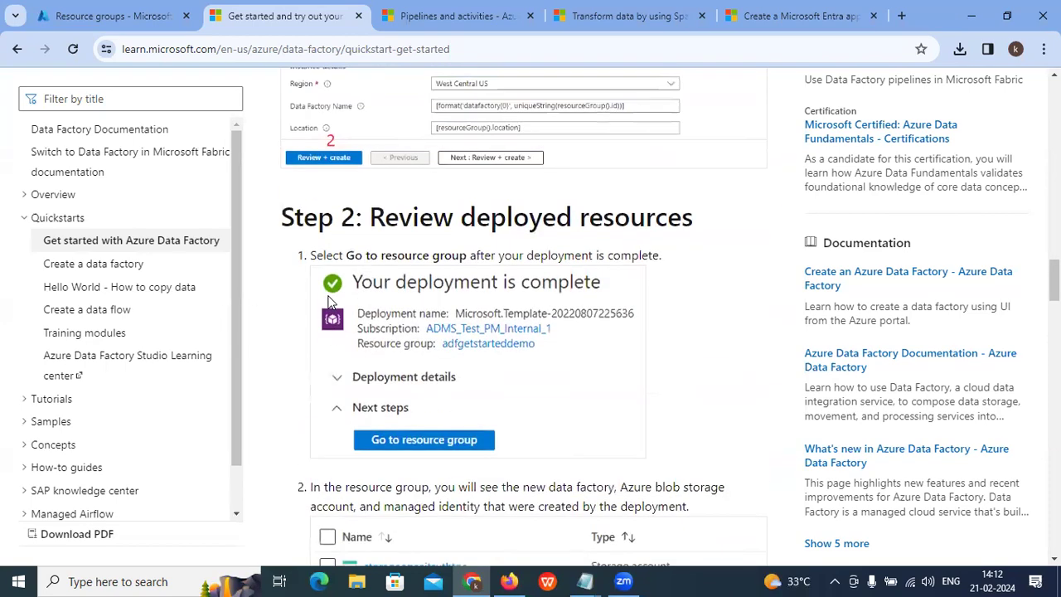
scroll(330, 303, "up", 3)
scroll(356, 232, "down", 1)
left_click_drag(425, 227, 405, 247)
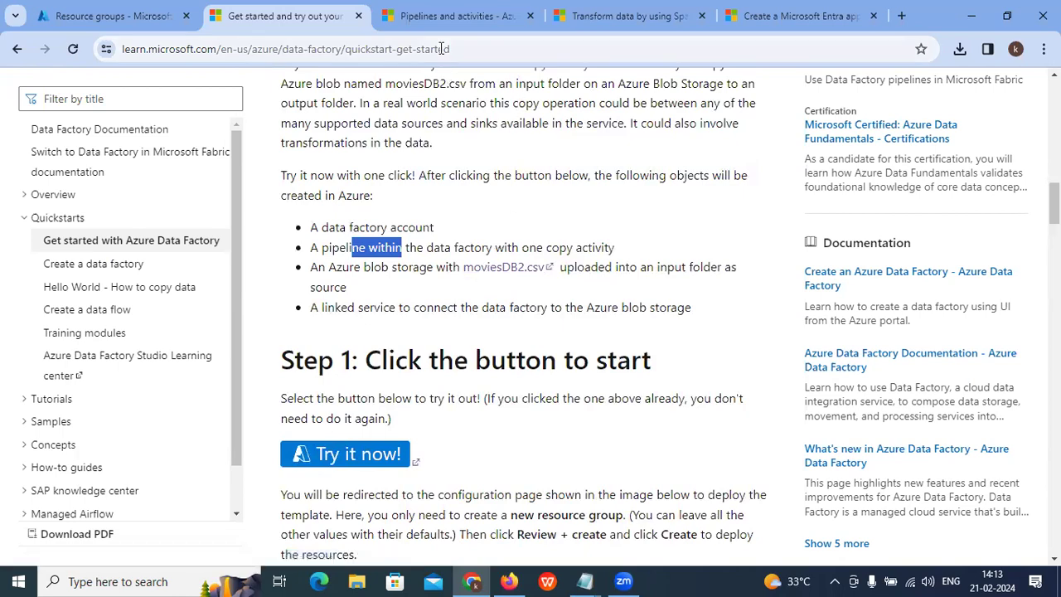
Step: Switch to the Transform data by using Spark tutorial and scroll to its top
left_click(445, 19)
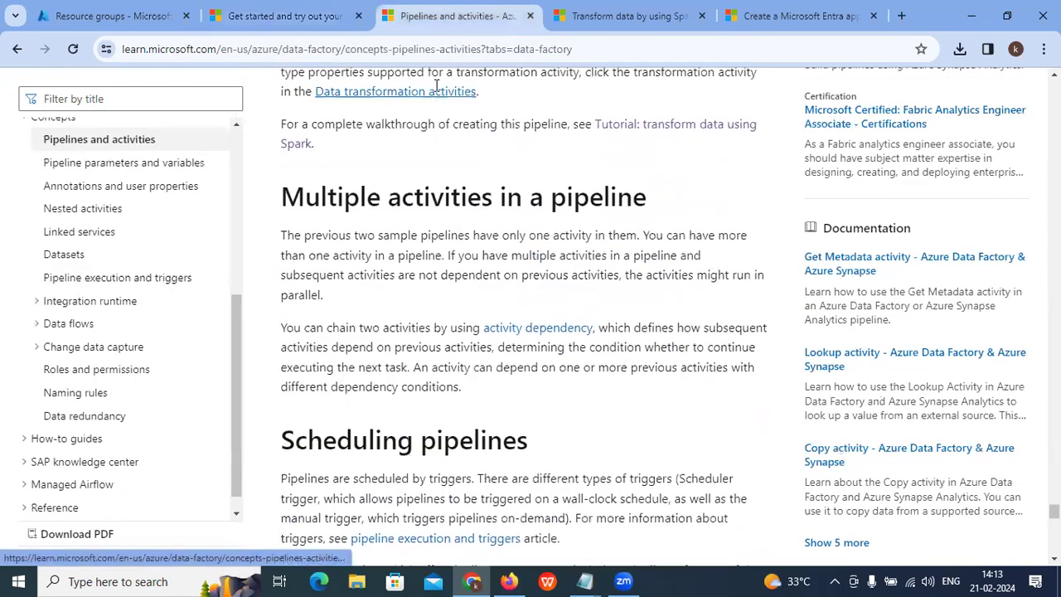
left_click(602, 12)
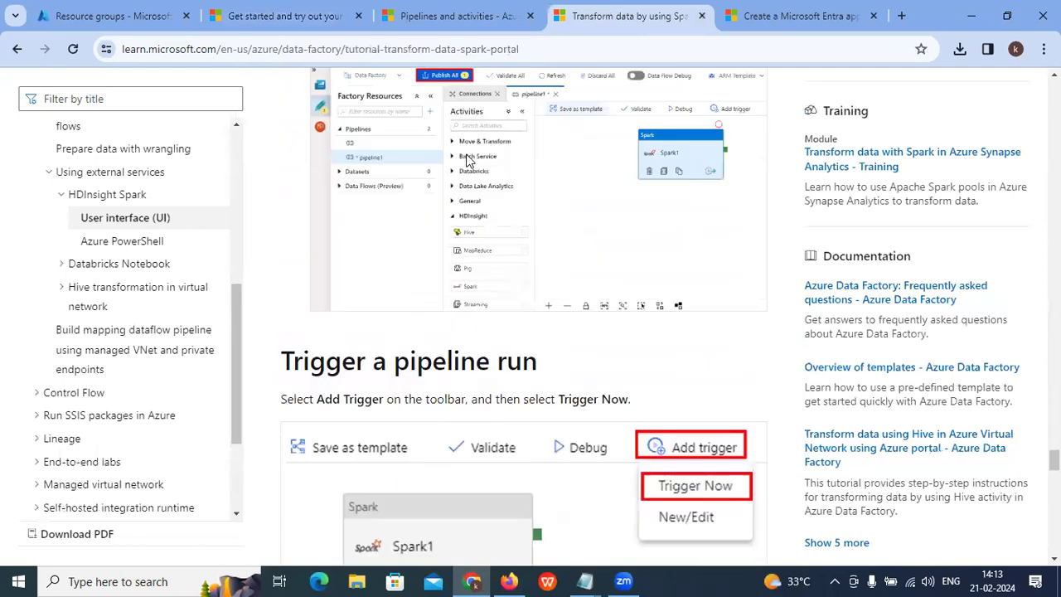
scroll(331, 208, "up", 15)
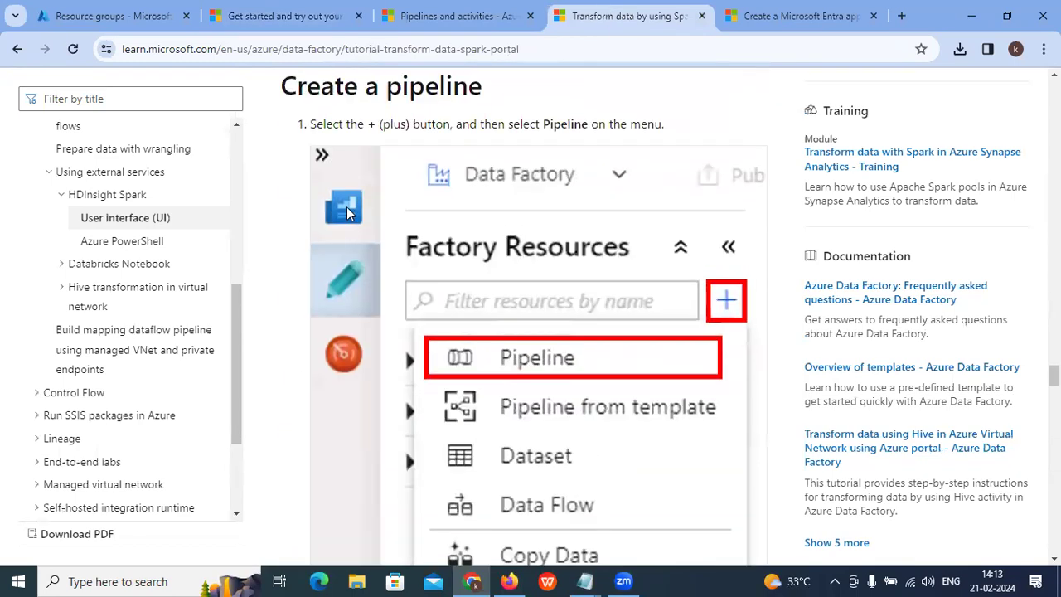
scroll(340, 212, "up", 20)
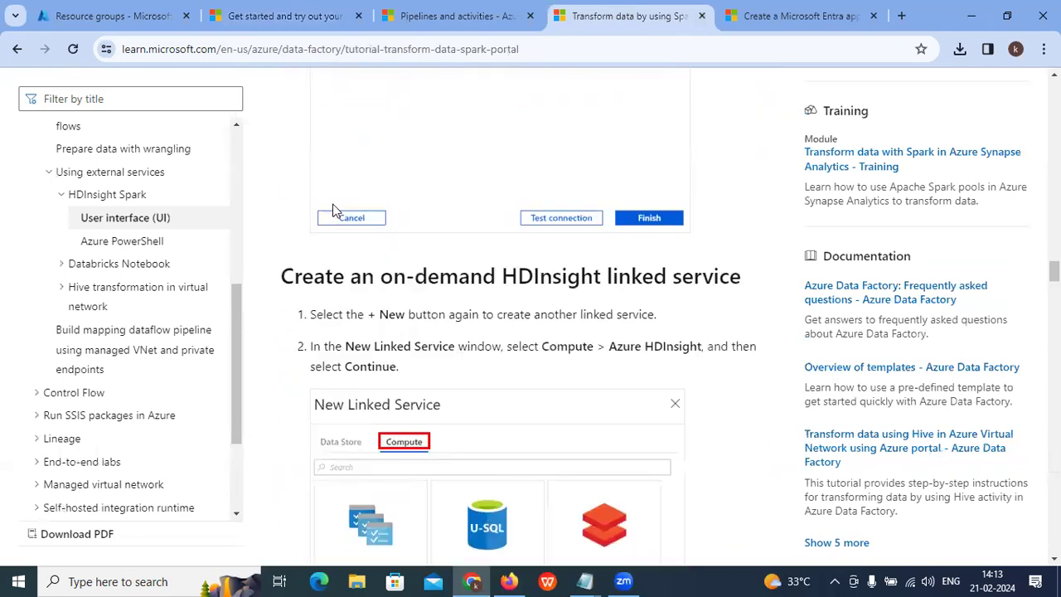
scroll(334, 207, "up", 20)
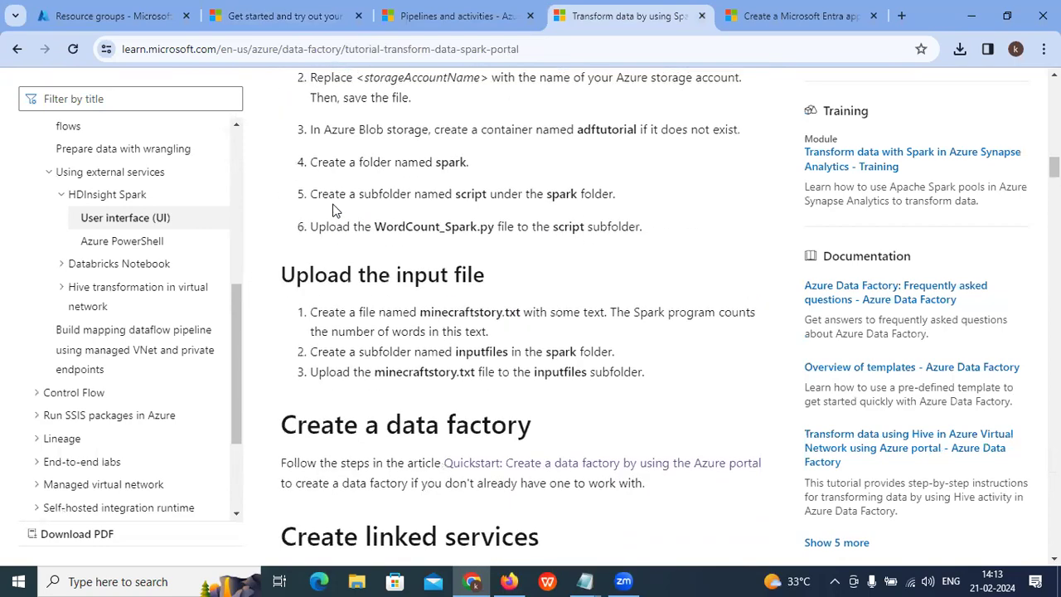
scroll(334, 203, "up", 8)
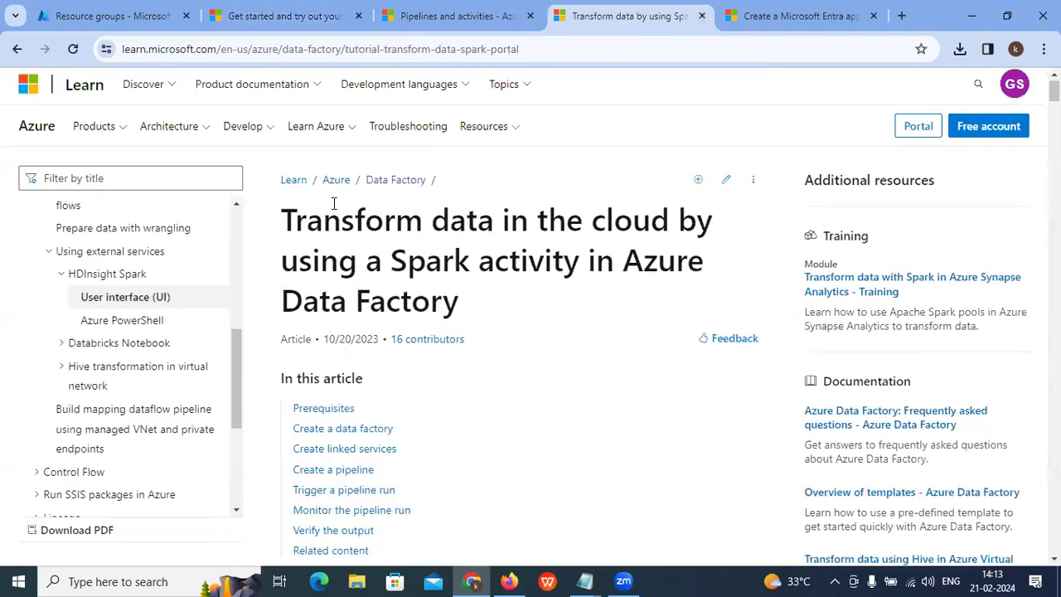
scroll(334, 203, "up", 2)
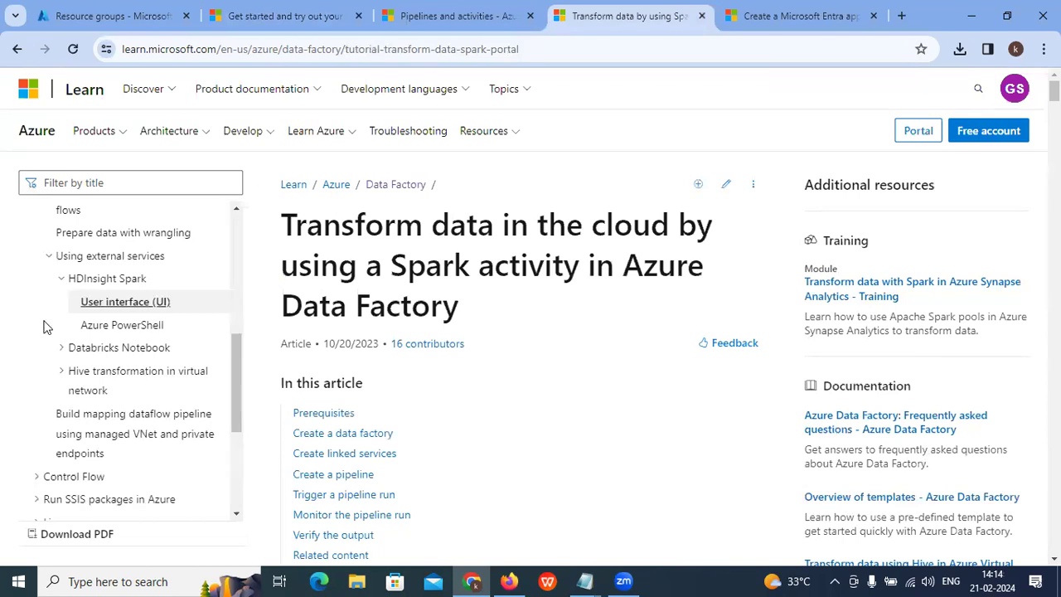
Step: Expand Databricks Notebook in the contents, then return to the portal's Resource groups
left_click(61, 349)
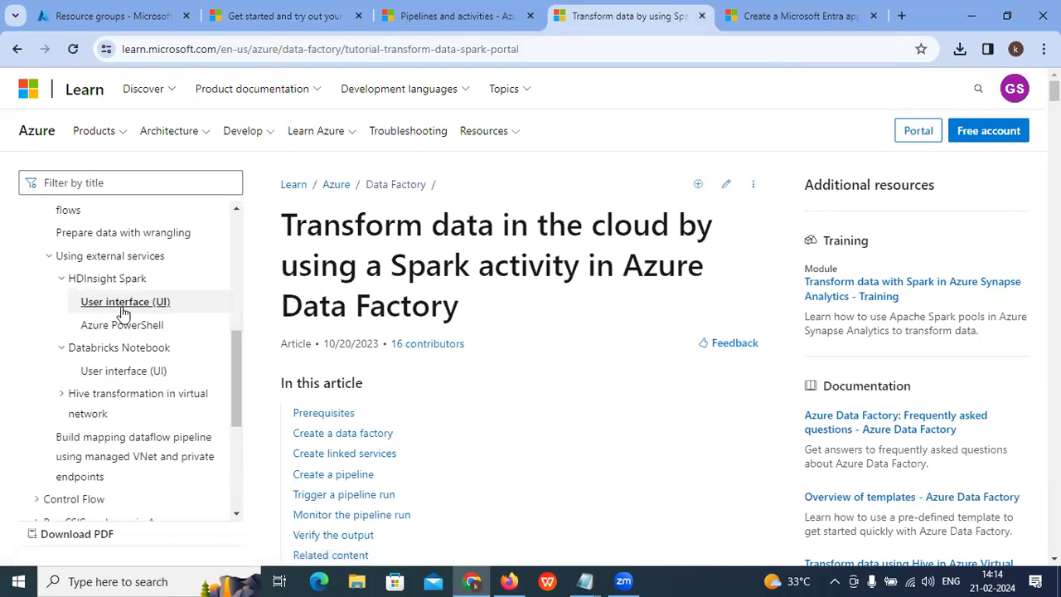
scroll(89, 307, "up", 1)
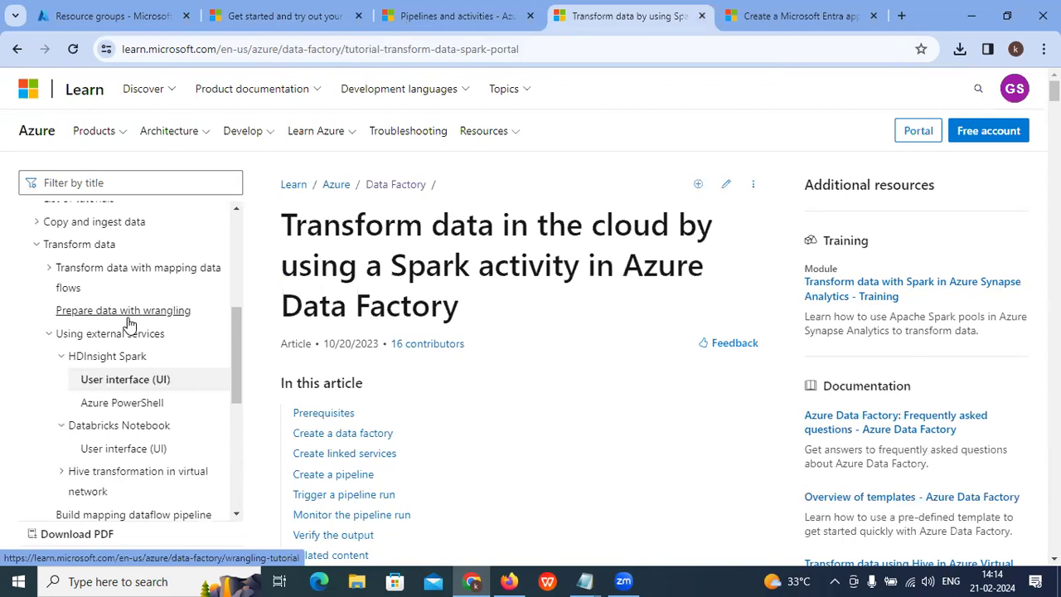
left_click(97, 10)
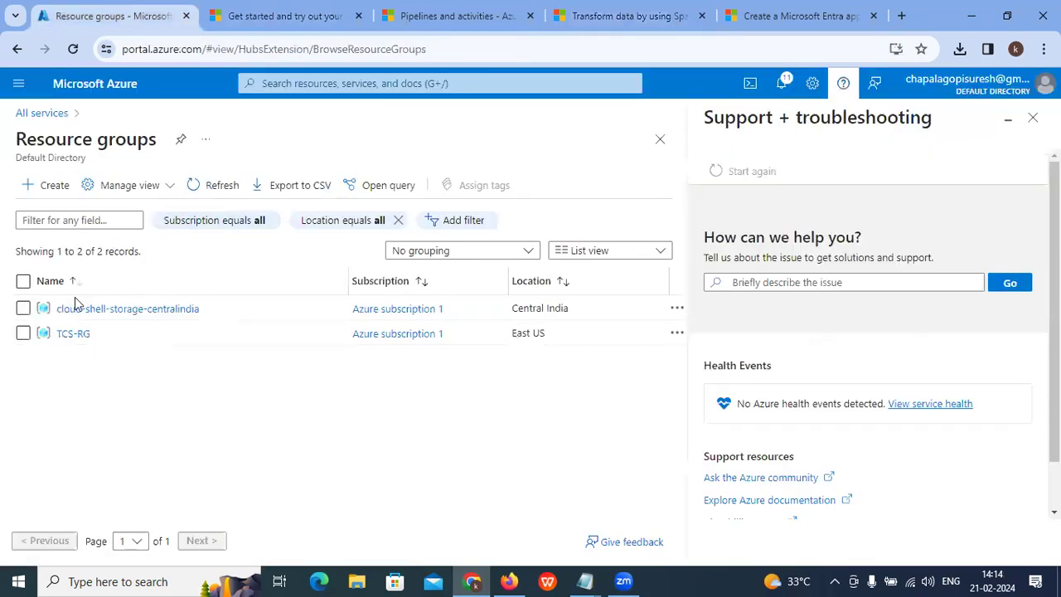
left_click(212, 185)
left_click(217, 8)
left_click(452, 14)
left_click(626, 15)
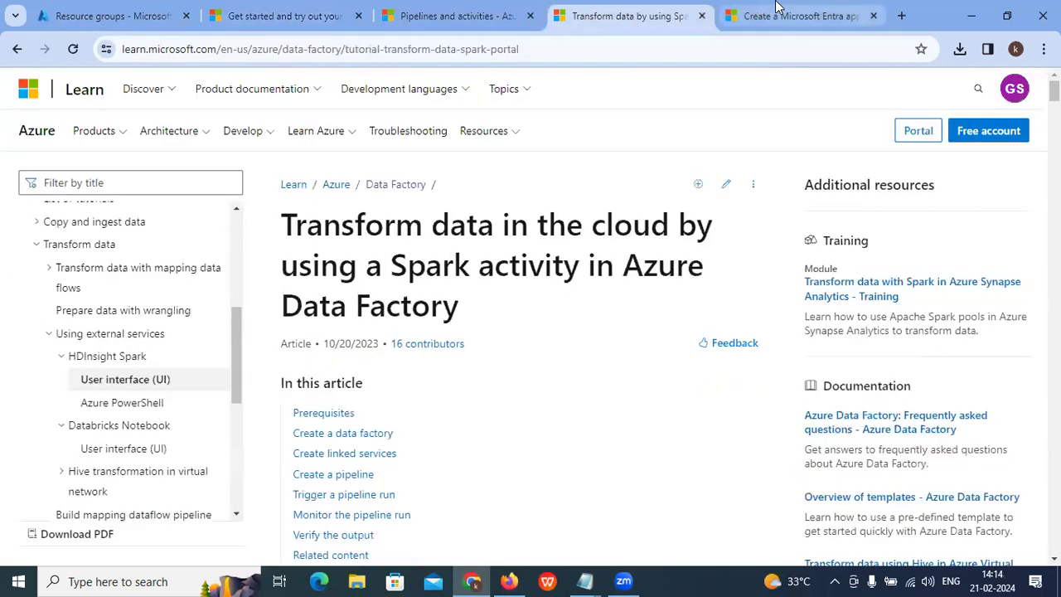
left_click(777, 7)
left_click(638, 15)
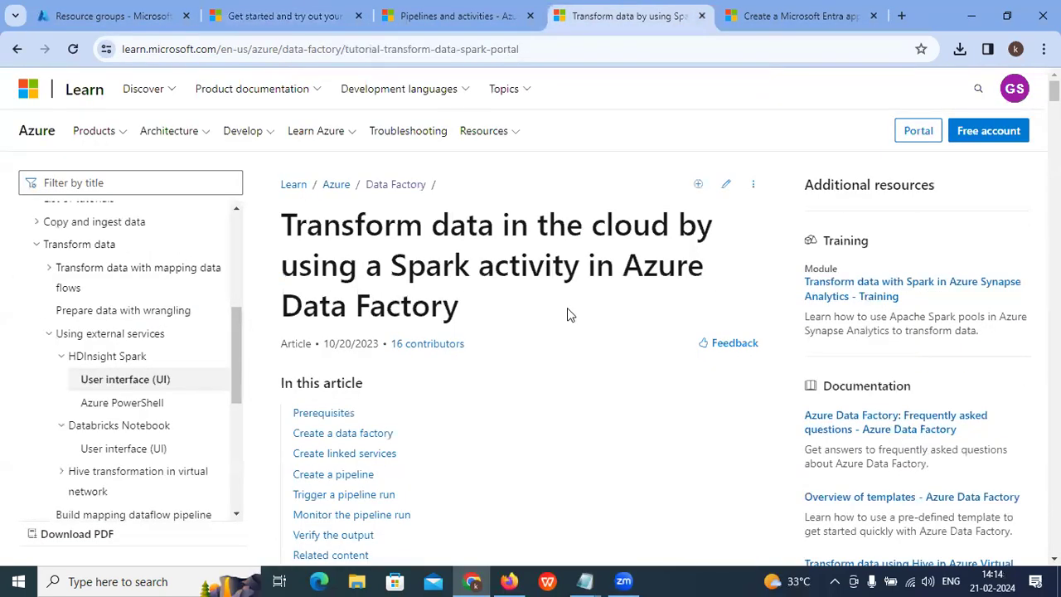
scroll(567, 308, "down", 3)
scroll(522, 308, "up", 1)
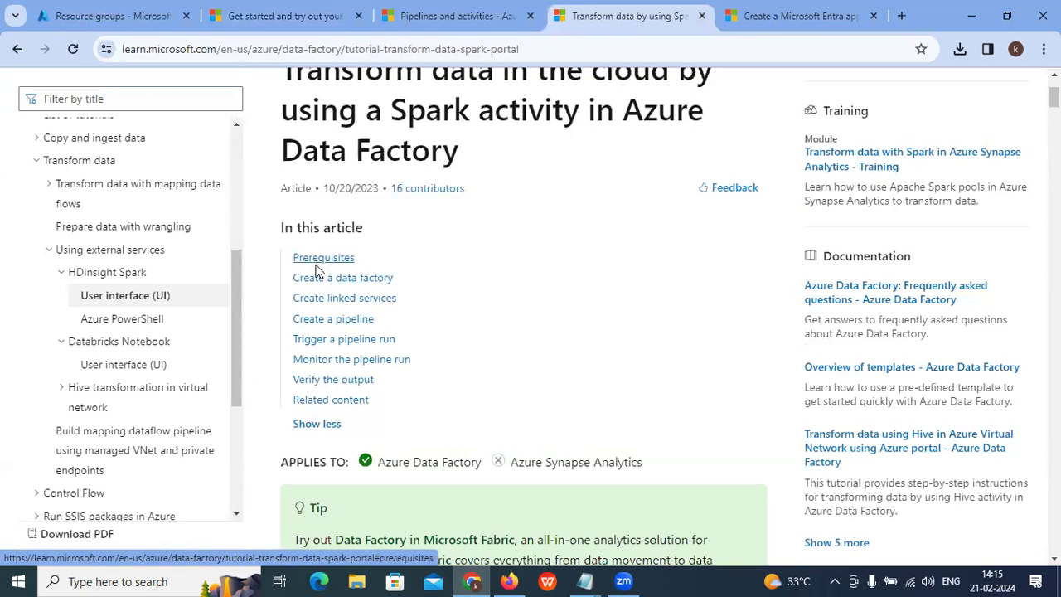
scroll(317, 265, "down", 4)
scroll(318, 267, "up", 2)
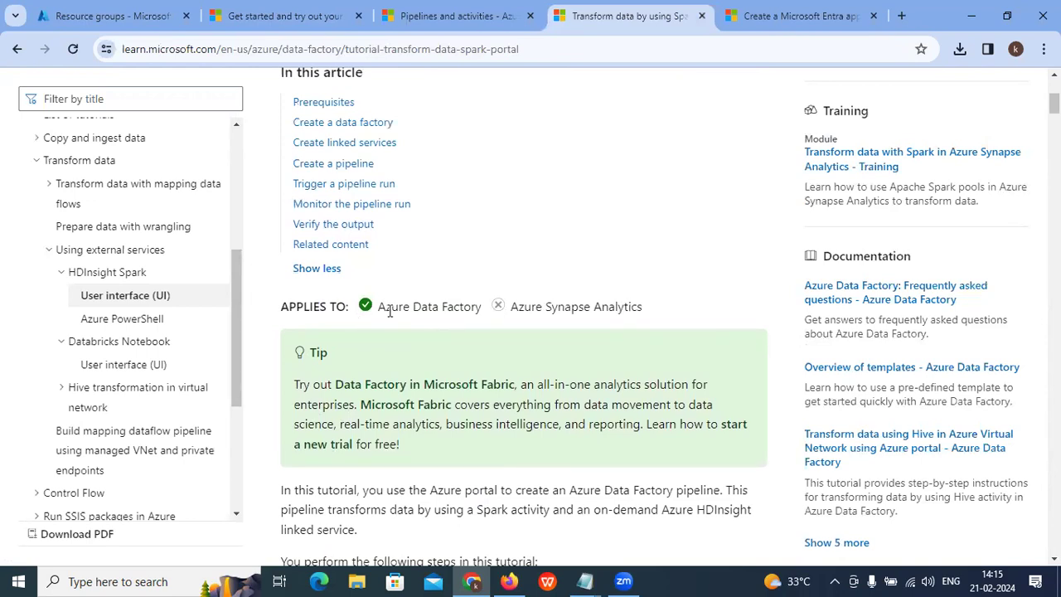
scroll(389, 311, "down", 3)
left_click_drag(317, 362, 410, 361)
scroll(356, 340, "down", 1)
left_click_drag(354, 303, 487, 323)
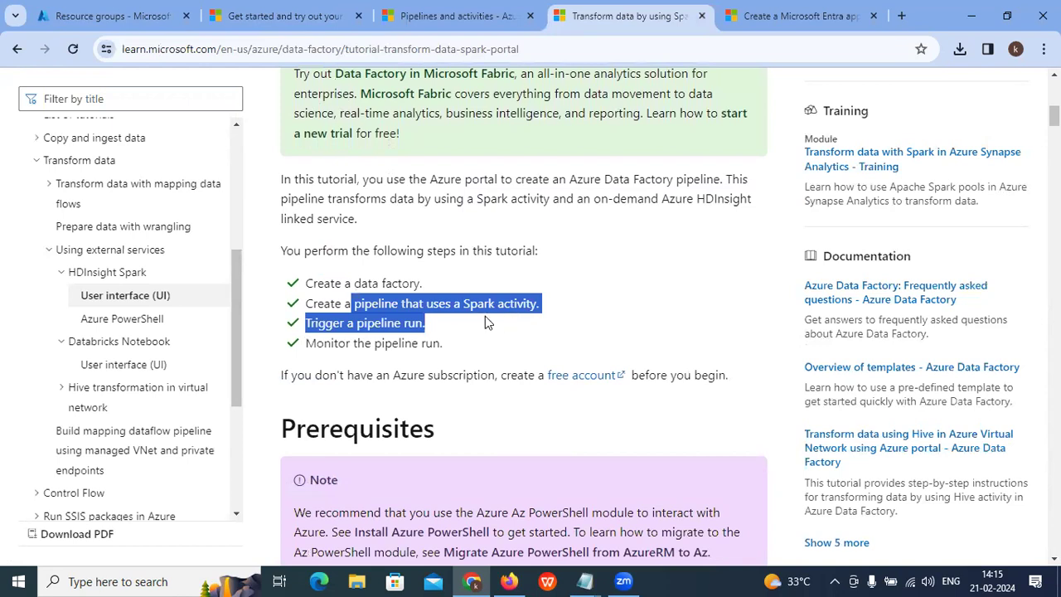
left_click_drag(311, 324, 440, 344)
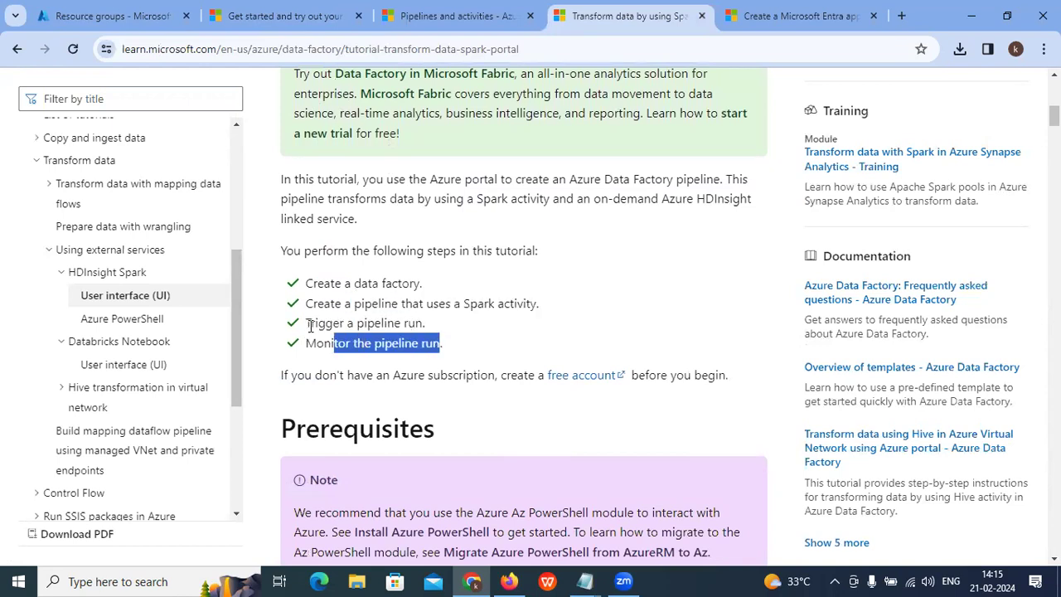
scroll(311, 325, "down", 3)
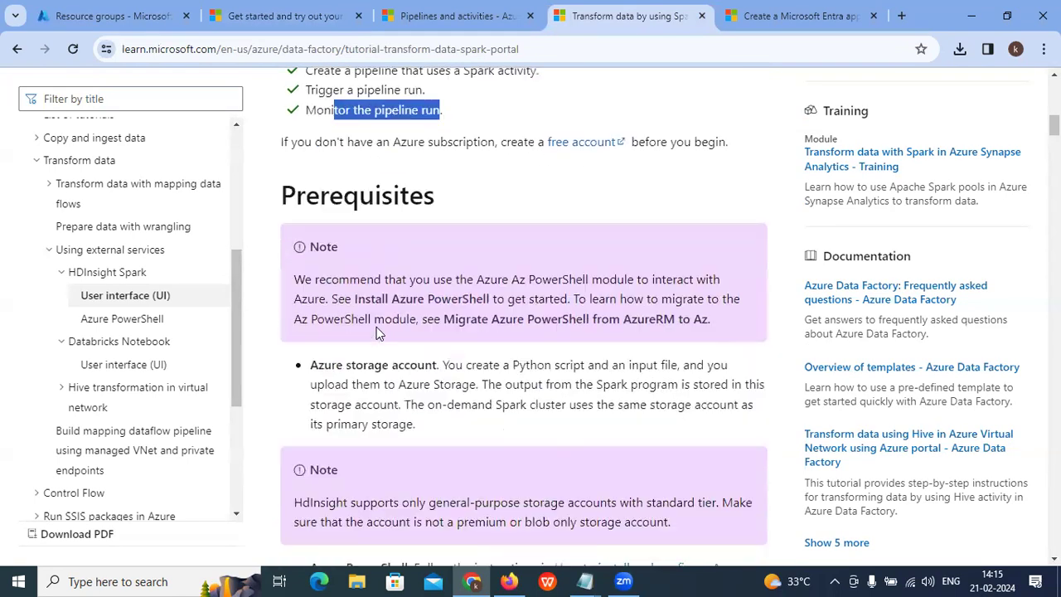
left_click(304, 280)
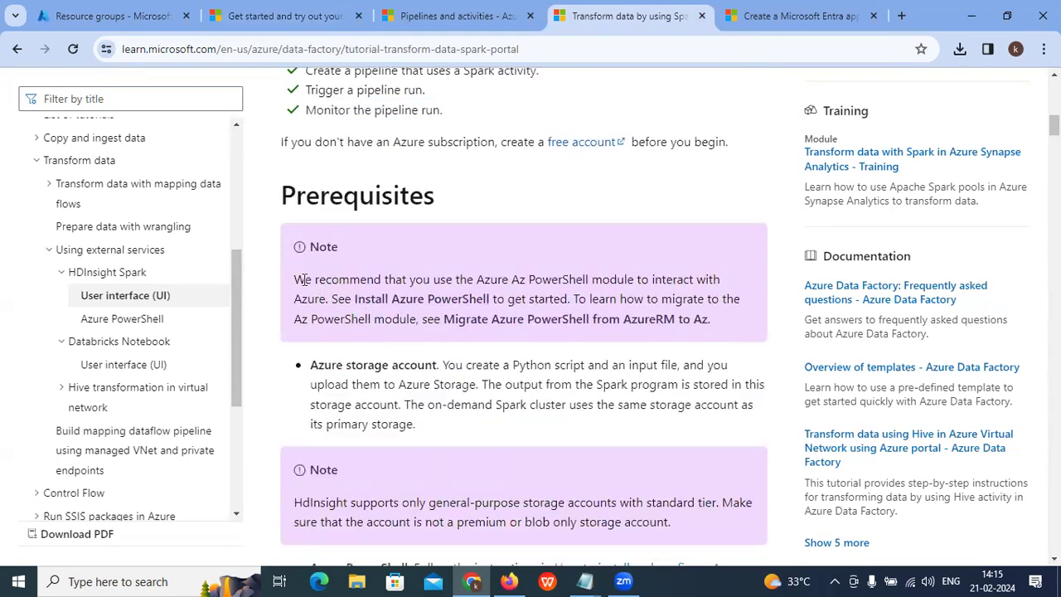
left_click_drag(304, 281, 399, 281)
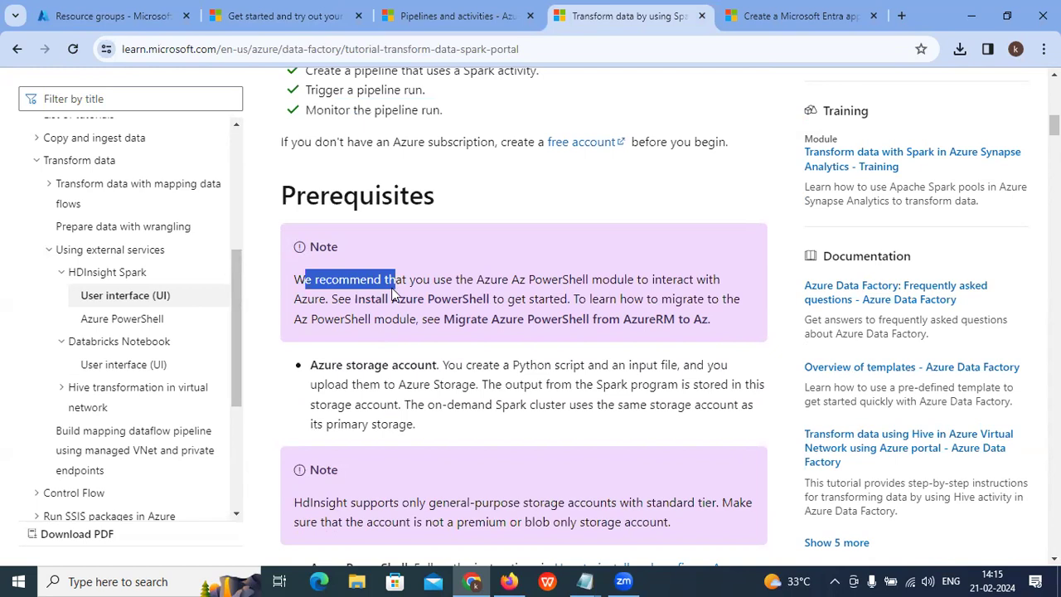
scroll(394, 292, "down", 2)
scroll(357, 257, "up", 1)
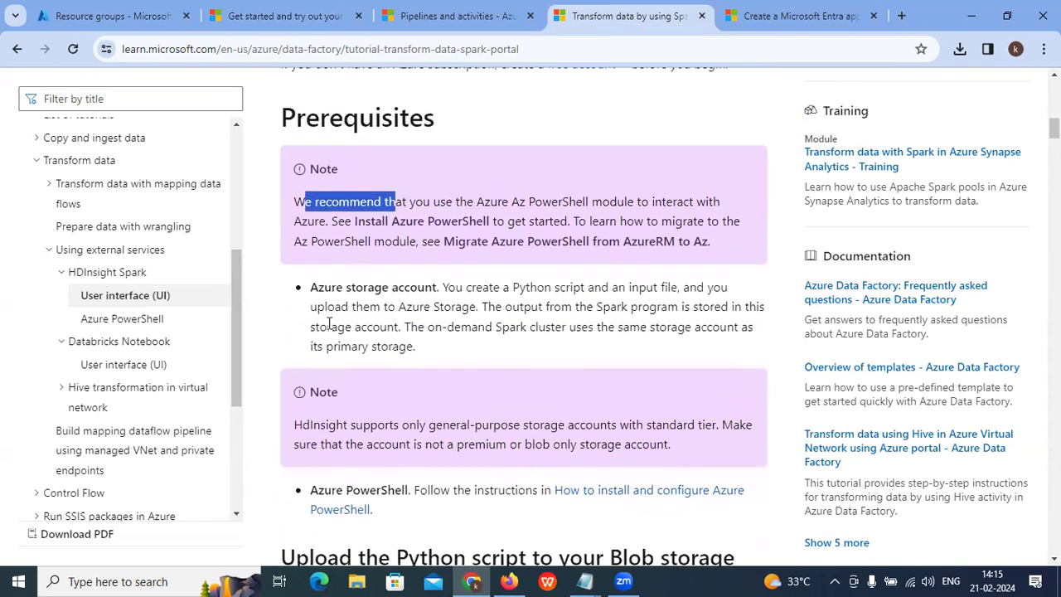
left_click_drag(311, 287, 434, 287)
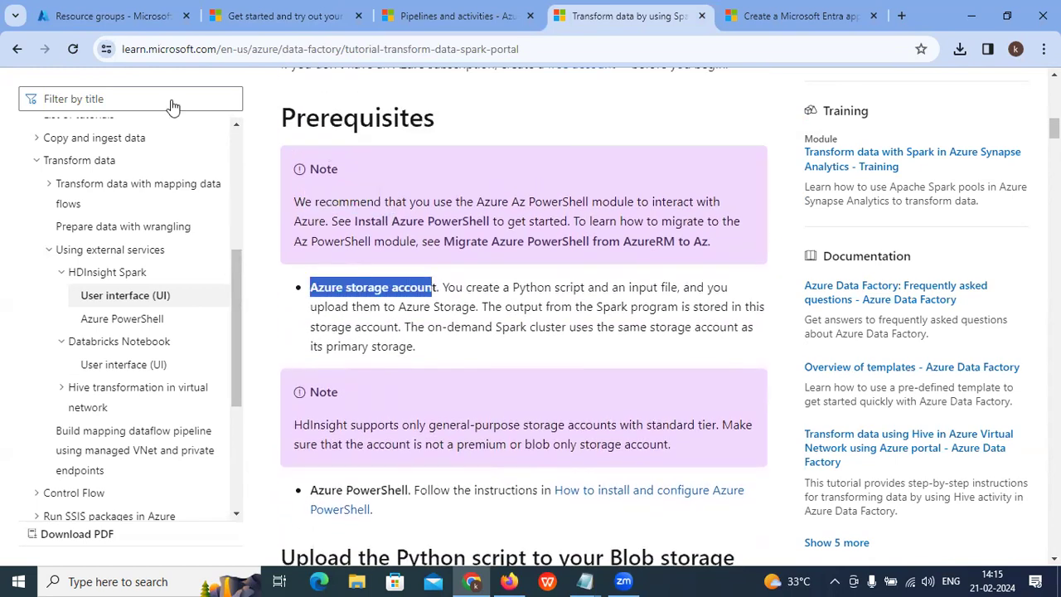
left_click(129, 11)
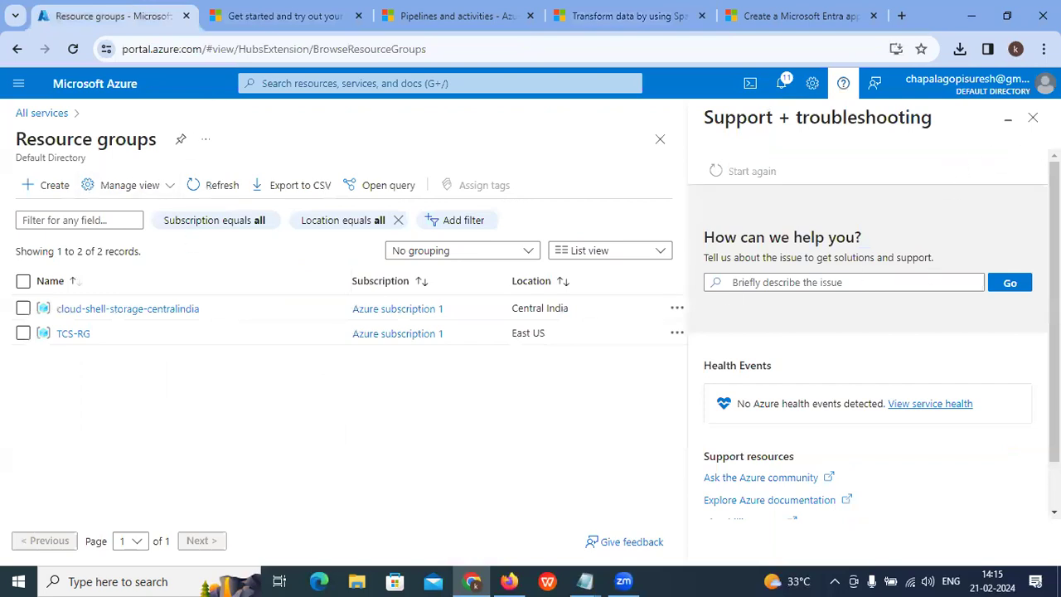
Step: Close the support pane, find Storage accounts via search 's', and start + Create
left_click(1033, 117)
left_click(345, 82)
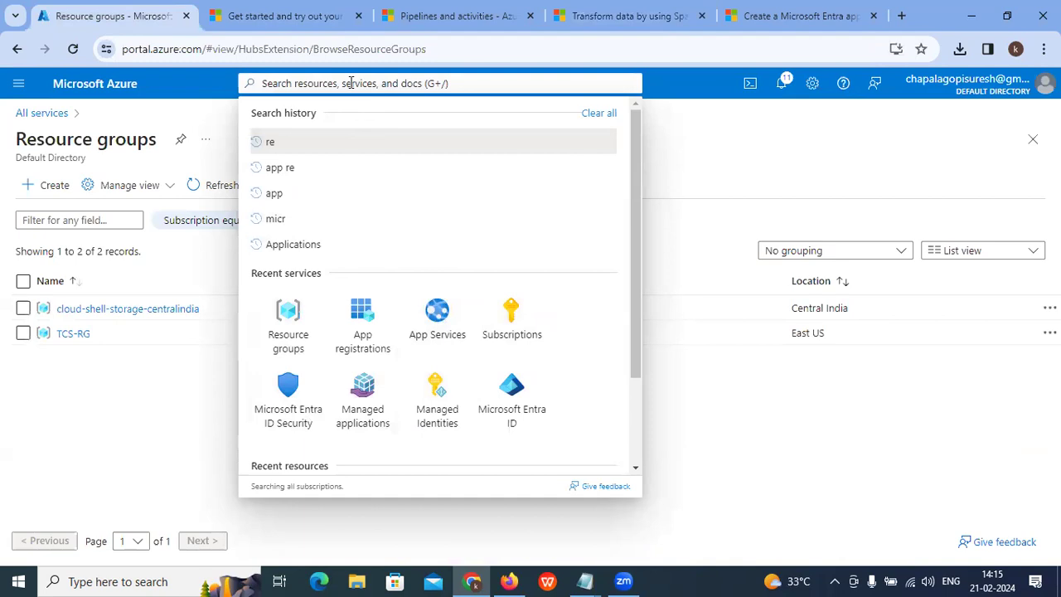
type("s")
left_click(315, 238)
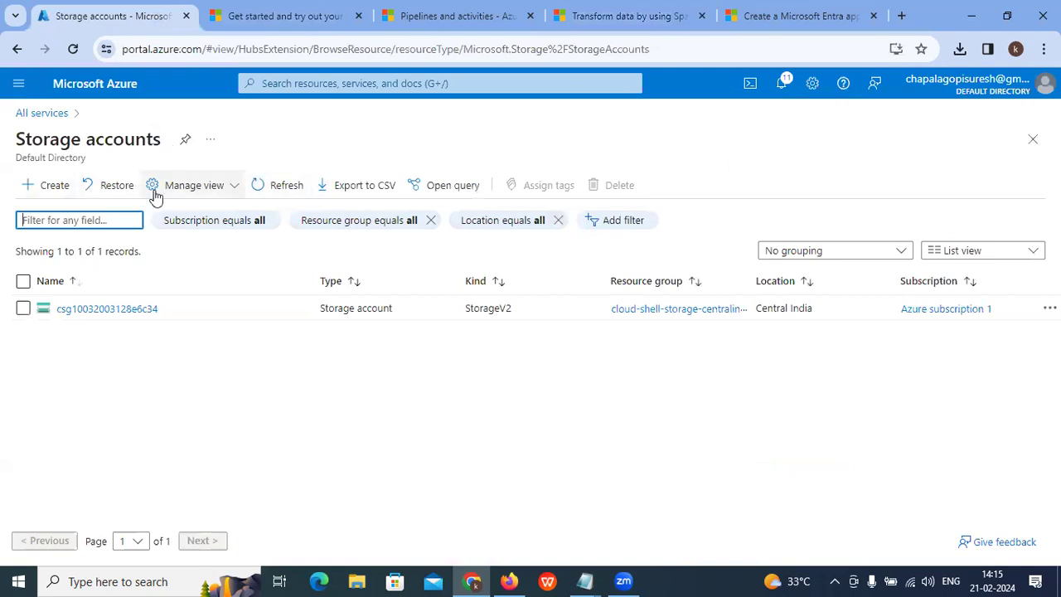
left_click(274, 185)
left_click(47, 186)
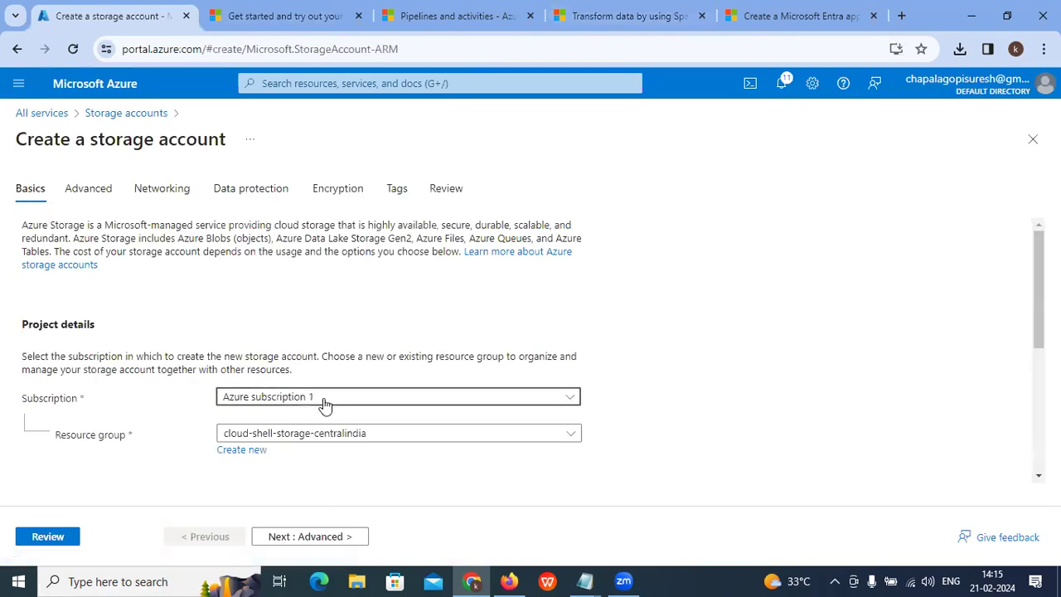
Step: Select Azure subscription 1 and create a new resource group named cvt-test-rg
left_click(324, 401)
left_click(287, 455)
left_click(234, 451)
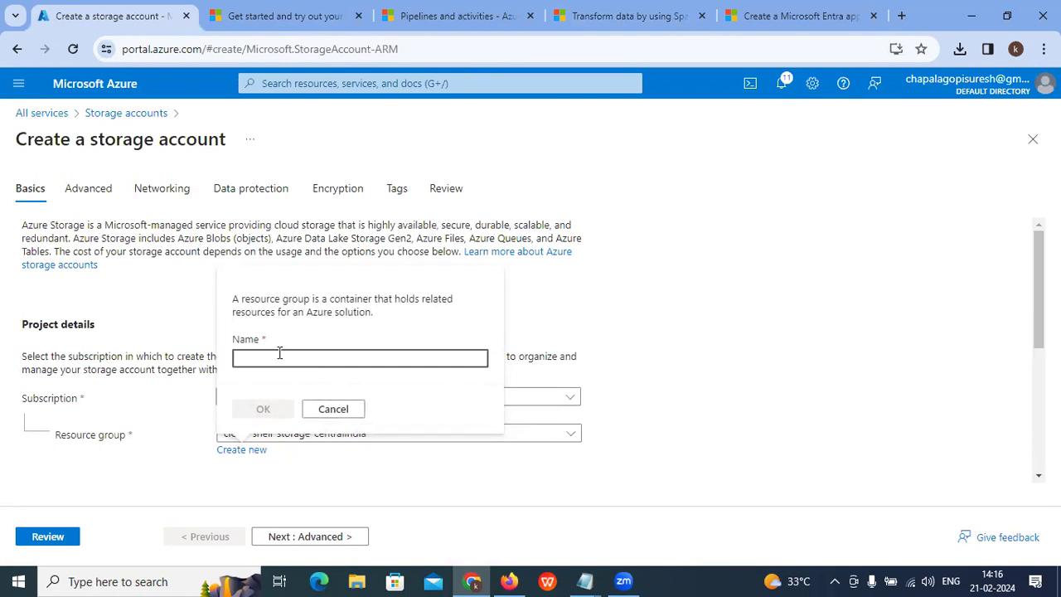
type("cloud-rg")
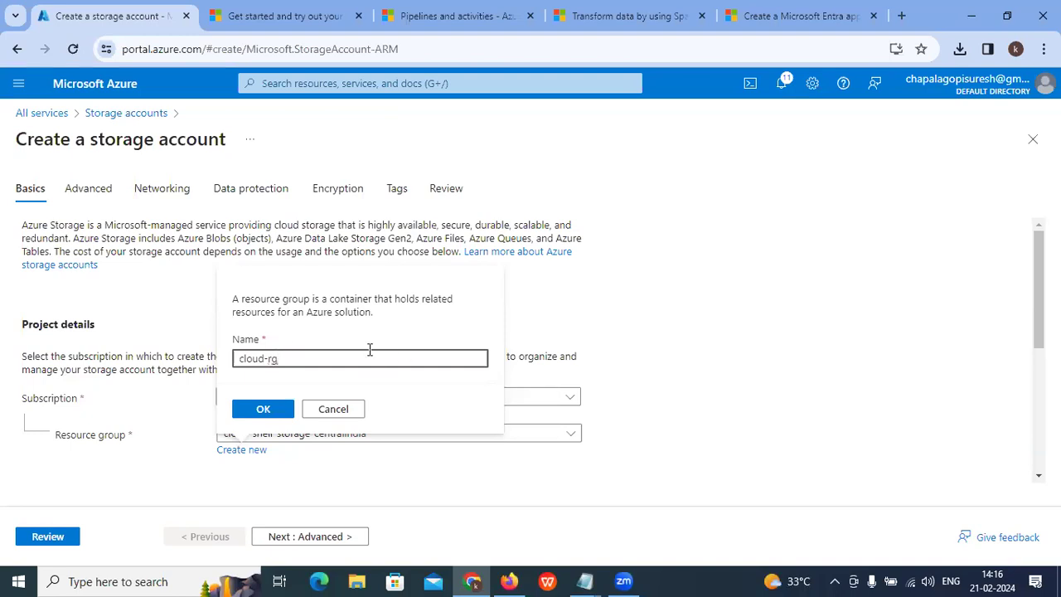
key("BackSpace")
key("BackSpace")
key("BackSpace")
key("BackSpace")
key("BackSpace")
type("cv")
left_click(266, 409)
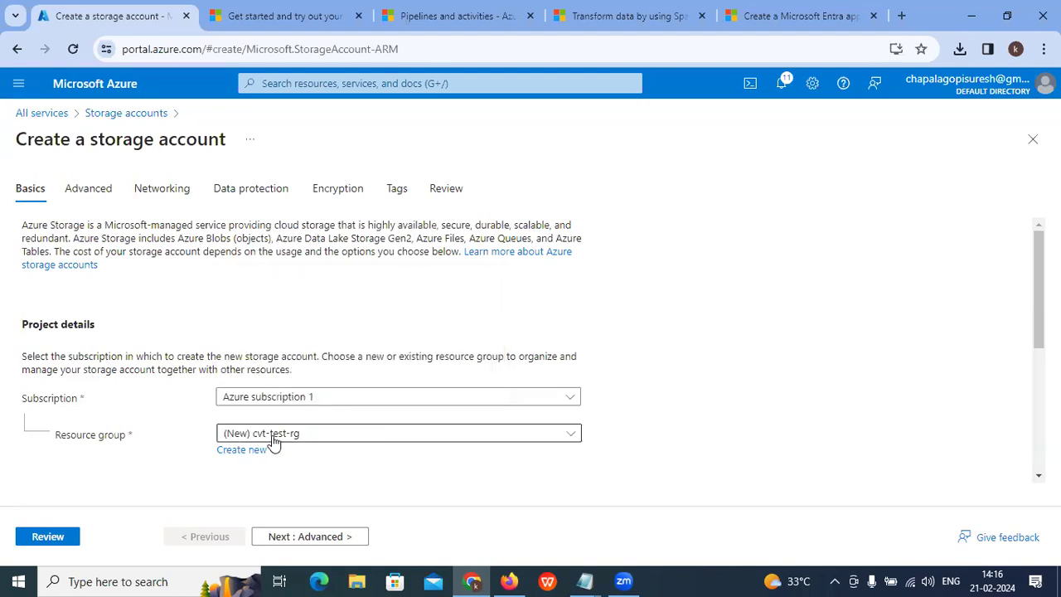
Step: Enter and check the storage account name samplecvtstroageaccount on the form
scroll(282, 448, "down", 2)
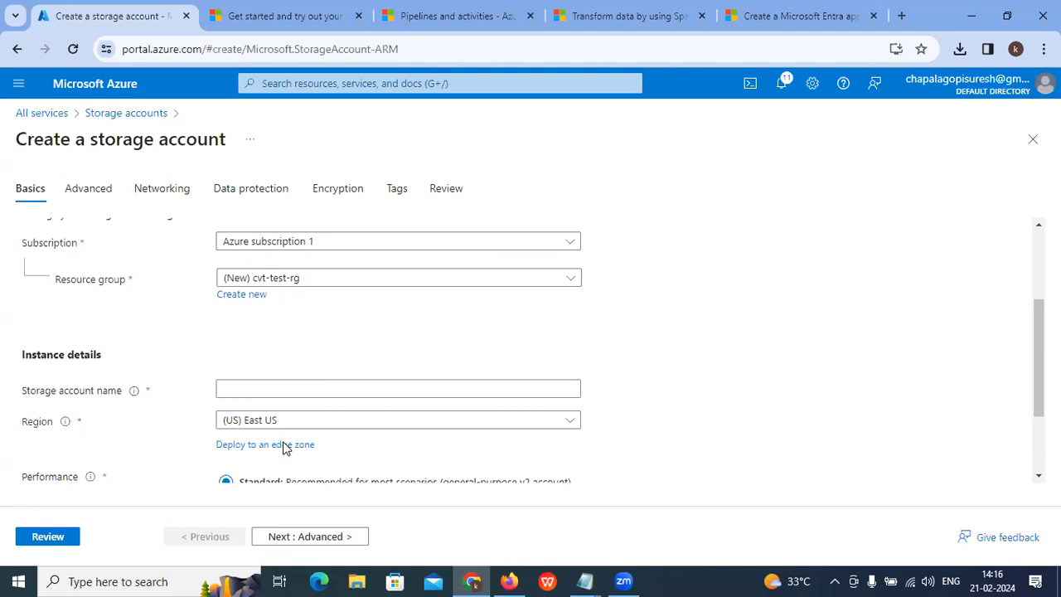
scroll(284, 448, "down", 1)
left_click(270, 312)
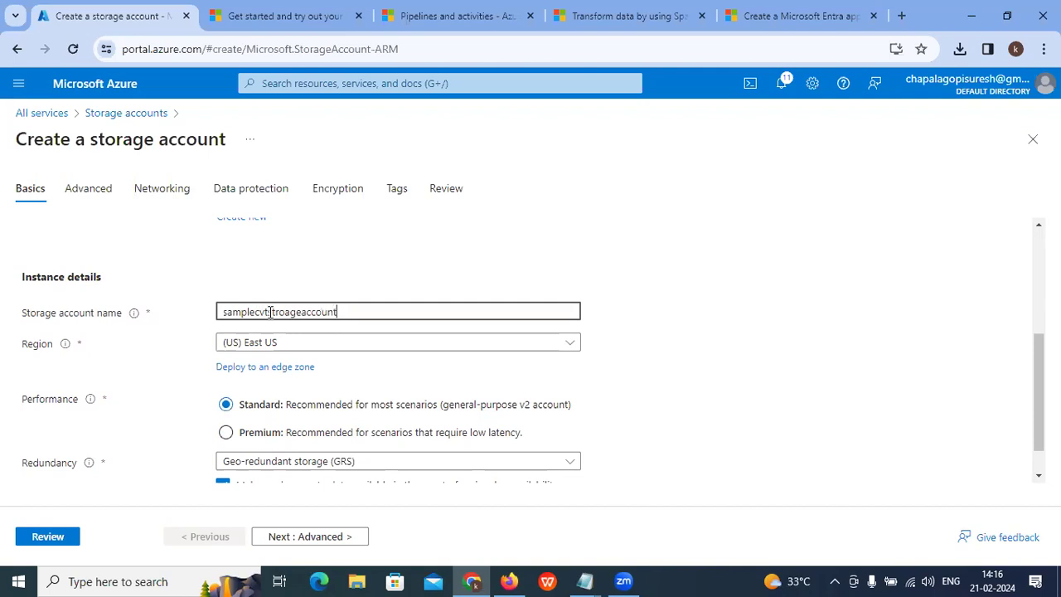
left_click_drag(365, 305, 188, 309)
right_click(288, 314)
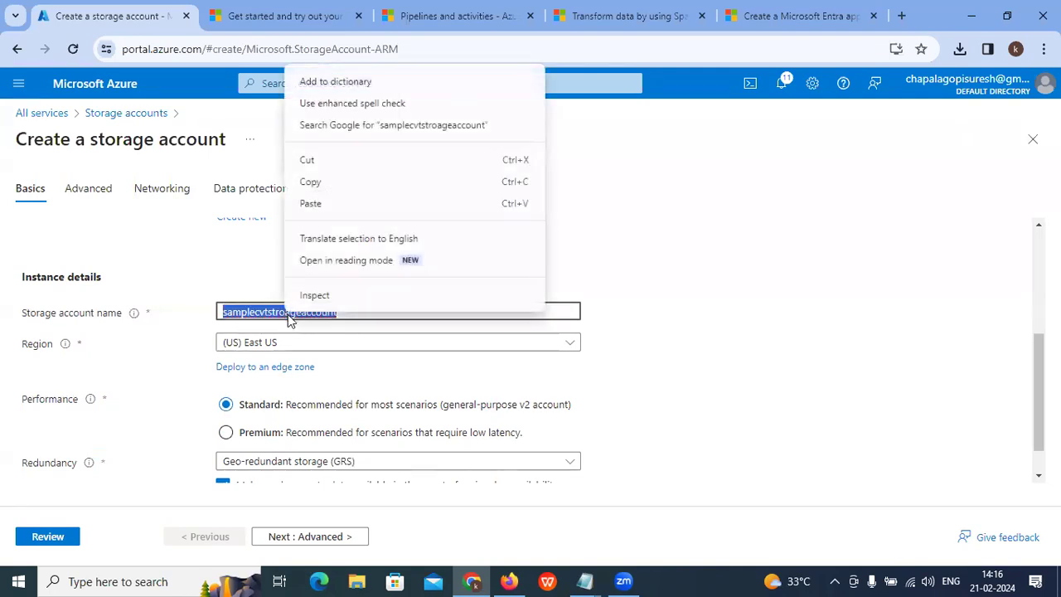
left_click(332, 81)
left_click(243, 312)
left_click_drag(233, 312, 359, 316)
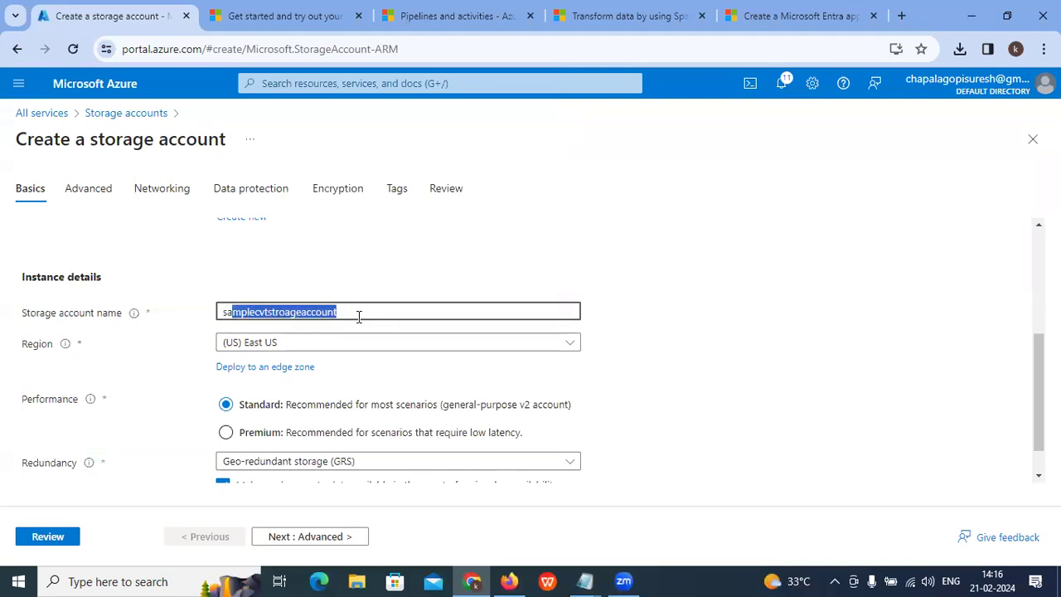
scroll(277, 362, "down", 1)
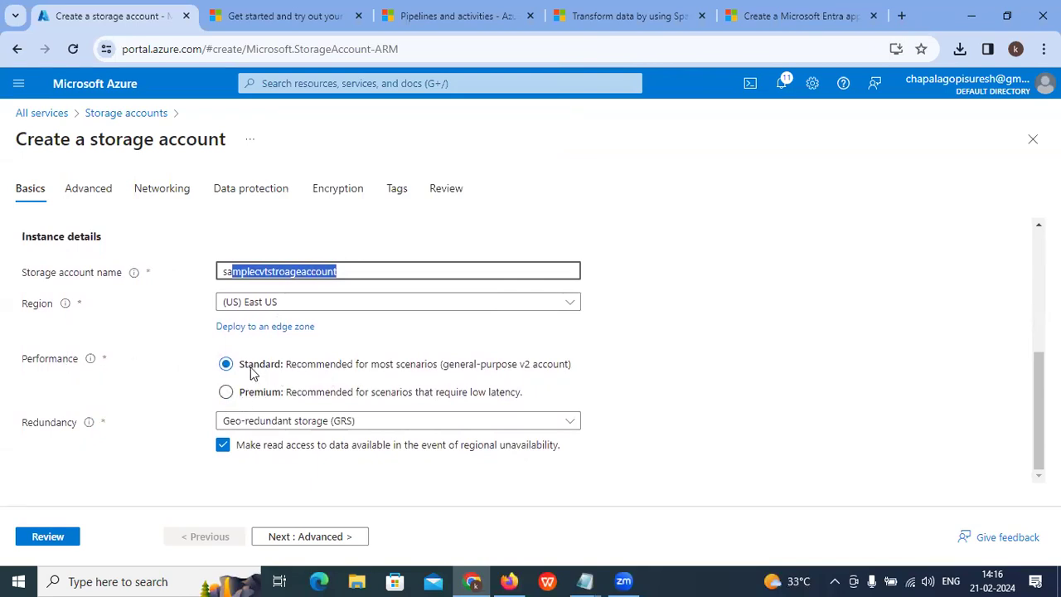
left_click(253, 373)
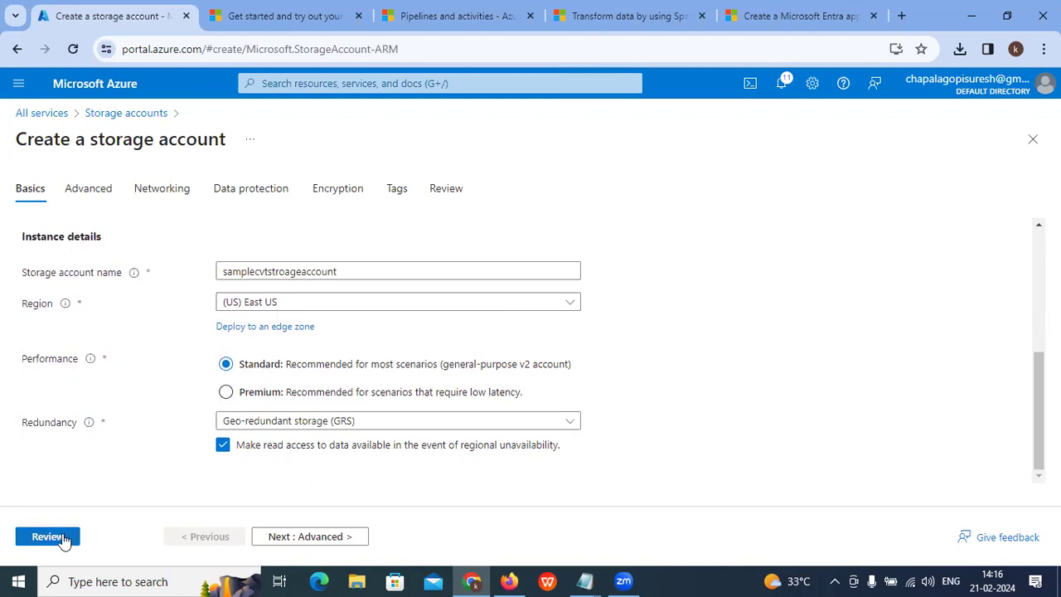
Step: Validate and create samplecvtstroageaccount in cvt-test-rg, then go to the Spark tutorial
left_click(47, 536)
scroll(253, 462, "down", 10)
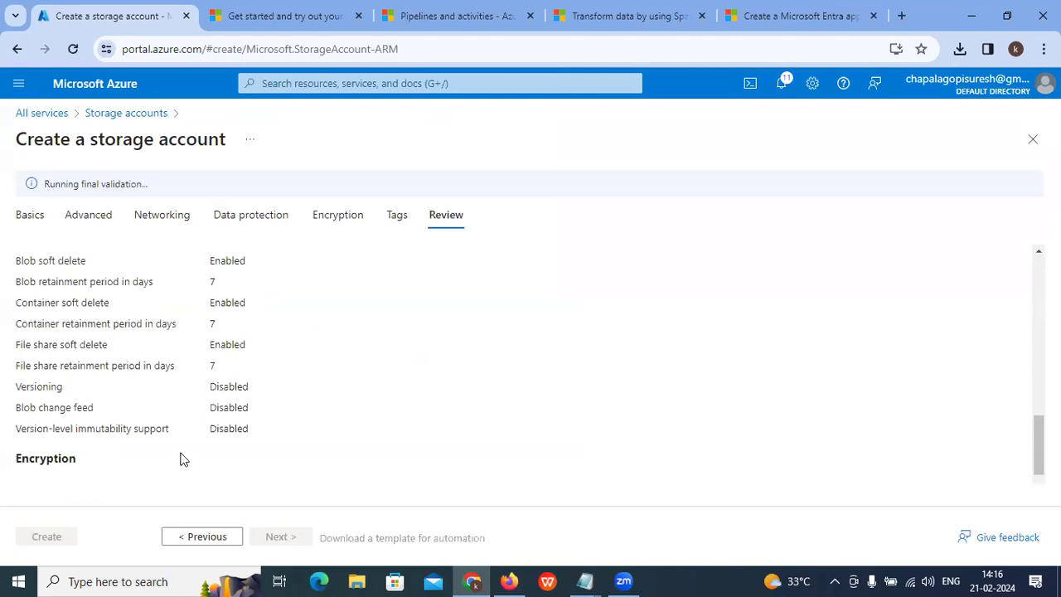
scroll(184, 460, "down", 1)
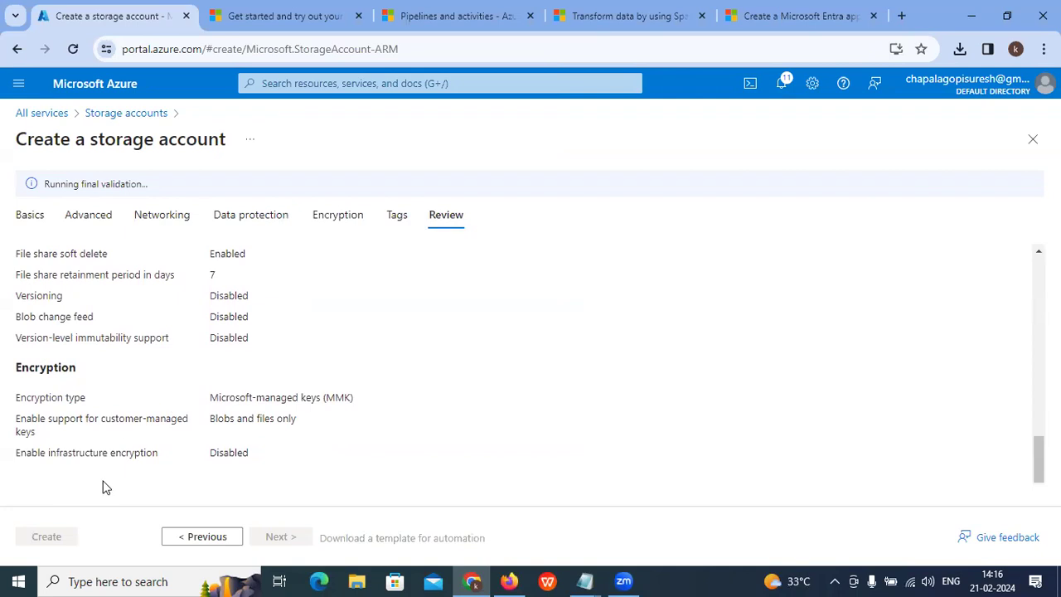
left_click(33, 543)
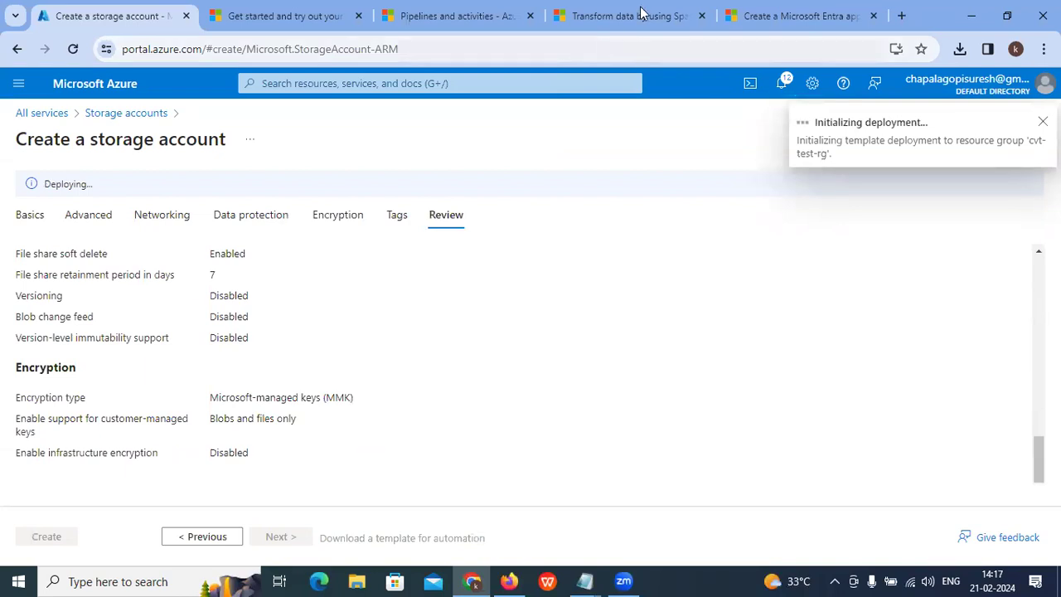
left_click(634, 17)
scroll(511, 145, "up", 3)
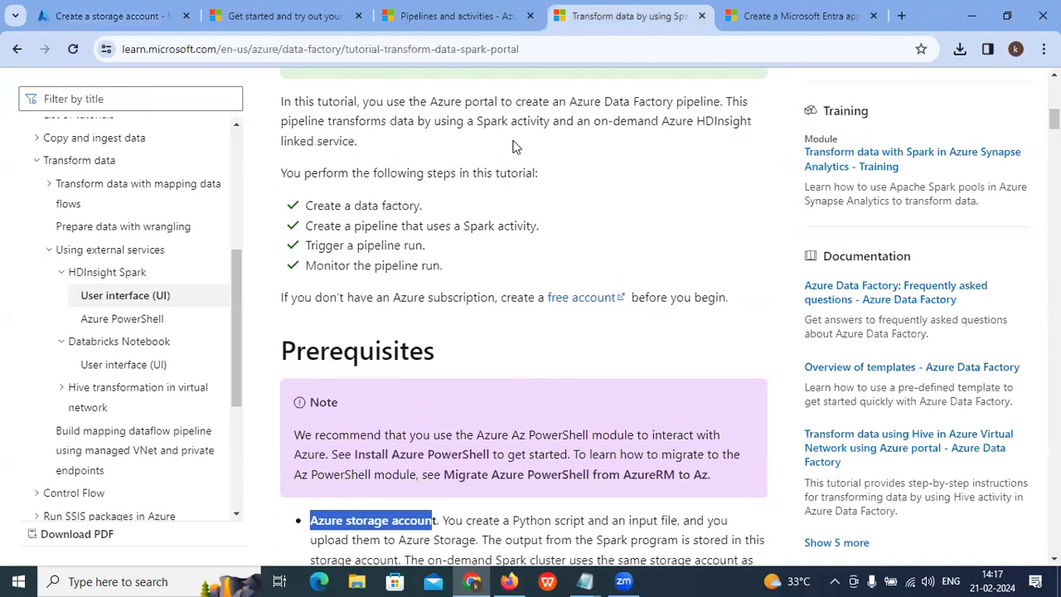
left_click_drag(469, 226, 496, 223)
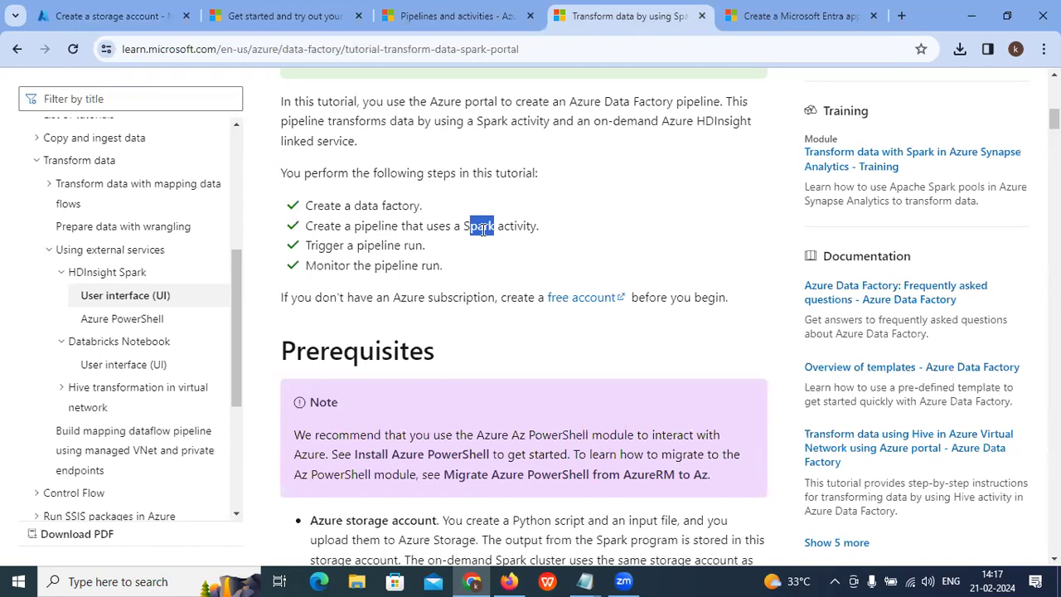
left_click(118, 18)
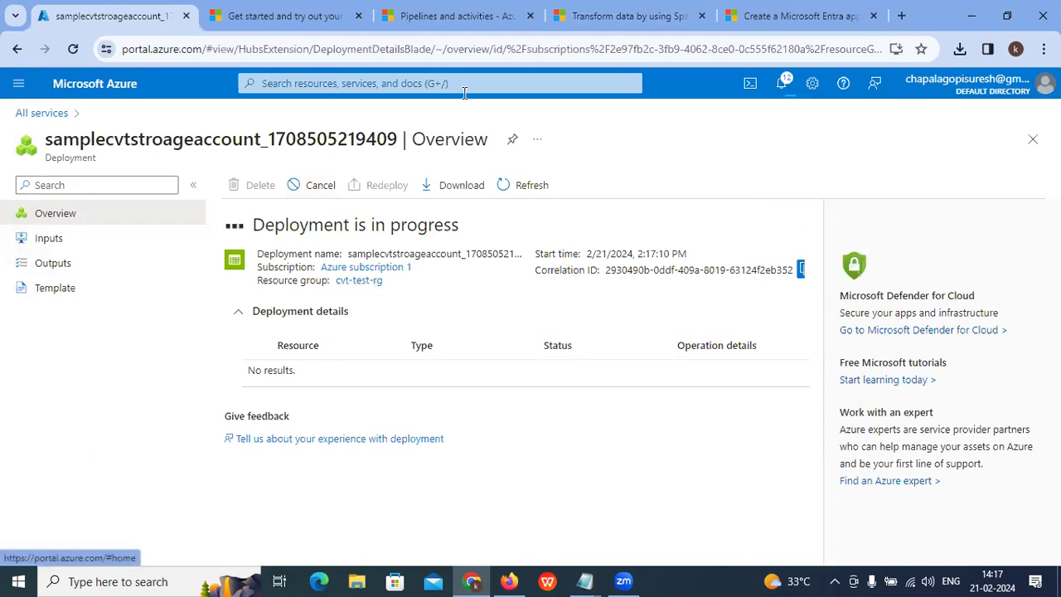
left_click(626, 17)
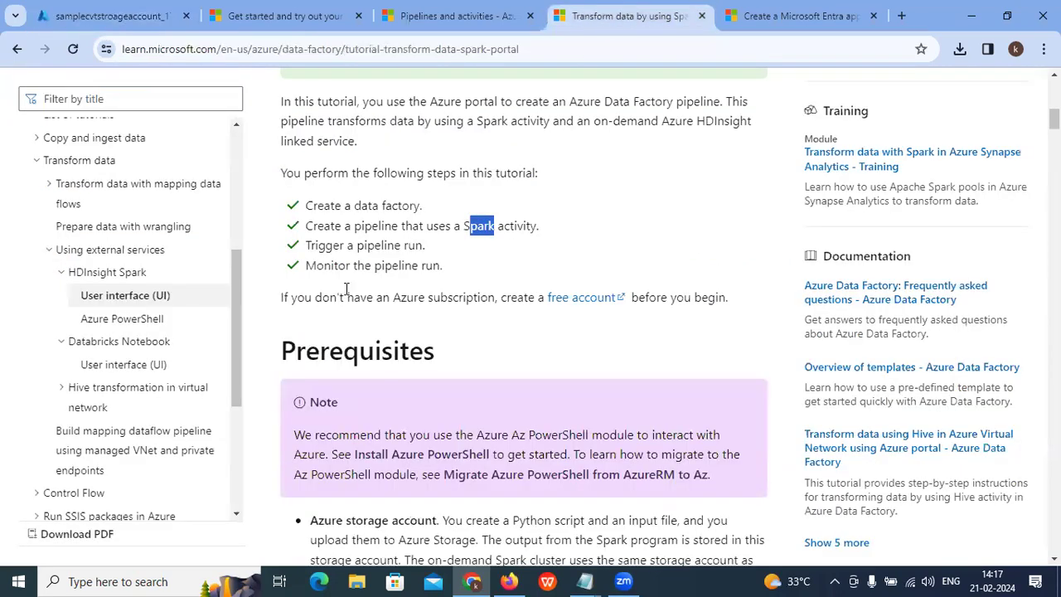
scroll(352, 307, "down", 3)
scroll(355, 321, "down", 4)
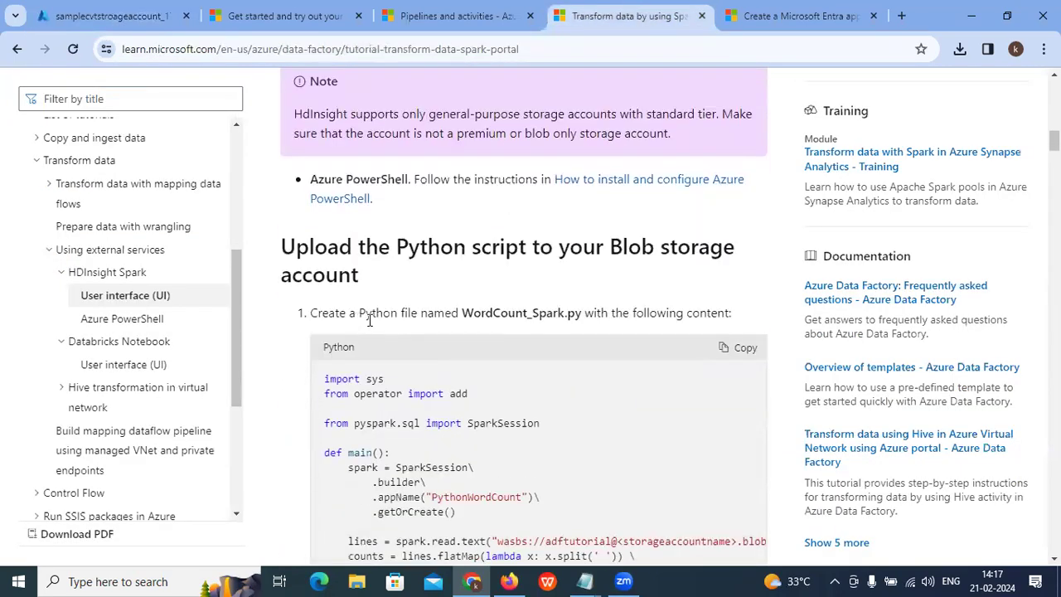
double_click(422, 245)
left_click(465, 245)
left_click_drag(410, 246, 507, 246)
left_click_drag(584, 246, 671, 246)
left_click(520, 278)
left_click_drag(412, 246, 485, 246)
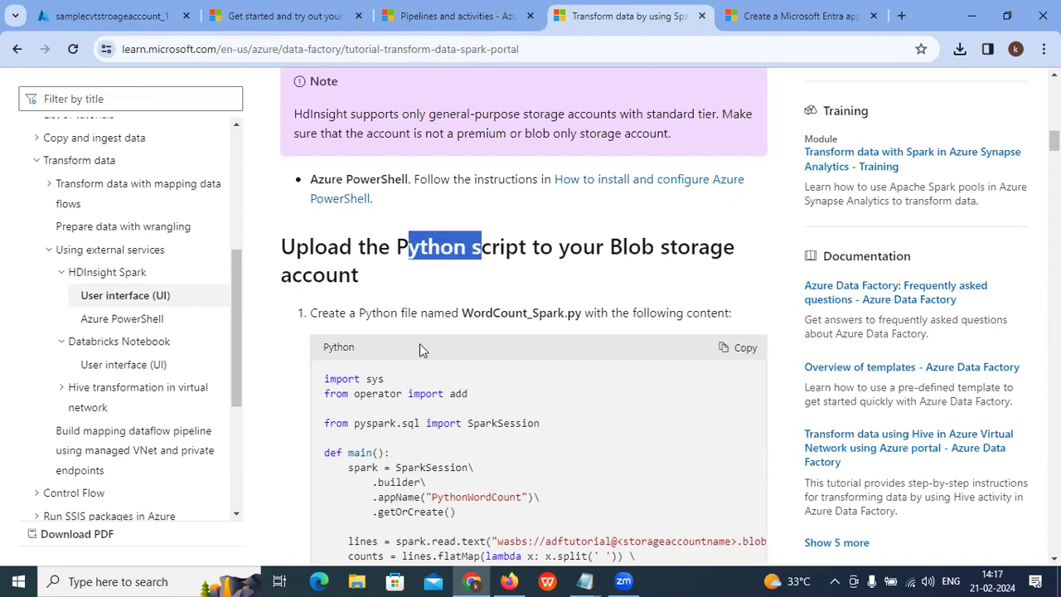
scroll(419, 344, "down", 5)
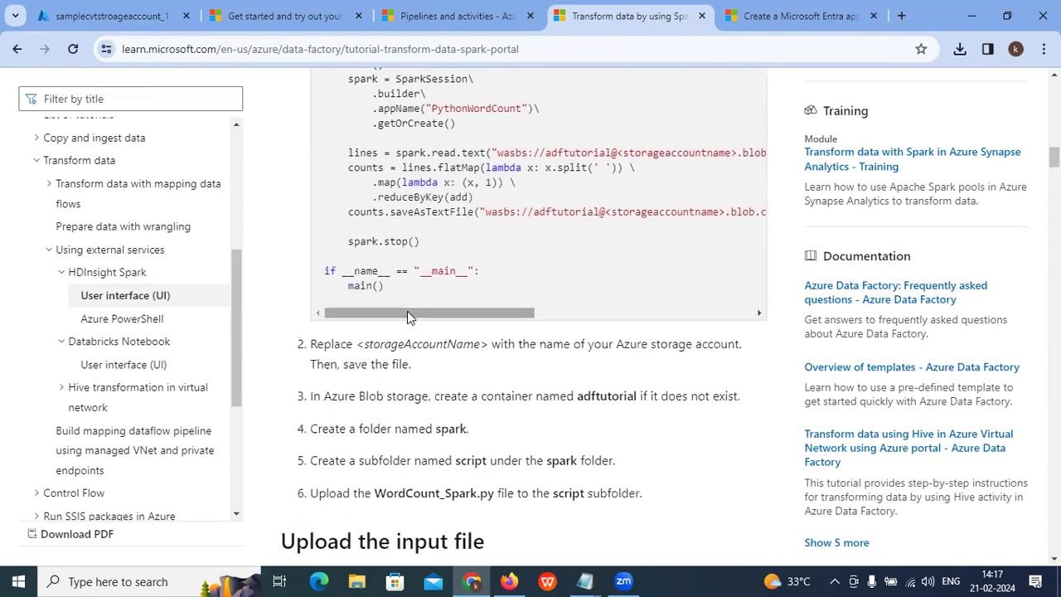
left_click_drag(407, 310, 512, 315)
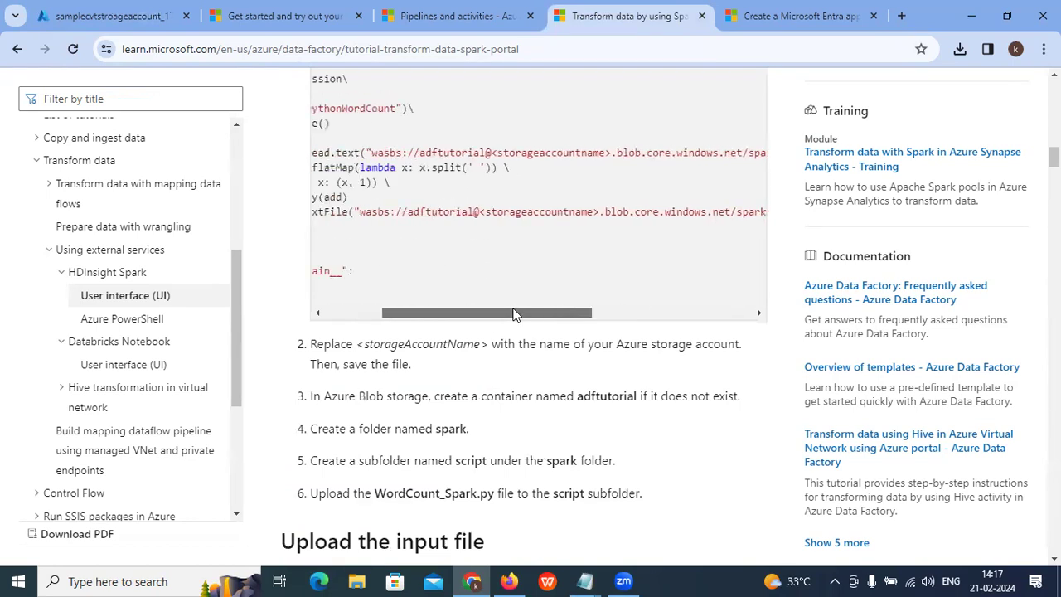
left_click_drag(595, 211, 492, 213)
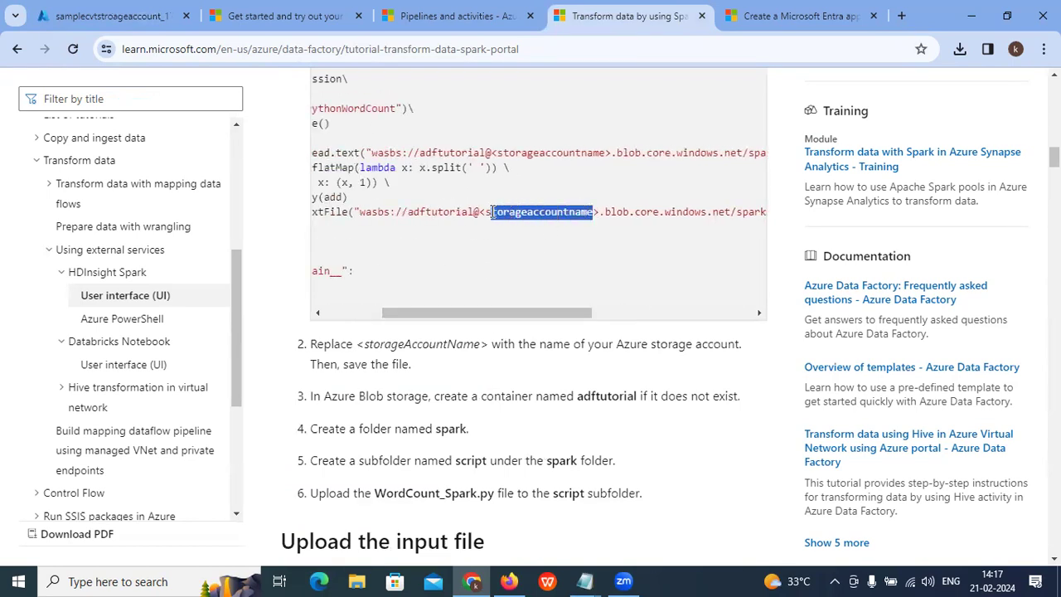
left_click_drag(594, 153, 315, 154)
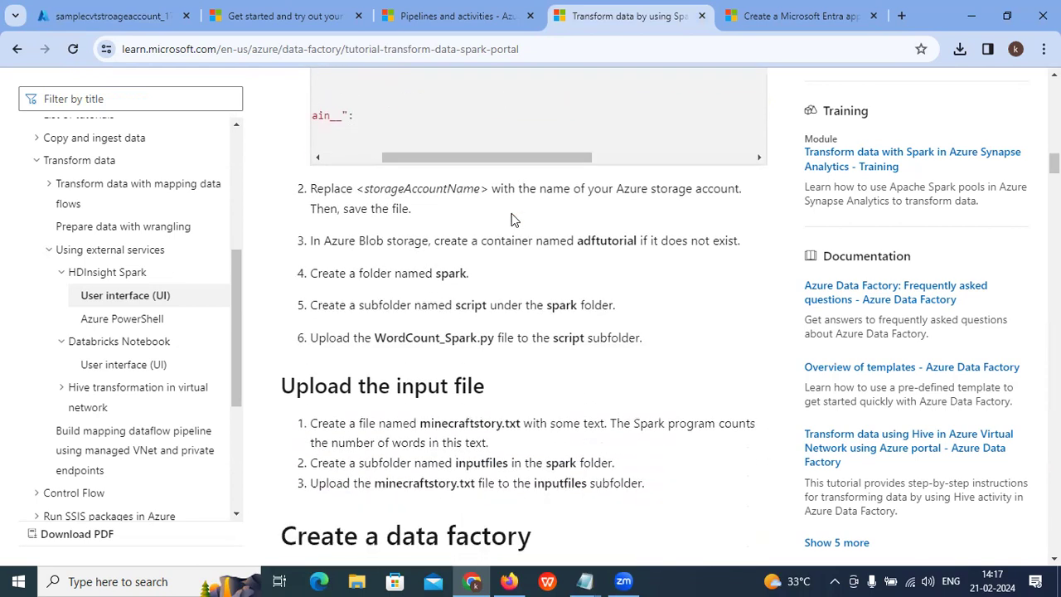
scroll(511, 219, "up", 4)
Step: Return to the portal, open Storage accounts, refresh, and open the new account
left_click(108, 16)
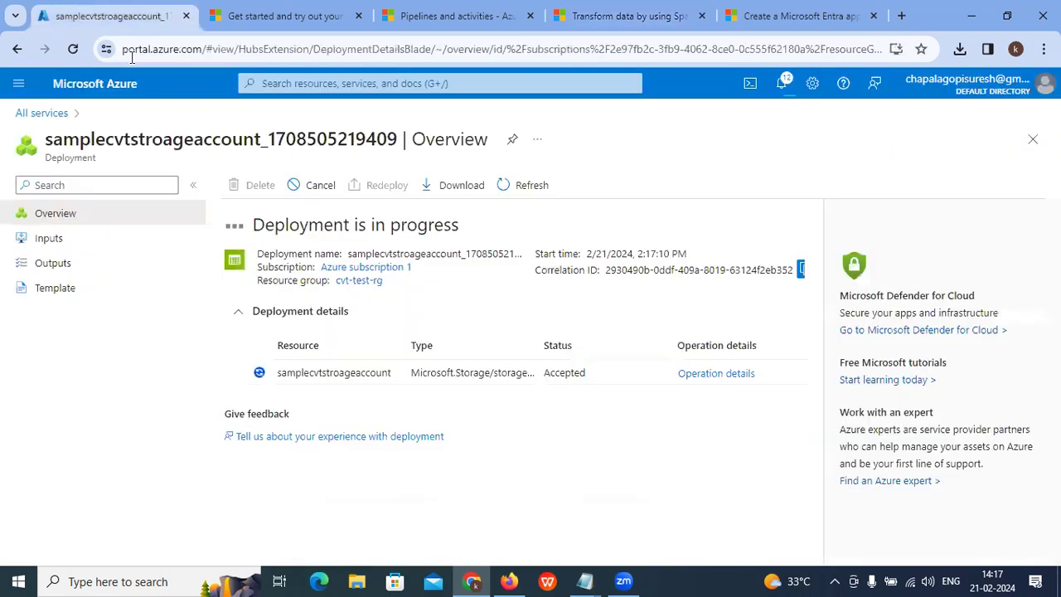
left_click(322, 86)
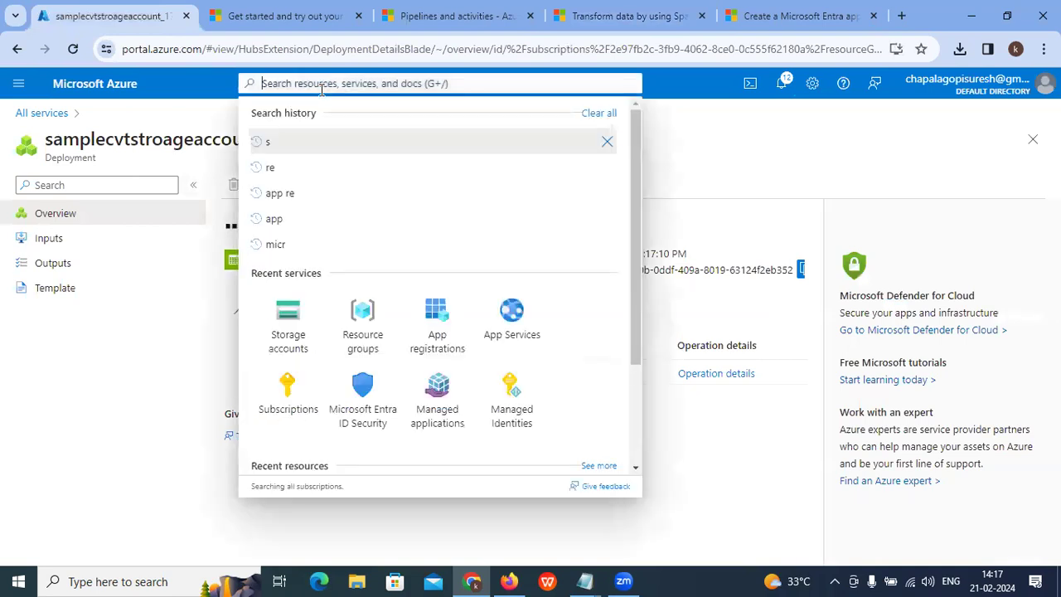
left_click(298, 315)
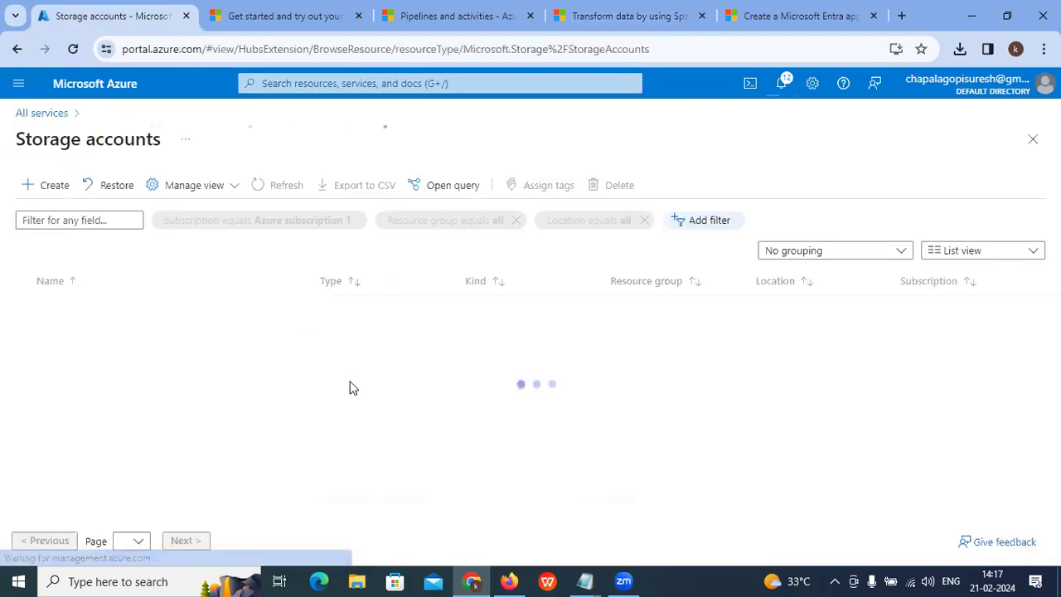
left_click(286, 186)
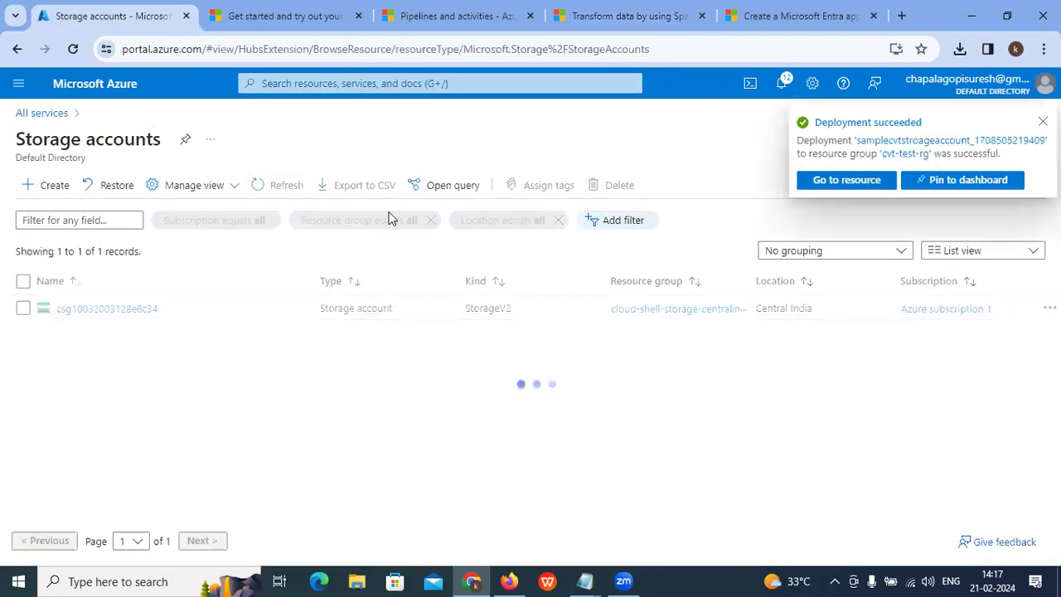
left_click(831, 182)
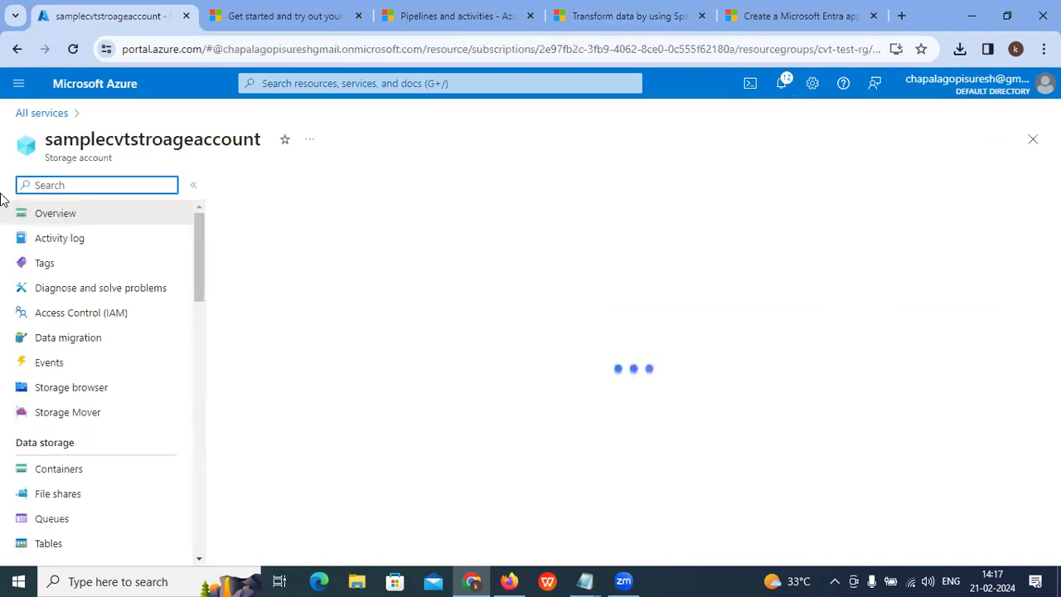
Step: Refresh Storage accounts until samplecvtstroageaccount appears, then open its Containers
left_click(22, 116)
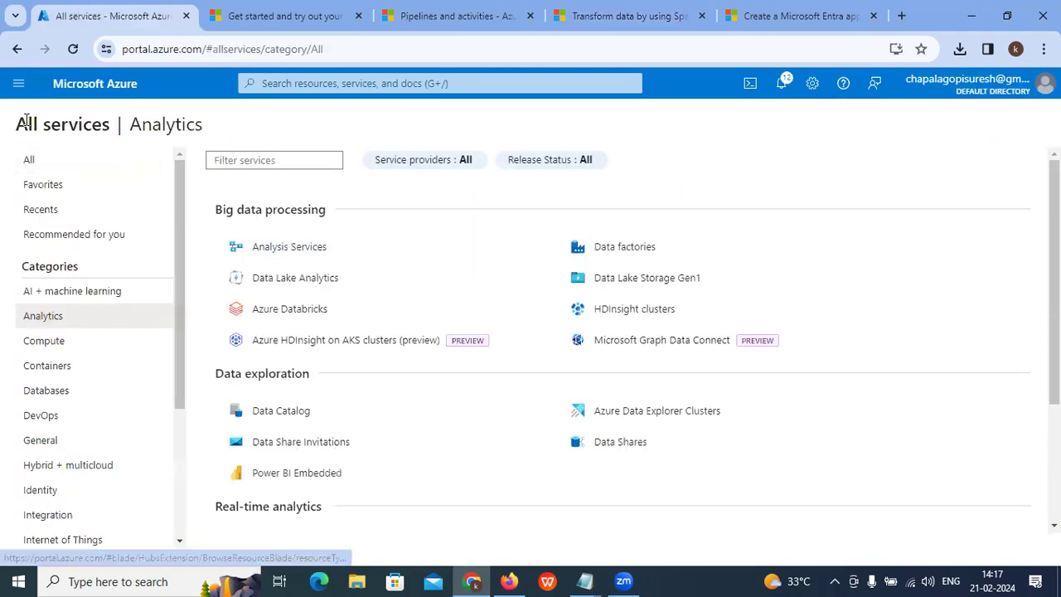
left_click(383, 83)
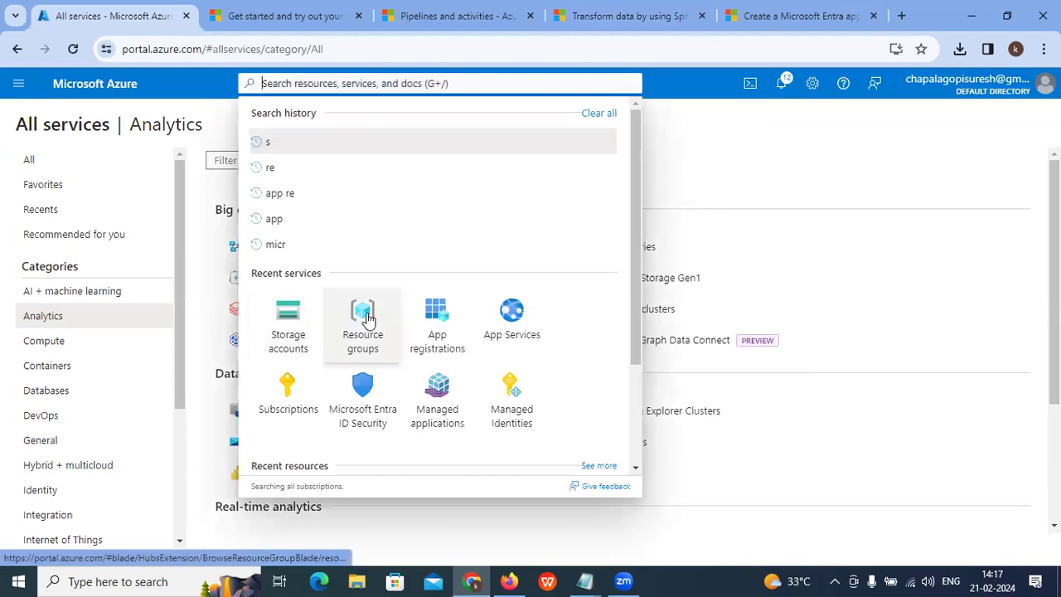
left_click(300, 321)
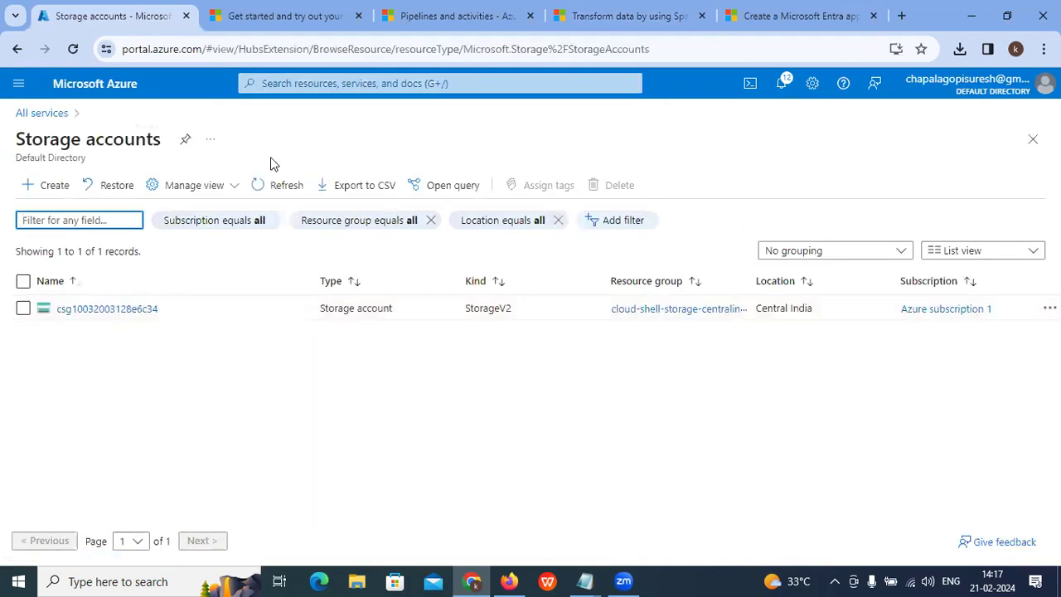
left_click(286, 185)
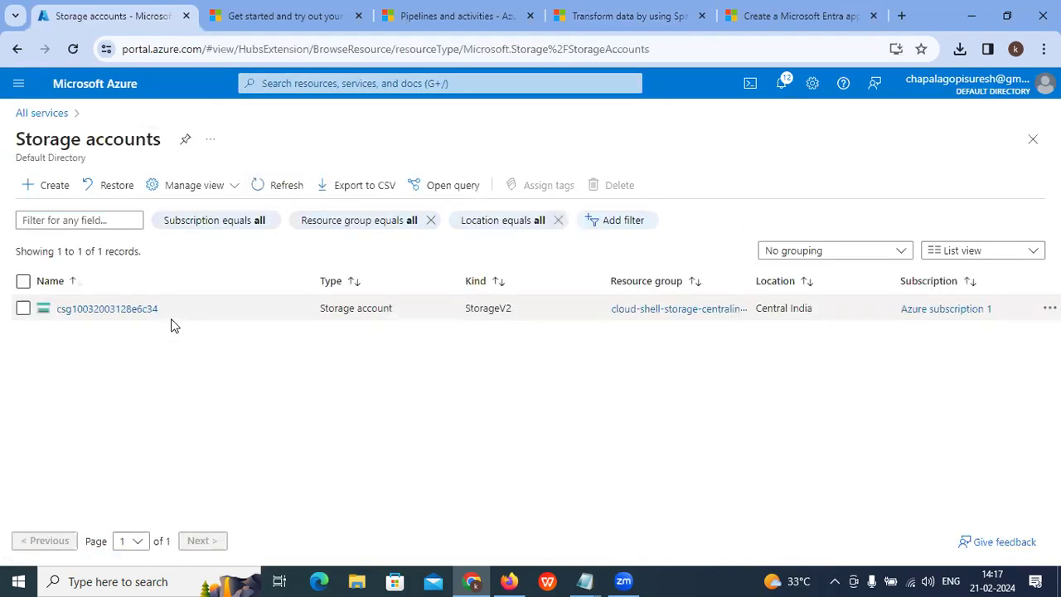
left_click(286, 185)
left_click(286, 185)
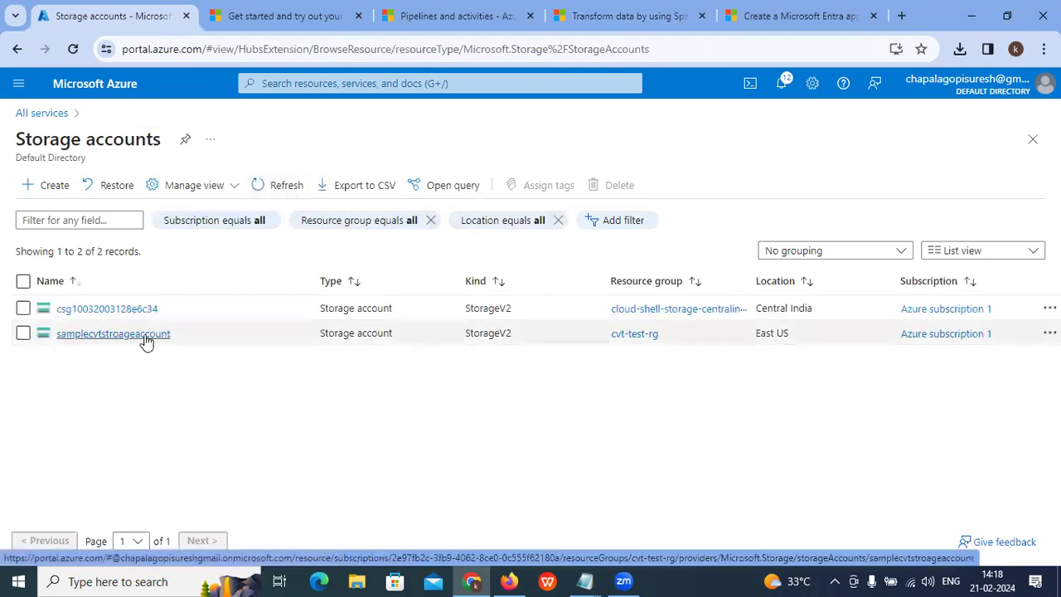
left_click(145, 335)
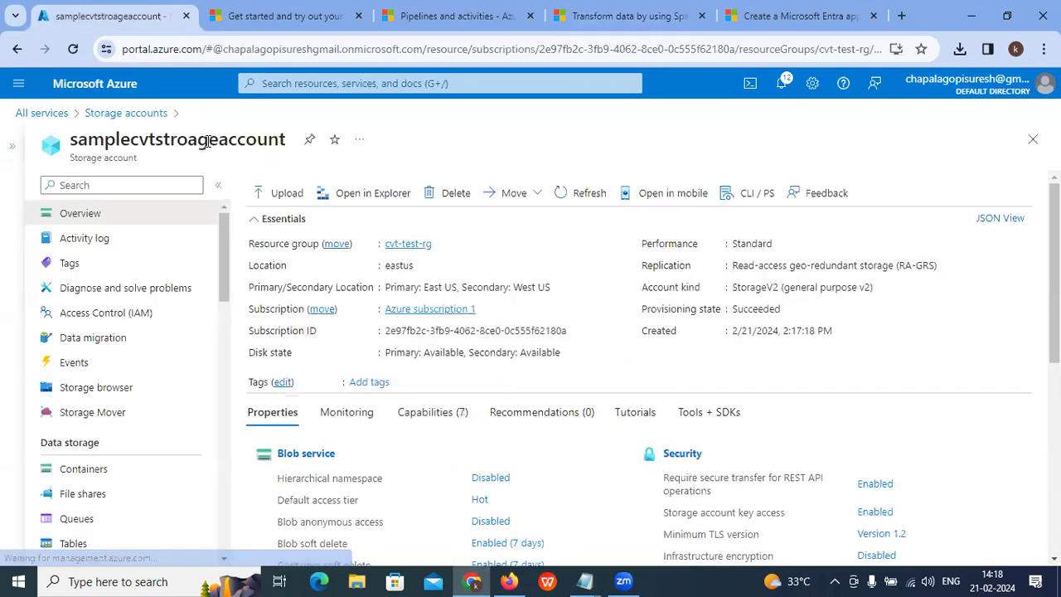
left_click(93, 470)
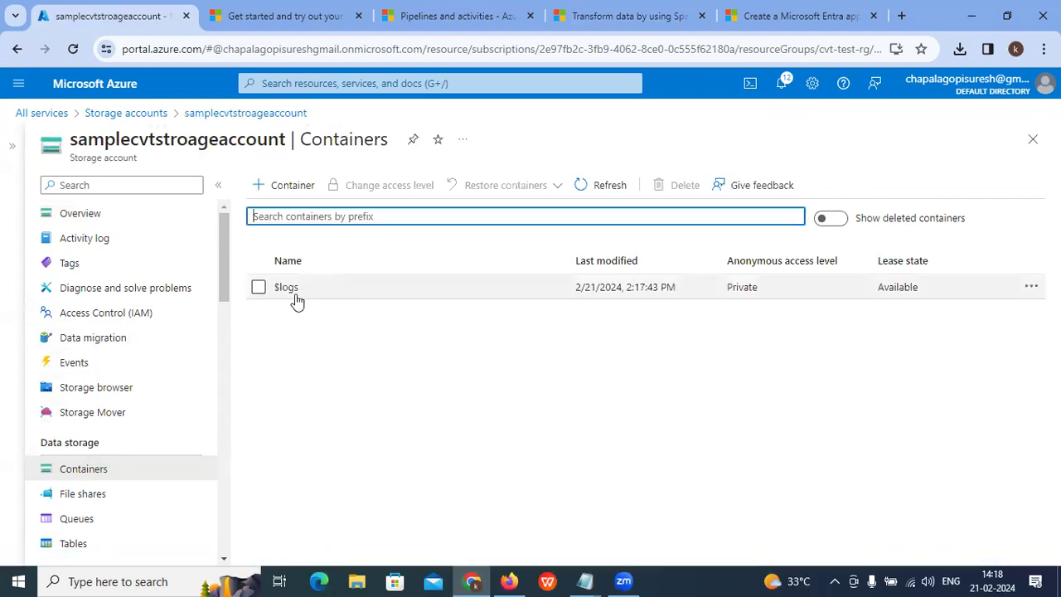
Step: Copy the folder name 'spark' from the tutorial and start a new container in samplecvtstroageaccount
left_click(579, 17)
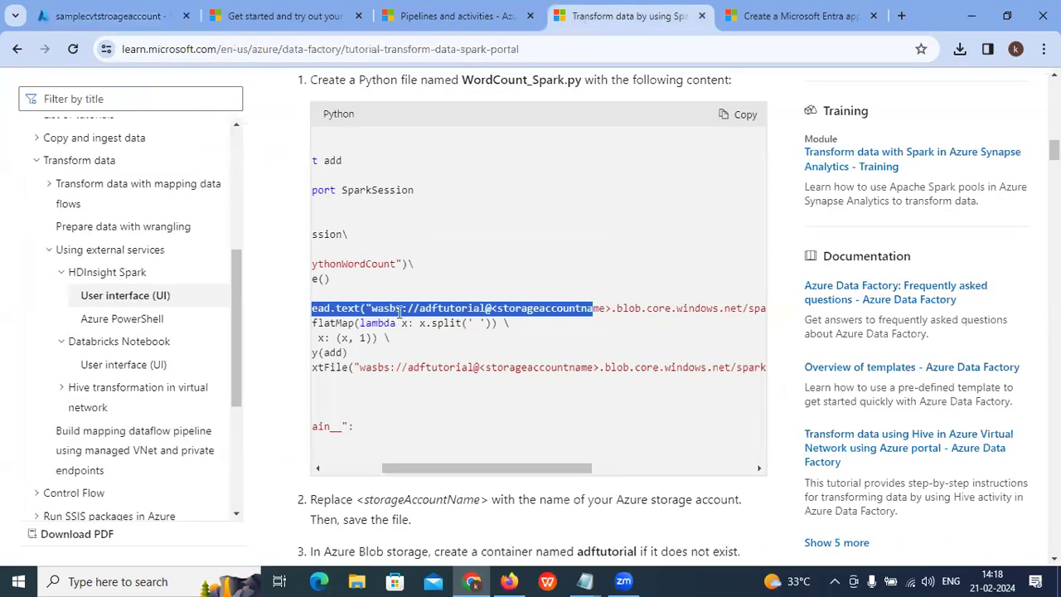
scroll(399, 319, "up", 3)
scroll(399, 319, "down", 2)
scroll(399, 319, "down", 4)
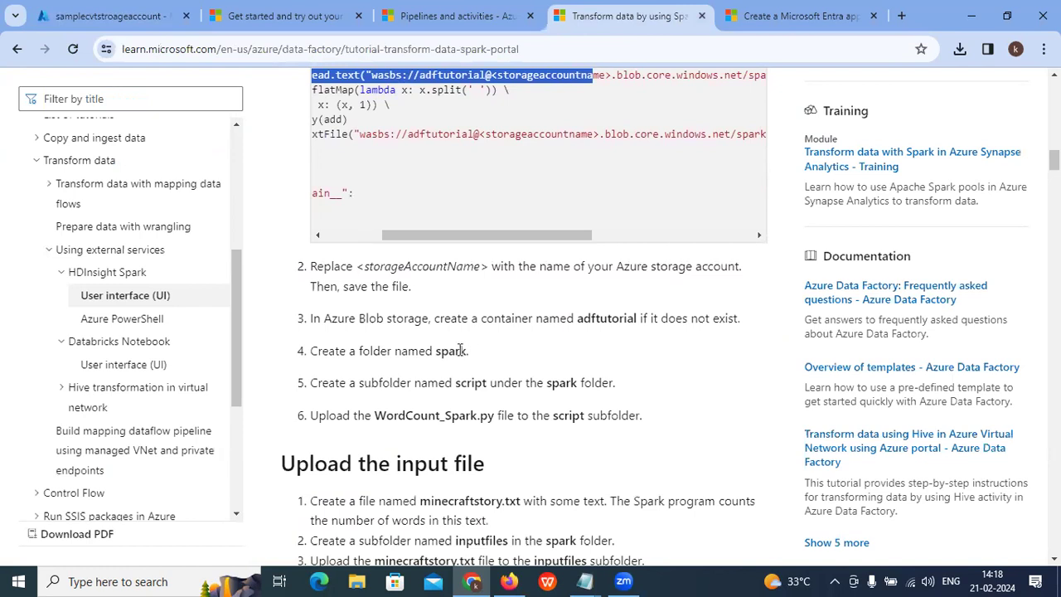
left_click_drag(467, 349, 437, 350)
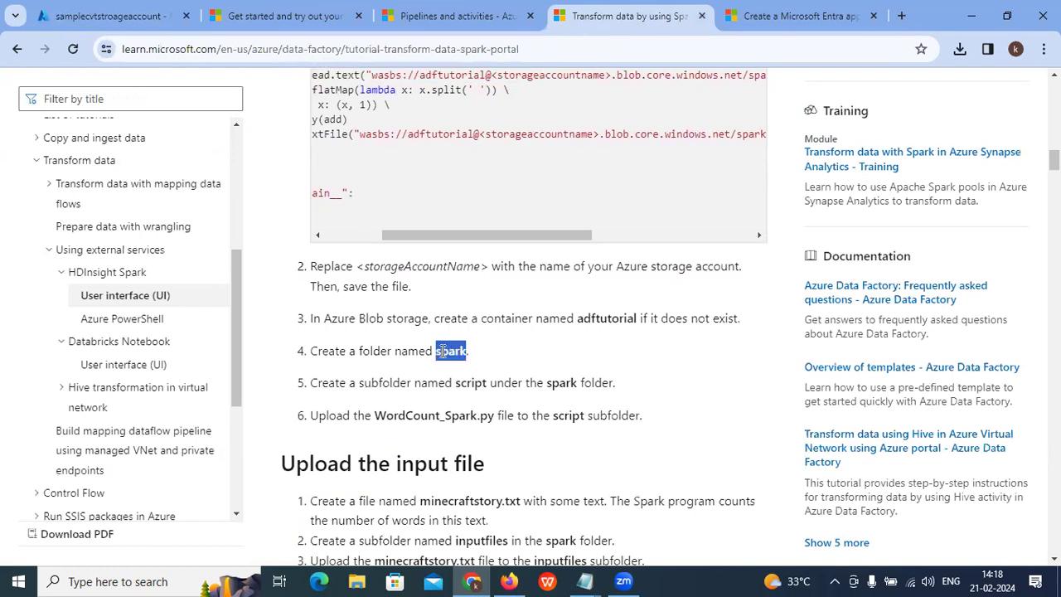
right_click(442, 351)
left_click(464, 369)
left_click(112, 15)
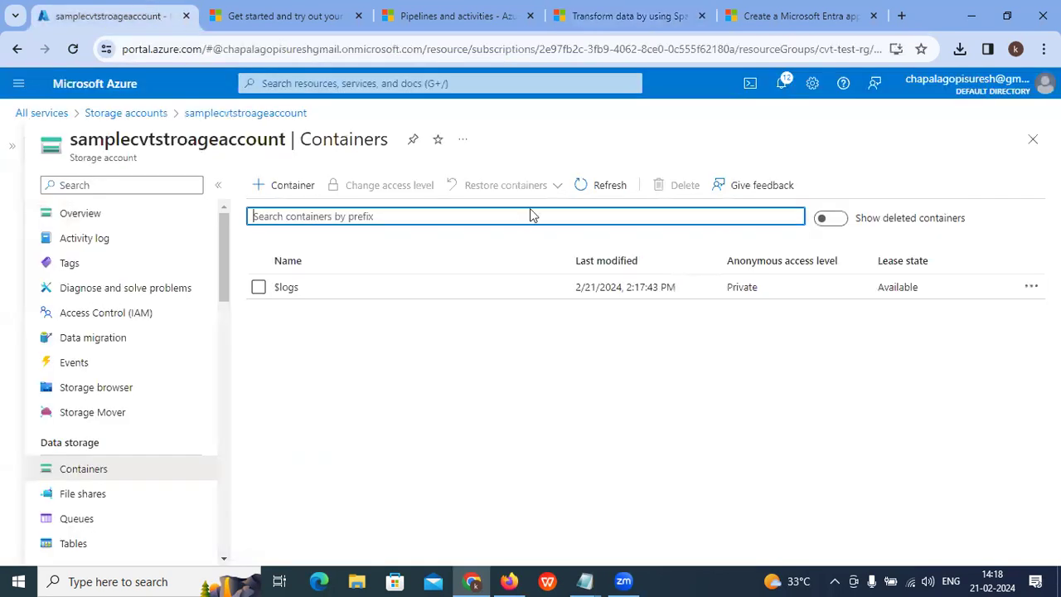
left_click(290, 185)
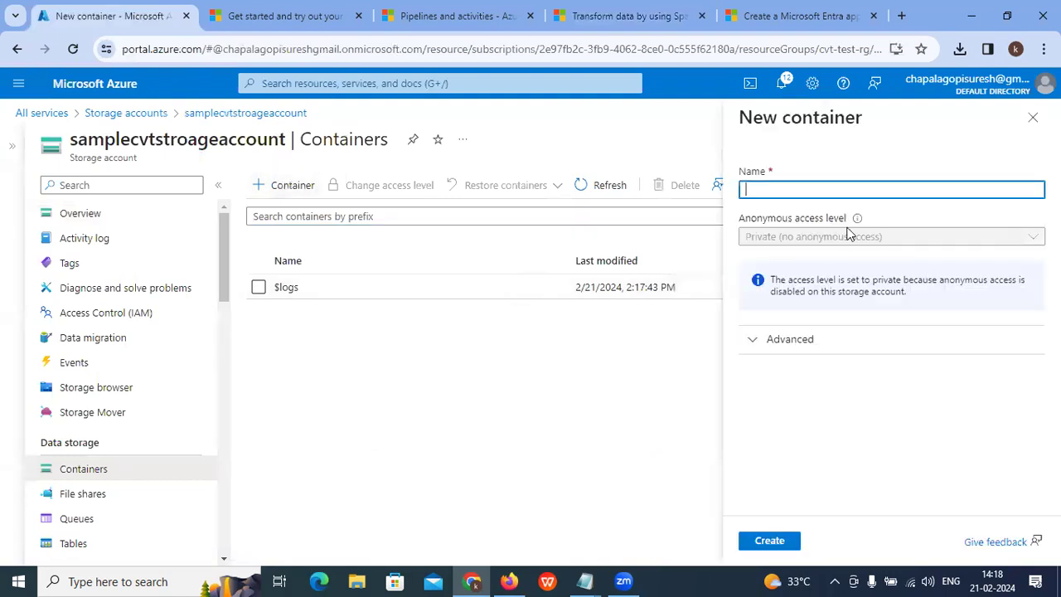
Step: Create a private container named spark in samplecvtstroageaccount
key("ctrl+v")
left_click(801, 189)
left_click(769, 543)
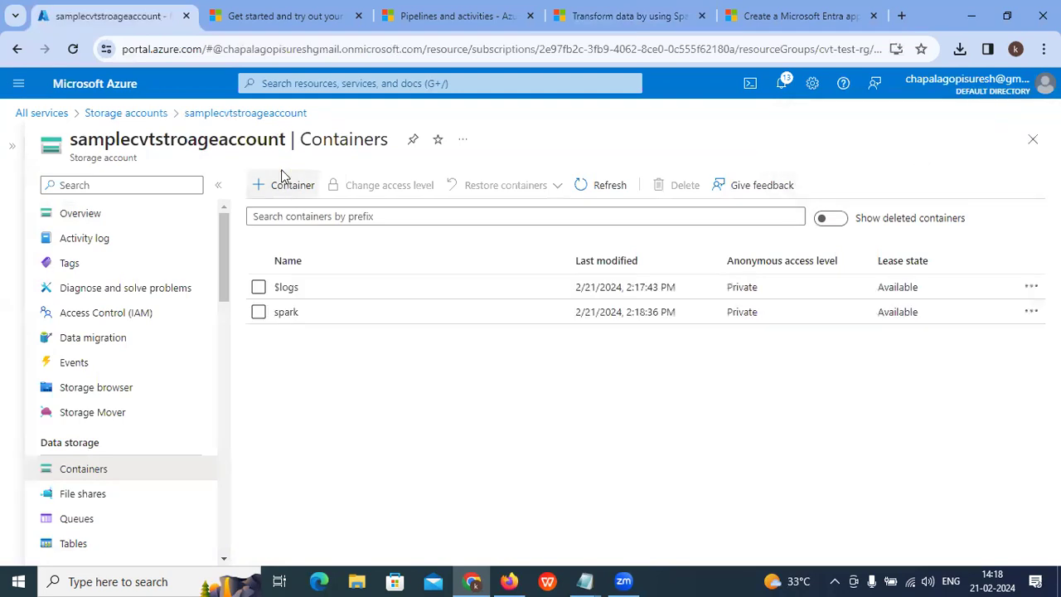
Step: Open the spark container, then return to the tutorial's WordCount_Spark.py script section
left_click(296, 312)
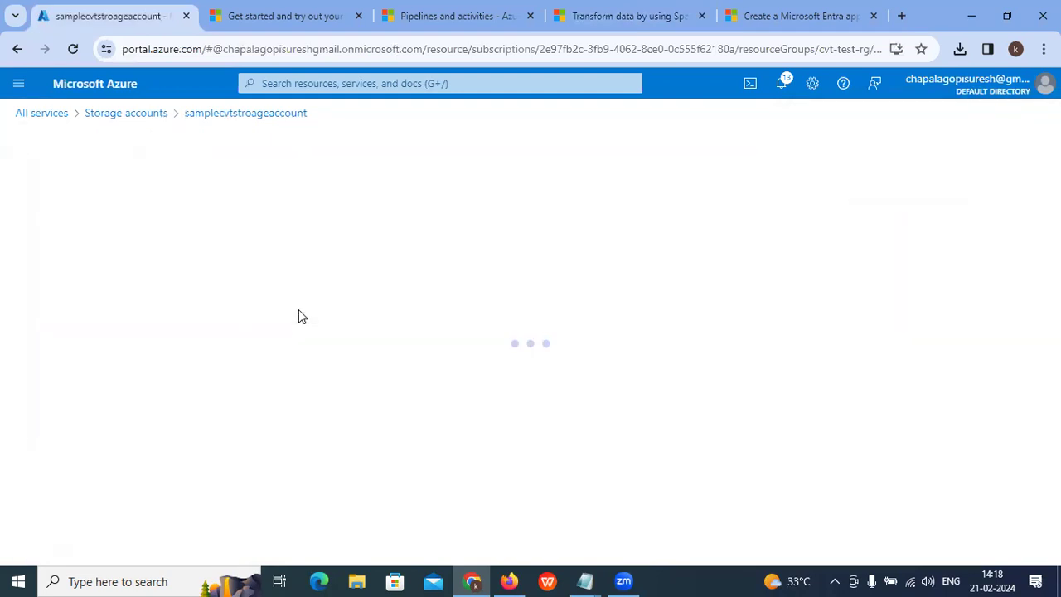
left_click(618, 16)
scroll(452, 248, "up", 4)
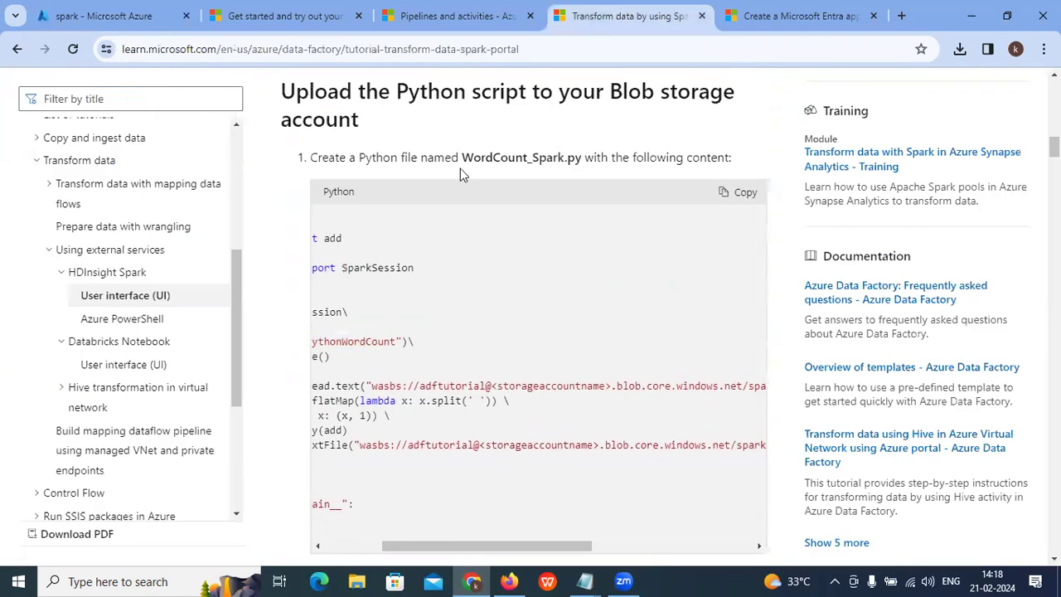
Step: Paste the tutorial's Python word-count script into a new Notepad document, then show the portal's containers list
left_click(746, 193)
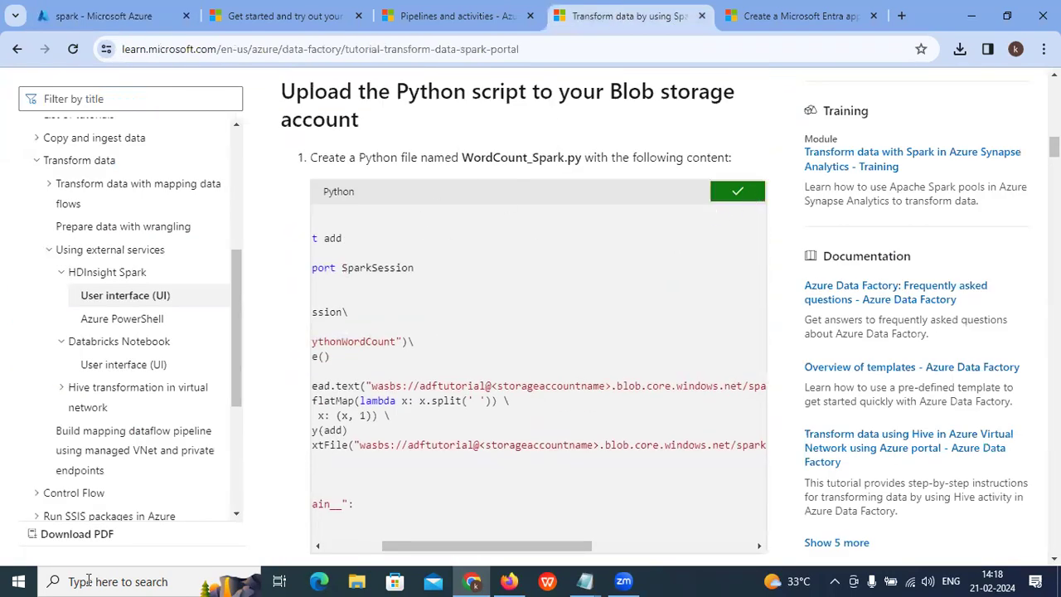
left_click(89, 581)
type("Note")
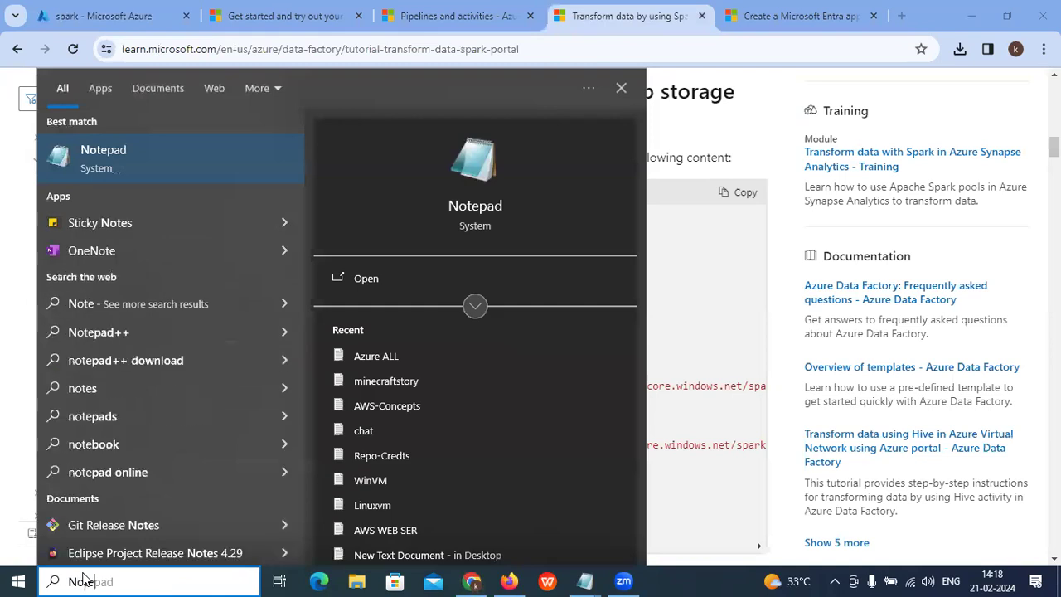
left_click(468, 207)
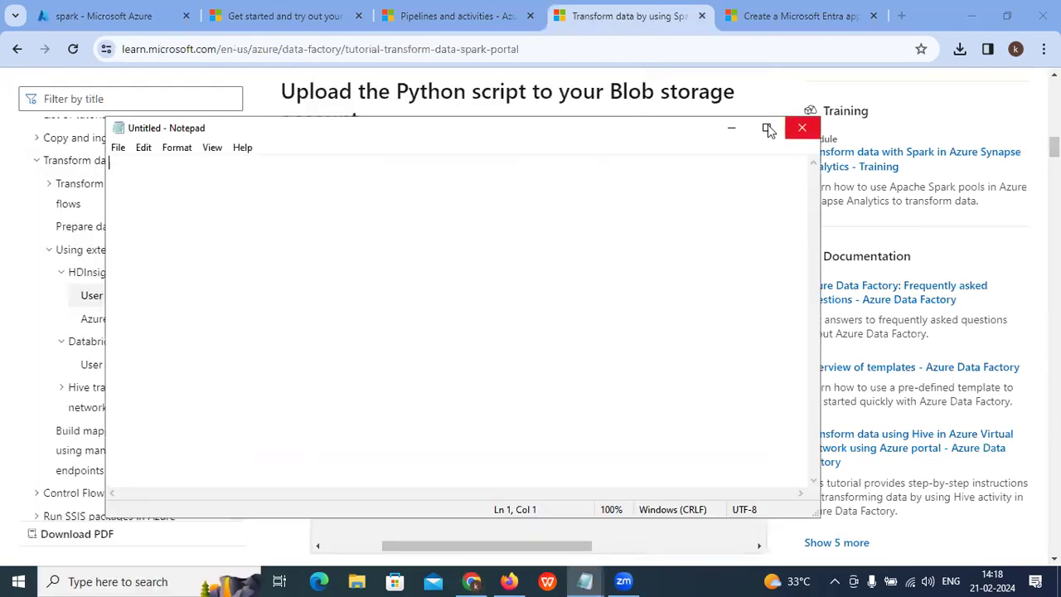
left_click(766, 127)
key("ctrl+v")
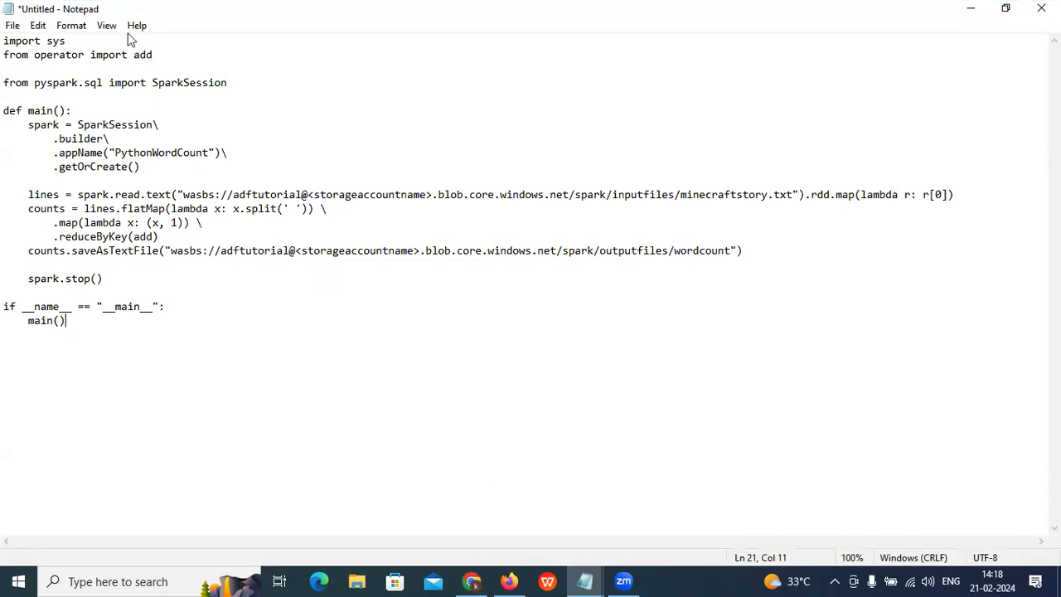
key("alt+Tab")
left_click(211, 113)
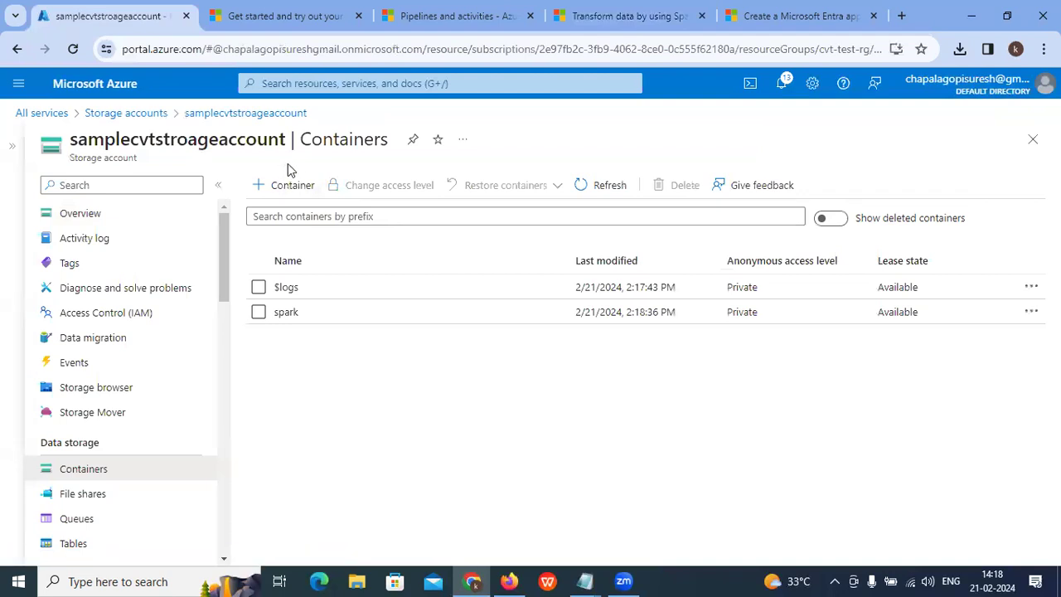
Step: Copy the storage account name samplecvtstroageaccount from the portal page title
left_click_drag(285, 139, 73, 139)
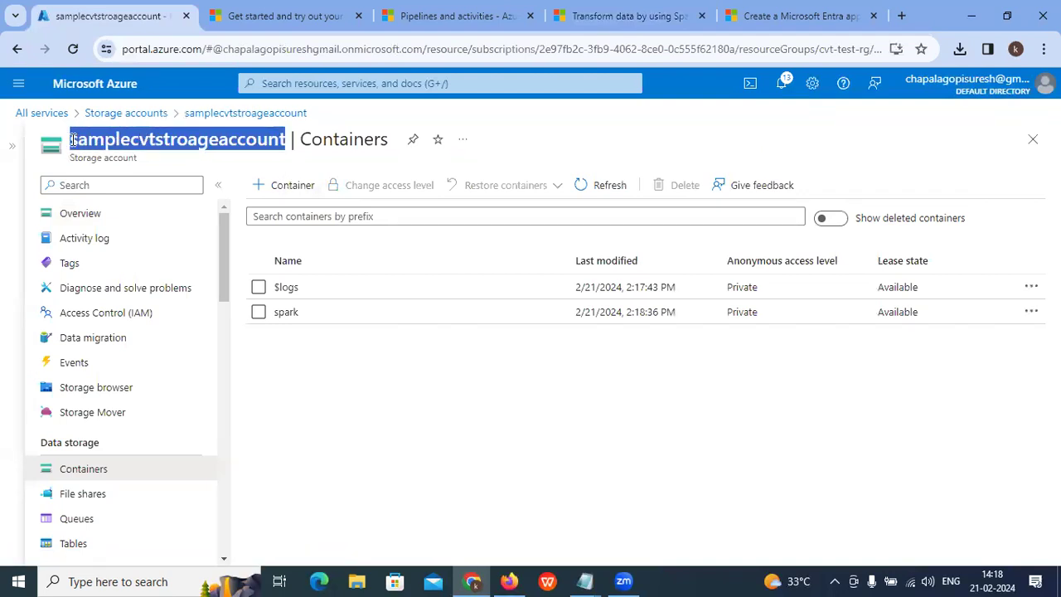
right_click(97, 143)
left_click(120, 159)
Step: Paste samplecvtstroageaccount over the <storageaccountname> placeholder in the input and output wasbs paths
mouse_move(587, 580)
left_click(953, 510)
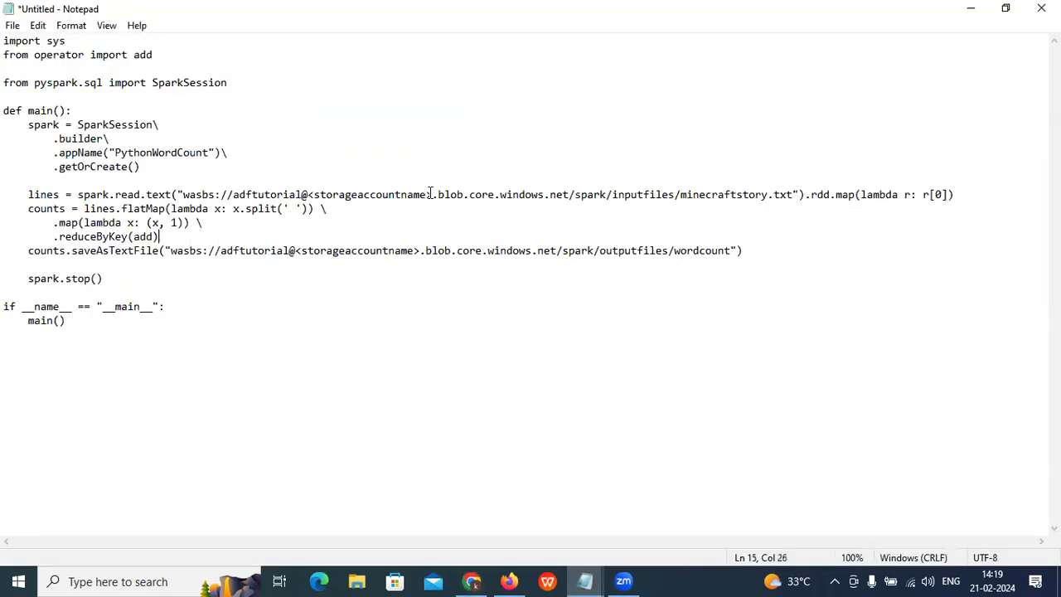
left_click_drag(426, 194, 322, 195)
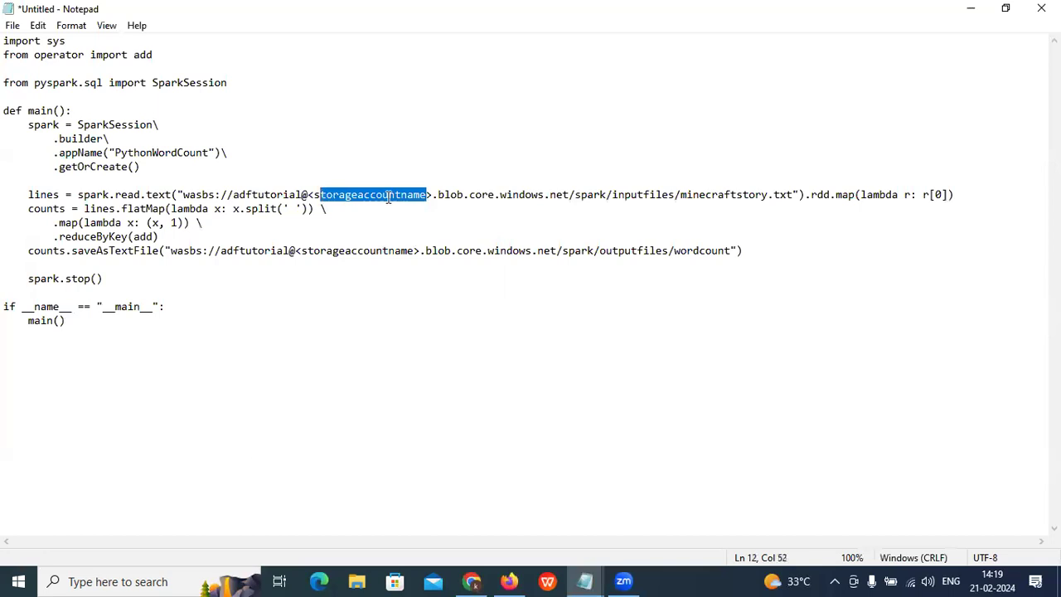
left_click_drag(434, 194, 309, 197)
key("ctrl+v")
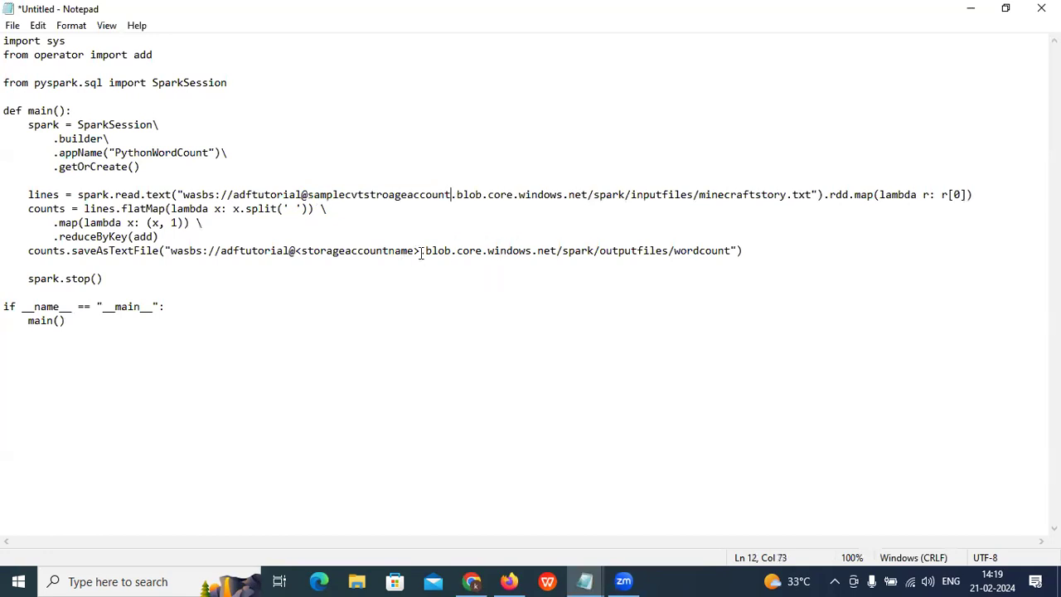
left_click_drag(423, 251, 300, 252)
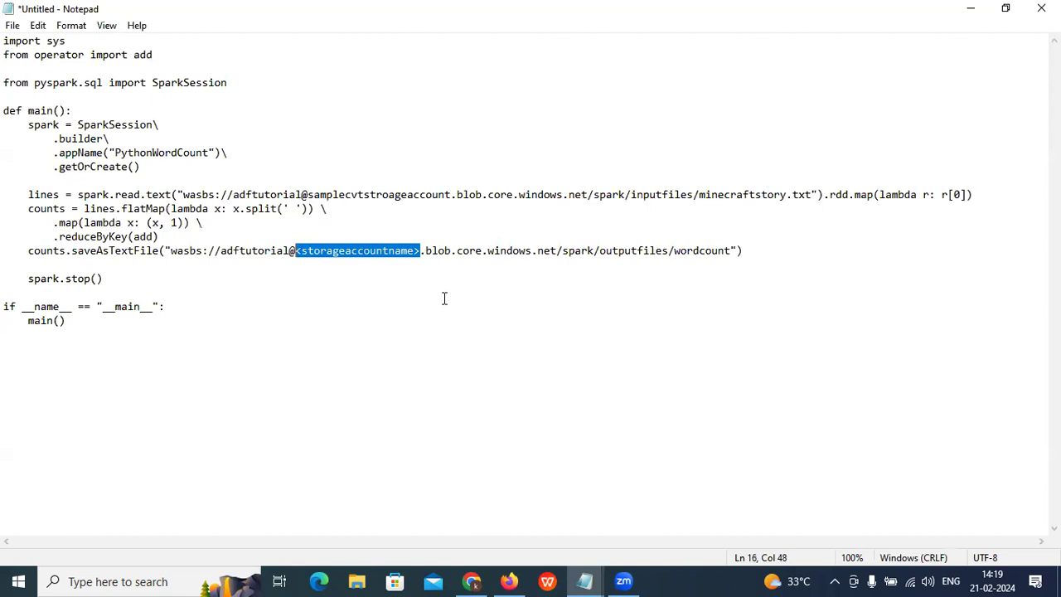
key("ctrl+v")
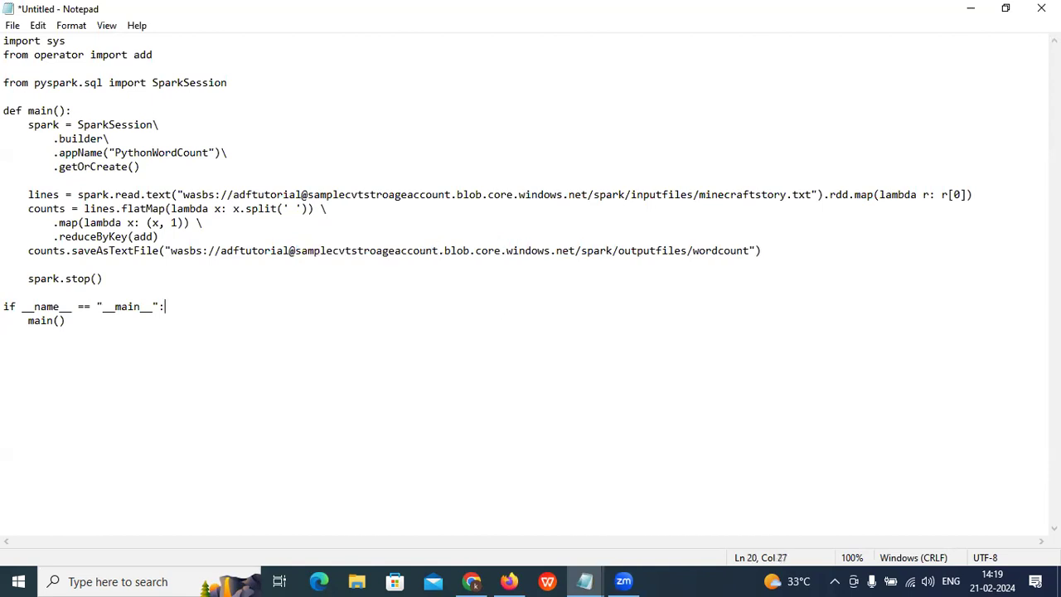
left_click(12, 25)
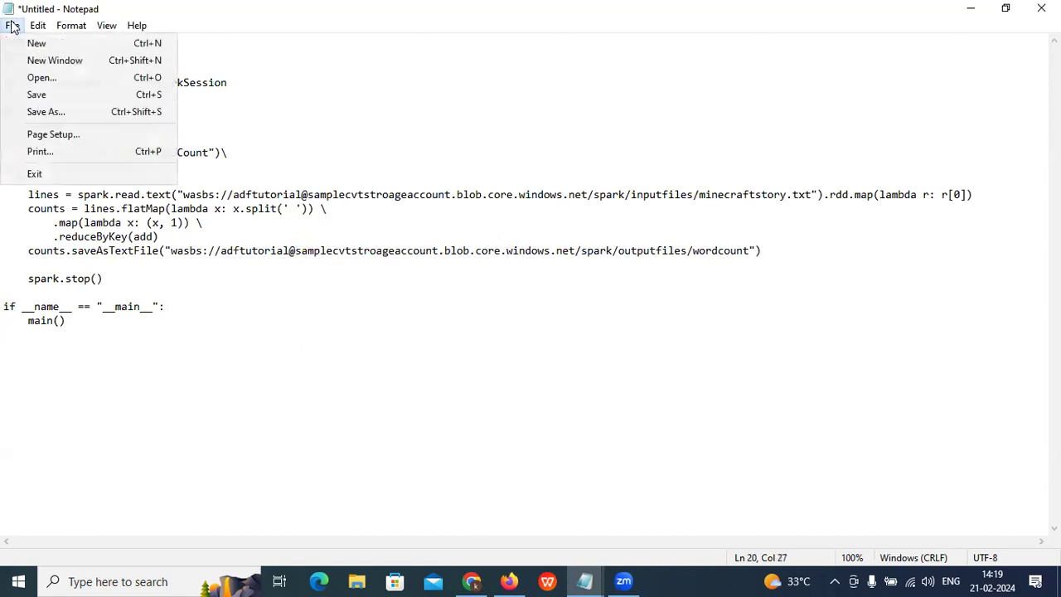
Step: Start Save As, then copy the file name WordCount_Spark.py from the Spark tutorial
left_click(64, 112)
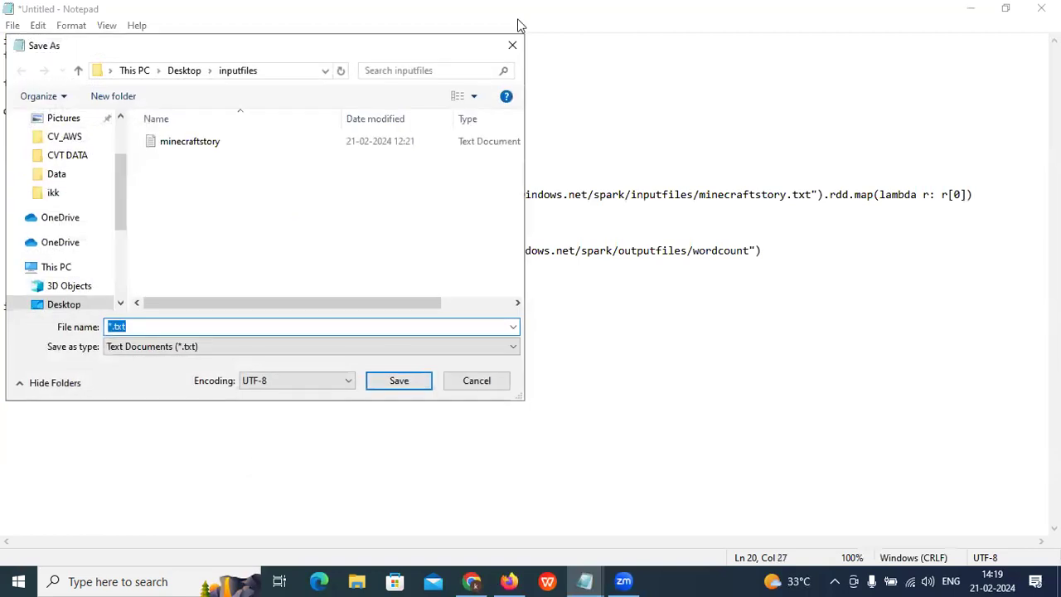
key("alt+Tab")
left_click(622, 16)
scroll(403, 324, "down", 2)
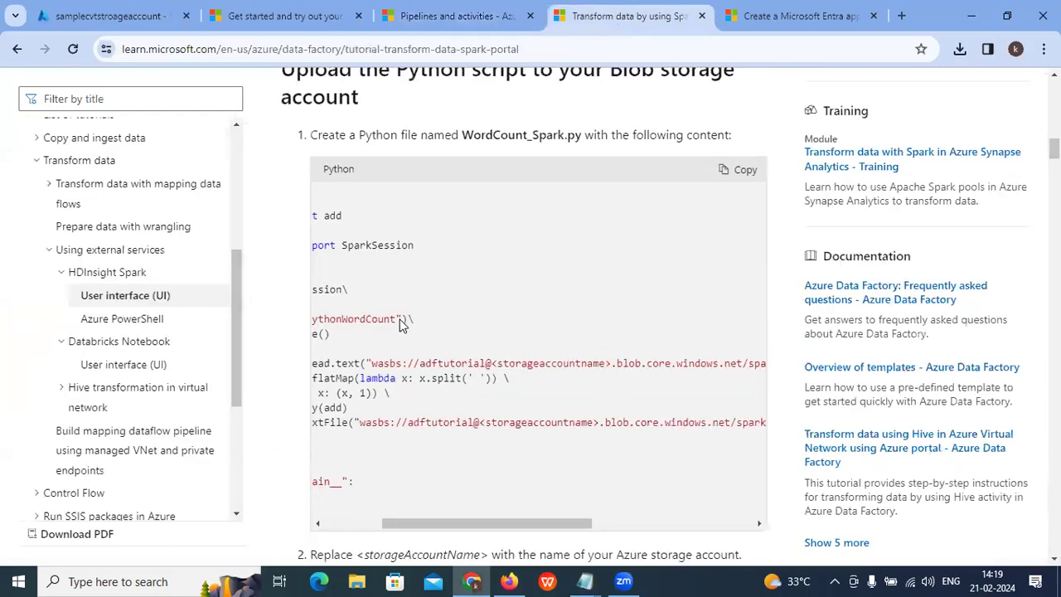
scroll(403, 324, "up", 4)
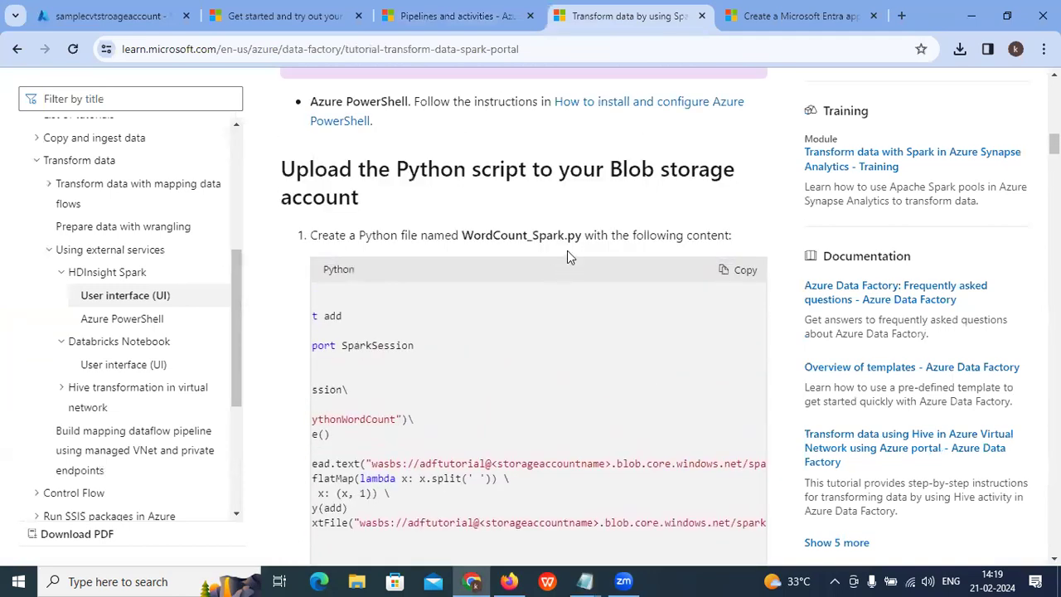
left_click_drag(583, 235, 464, 241)
right_click(476, 239)
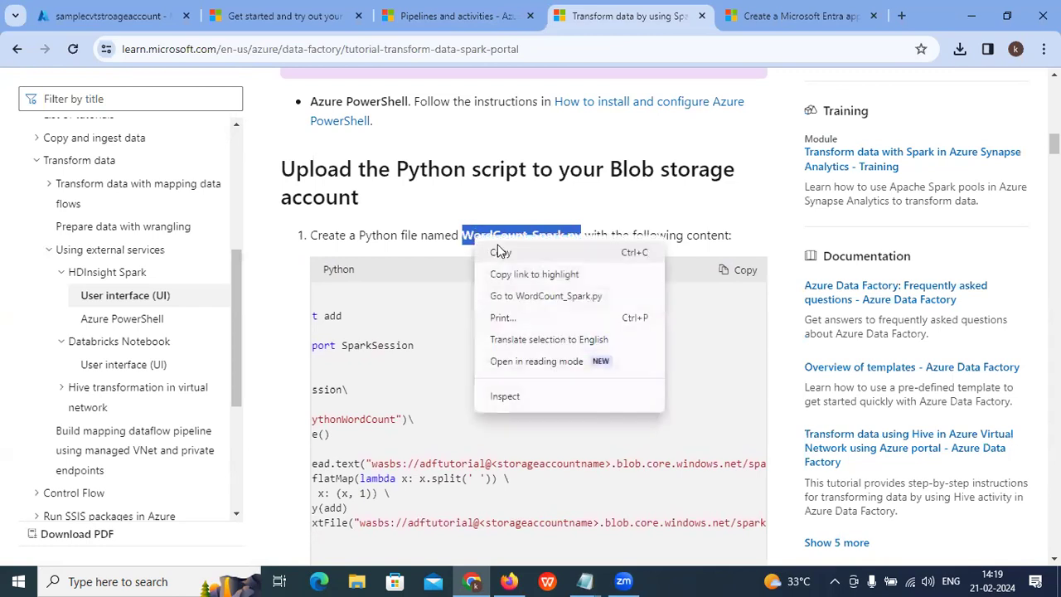
left_click(500, 253)
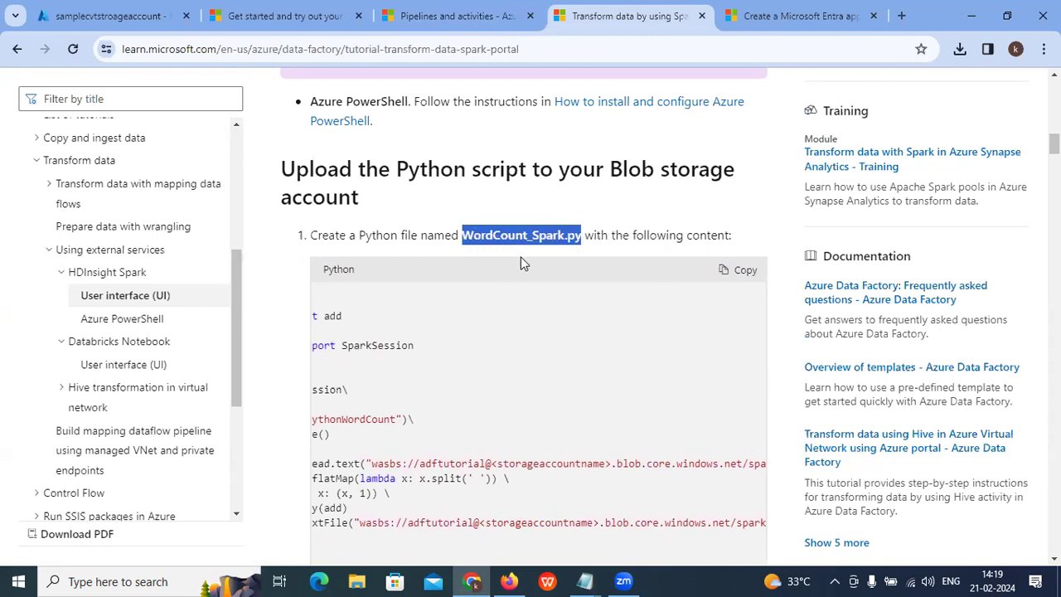
Step: Save the script to the Desktop as WordCount_Spark.py with Save as type All Files
left_click(578, 576)
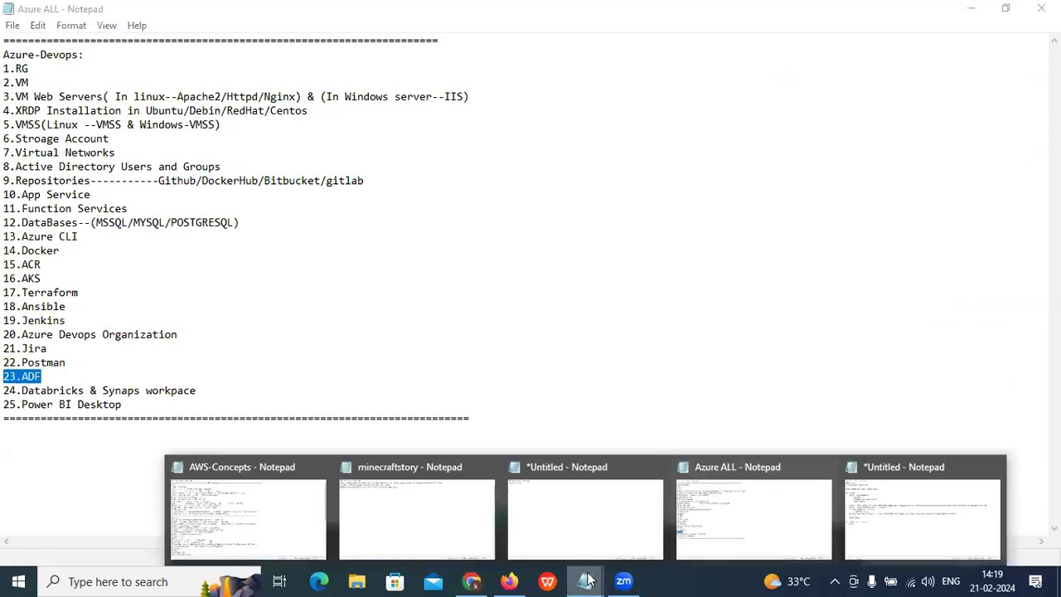
left_click(964, 12)
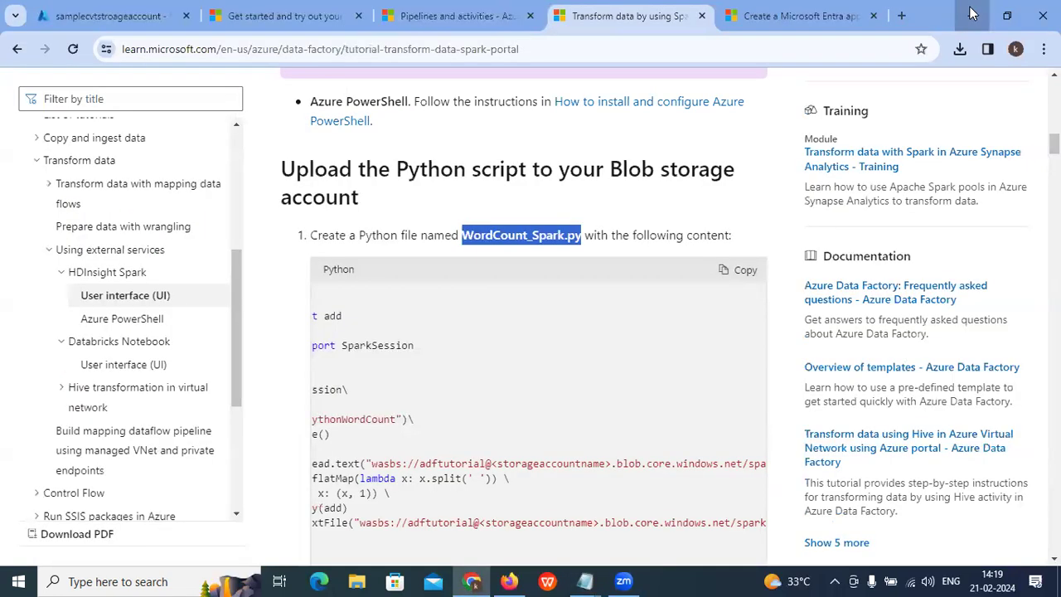
left_click(964, 12)
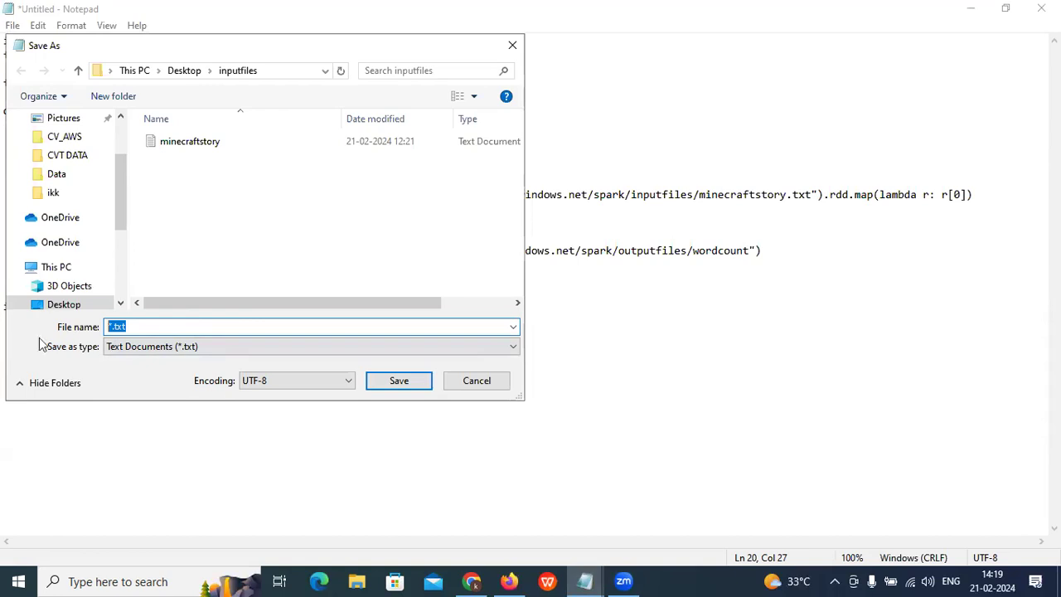
key("ctrl+v")
left_click(125, 346)
left_click(147, 372)
left_click(235, 328)
left_click(234, 328)
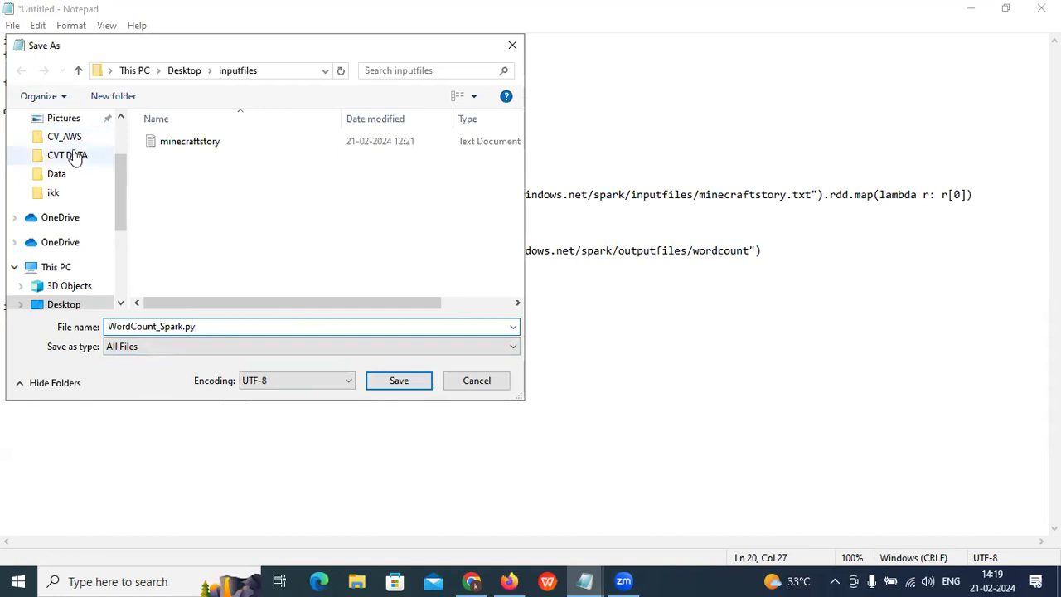
scroll(67, 278, "up", 2)
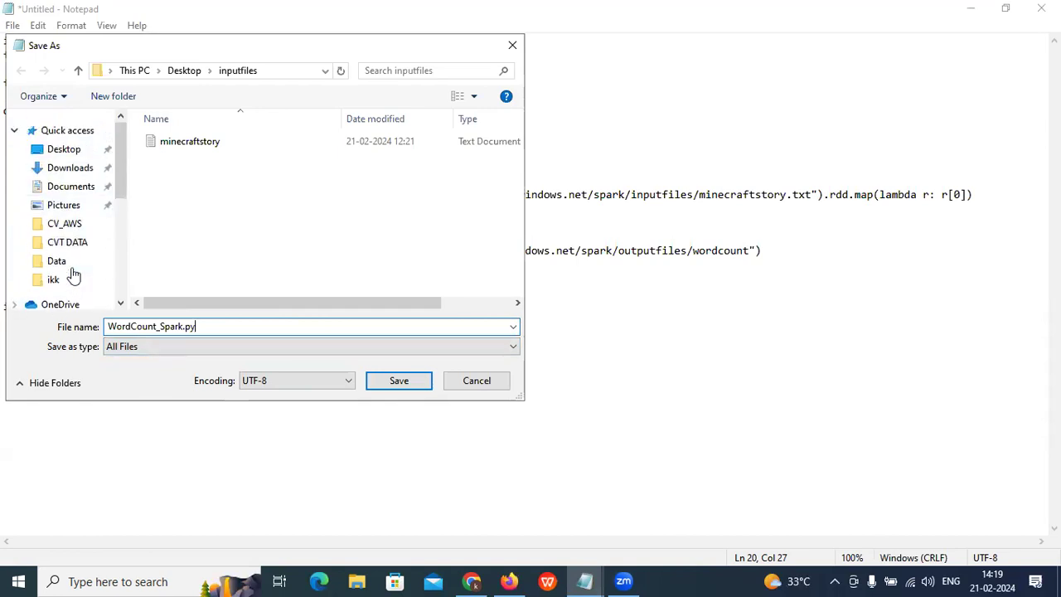
left_click(67, 149)
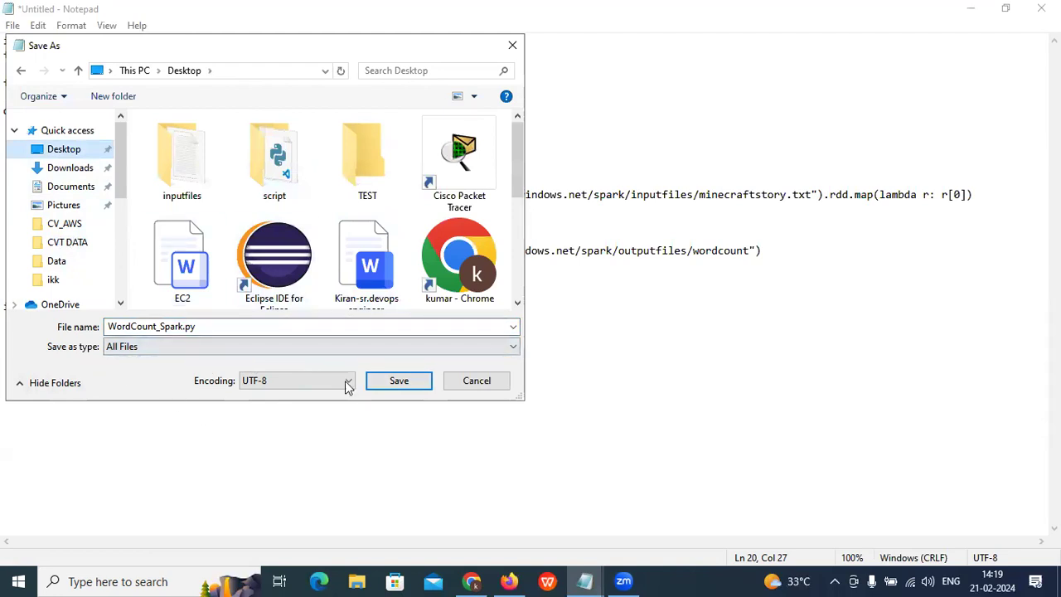
left_click(398, 381)
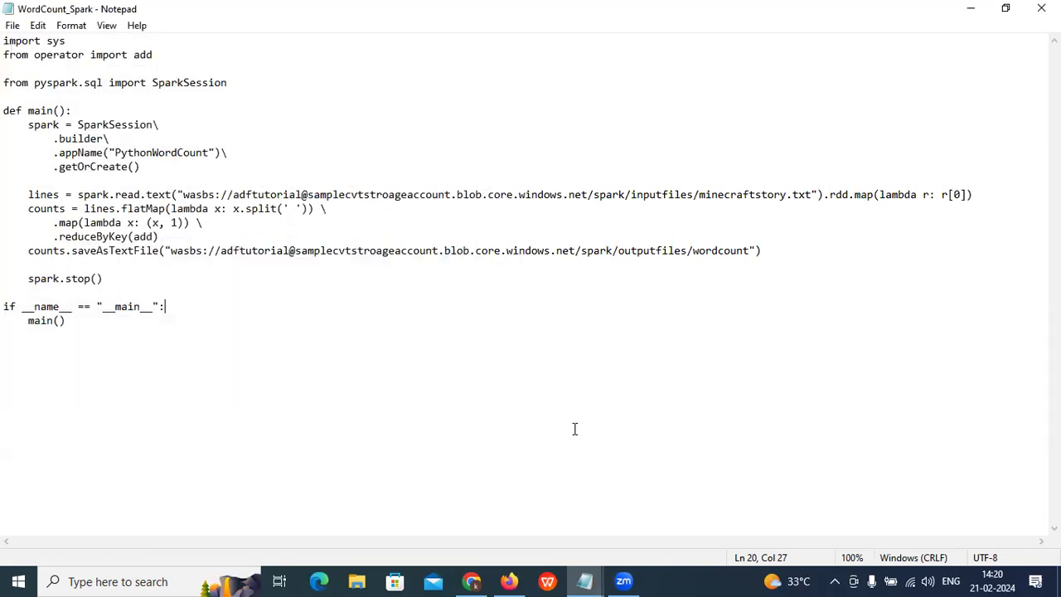
Step: Minimize Notepad and refresh the desktop
left_click(975, 7)
right_click(454, 117)
left_click(494, 164)
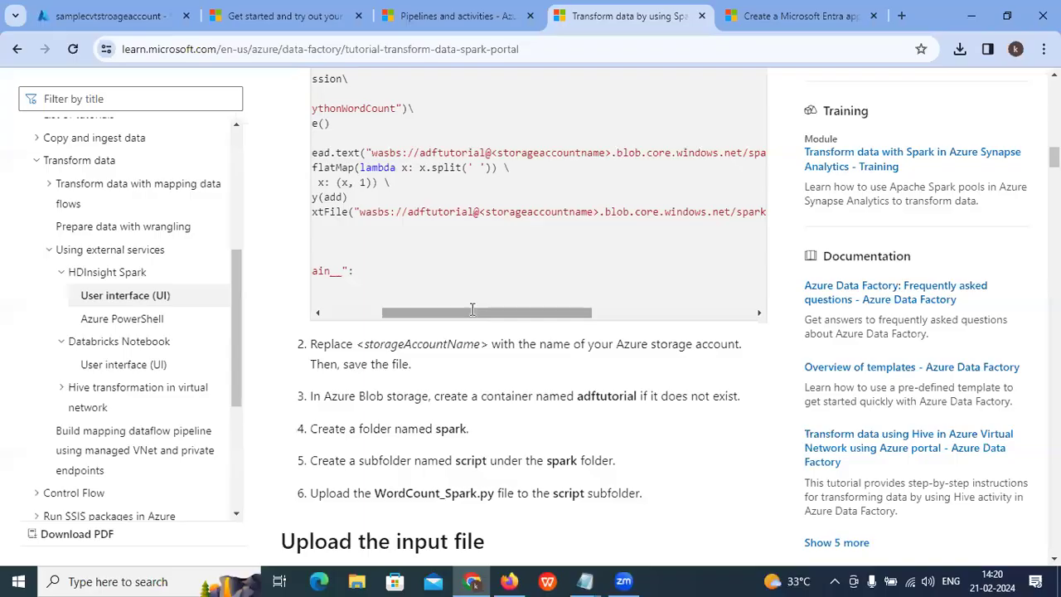
Step: Find the script subfolder named in the tutorial's step 5, then minimize the browser
scroll(490, 297, "down", 2)
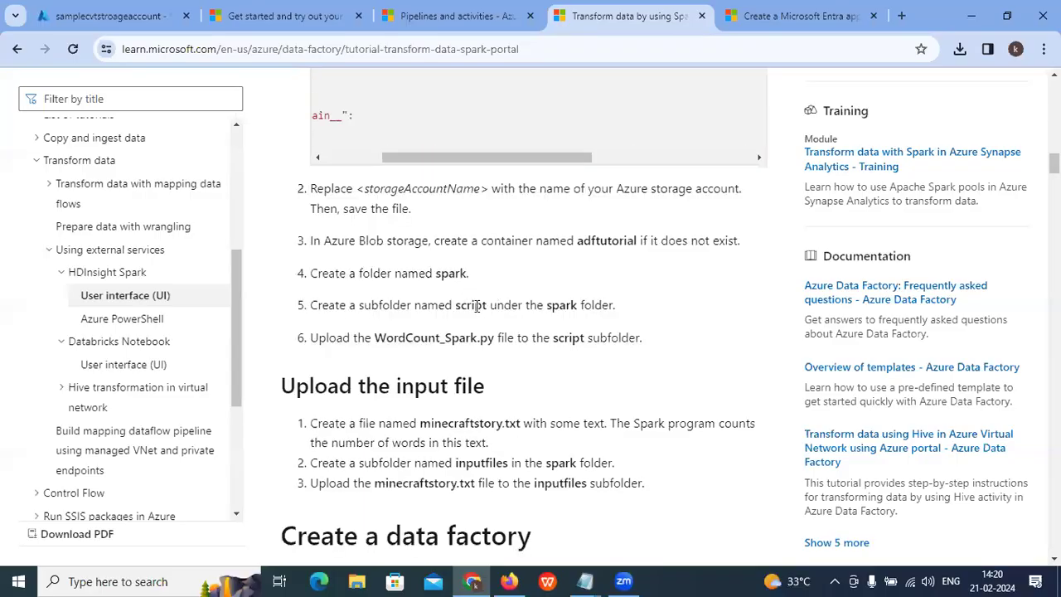
left_click_drag(487, 302, 457, 303)
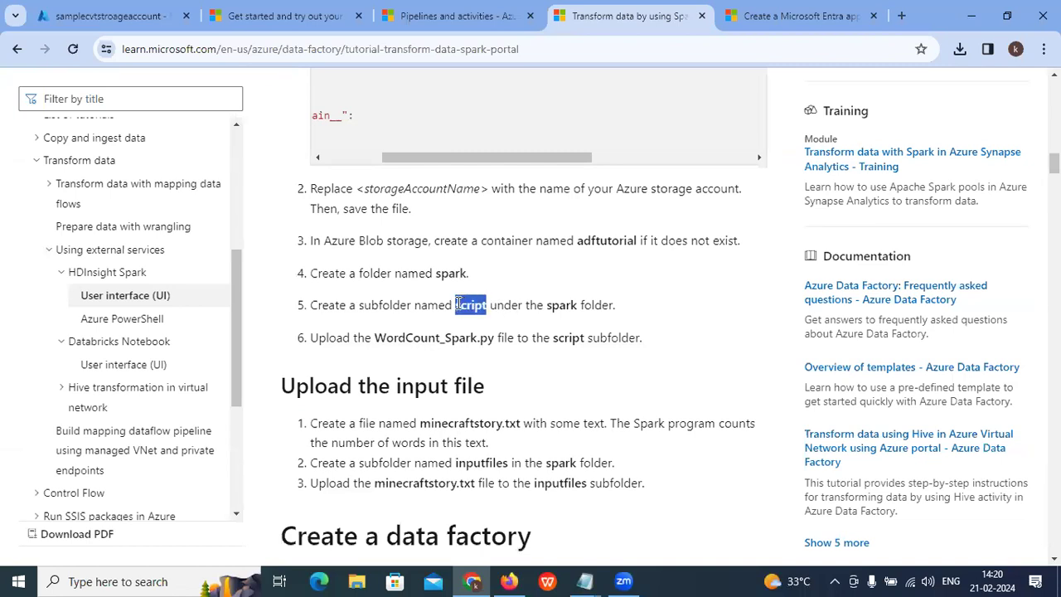
left_click(972, 16)
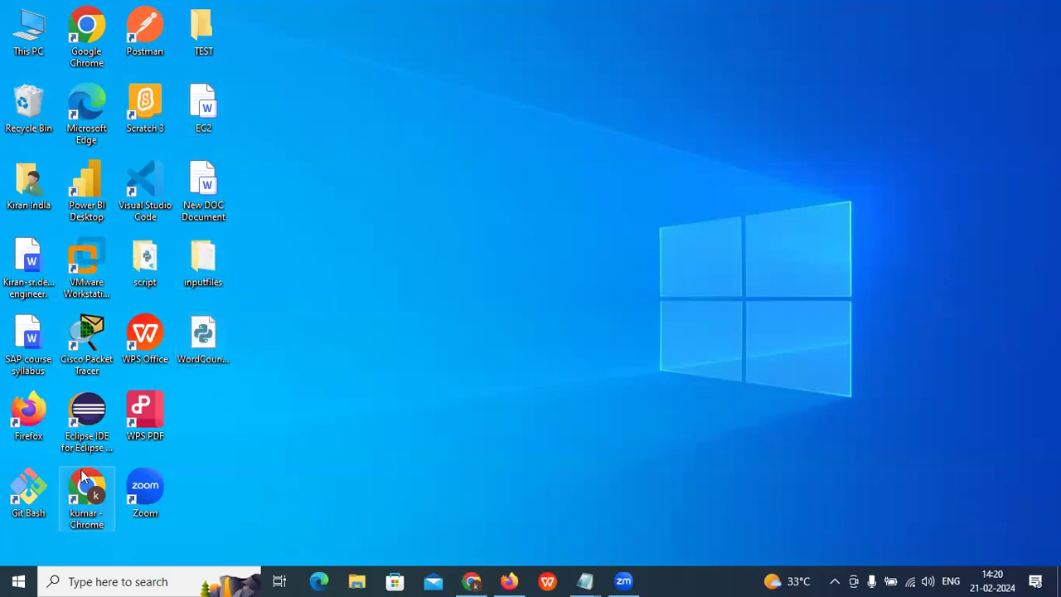
Step: Delete the old WordCount_Spark file from the desktop's script folder
double_click(146, 263)
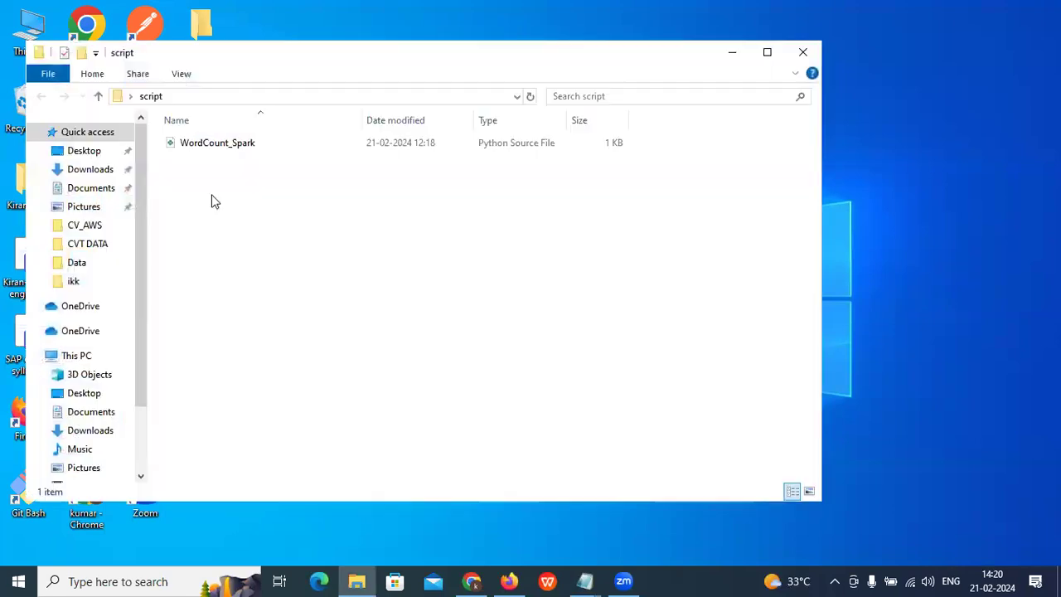
left_click(227, 146)
right_click(228, 148)
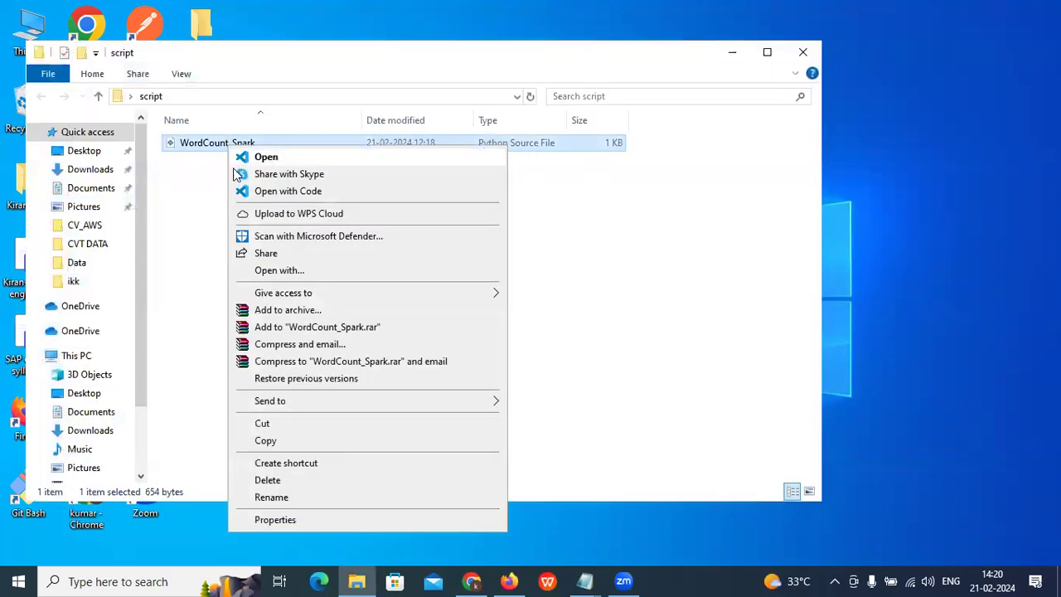
left_click(267, 480)
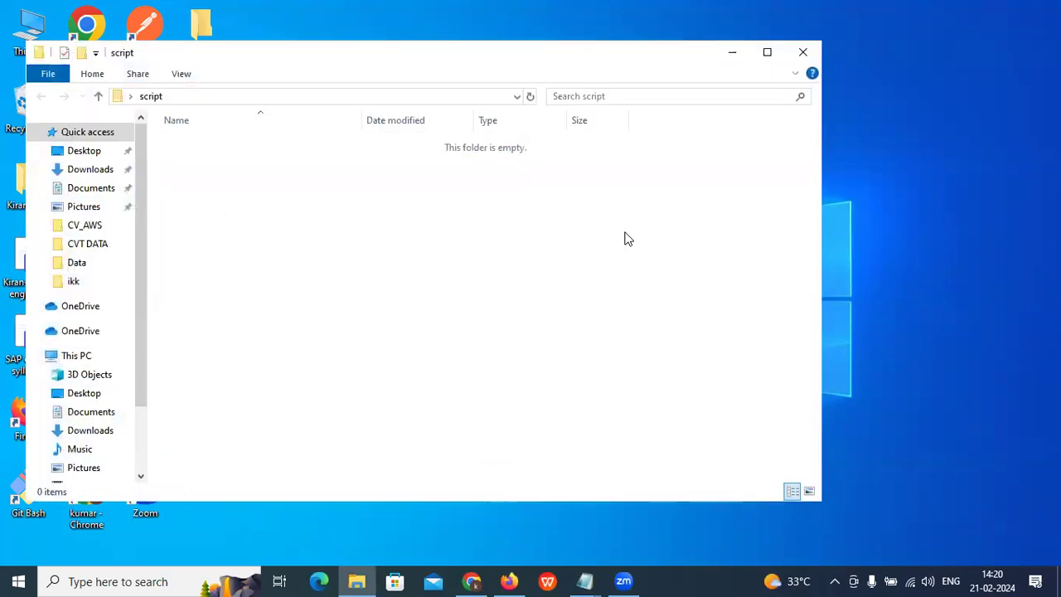
left_click(802, 52)
Step: Move the new WordCount_Spark.py into the script folder, refresh the desktop, and return to the browser
left_click_drag(146, 261, 464, 274)
left_click_drag(208, 338, 202, 316)
right_click(386, 233)
left_click(416, 278)
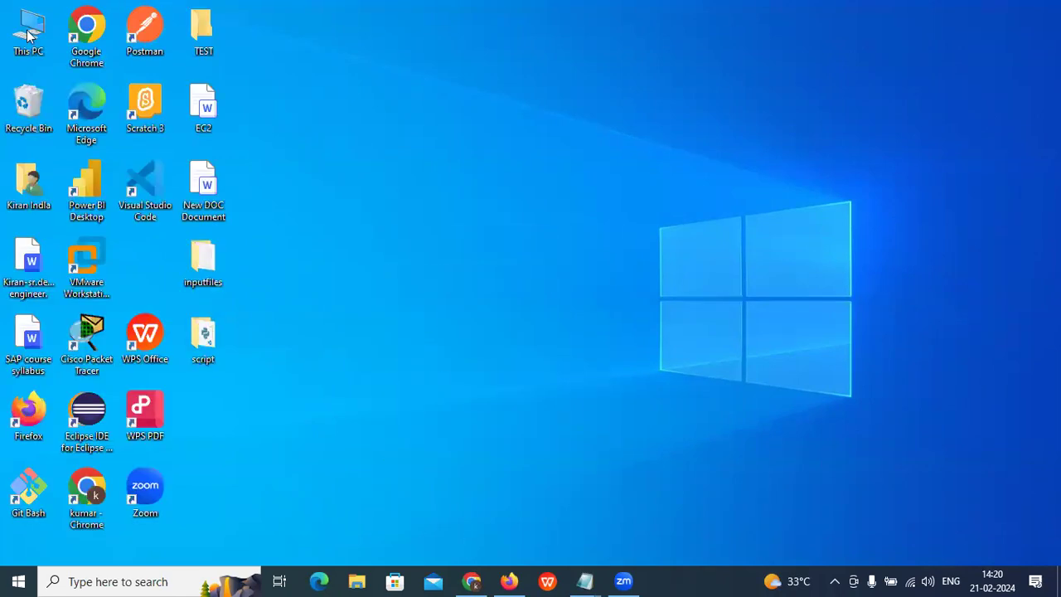
key("alt+Tab")
Step: Choose Desktop\script\WordCount_Spark.py for upload to the spark container
left_click(285, 313)
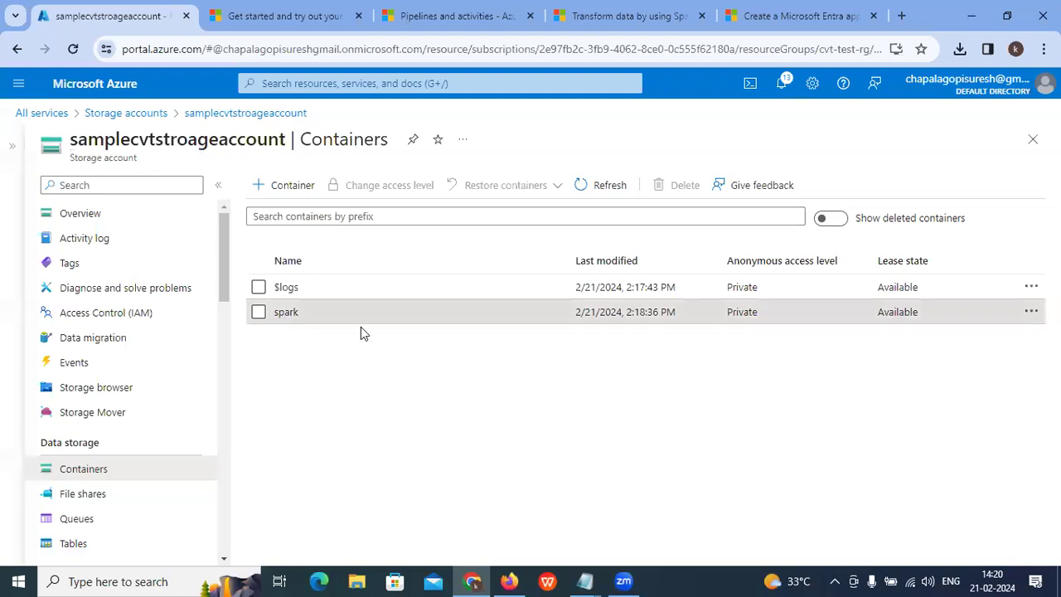
left_click(257, 189)
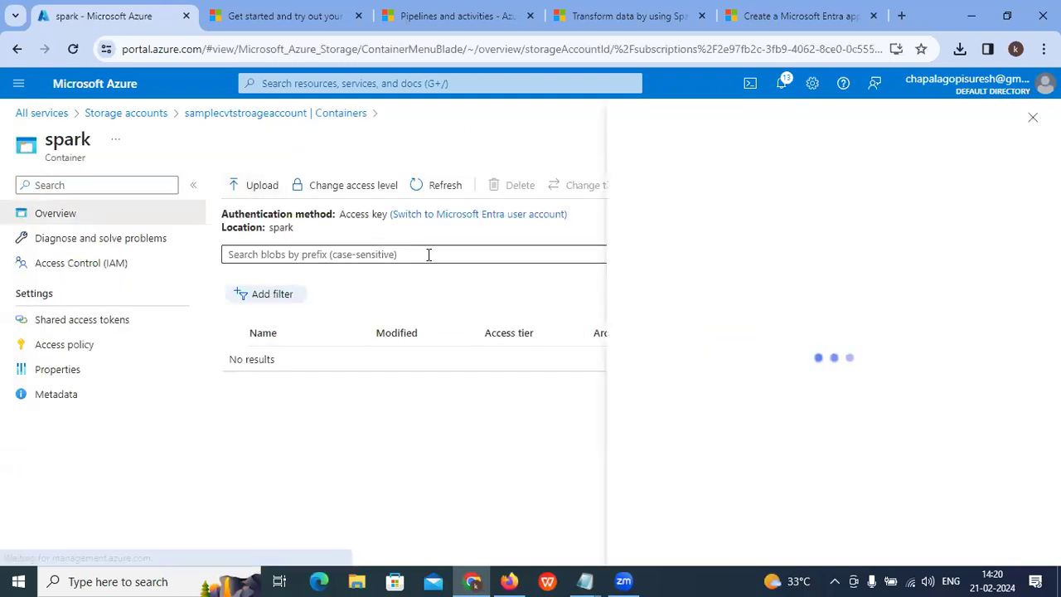
left_click(836, 271)
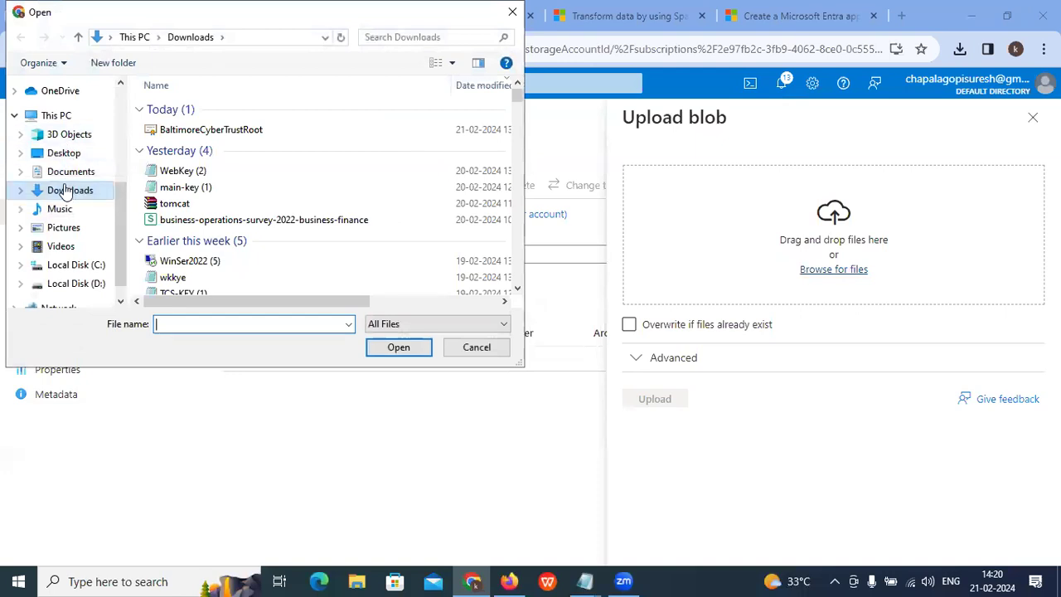
left_click(64, 153)
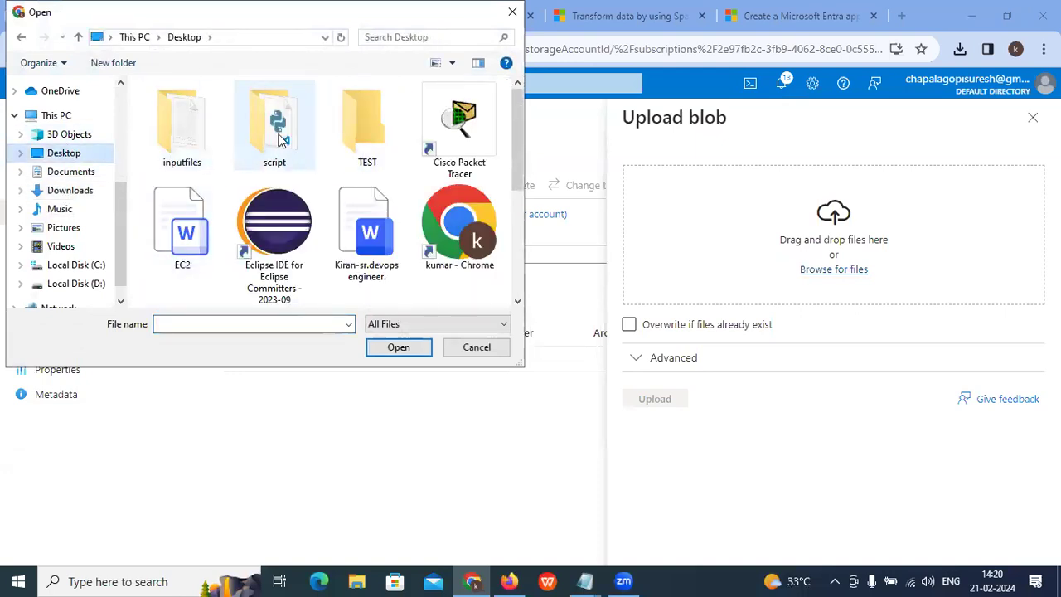
double_click(283, 139)
left_click(204, 110)
left_click(396, 349)
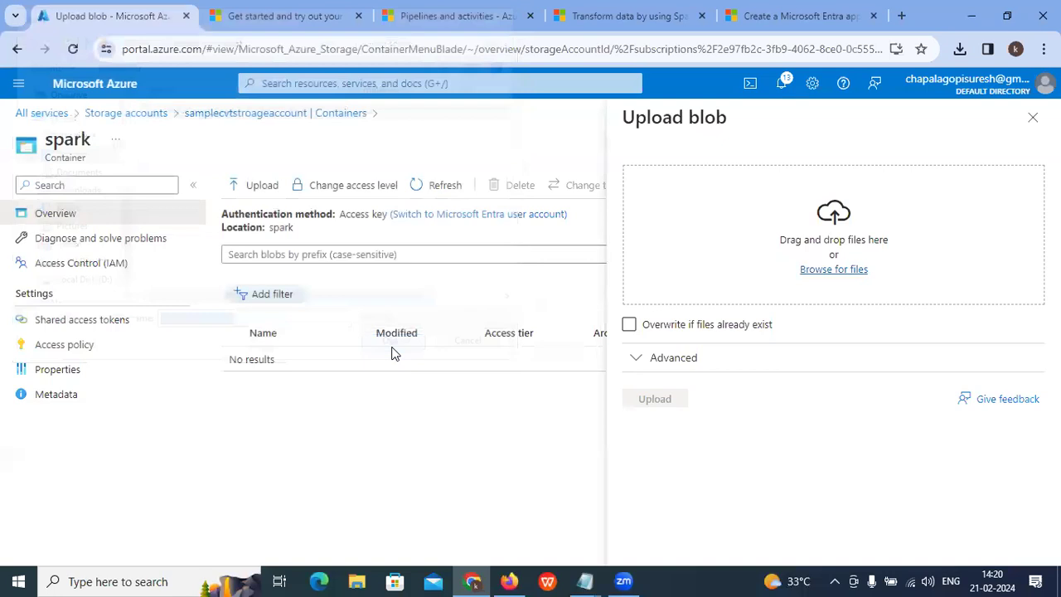
Step: Set the upload destination folder to script and upload the file
left_click(636, 362)
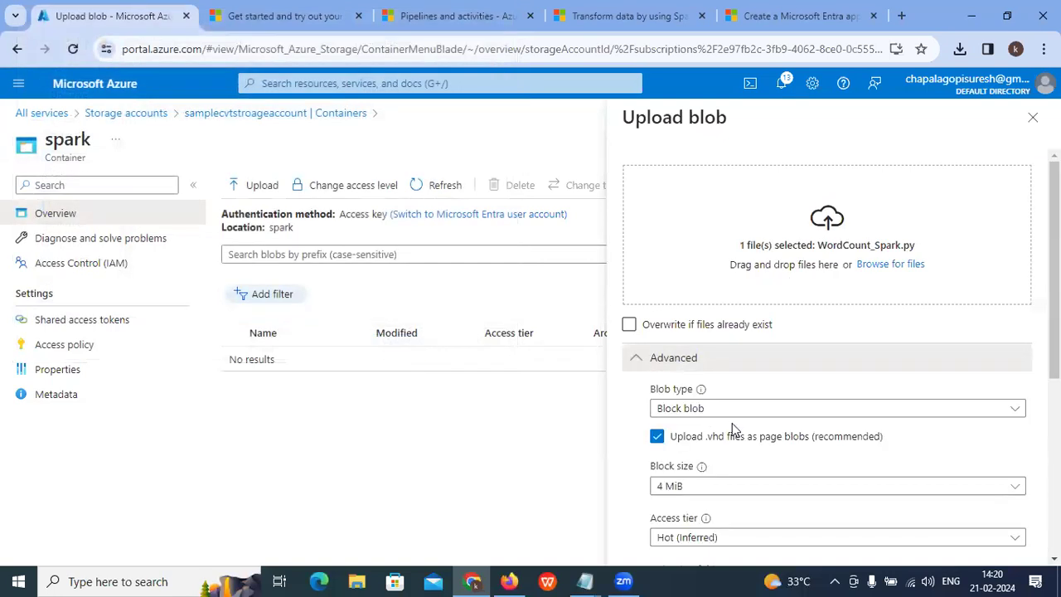
scroll(733, 427, "down", 1)
scroll(732, 427, "down", 2)
left_click(679, 356)
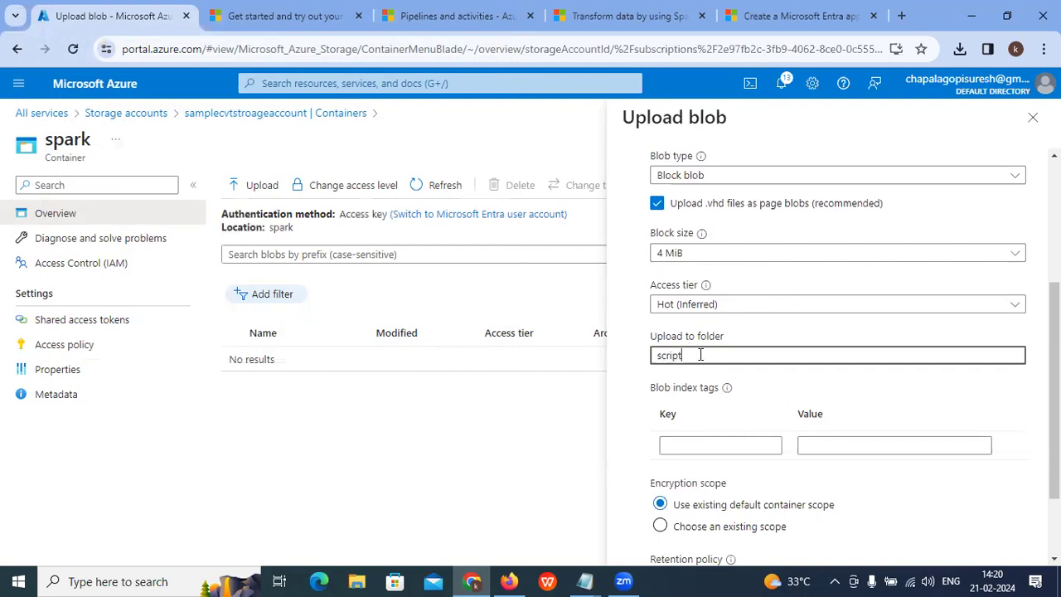
type("script")
scroll(688, 537, "down", 2)
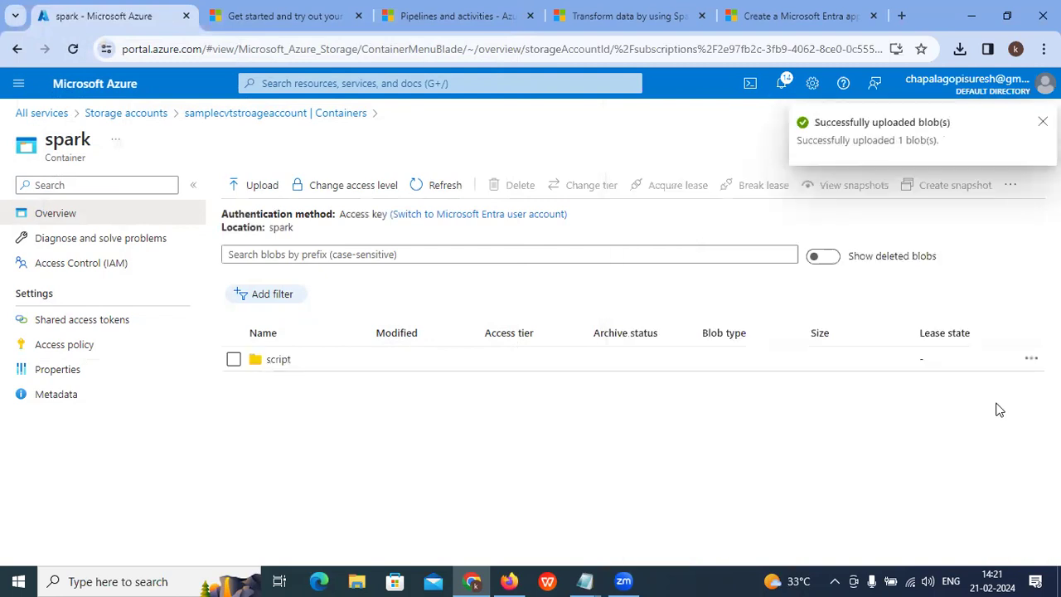
Step: Check the script folder, then navigate back through samplecvtstroageaccount to the spark container
left_click(279, 361)
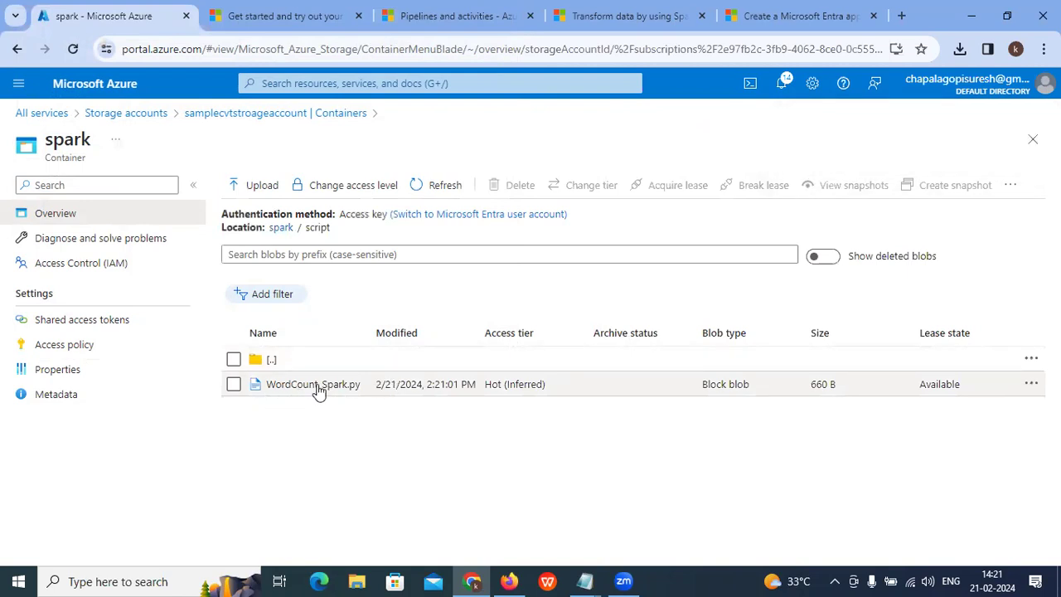
left_click(125, 113)
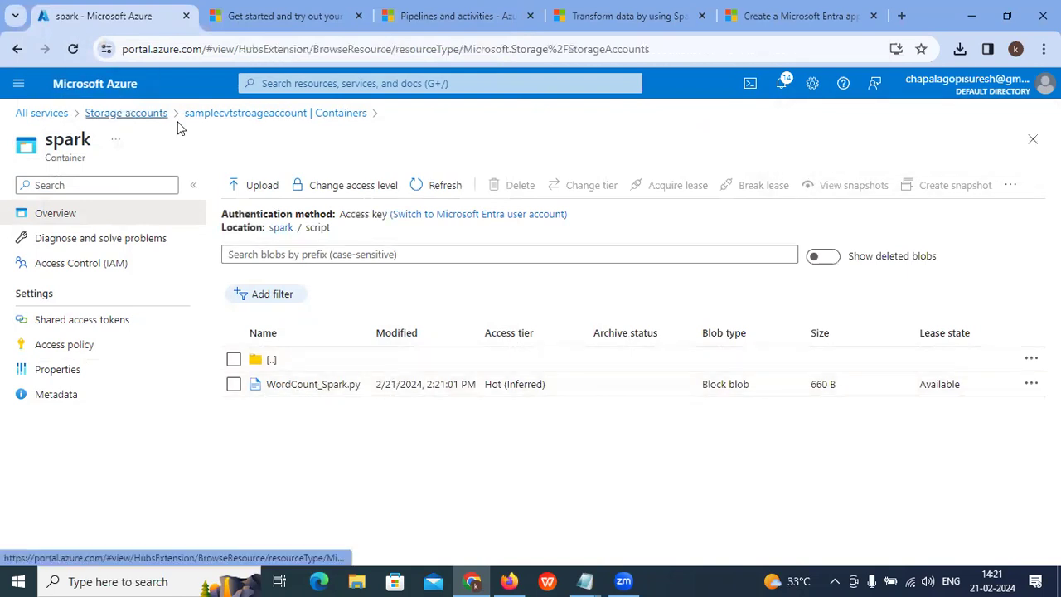
left_click(88, 335)
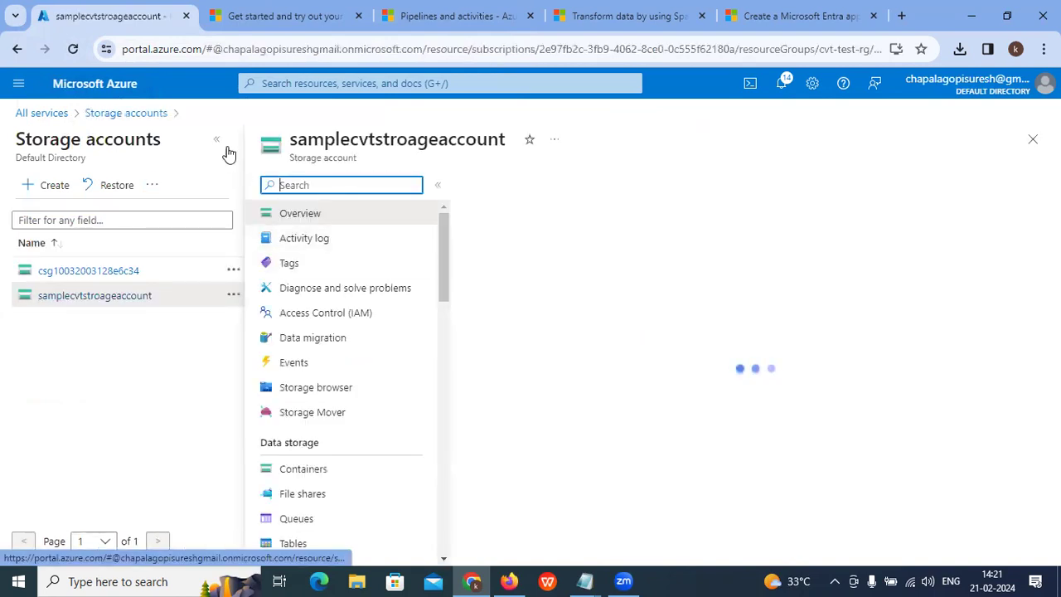
left_click(218, 141)
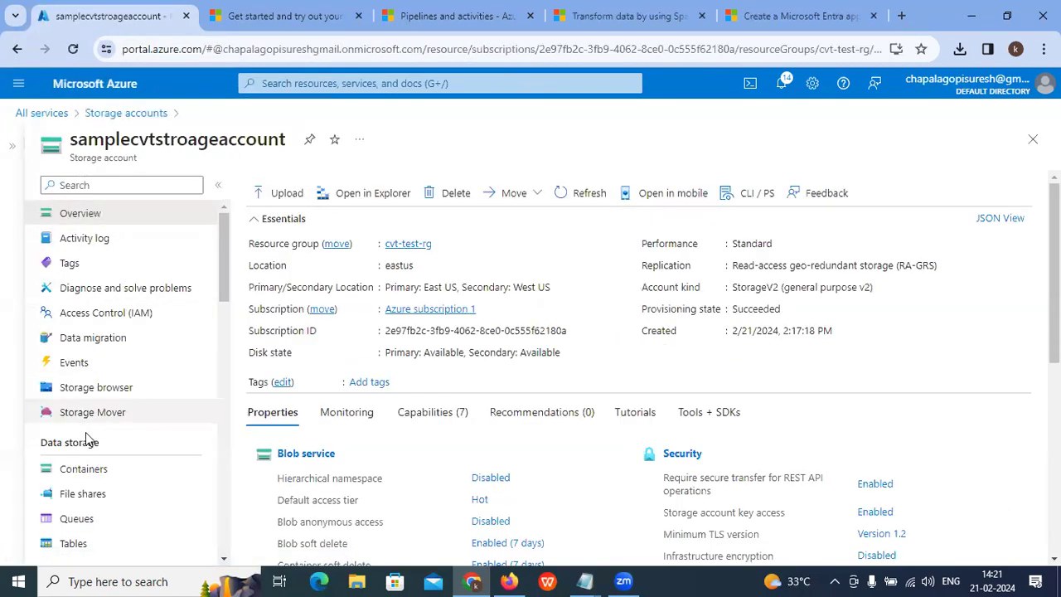
left_click(85, 469)
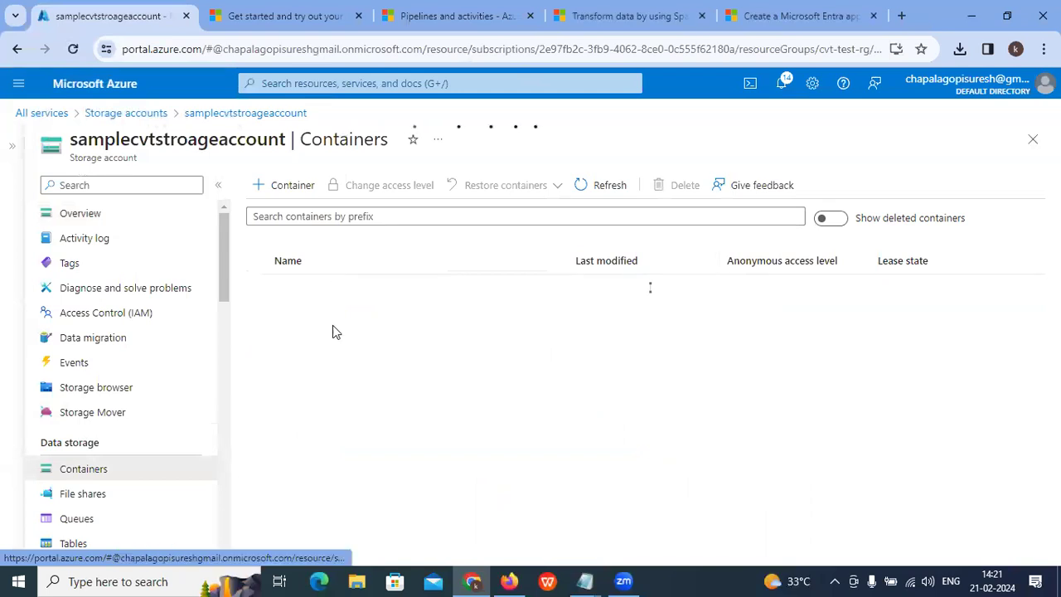
left_click(286, 313)
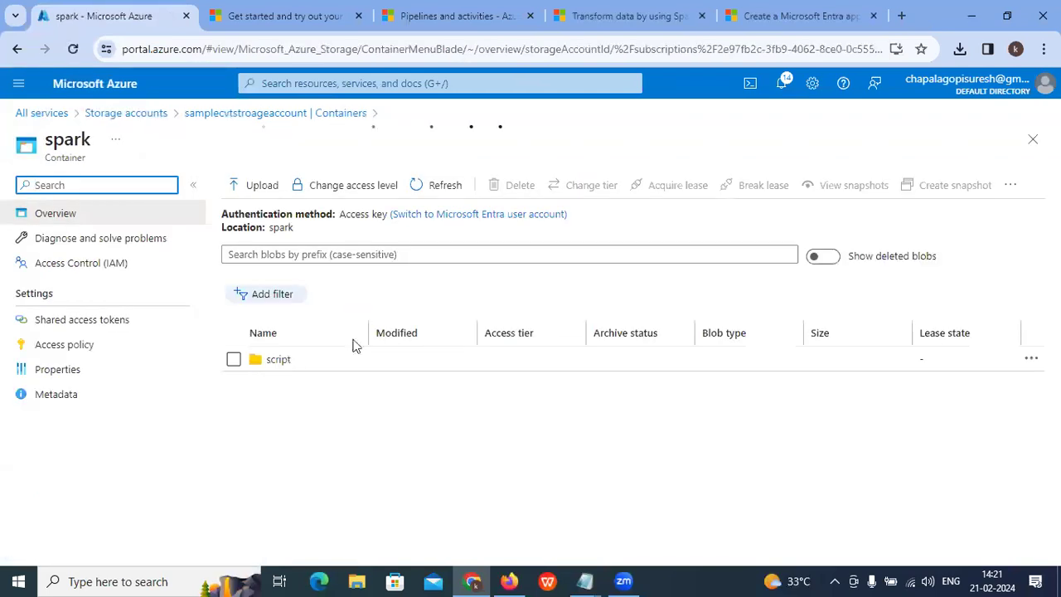
left_click(627, 16)
Step: Read the Upload the input file section, highlighting minecraftstory.txt and its upload step
left_click(436, 343)
scroll(435, 343, "down", 2)
left_click_drag(298, 230, 489, 231)
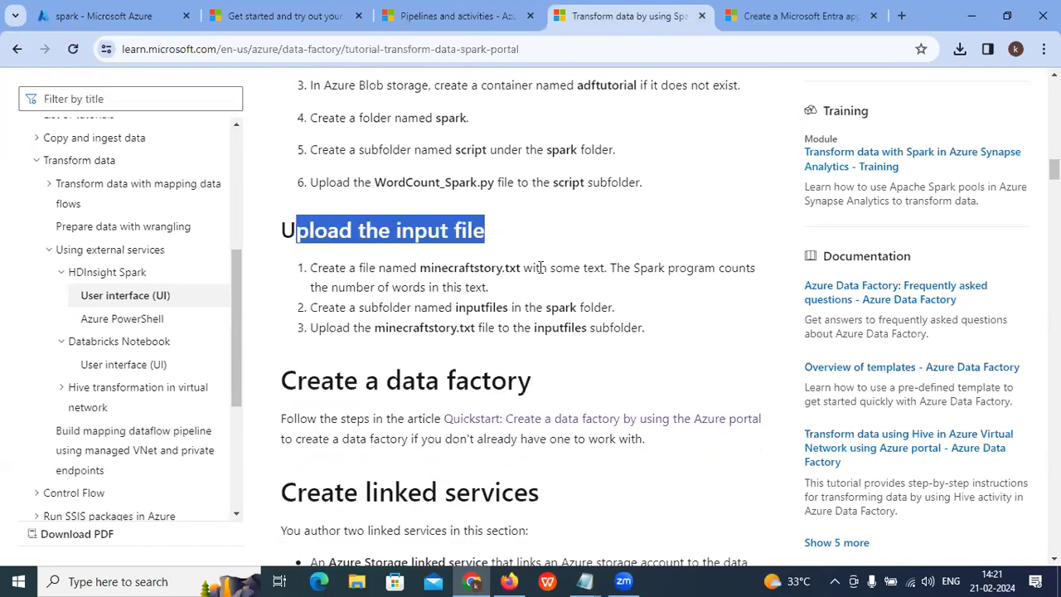
left_click(425, 268)
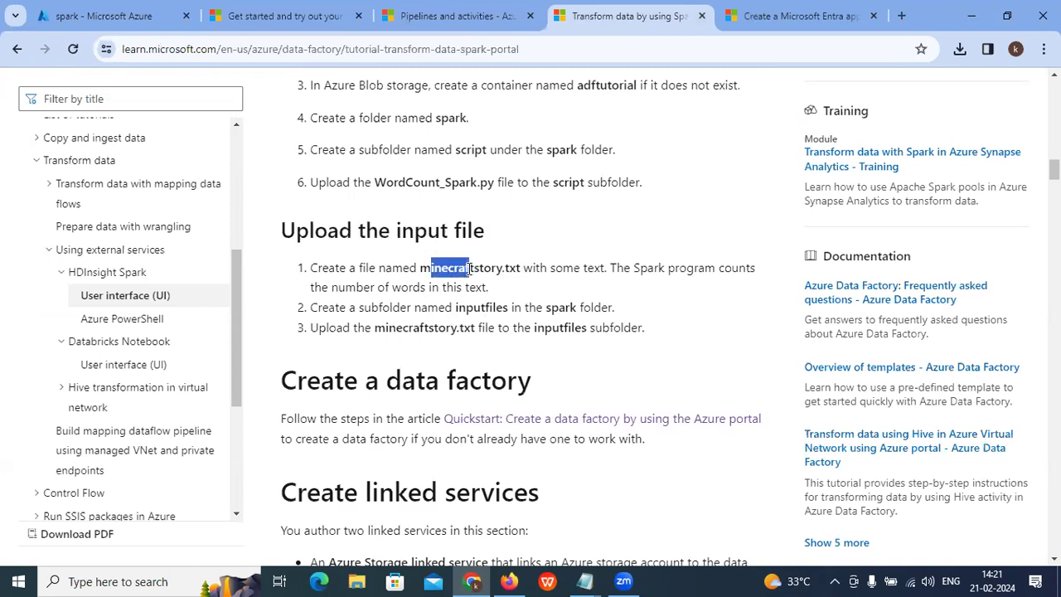
left_click_drag(469, 267, 523, 270)
left_click_drag(393, 288, 492, 307)
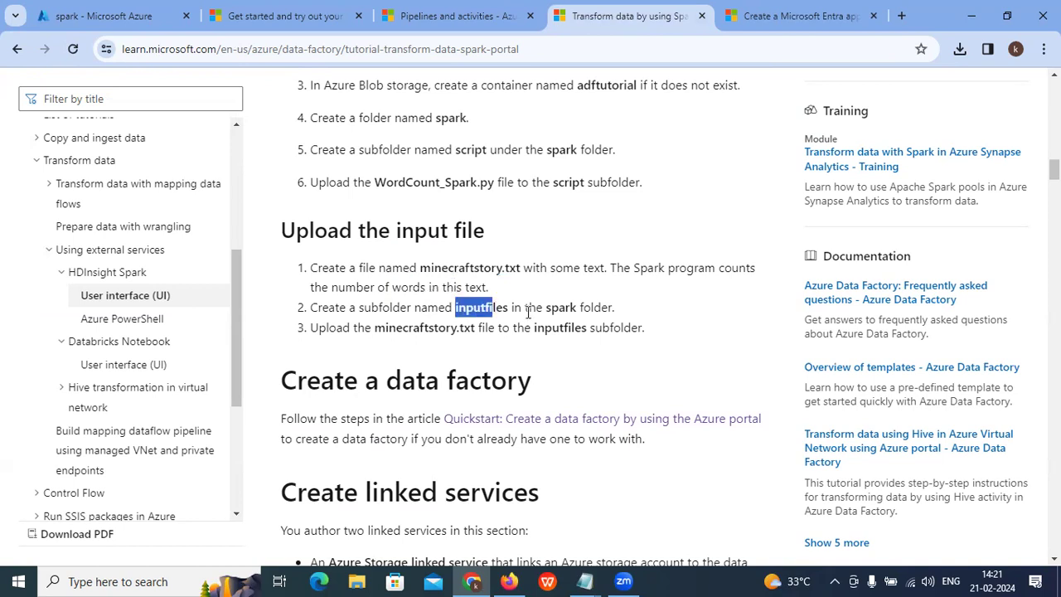
left_click_drag(475, 268, 482, 268)
left_click_drag(401, 329, 559, 329)
left_click(558, 347)
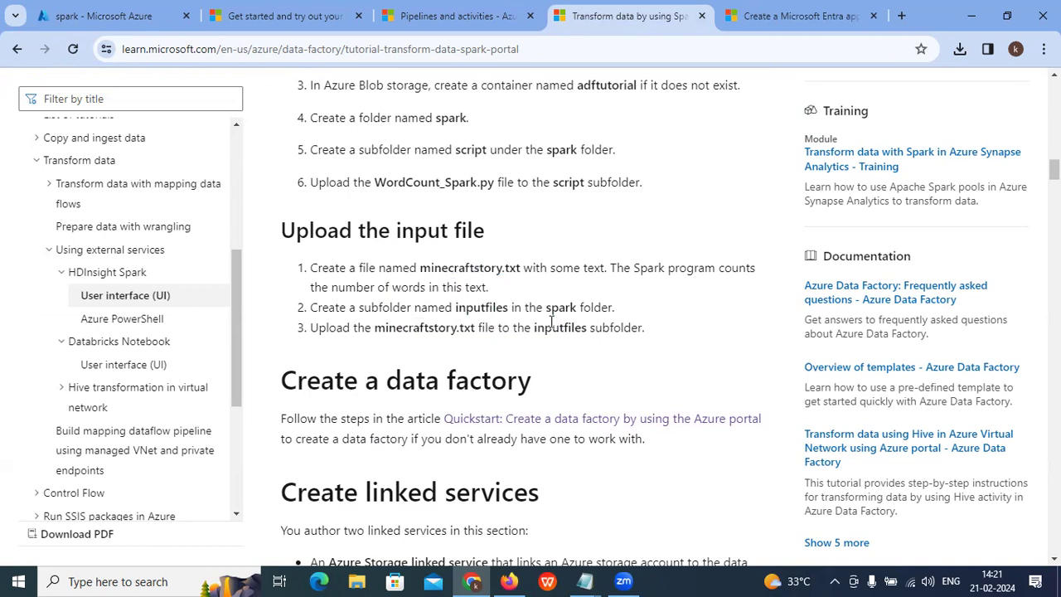
scroll(544, 319, "up", 1)
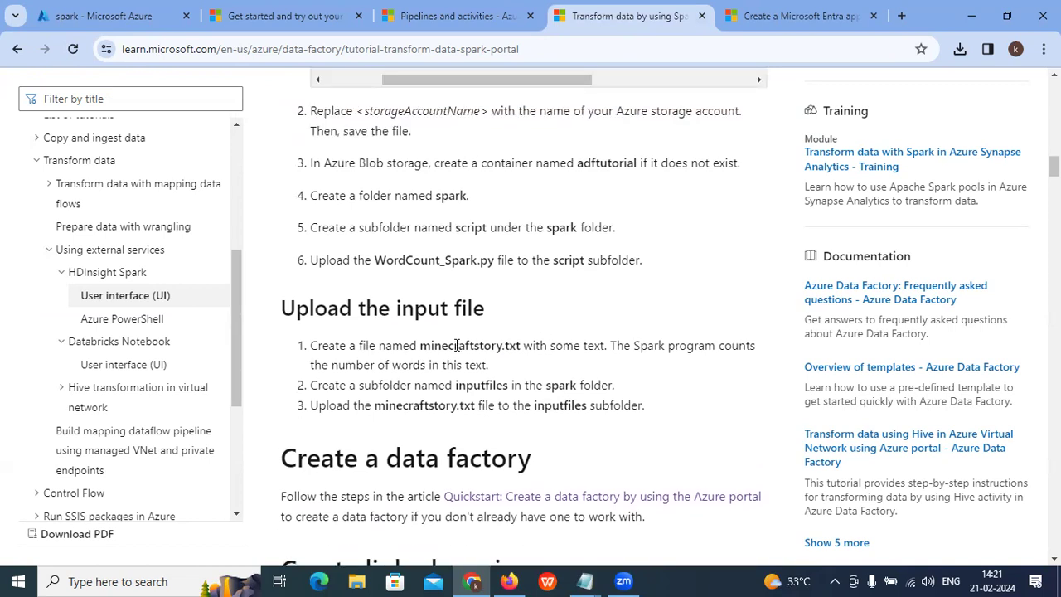
left_click_drag(433, 345, 496, 346)
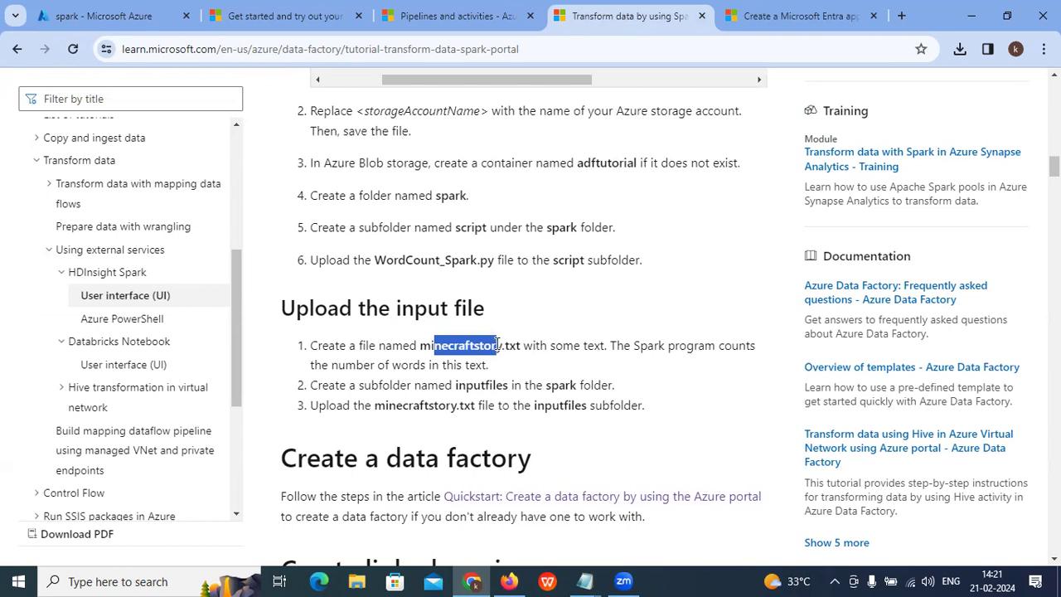
Step: Upload Desktop\inputfiles\minecraftstory.txt to the spark container root
left_click(104, 12)
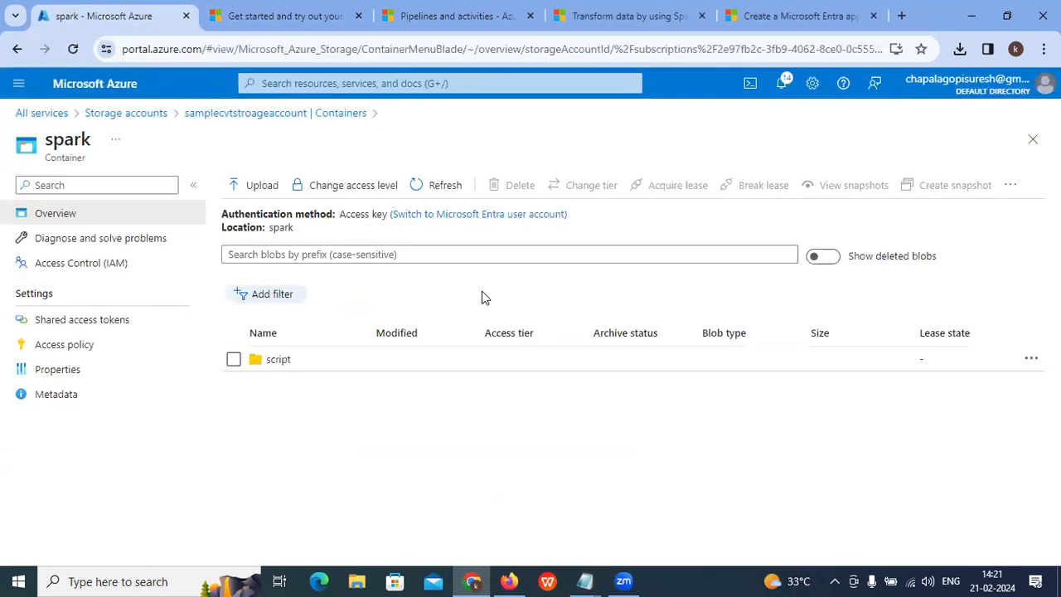
left_click(249, 184)
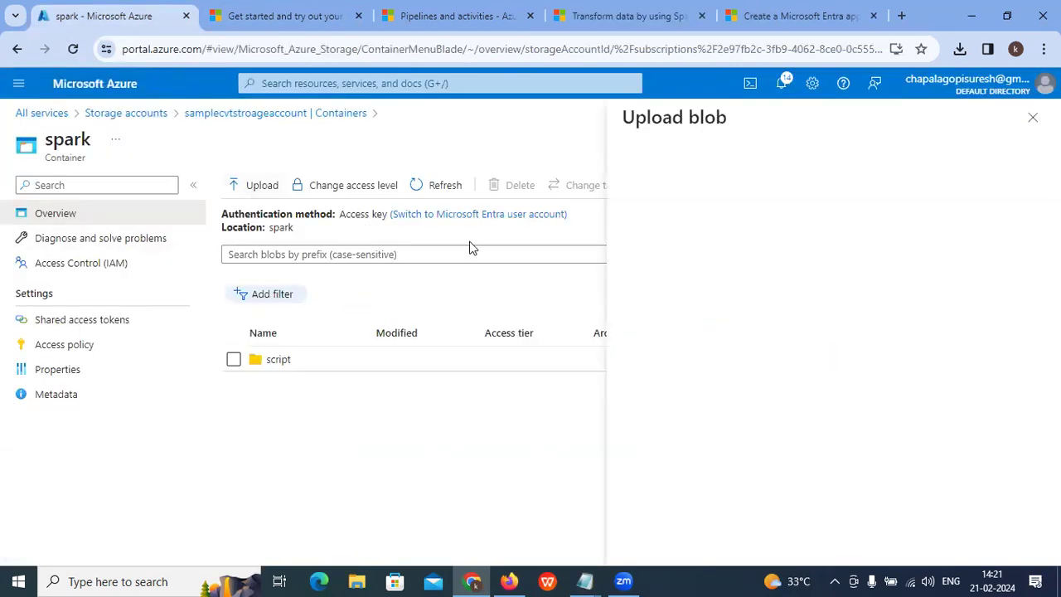
left_click(834, 270)
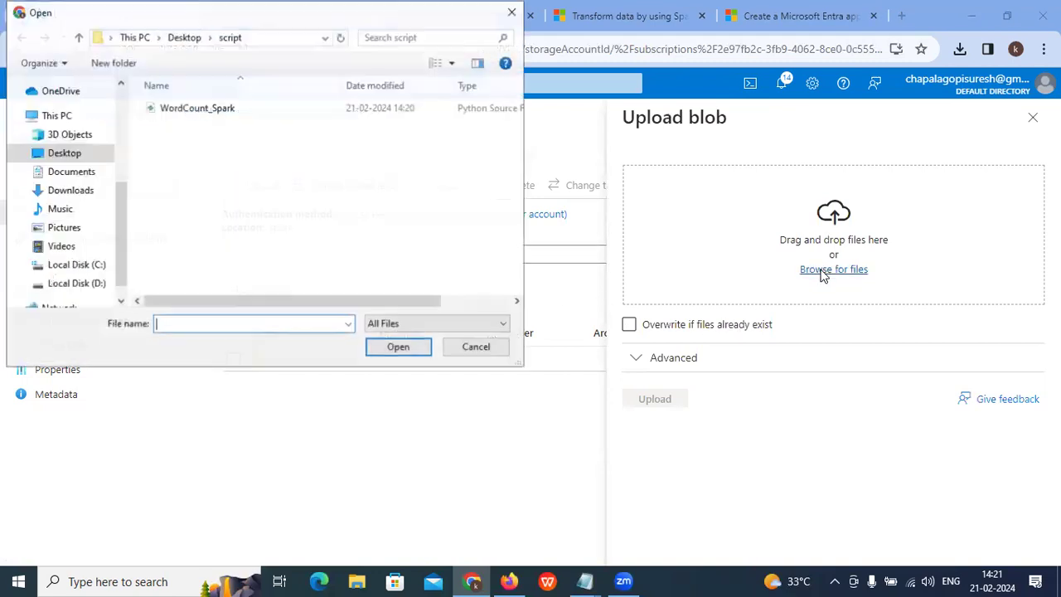
left_click(181, 37)
left_click(197, 150)
double_click(195, 138)
left_click(182, 107)
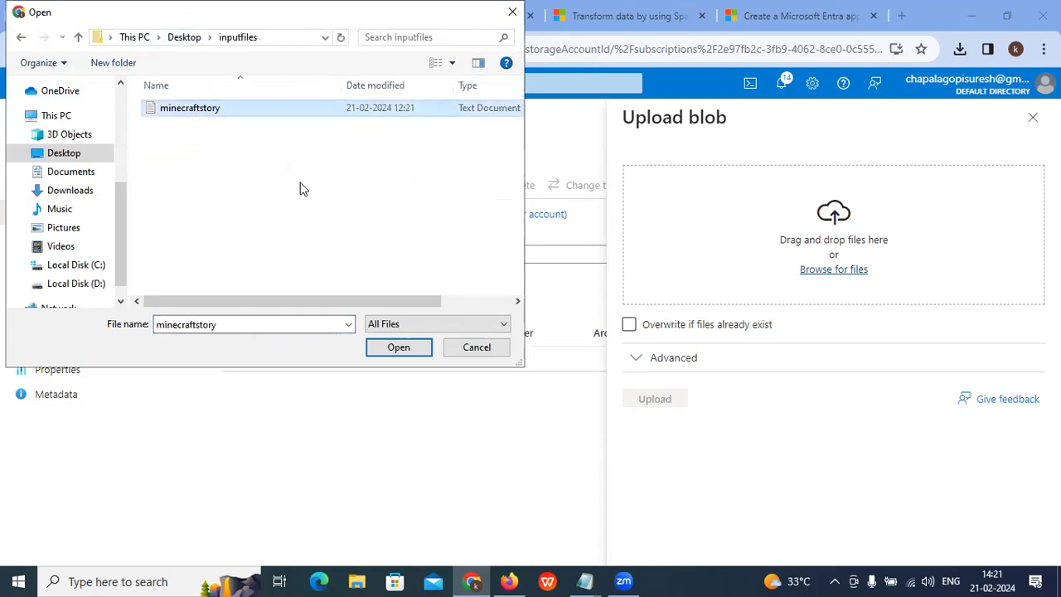
left_click(393, 359)
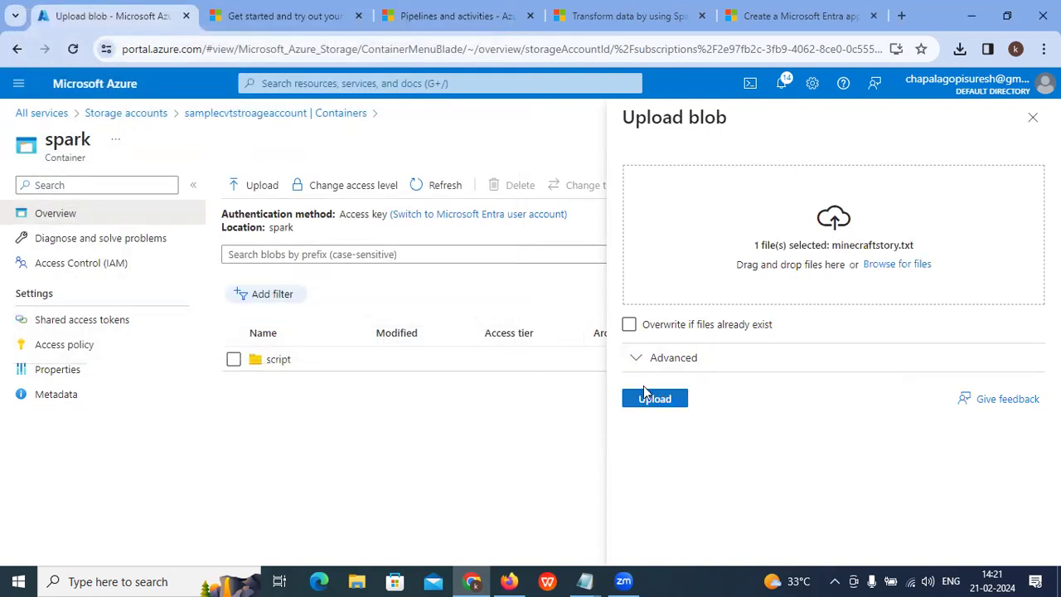
left_click(652, 397)
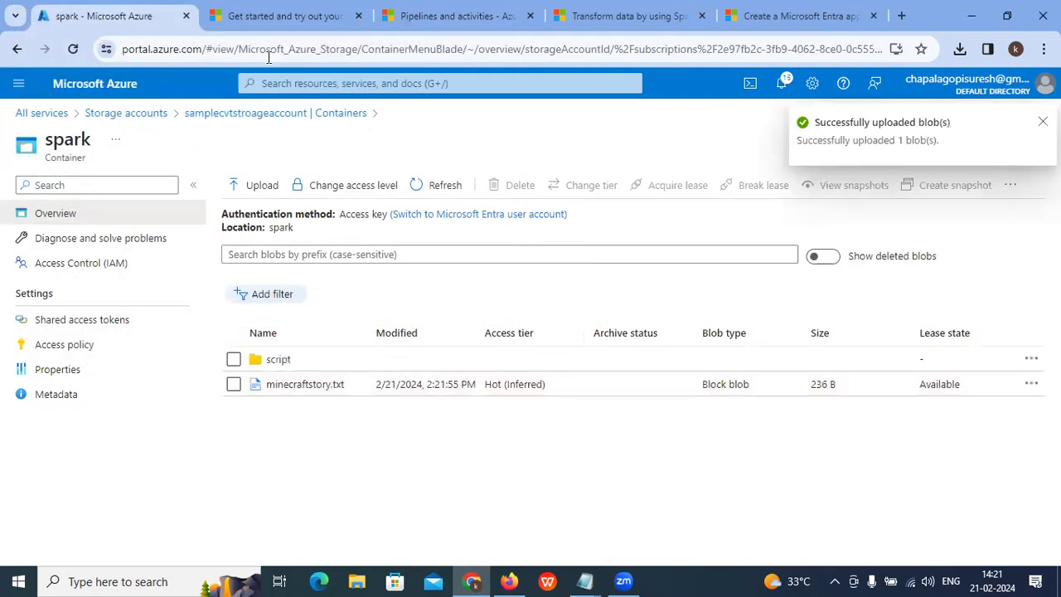
left_click(509, 12)
Step: Copy the folder name inputfiles from the tutorial's step 2, then return to the spark container
left_click(560, 7)
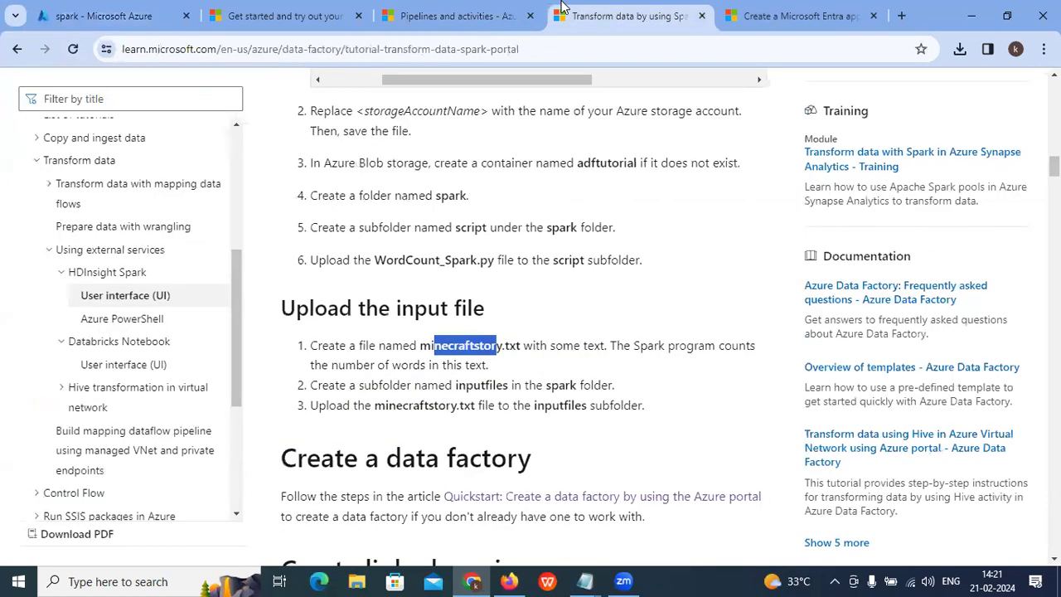
left_click(522, 382)
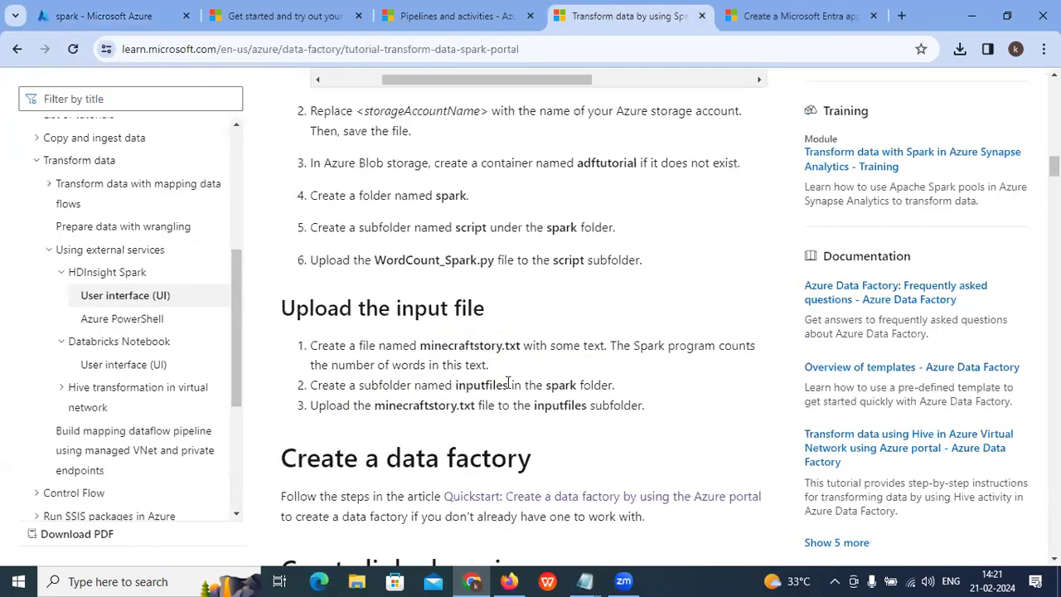
left_click_drag(488, 381, 457, 383)
right_click(461, 383)
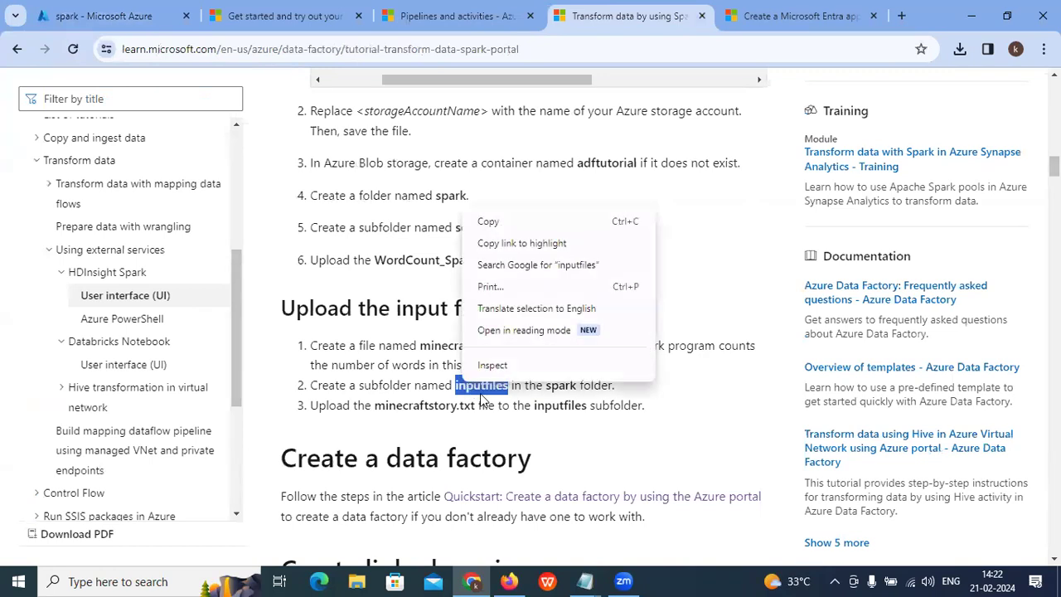
left_click(489, 219)
left_click(75, 18)
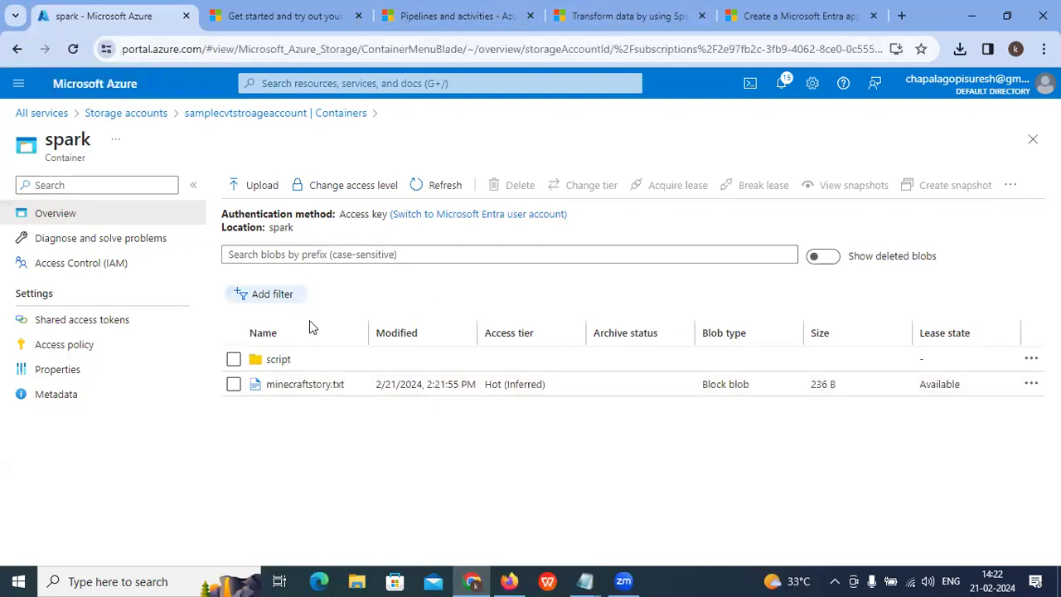
Step: Begin an upload to the spark container, then cancel the file picker without choosing a file
left_click(251, 185)
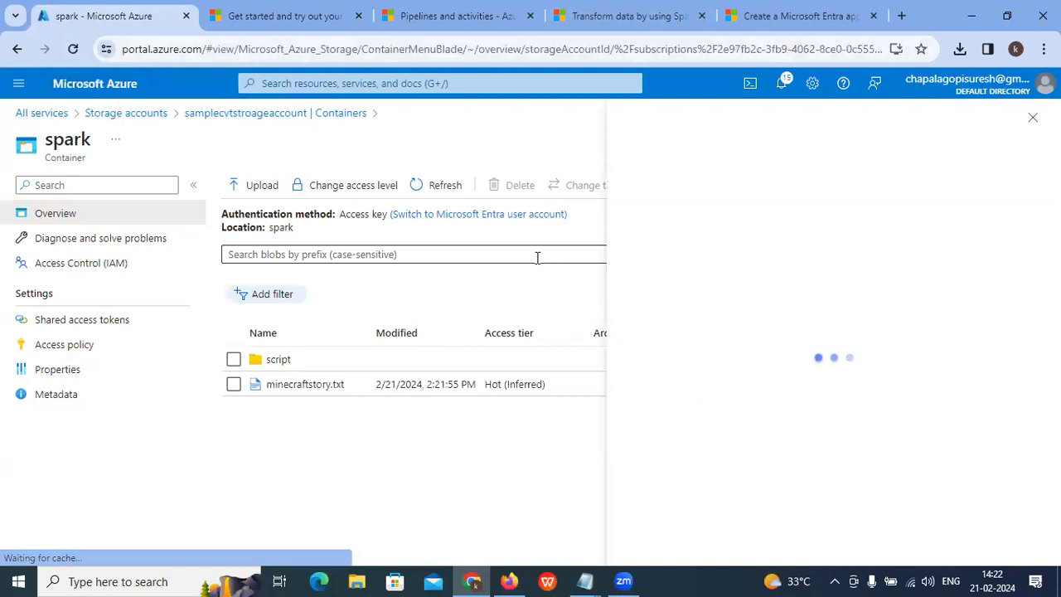
left_click(858, 273)
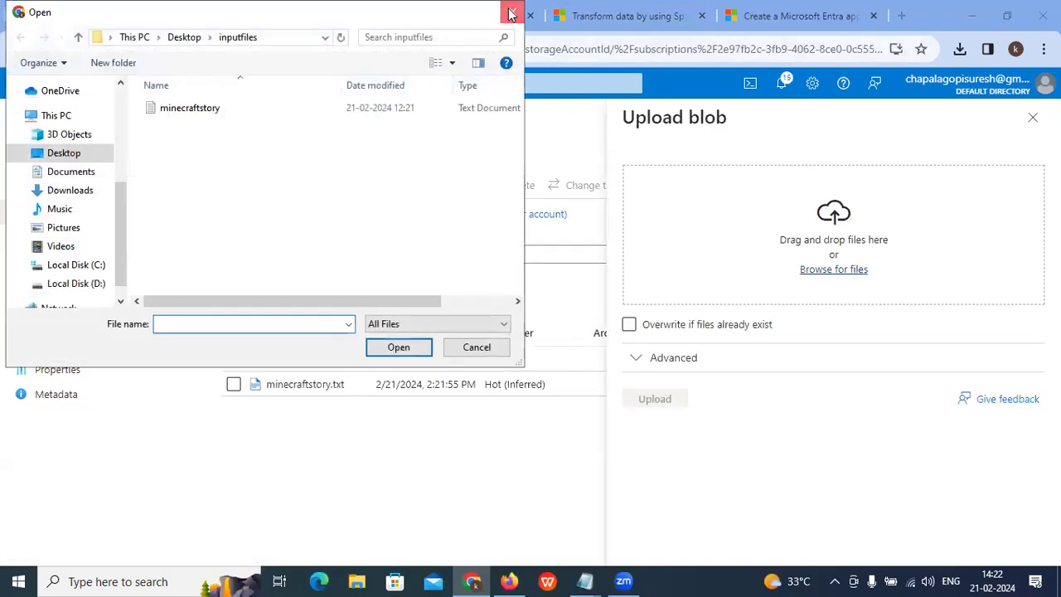
left_click(511, 13)
Step: Return to samplecvtstroageaccount from Storage accounts and list its containers
left_click(126, 114)
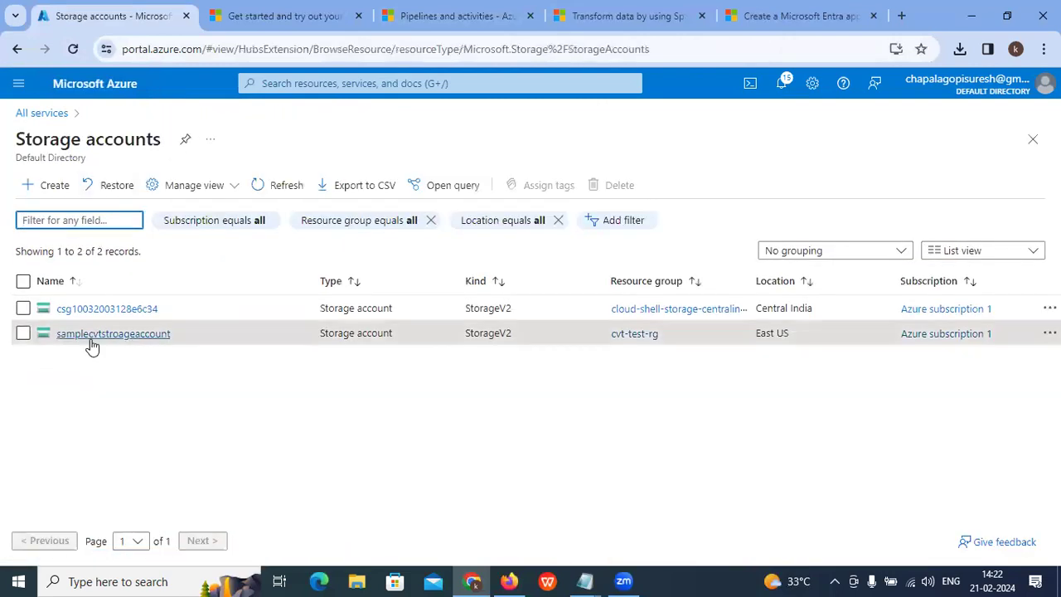
left_click(88, 335)
left_click(215, 138)
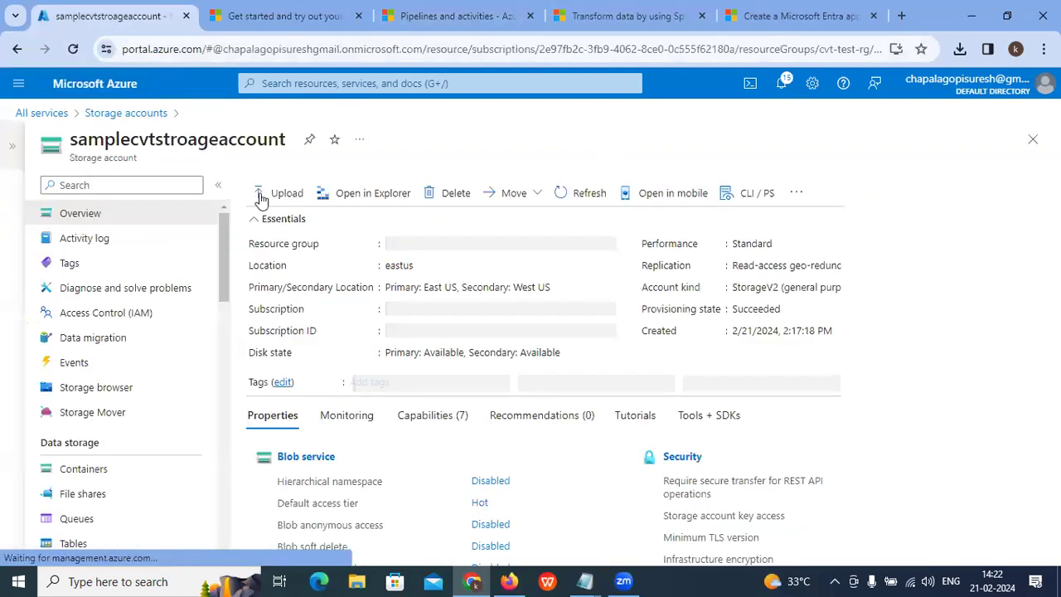
left_click(84, 469)
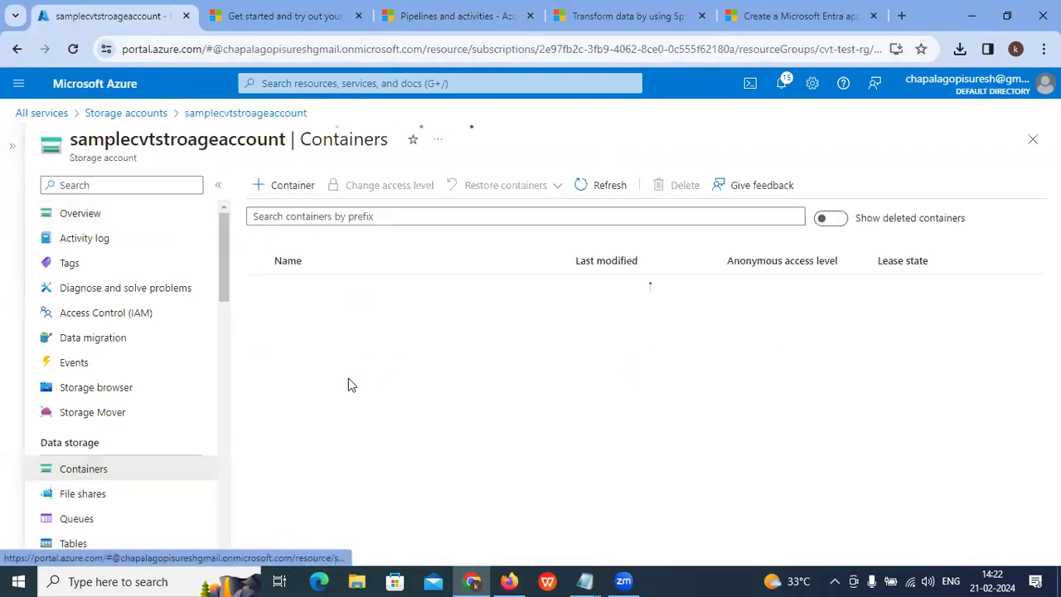
Step: Open the spark container and close the Upload blob panel without uploading
left_click(291, 318)
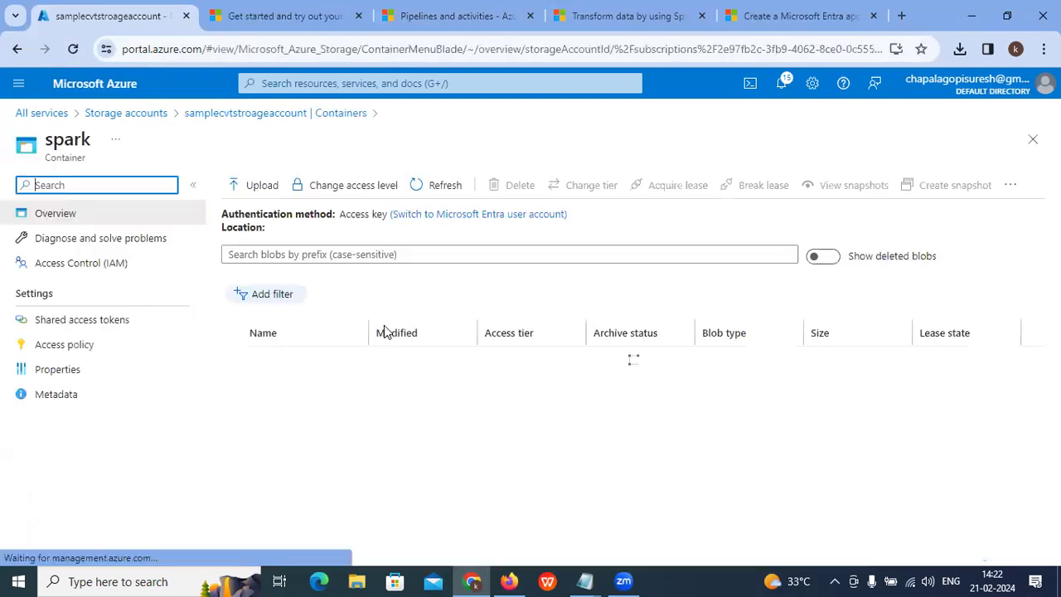
left_click(262, 186)
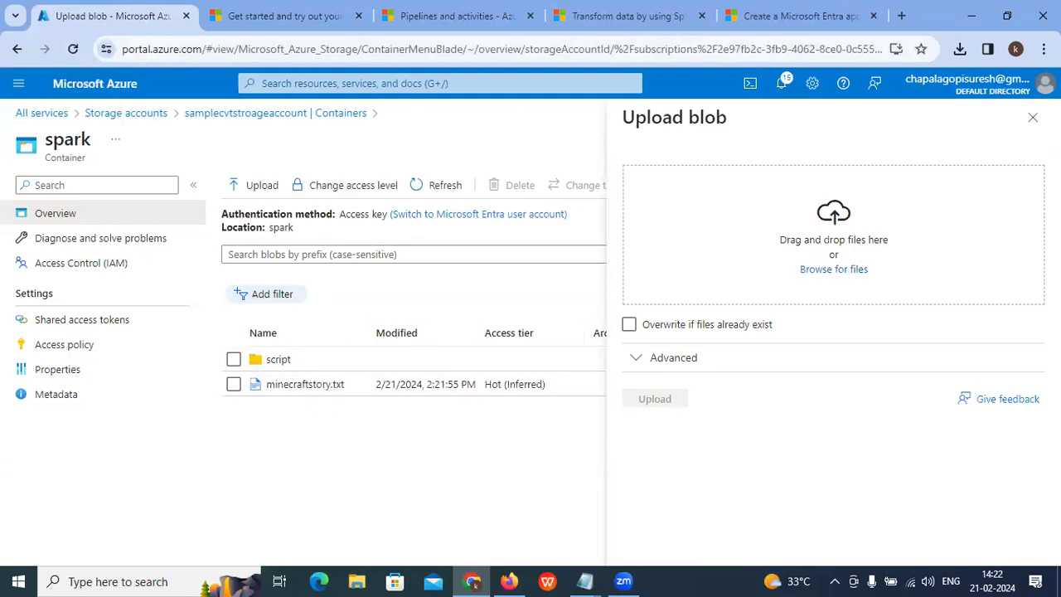
left_click(1033, 117)
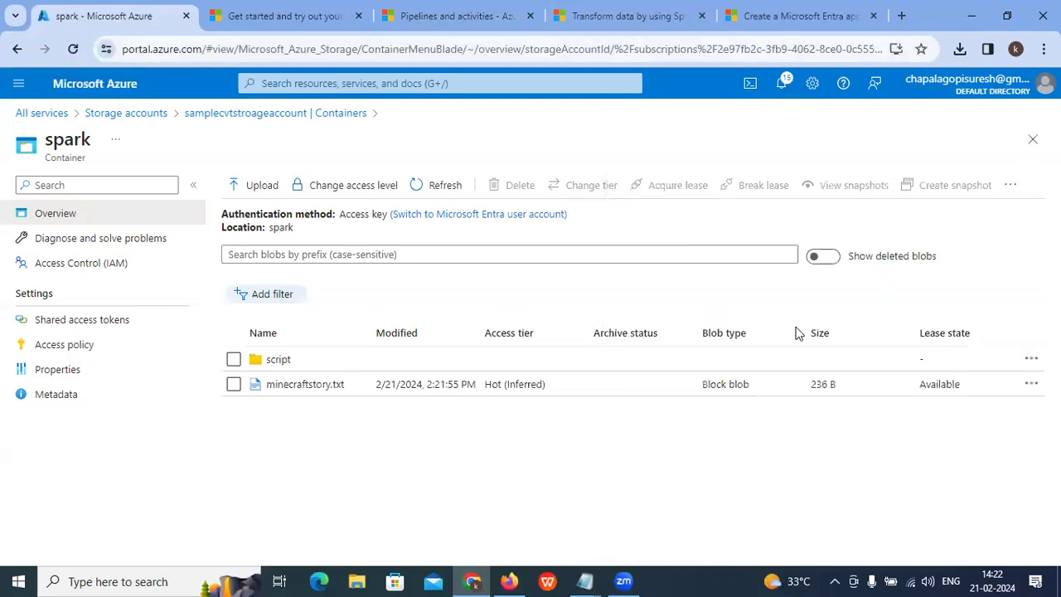
Step: Delete the minecraftstory.txt blob, confirm with OK, and dismiss the notification
left_click(1030, 385)
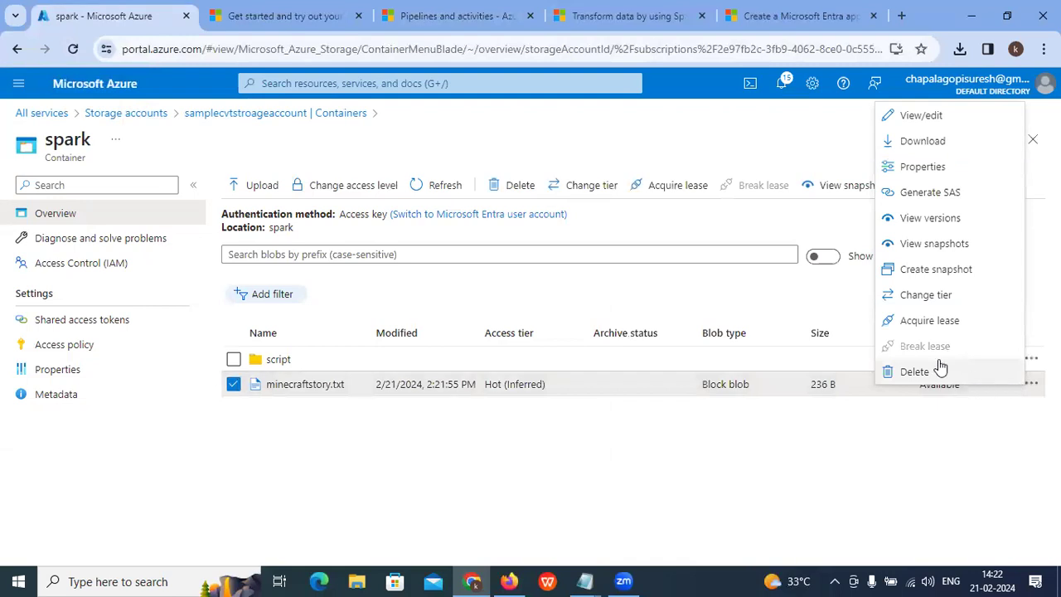
left_click(941, 369)
left_click(695, 351)
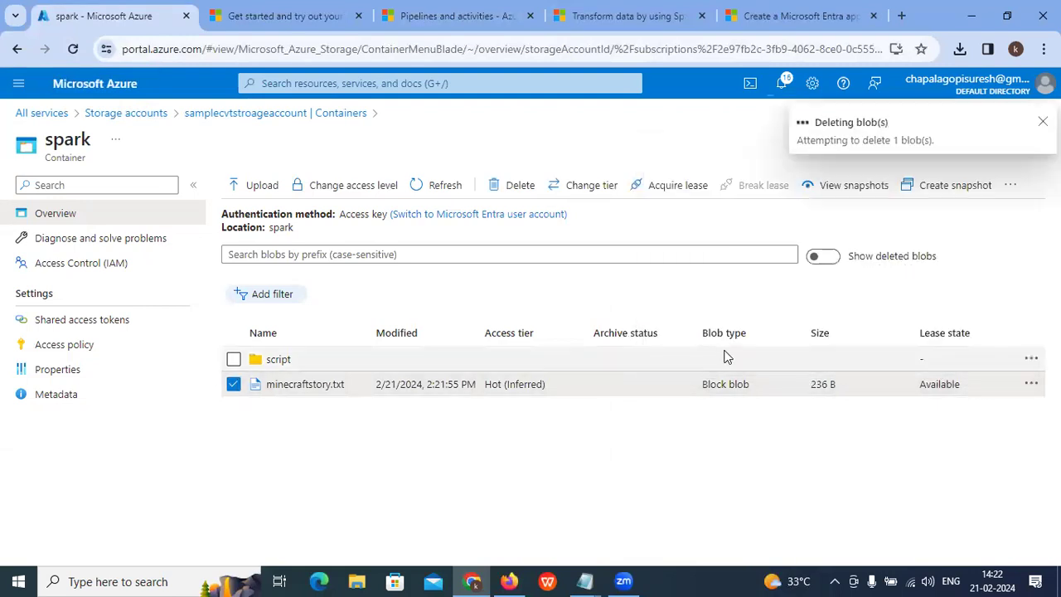
left_click(1042, 122)
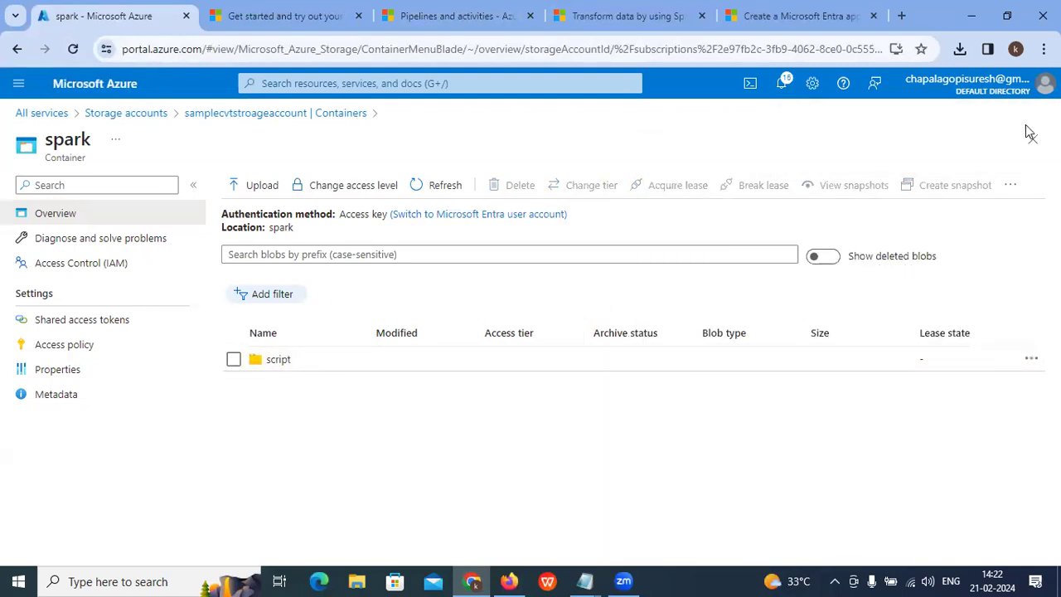
Step: Upload minecraftstory.txt with the Advanced 'Upload to folder' option set to 'inputfiles'
left_click(262, 187)
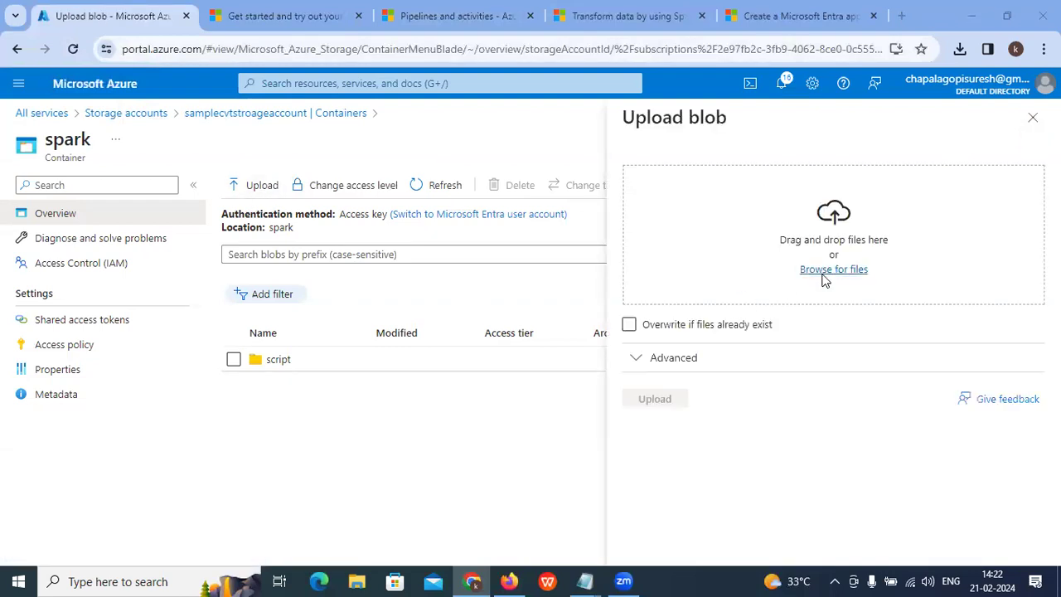
left_click(825, 279)
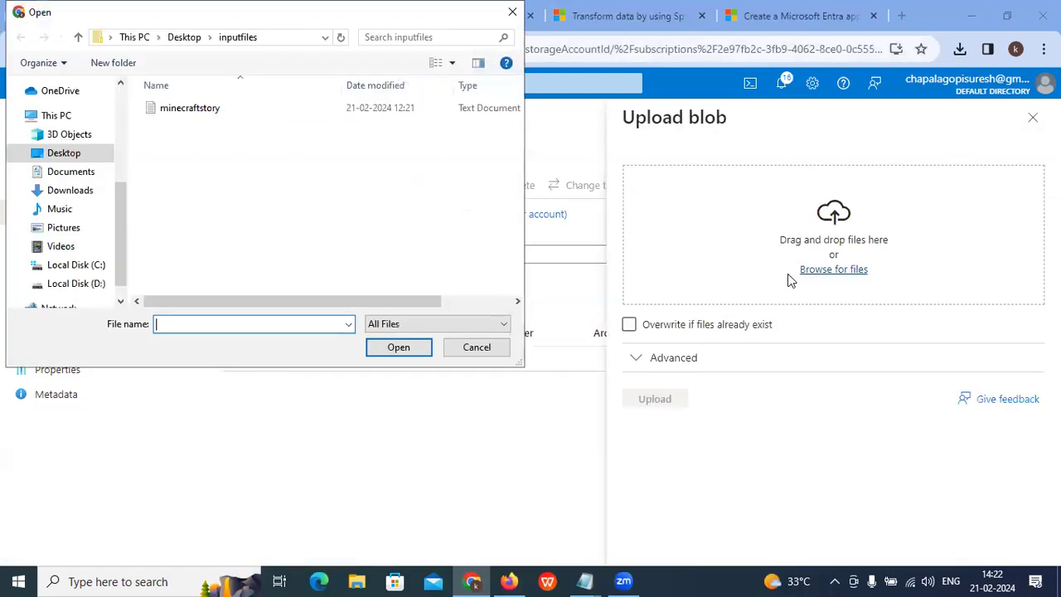
left_click(184, 116)
left_click(406, 357)
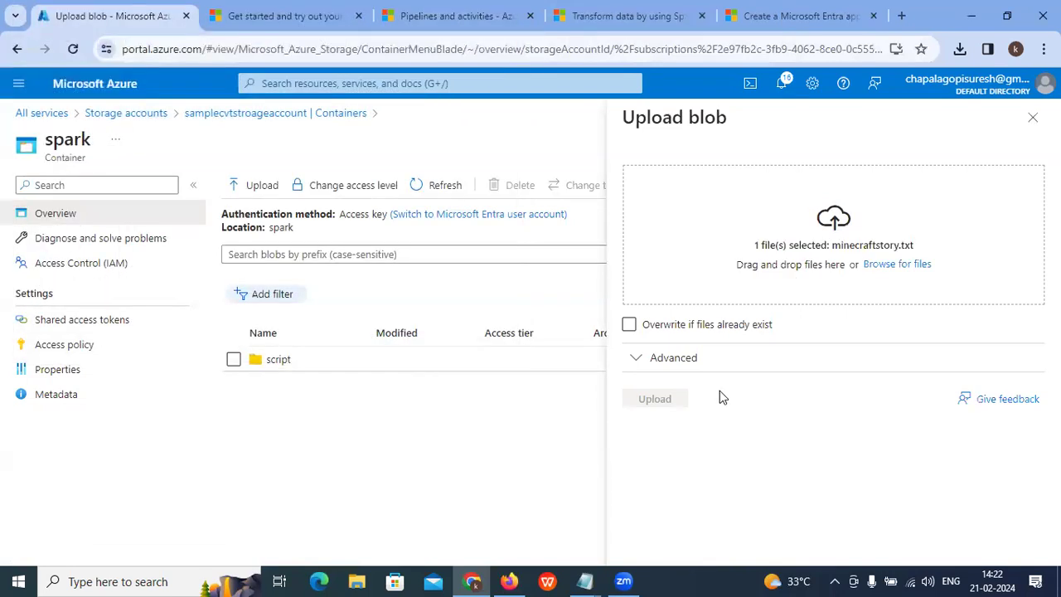
left_click(640, 358)
scroll(750, 388, "down", 4)
left_click(683, 253)
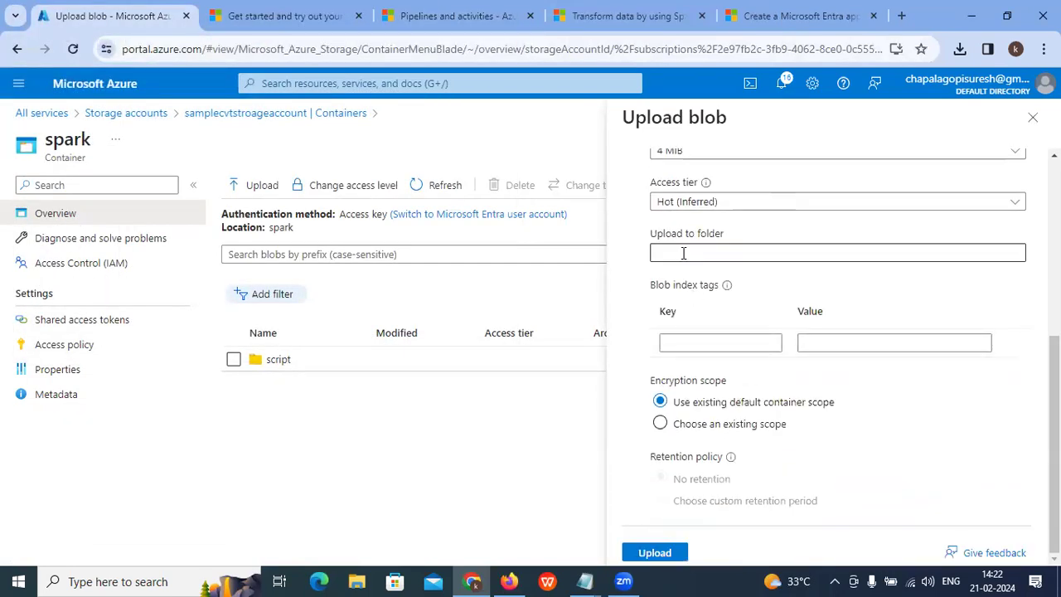
type("inputfiles")
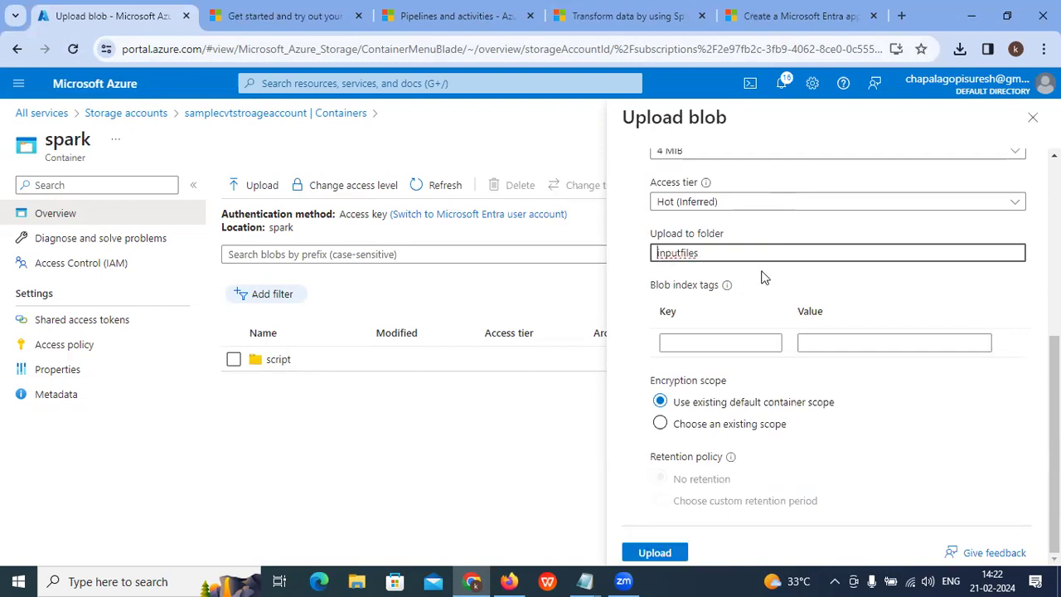
left_click(676, 552)
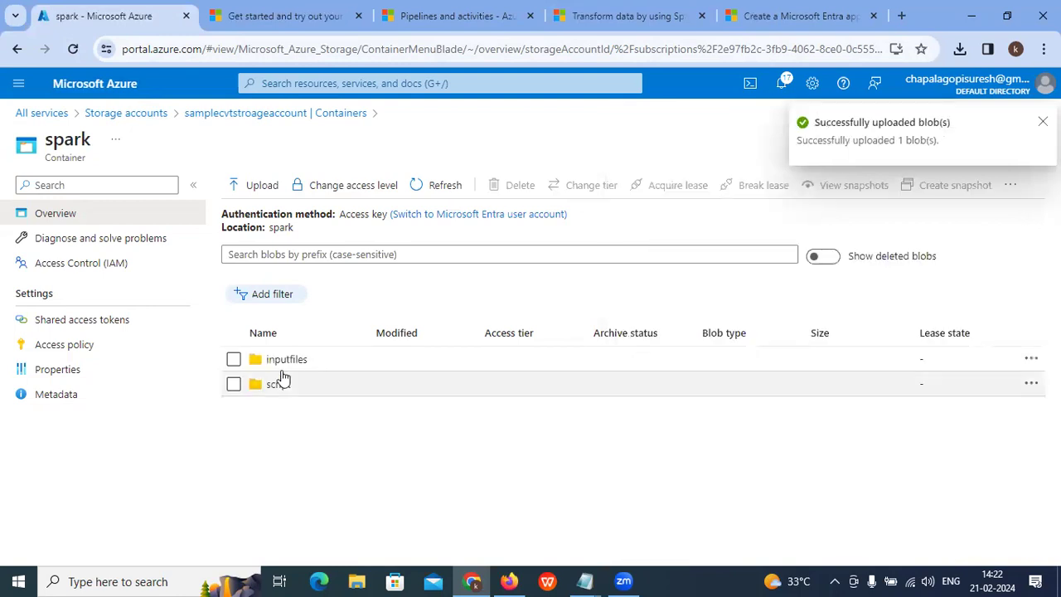
Step: Open the new inputfiles folder to check the uploaded file
left_click(299, 369)
left_click(300, 370)
left_click(290, 363)
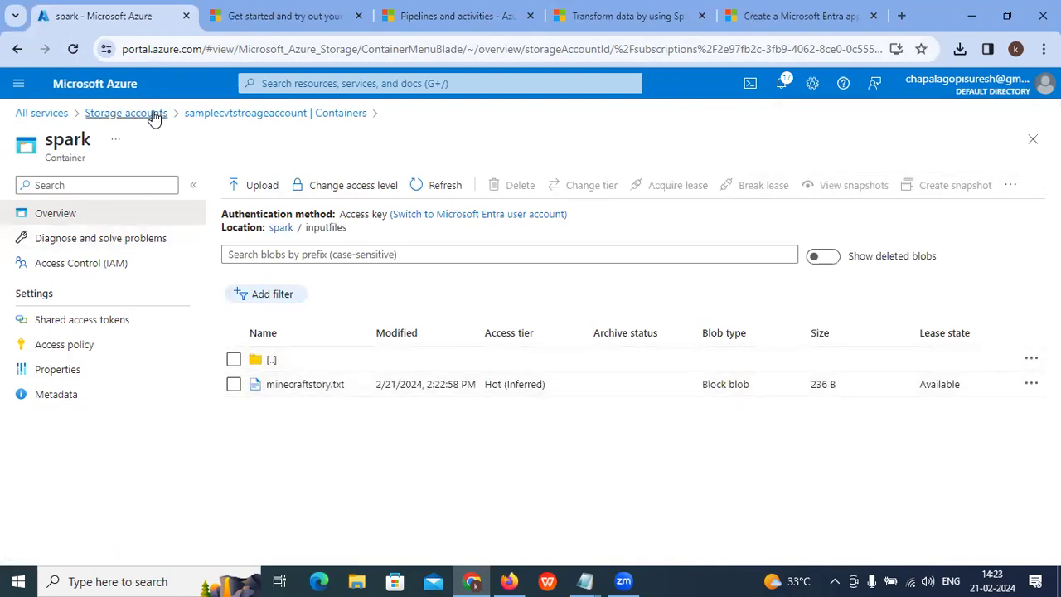
Step: Open the spark container via samplecvtstroageaccount's Containers to check its inputfiles and script folders
left_click(126, 116)
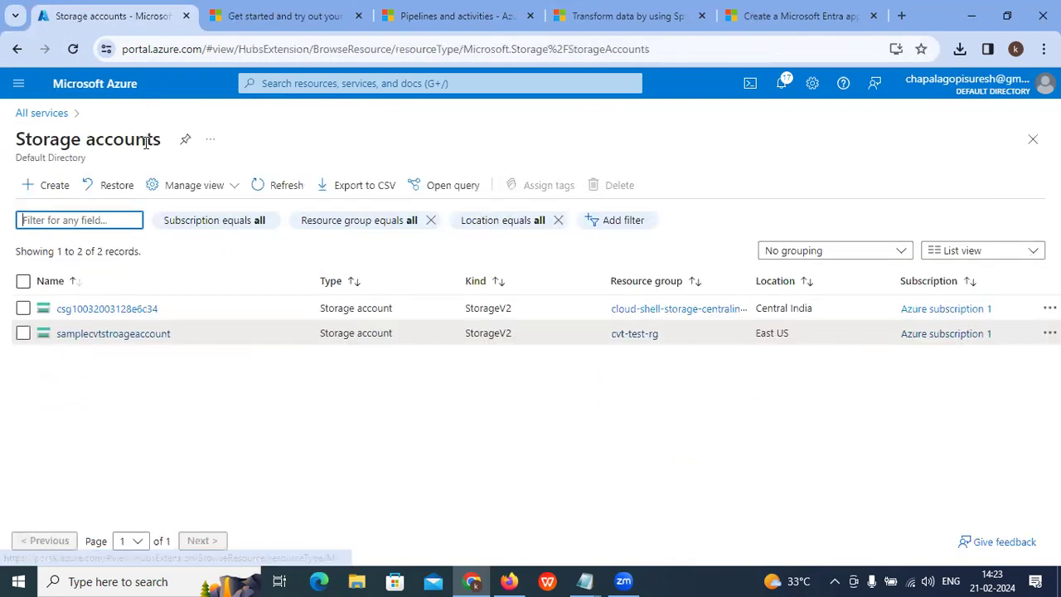
left_click(99, 334)
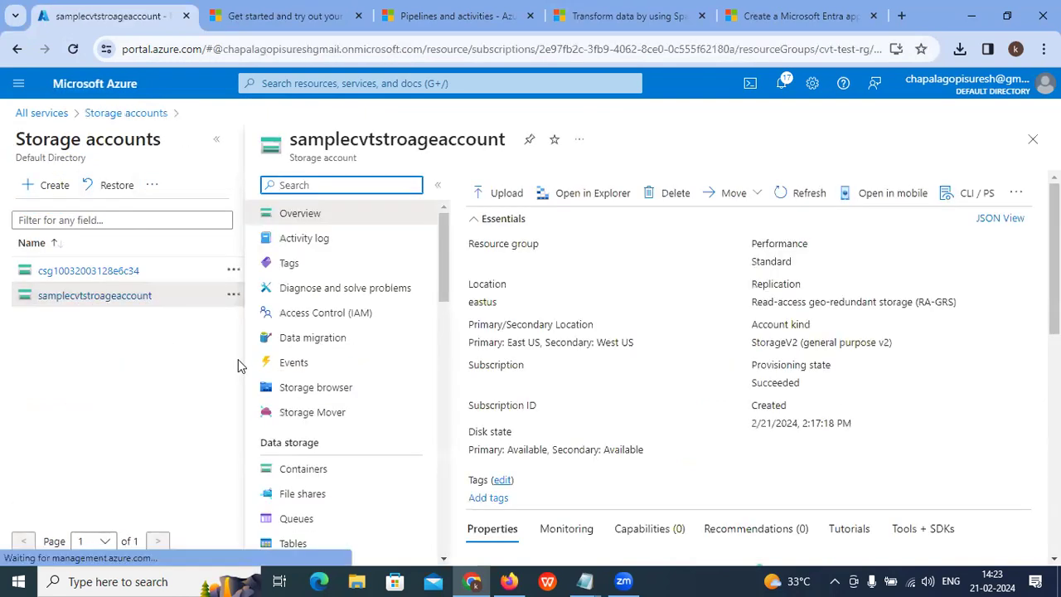
left_click(303, 470)
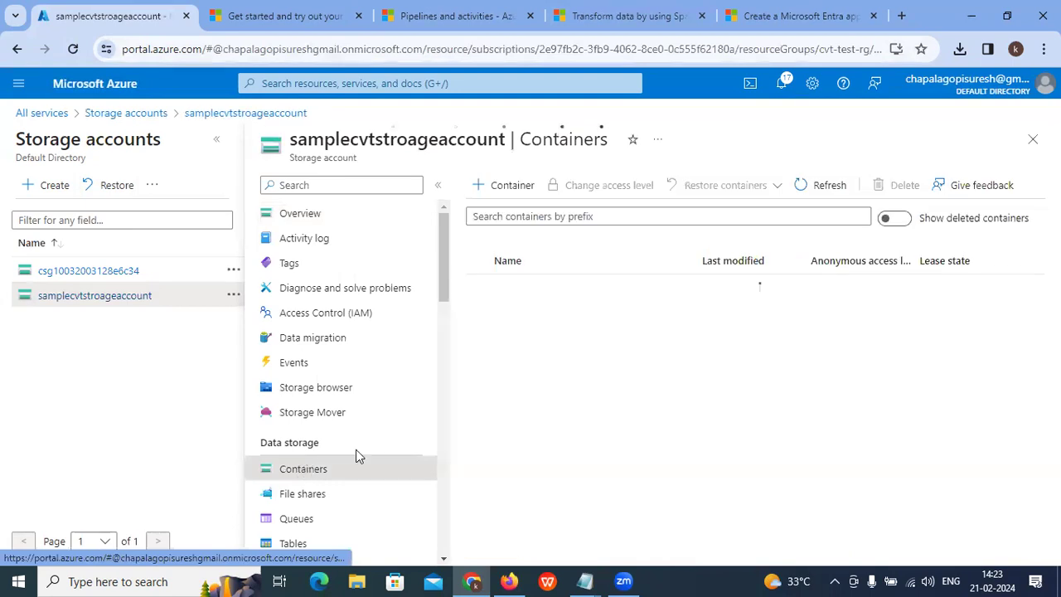
left_click(509, 312)
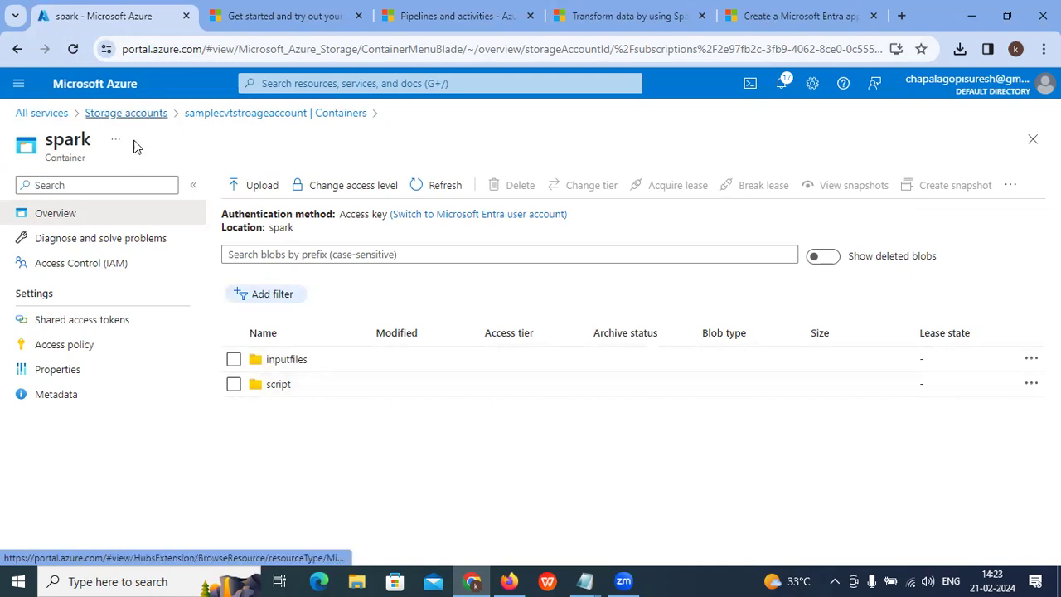
Step: Return to the Storage accounts list and refresh it twice
left_click(126, 116)
left_click(287, 187)
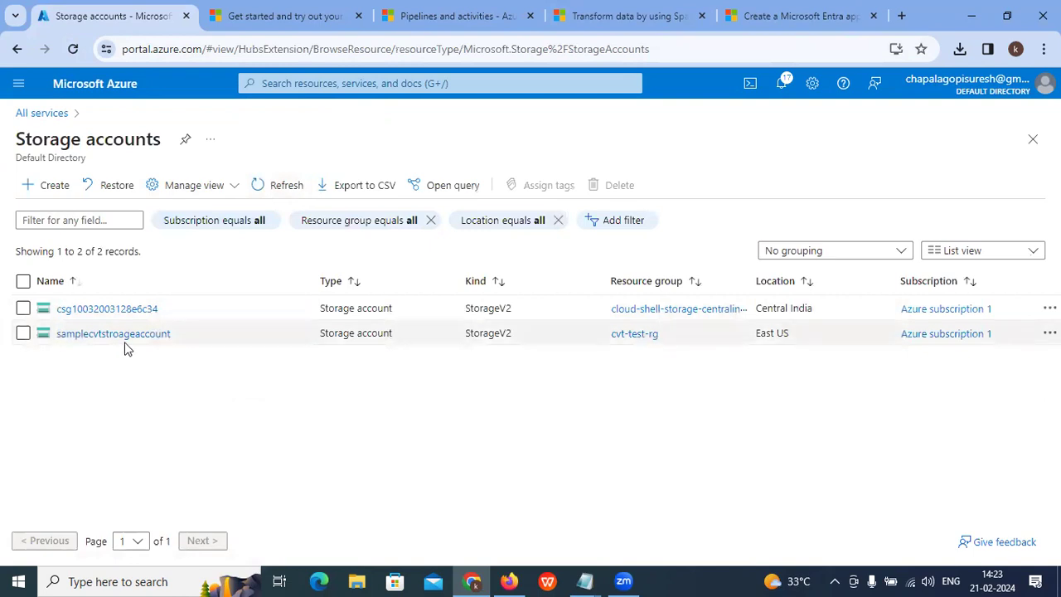
left_click(282, 188)
Step: Scan the Spark tutorial's input-file and Create linked services sections, then return to Storage accounts
left_click(454, 15)
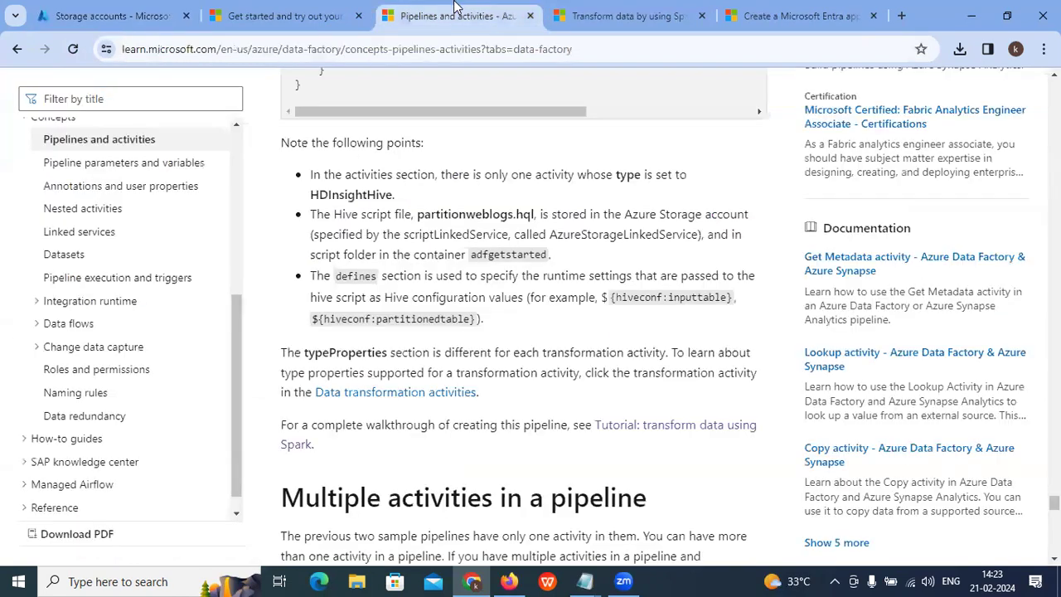
left_click(622, 15)
scroll(369, 357, "down", 3)
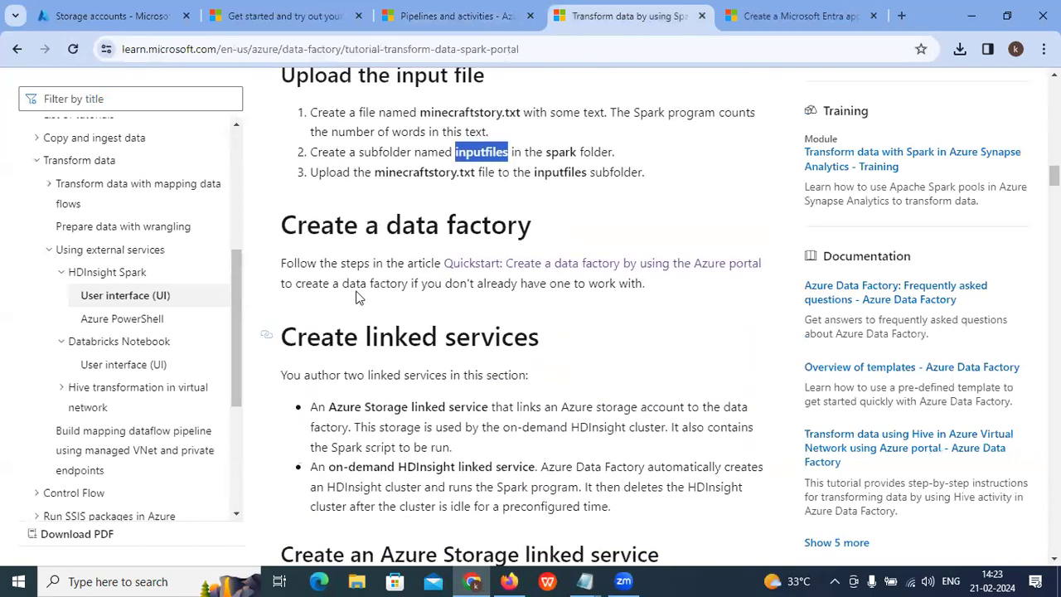
left_click_drag(388, 226, 604, 234)
scroll(606, 243, "down", 2)
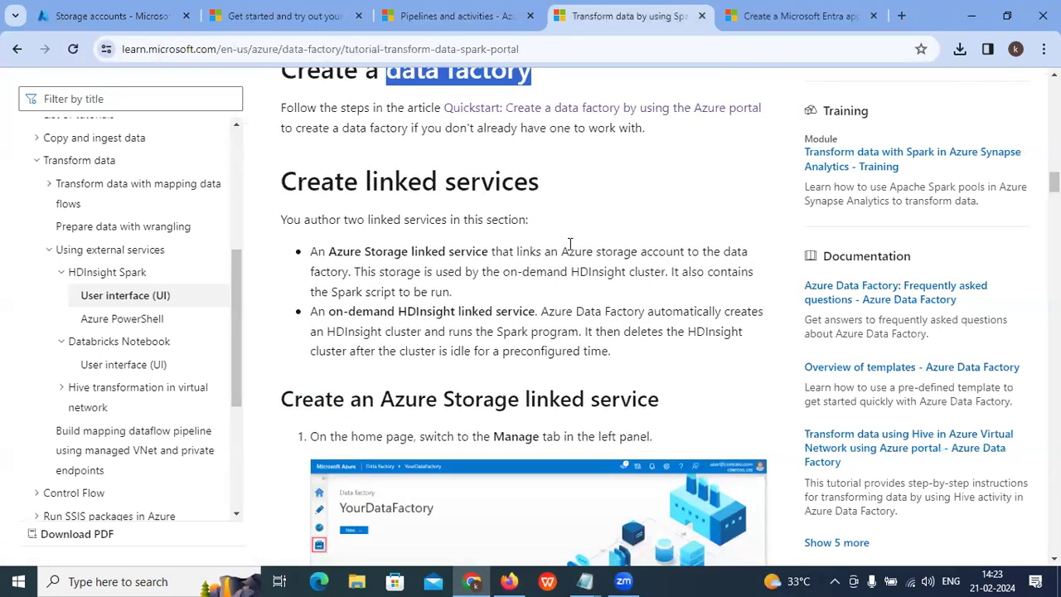
scroll(398, 207, "up", 1)
left_click(142, 14)
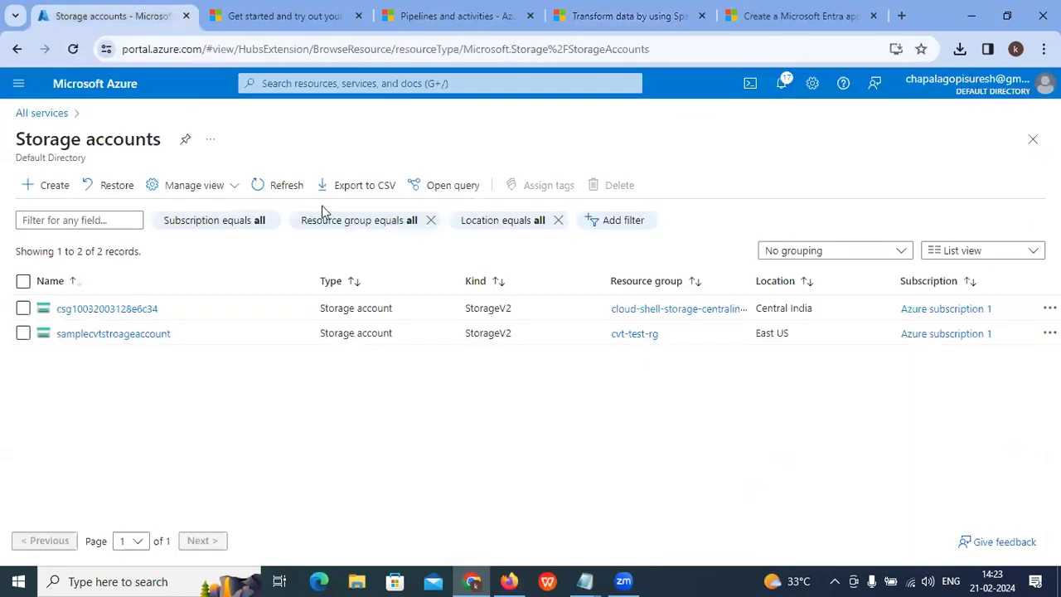
Step: Search the portal for 'azure data factory' and open the Azure Data Factory Entra ID result
left_click(284, 184)
left_click(295, 84)
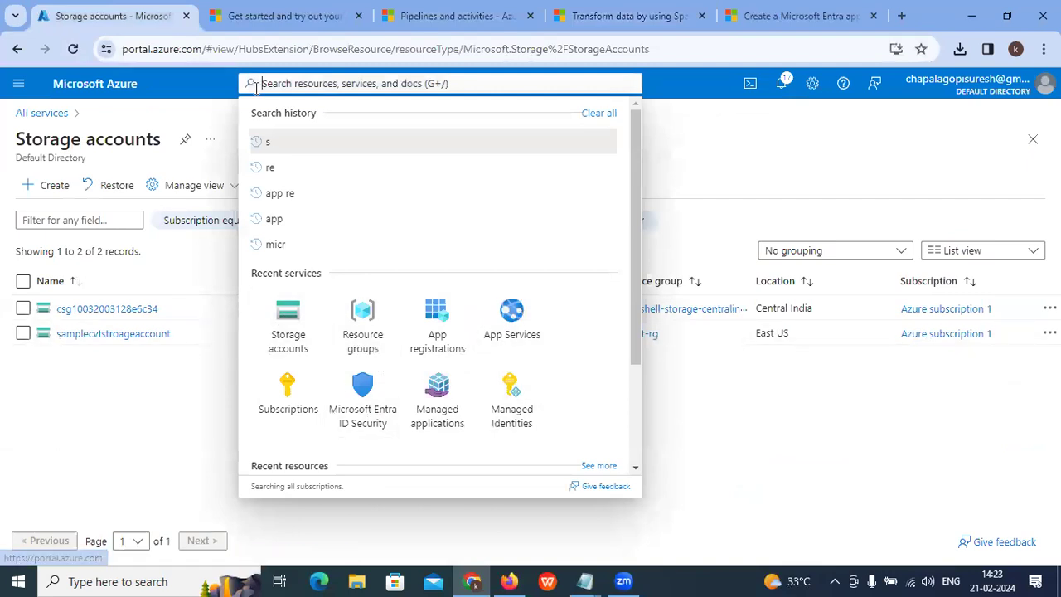
type("azure data")
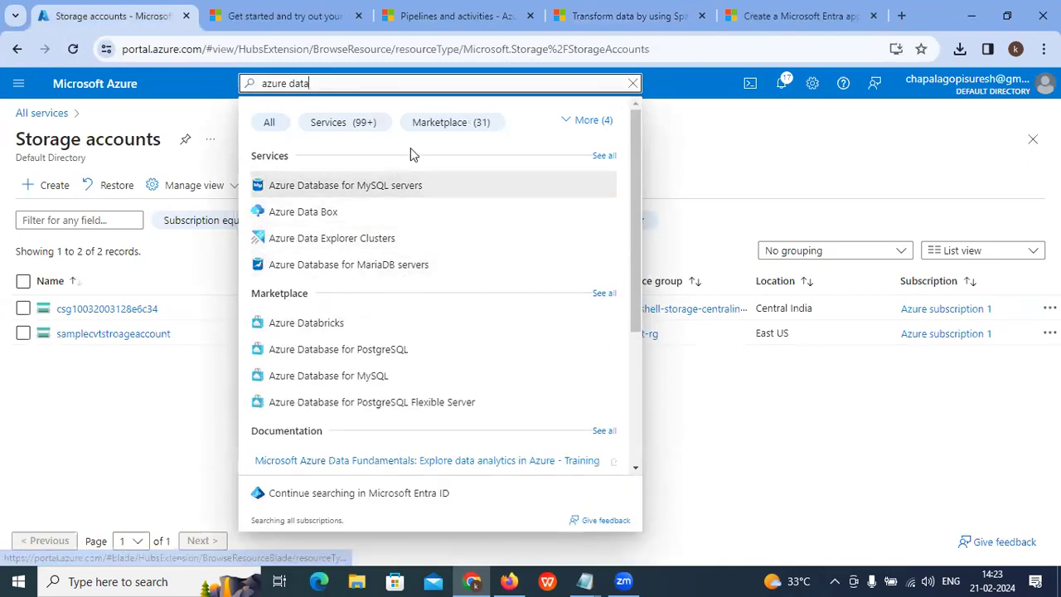
type(" facr")
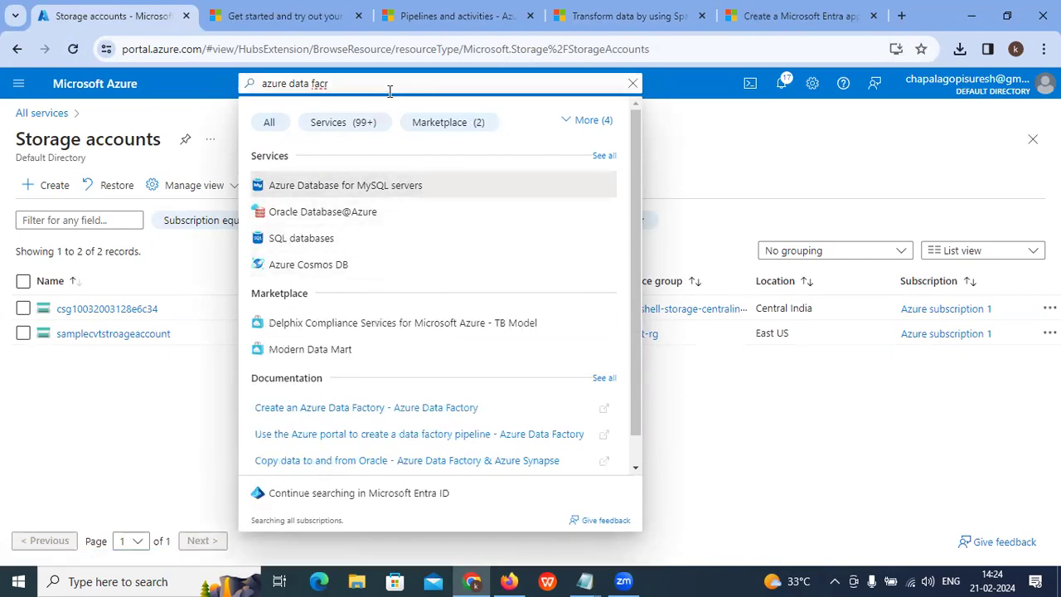
key("BackSpace")
key("BackSpace")
key("BackSpace")
key("BackSpace")
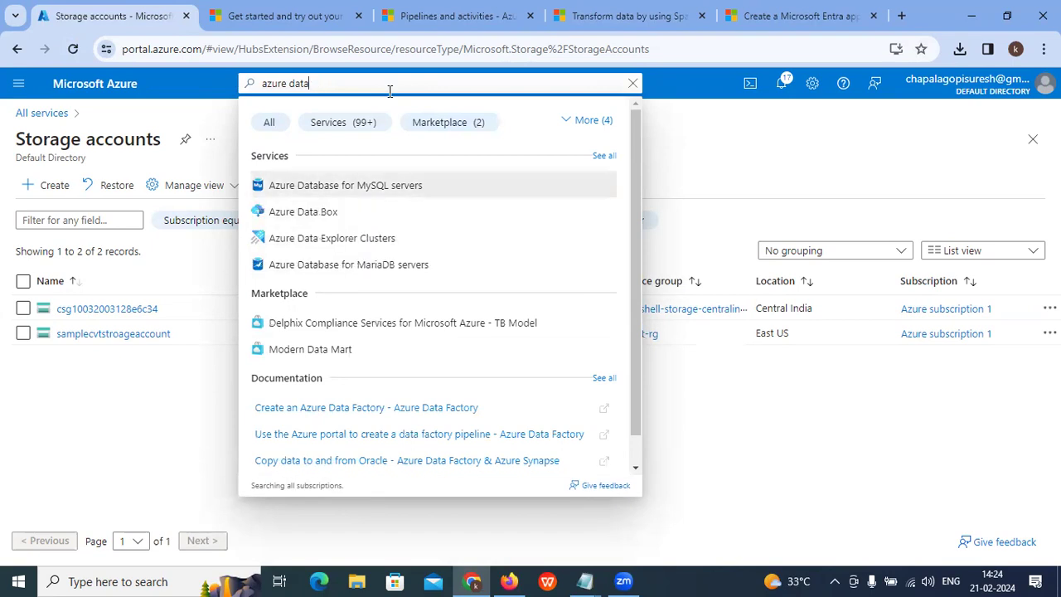
type("factory")
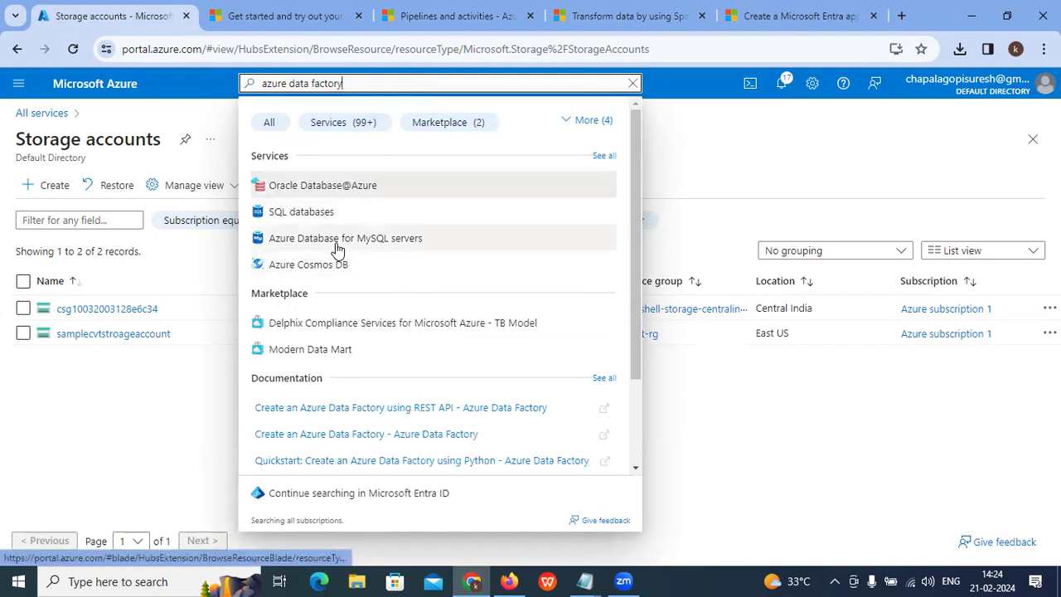
scroll(363, 243, "down", 2)
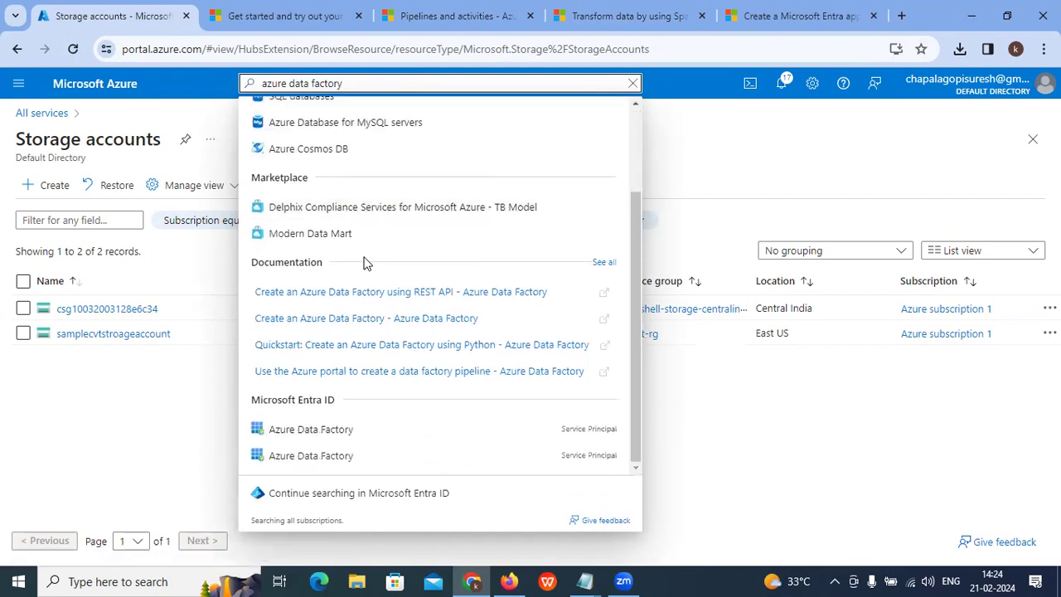
left_click(319, 428)
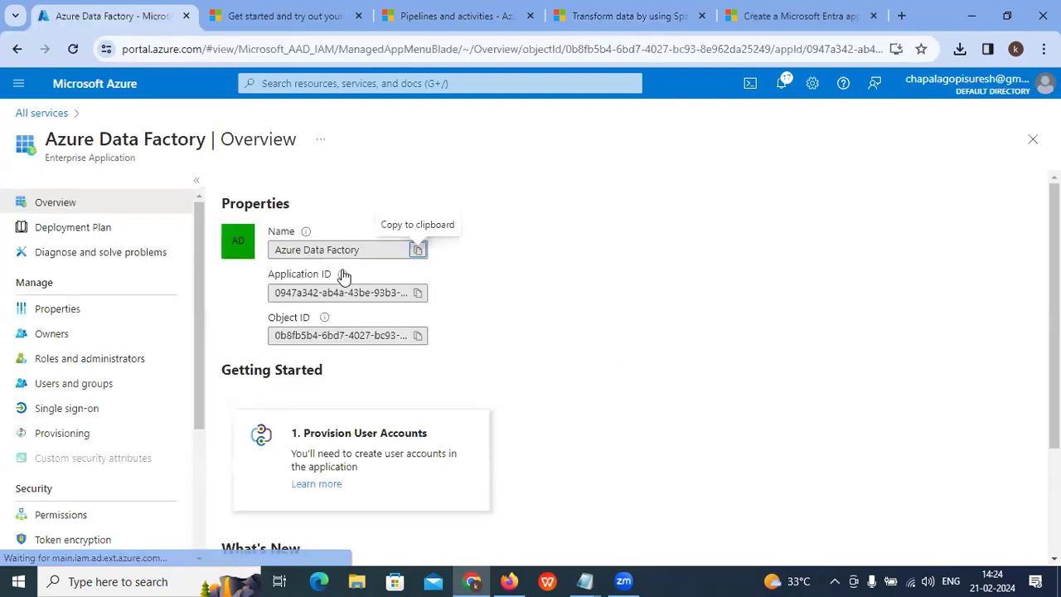
Step: Open Data factories from the portal menu's All services Analytics category
left_click(370, 77)
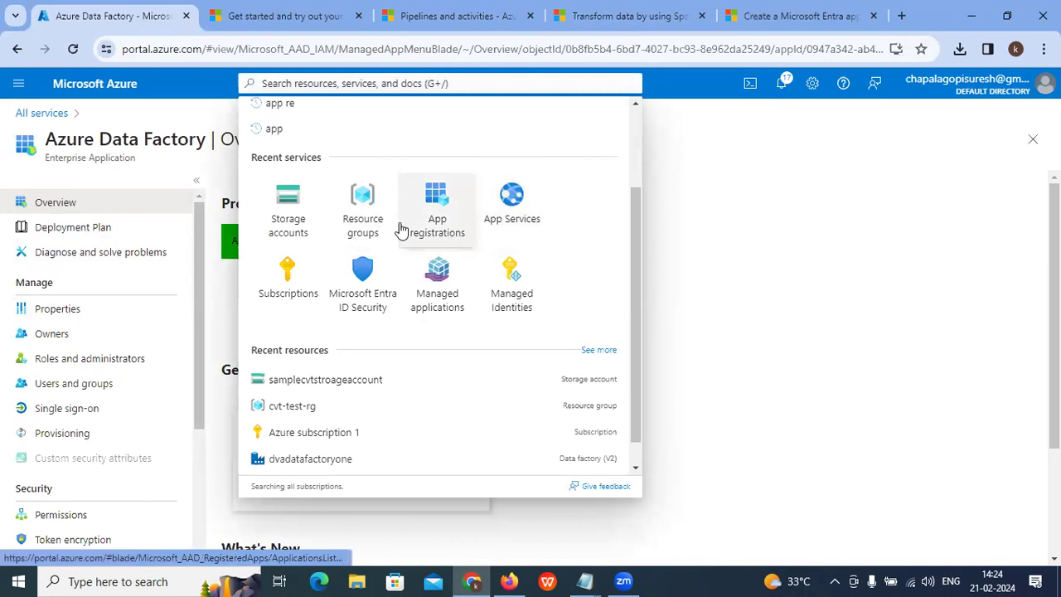
scroll(386, 319, "down", 1)
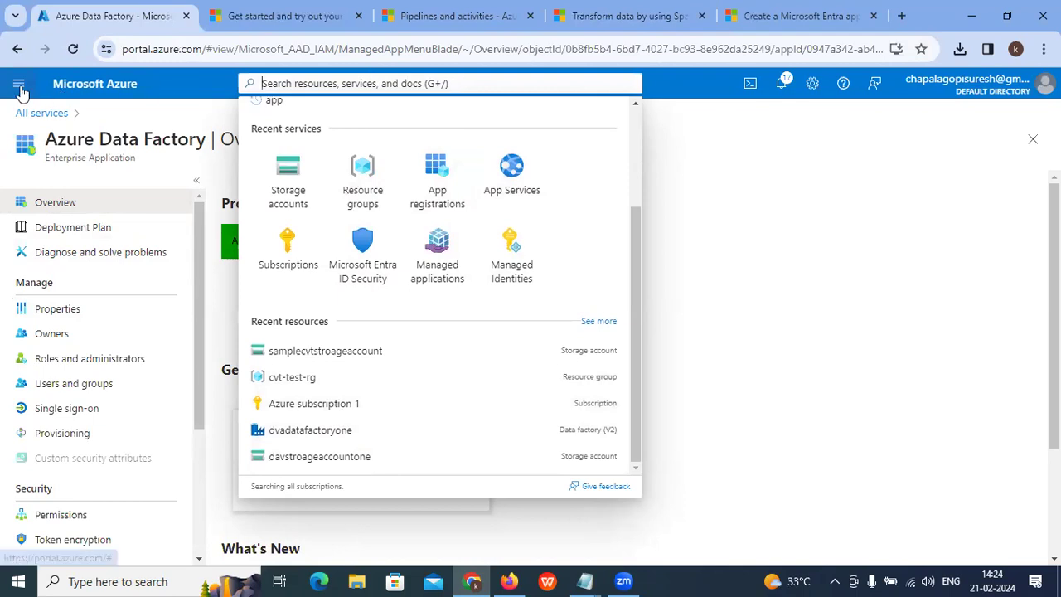
left_click(19, 83)
left_click(61, 246)
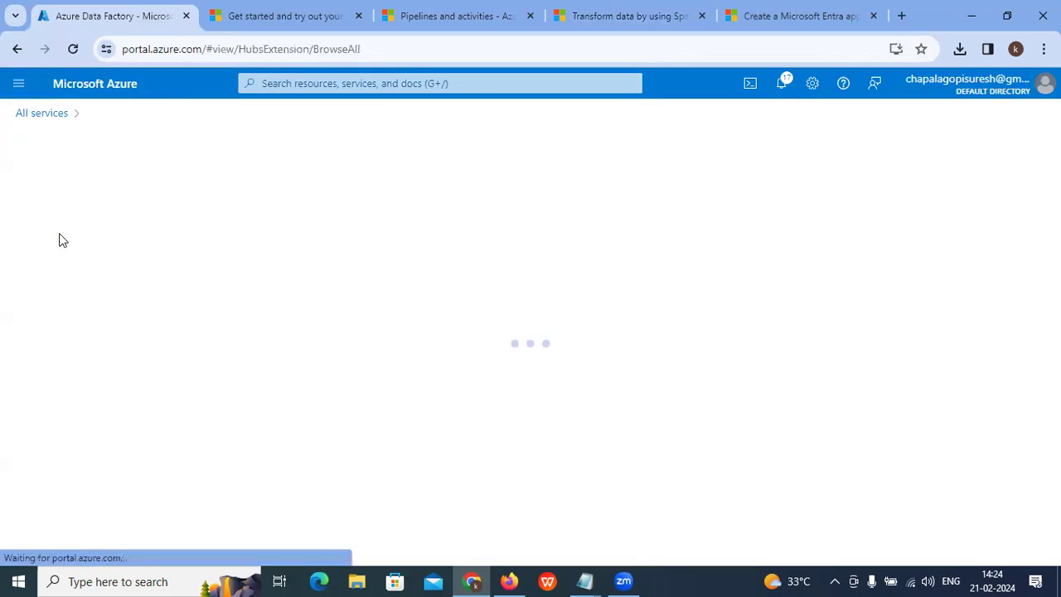
left_click(37, 114)
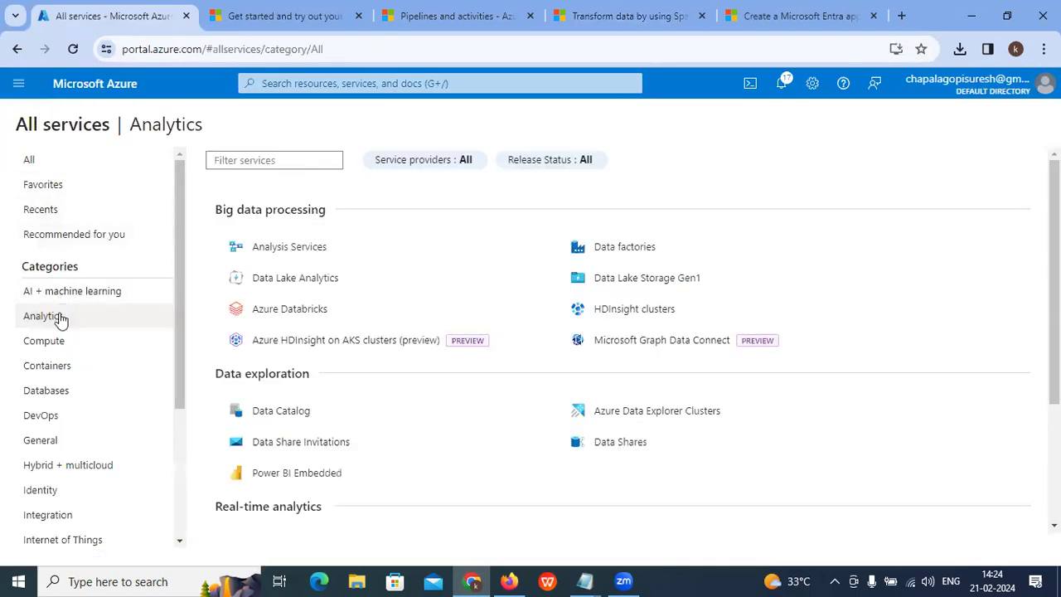
scroll(65, 326, "down", 1)
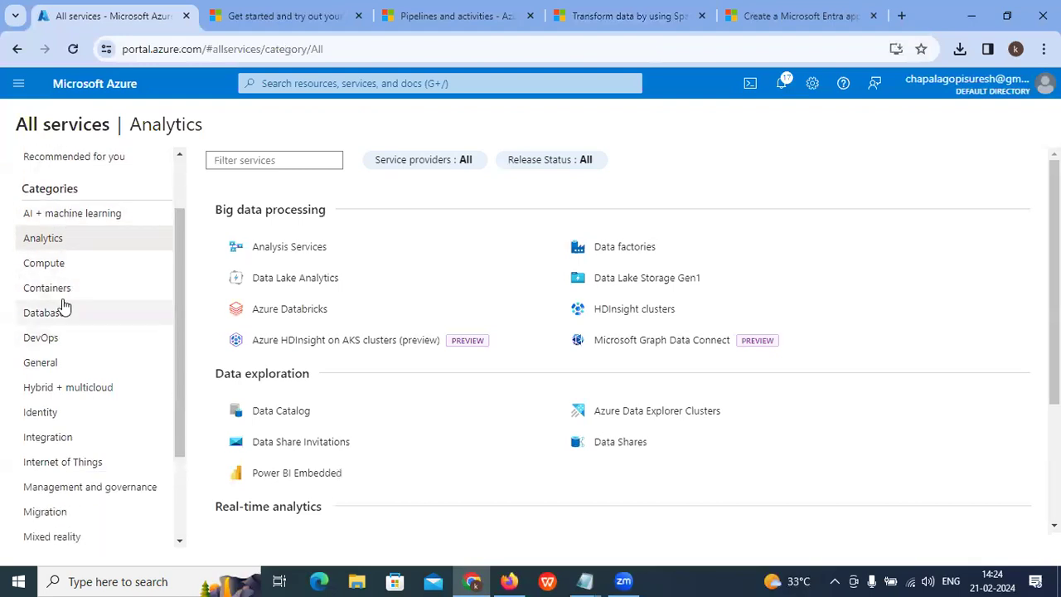
left_click(614, 252)
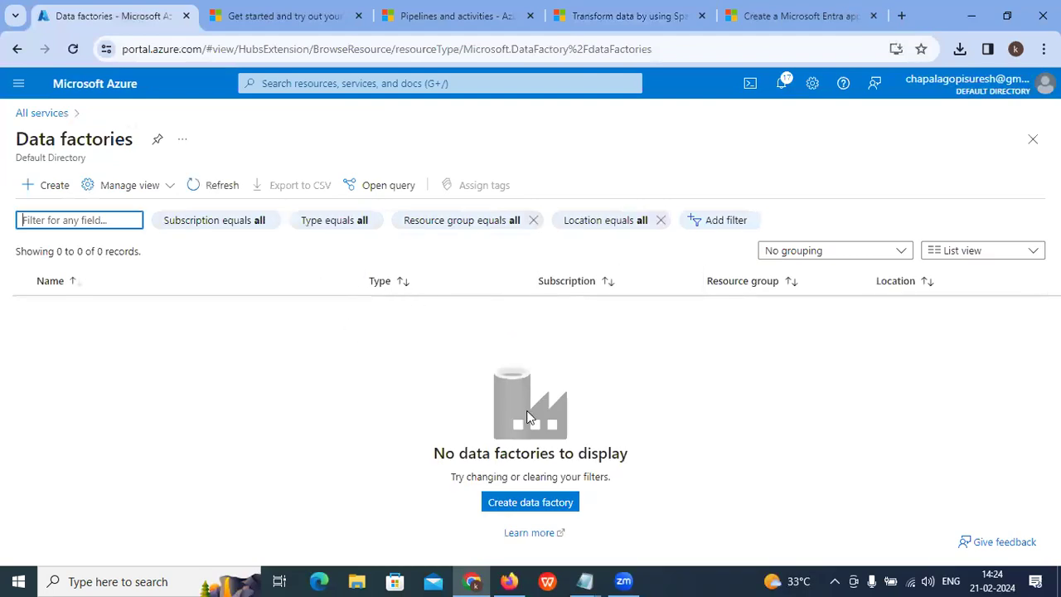
left_click_drag(455, 477, 560, 534)
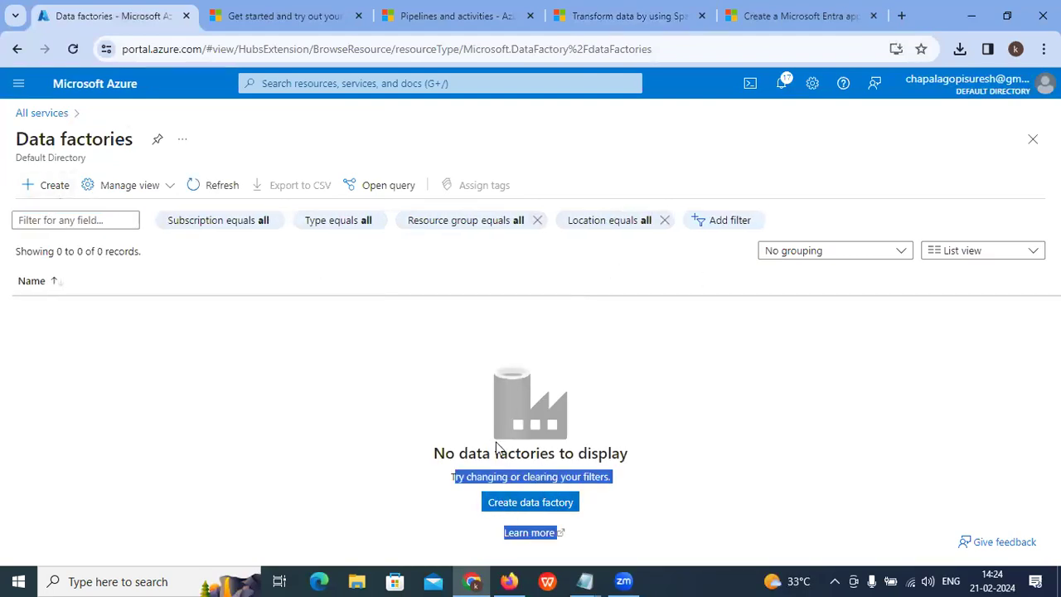
Step: Start a new data factory in resource group cvt-test-rg and enter its name
left_click(47, 185)
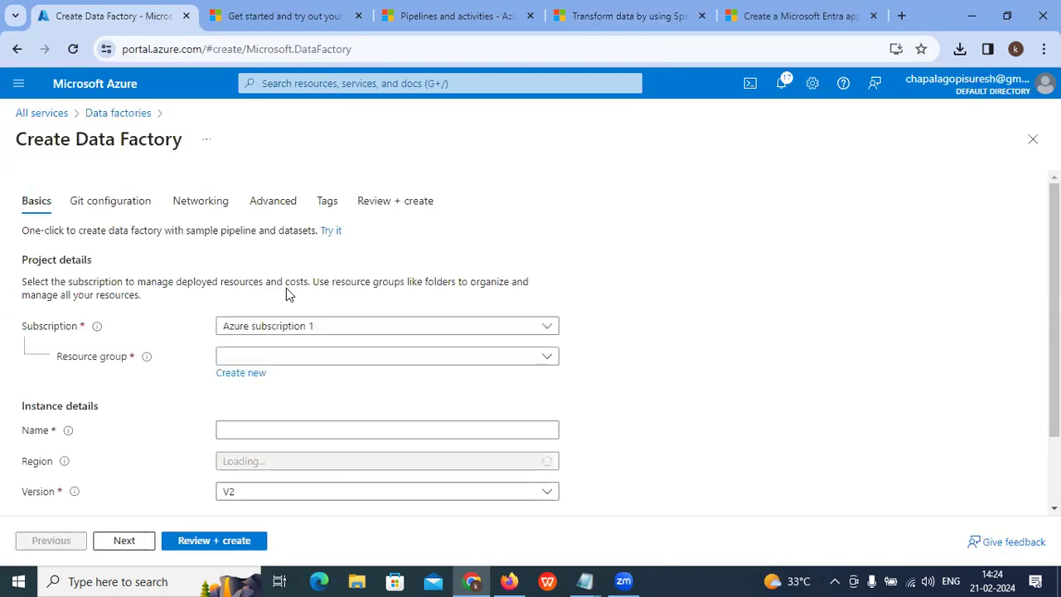
scroll(286, 288, "down", 1)
left_click(289, 335)
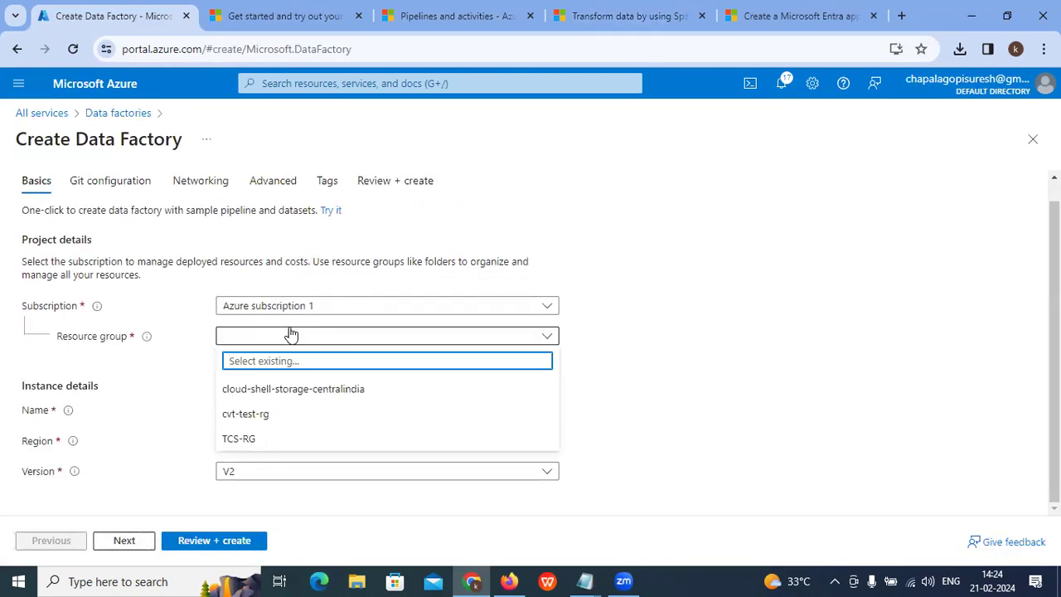
left_click(255, 420)
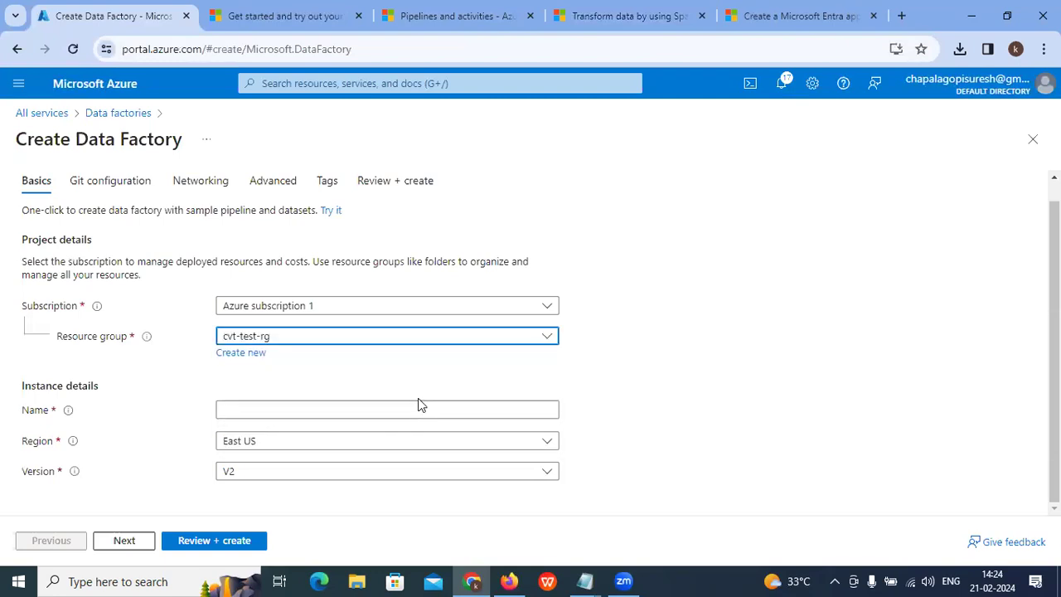
left_click(279, 409)
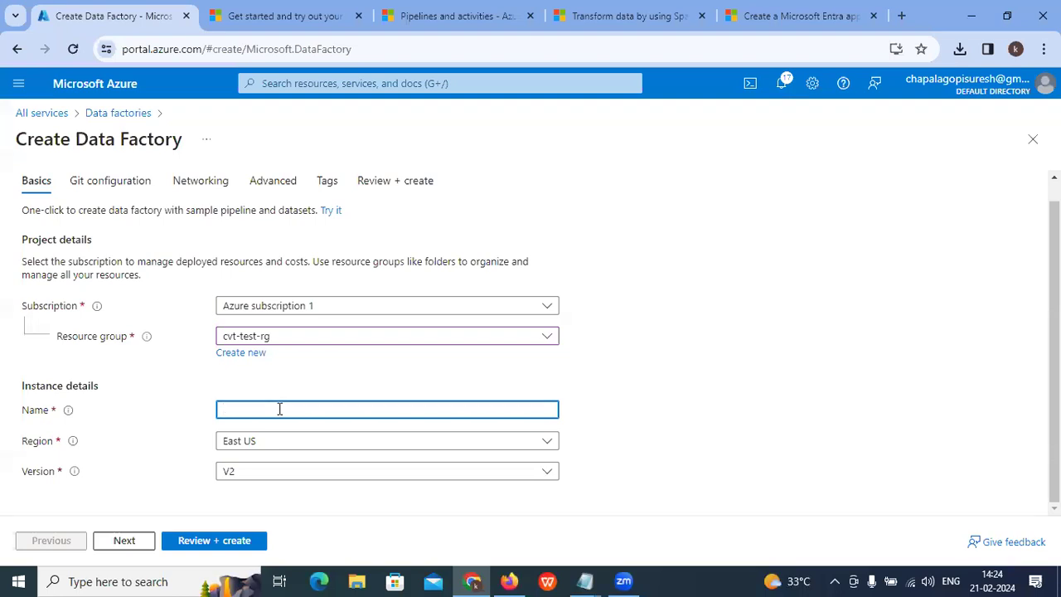
type("sgt")
left_click(303, 364)
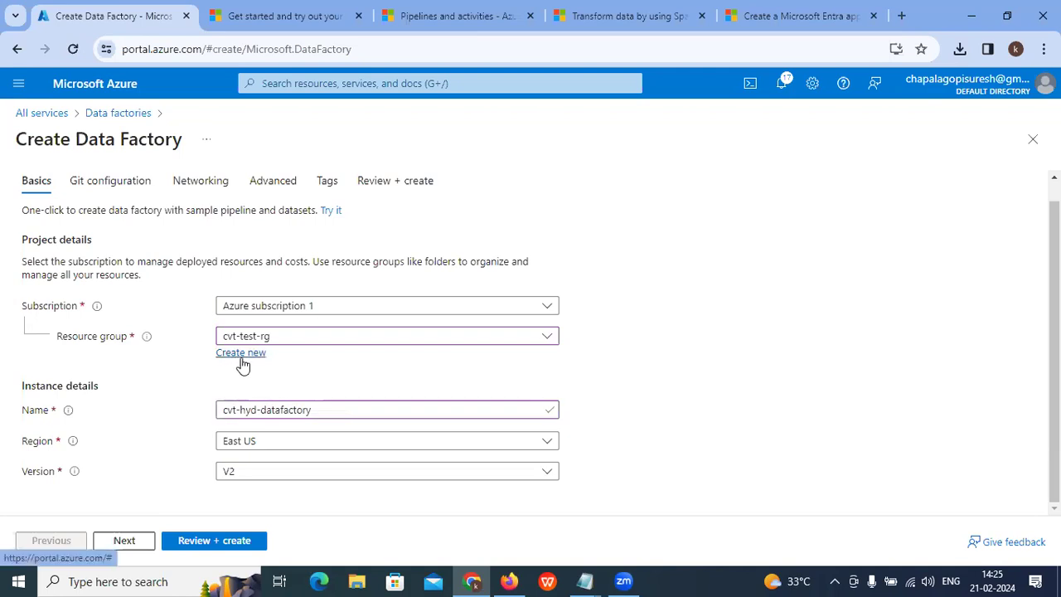
Step: Keep the region as East US, review the settings, and create the factory
left_click(303, 444)
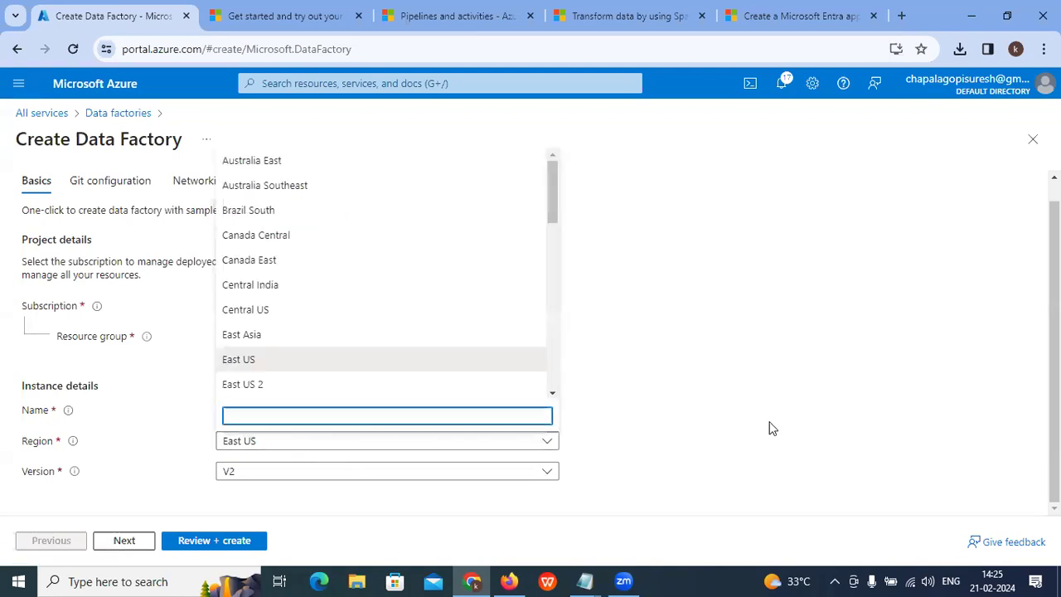
left_click(768, 427)
left_click(248, 540)
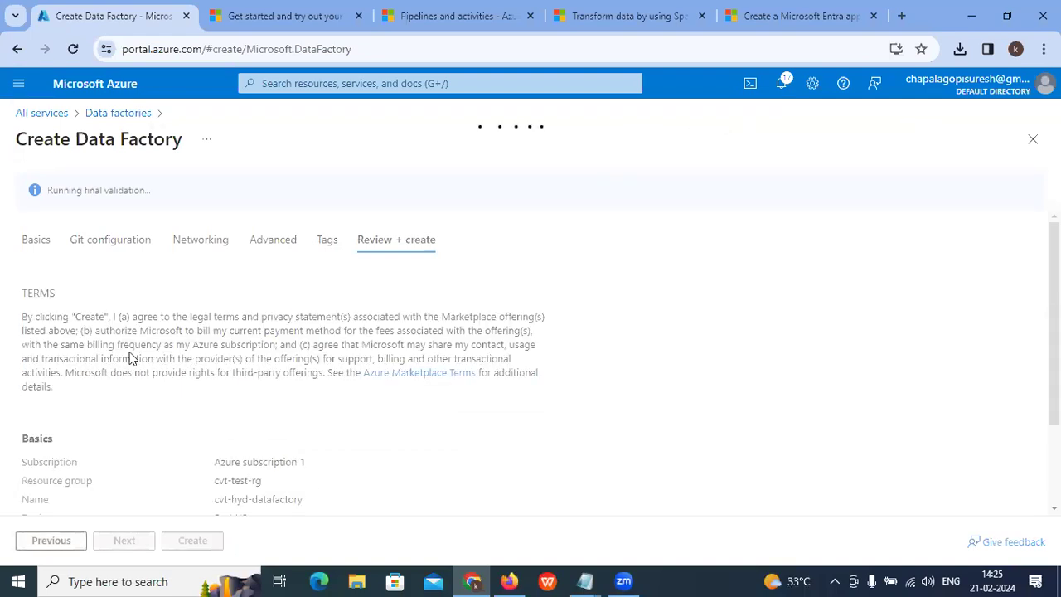
scroll(142, 373, "down", 2)
left_click(194, 540)
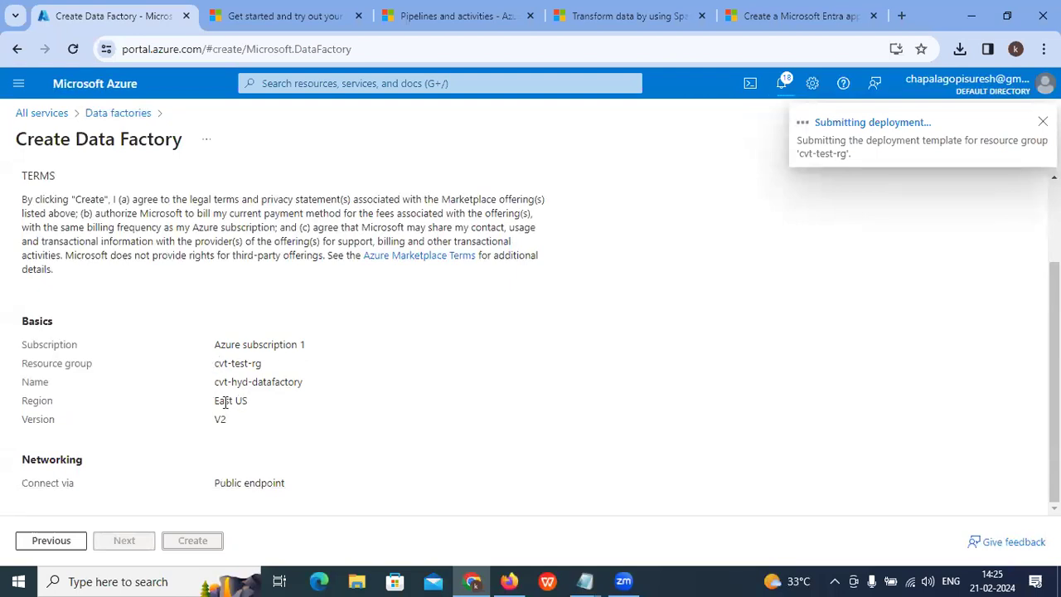
left_click_drag(214, 408, 245, 402)
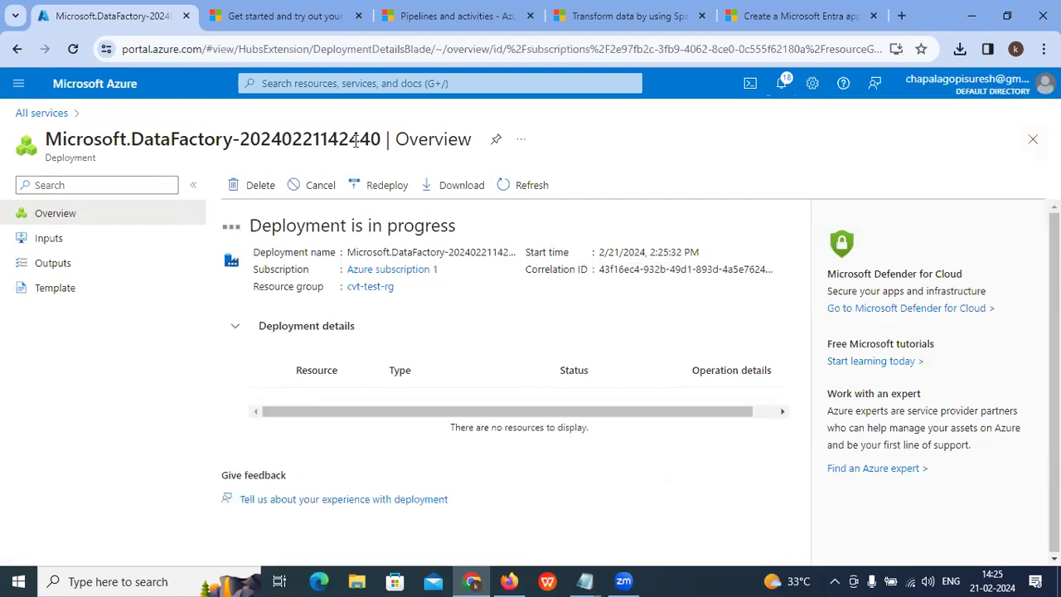
Step: Open the cvt-test-rg resource group and refresh its list of two resources
left_click(371, 79)
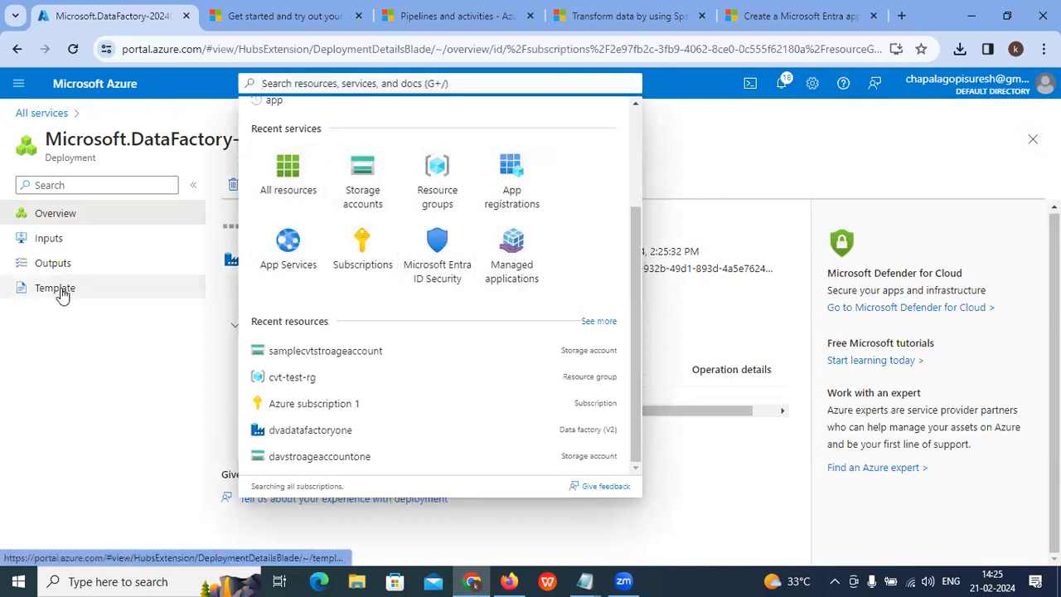
left_click(133, 367)
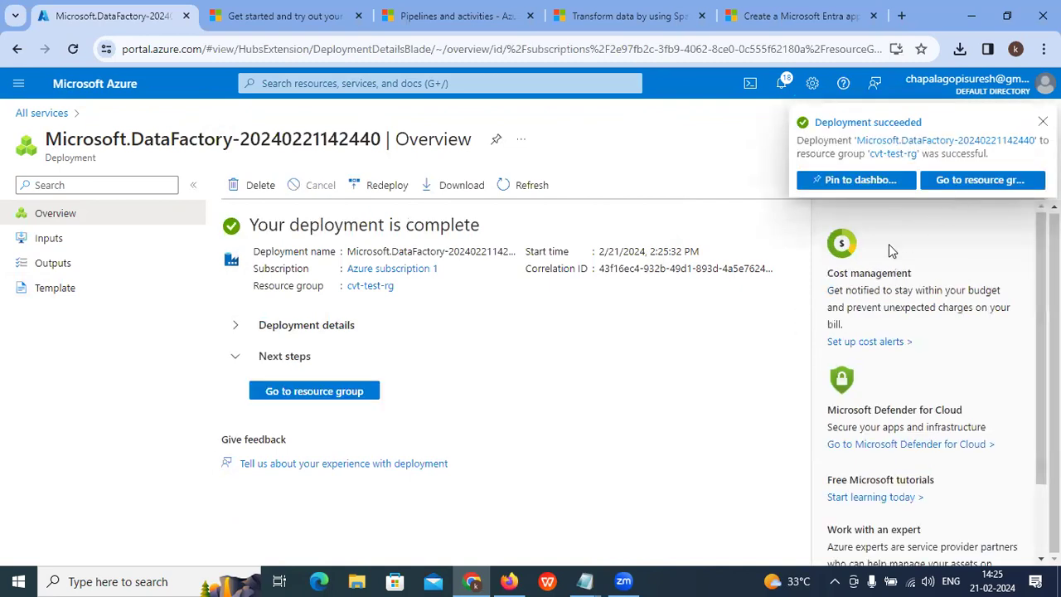
left_click(280, 394)
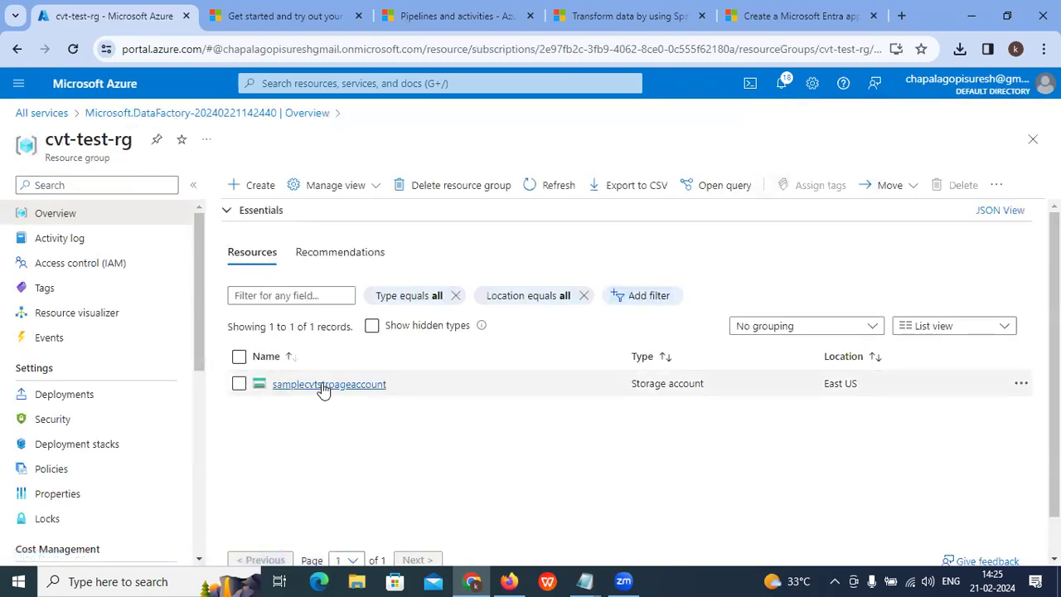
left_click(323, 83)
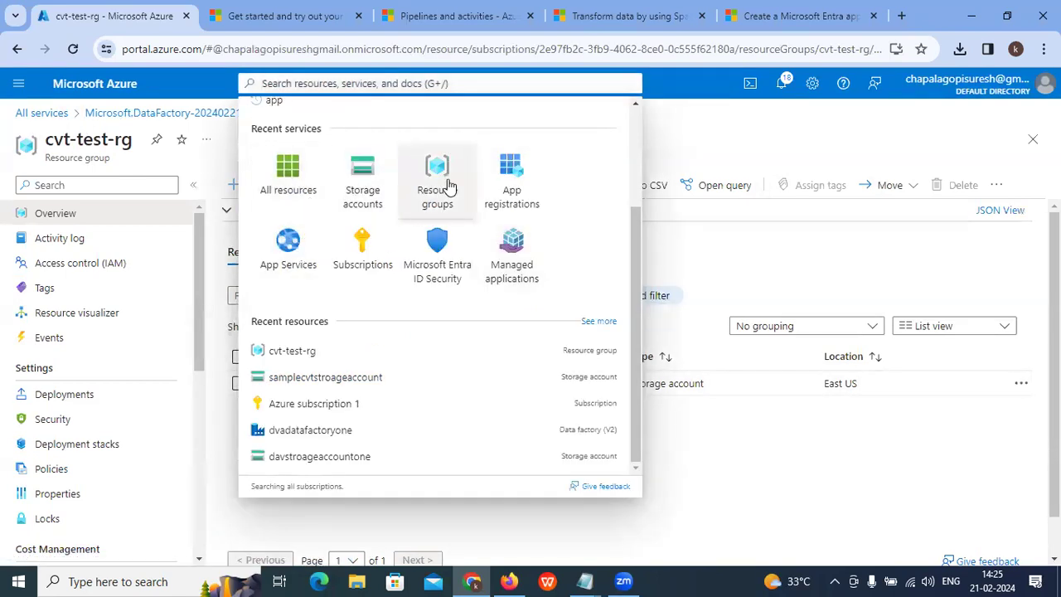
left_click(431, 176)
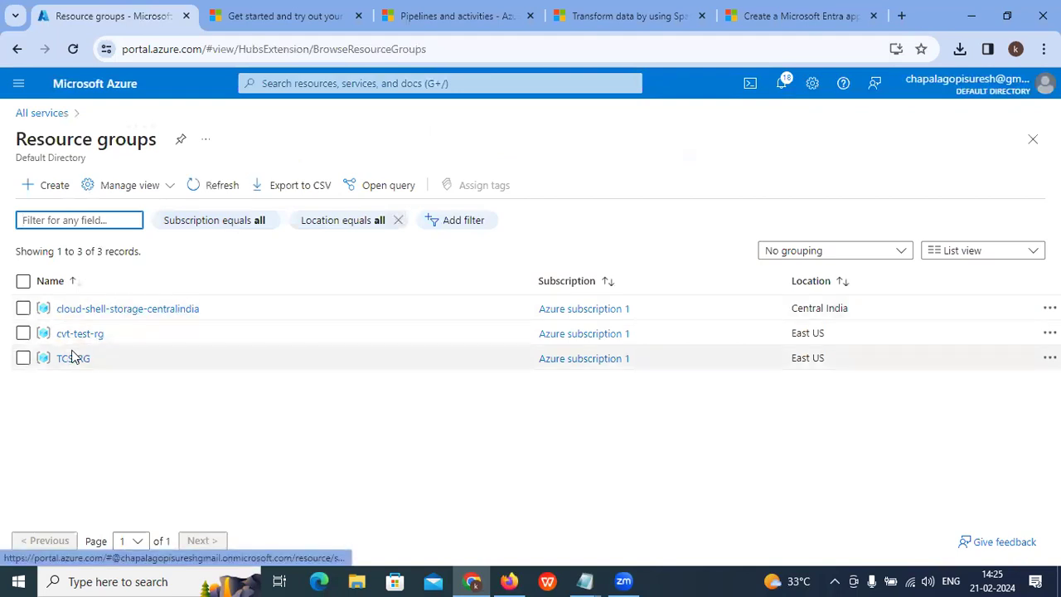
left_click(72, 334)
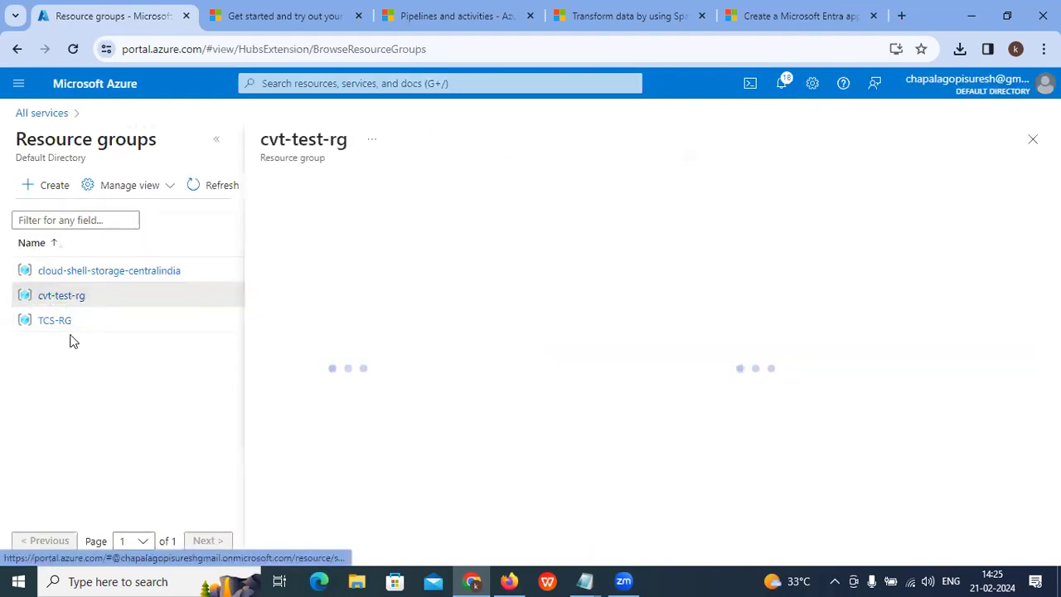
left_click(218, 139)
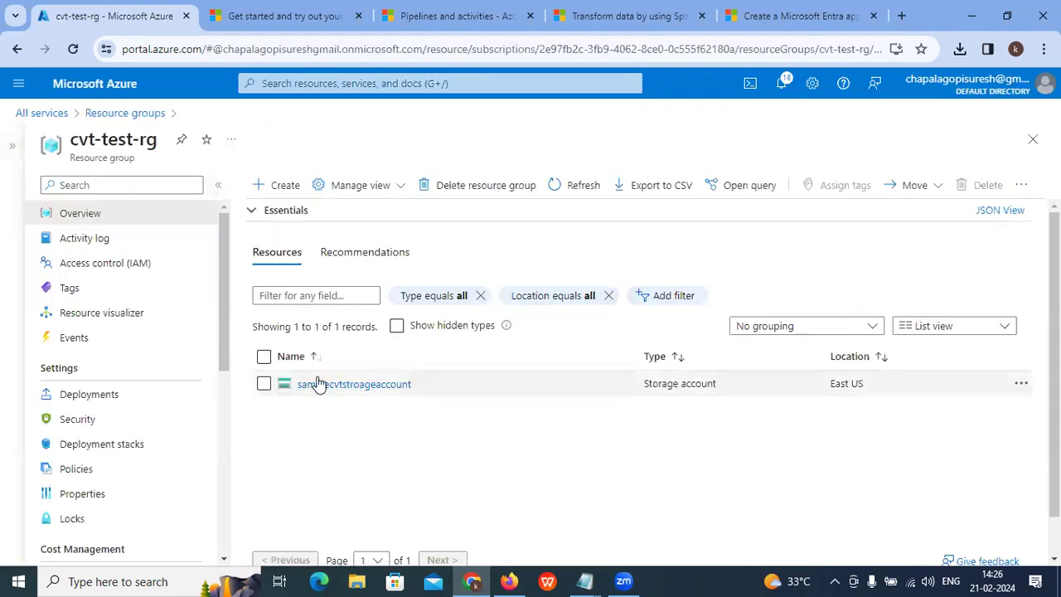
left_click(571, 198)
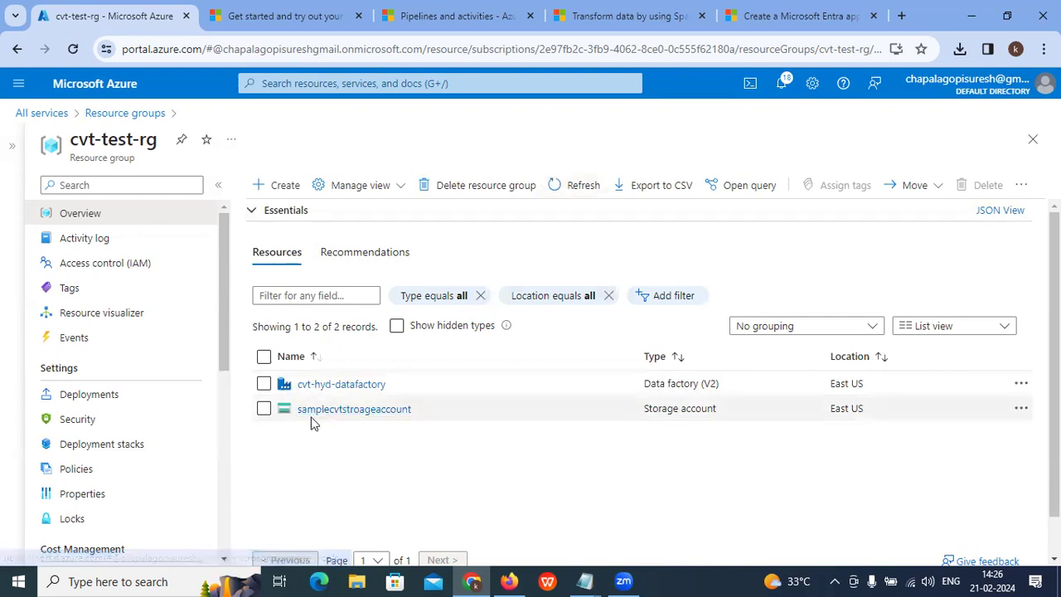
left_click_drag(266, 325, 369, 330)
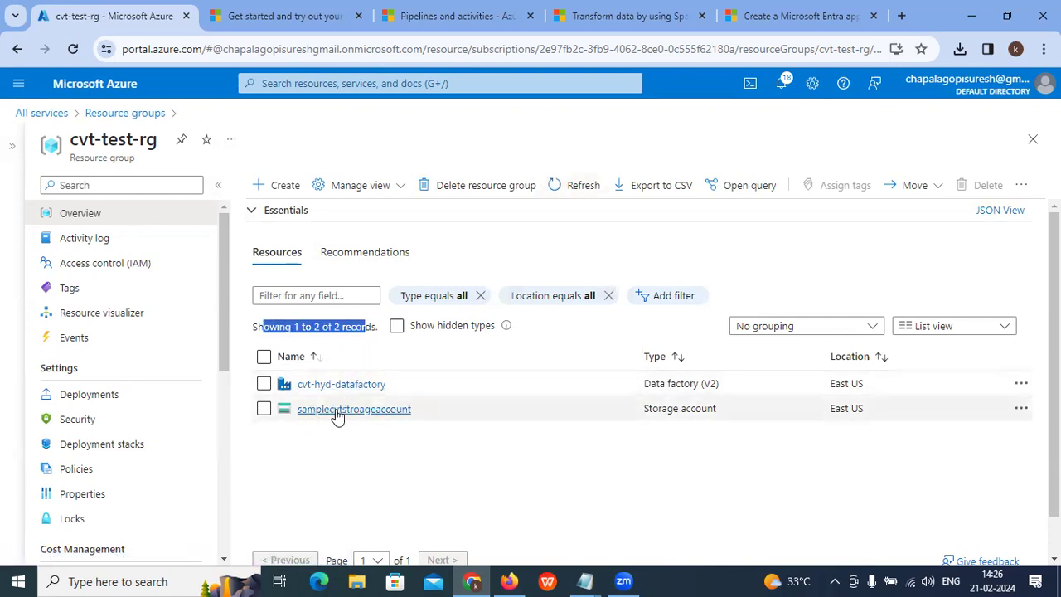
Step: Open the cvt-hyd-datafactory overview and scroll back to the Azure Data Factory Studio banner
left_click(324, 387)
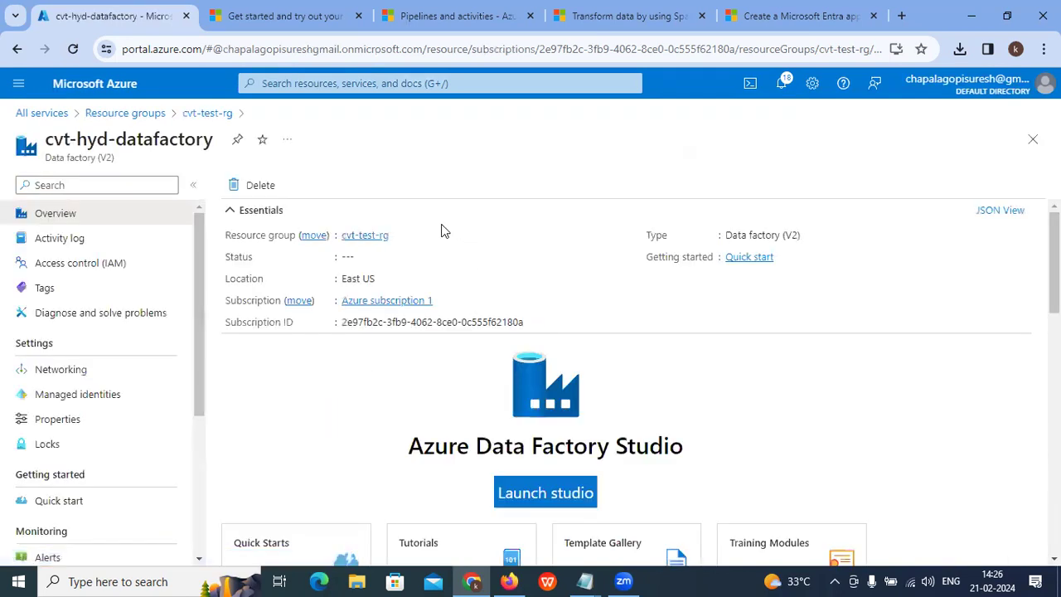
left_click(192, 187)
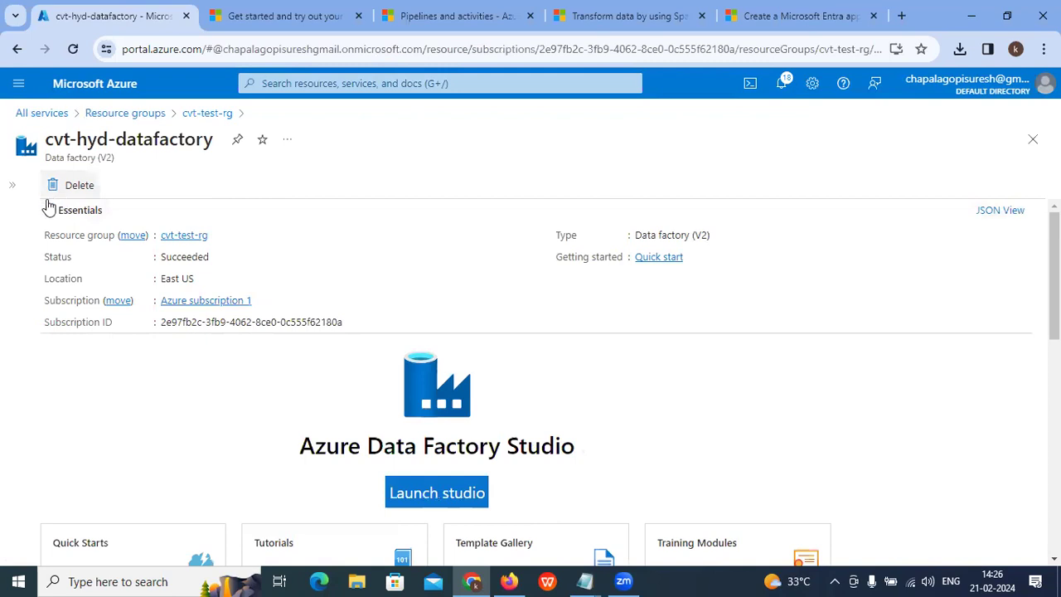
left_click(12, 186)
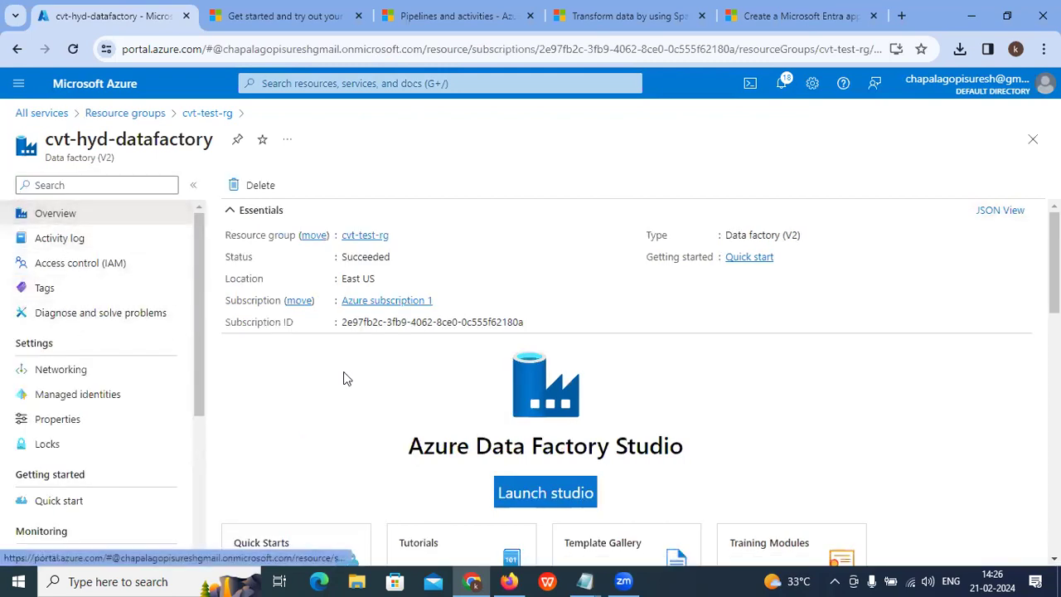
scroll(345, 375, "down", 5)
scroll(344, 387, "up", 3)
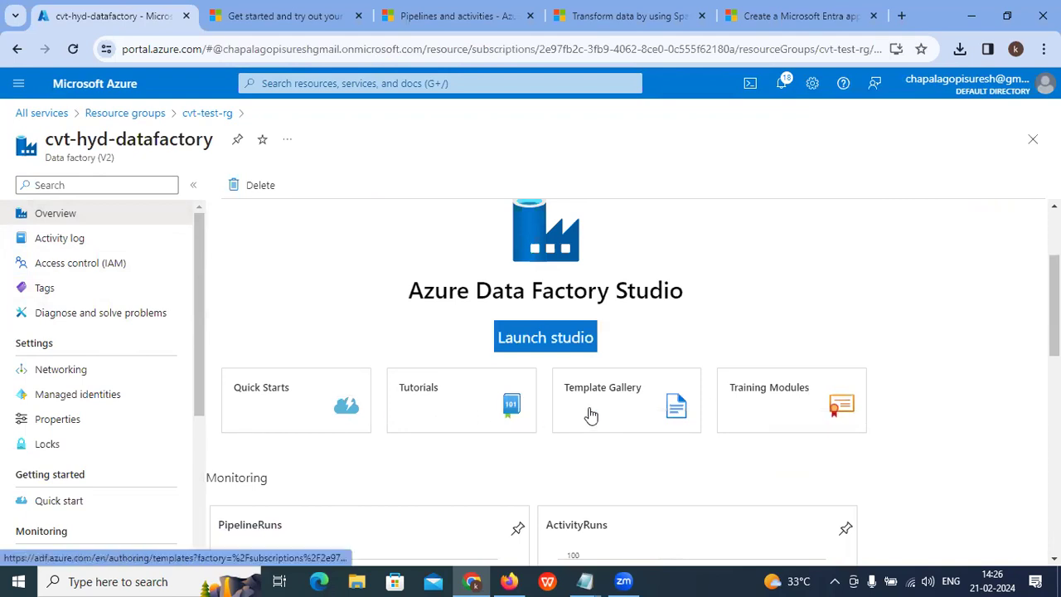
scroll(804, 408, "down", 1)
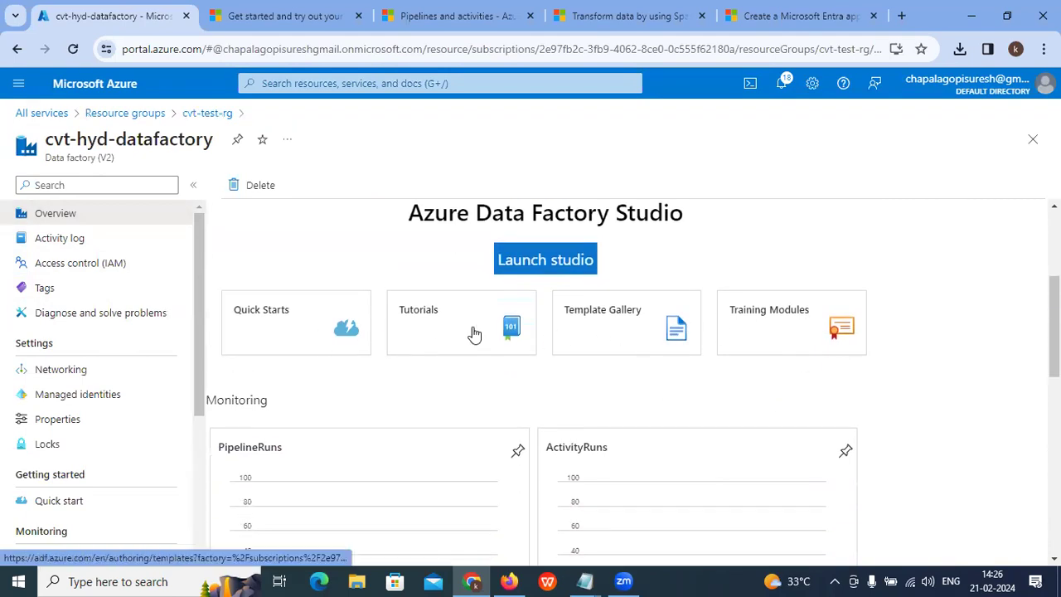
scroll(559, 355, "down", 4)
scroll(8, 391, "down", 3)
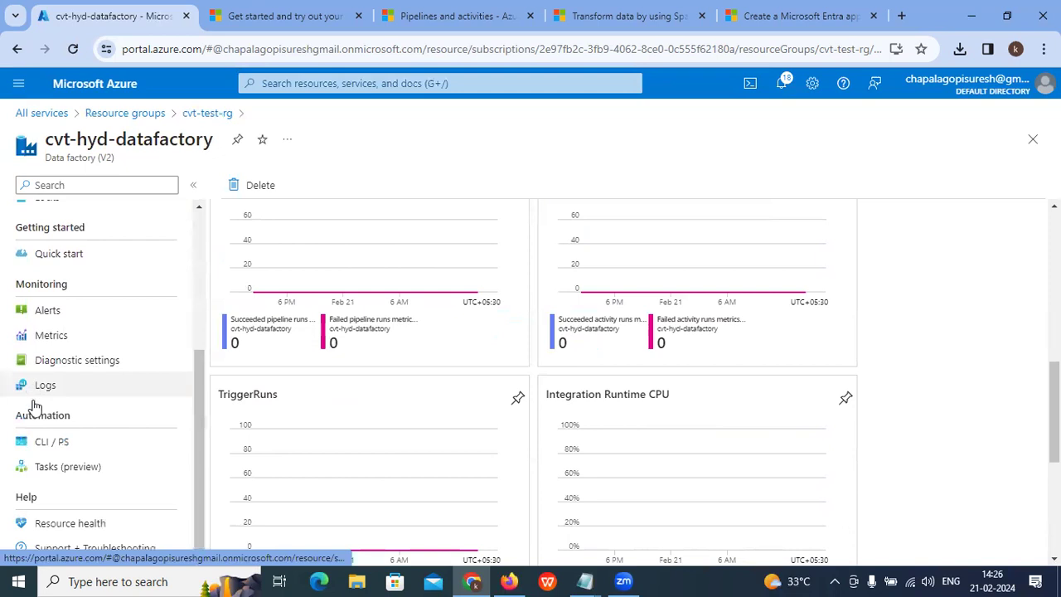
scroll(40, 466, "up", 3)
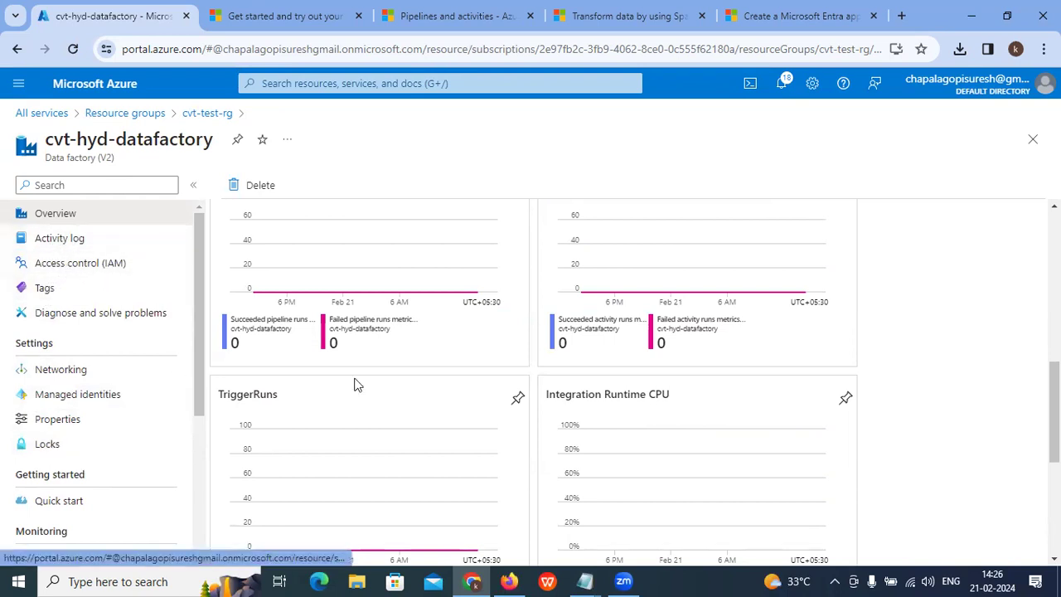
scroll(355, 384, "up", 7)
scroll(404, 384, "down", 3)
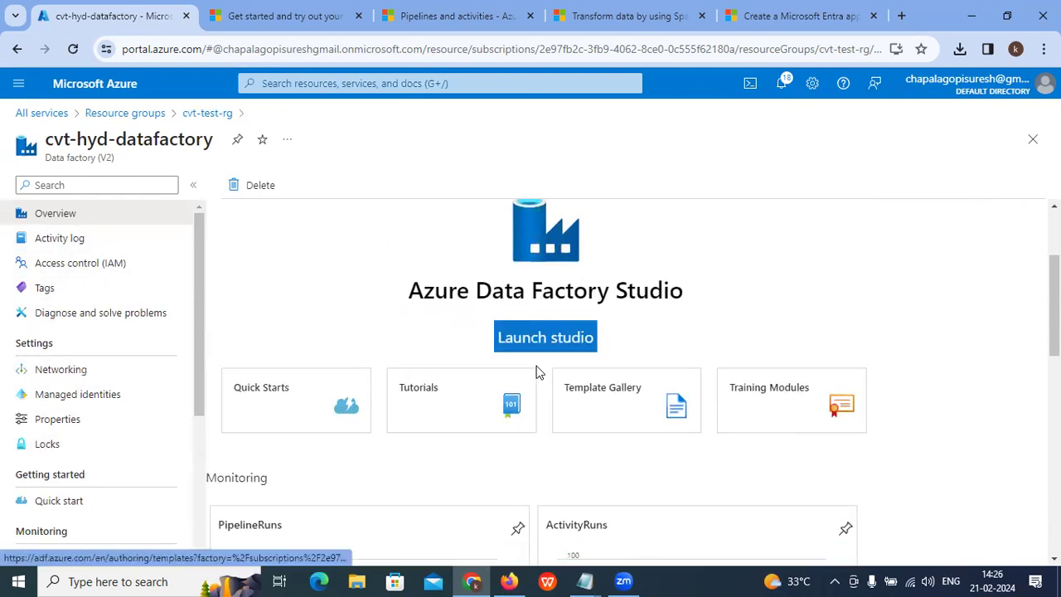
Step: Launch Data Factory Studio, read the tutorial's Azure Storage linked service notes, then return to Studio
left_click(531, 340)
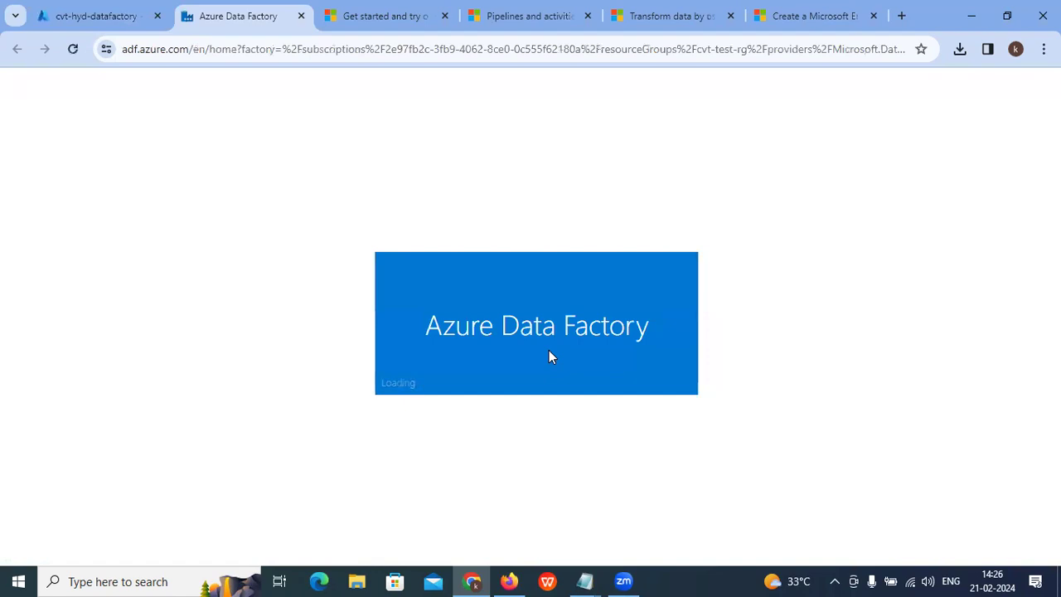
left_click(638, 11)
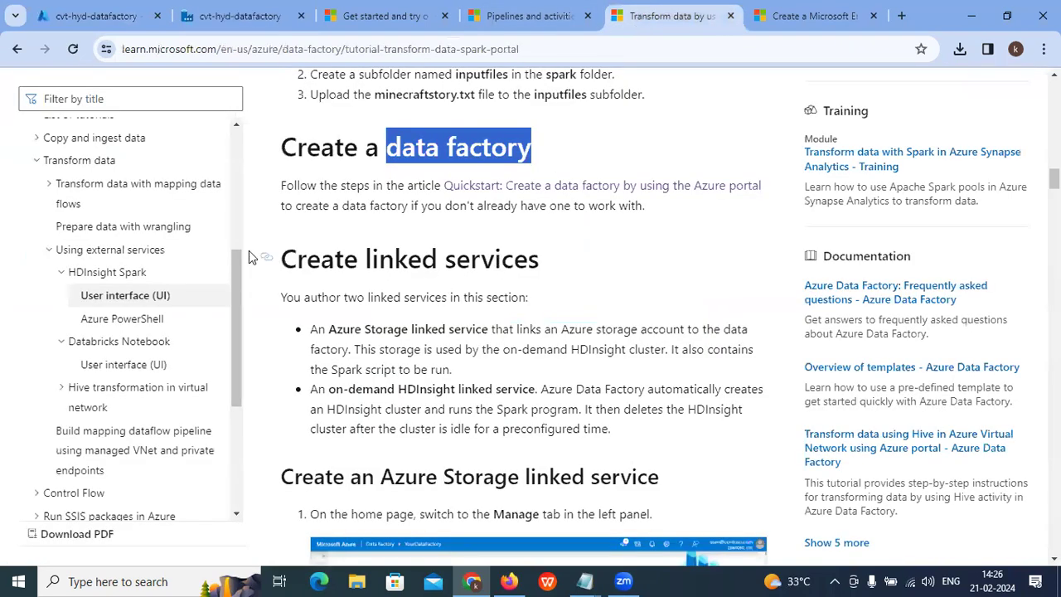
left_click_drag(292, 259, 501, 258)
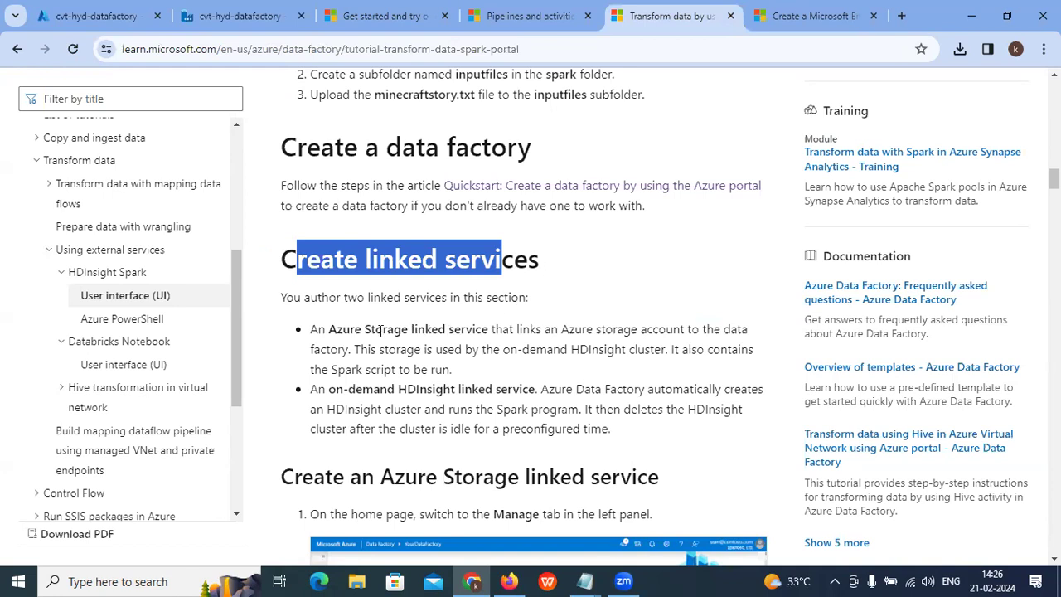
left_click_drag(307, 332, 478, 330)
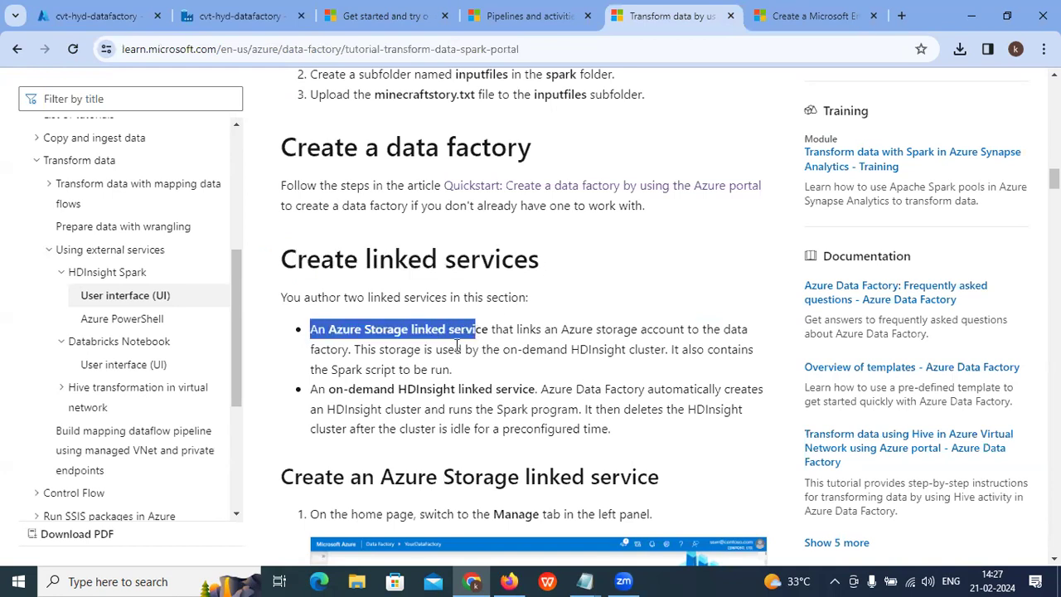
scroll(457, 347, "down", 1)
scroll(457, 347, "up", 1)
left_click(221, 10)
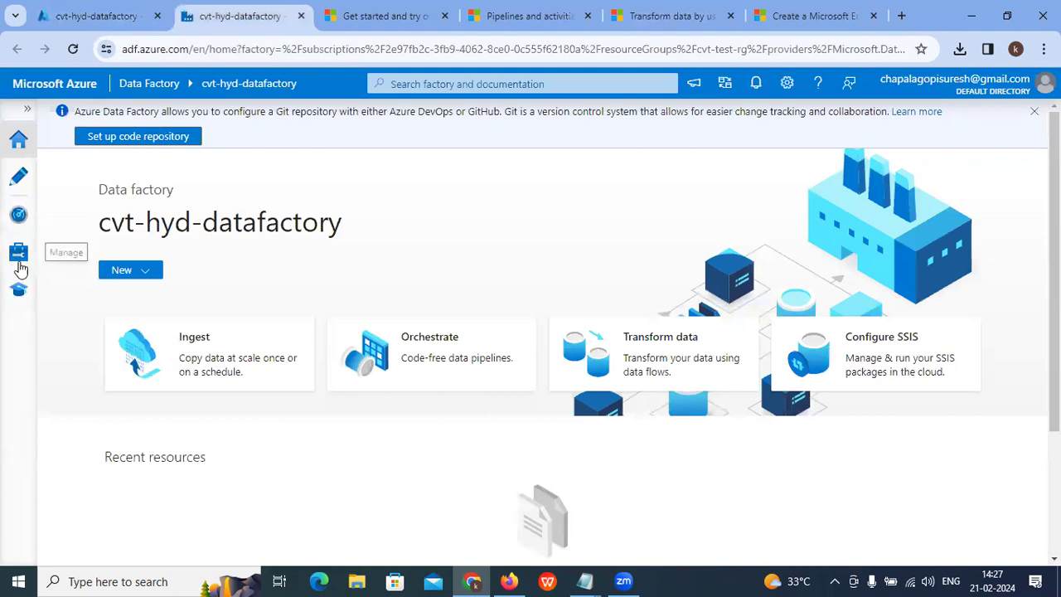
Step: Start a new Azure Blob Storage linked service under Manage > Linked services
left_click(20, 257)
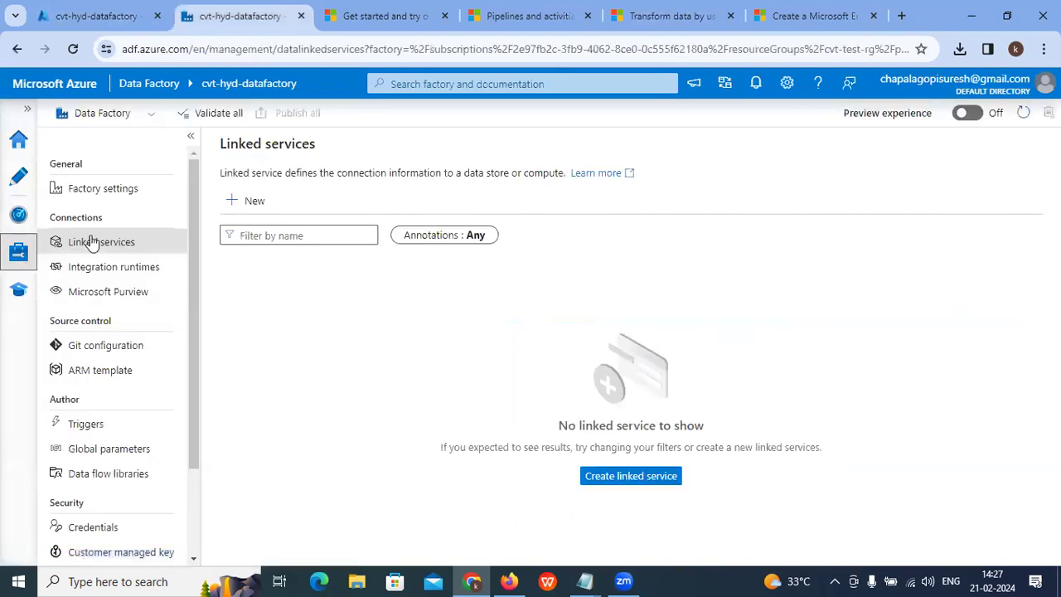
left_click(255, 203)
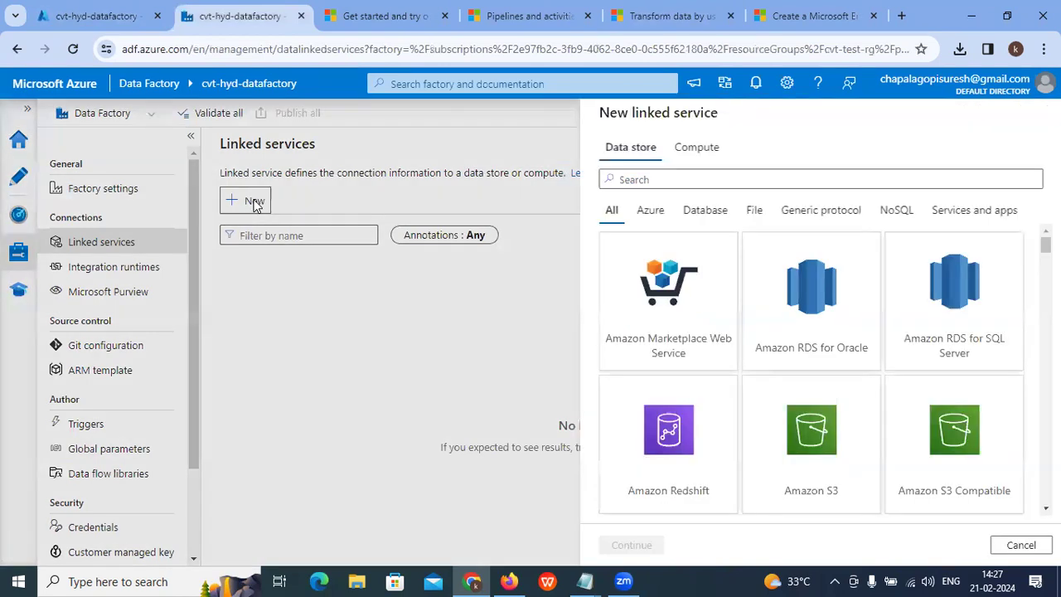
left_click(640, 211)
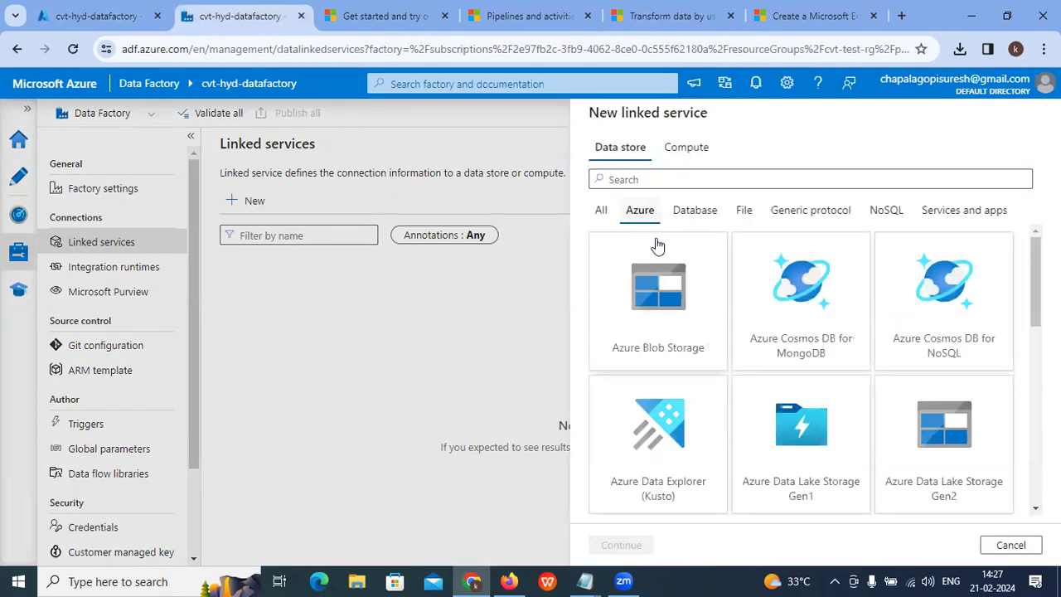
left_click(646, 305)
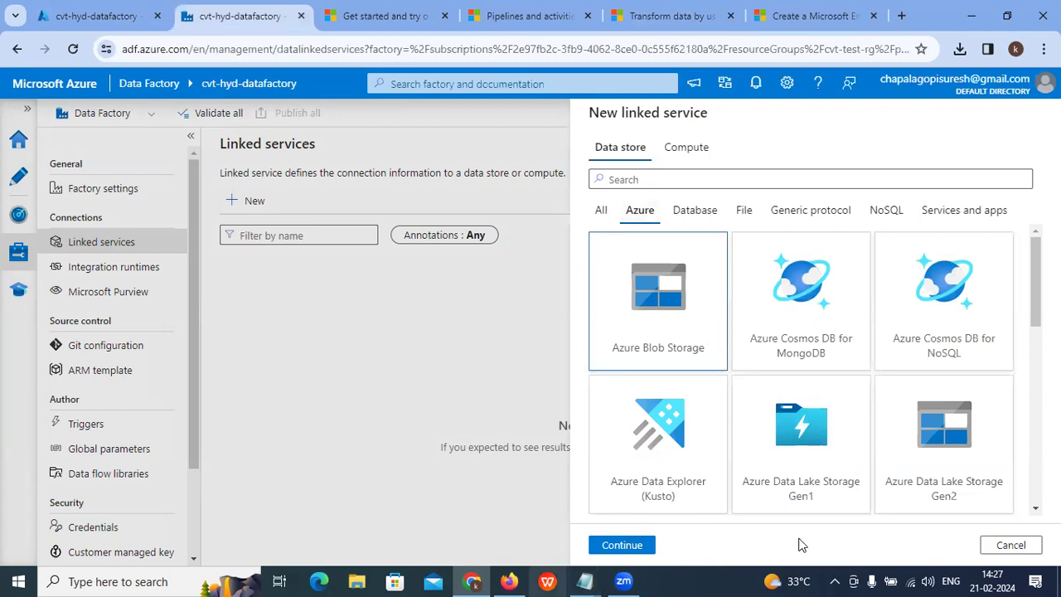
left_click(622, 544)
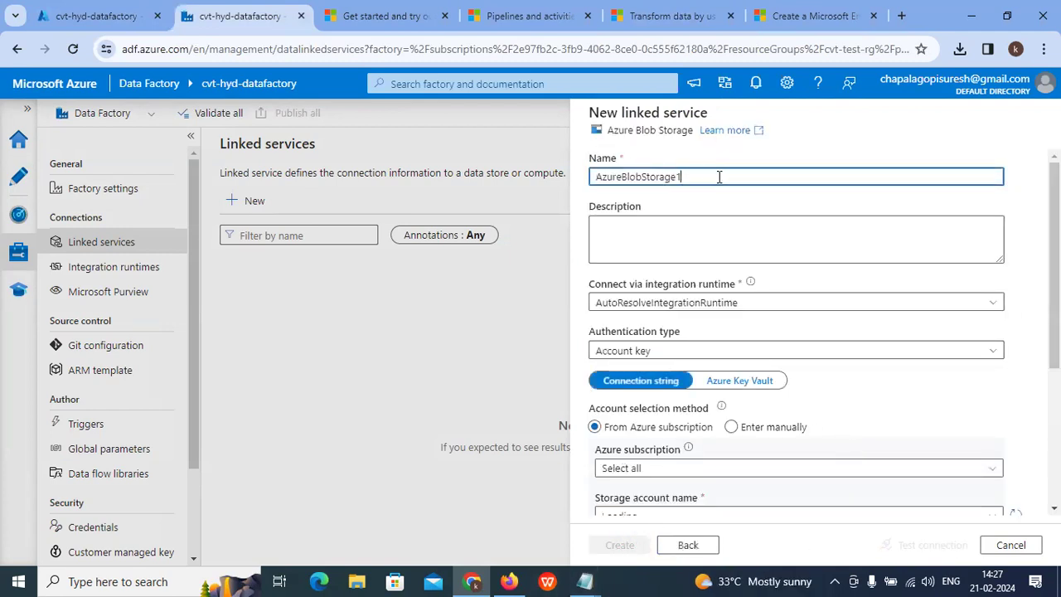
Step: Connect AzureBlobStorage1 to Azure subscription 1 and storage account samplecvtstroageaccount
left_click_drag(602, 177, 595, 177)
left_click(703, 240)
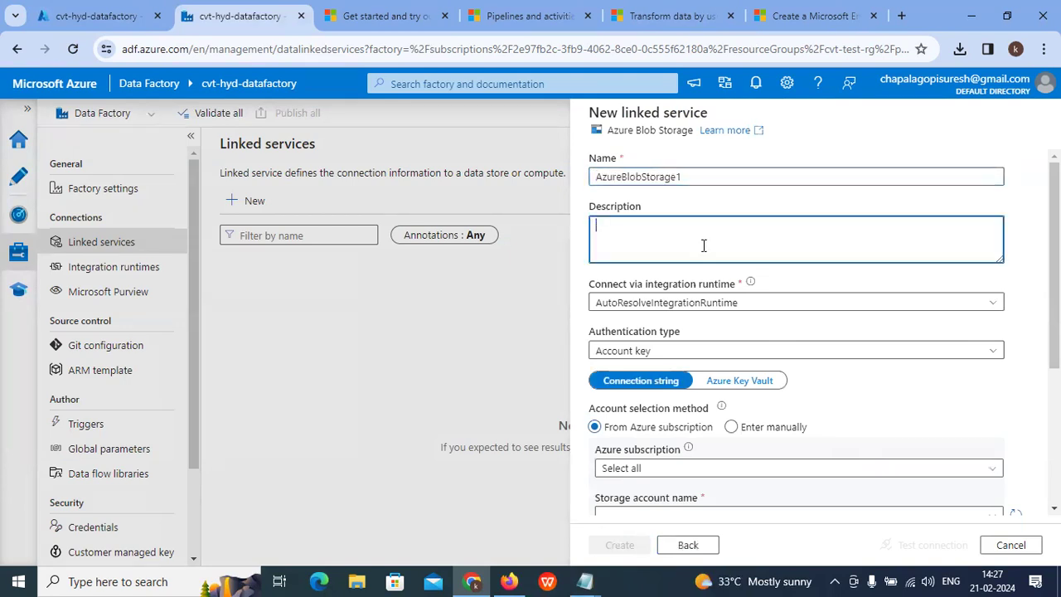
left_click(404, 381)
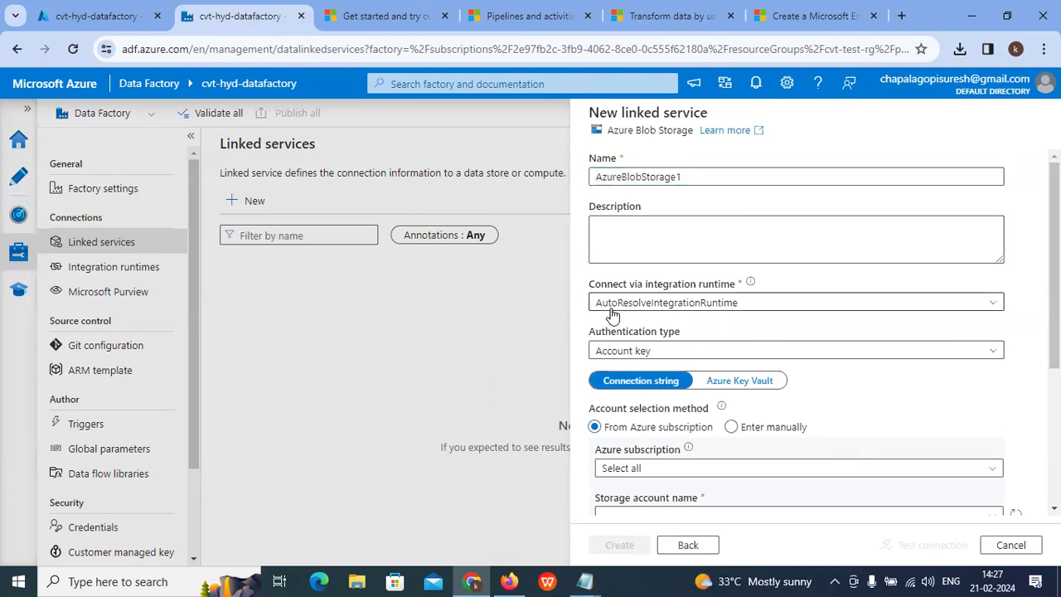
scroll(675, 383, "down", 2)
left_click(675, 314)
left_click(734, 360)
left_click(669, 362)
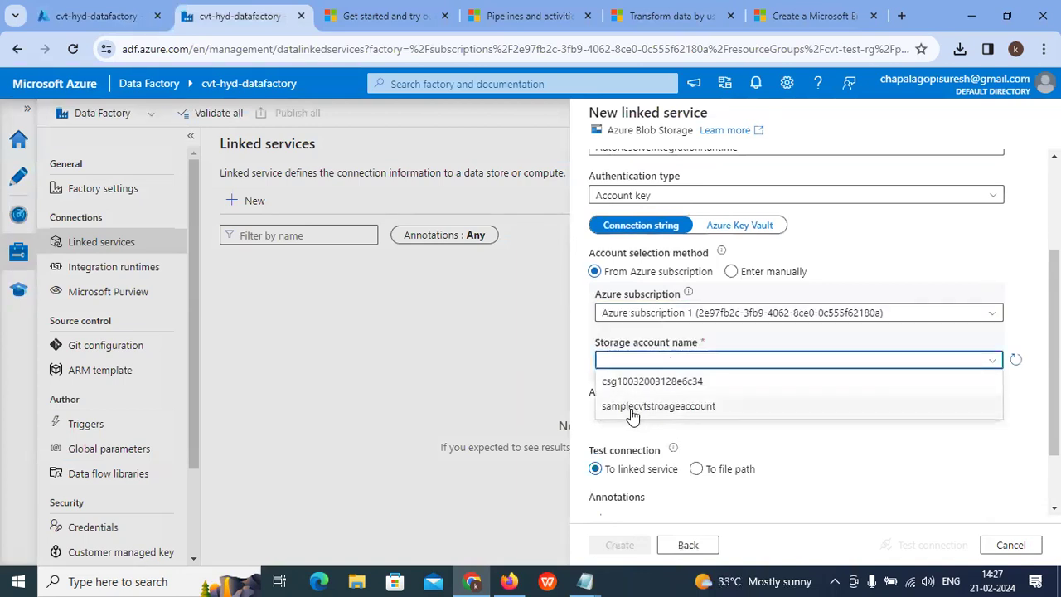
left_click(632, 408)
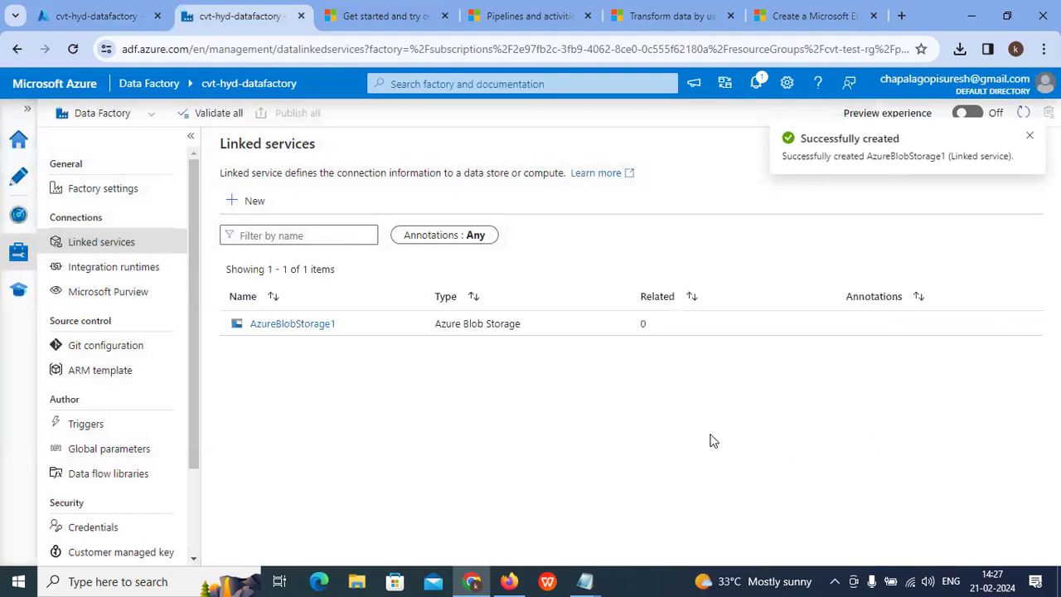
Step: Read the tutorial's on-demand HDInsight linked service bullet
left_click(653, 17)
scroll(440, 249, "down", 2)
left_click_drag(343, 236, 564, 235)
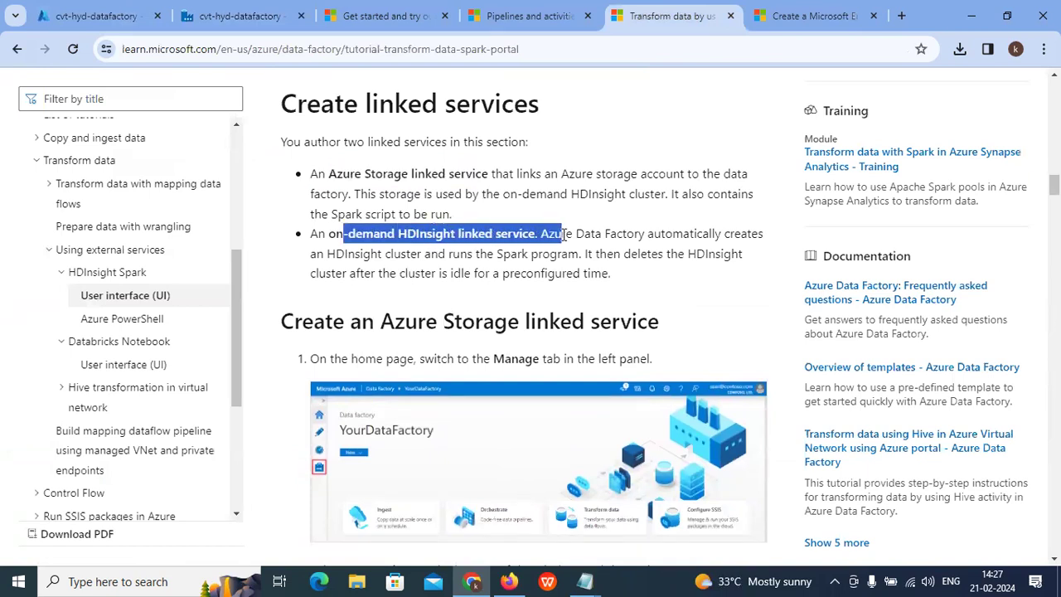
scroll(564, 235, "down", 1)
Step: Begin a new Azure HDInsight compute linked service from the Linked services list, then return to the Spark tutorial
left_click(236, 17)
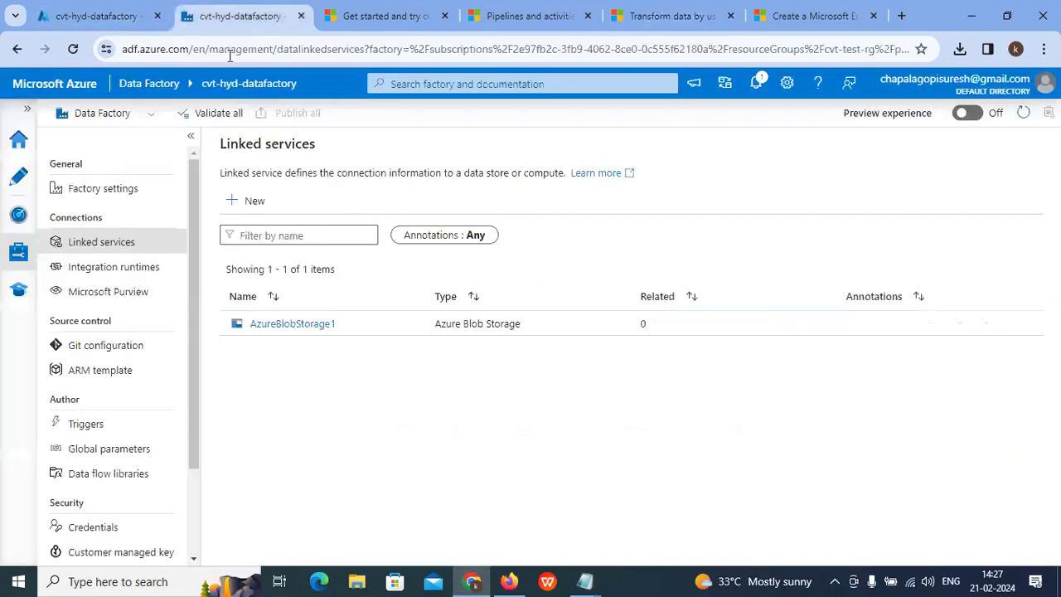
left_click(254, 202)
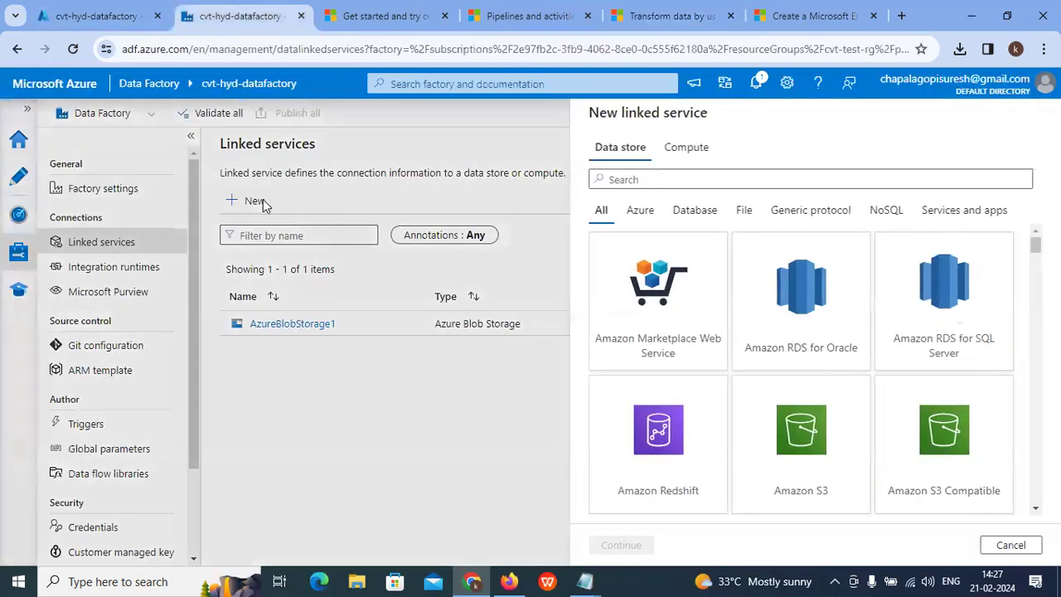
left_click(677, 151)
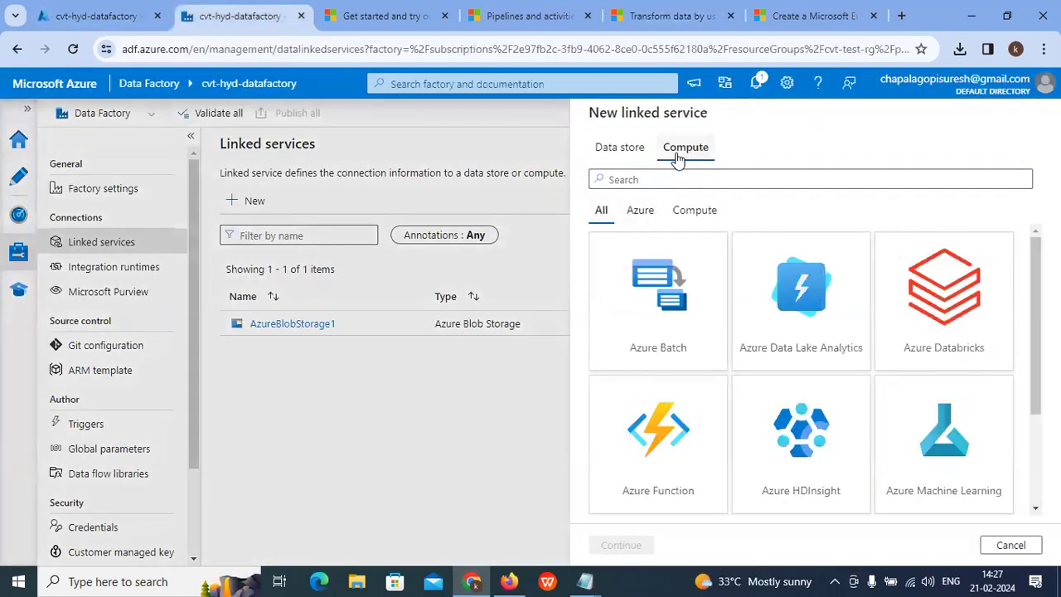
scroll(796, 340, "down", 1)
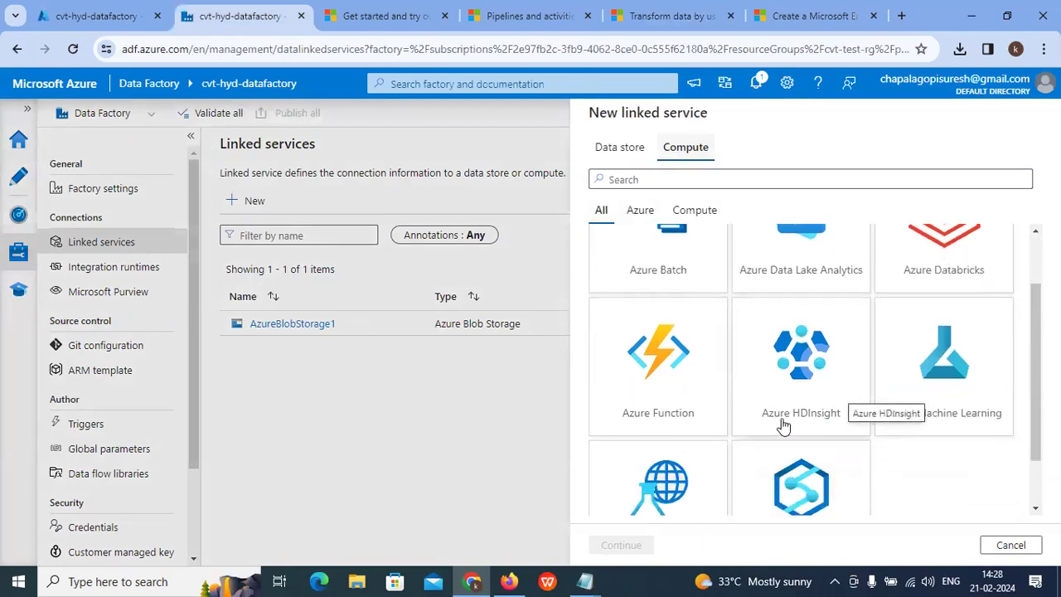
left_click(825, 372)
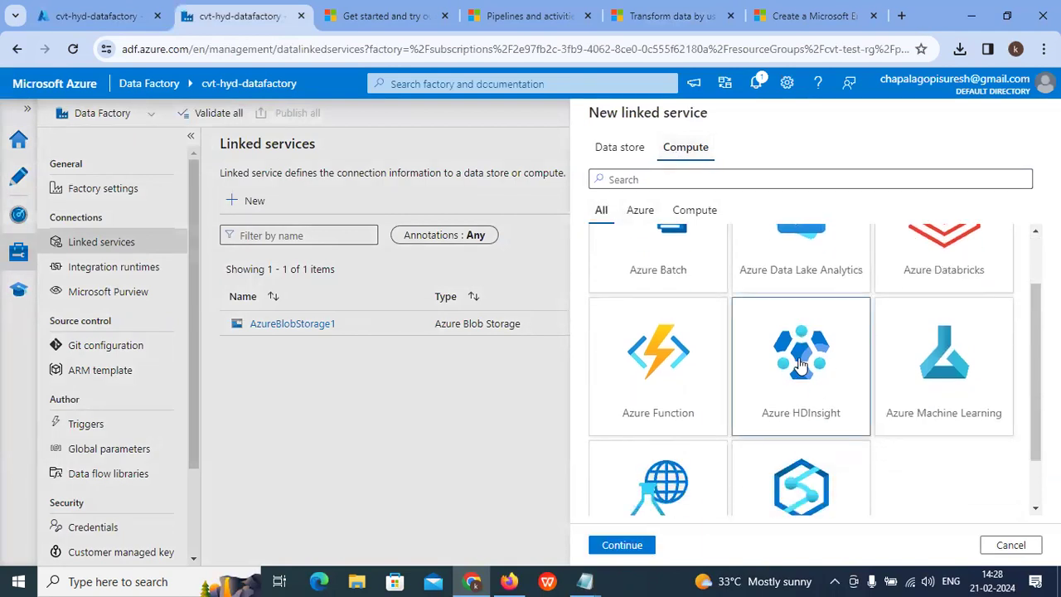
scroll(820, 369, "down", 1)
left_click(622, 545)
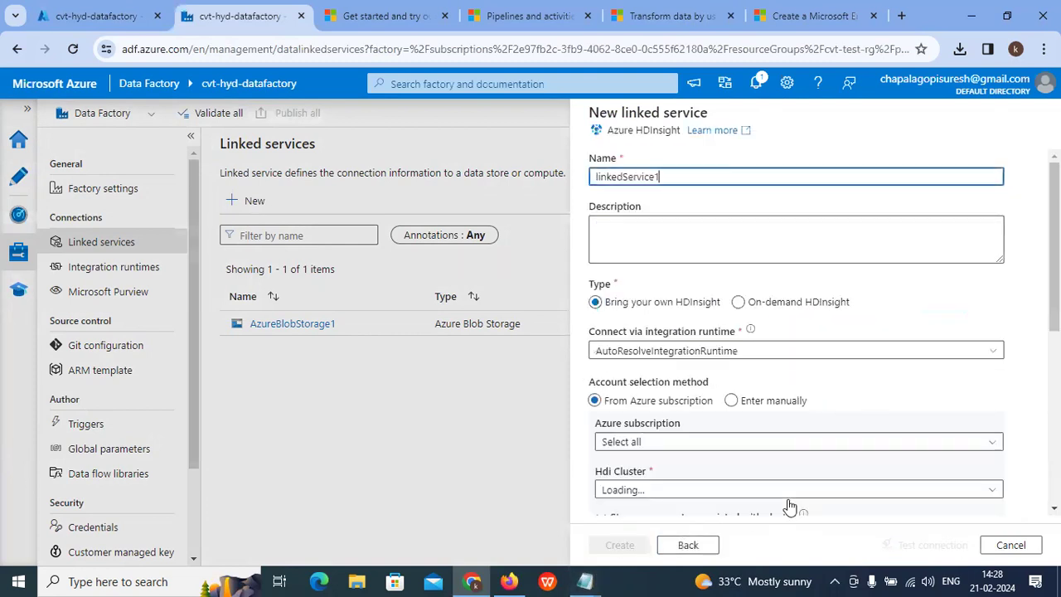
left_click(663, 16)
scroll(567, 317, "down", 2)
Step: Scroll the tutorial to the on-demand HDInsight steps and highlight step 2's compute selection instruction
scroll(567, 317, "down", 2)
scroll(567, 317, "up", 5)
scroll(567, 317, "down", 11)
scroll(567, 316, "down", 8)
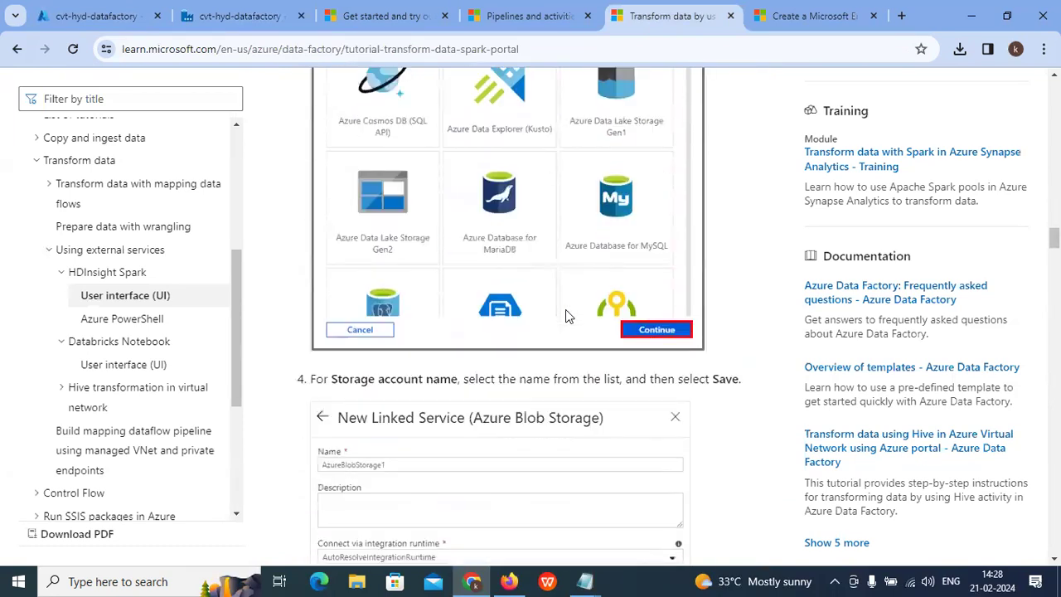
scroll(464, 279, "down", 9)
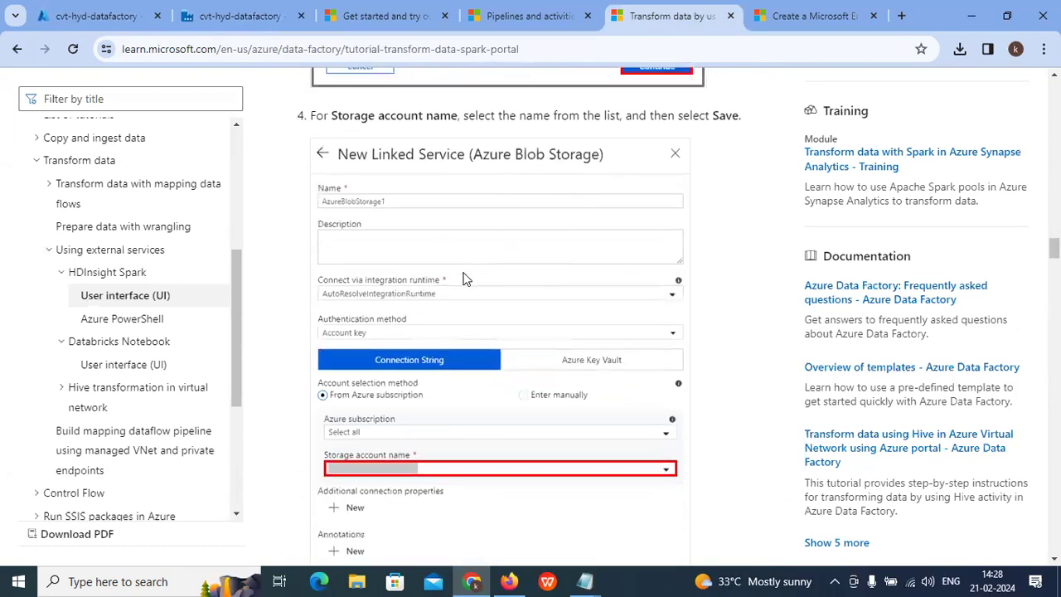
scroll(463, 279, "up", 1)
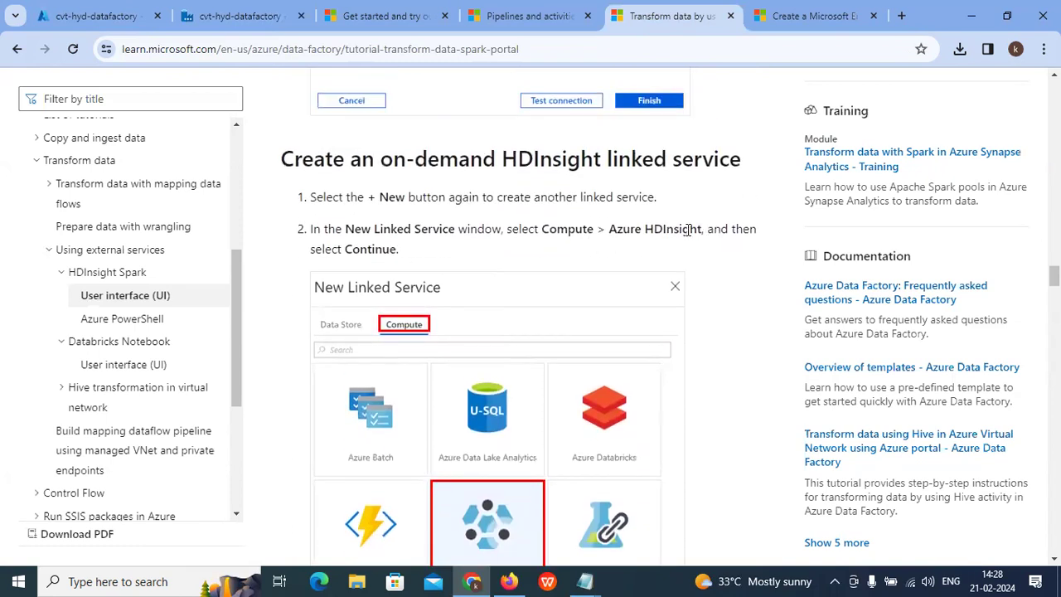
left_click_drag(390, 227, 603, 227)
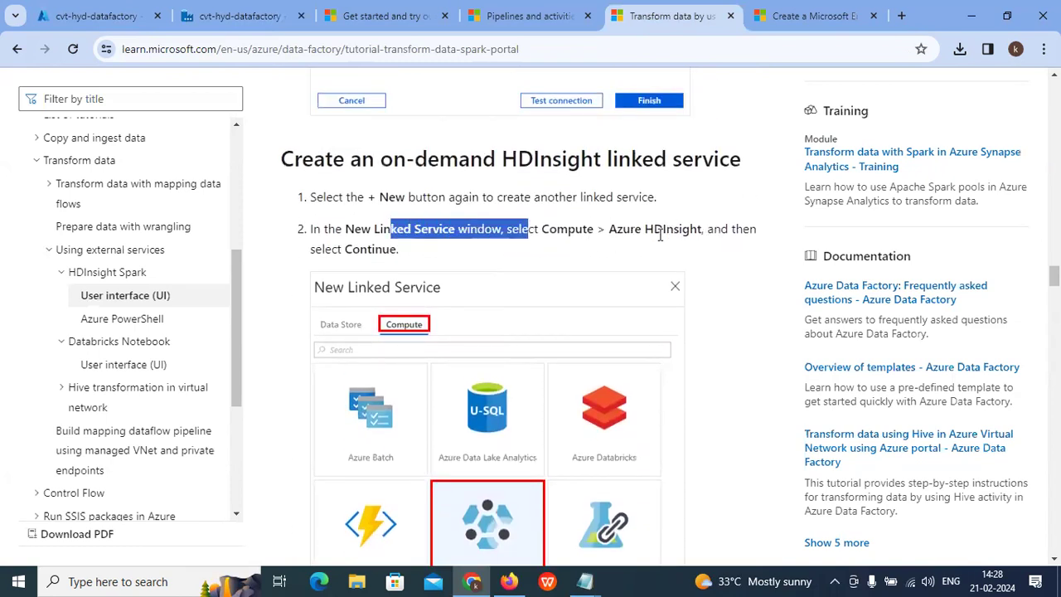
scroll(509, 249, "down", 8)
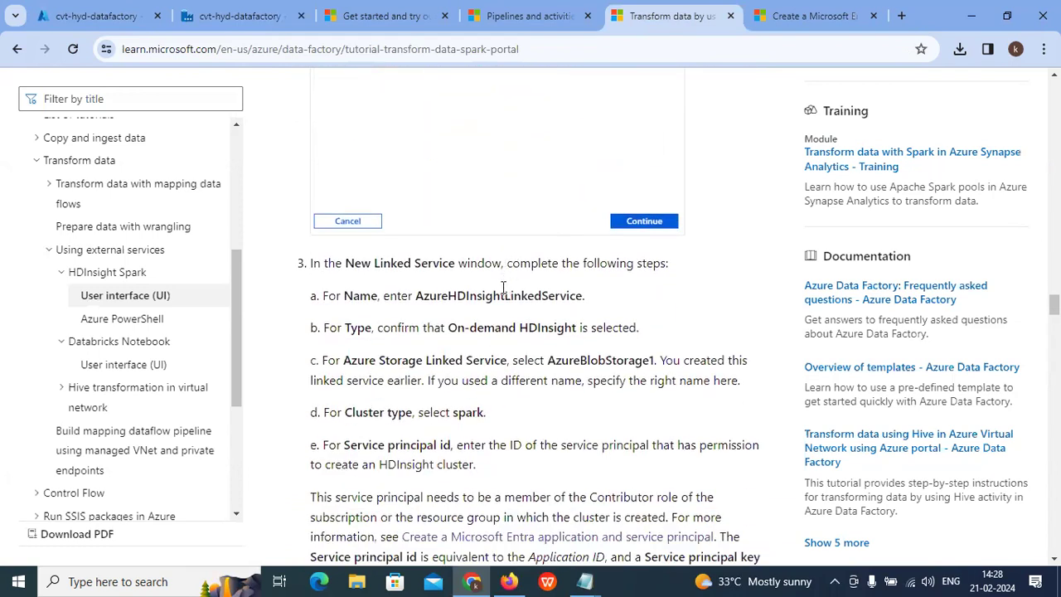
Step: Copy the suggested name AzureHDInsightLinkedService from step 3a and return to Studio
left_click_drag(580, 295, 421, 300)
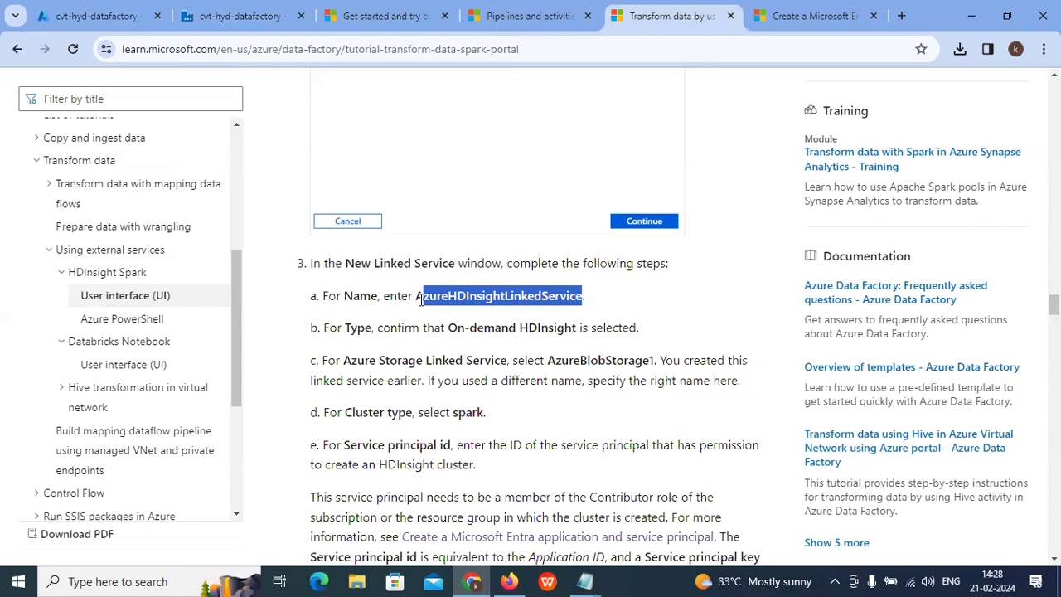
right_click(454, 299)
left_click(478, 310)
left_click(236, 16)
Step: Rename the linked service from linkedService1 to AzureHDInsightLinkedService
double_click(724, 180)
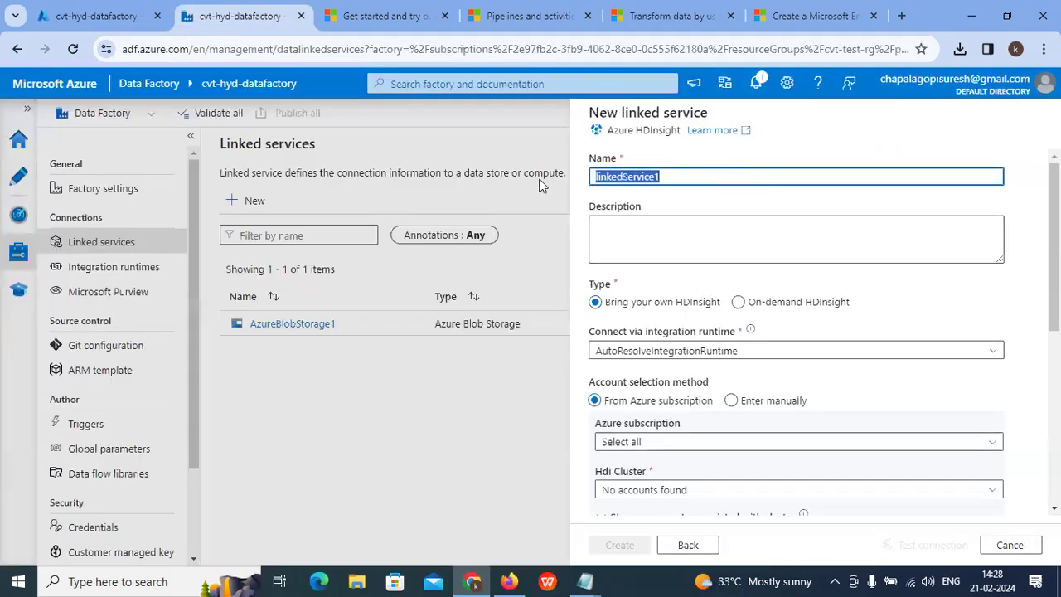
key("ctrl+v")
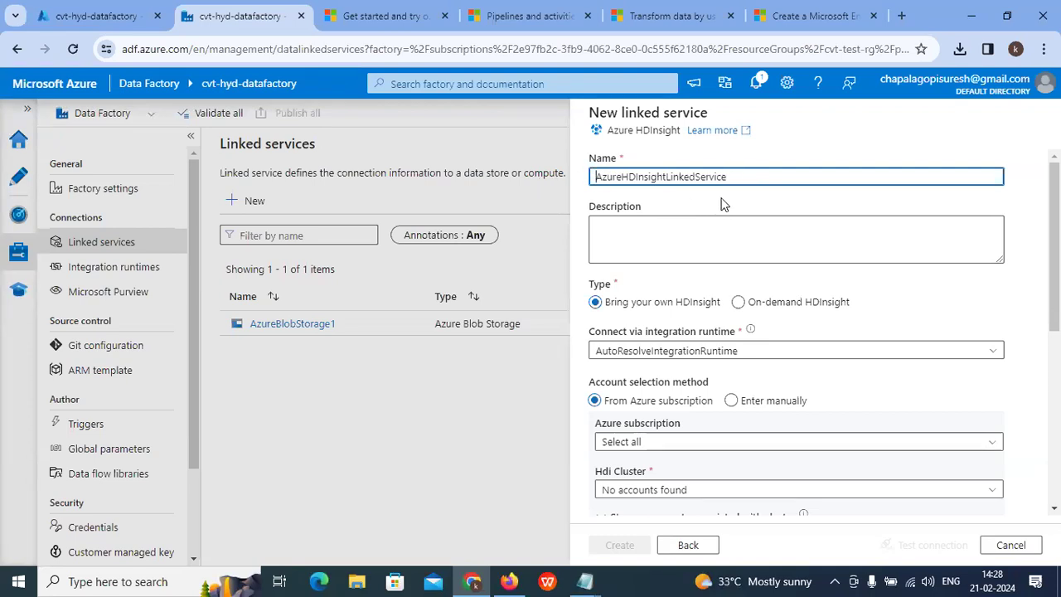
scroll(638, 298, "down", 2)
scroll(684, 365, "up", 1)
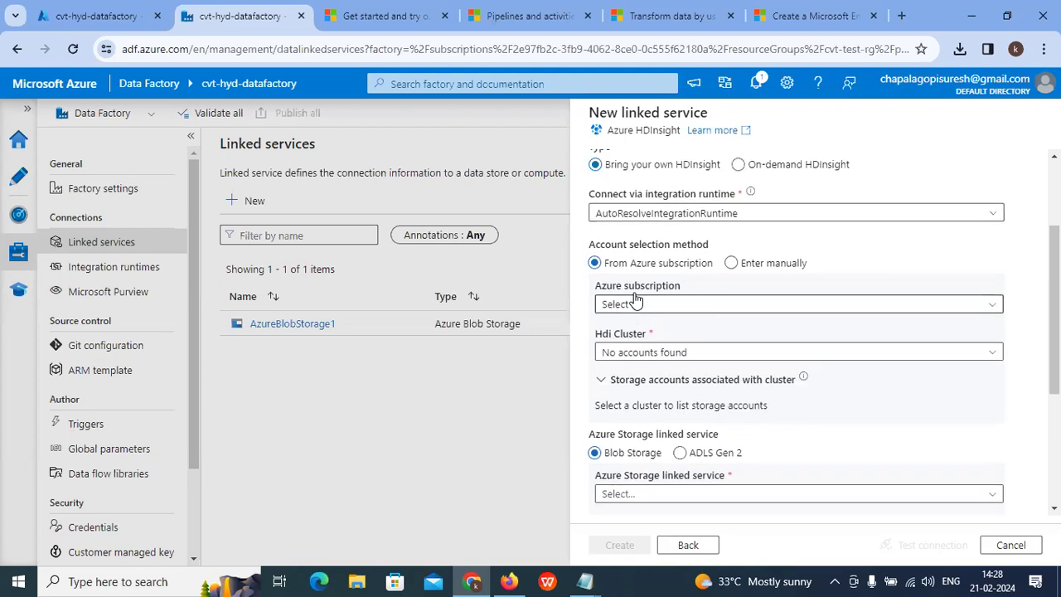
Step: Select Azure subscription 1 and AzureBlobStorage1 as the storage linked service
left_click(684, 365)
left_click(670, 408)
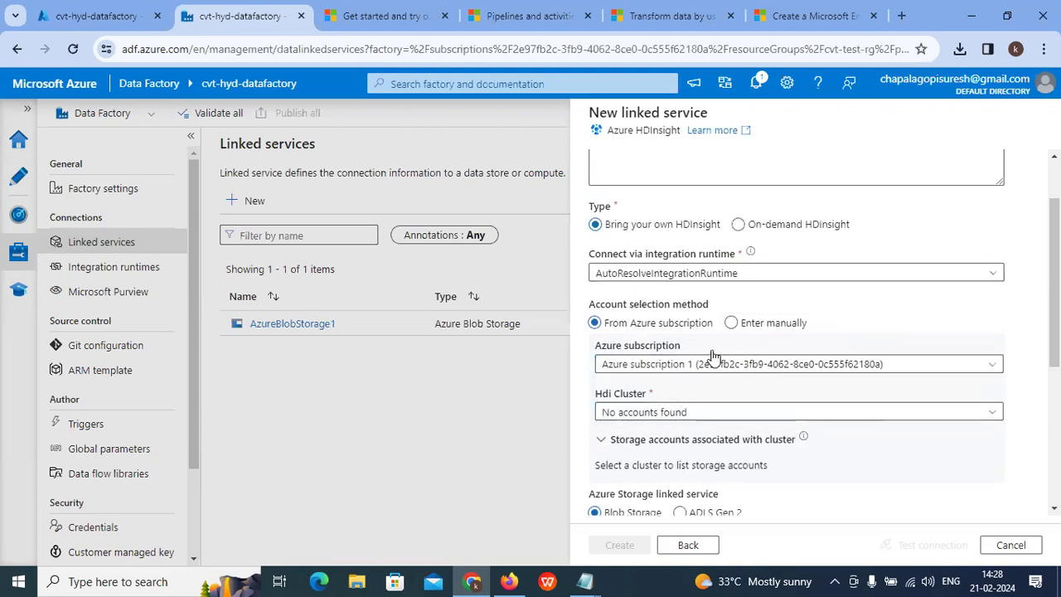
scroll(713, 356, "down", 1)
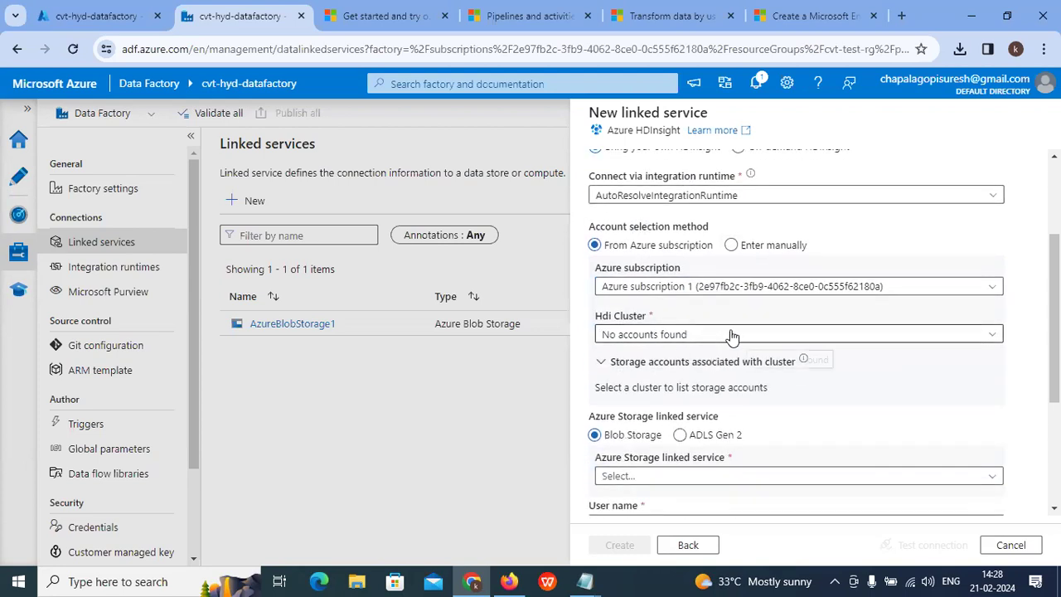
scroll(663, 348, "down", 2)
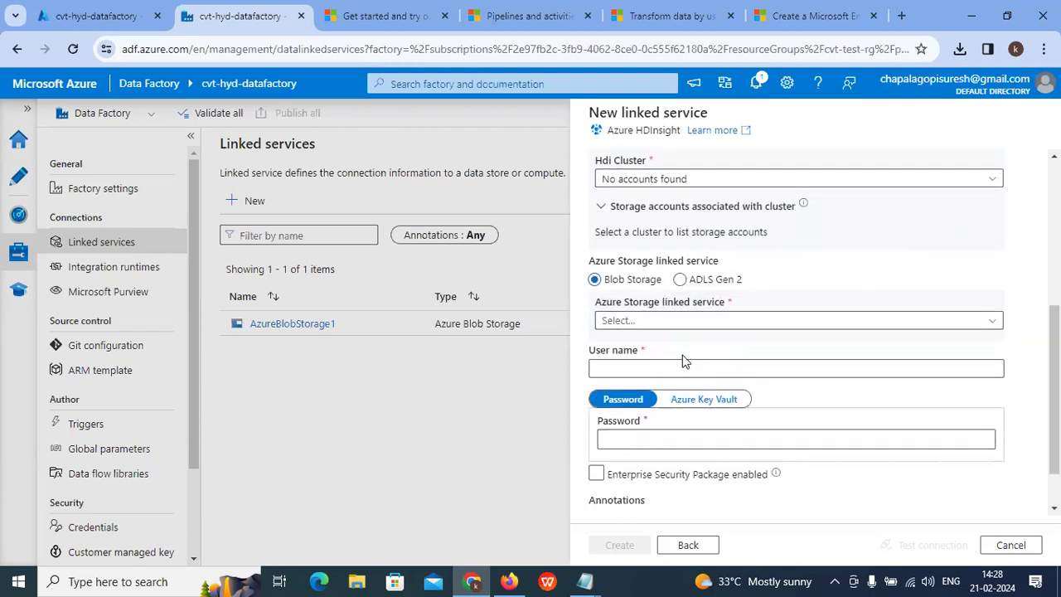
left_click(675, 321)
left_click(654, 395)
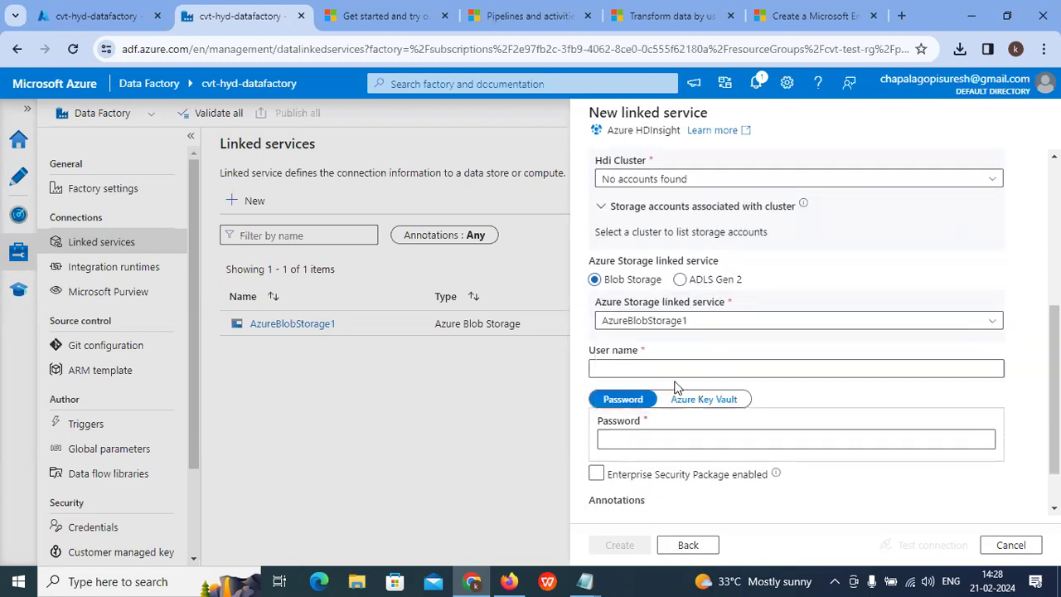
scroll(740, 347, "down", 1)
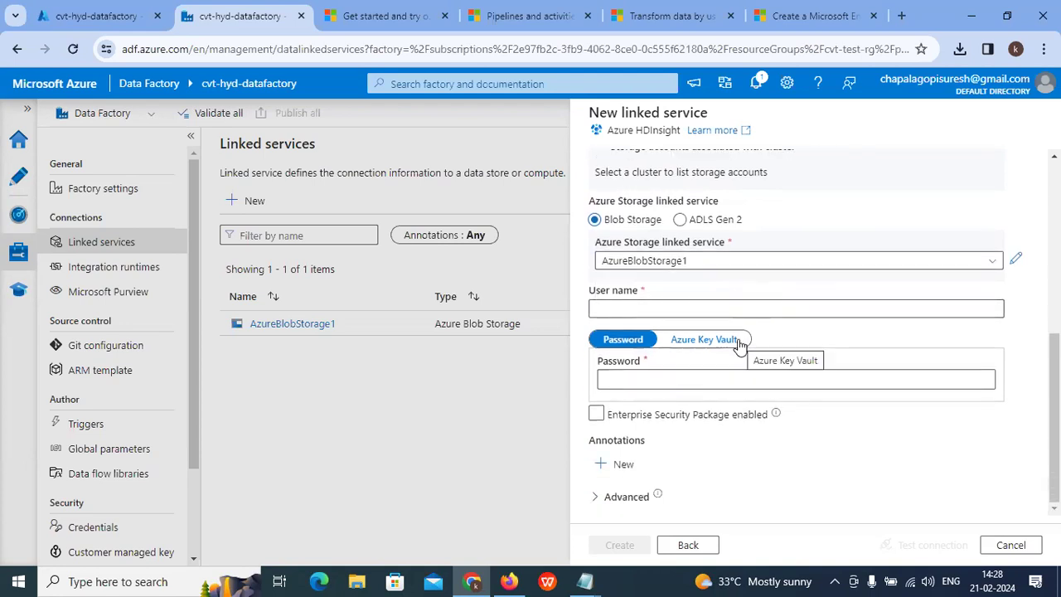
Step: Highlight the tutorial's step 3 values: AzureBlobStorage1 storage, spark cluster type and On-demand HDInsight type
left_click(649, 17)
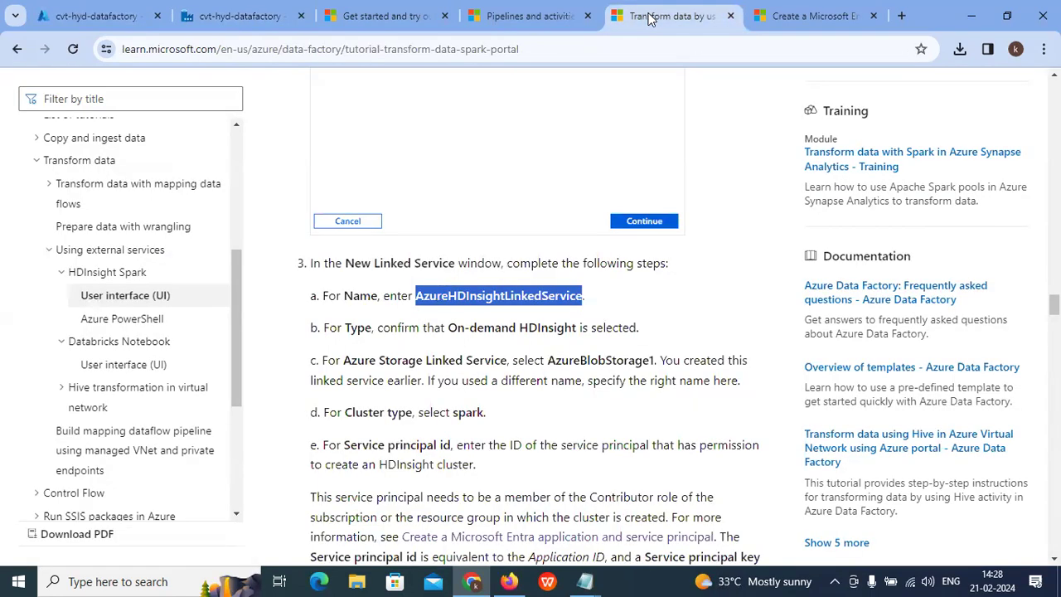
scroll(571, 297, "down", 1)
left_click_drag(541, 283, 659, 282)
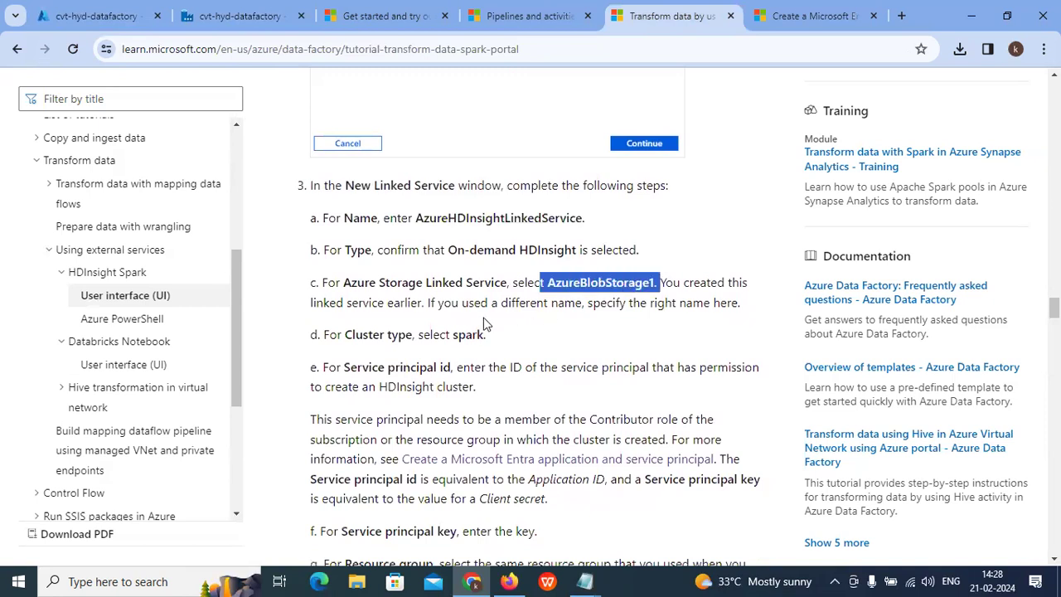
left_click_drag(345, 282, 488, 282)
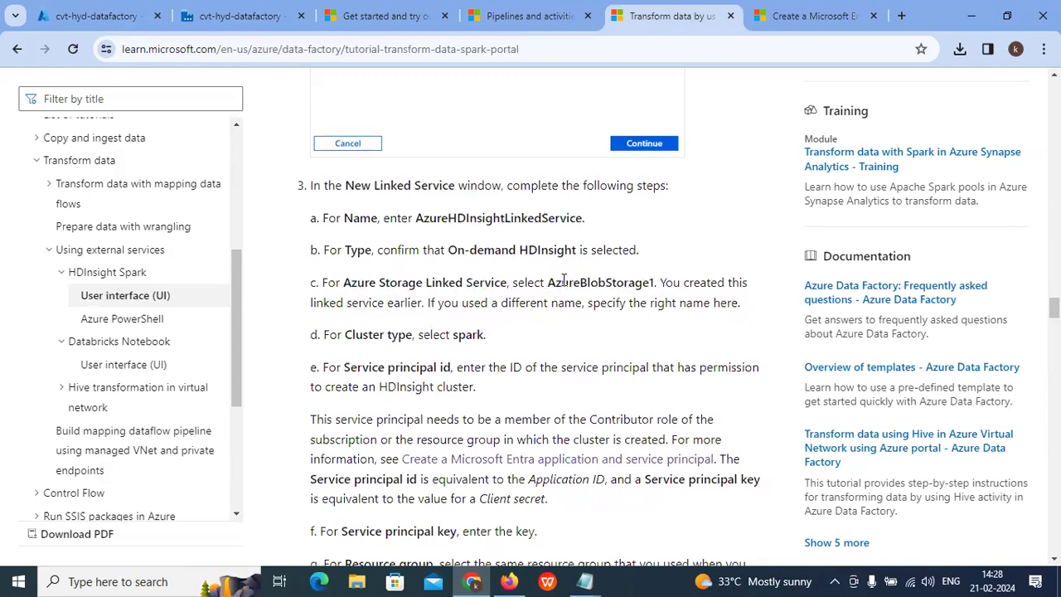
left_click_drag(561, 282, 693, 283)
left_click_drag(347, 334, 395, 334)
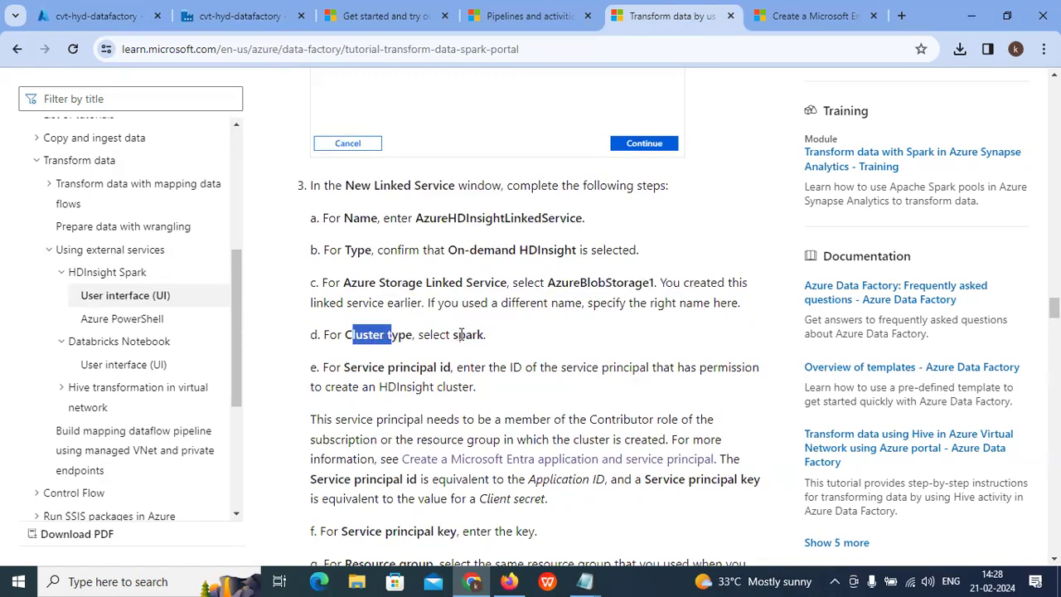
left_click_drag(472, 335, 509, 344)
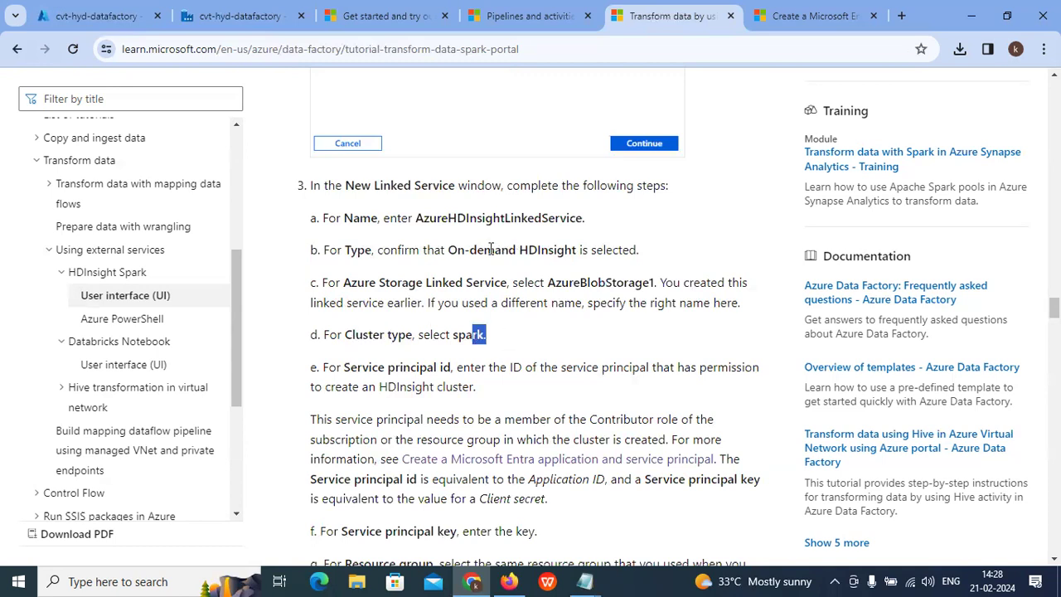
left_click_drag(476, 249, 590, 250)
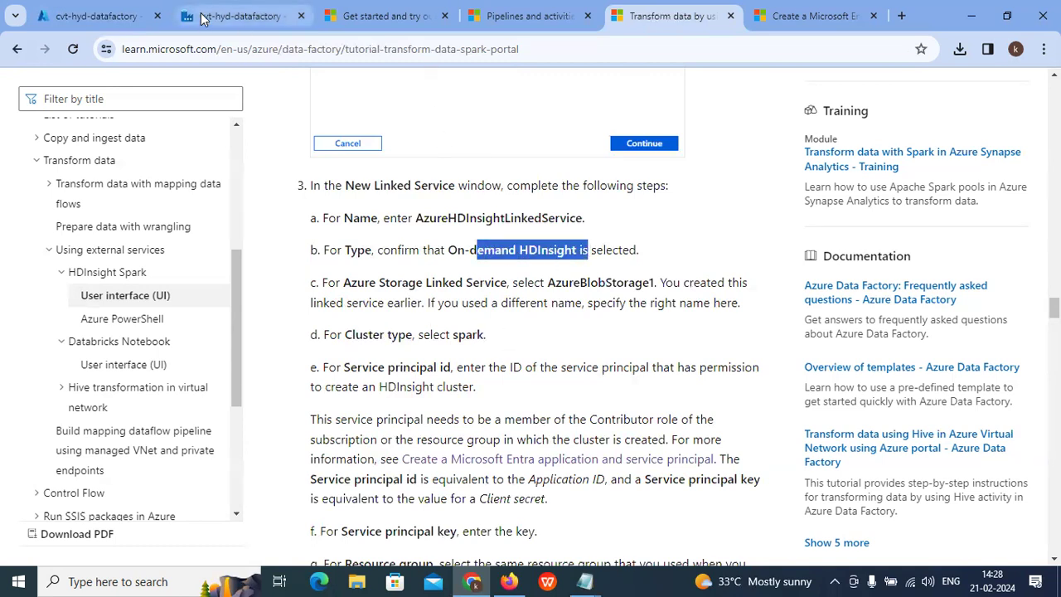
left_click(249, 15)
Step: Confirm the AzureHDInsightLinkedService name and switch the type to On-demand HDInsight
scroll(737, 283, "up", 3)
scroll(737, 282, "up", 2)
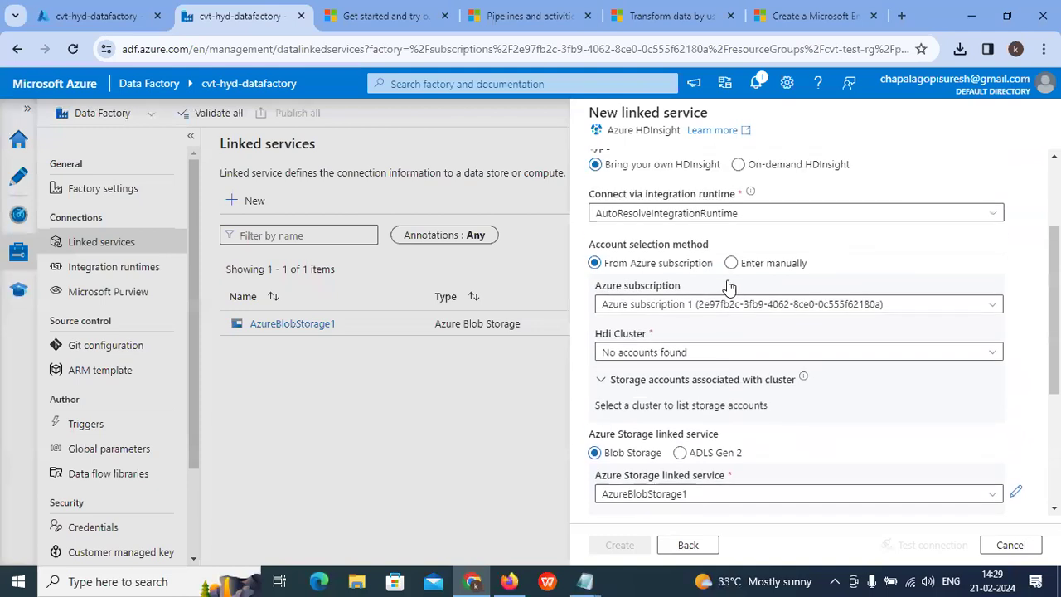
scroll(659, 282, "up", 3)
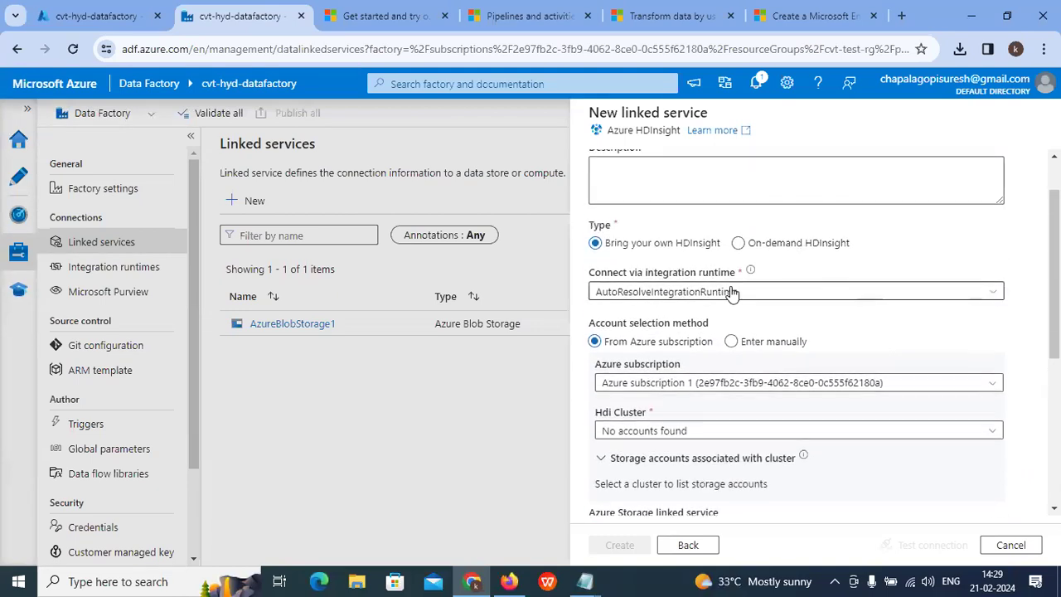
double_click(781, 177)
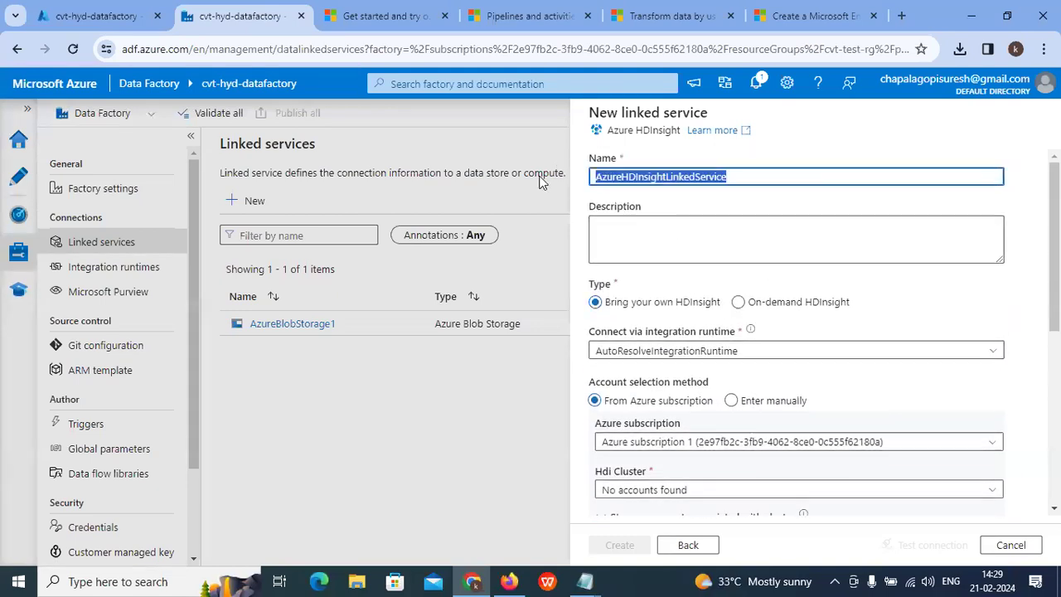
scroll(817, 277, "down", 1)
left_click(739, 227)
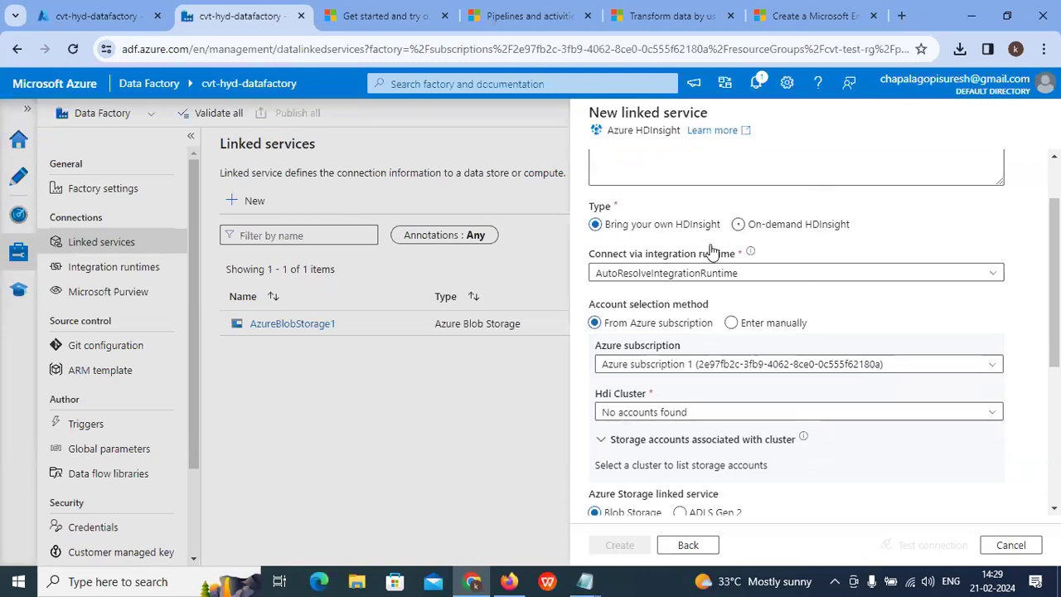
left_click(739, 225)
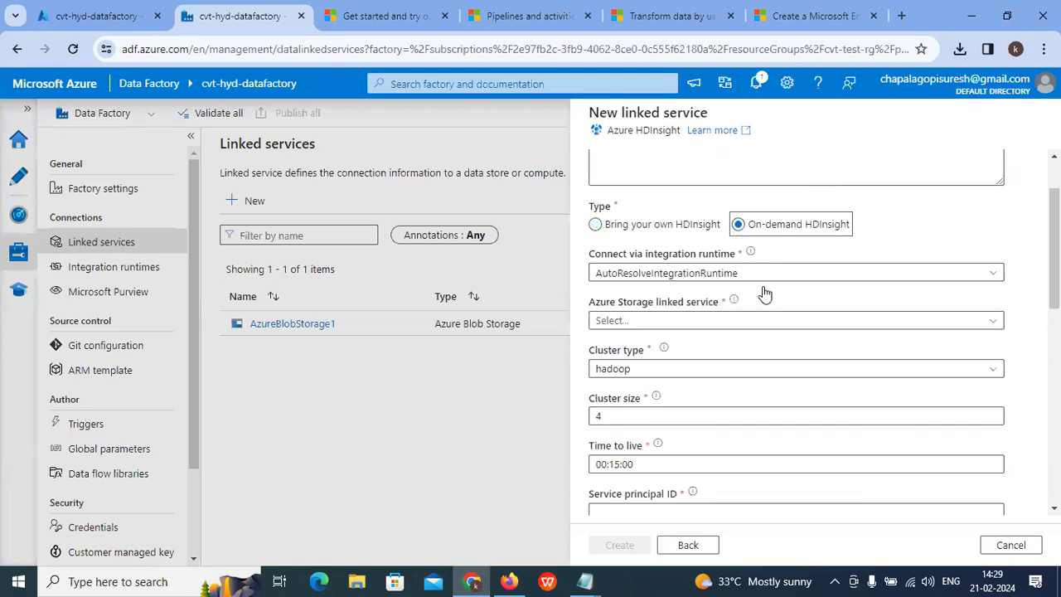
scroll(761, 290, "down", 1)
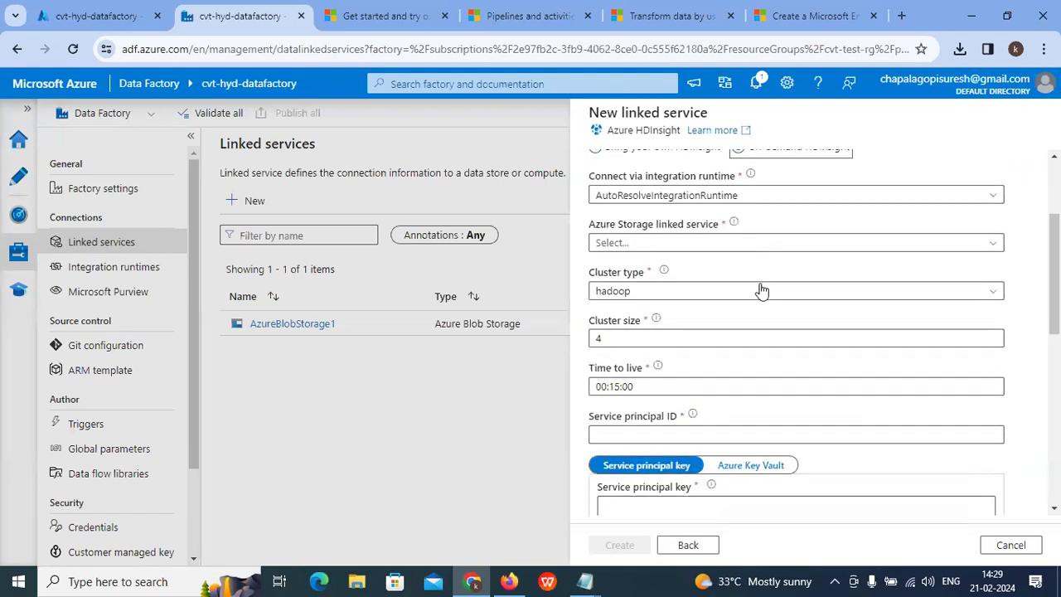
Step: Use AzureBlobStorage1 as the cluster's storage and set the cluster type to spark
left_click(678, 242)
left_click(665, 317)
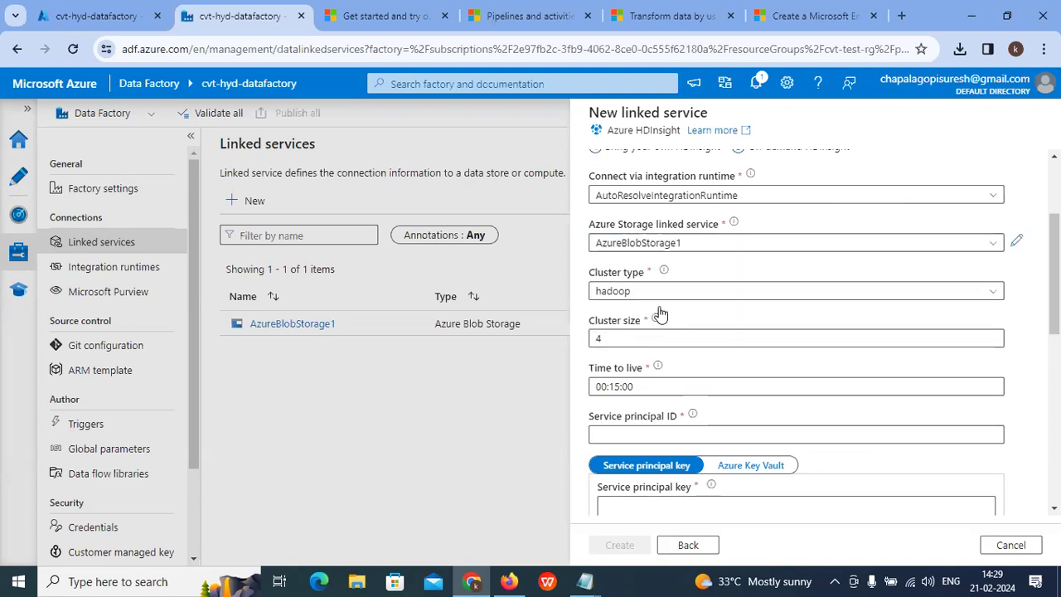
left_click(660, 293)
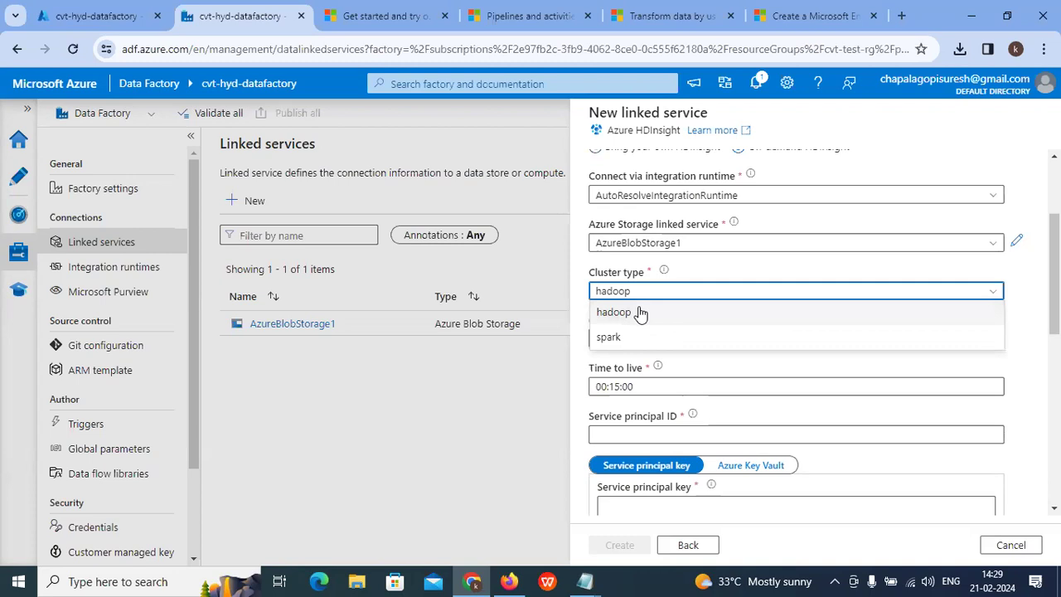
left_click(616, 343)
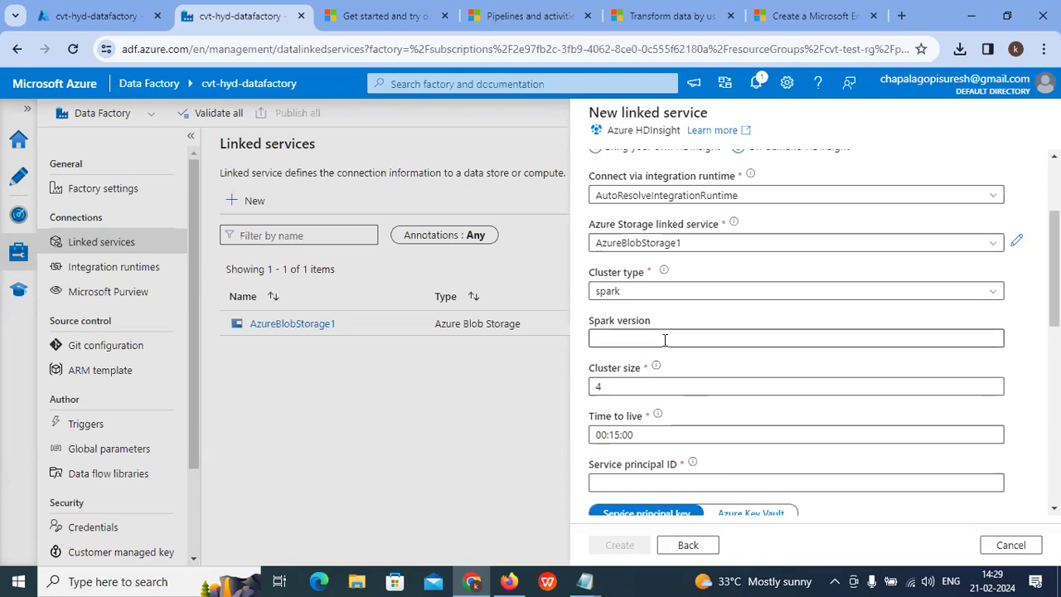
scroll(728, 362, "down", 1)
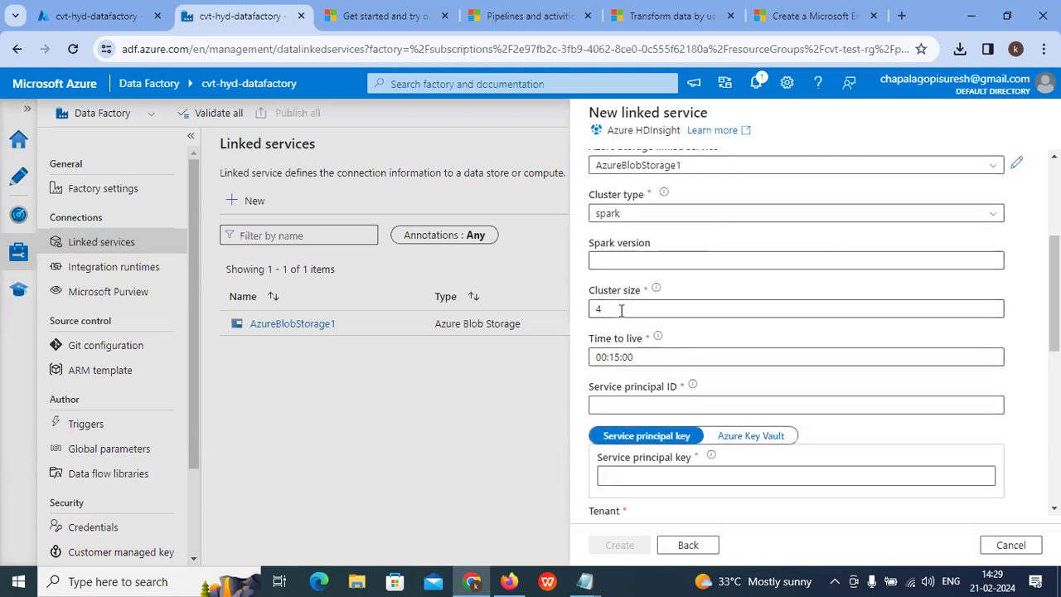
scroll(635, 347, "down", 1)
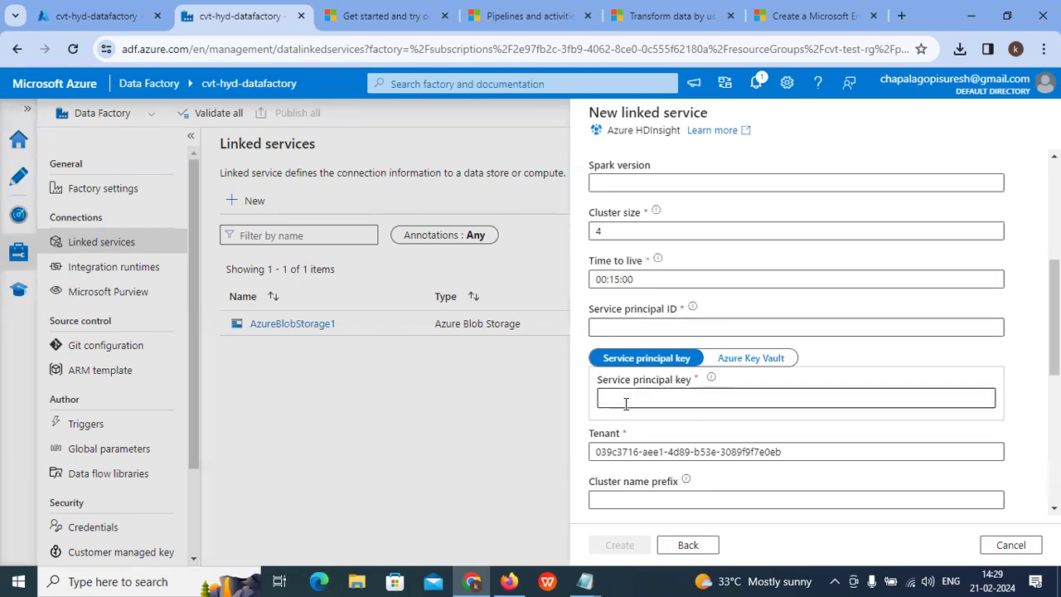
Step: Open Cloud Shell from the cvt-hyd-datafactory portal overview and reconnect the timed-out PowerShell session
left_click(83, 16)
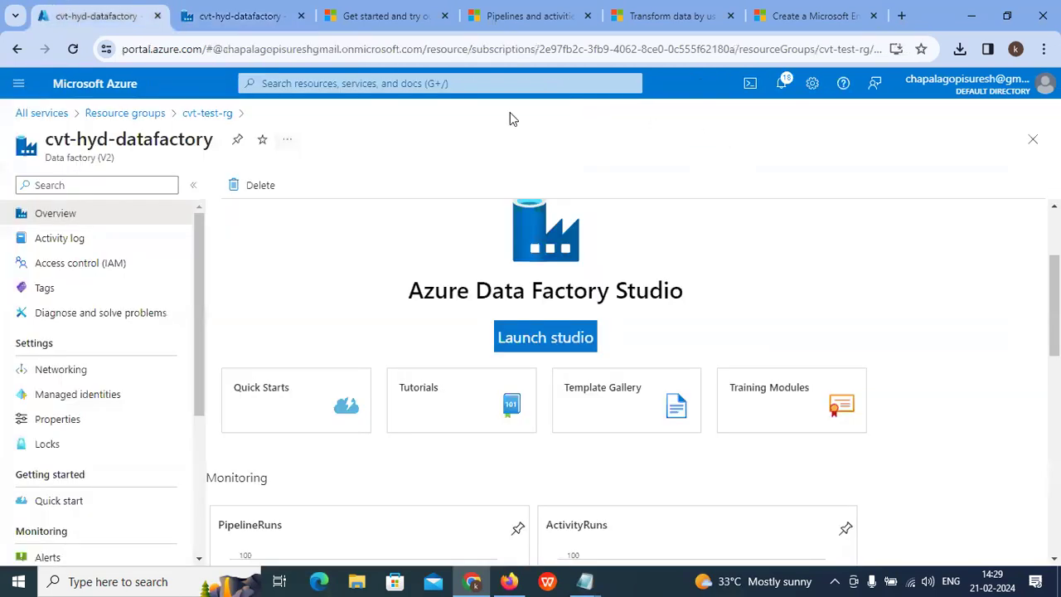
scroll(699, 206, "up", 2)
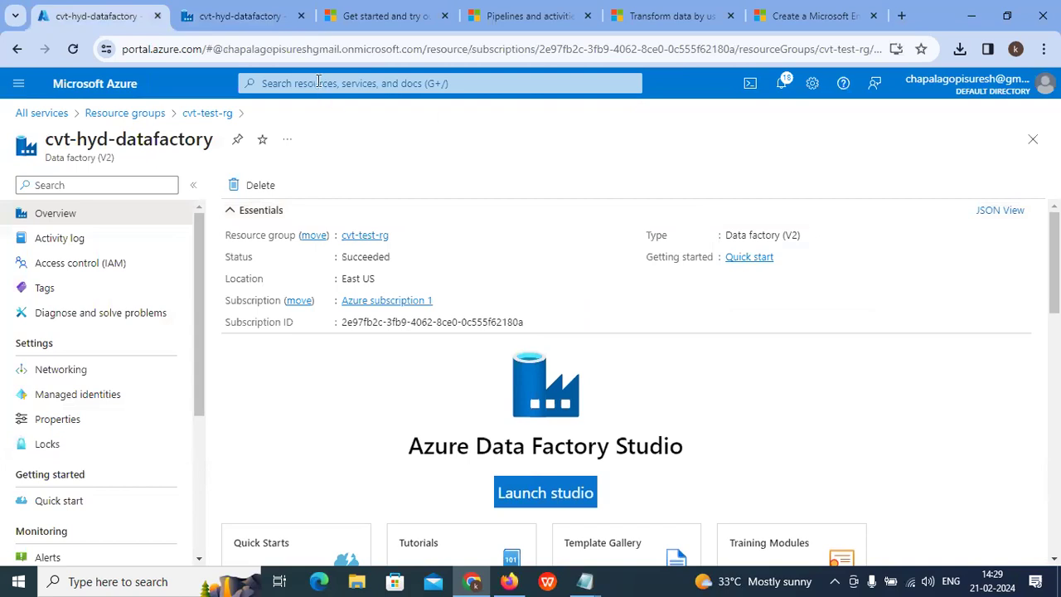
left_click(319, 82)
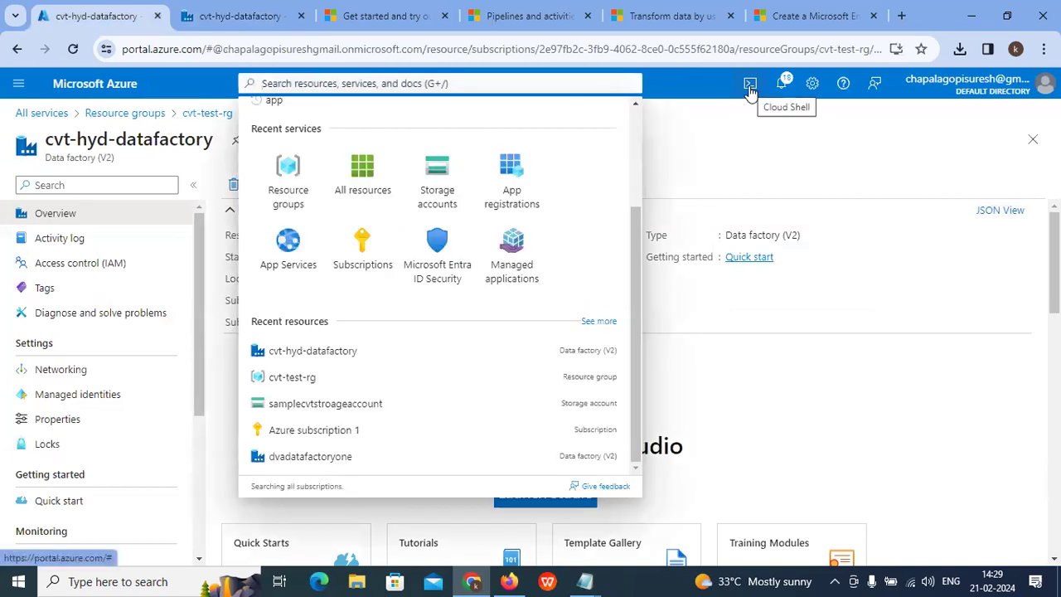
left_click(751, 86)
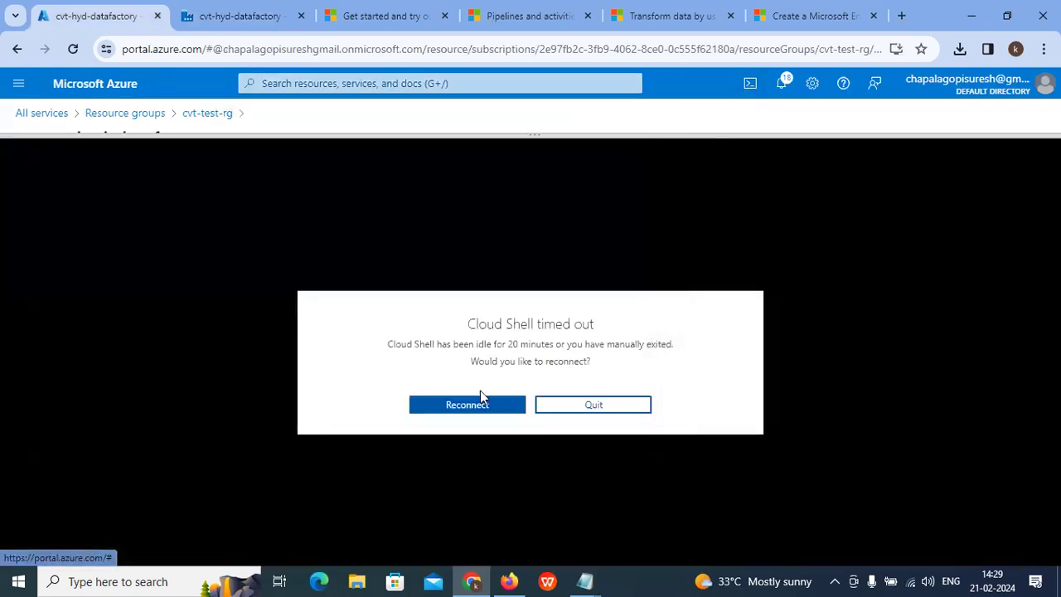
left_click(466, 406)
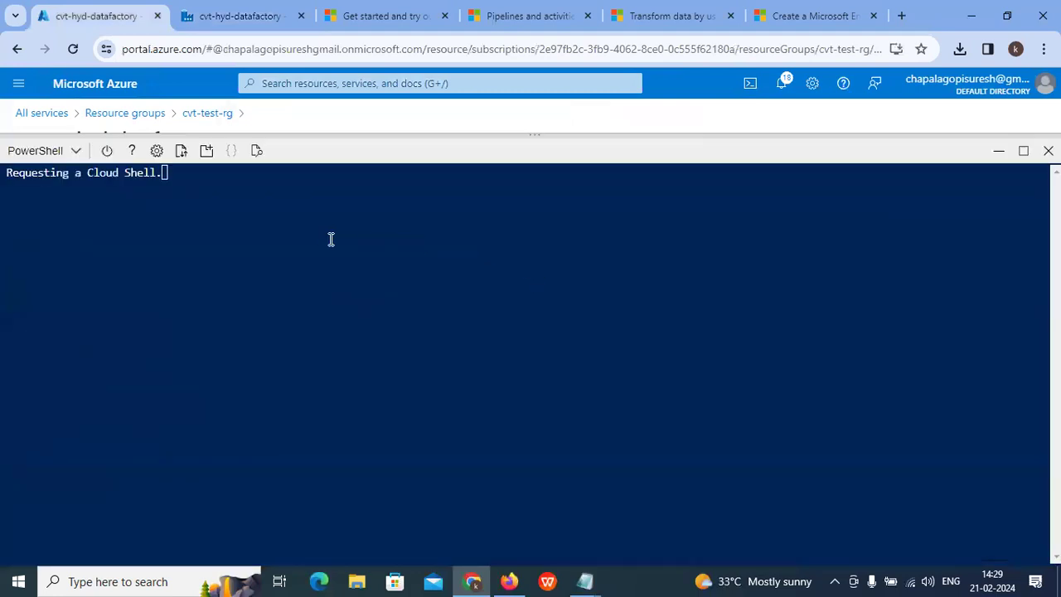
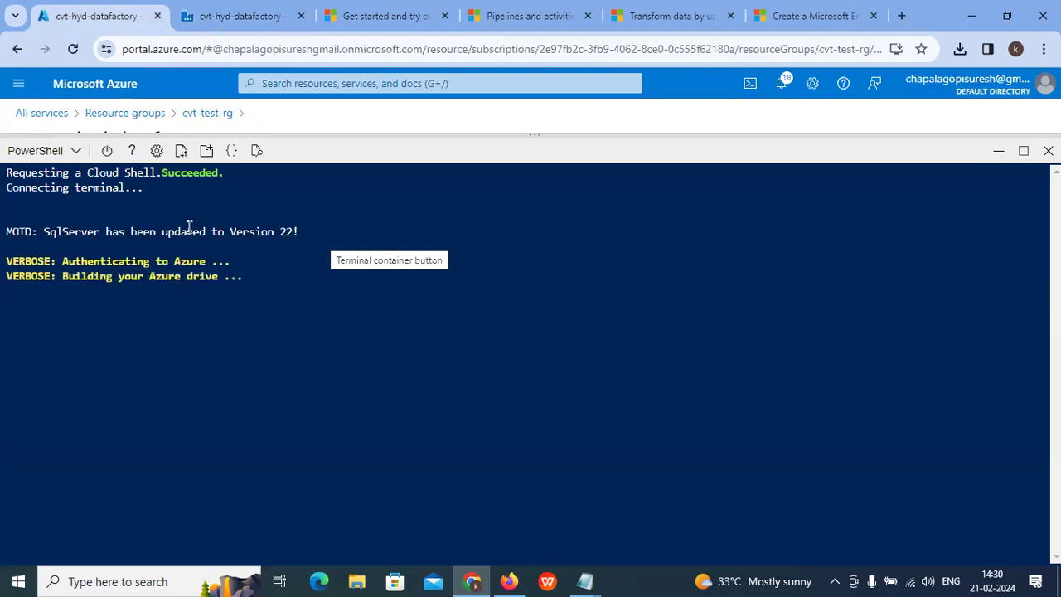
Step: Run az login in Cloud Shell, open the device-login page, and copy the printed device code
type("az ")
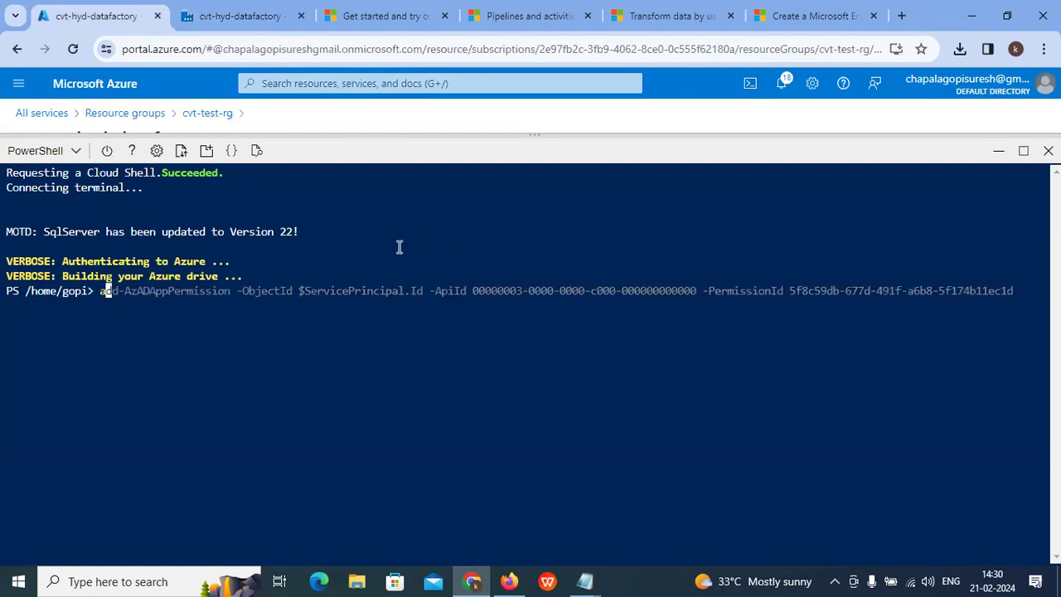
type("login")
key("Return")
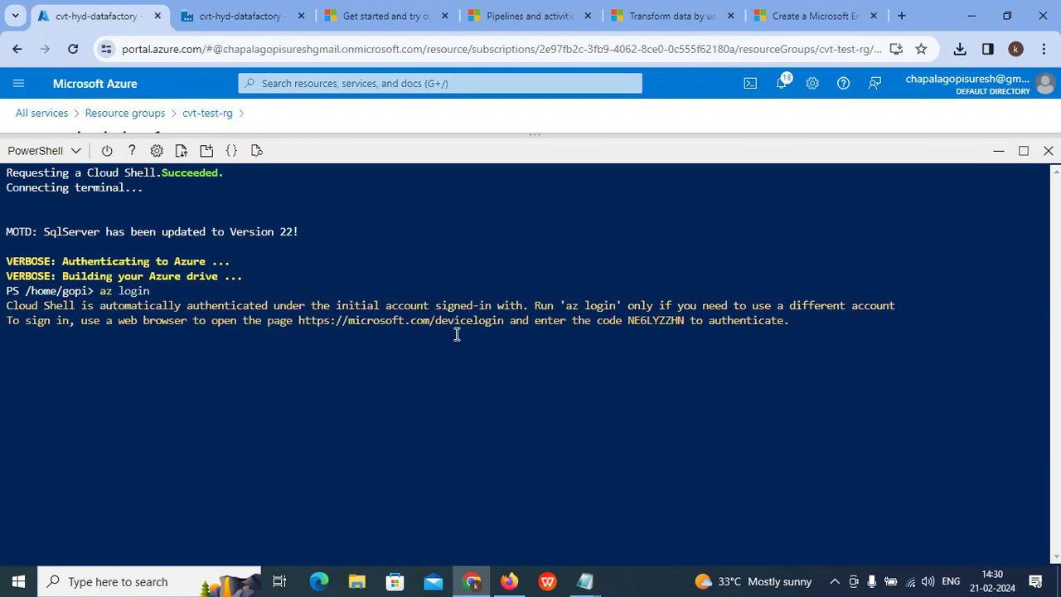
left_click(445, 324)
left_click(72, 13)
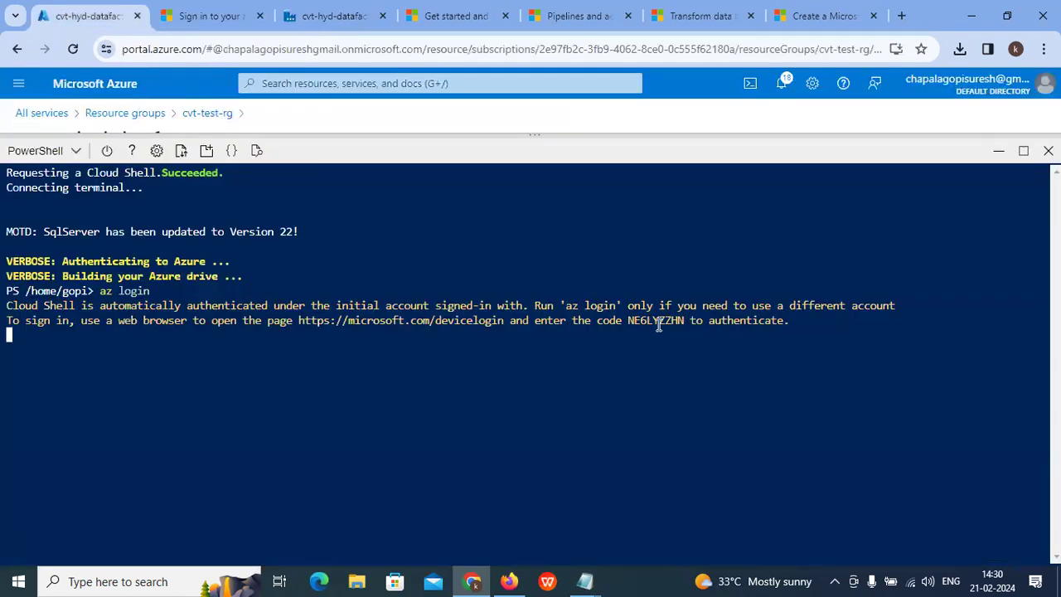
left_click_drag(687, 321, 637, 321)
right_click(643, 320)
Step: Paste the device code on the Microsoft sign-in page and authorize the Azure CLI with the signed-in account
left_click(668, 126)
left_click(199, 15)
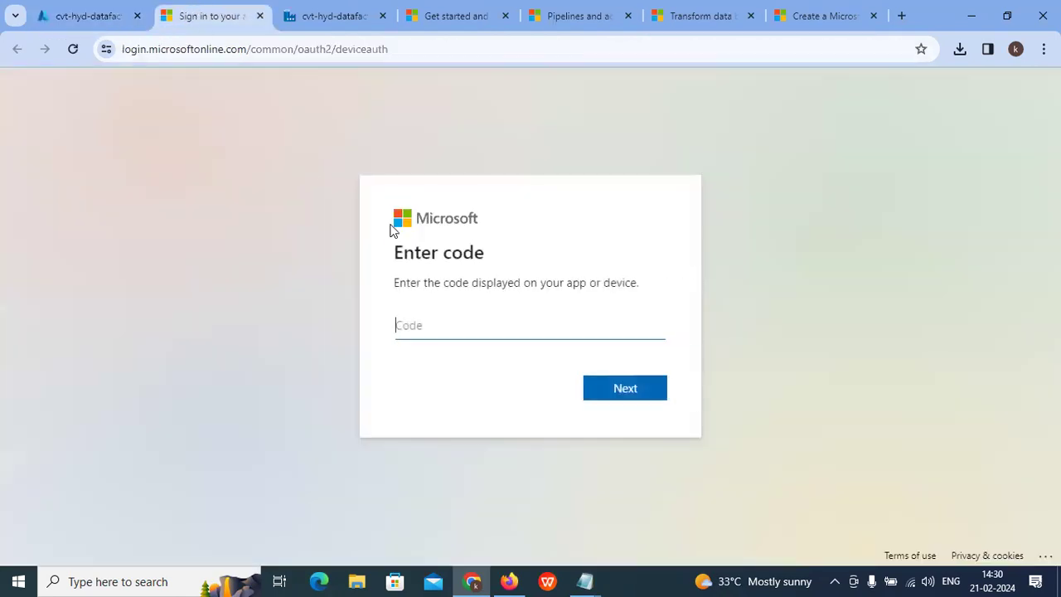
key("ctrl+v")
left_click(614, 399)
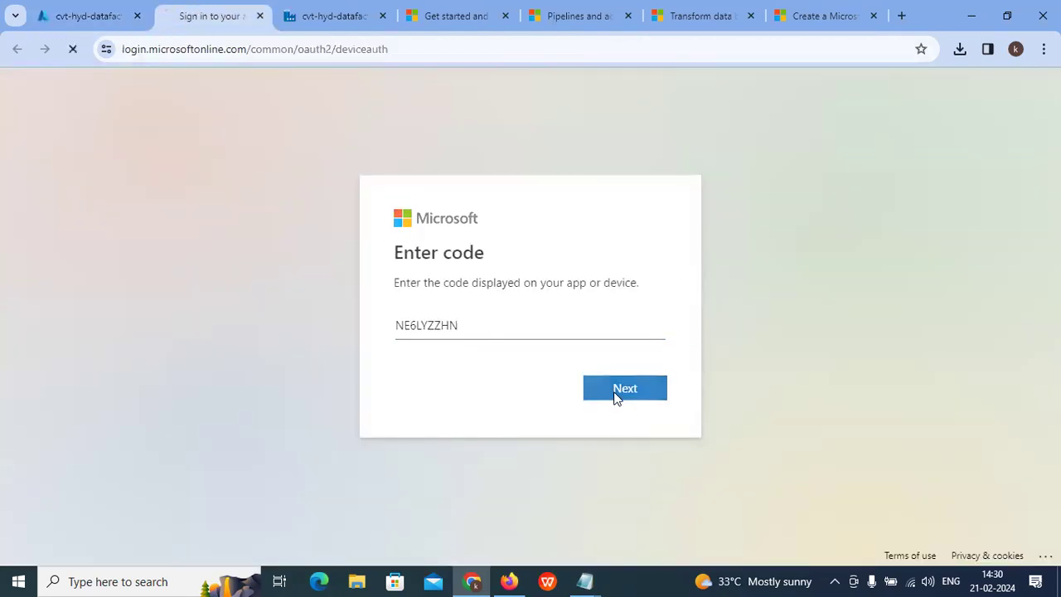
left_click(537, 351)
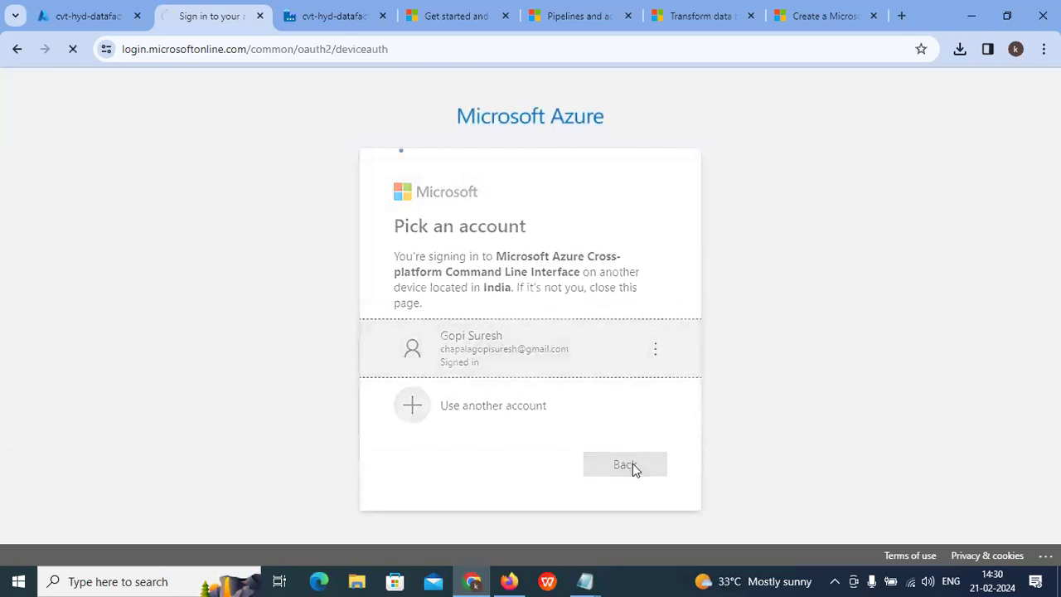
left_click(628, 411)
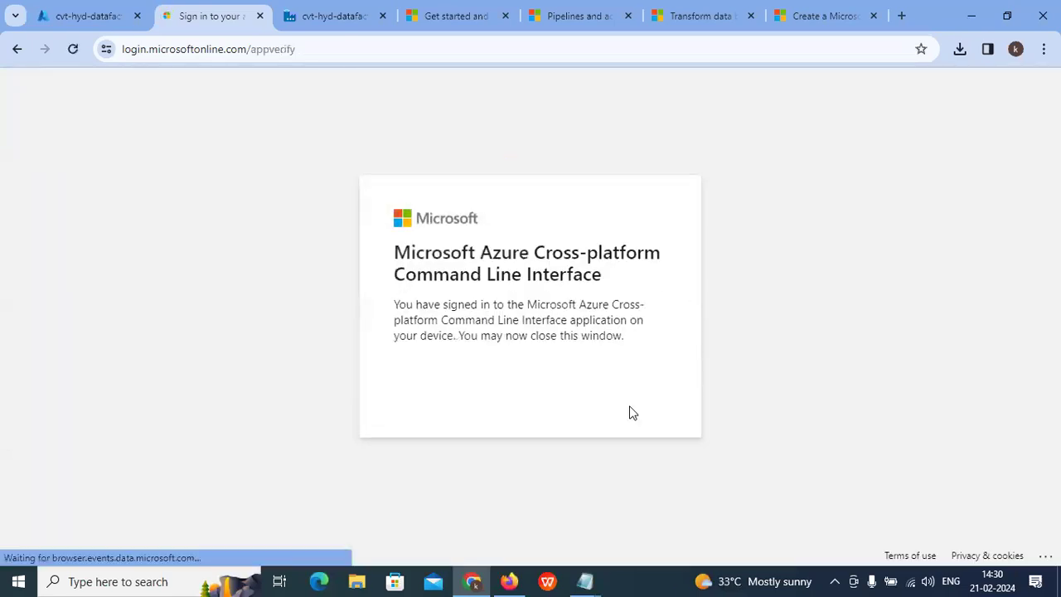
left_click(58, 15)
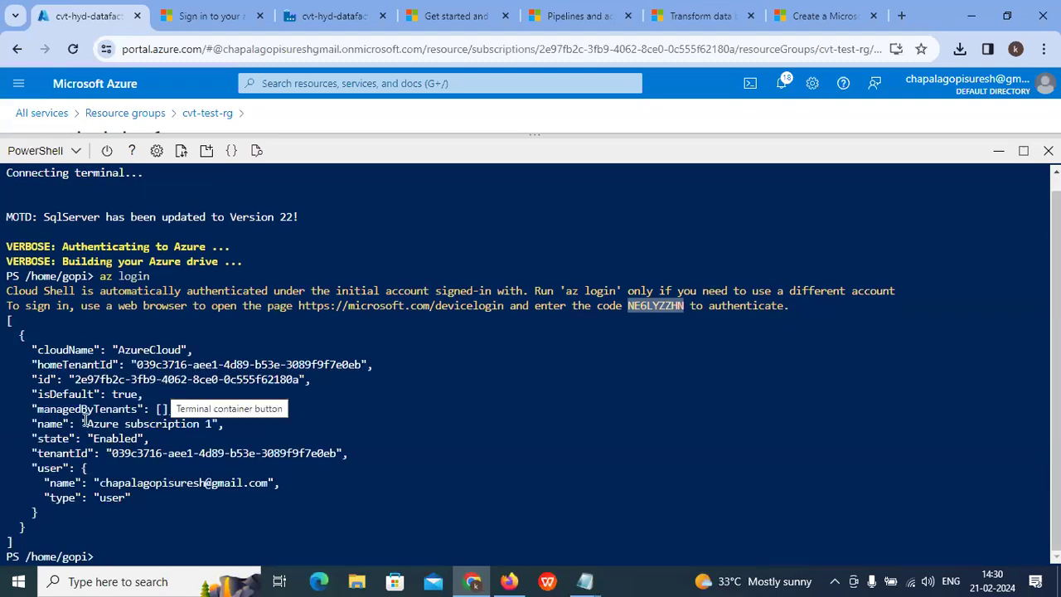
Step: Compare the tenantId in the az login output with the linked service's Tenant field
left_click_drag(68, 365, 116, 364)
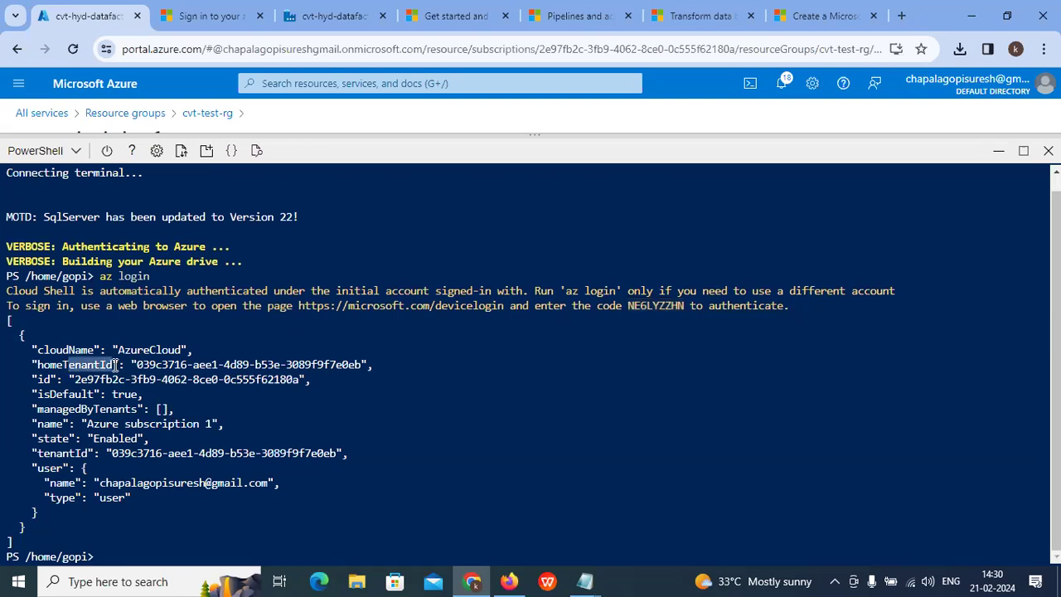
left_click(114, 459)
left_click_drag(114, 458, 139, 456)
left_click_drag(136, 365, 198, 368)
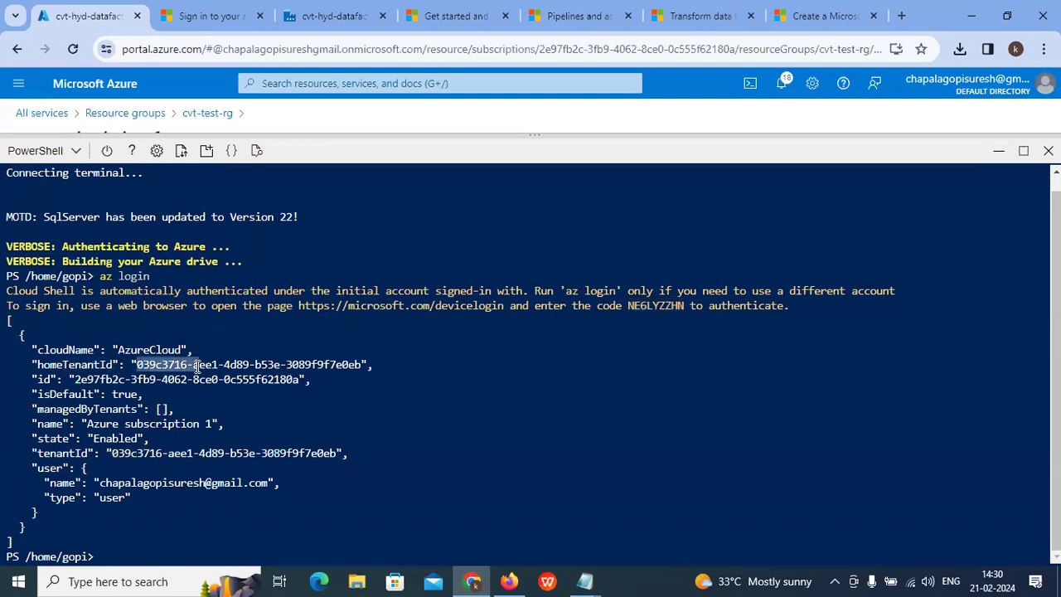
left_click_drag(113, 455, 310, 449)
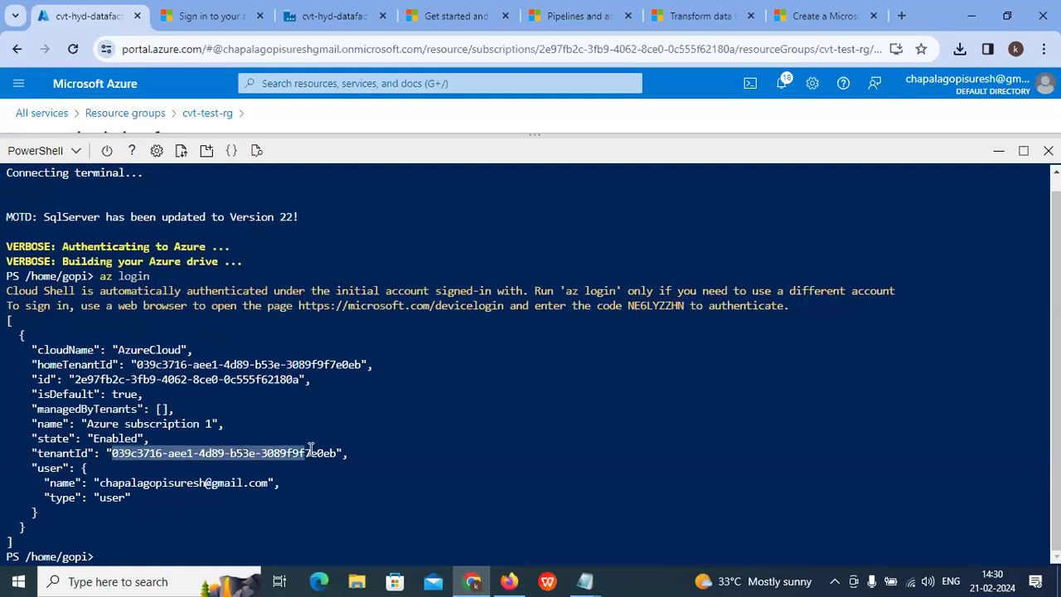
left_click_drag(99, 483, 265, 484)
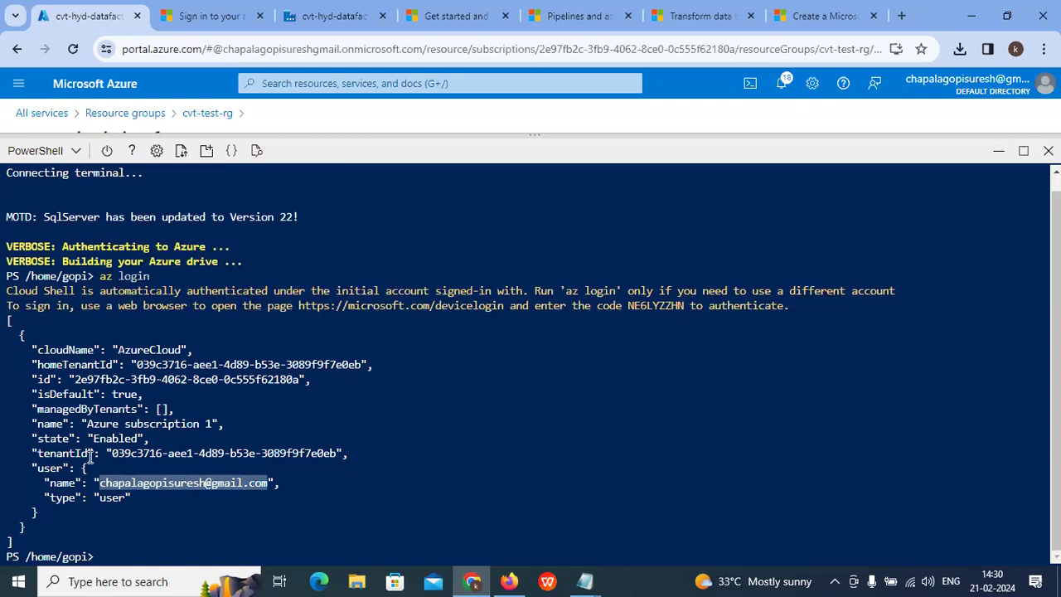
left_click_drag(111, 455, 310, 457)
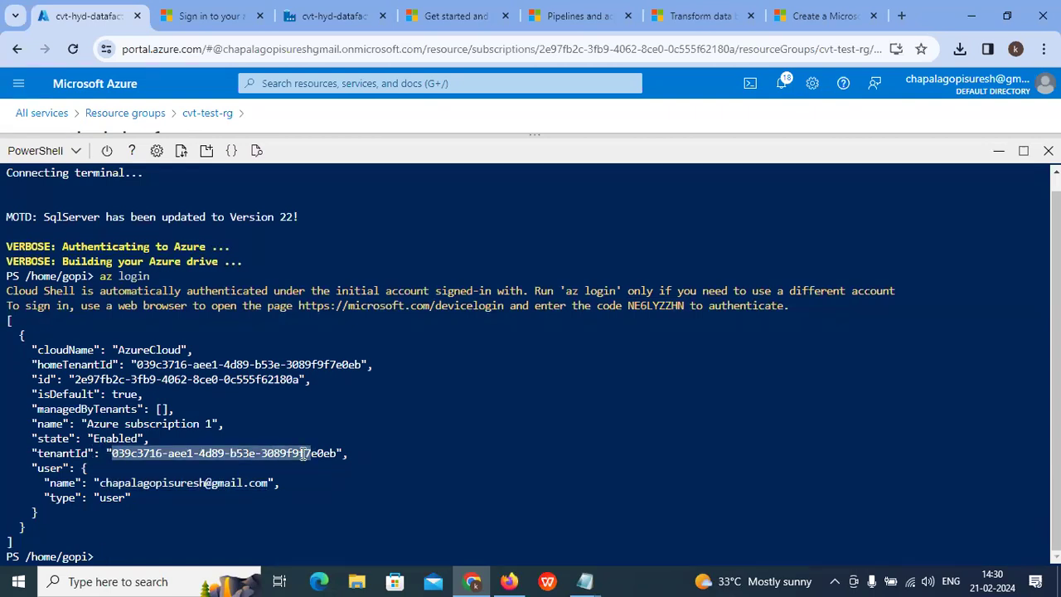
left_click(320, 15)
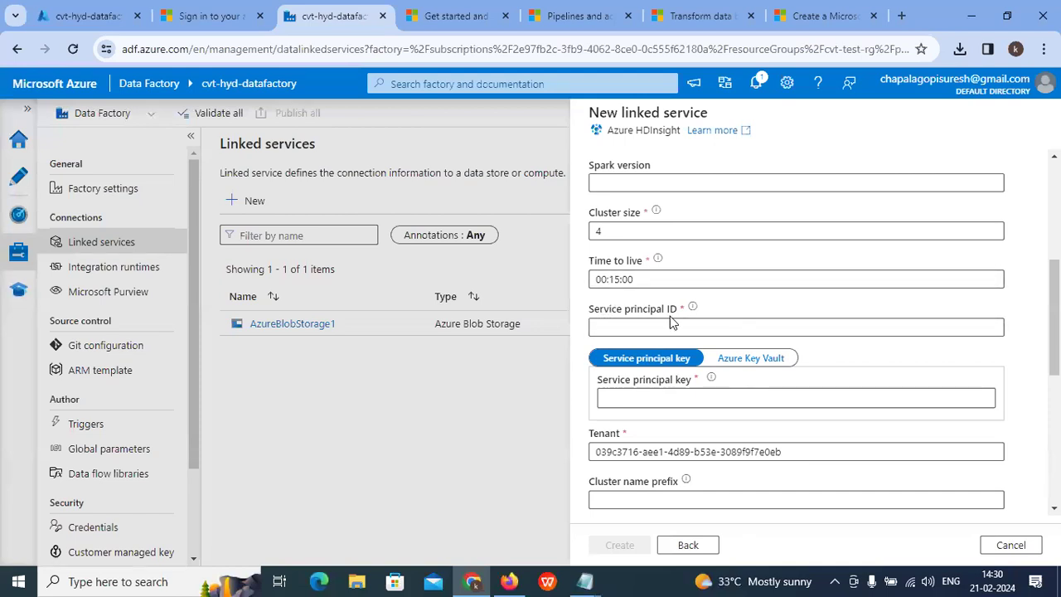
left_click(625, 398)
left_click(104, 16)
scroll(304, 192, "up", 1)
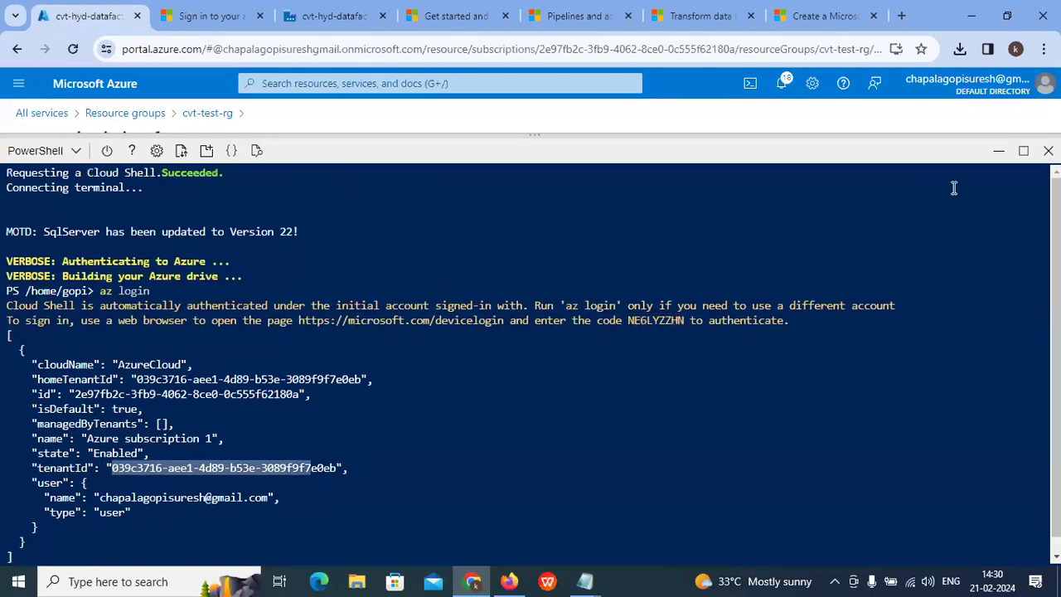
Step: Minimize Cloud Shell and search the portal for 'app re' to reach App registrations
left_click(998, 153)
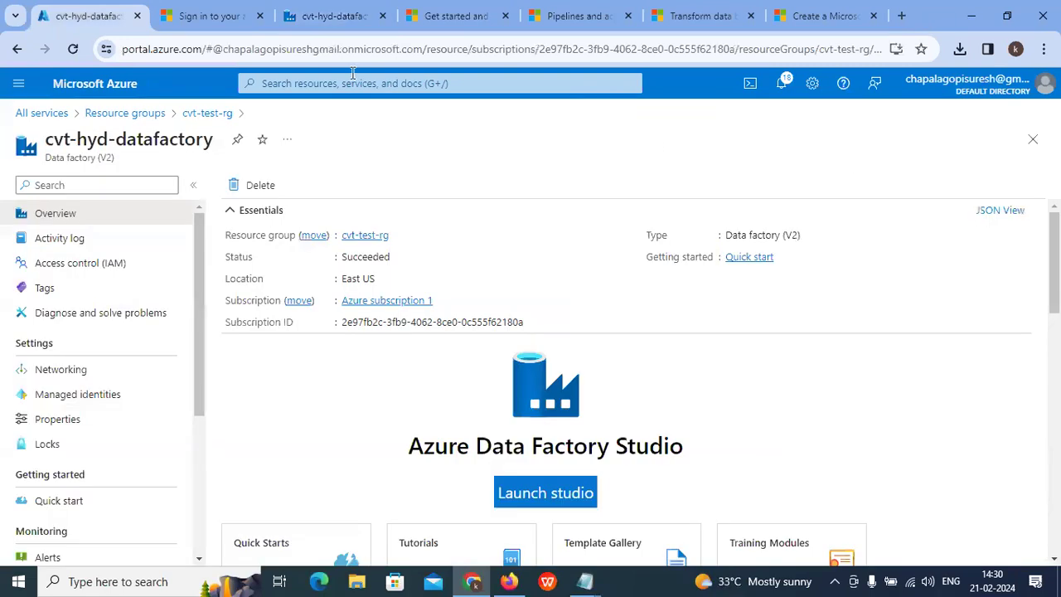
left_click(348, 84)
type("pp")
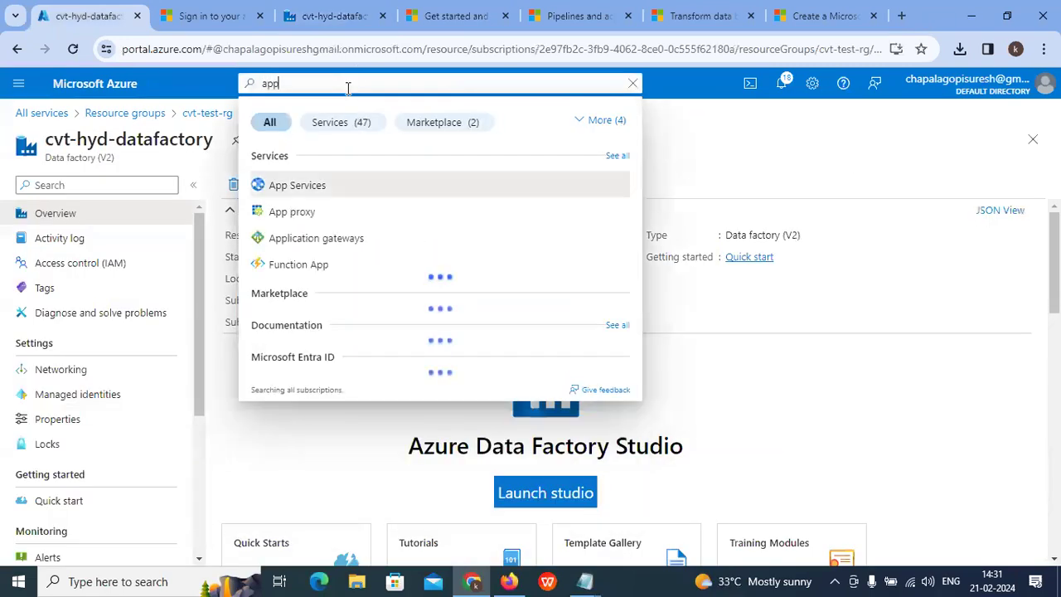
type(" ser")
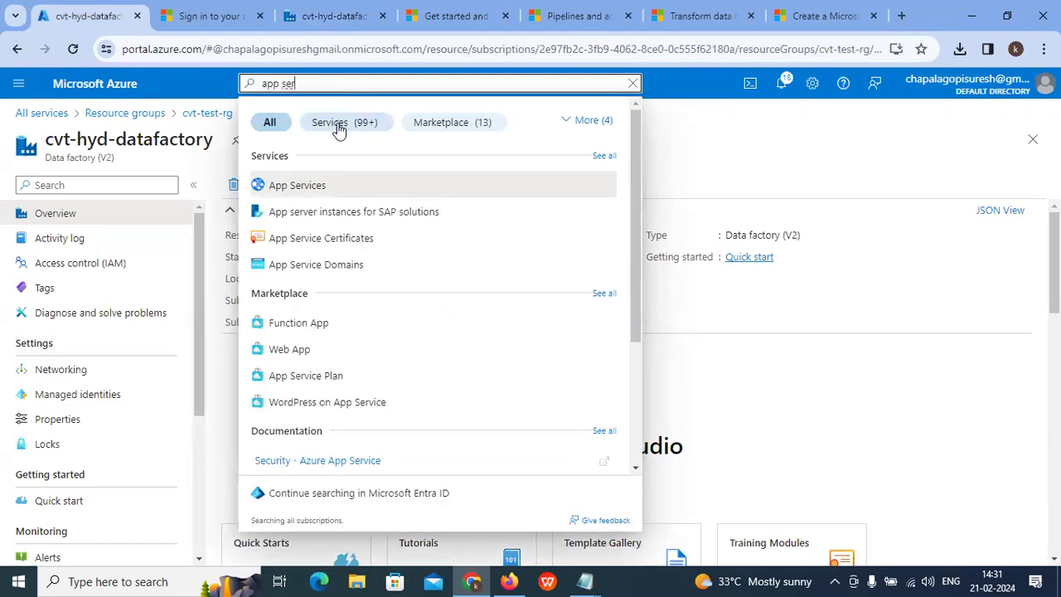
key("BackSpace")
key("BackSpace")
key("BackSpace")
key("BackSpace")
type("re")
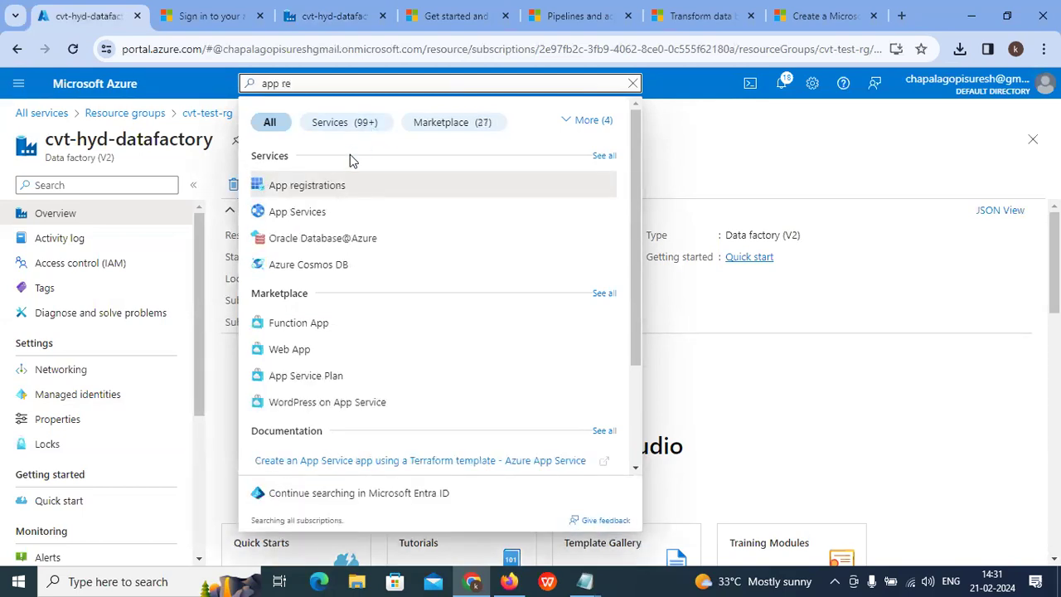
left_click(315, 184)
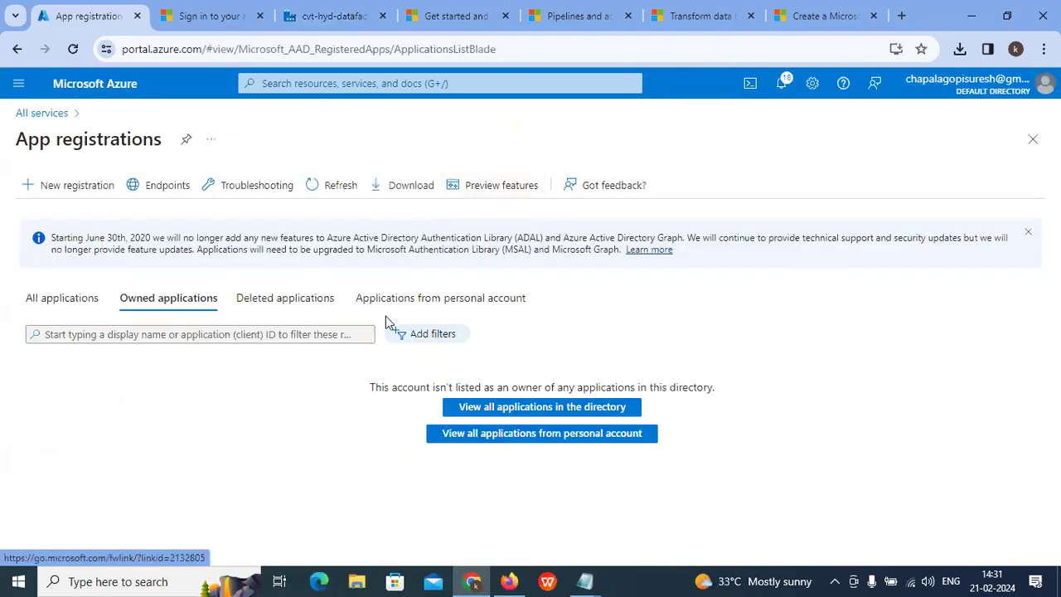
Step: Open example-app from all directory applications and review its client, object and tenant IDs
left_click(548, 414)
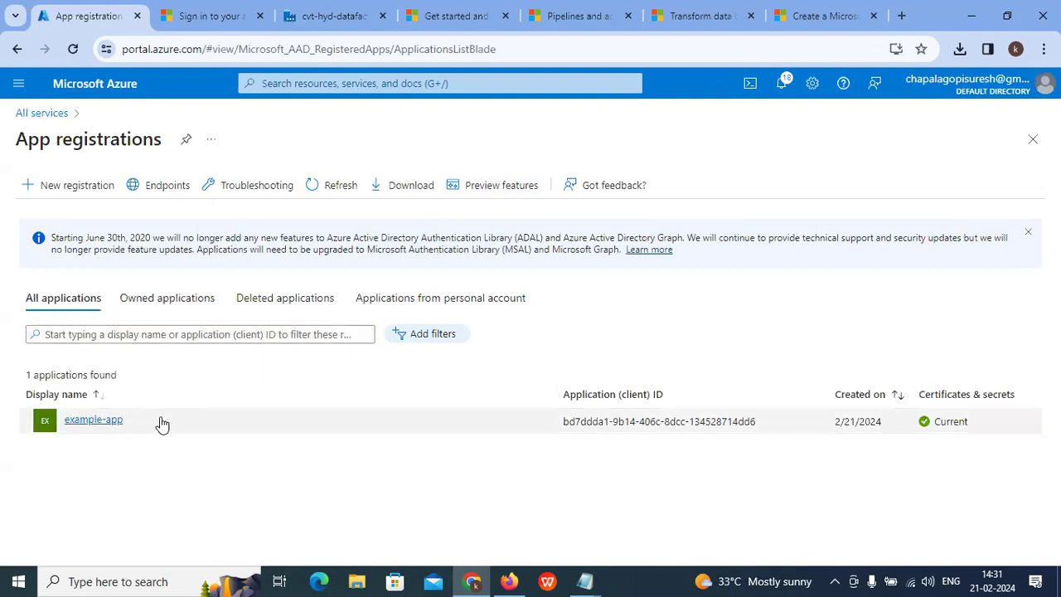
left_click(93, 421)
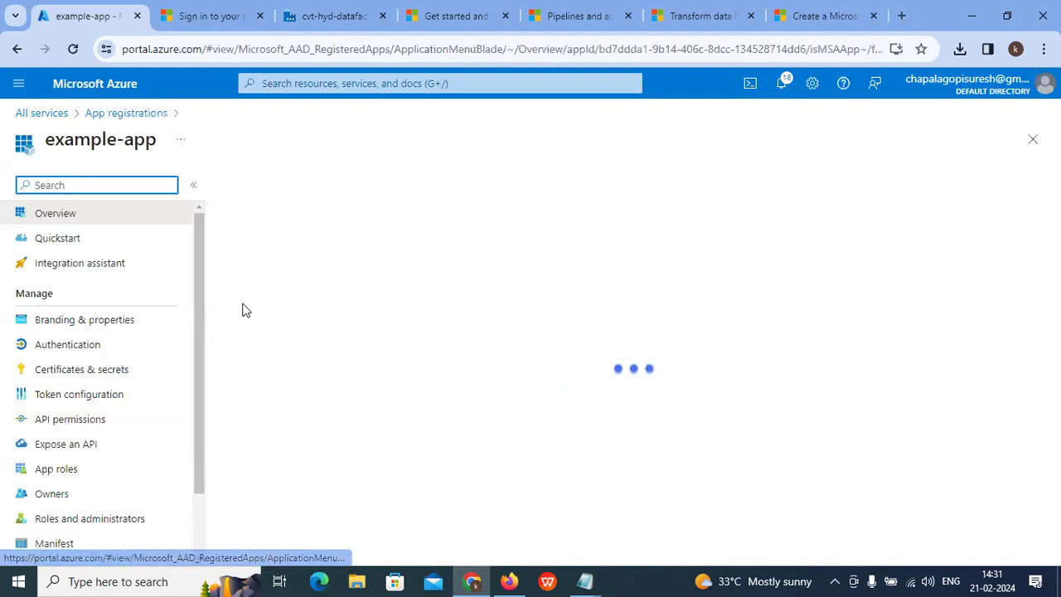
left_click_drag(249, 277, 540, 273)
left_click(347, 281)
left_click_drag(365, 295, 484, 294)
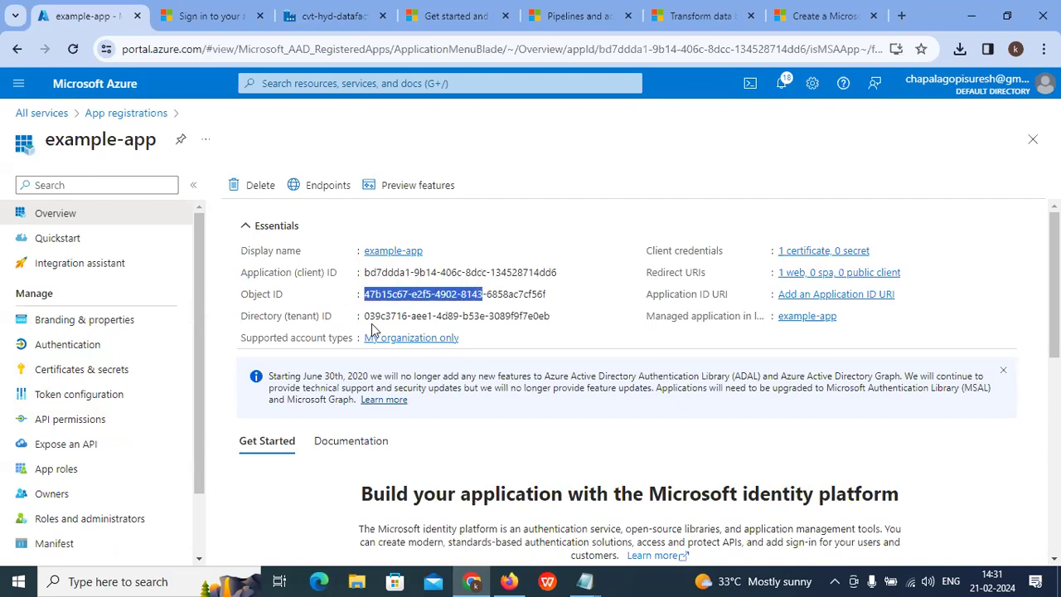
left_click_drag(365, 316, 446, 316)
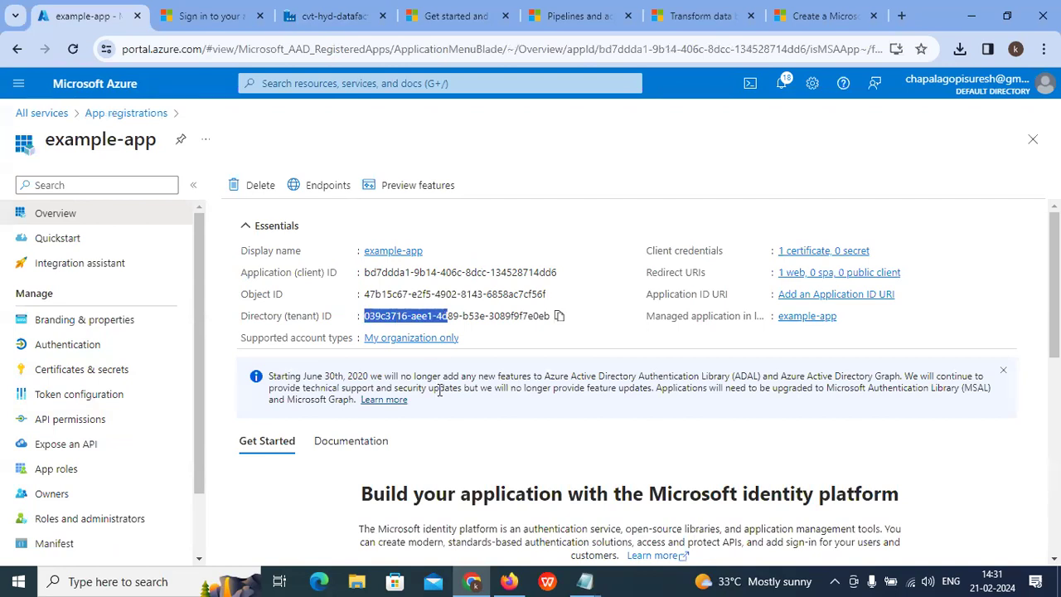
Step: Match example-app's Directory (tenant) ID against the Cloud Shell login, then copy its Application (client) ID
left_click(748, 86)
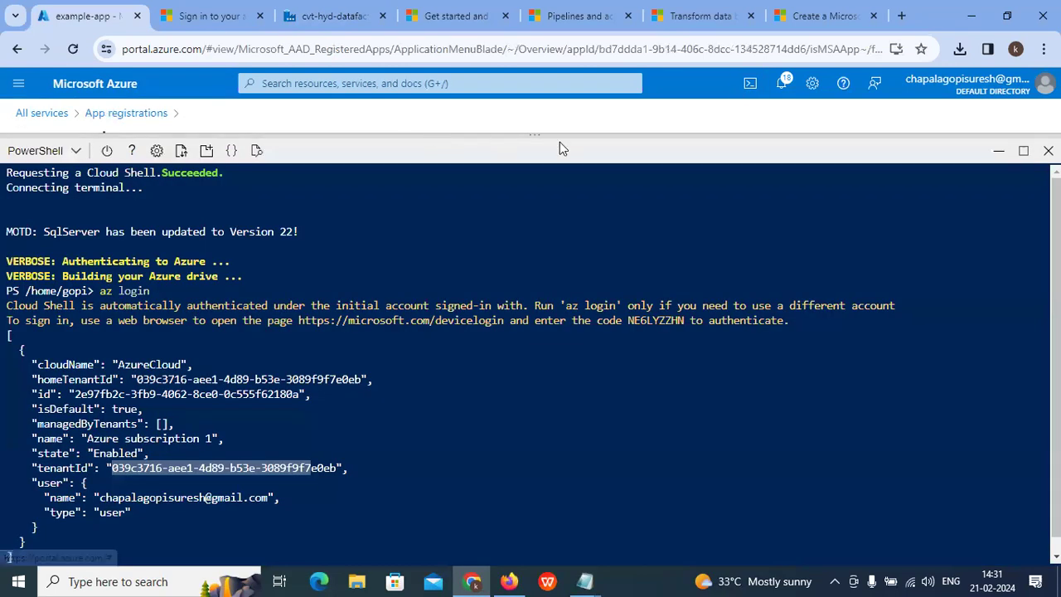
left_click(1023, 149)
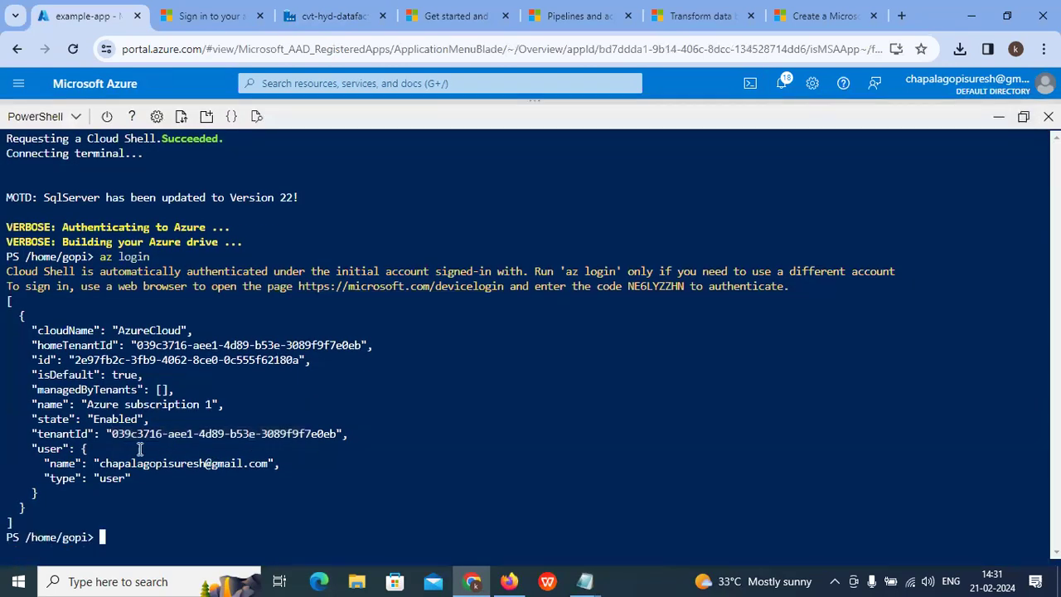
left_click_drag(116, 435, 149, 438)
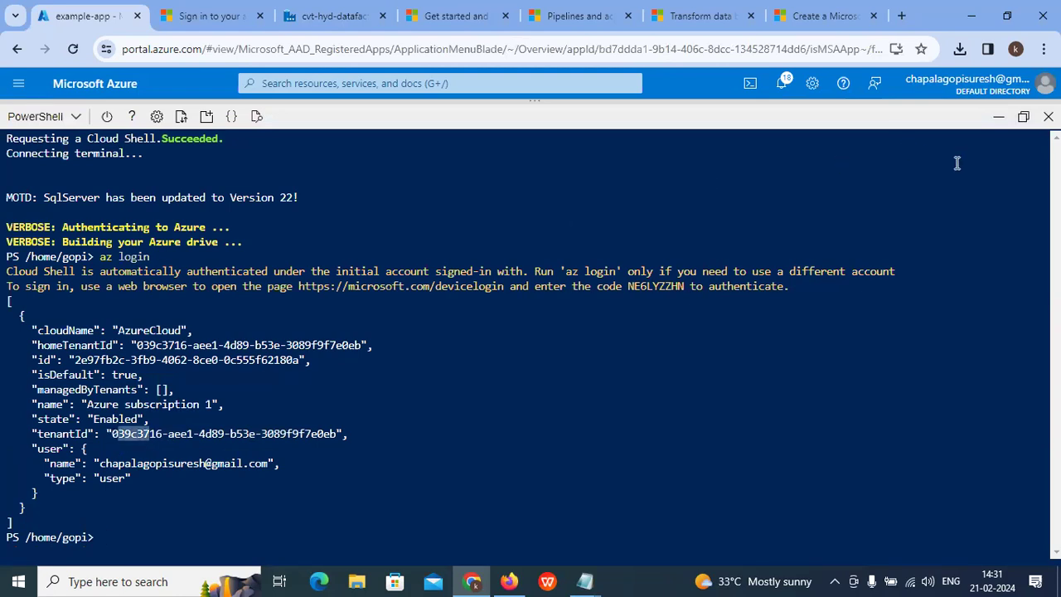
left_click(999, 117)
left_click_drag(371, 318, 450, 319)
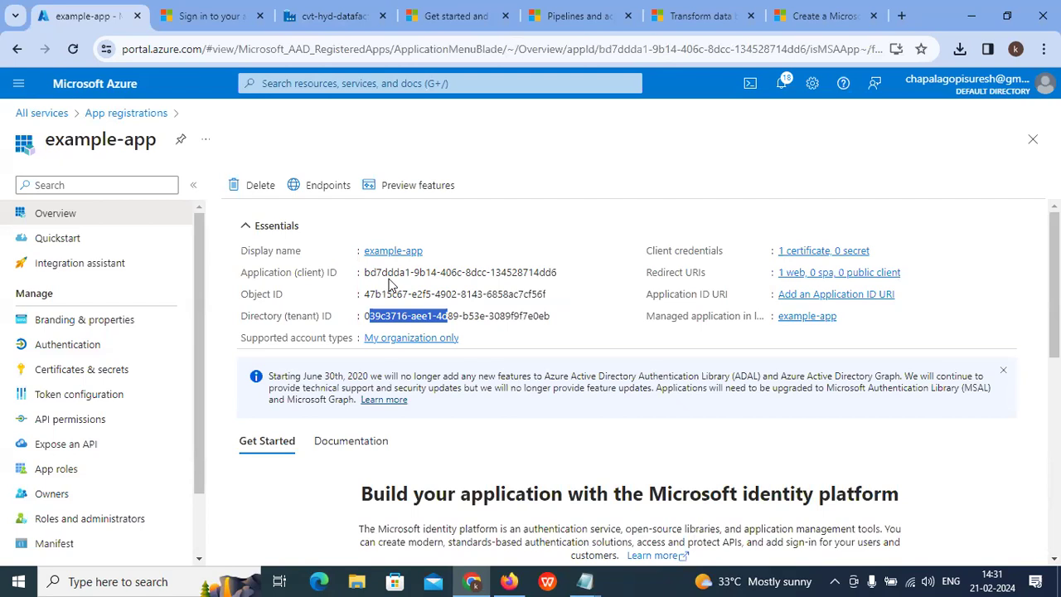
left_click(567, 273)
Step: Paste example-app's client ID into the linked service's Service principal ID field
left_click(348, 16)
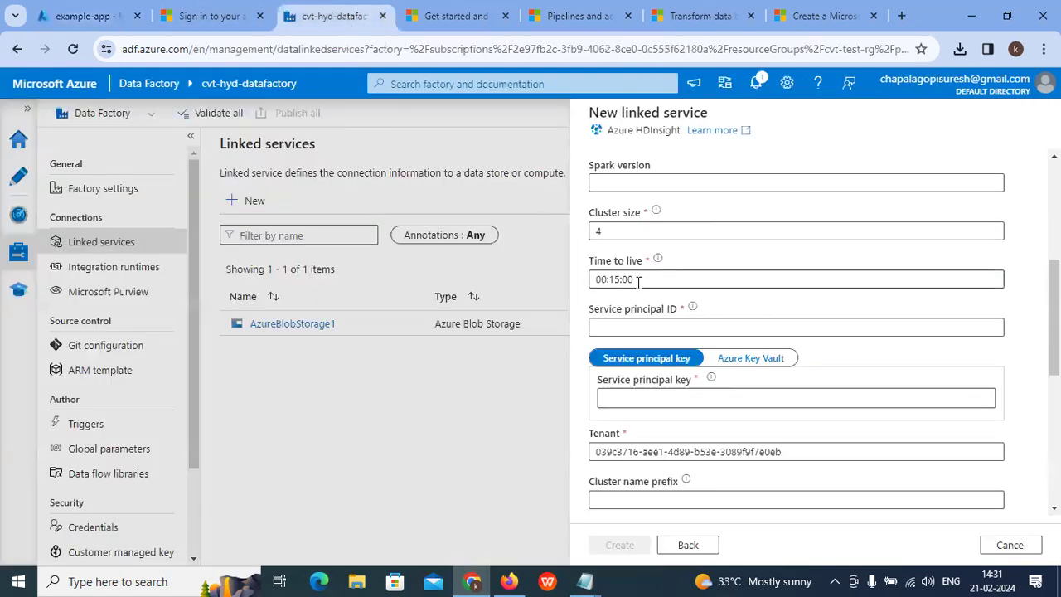
left_click(618, 325)
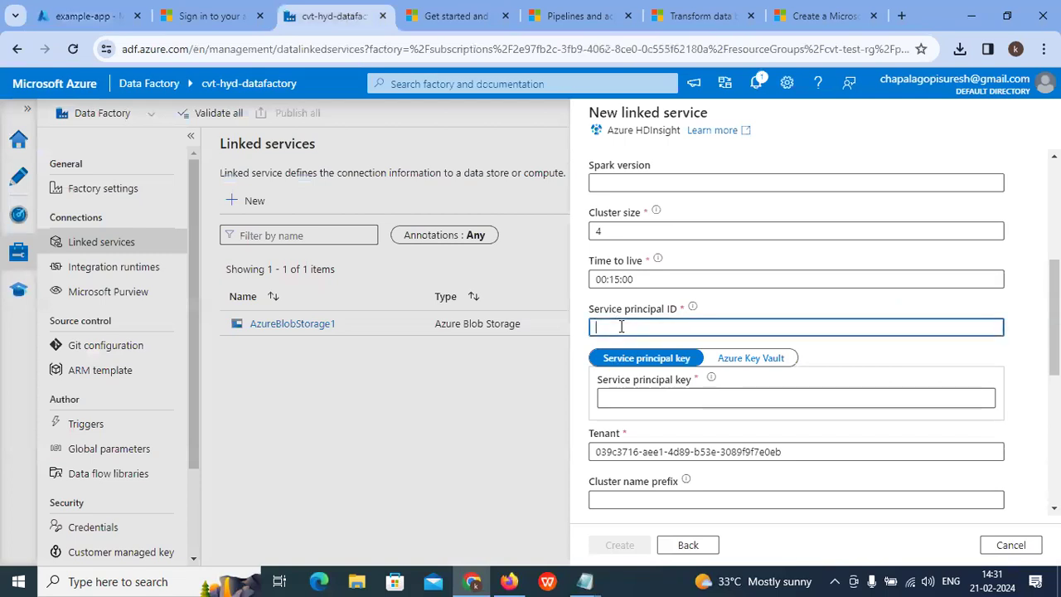
key("ctrl+v")
Step: Copy example-app's Object ID and paste it as the Service principal key
left_click(86, 15)
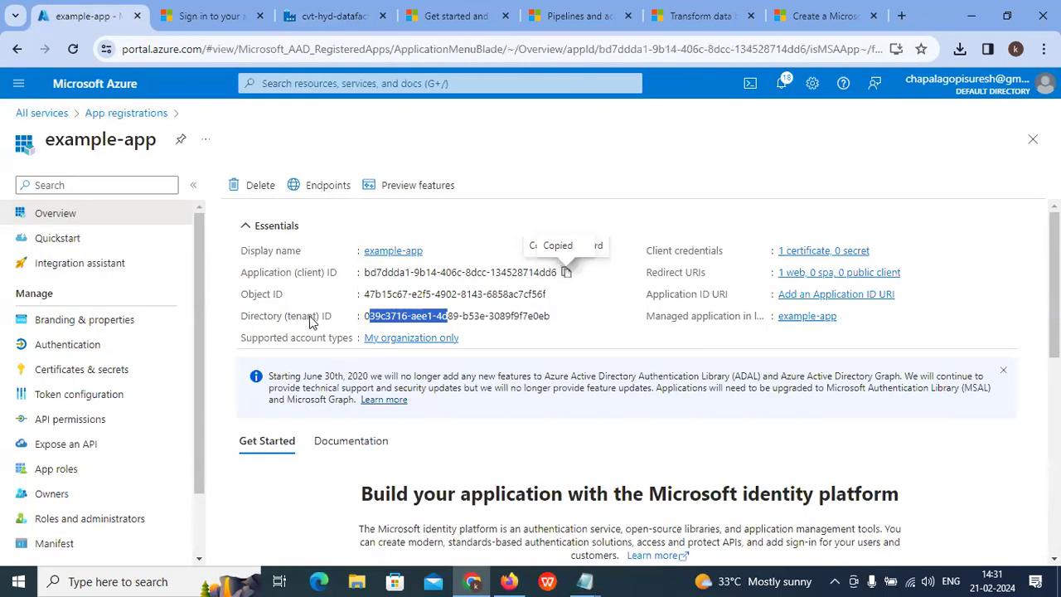
left_click(555, 294)
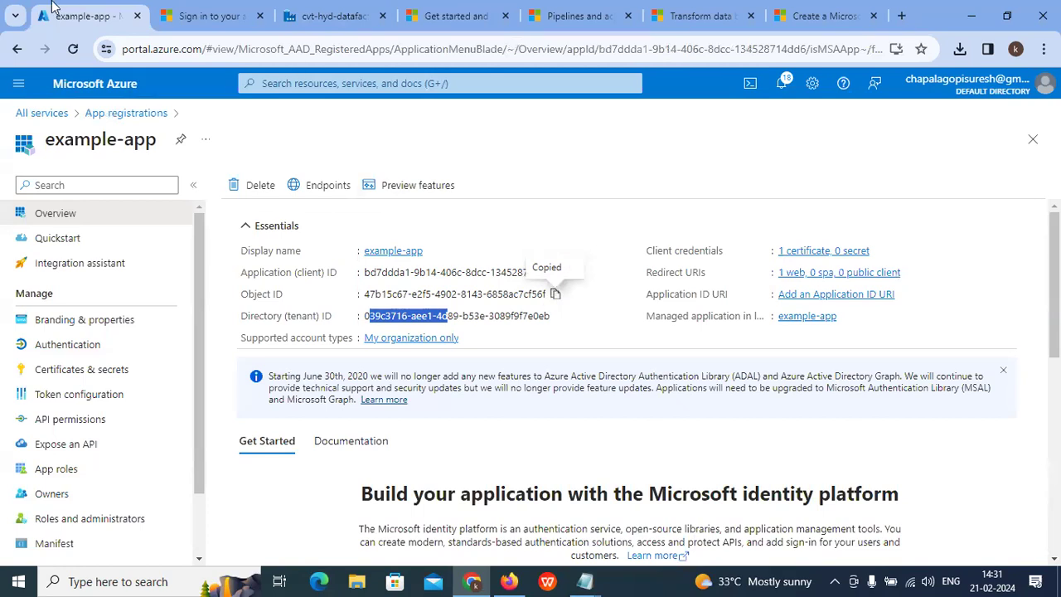
left_click(315, 15)
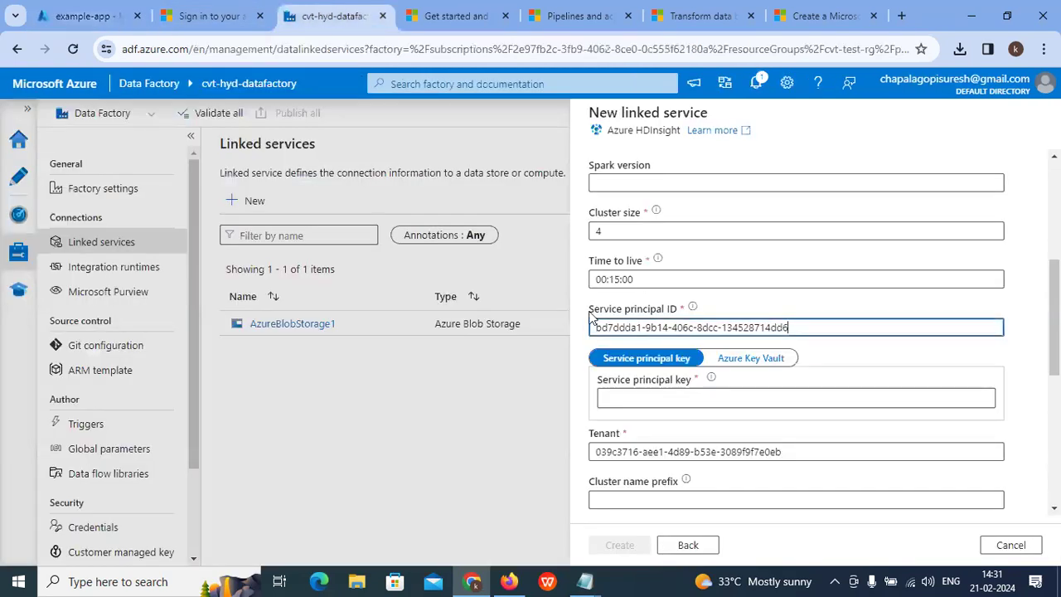
left_click(630, 400)
key("ctrl+v")
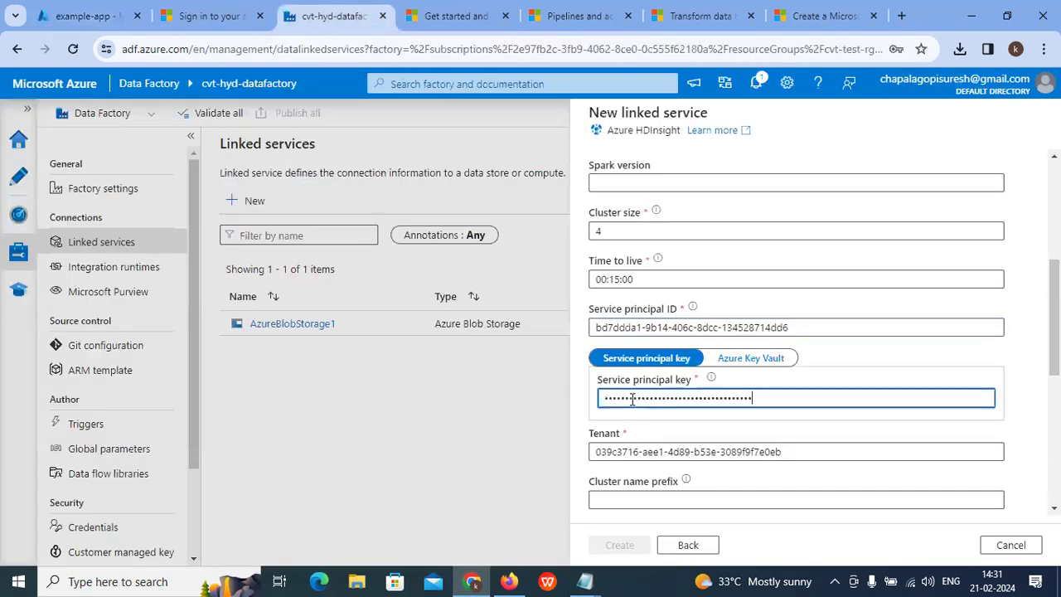
scroll(635, 378, "down", 2)
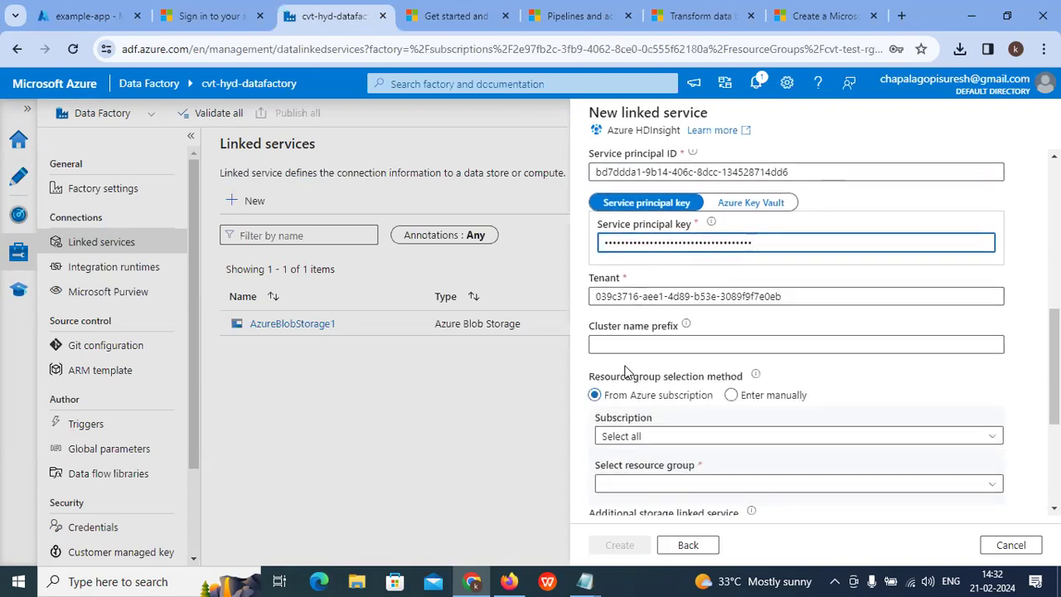
scroll(626, 372, "down", 1)
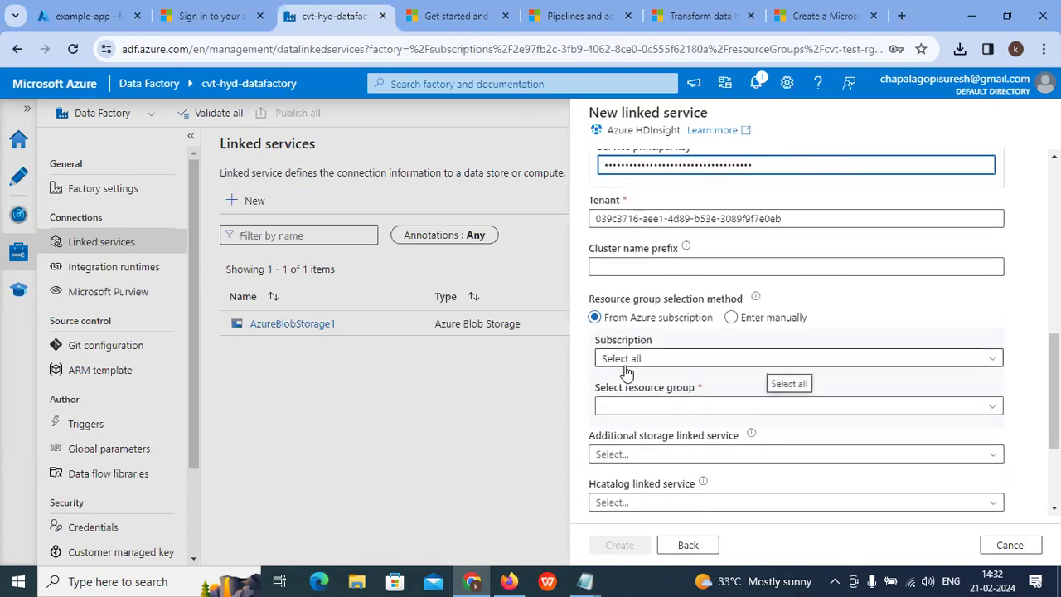
scroll(626, 370, "up", 3)
key("ctrl+1")
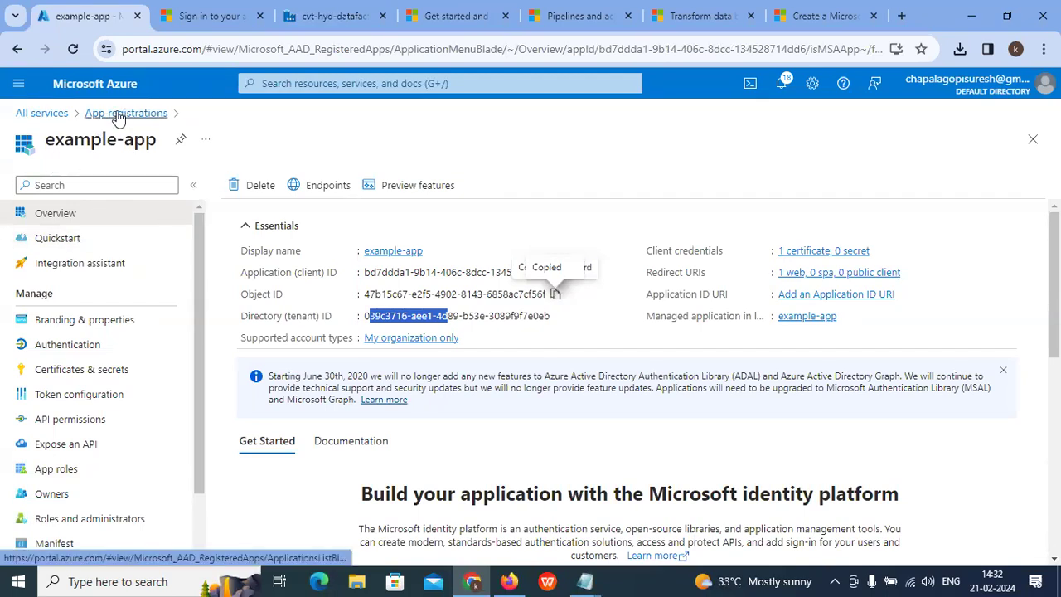
Step: Look over the New registration form, then go back to the App registrations list showing example-app
left_click(118, 116)
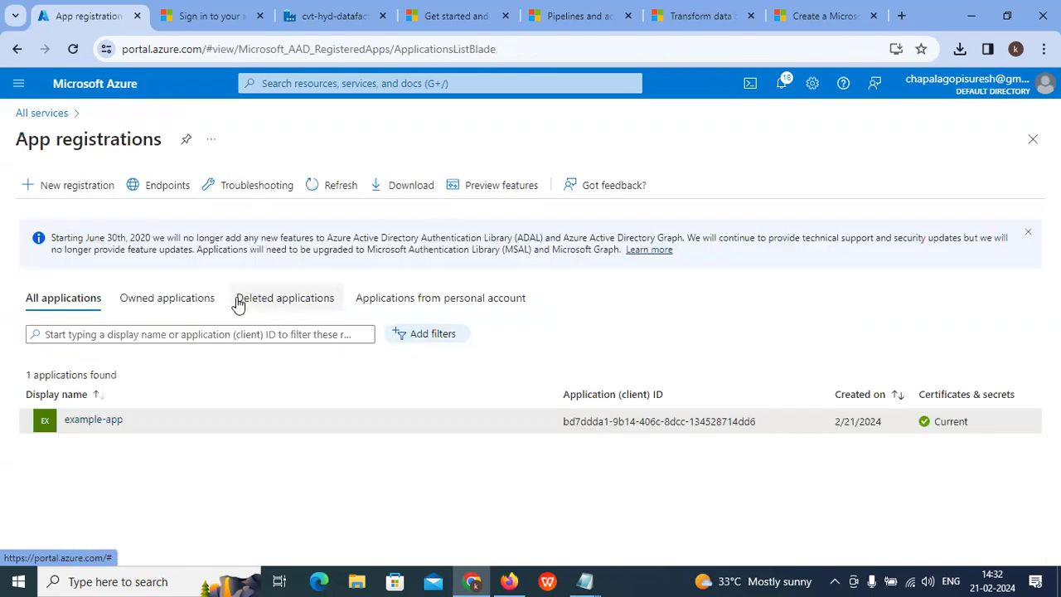
left_click(77, 185)
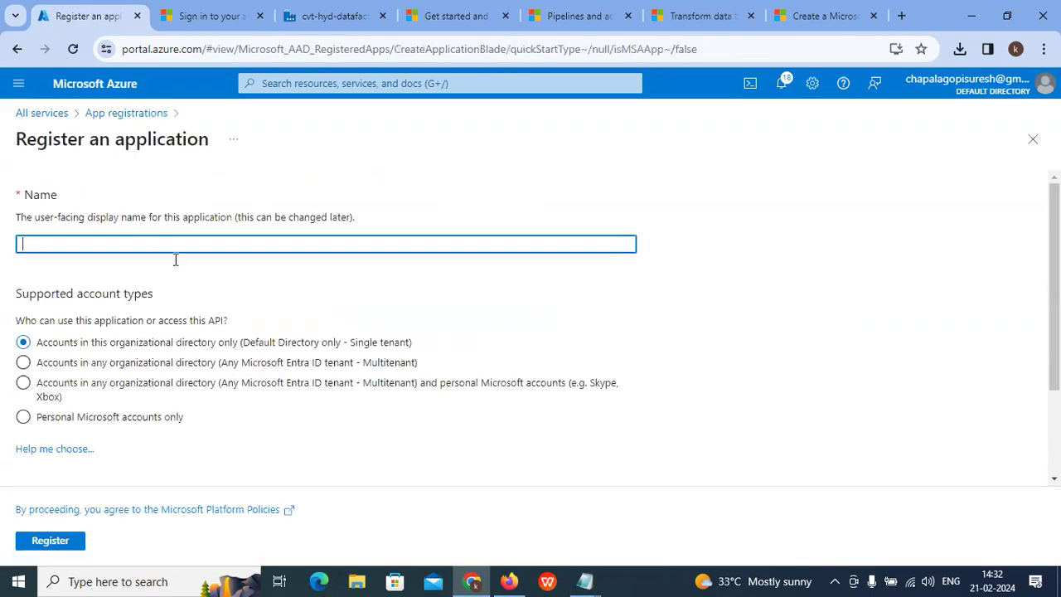
scroll(75, 249, "down", 2)
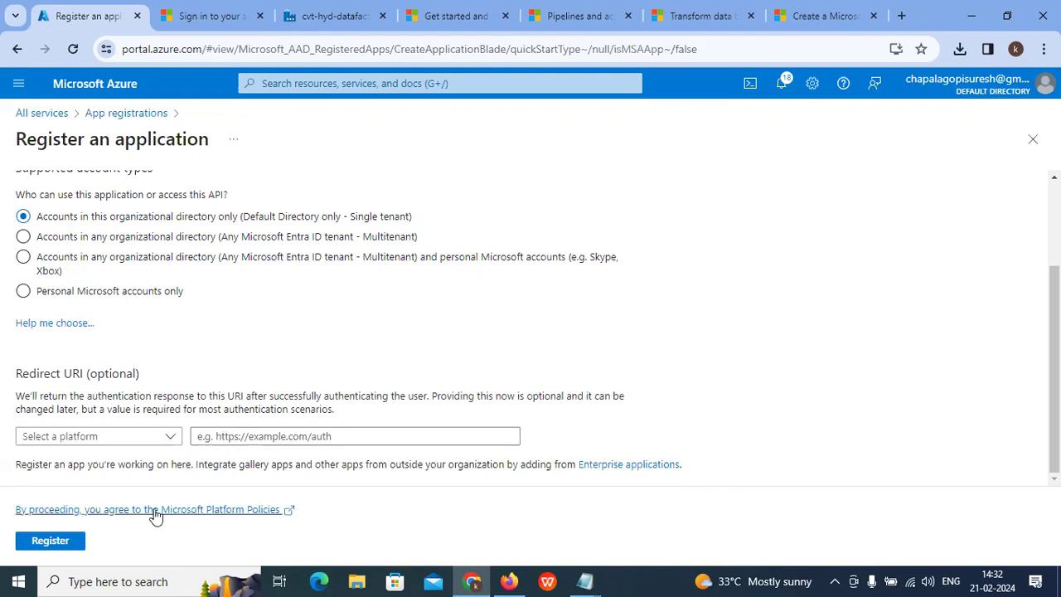
scroll(199, 452, "up", 1)
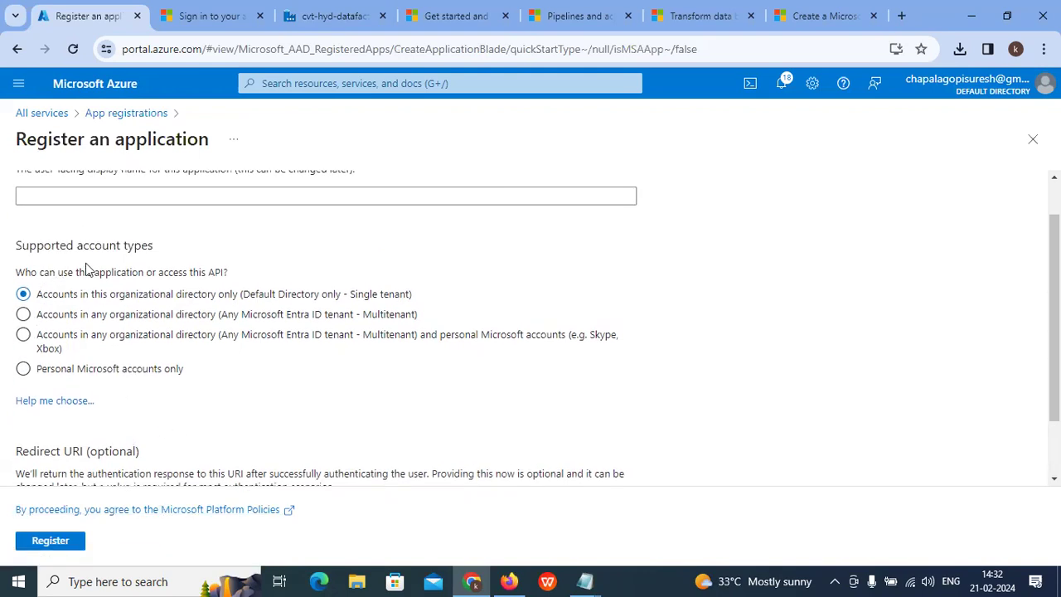
scroll(86, 269, "up", 1)
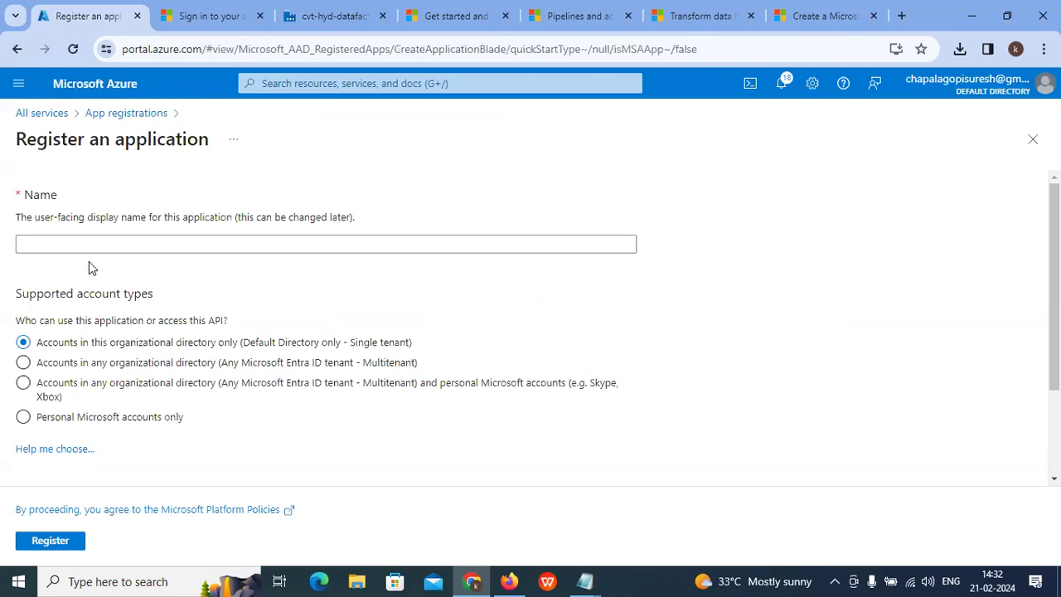
left_click(214, 13)
left_click(308, 10)
left_click(87, 14)
scroll(212, 224, "down", 3)
scroll(212, 224, "up", 3)
left_click(120, 116)
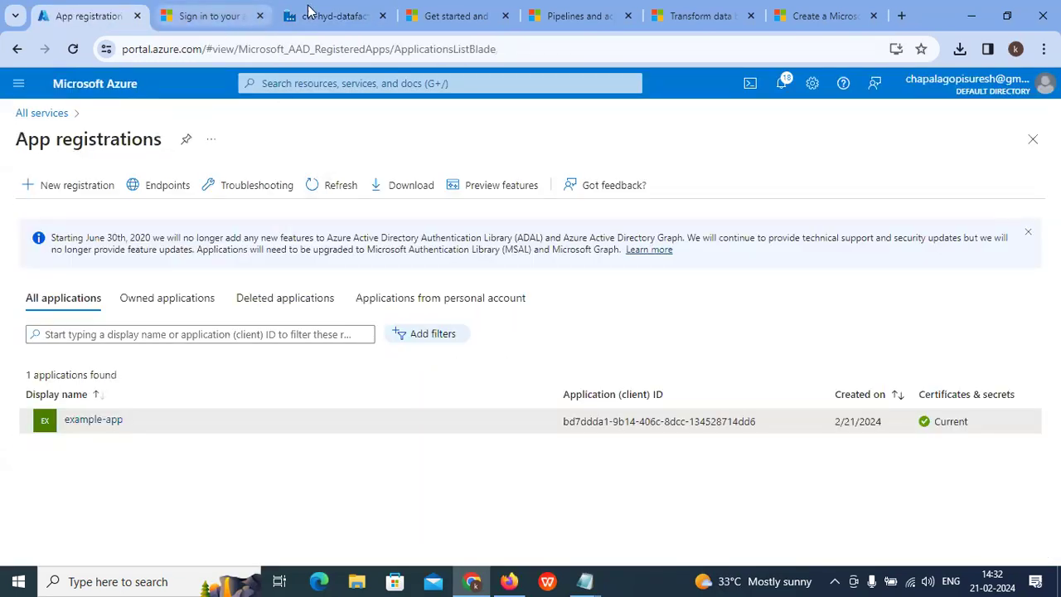
left_click(313, 12)
Step: Select Azure subscription 1 and resource group cvt-test-rg for the HDInsight cluster
scroll(672, 400, "down", 3)
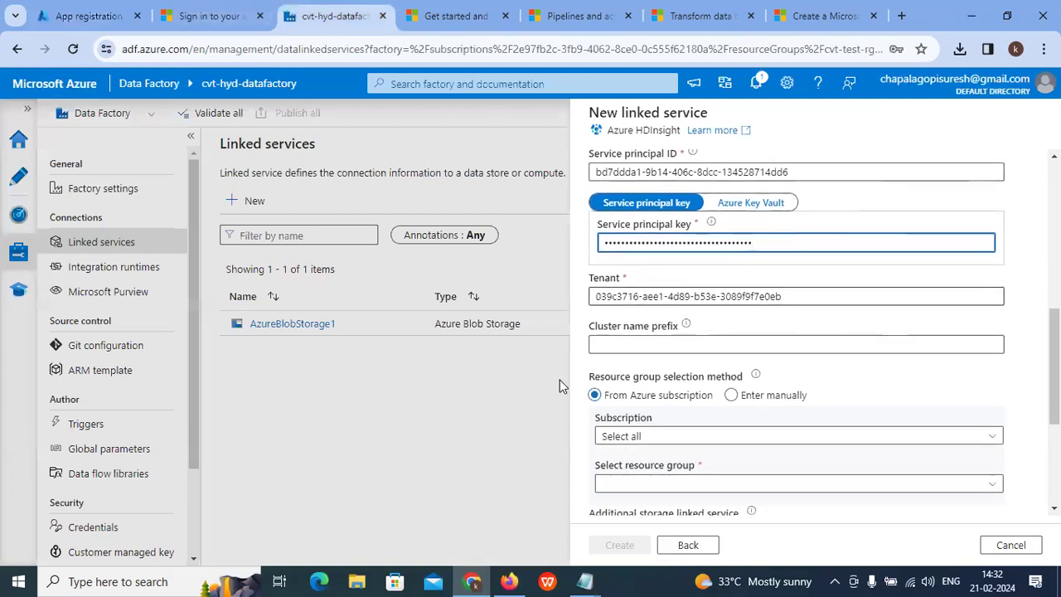
left_click(673, 365)
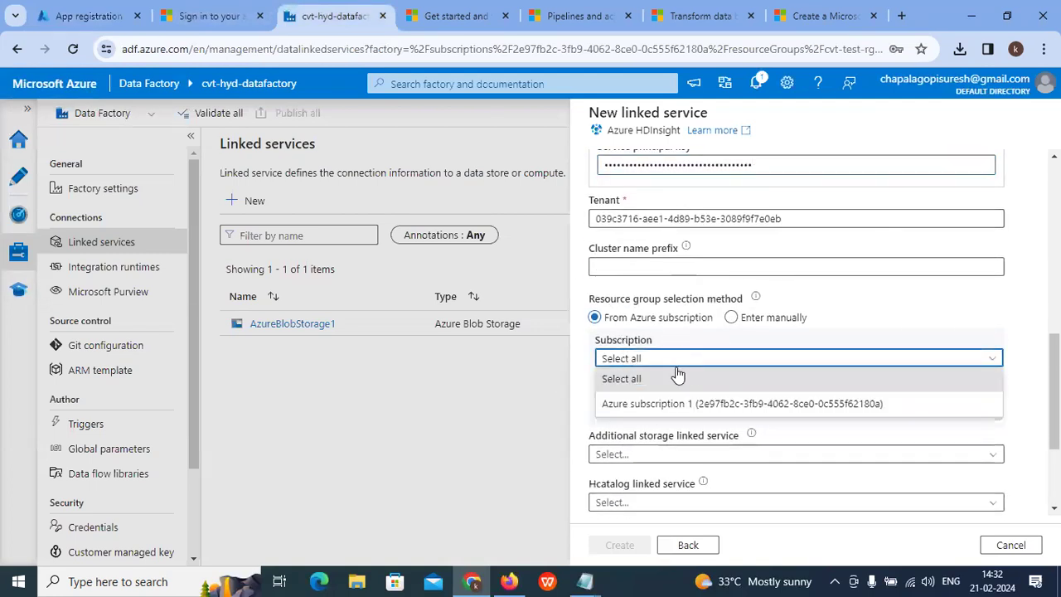
left_click(683, 404)
scroll(688, 389, "down", 2)
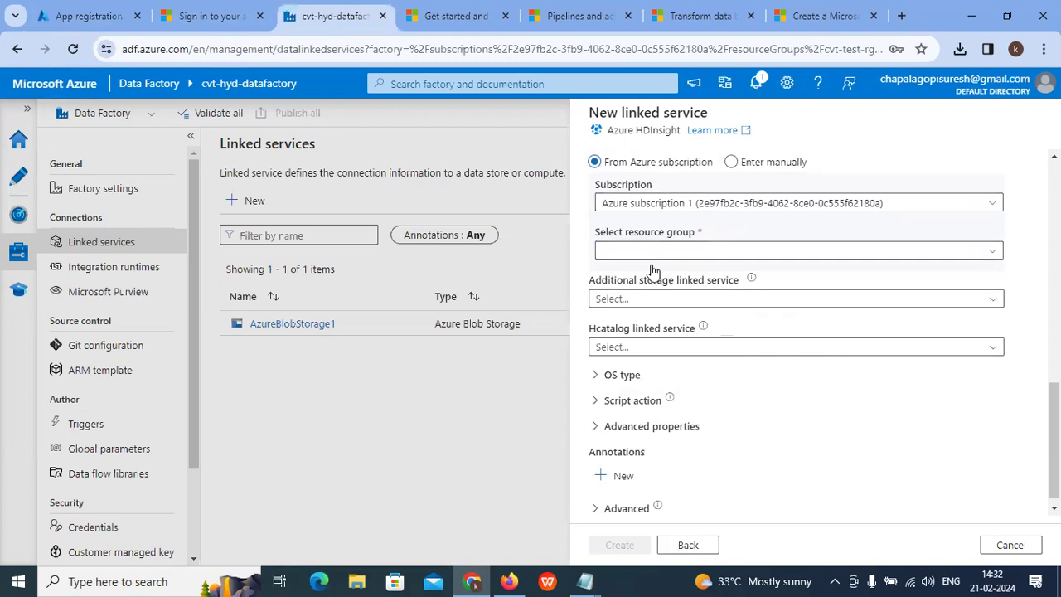
left_click(655, 251)
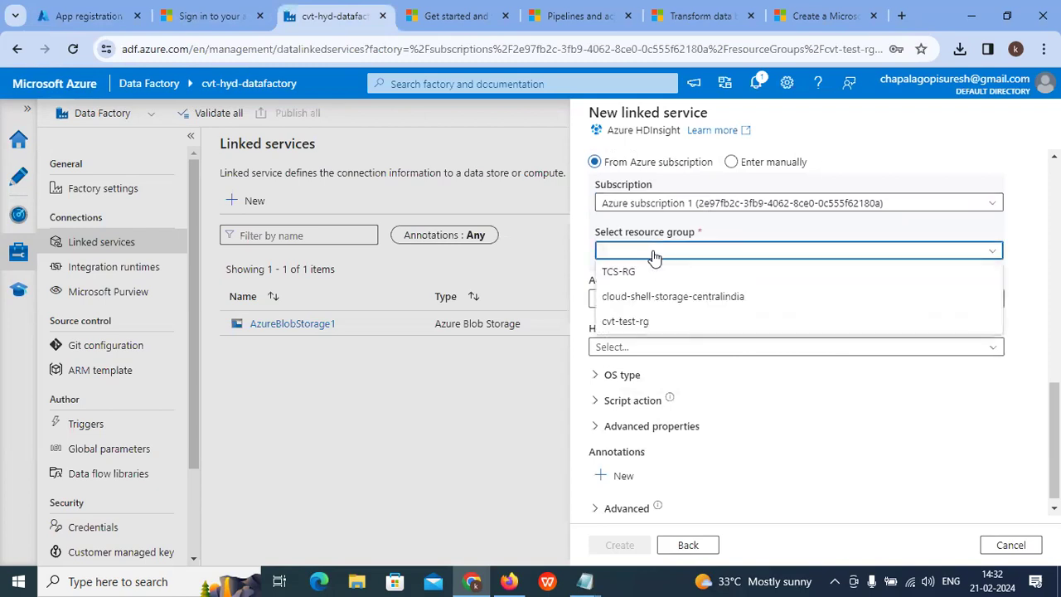
left_click(640, 323)
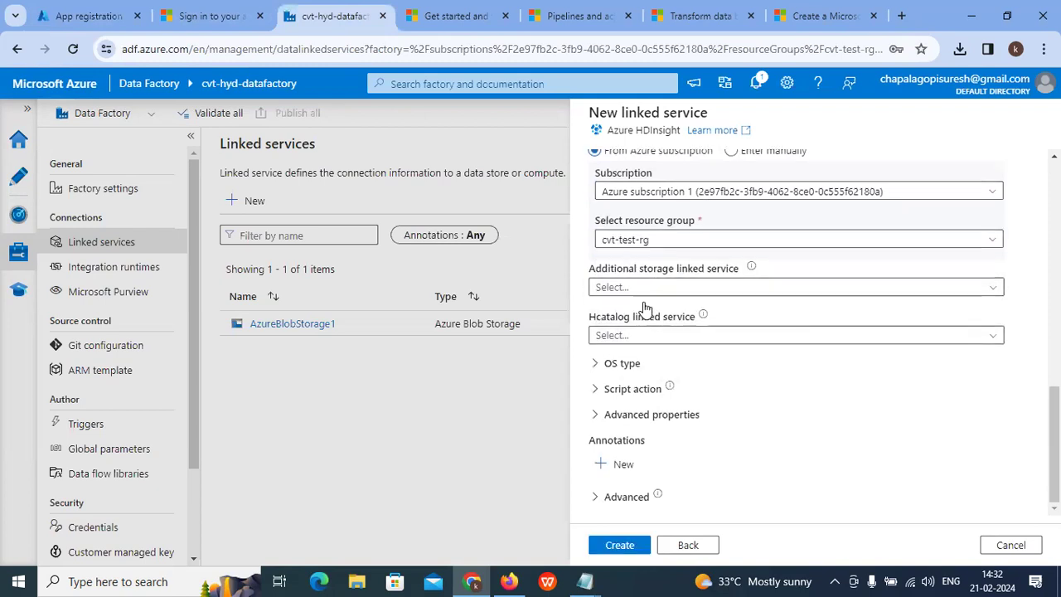
Step: Enter the cluster user name and password under OS type, then create the linked service
left_click(599, 365)
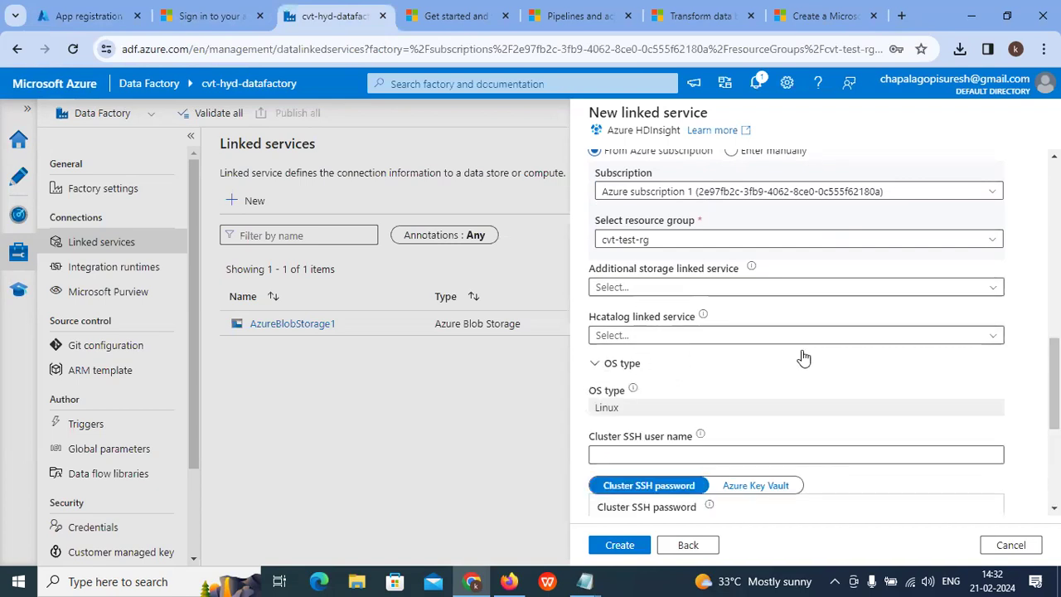
scroll(801, 356, "down", 2)
left_click(612, 302)
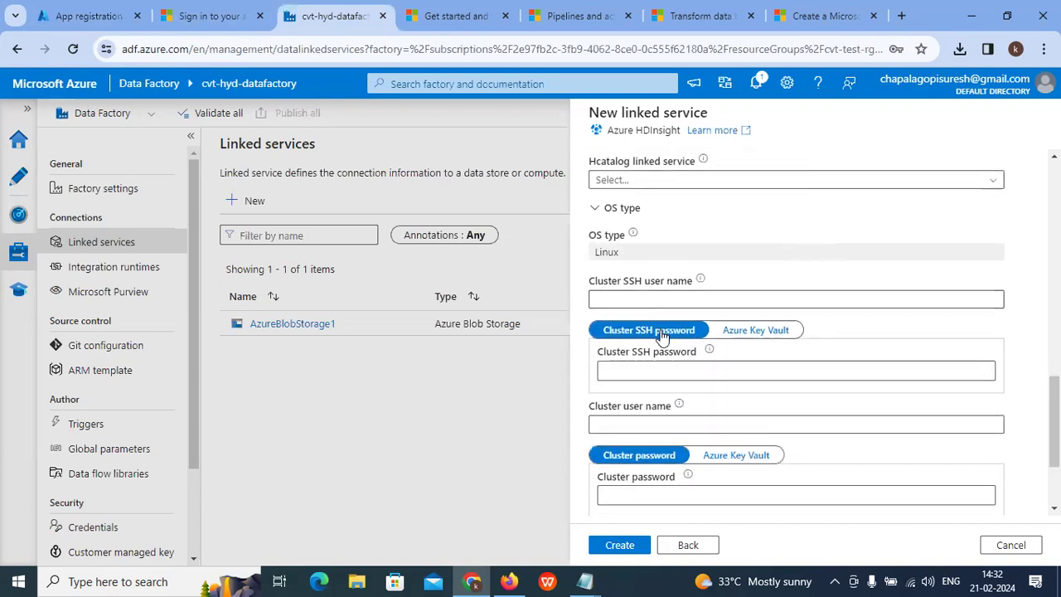
scroll(613, 311, "down", 1)
left_click(641, 347)
type("admin")
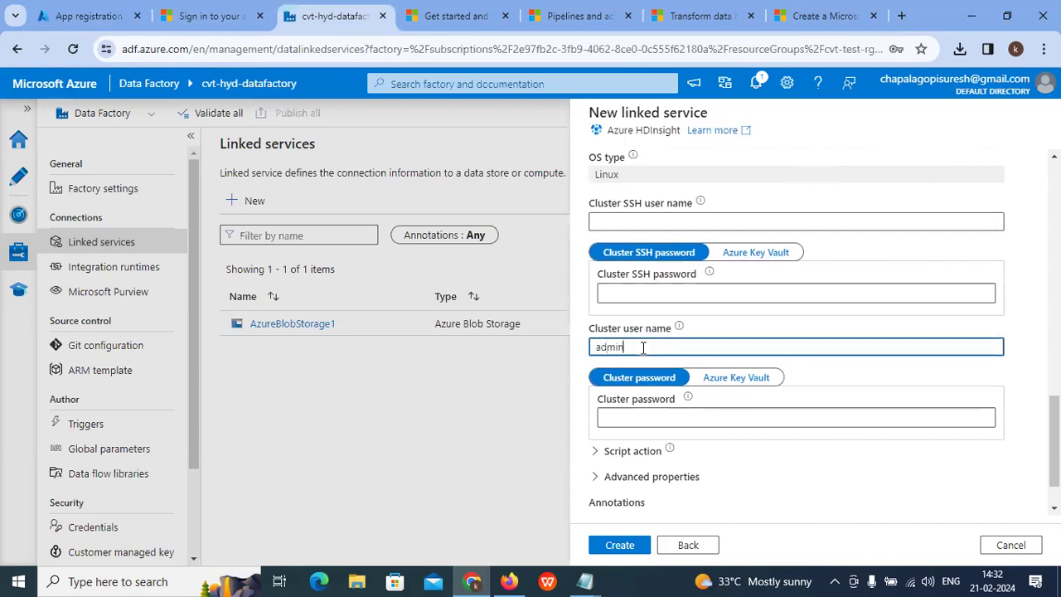
left_click(640, 416)
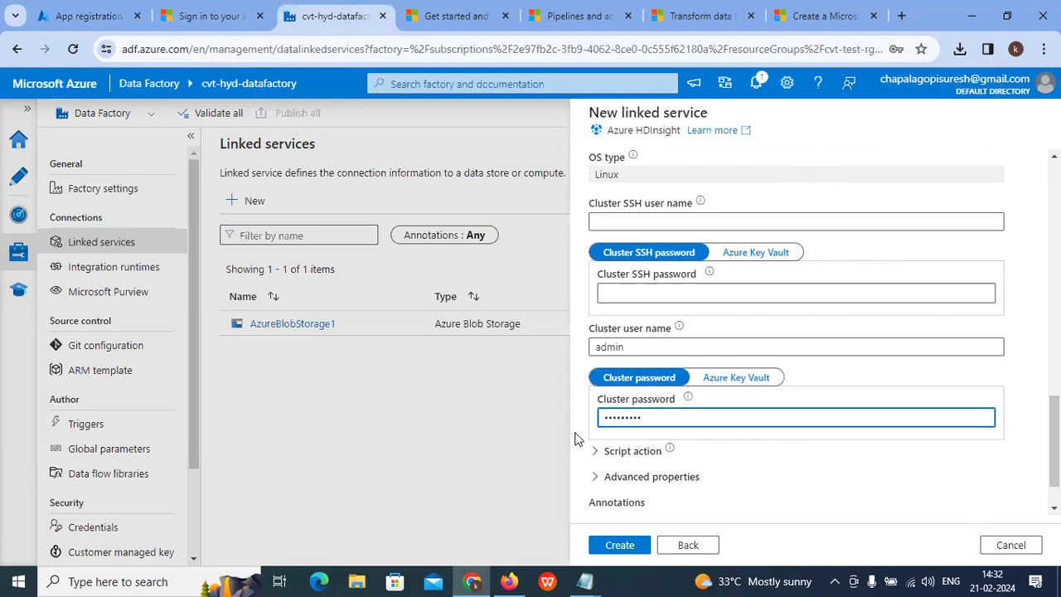
scroll(578, 438, "down", 1)
left_click(620, 545)
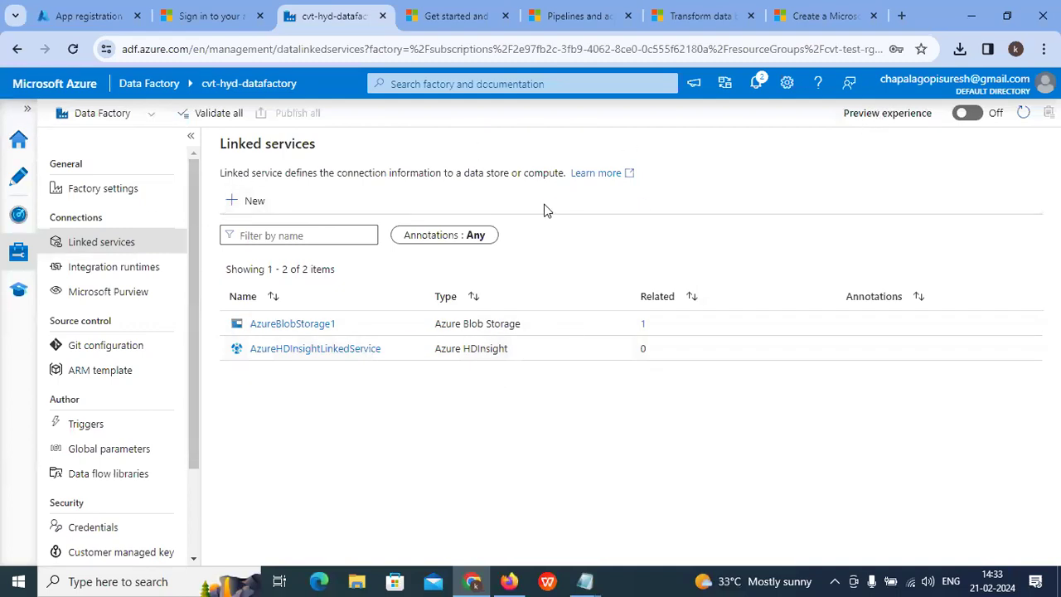
Step: Run Validate all on the factory, confirm no errors are reported, and close the results
scroll(78, 280, "down", 3)
scroll(111, 298, "up", 3)
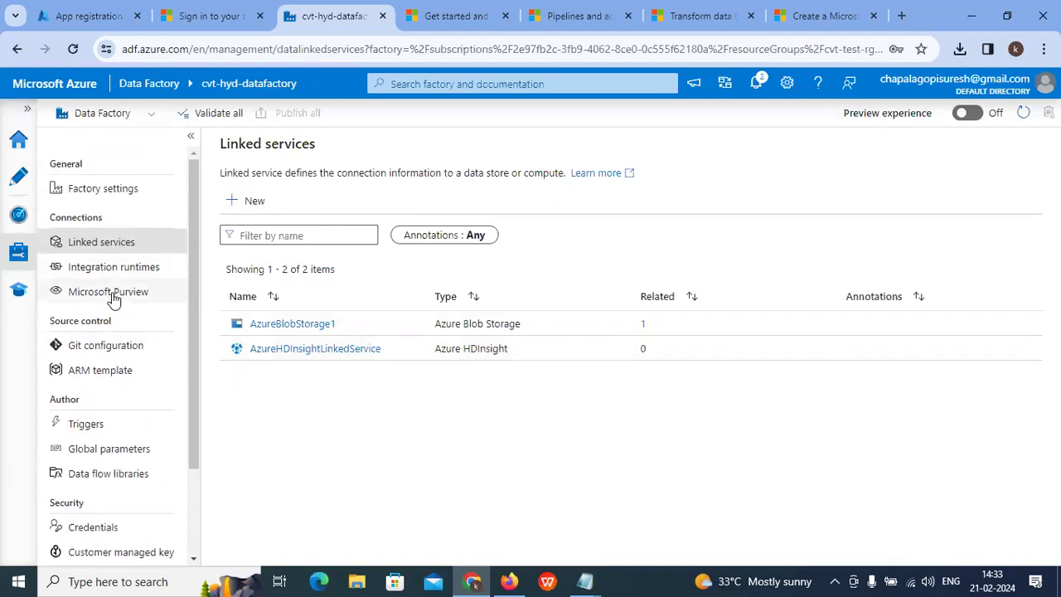
left_click(214, 113)
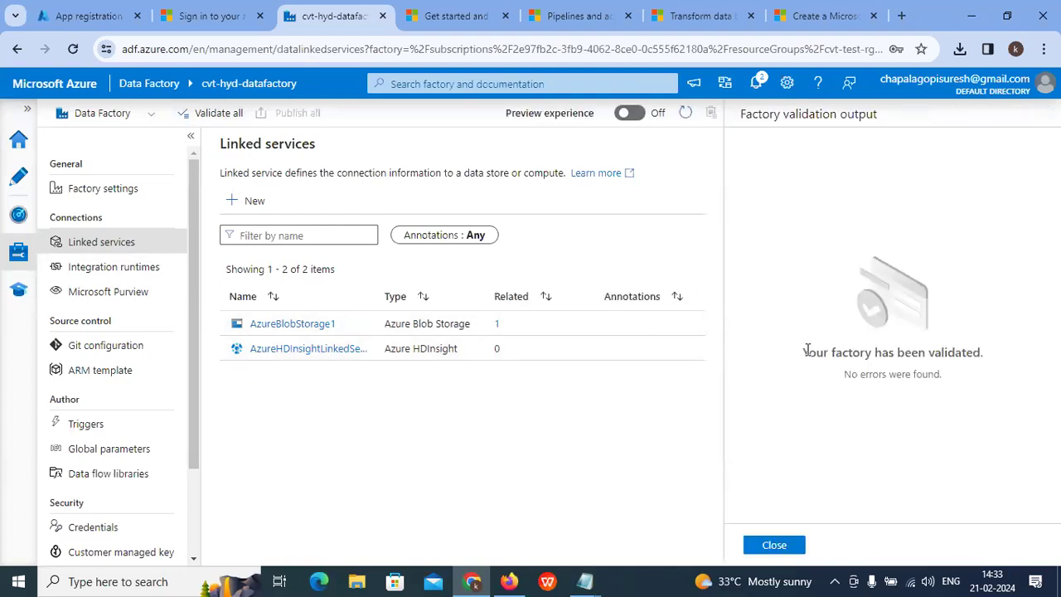
left_click_drag(806, 351, 1003, 359)
left_click(797, 541)
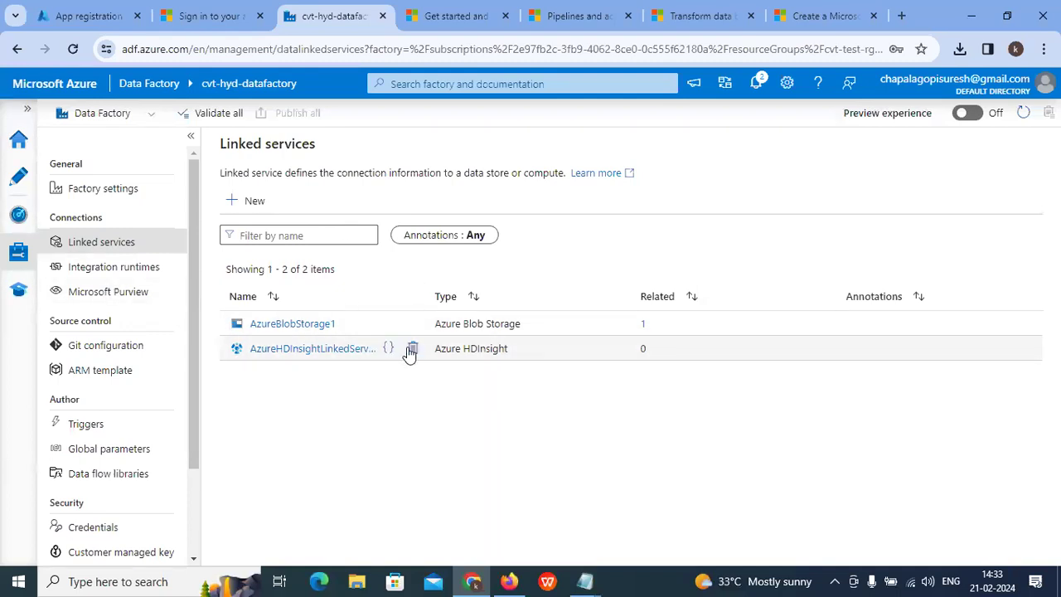
Step: Browse the pipelines, Get started and Spark transform-data docs down to Create a pipeline
left_click(568, 16)
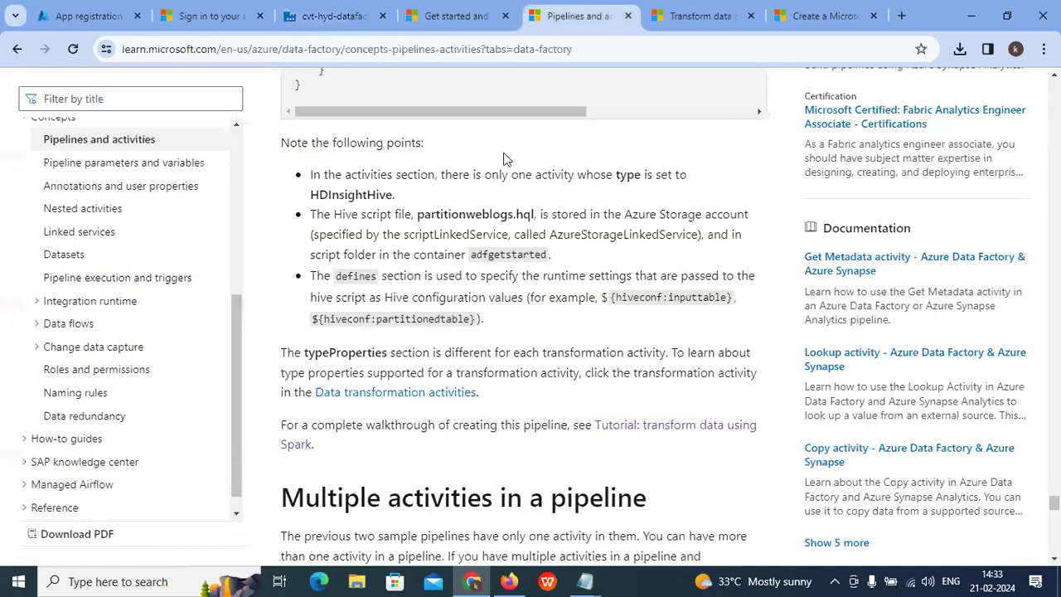
scroll(535, 208, "up", 2)
left_click(457, 16)
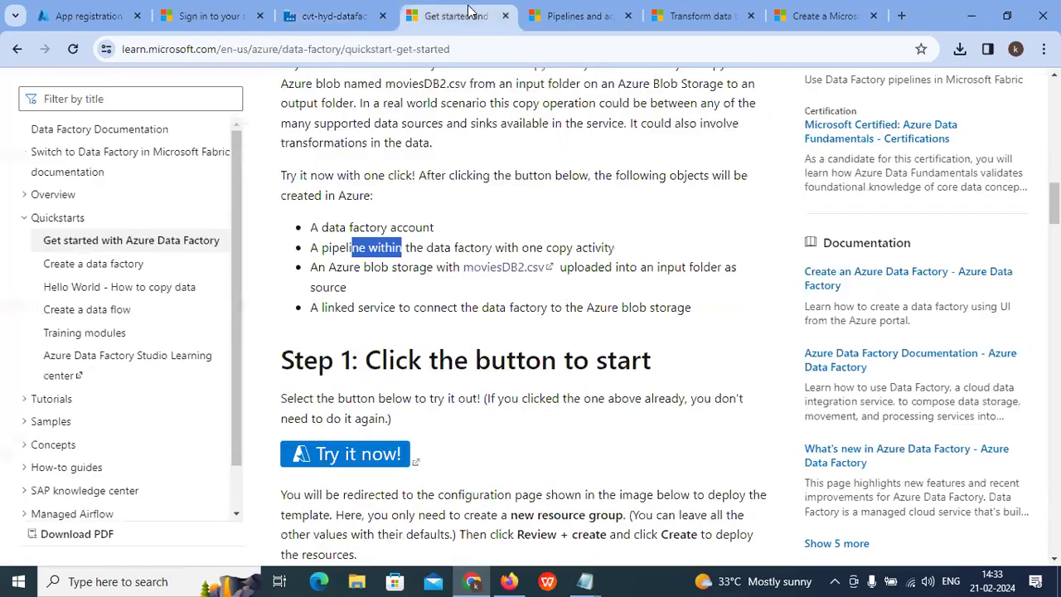
left_click(581, 15)
left_click(704, 16)
scroll(538, 303, "down", 3)
scroll(537, 303, "down", 15)
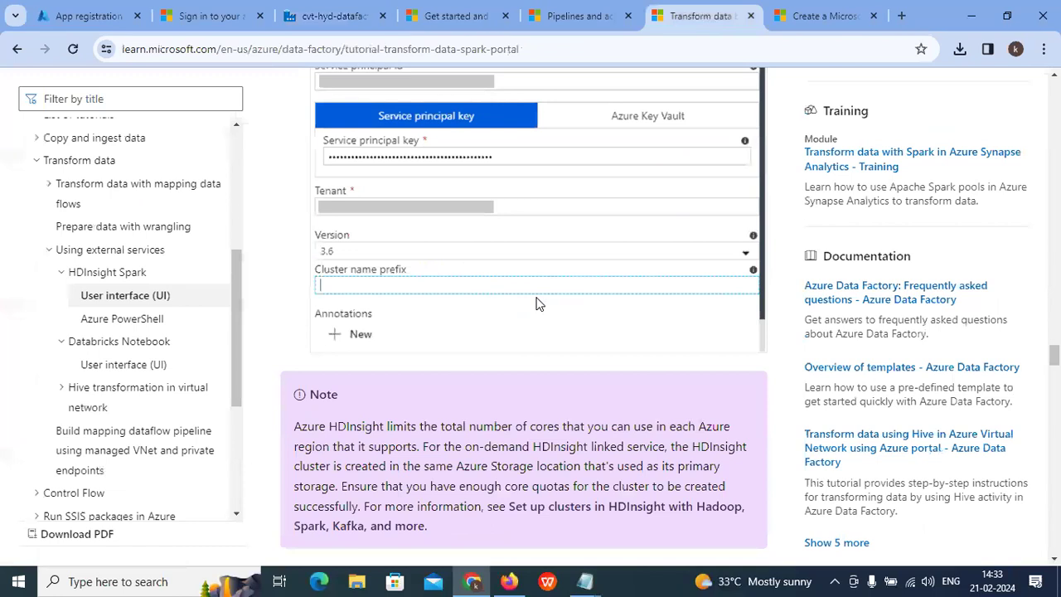
scroll(537, 305, "down", 1)
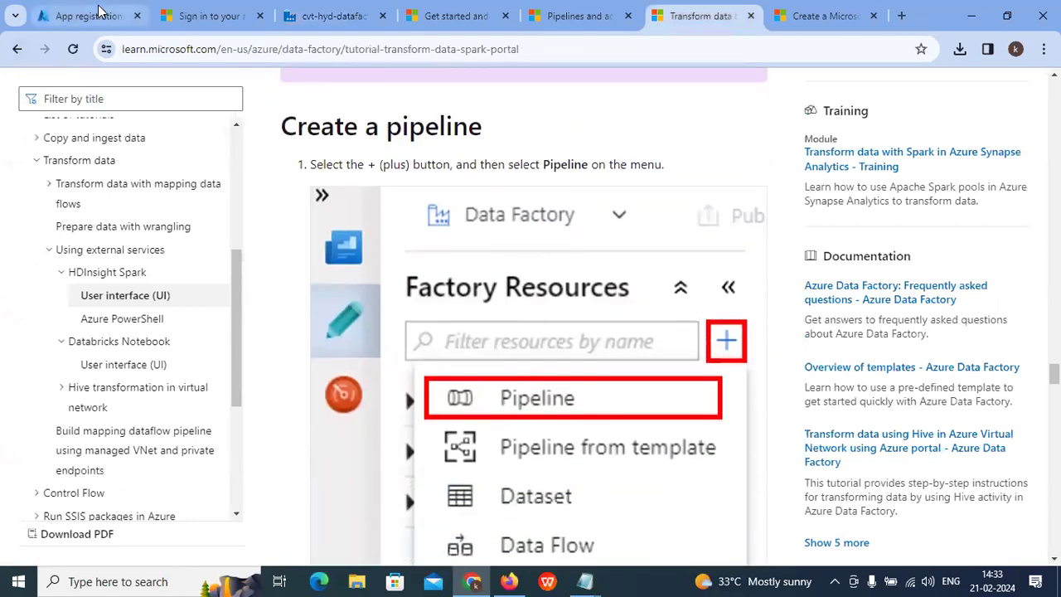
left_click(83, 16)
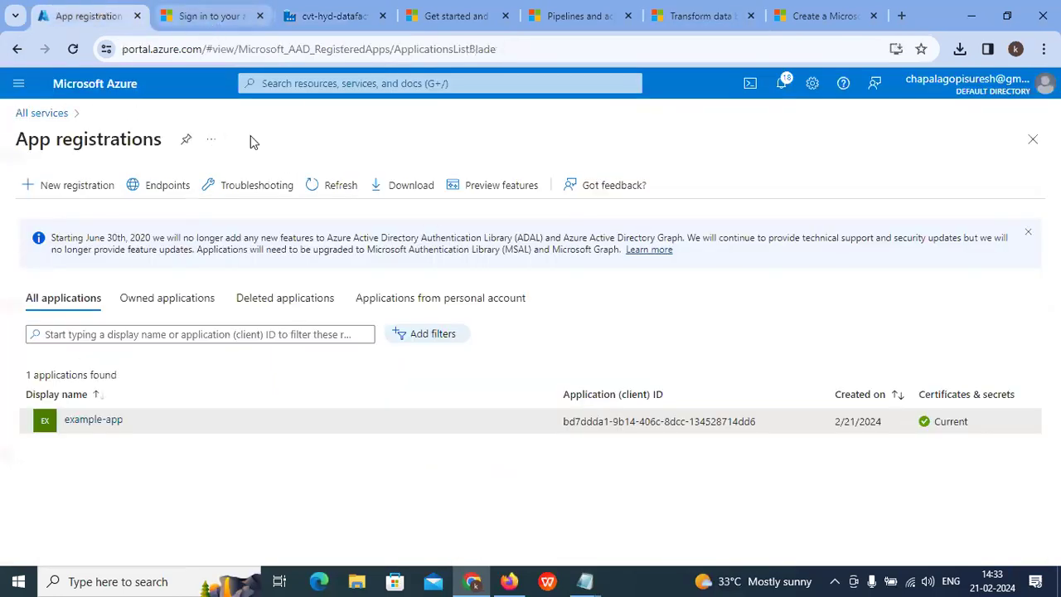
Step: Navigate through Resource groups and cvt-test-rg to the cvt-hyd-datafactory overview
left_click(355, 84)
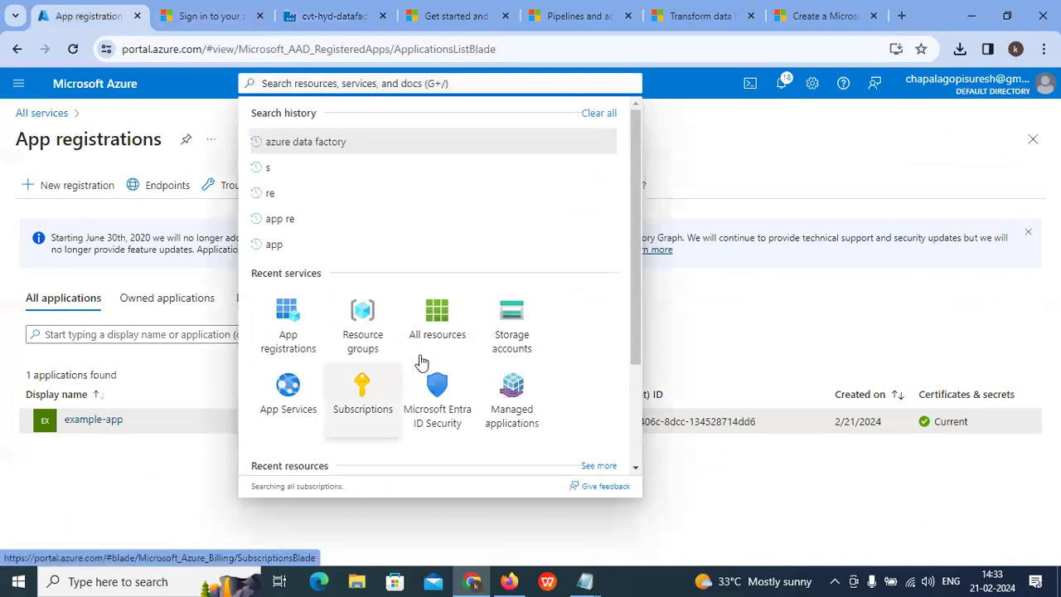
left_click(368, 340)
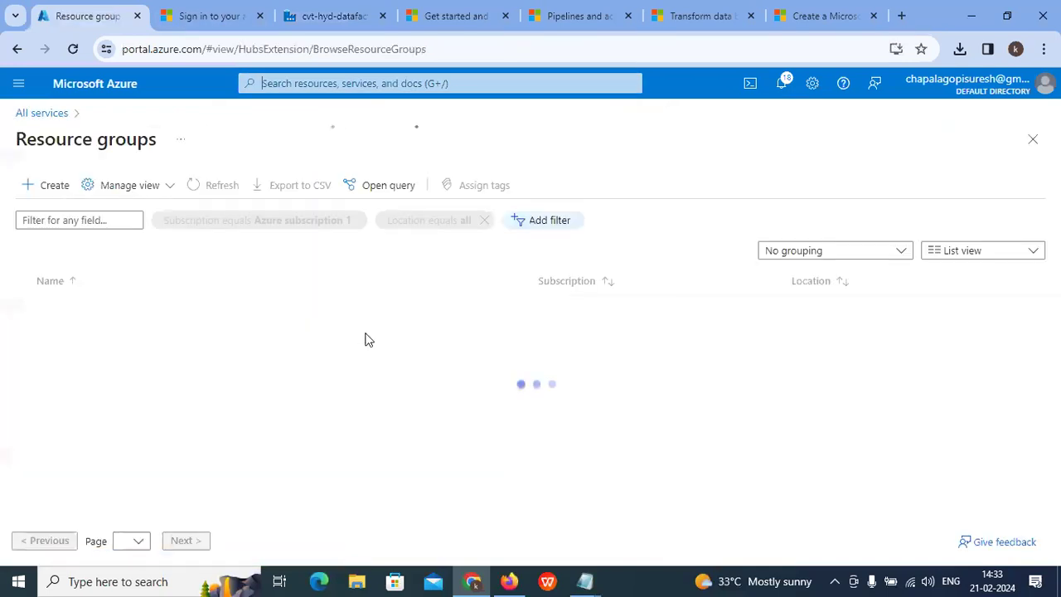
left_click(64, 334)
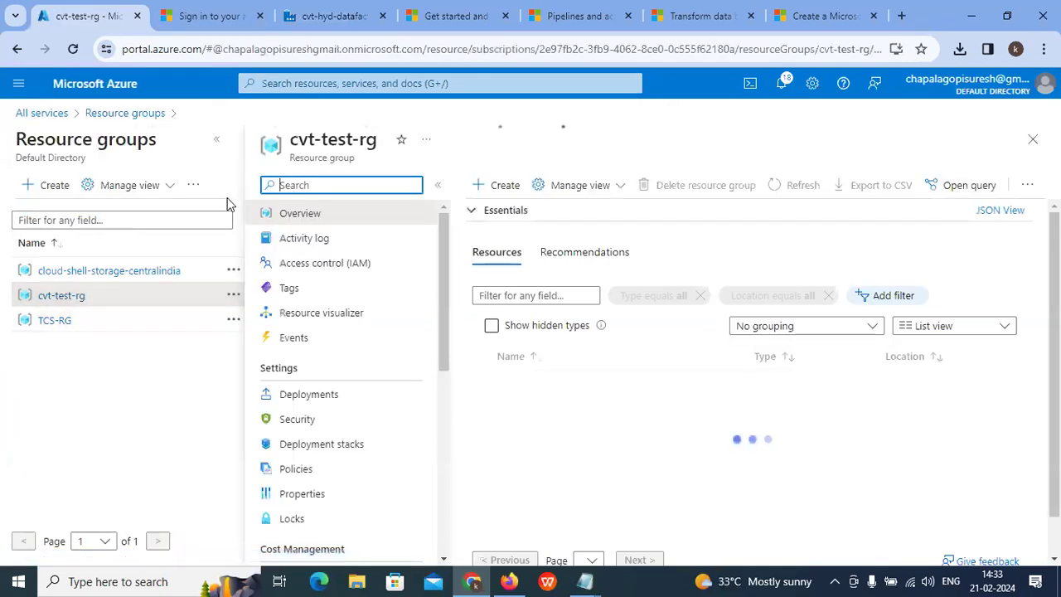
left_click(218, 141)
left_click(334, 386)
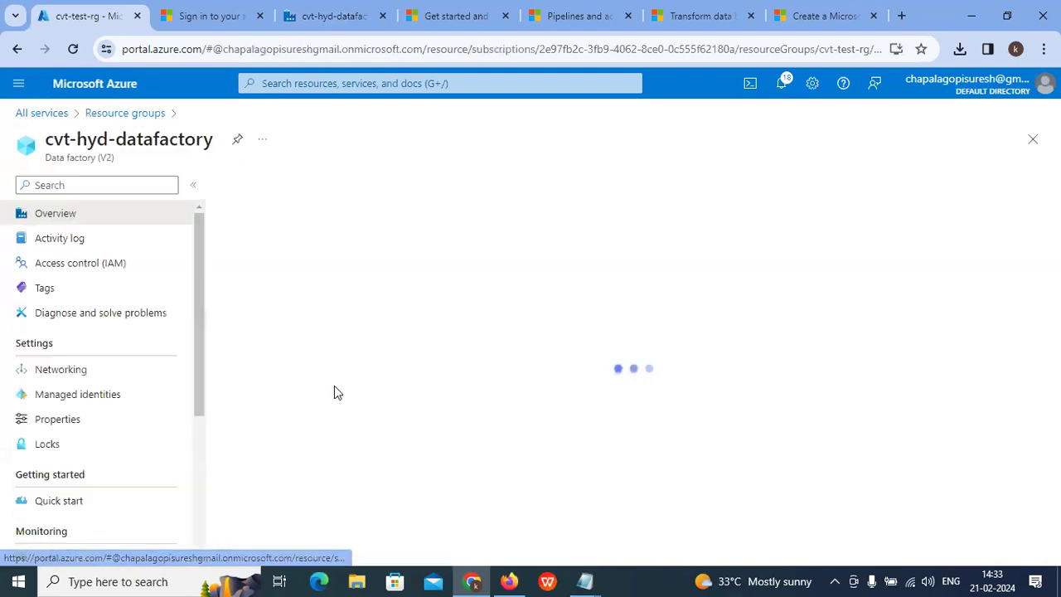
Step: Close the old Data Factory Studio and sign-in tabs, then launch a new studio session
left_click(348, 16)
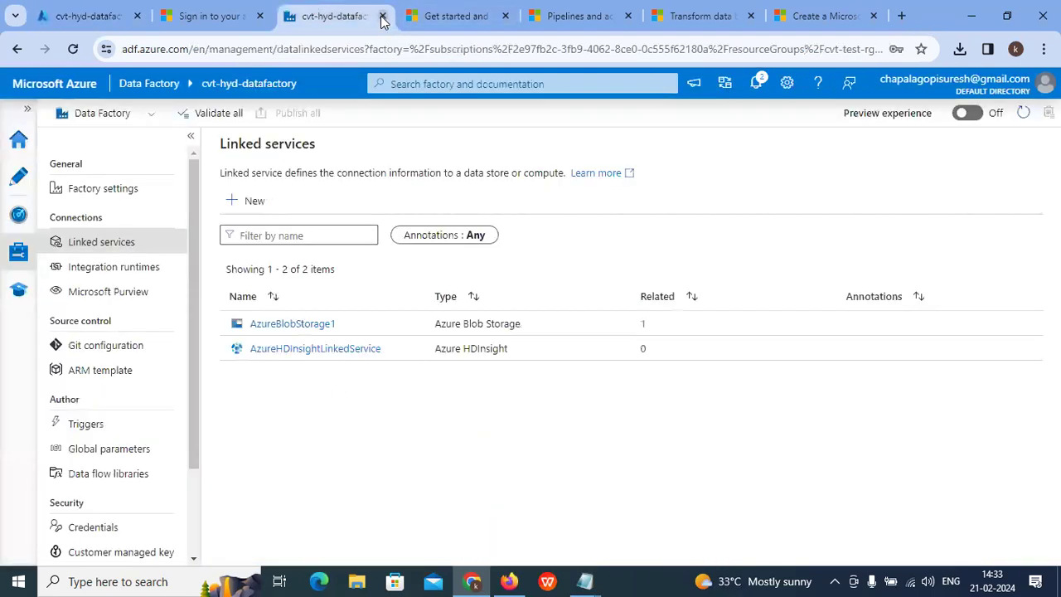
left_click(382, 16)
left_click(267, 16)
left_click(96, 16)
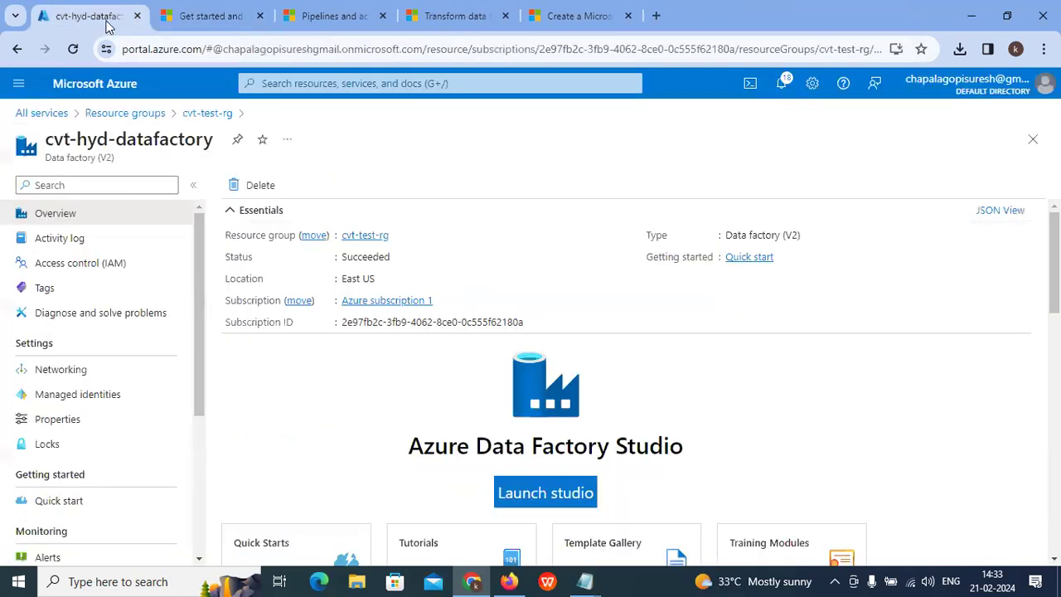
left_click(546, 493)
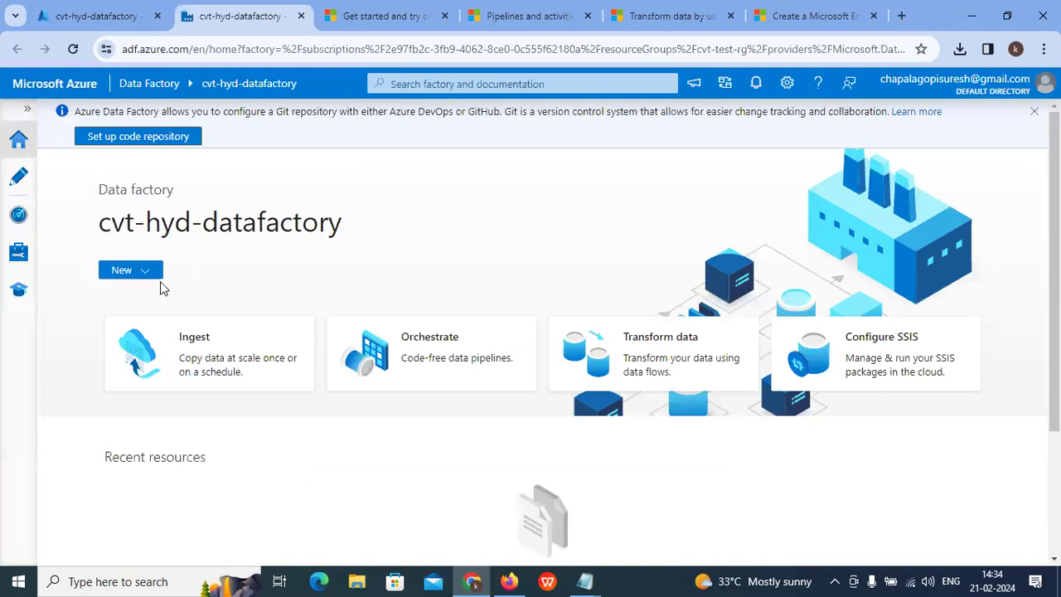
Step: From the Author area, add a new empty pipeline, pipeline1, via the Pipelines actions menu
left_click(18, 253)
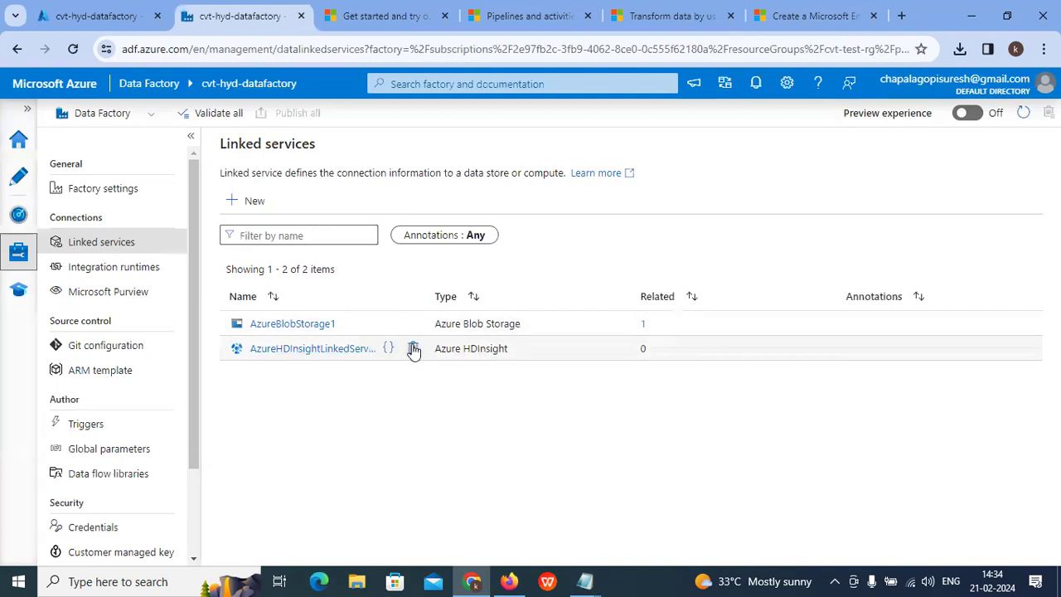
left_click(19, 177)
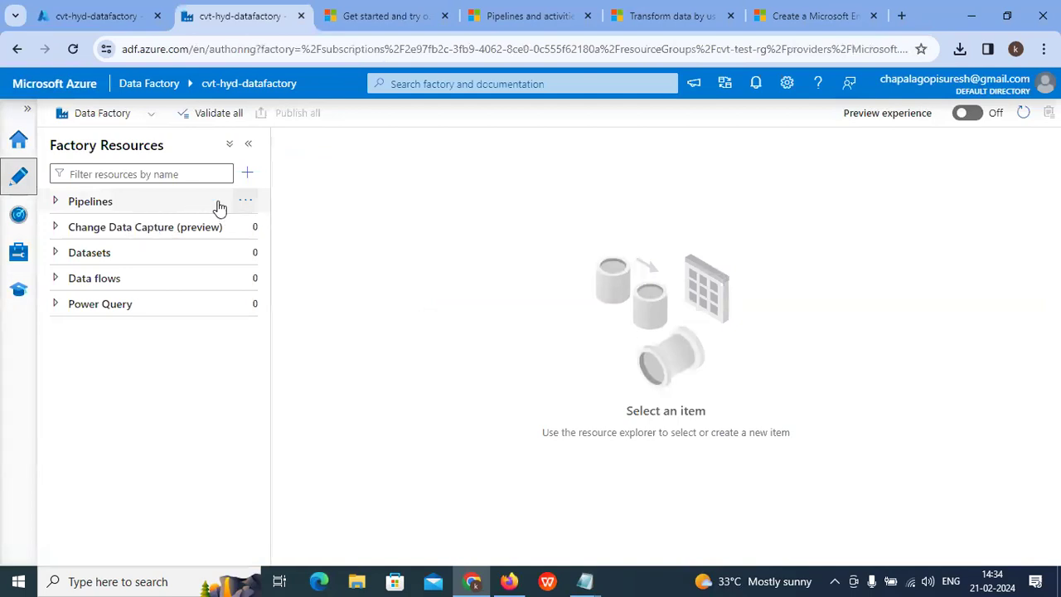
left_click(57, 204)
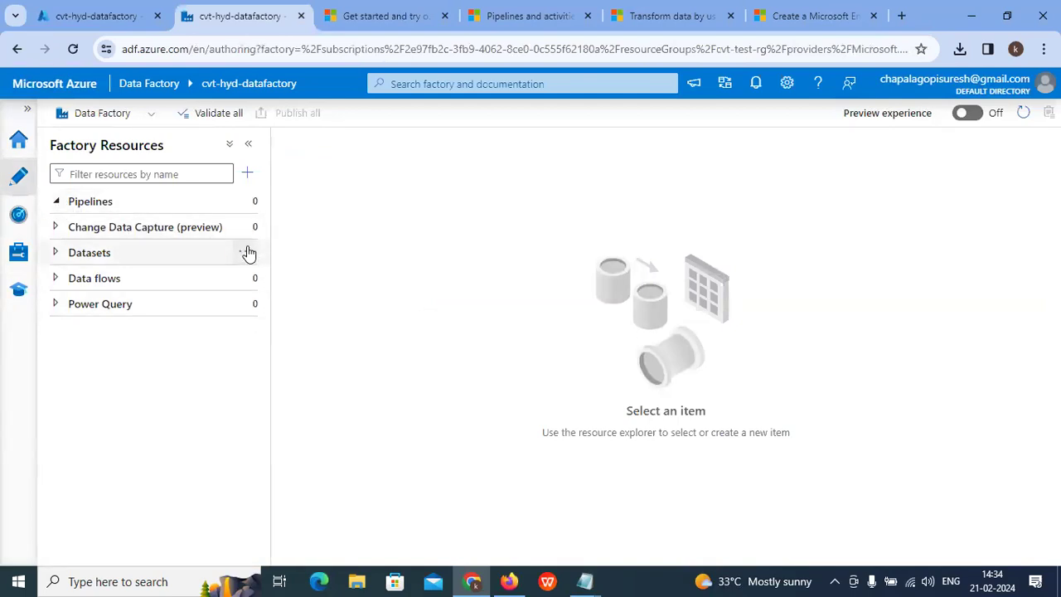
left_click(149, 203)
left_click(251, 204)
left_click(305, 226)
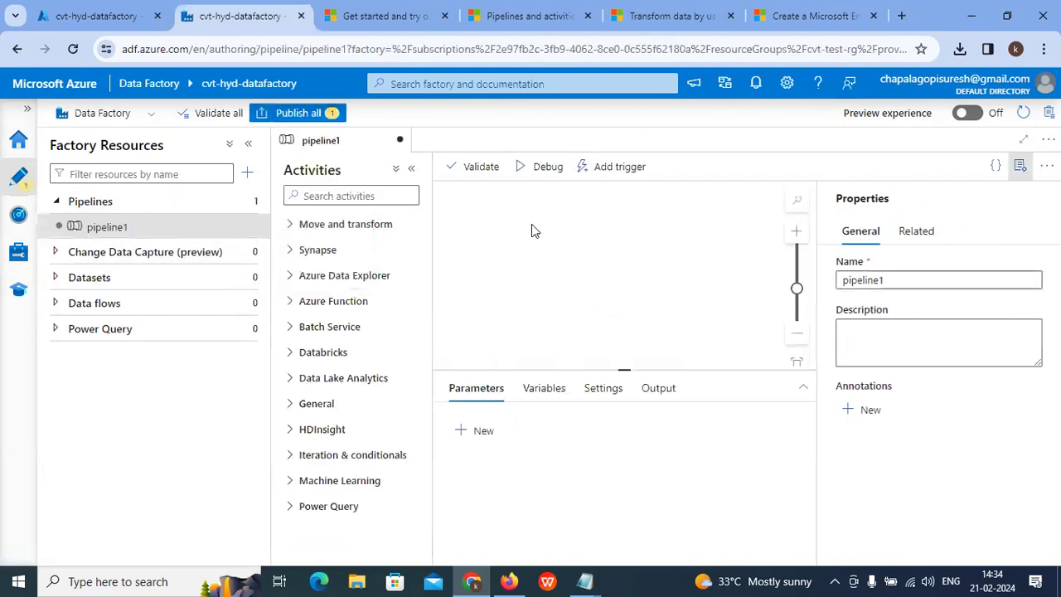
Step: Review the HDInsight Spark step (step 2) on the Spark tutorial page
left_click(957, 285)
left_click(672, 15)
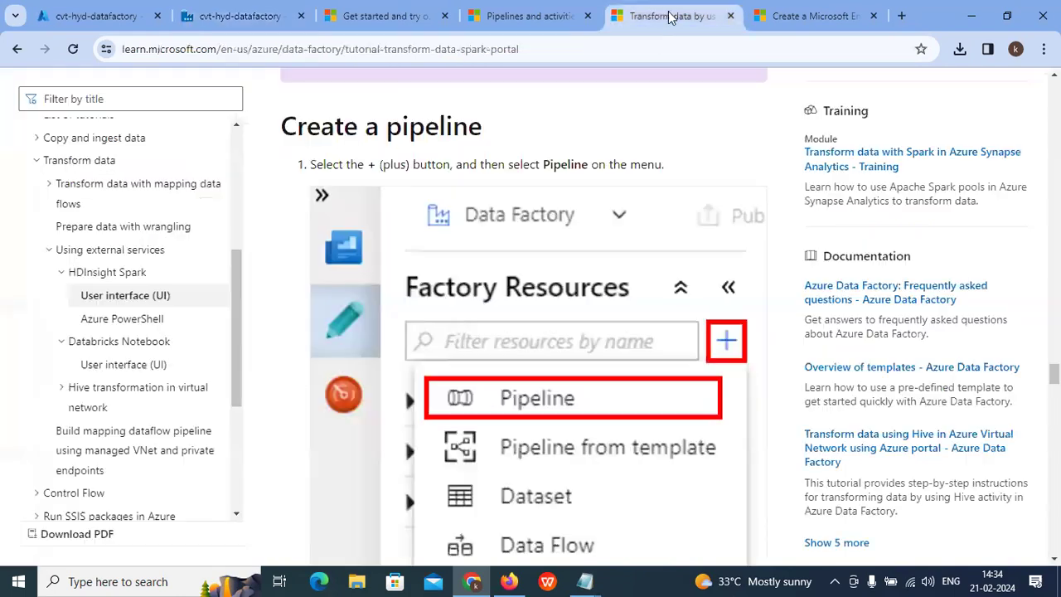
scroll(607, 338, "down", 5)
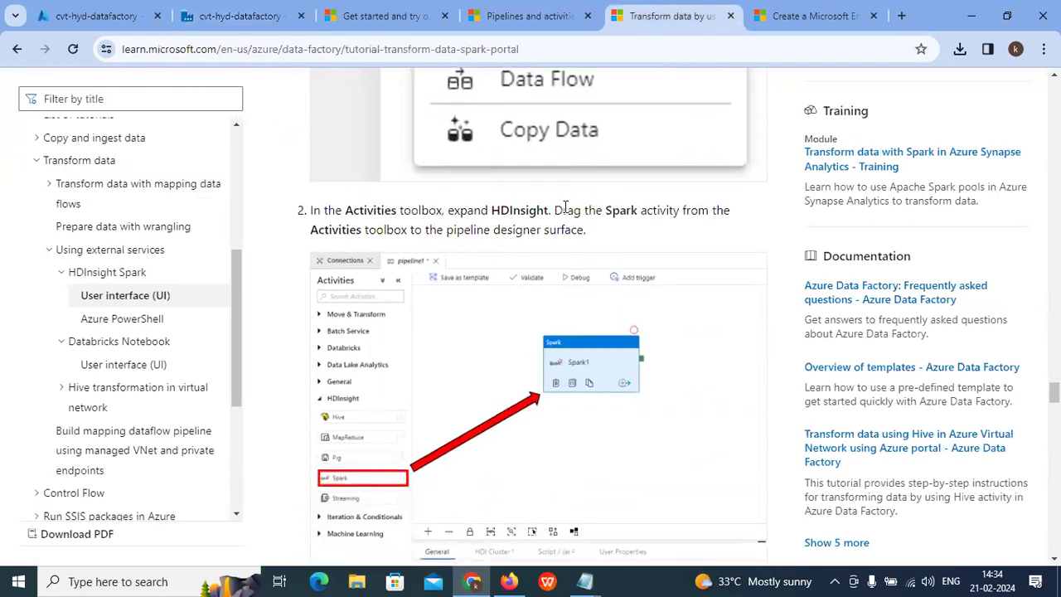
double_click(531, 210)
scroll(546, 210, "down", 2)
scroll(546, 210, "up", 2)
Step: Back on pipeline1, select its name and expand the HDInsight activities list
left_click(109, 7)
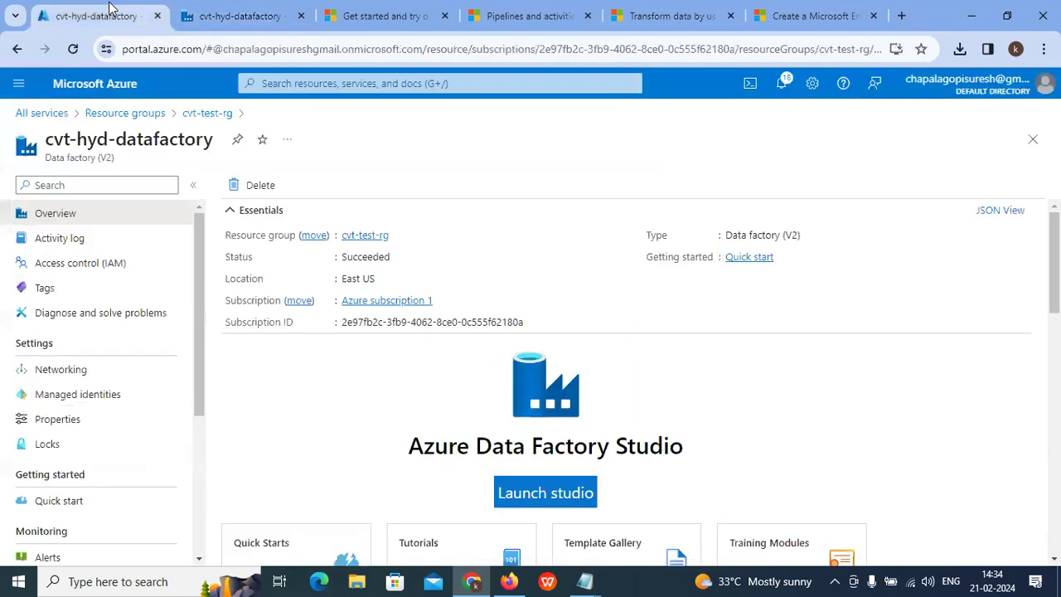
left_click(221, 15)
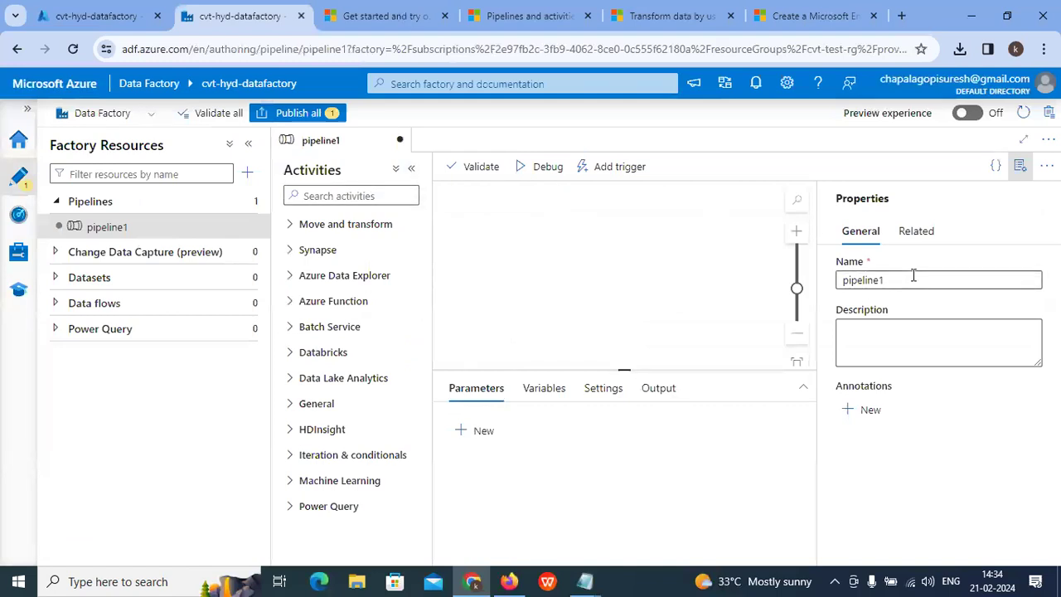
left_click_drag(891, 280, 822, 283)
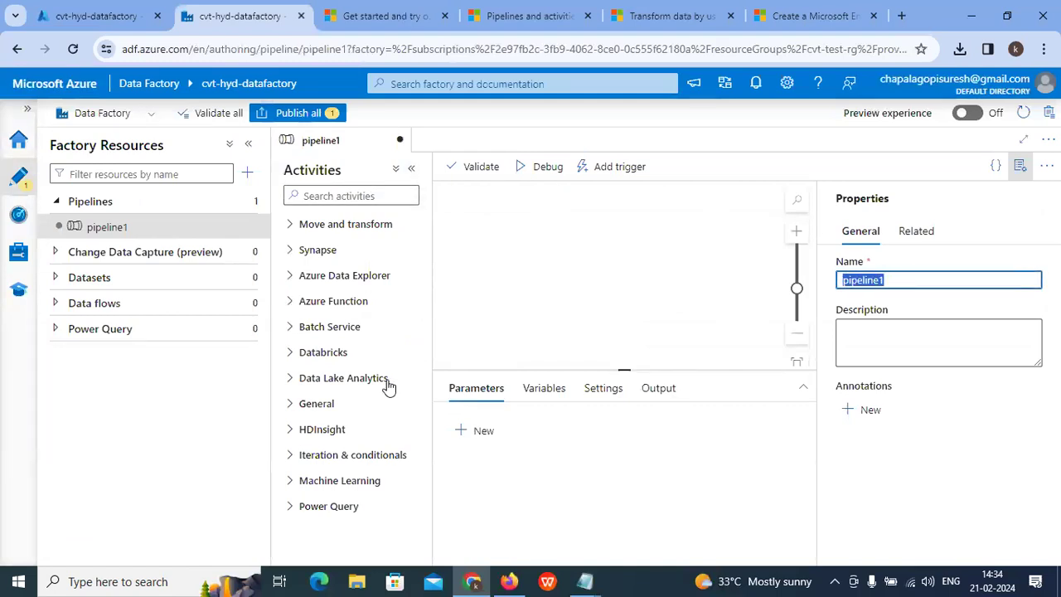
left_click(300, 429)
scroll(336, 408, "down", 2)
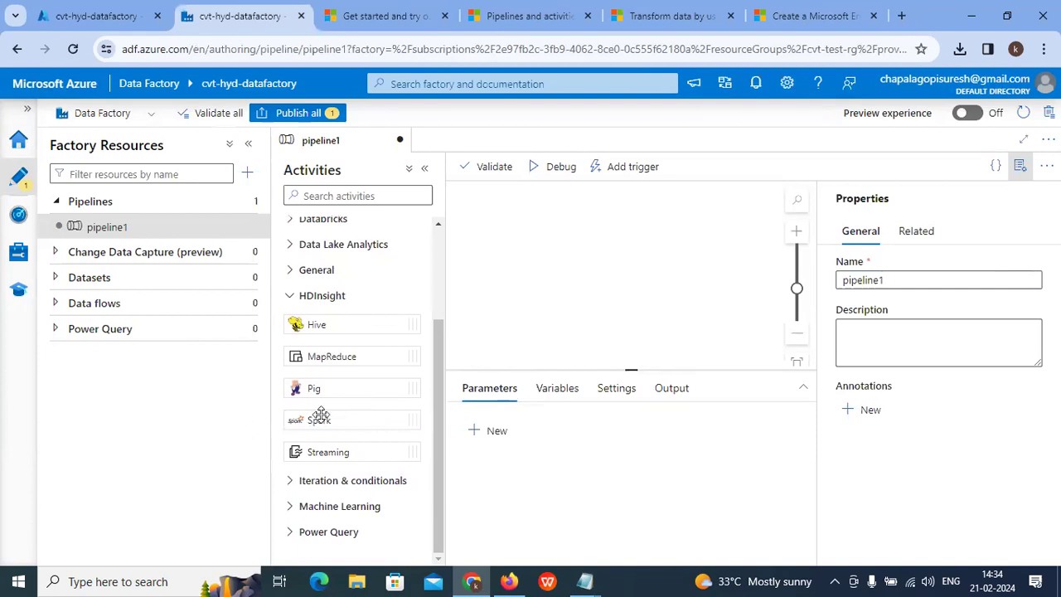
Step: Drag a Spark activity onto pipeline1's canvas and select its name, Spark1
left_click_drag(323, 422, 609, 220)
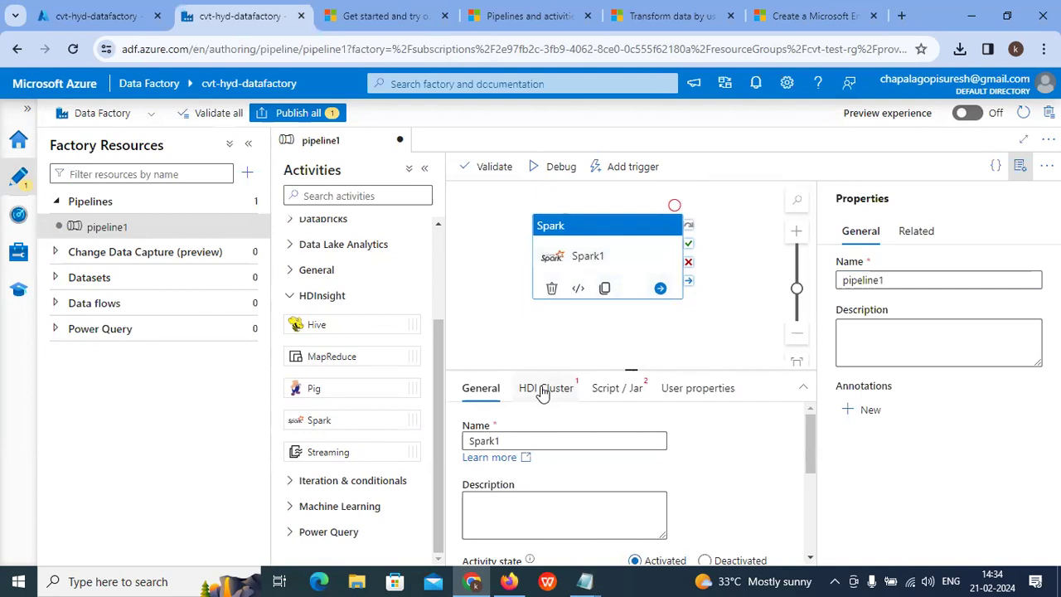
left_click(514, 441)
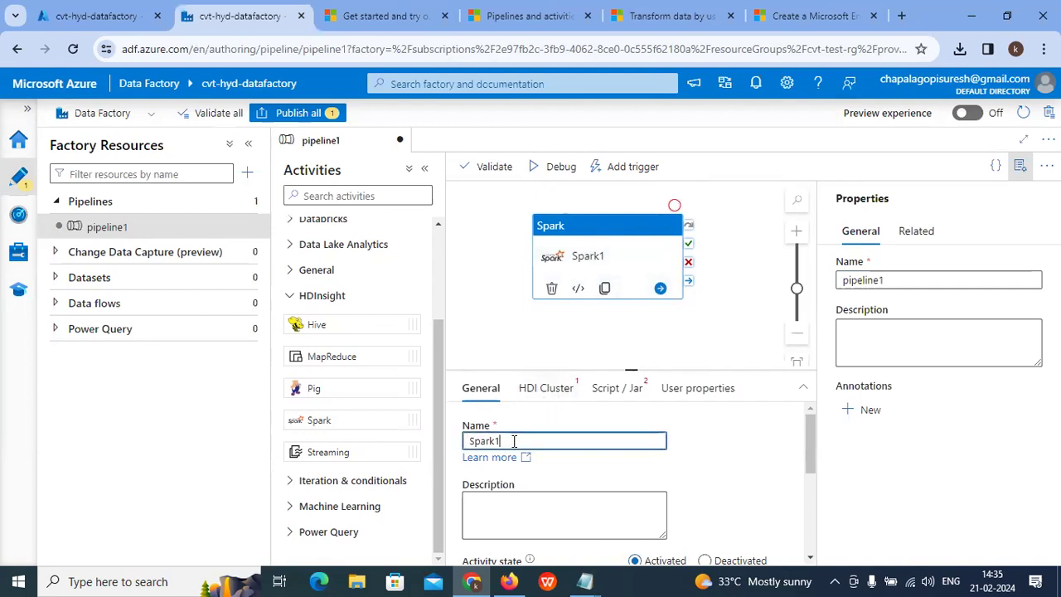
left_click_drag(514, 441, 428, 443)
Step: Set Spark1's HDInsight linked service to AzureHDInsightLinkedService on the HDI Cluster settings
double_click(889, 280)
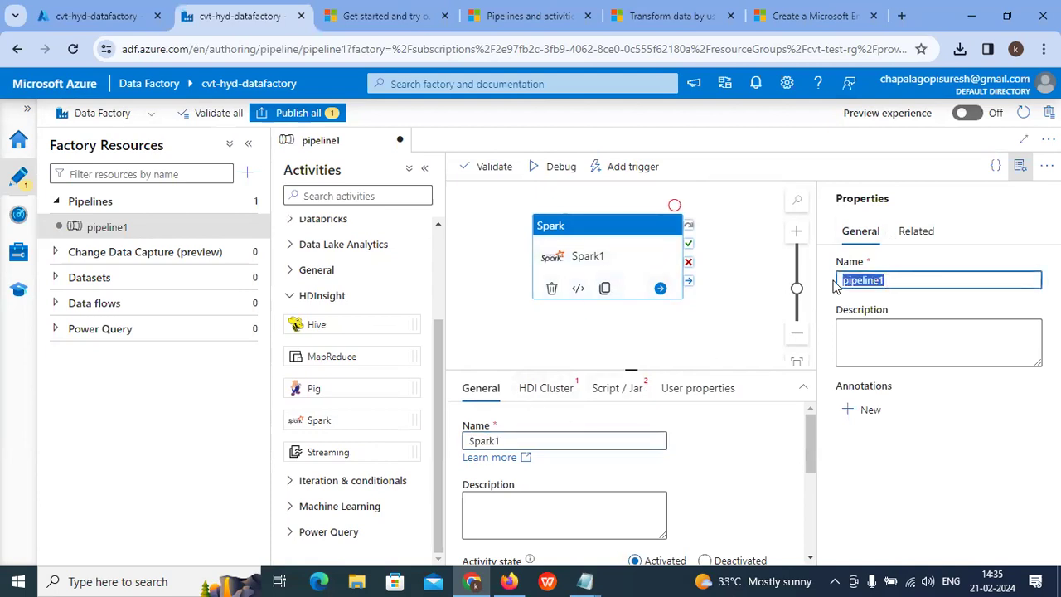
left_click(547, 390)
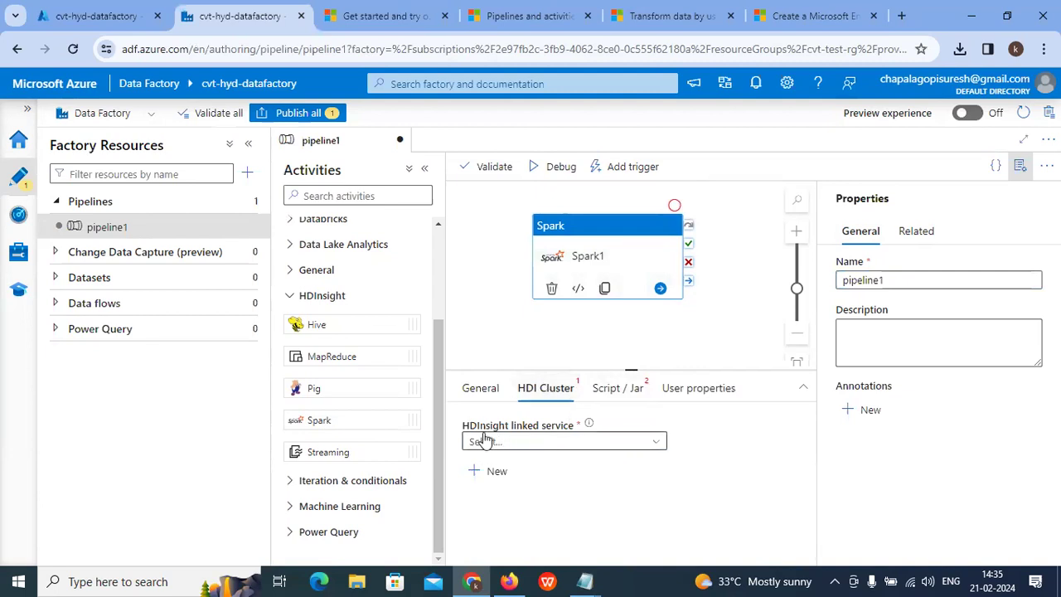
left_click(533, 441)
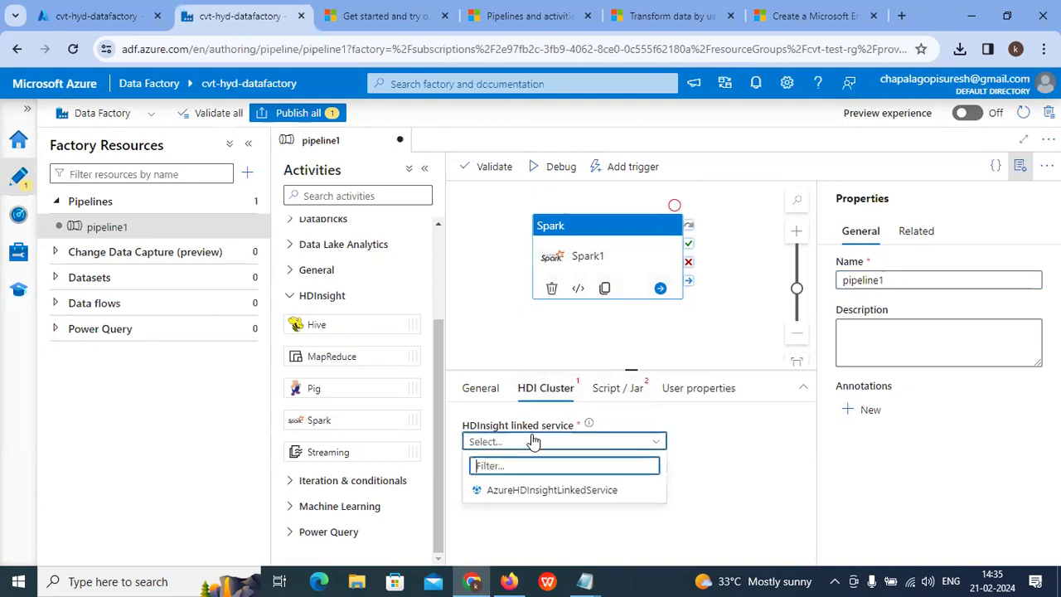
left_click(544, 490)
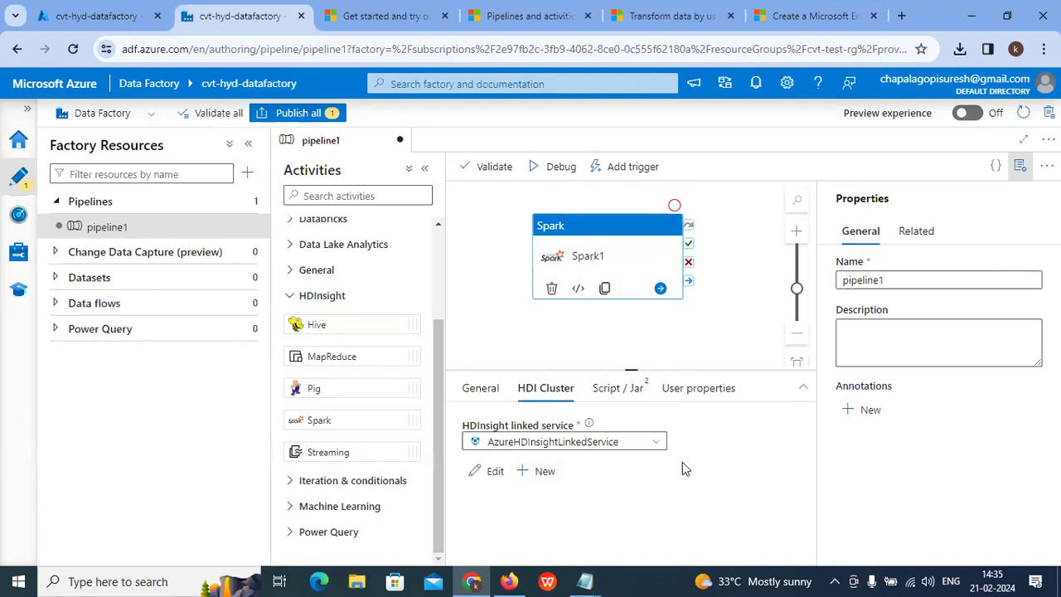
left_click(614, 389)
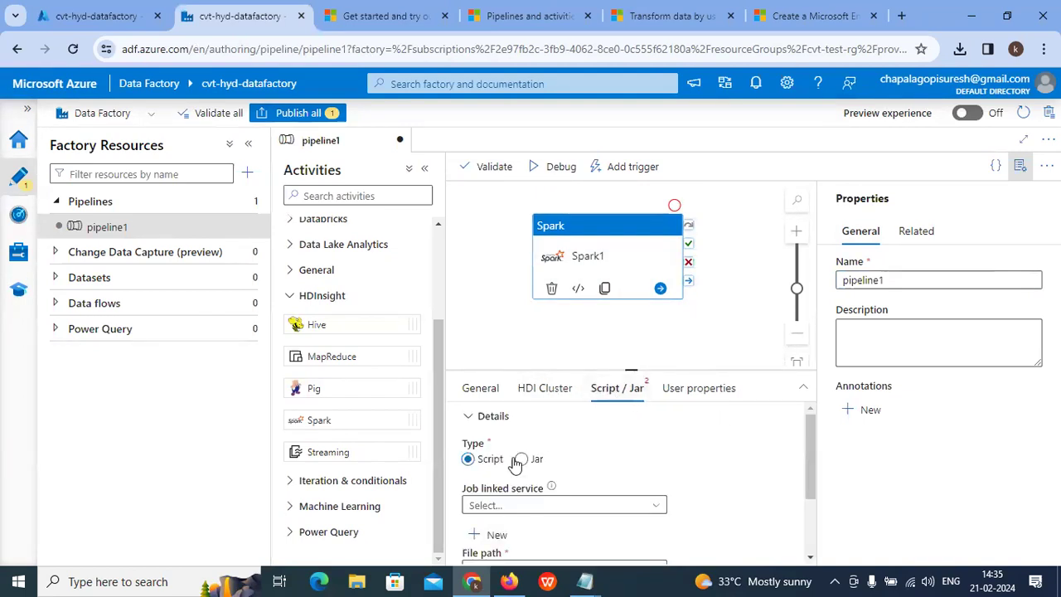
scroll(538, 469, "down", 2)
scroll(537, 469, "up", 2)
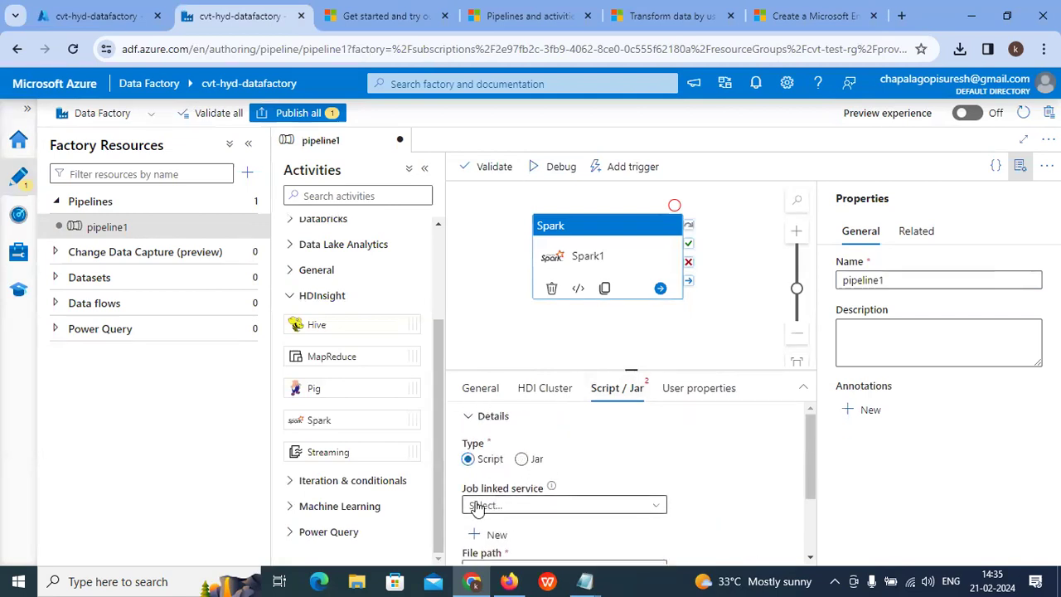
scroll(514, 502, "down", 1)
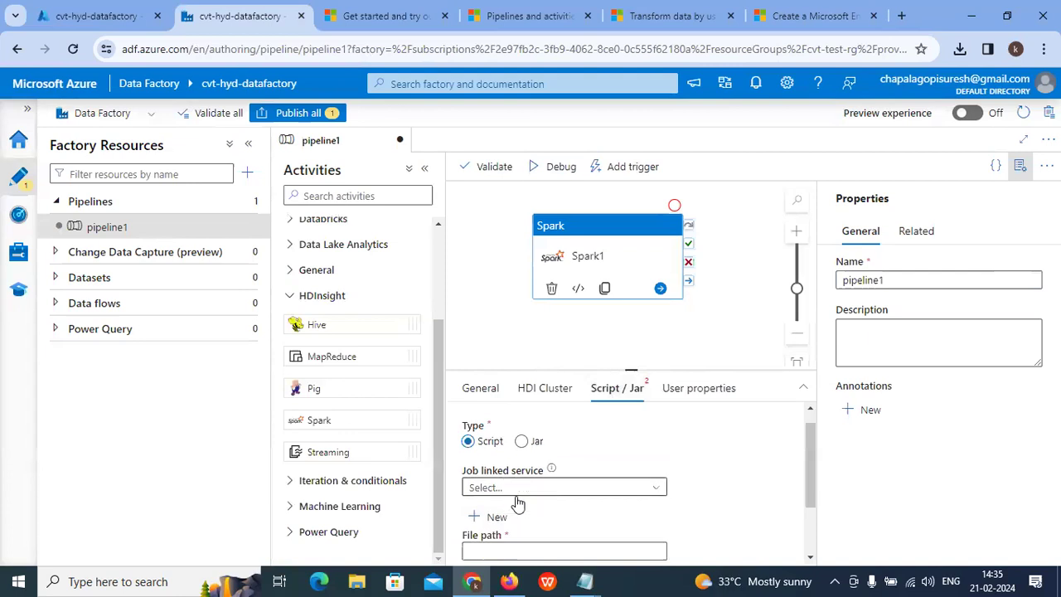
scroll(517, 502, "down", 2)
left_click(726, 519)
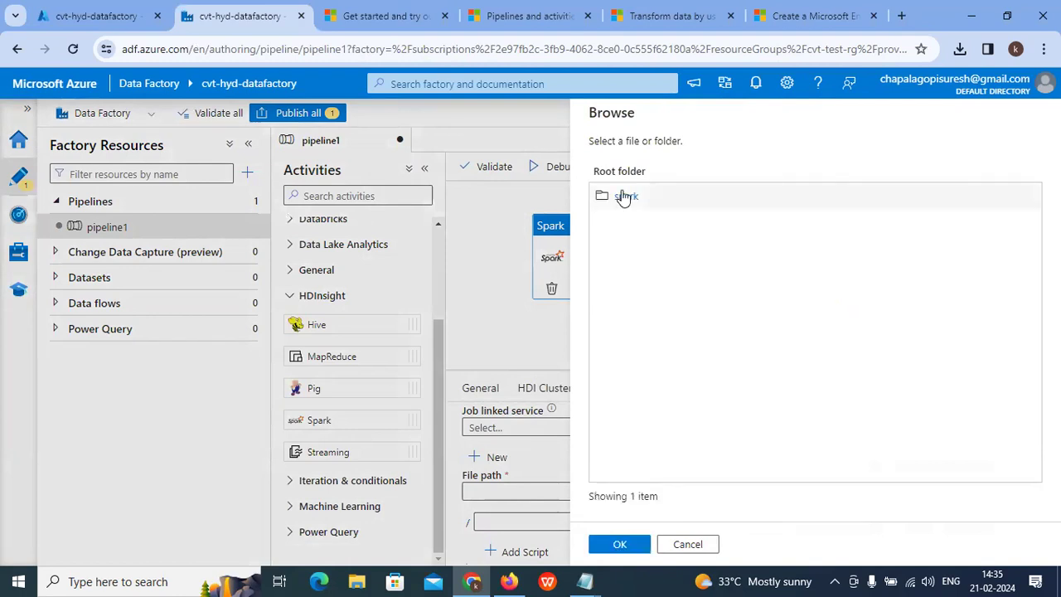
left_click(625, 196)
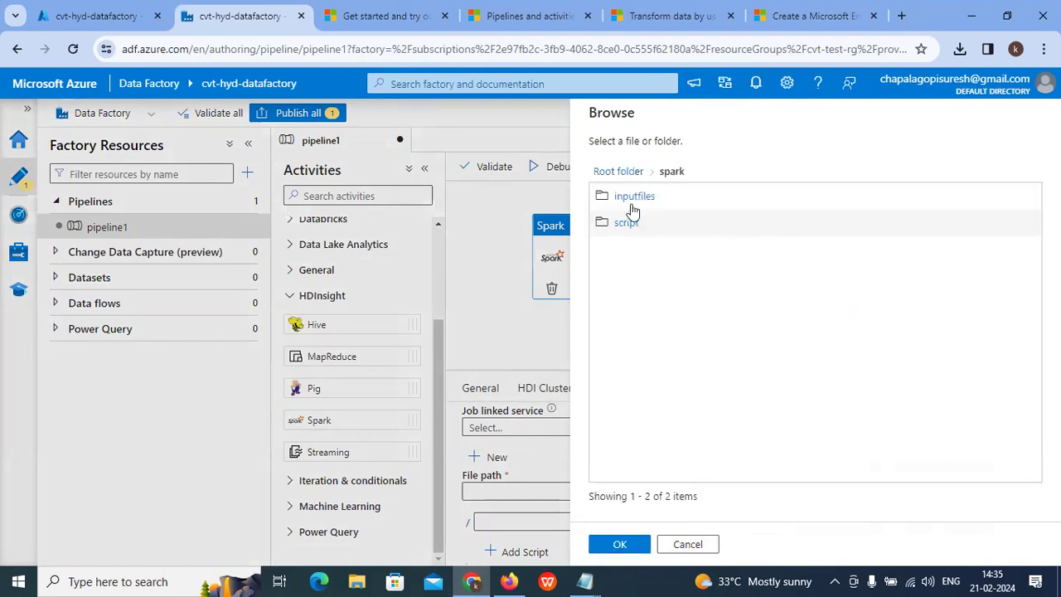
left_click(634, 224)
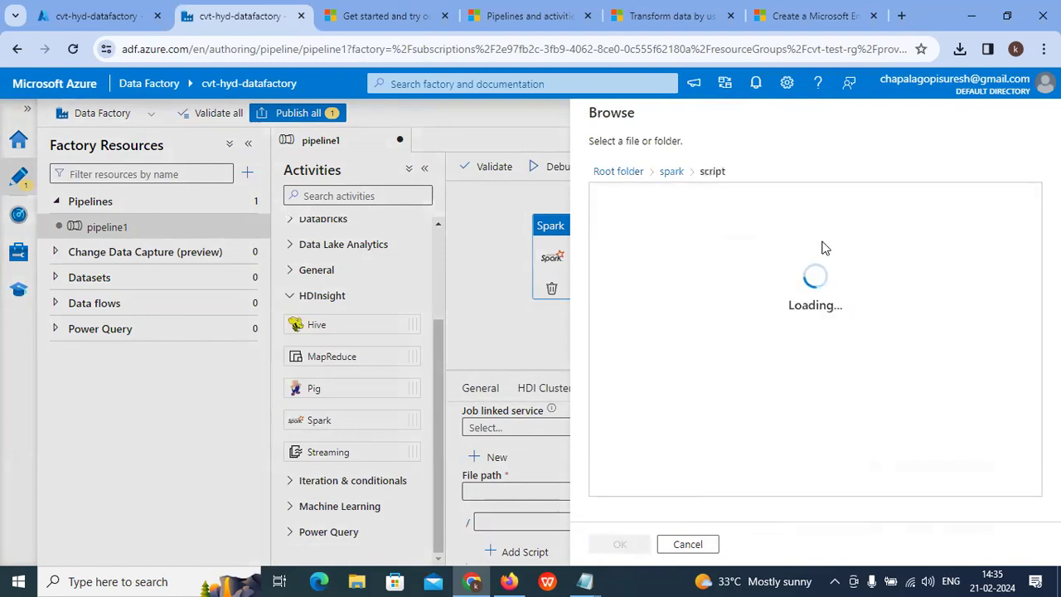
left_click(655, 198)
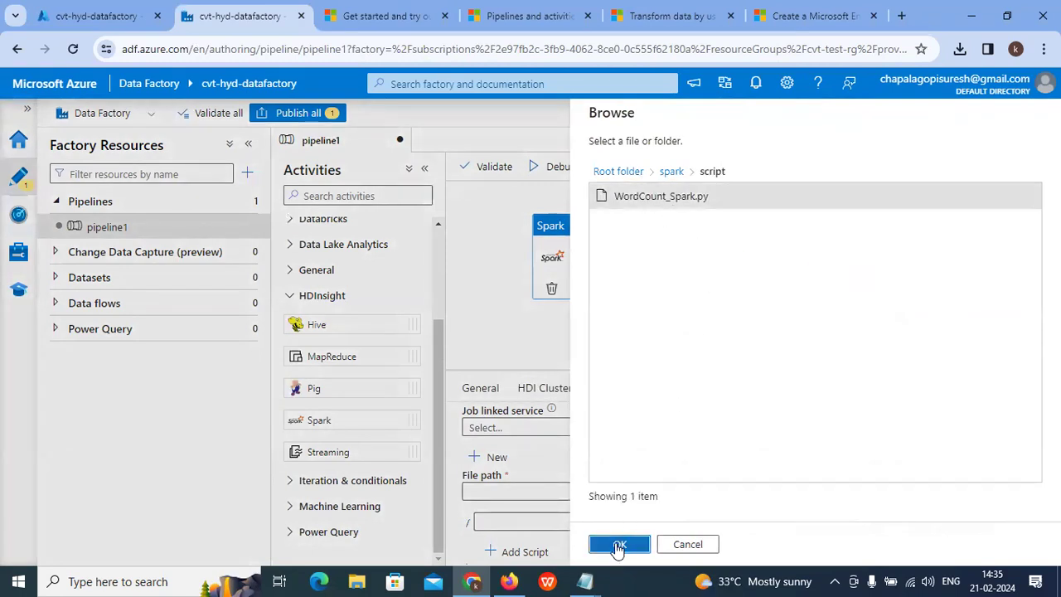
left_click(618, 546)
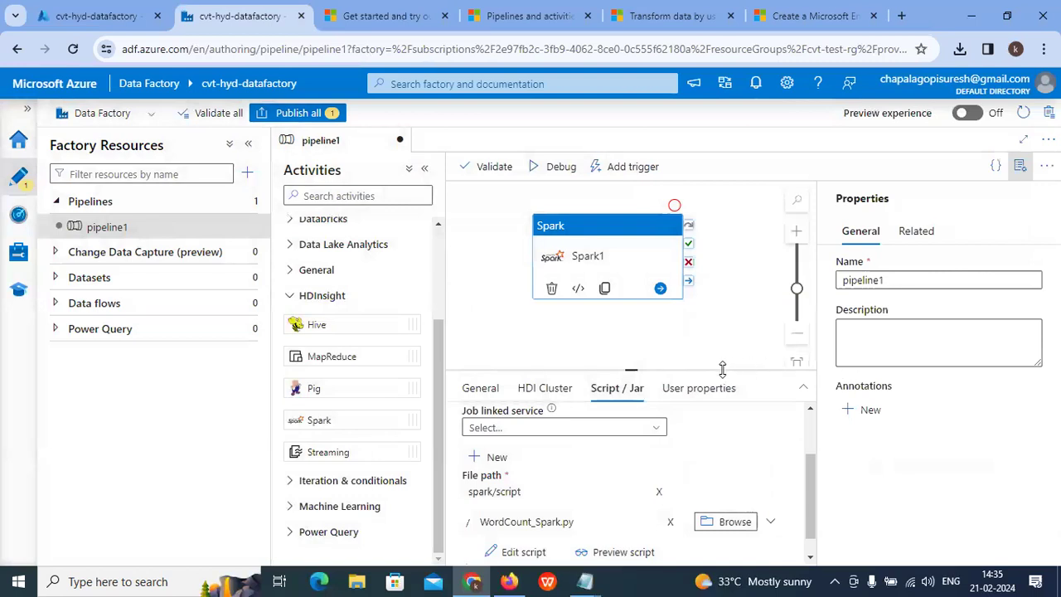
scroll(655, 450, "down", 1)
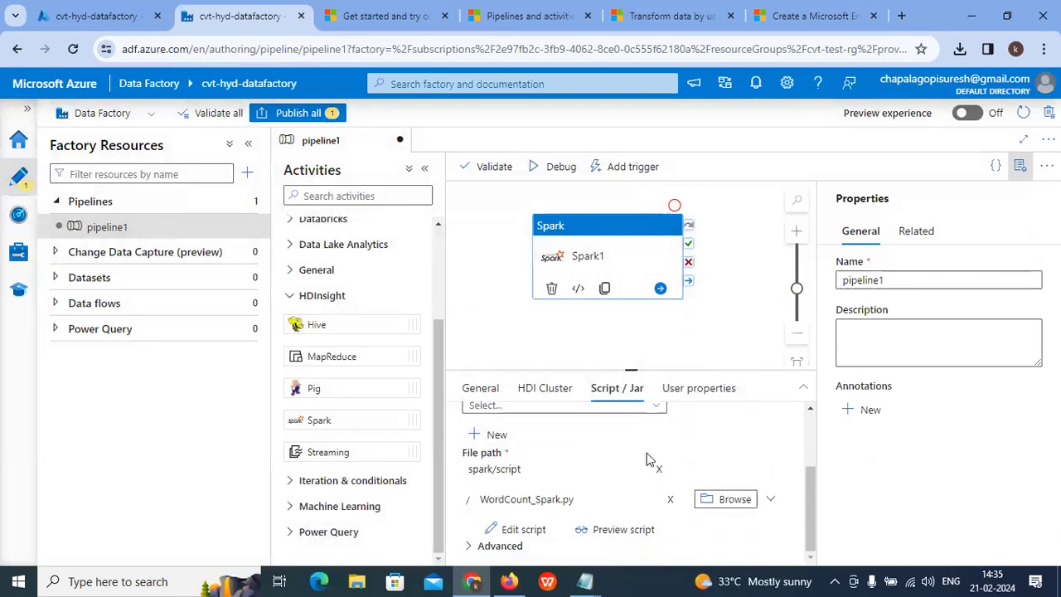
scroll(646, 454, "up", 4)
scroll(650, 457, "down", 4)
scroll(651, 459, "up", 4)
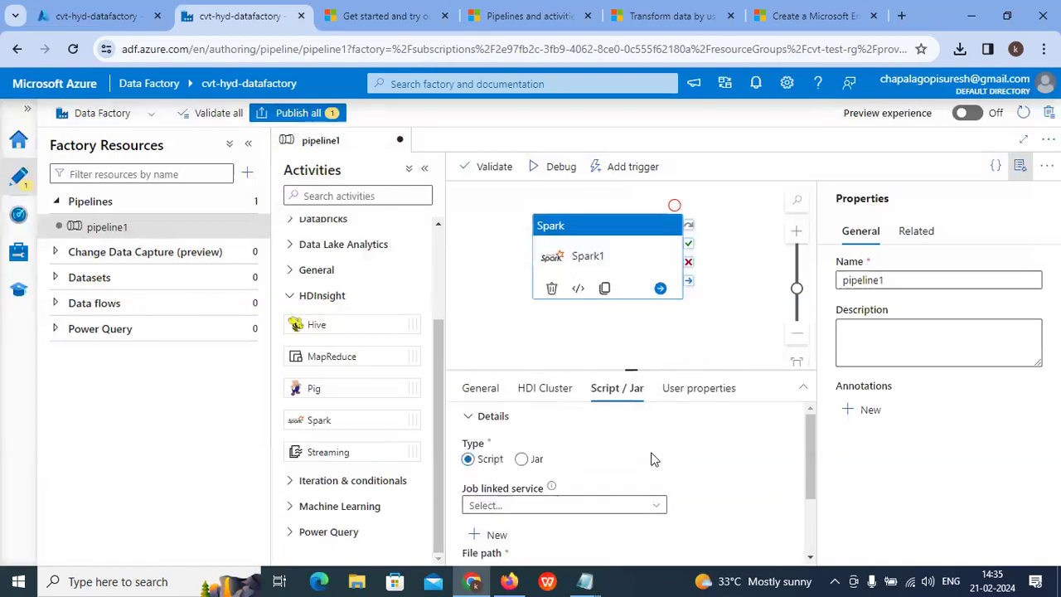
left_click(546, 390)
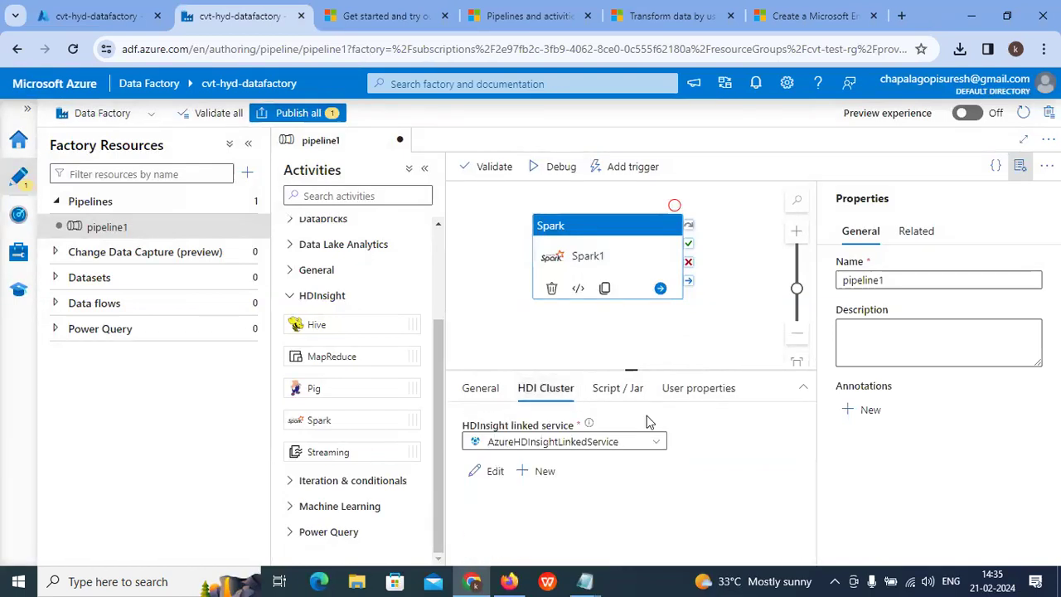
left_click(599, 390)
scroll(589, 463, "down", 3)
scroll(592, 464, "up", 3)
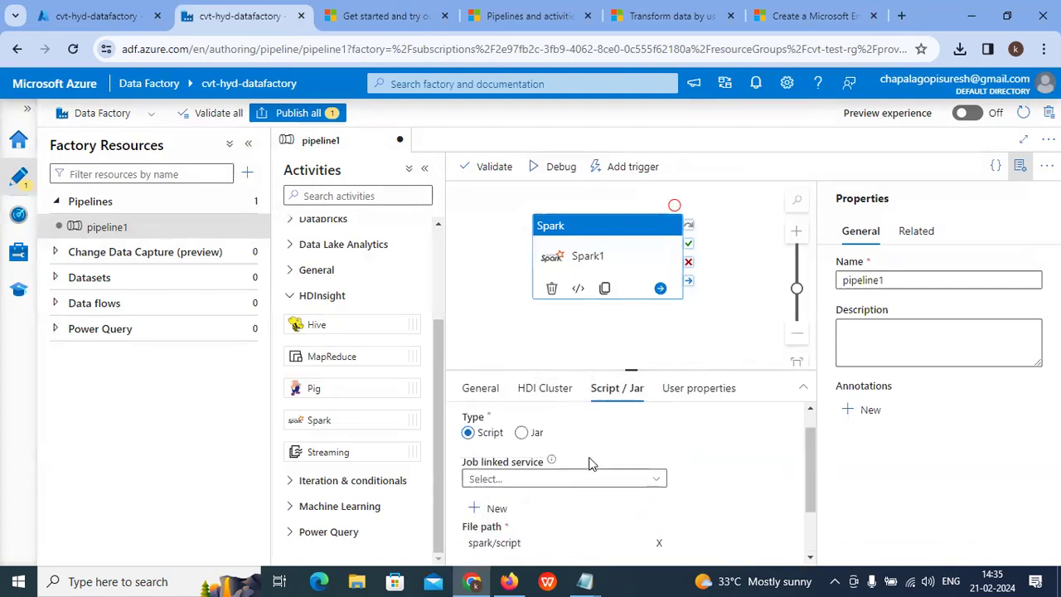
Step: Choose AzureBlobStorage1 as Spark1's job linked service and verify the connection test succeeds
left_click(537, 483)
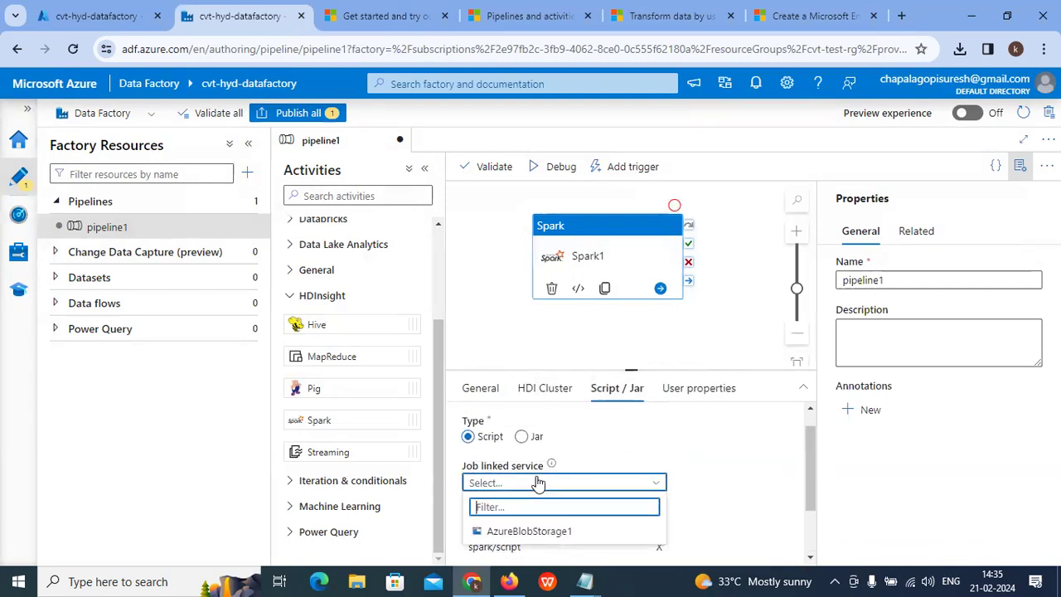
left_click(538, 531)
scroll(543, 496, "down", 2)
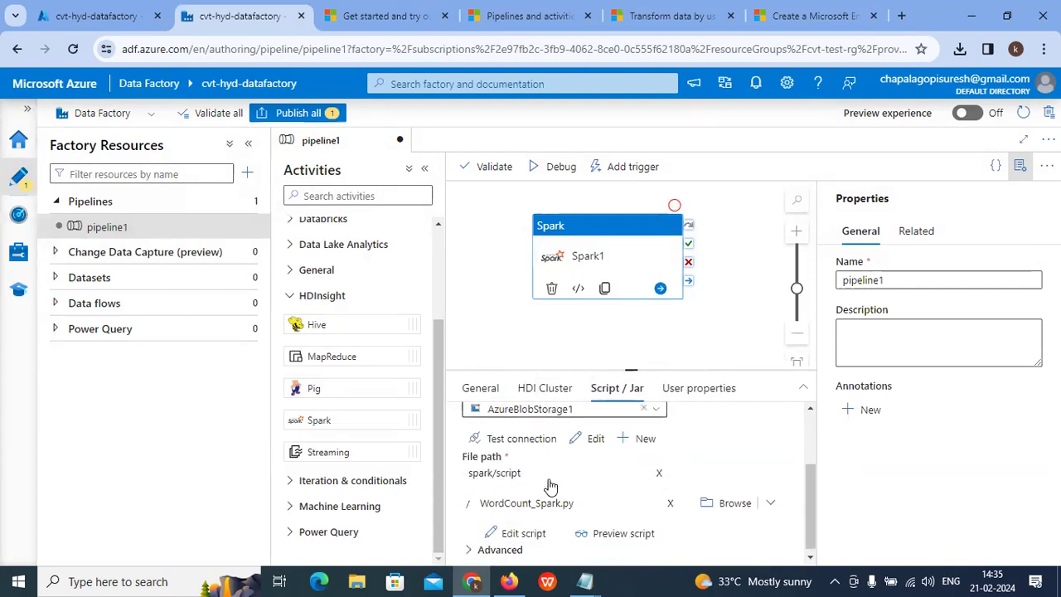
left_click(521, 435)
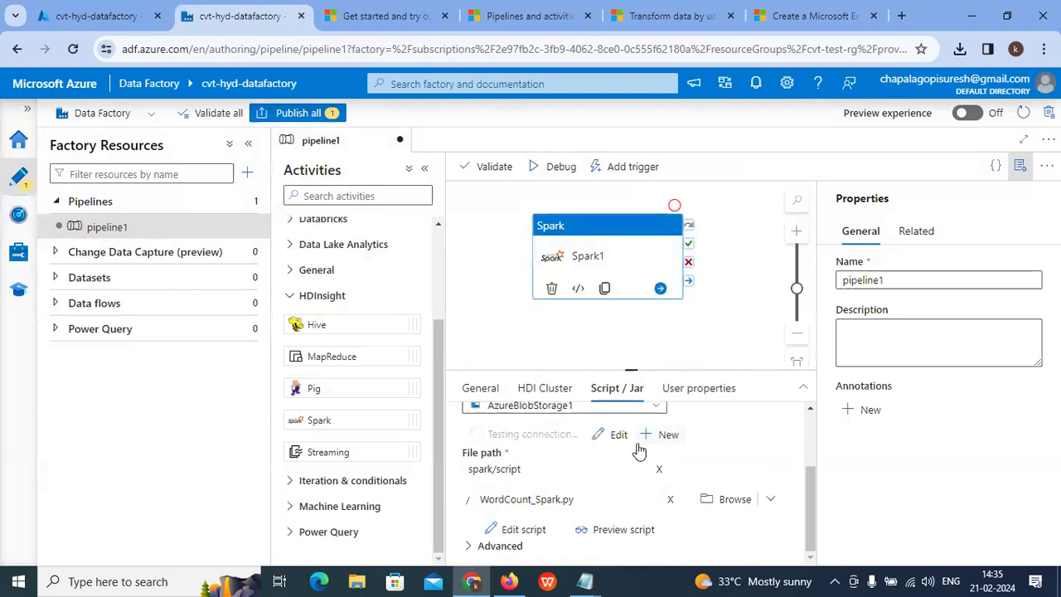
scroll(604, 470, "down", 1)
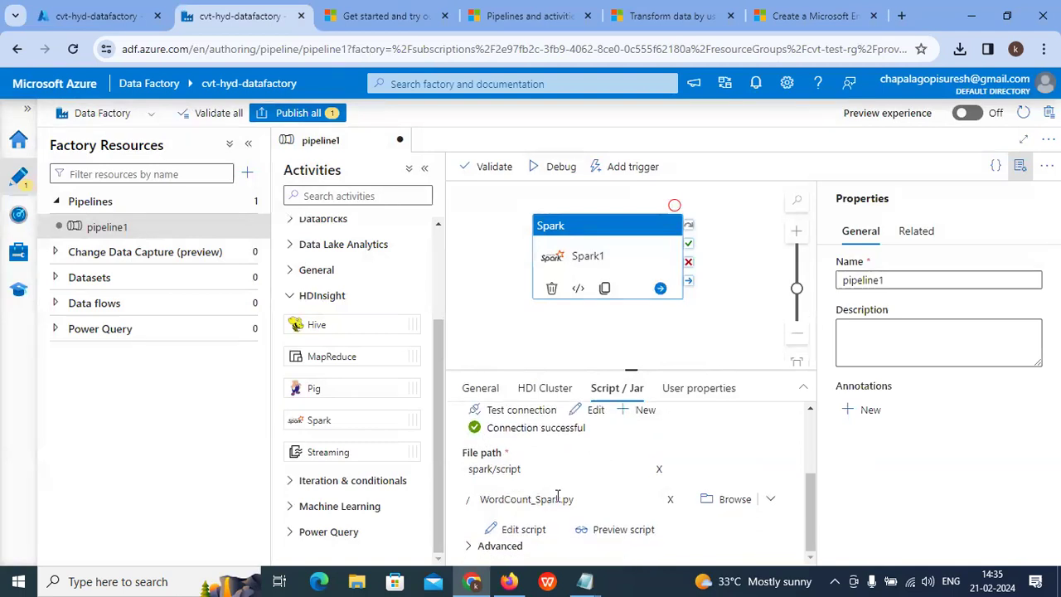
left_click(624, 531)
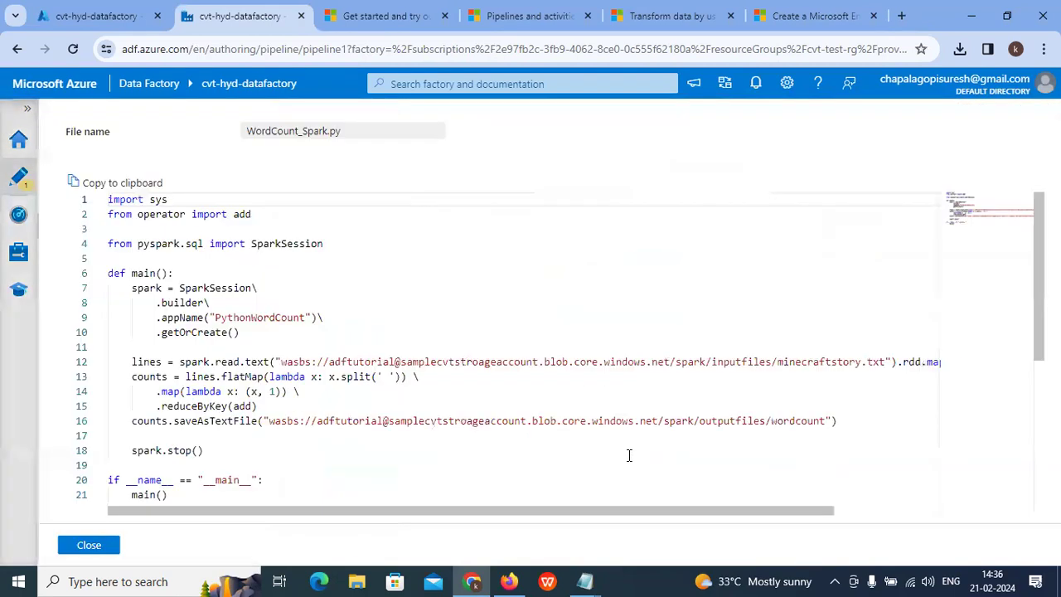
scroll(379, 315, "down", 3)
scroll(368, 327, "up", 3)
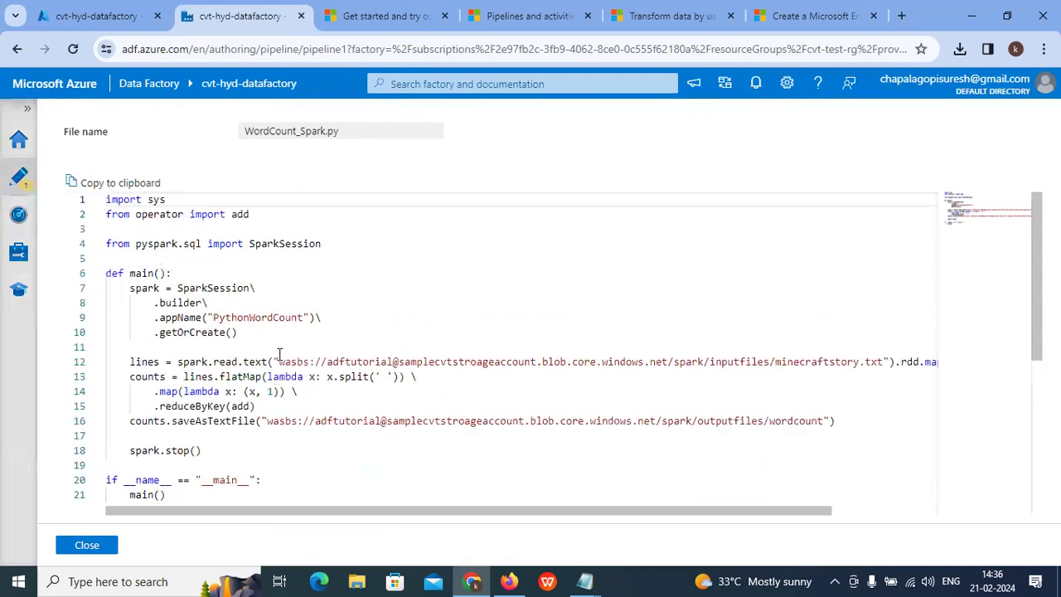
left_click_drag(404, 362, 507, 363)
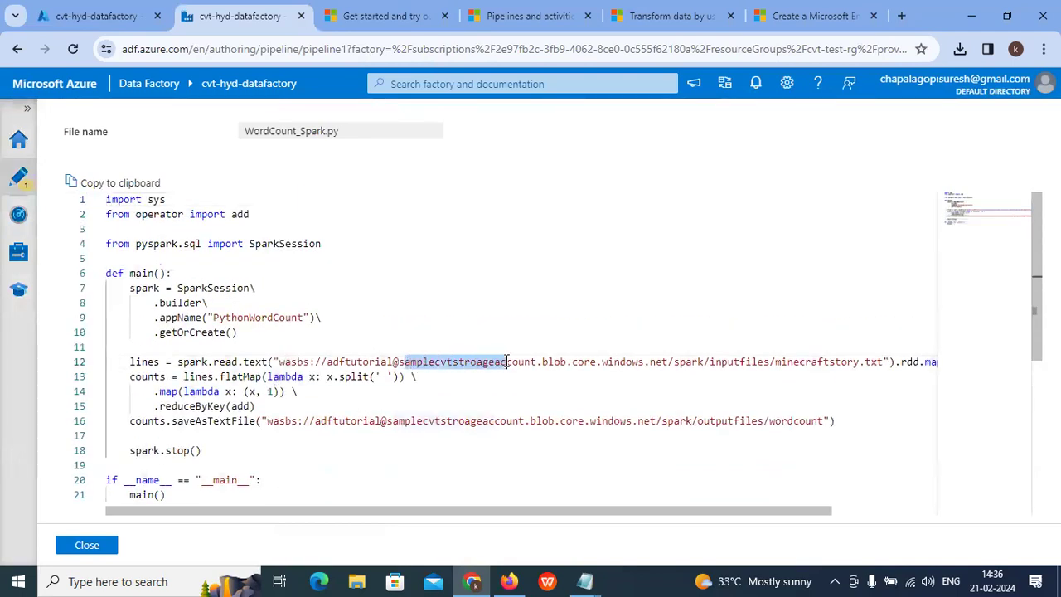
left_click_drag(411, 420, 525, 420)
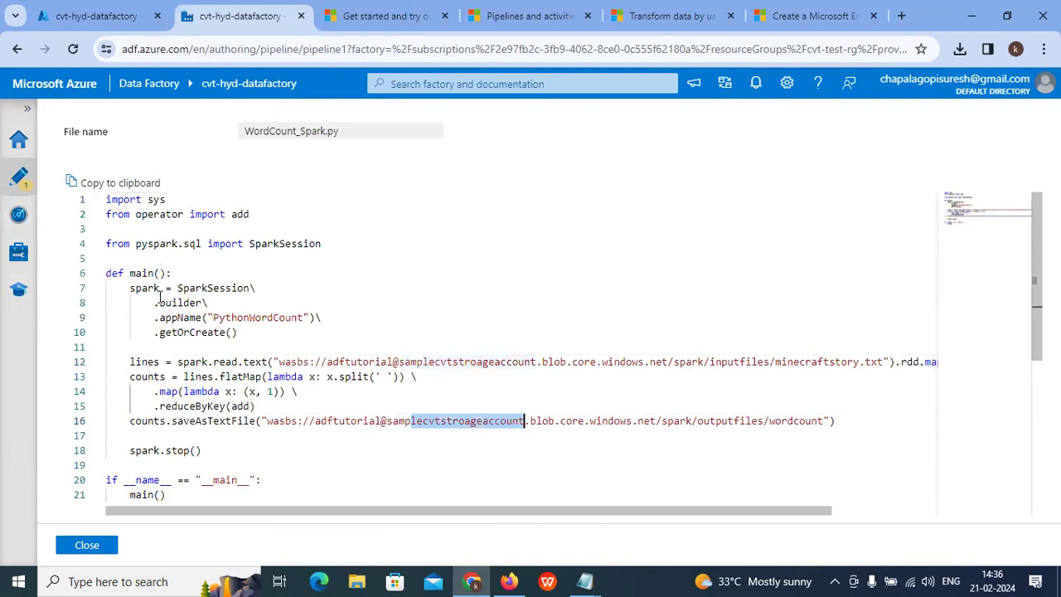
scroll(133, 287, "down", 3)
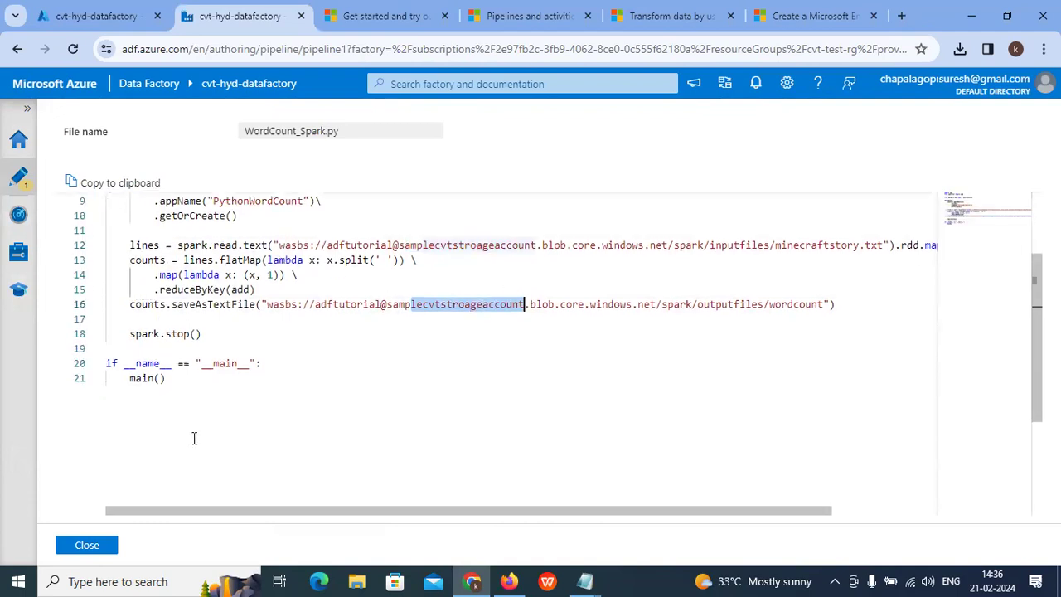
left_click(106, 545)
scroll(687, 467, "up", 5)
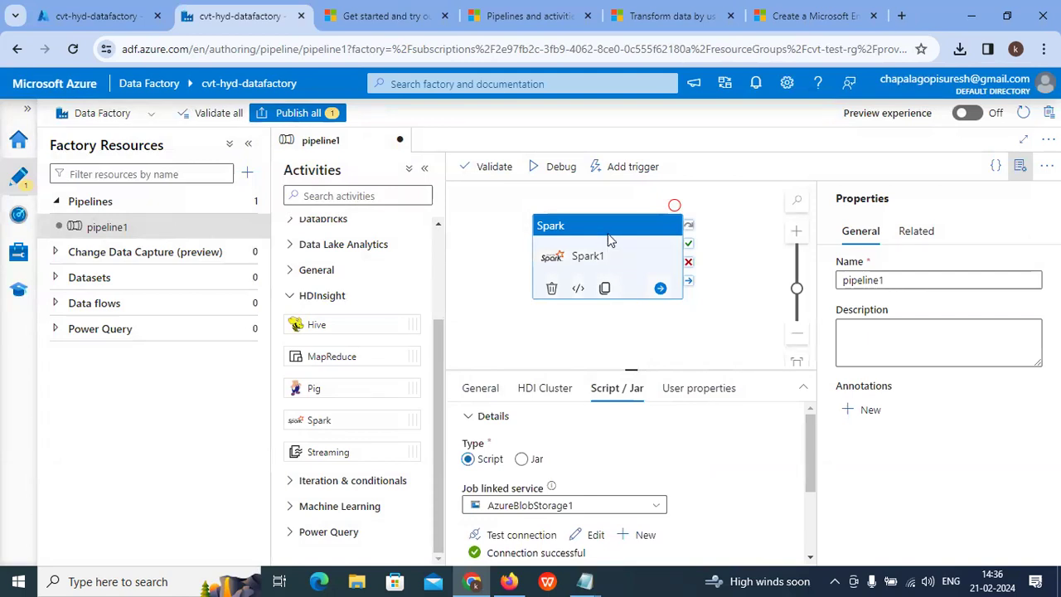
left_click(487, 166)
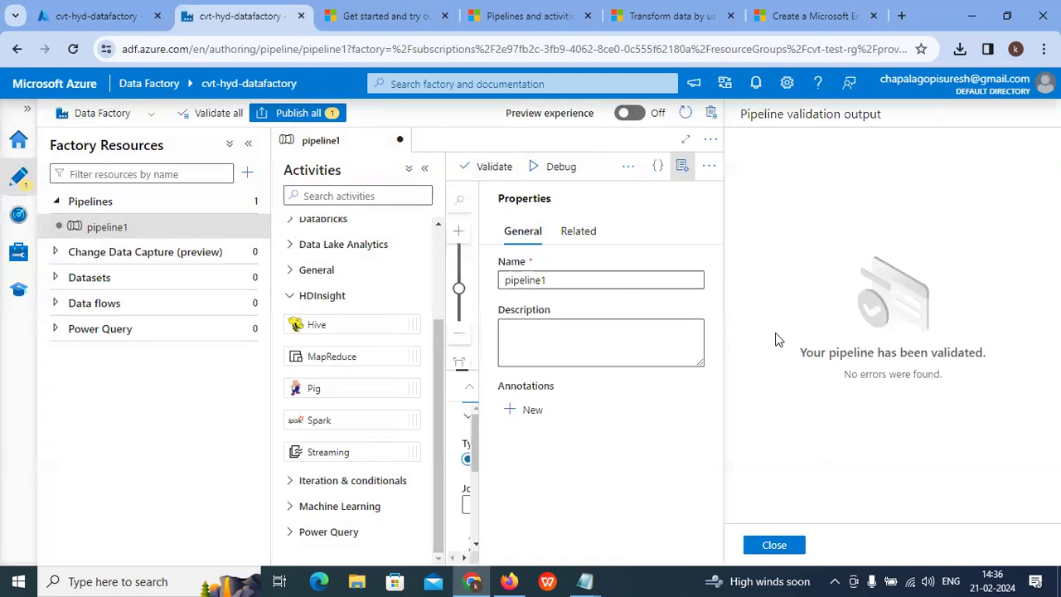
left_click_drag(801, 355, 1033, 360)
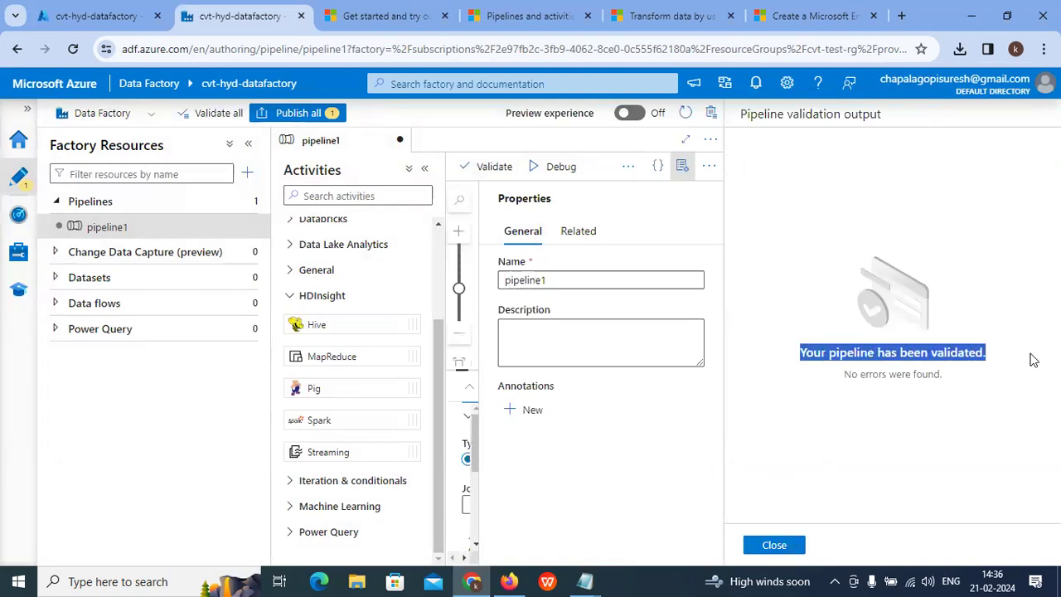
left_click(774, 543)
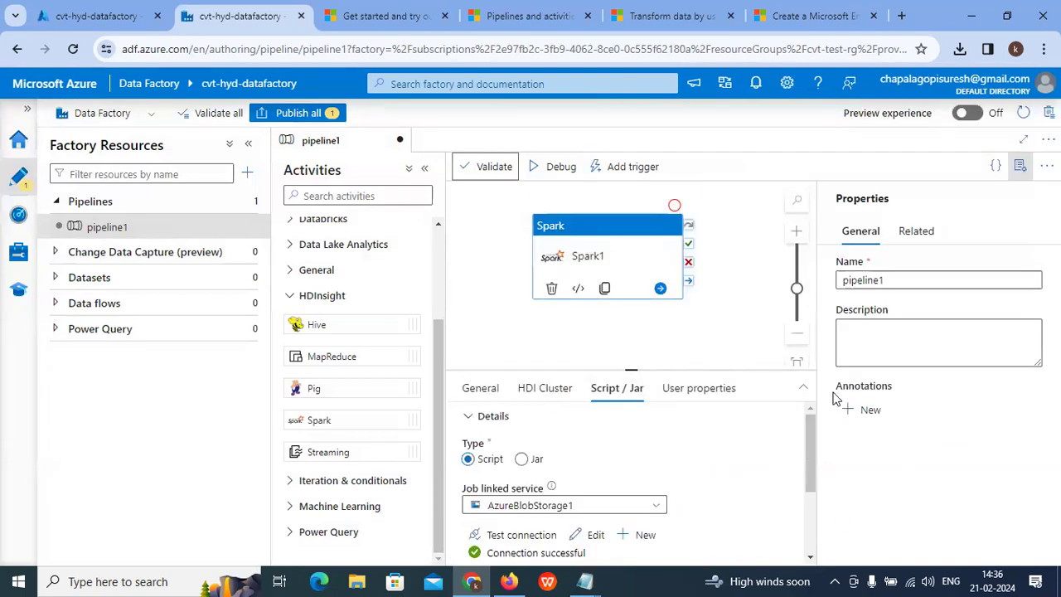
scroll(774, 345, "up", 2)
scroll(765, 335, "down", 2)
scroll(764, 336, "up", 2)
scroll(512, 247, "down", 2)
Step: Publish all pending changes for pipeline1, dismiss the completion notice, and start a debug run
left_click(300, 114)
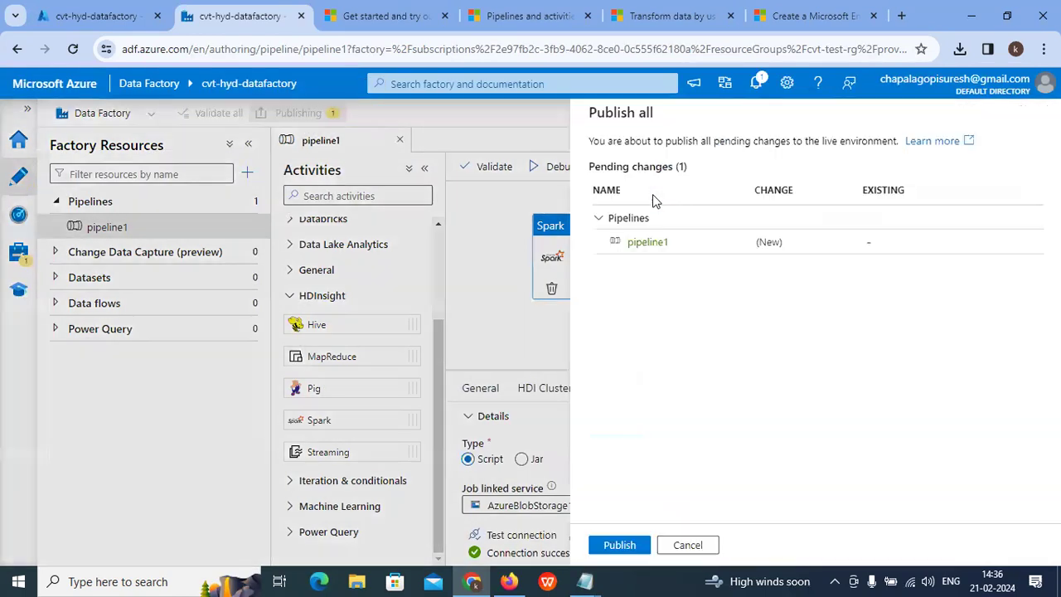
left_click(623, 546)
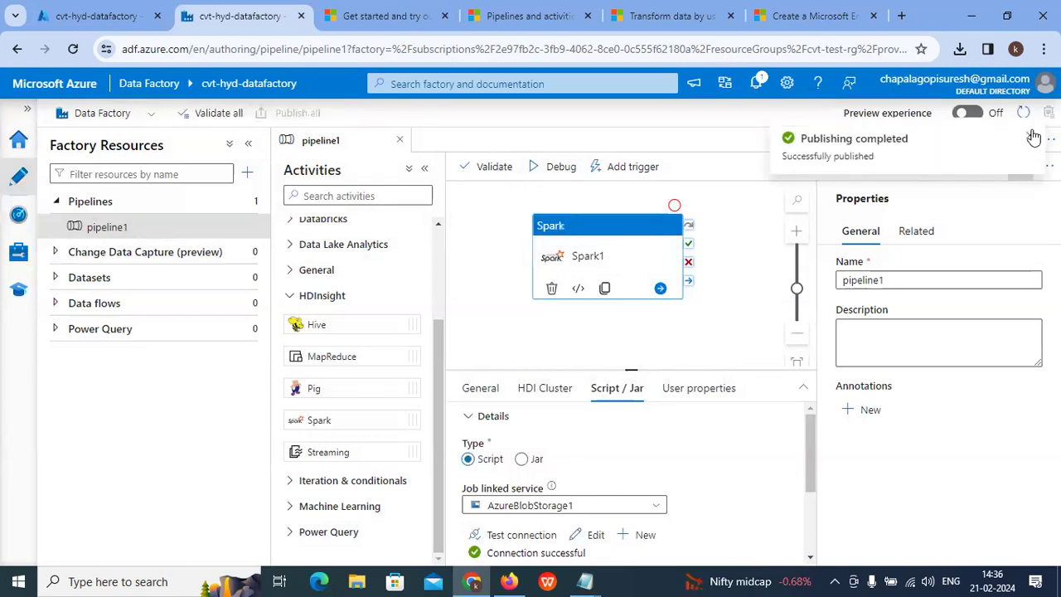
left_click(1032, 136)
left_click(554, 167)
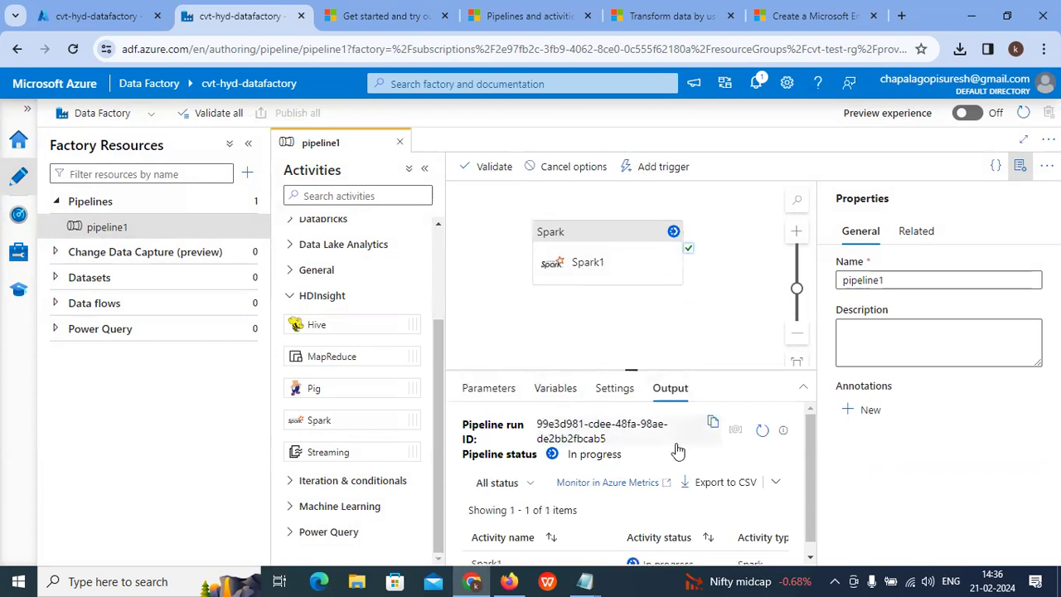
Step: Follow the debug run output until pipeline1 and Spark1 both show Failed
scroll(640, 466, "down", 1)
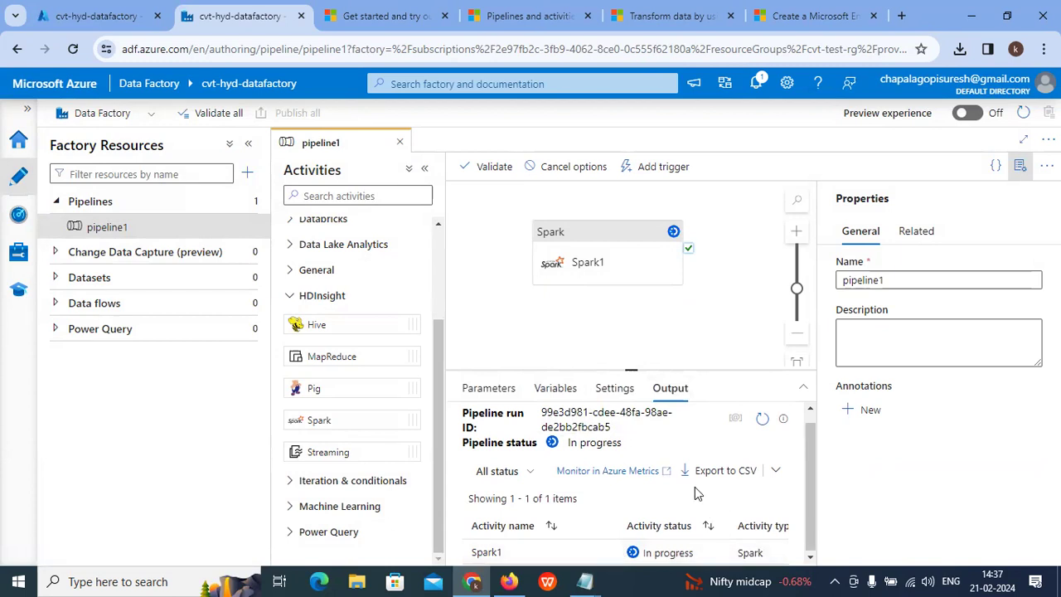
scroll(628, 485, "up", 1)
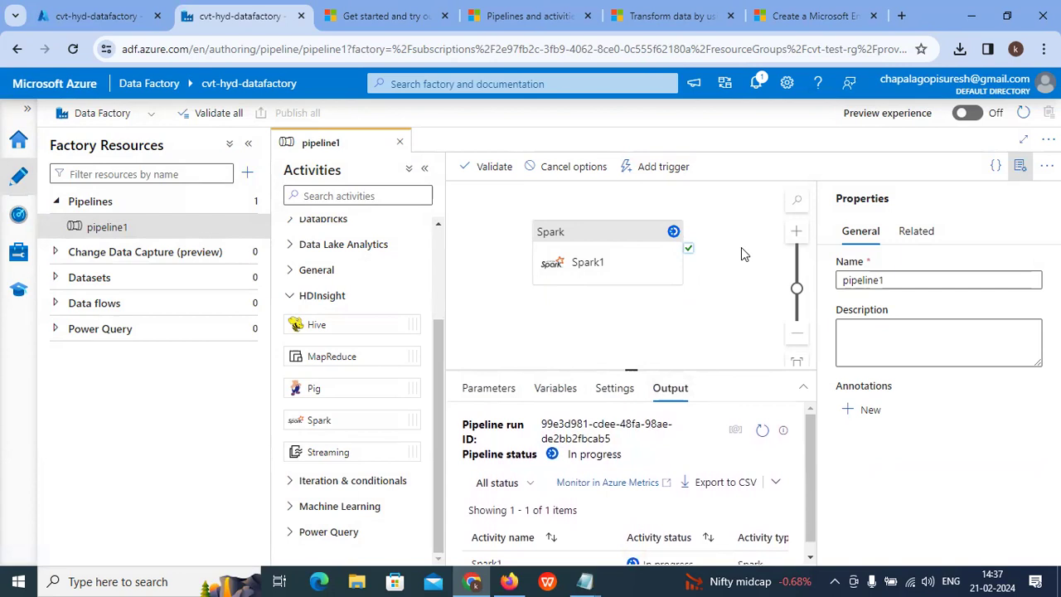
scroll(741, 247, "down", 3)
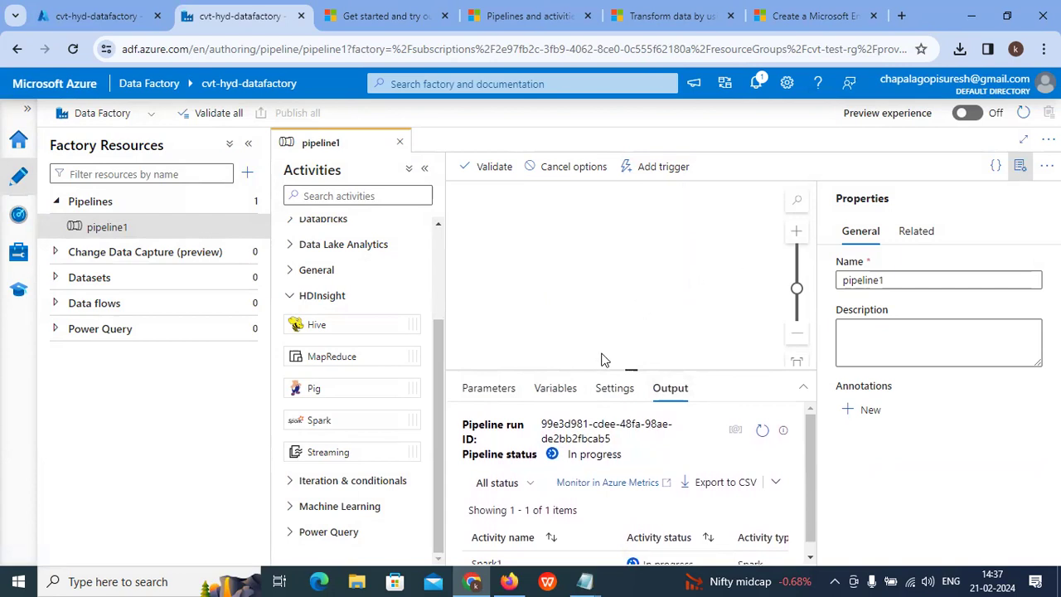
scroll(613, 267, "up", 4)
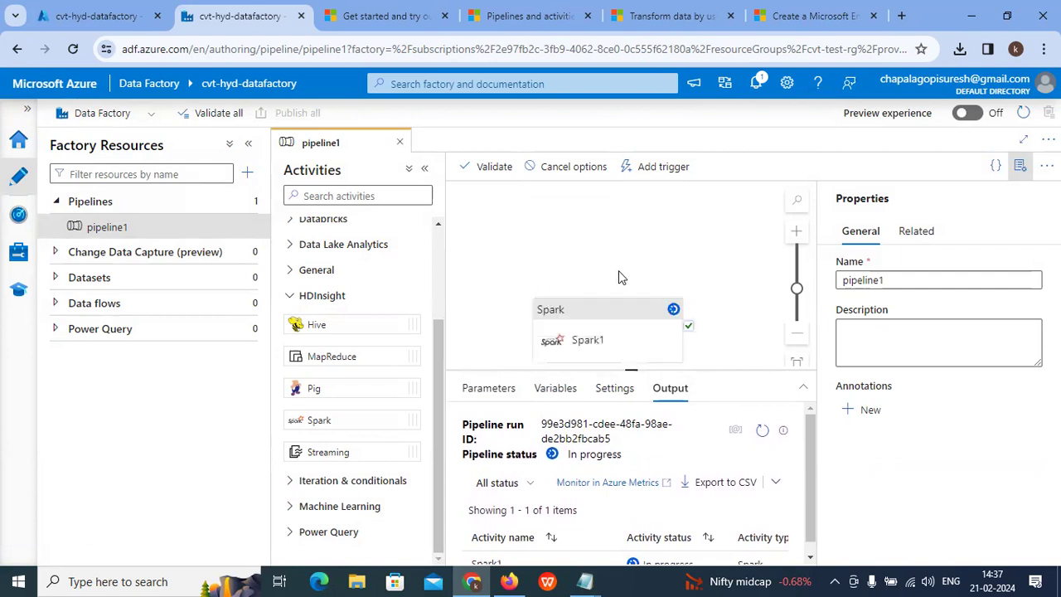
scroll(620, 277, "down", 2)
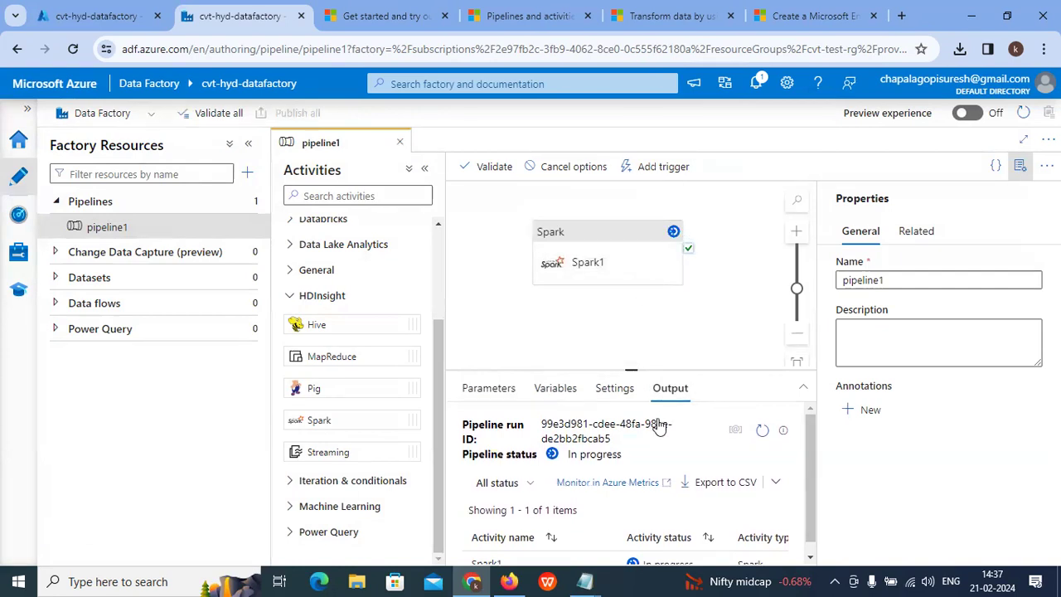
scroll(658, 423, "down", 1)
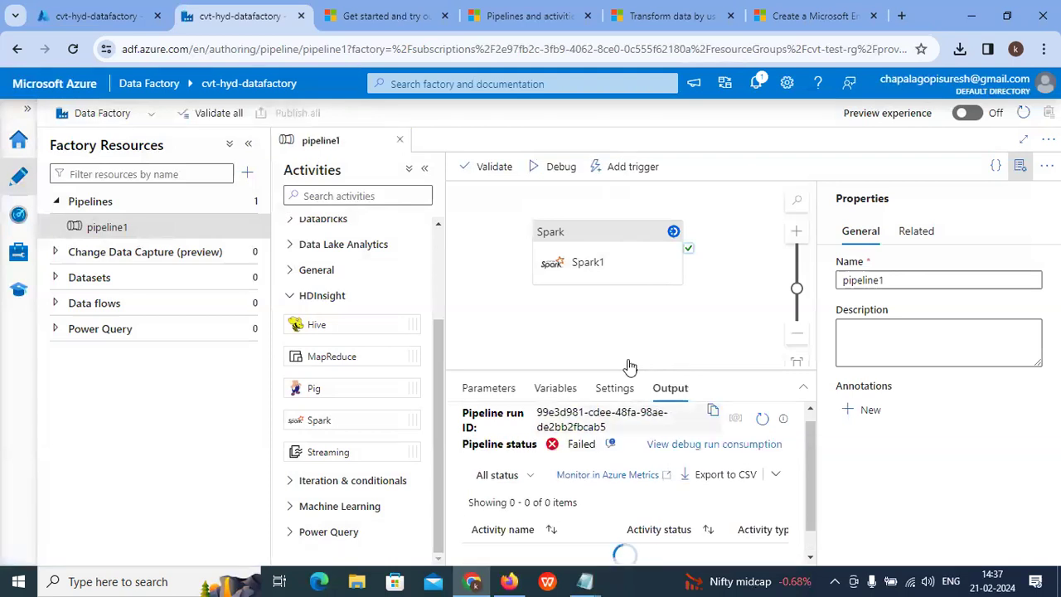
scroll(663, 337, "down", 1)
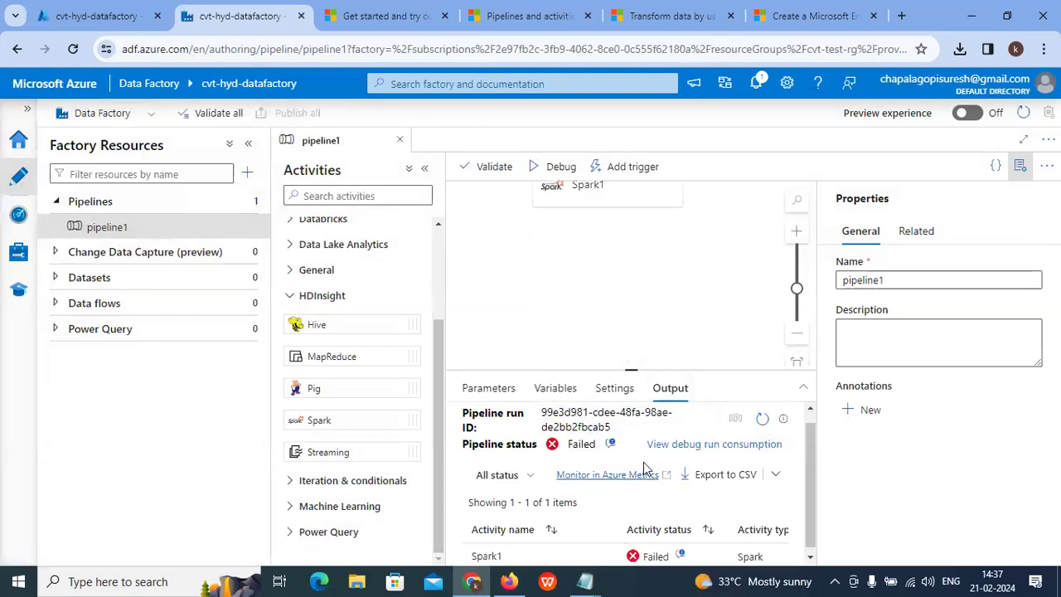
Step: Enlarge the Output pane, inspect Spark1's Script / Jar settings, and show the Add trigger options
left_click_drag(632, 370, 603, 251)
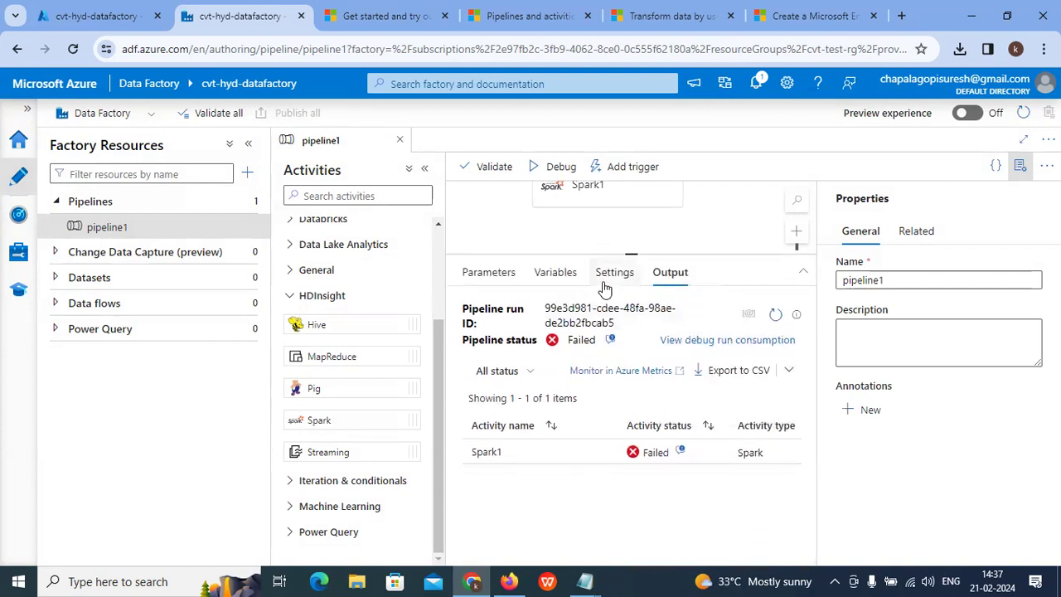
left_click(623, 199)
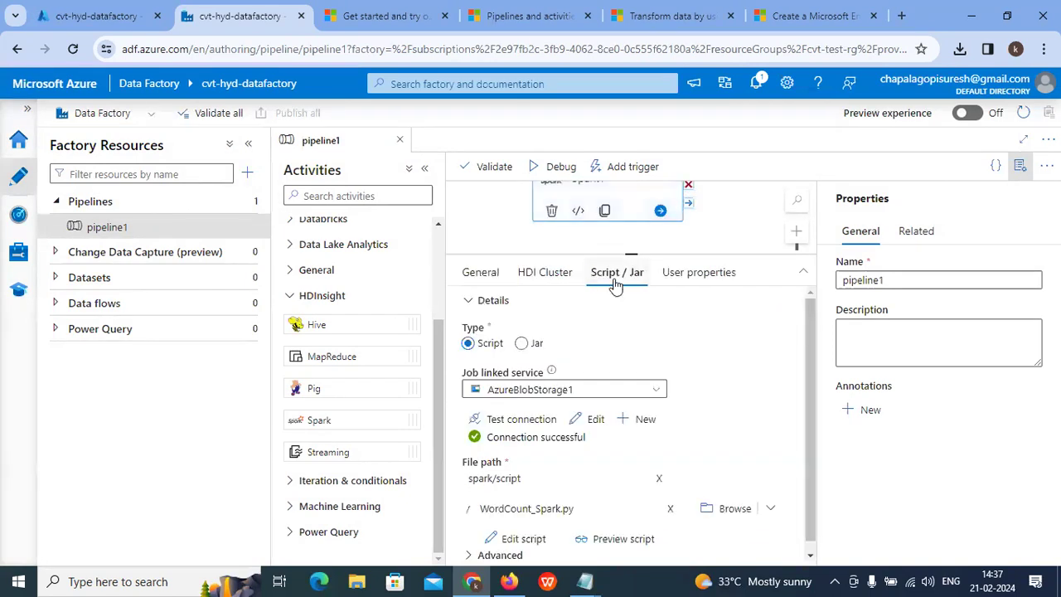
left_click(630, 169)
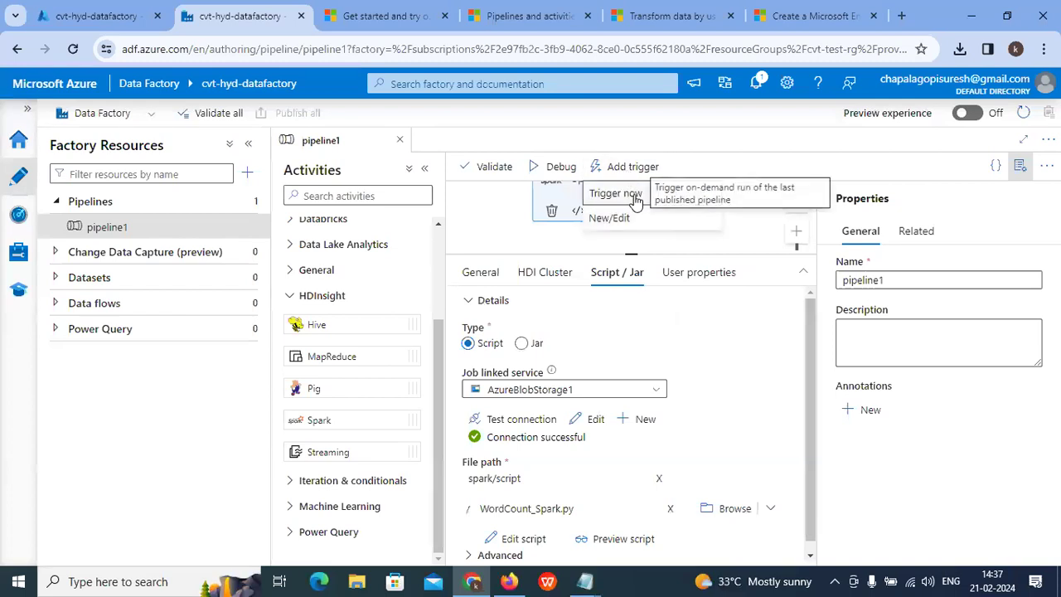
Step: Trigger pipeline1 now, then open that run's activity runs in Monitor, showing Spark1 failed
left_click(623, 193)
left_click(637, 545)
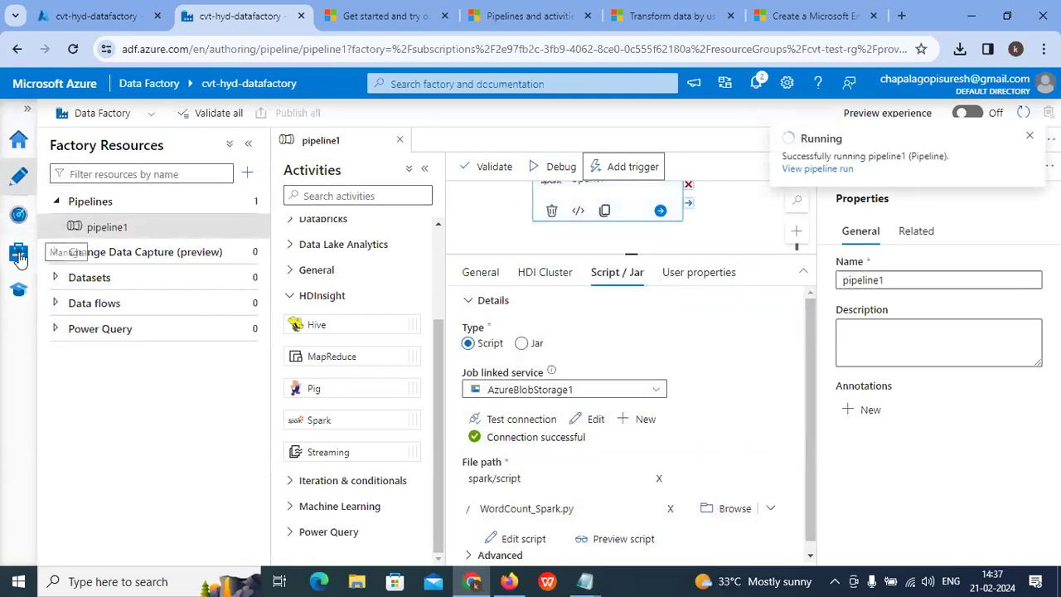
left_click(21, 221)
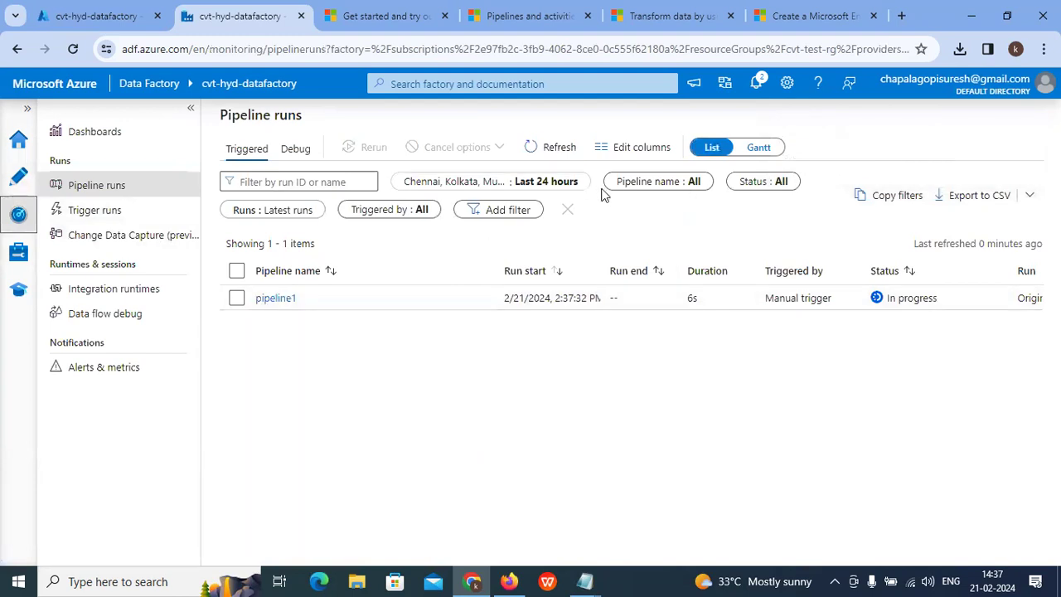
left_click(556, 147)
left_click(276, 298)
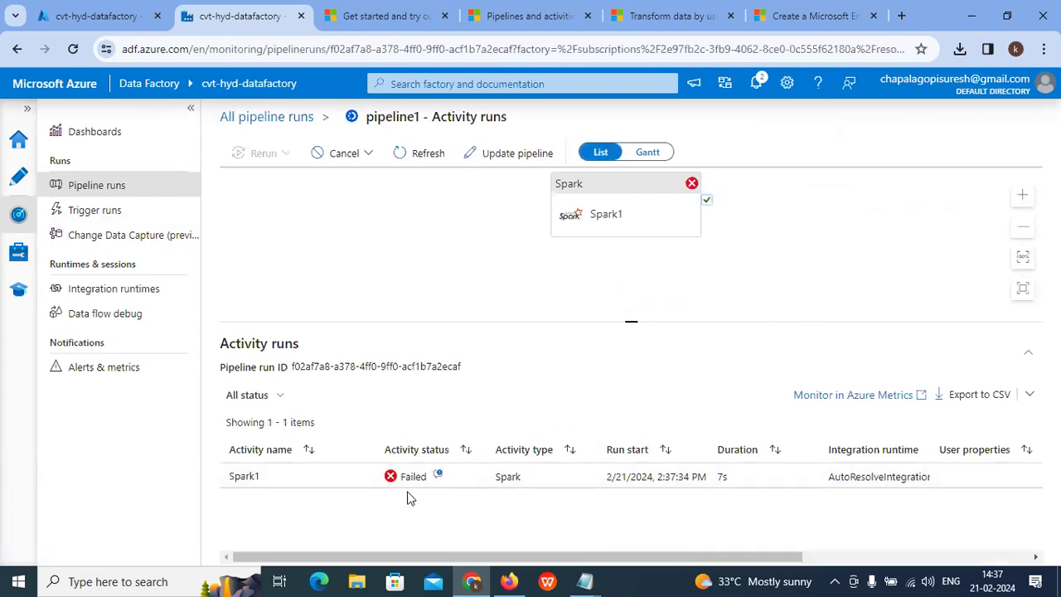
left_click(438, 476)
scroll(423, 313, "down", 3)
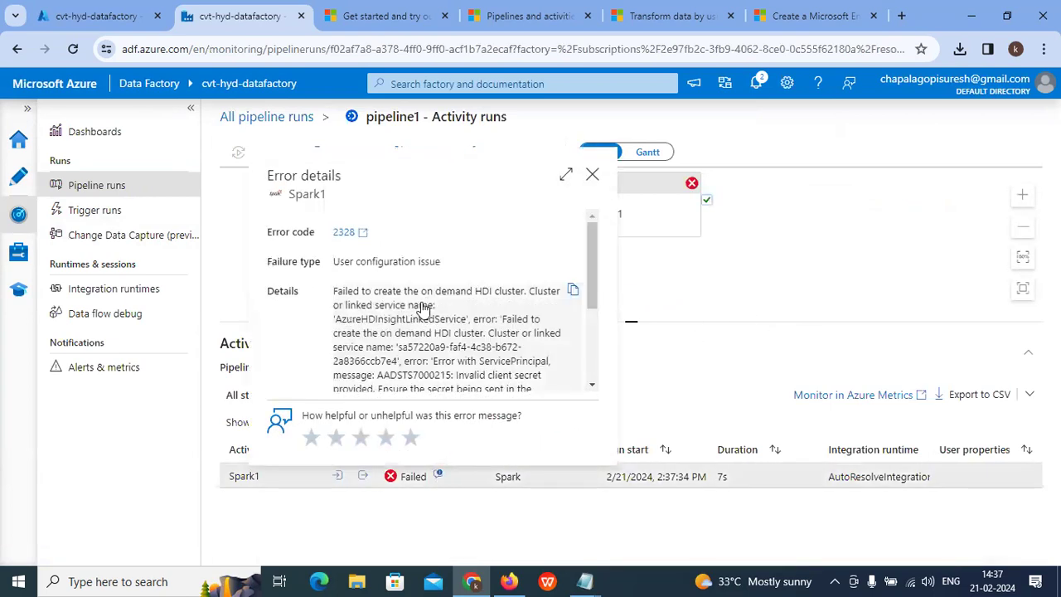
scroll(422, 319, "down", 3)
scroll(419, 323, "up", 5)
left_click_drag(581, 264, 589, 299)
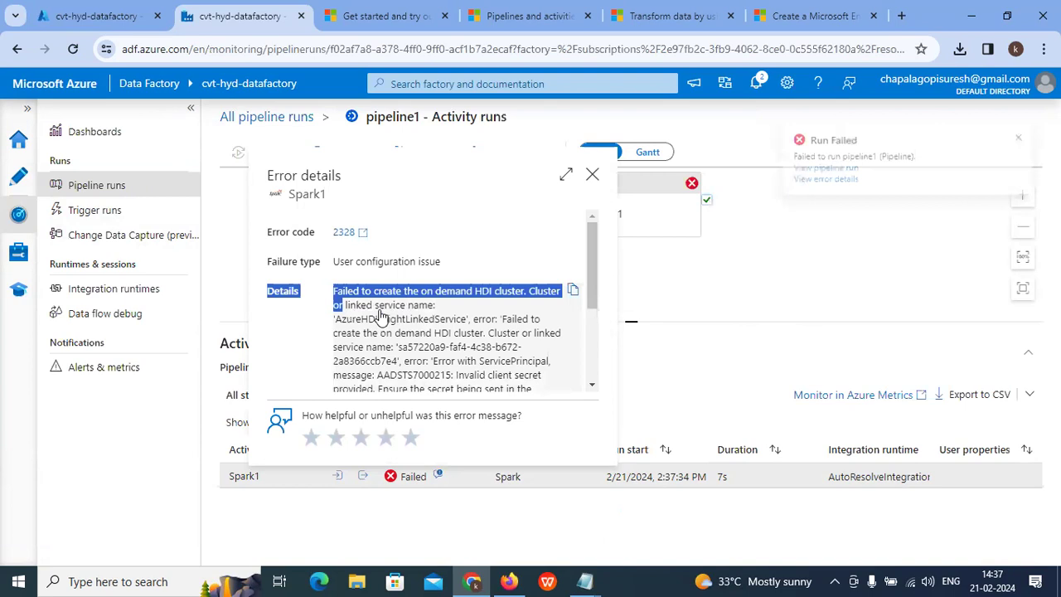
left_click(416, 310)
scroll(419, 309, "down", 1)
scroll(439, 307, "up", 1)
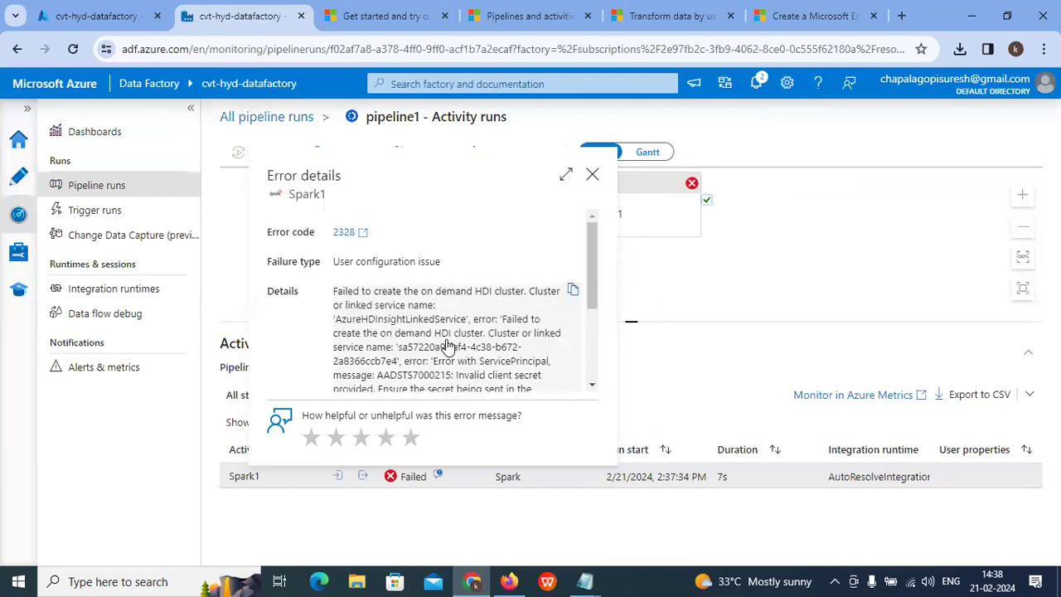
scroll(480, 362, "down", 1)
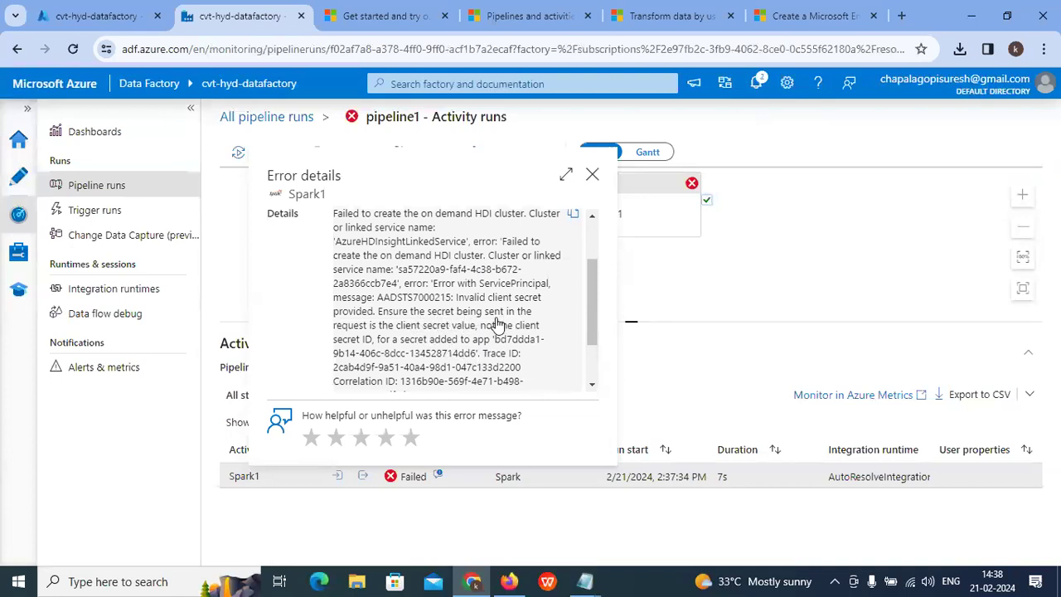
scroll(469, 338, "down", 2)
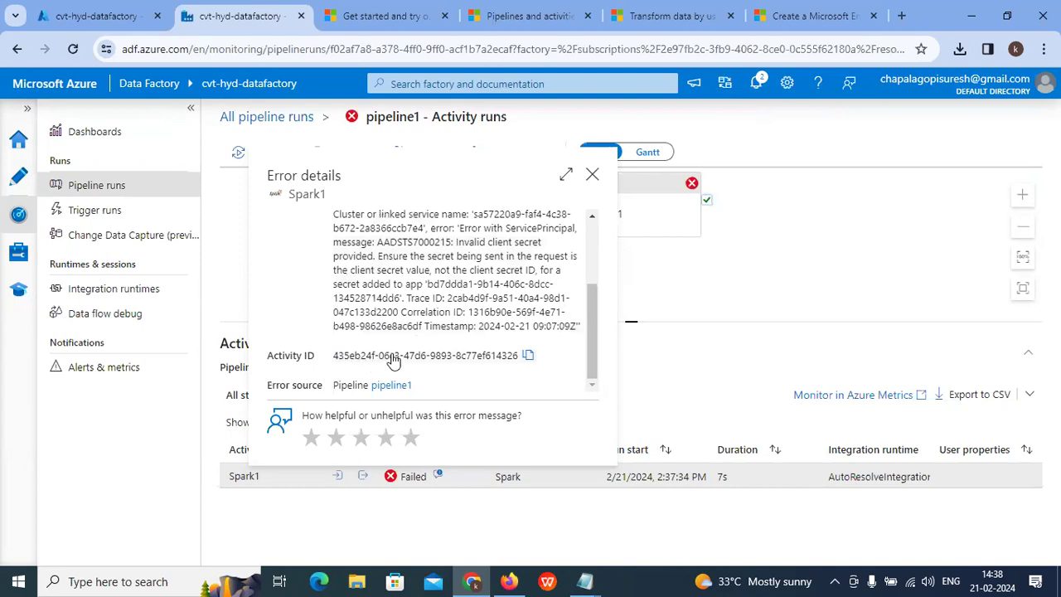
scroll(468, 282, "up", 4)
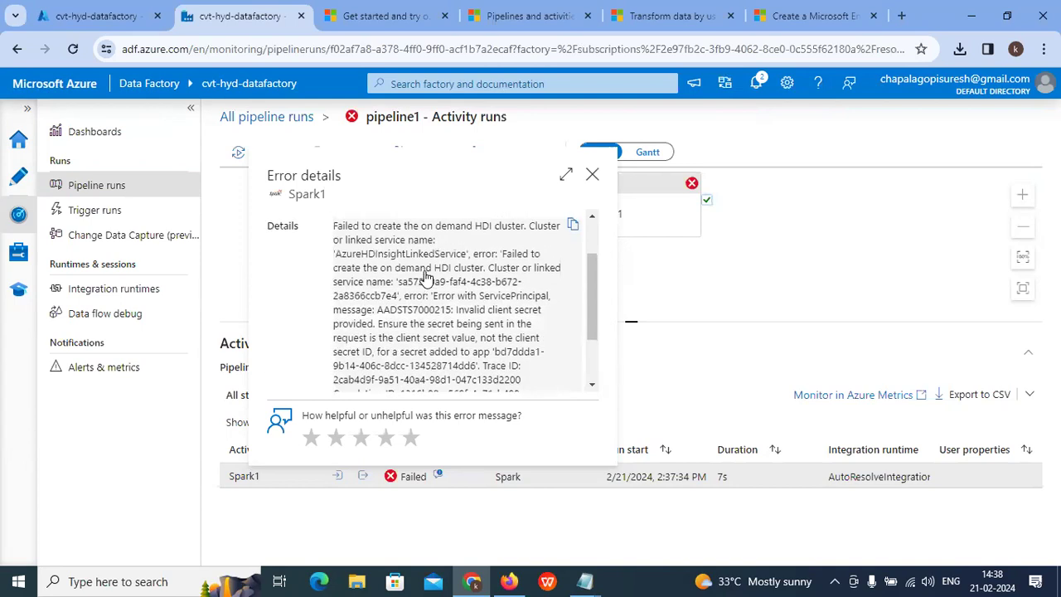
scroll(501, 367, "down", 2)
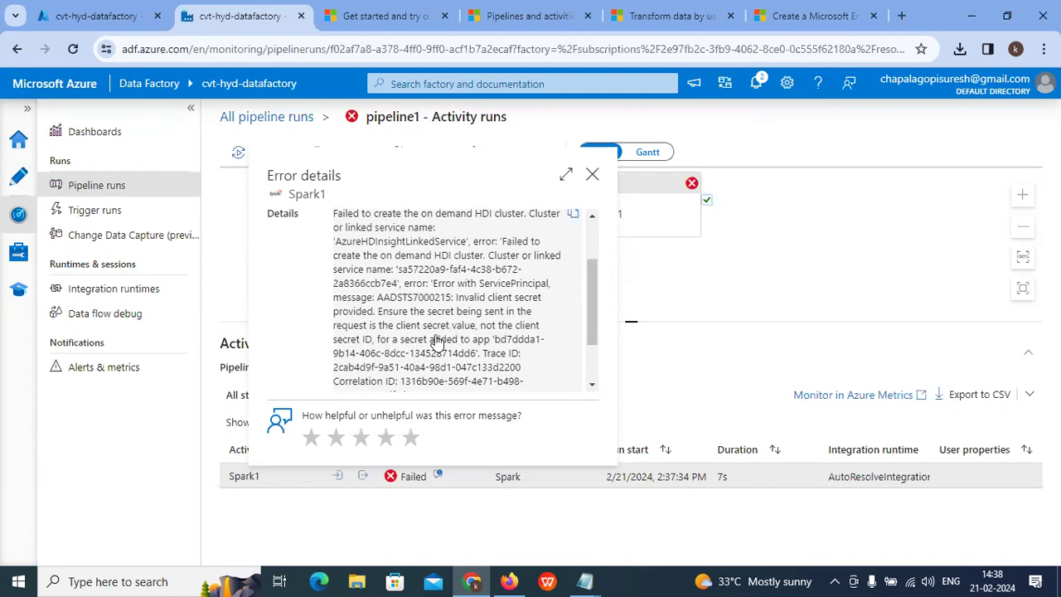
scroll(492, 348, "down", 3)
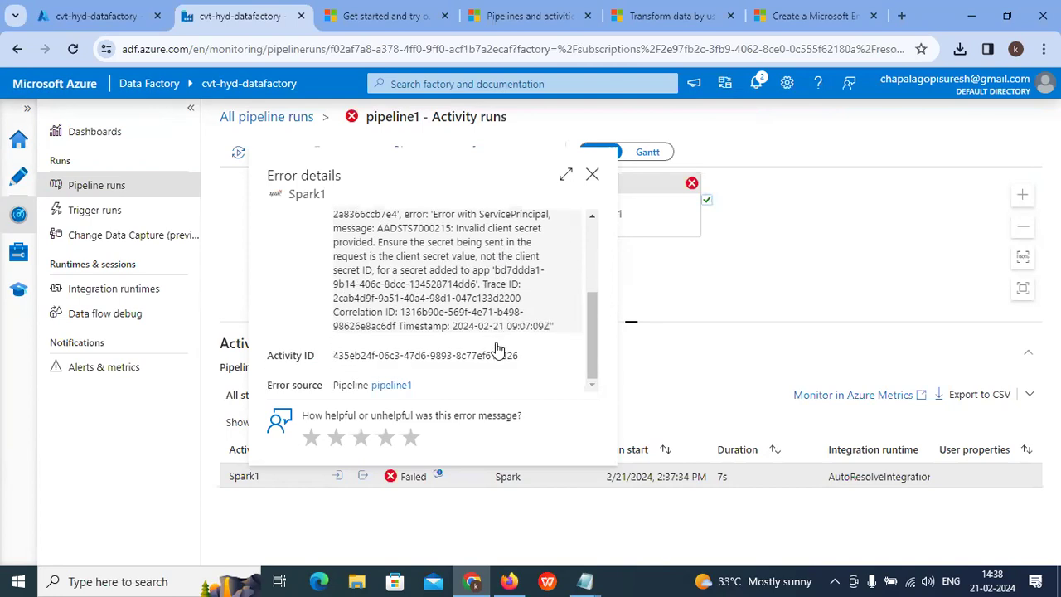
scroll(497, 349, "up", 5)
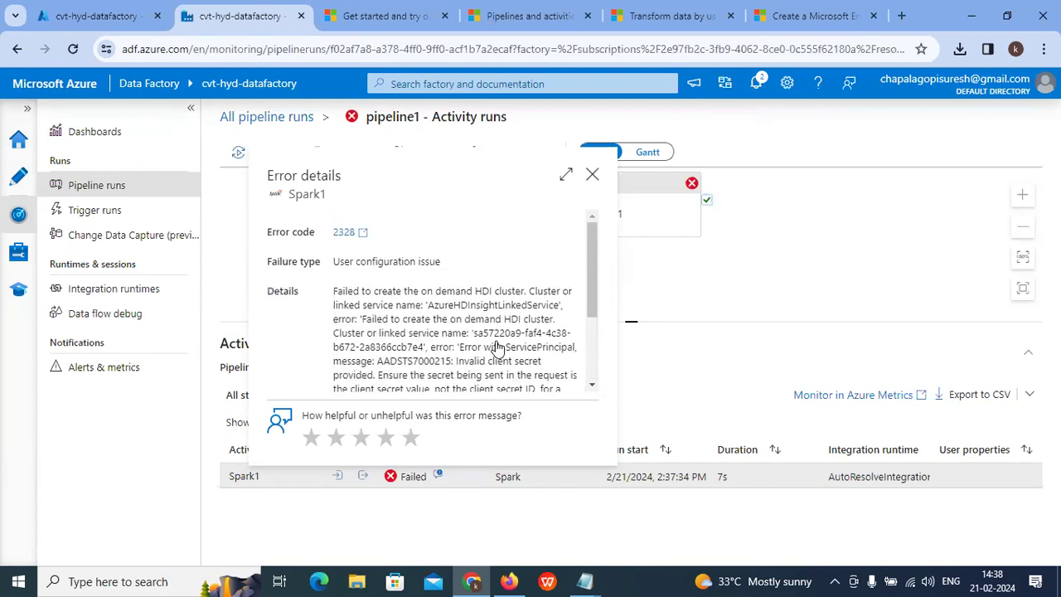
Step: Close the Spark1 error details, reposition the graph, and enlarge the graph area above Activity runs
left_click(592, 175)
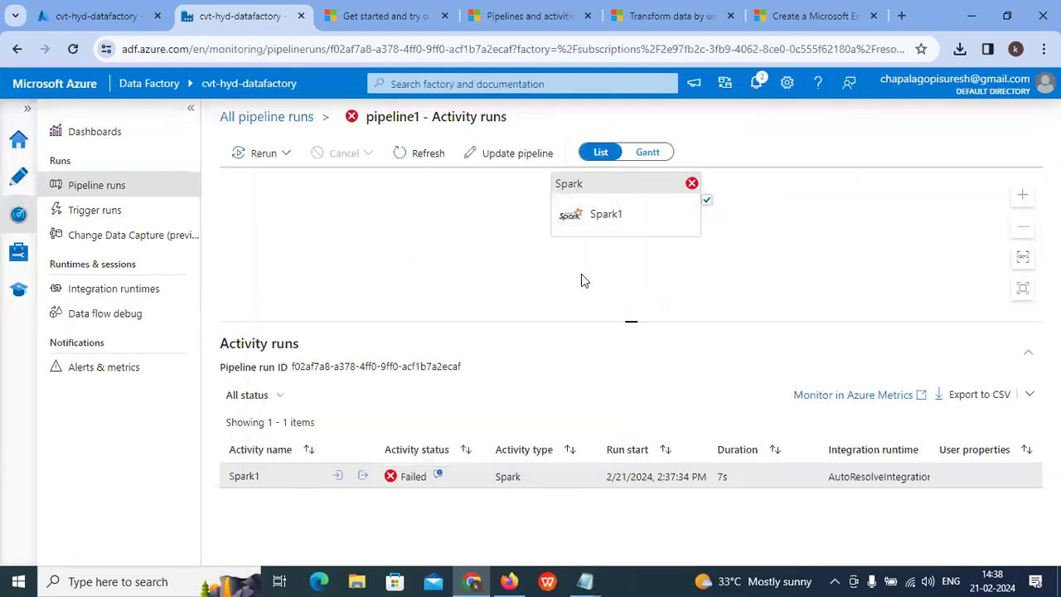
left_click_drag(625, 203, 601, 214)
scroll(559, 267, "up", 1)
scroll(559, 267, "down", 1)
scroll(600, 307, "up", 1)
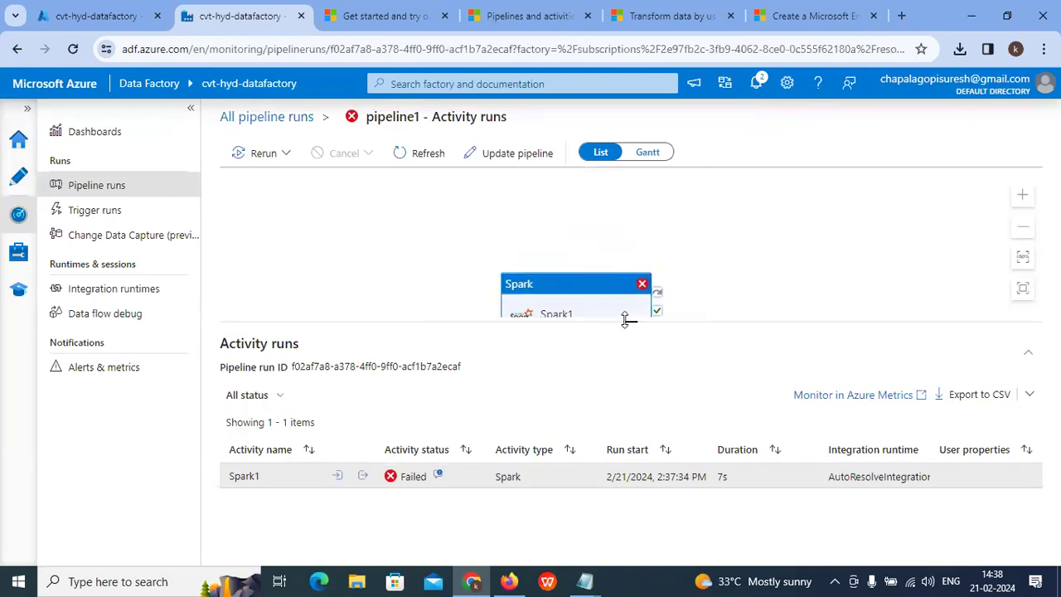
left_click_drag(587, 282, 582, 231)
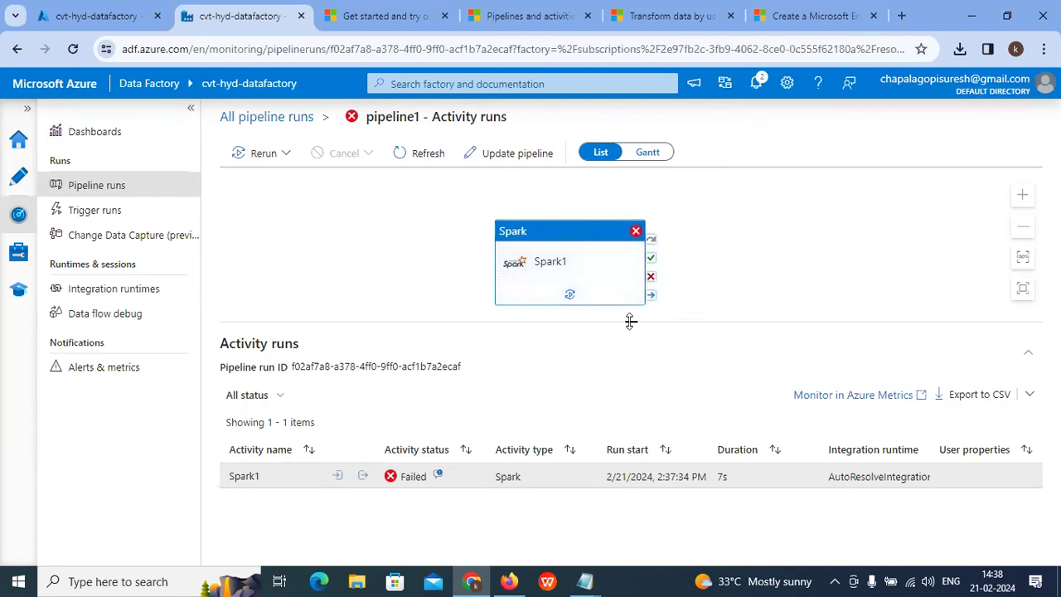
left_click_drag(630, 321, 597, 379)
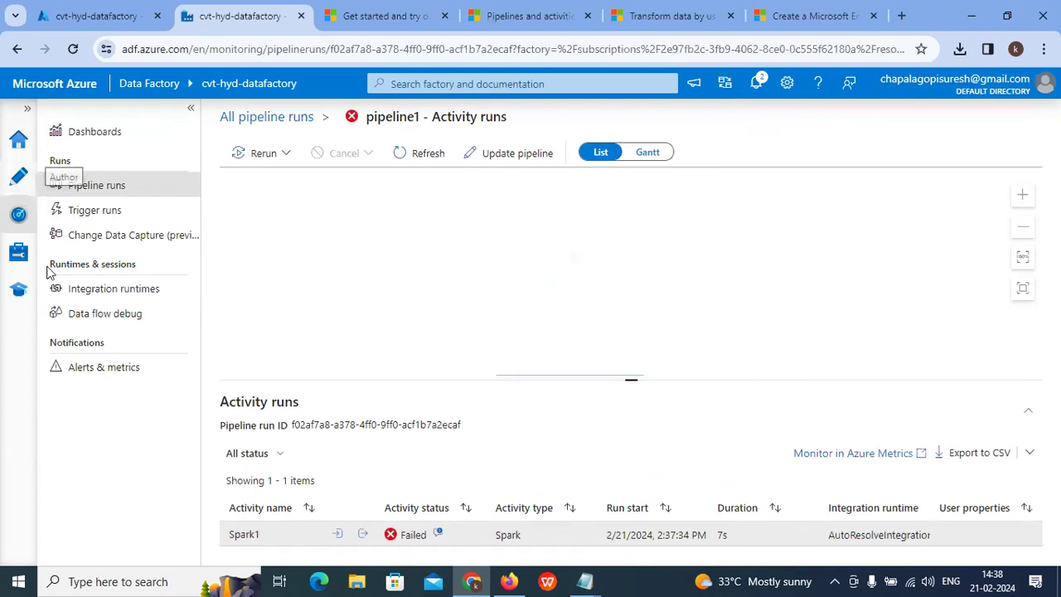
Step: Open AzureHDInsightLinkedService from Manage and inspect its service principal ID value
left_click(18, 251)
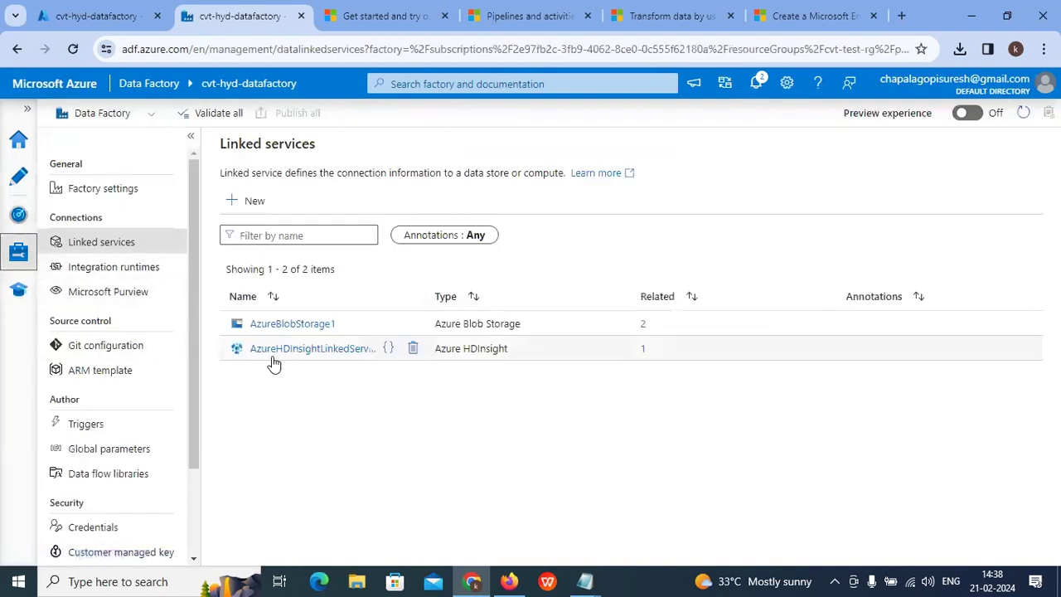
left_click(340, 349)
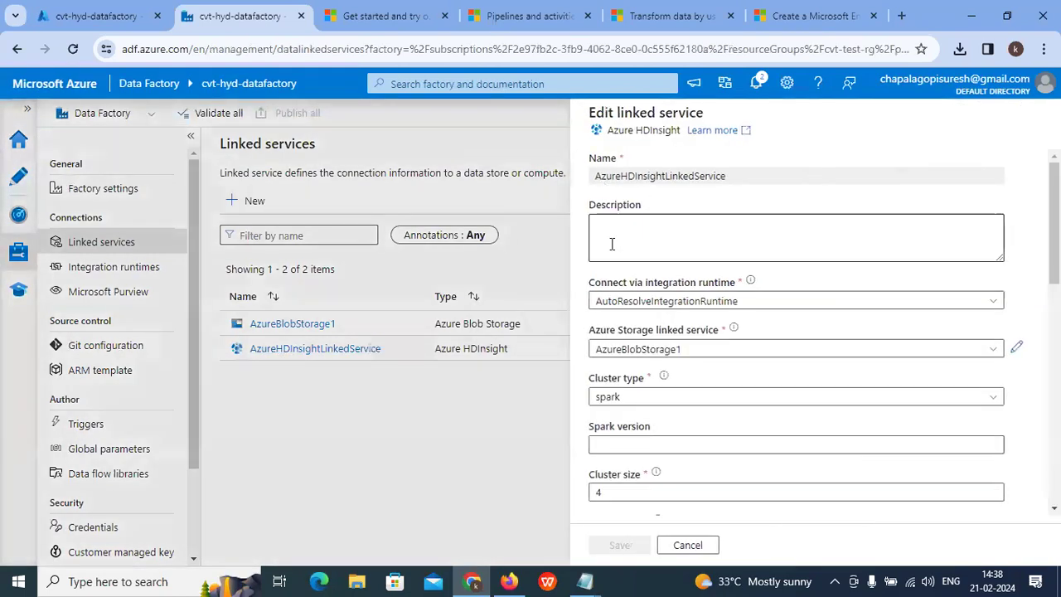
scroll(653, 310, "down", 1)
scroll(653, 310, "down", 3)
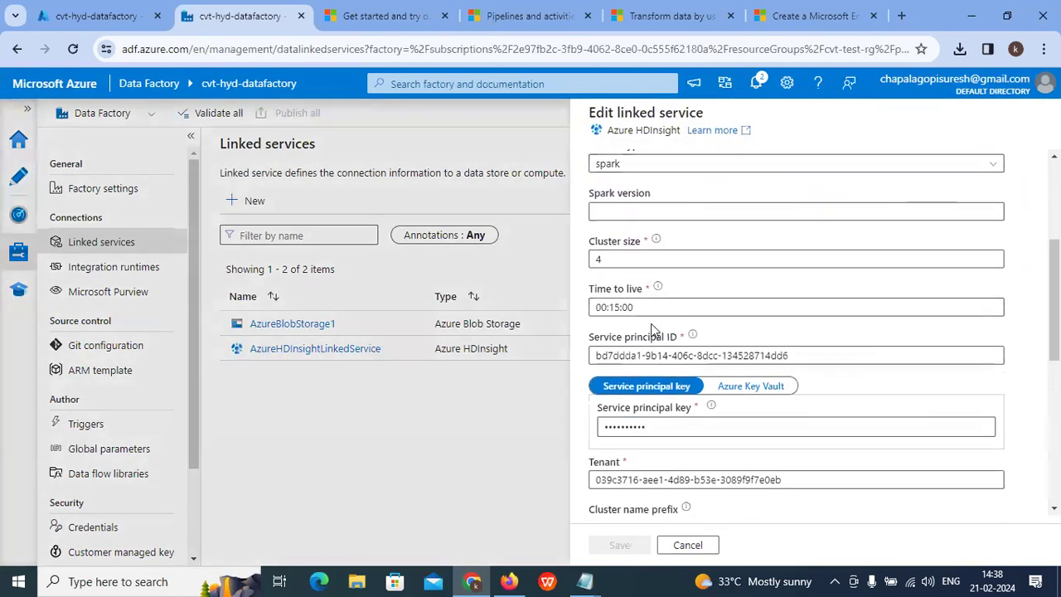
left_click(796, 278)
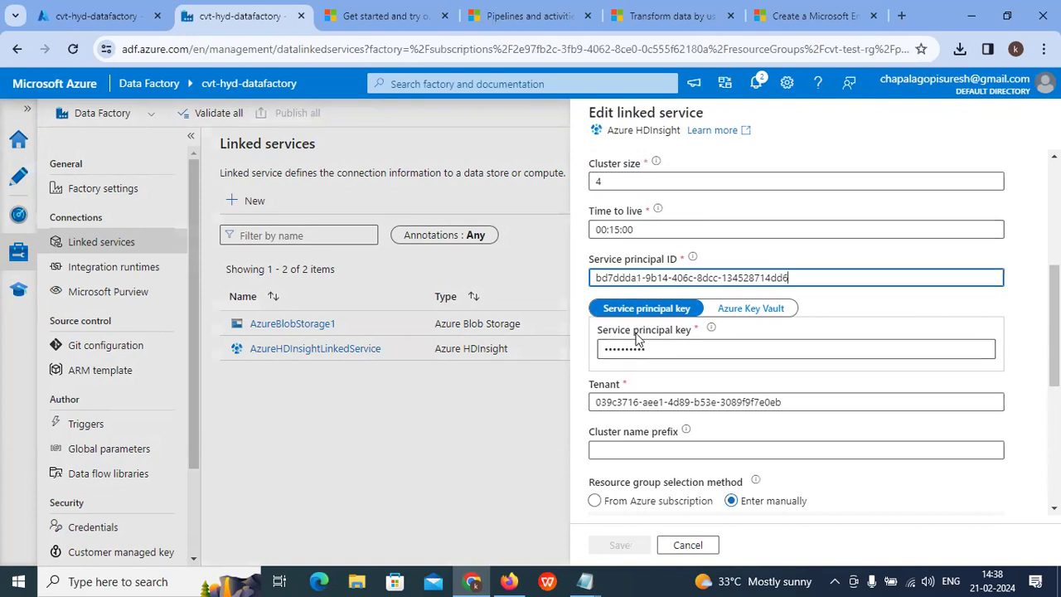
Step: Glance through the pipelines, Spark tutorial and quickstart docs tabs, then return to cvt-hyd-datafactory
left_click(514, 15)
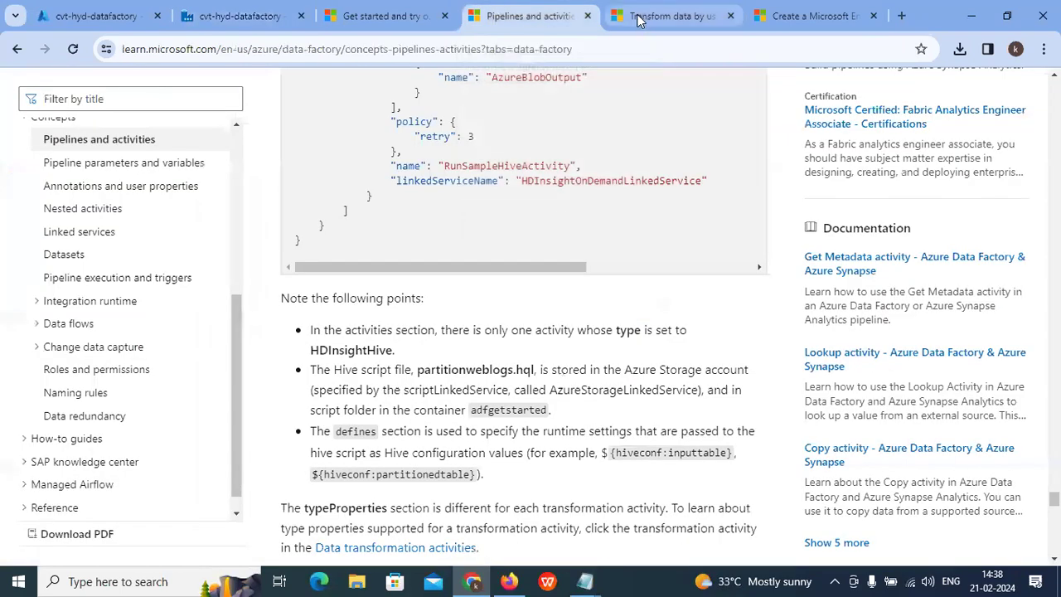
left_click(641, 20)
scroll(620, 89, "up", 2)
scroll(620, 90, "down", 2)
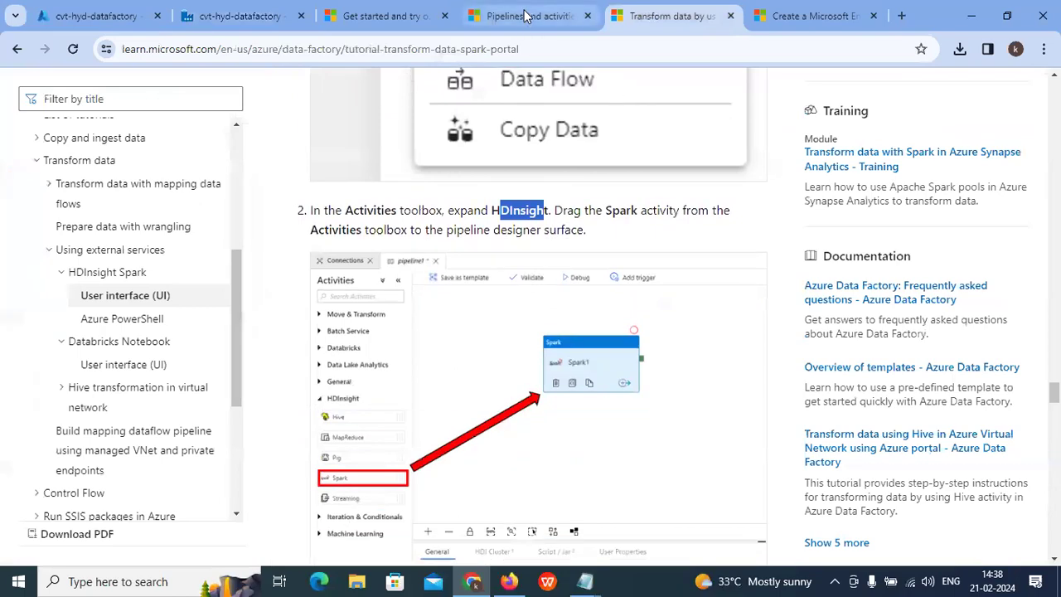
left_click(529, 17)
left_click(406, 21)
scroll(426, 78, "up", 2)
scroll(410, 94, "down", 3)
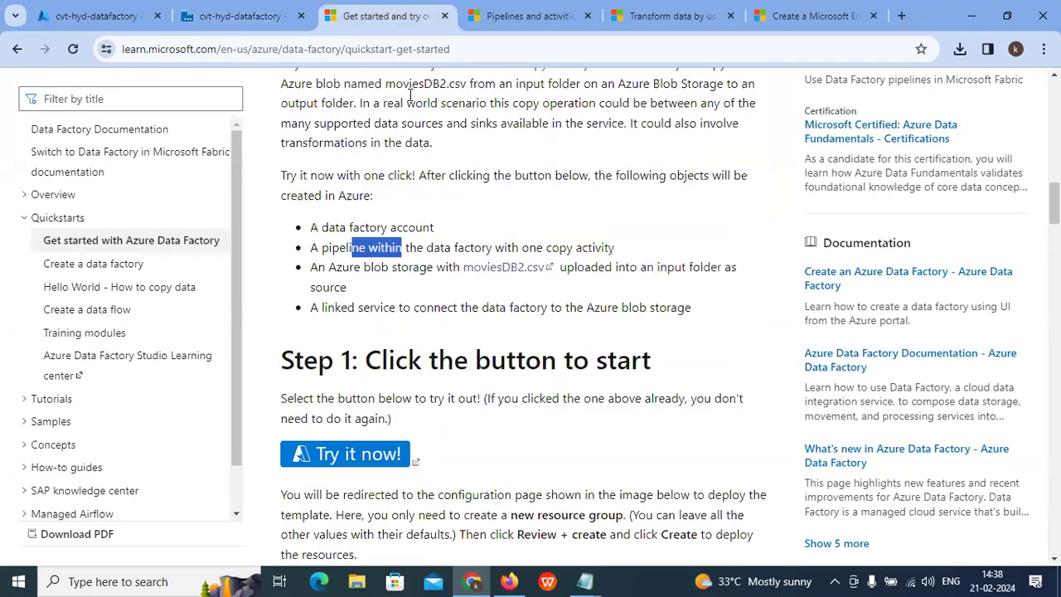
left_click(71, 17)
Step: Search the portal for 'app re' to view App registrations, then search 'app' again
left_click(290, 79)
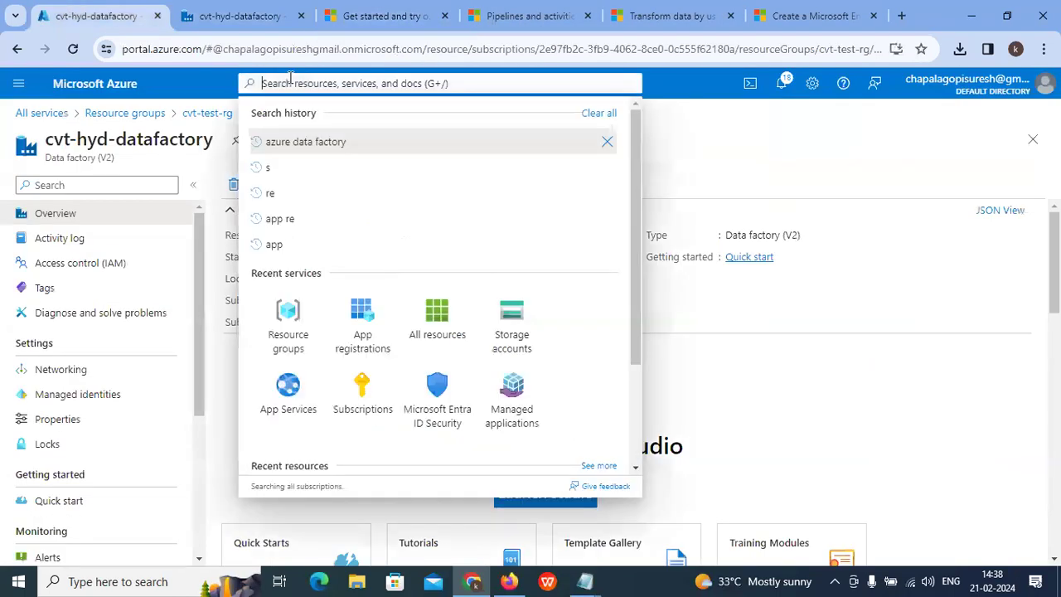
type("app")
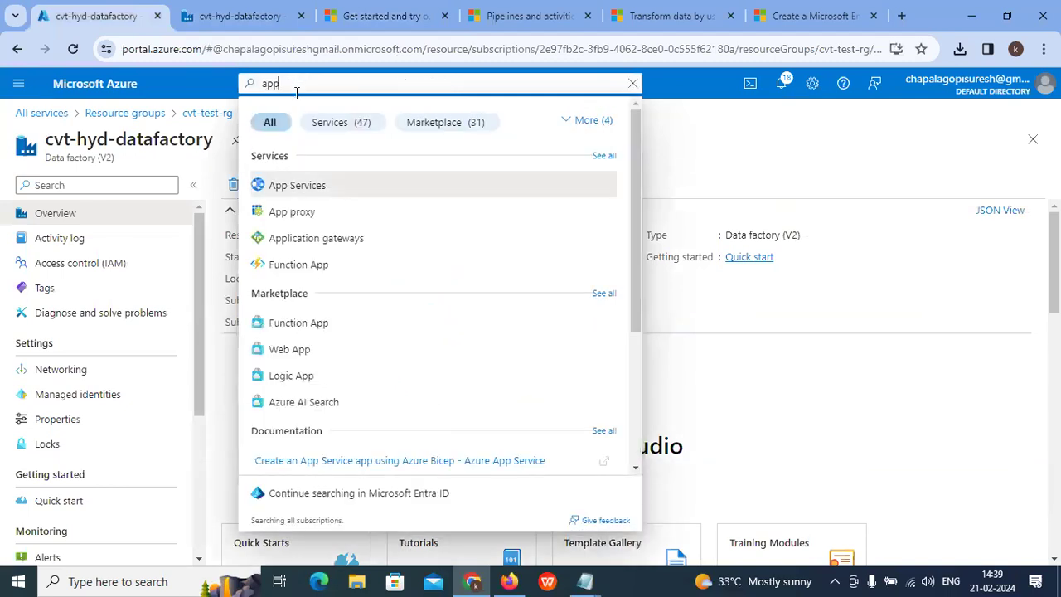
type(" re")
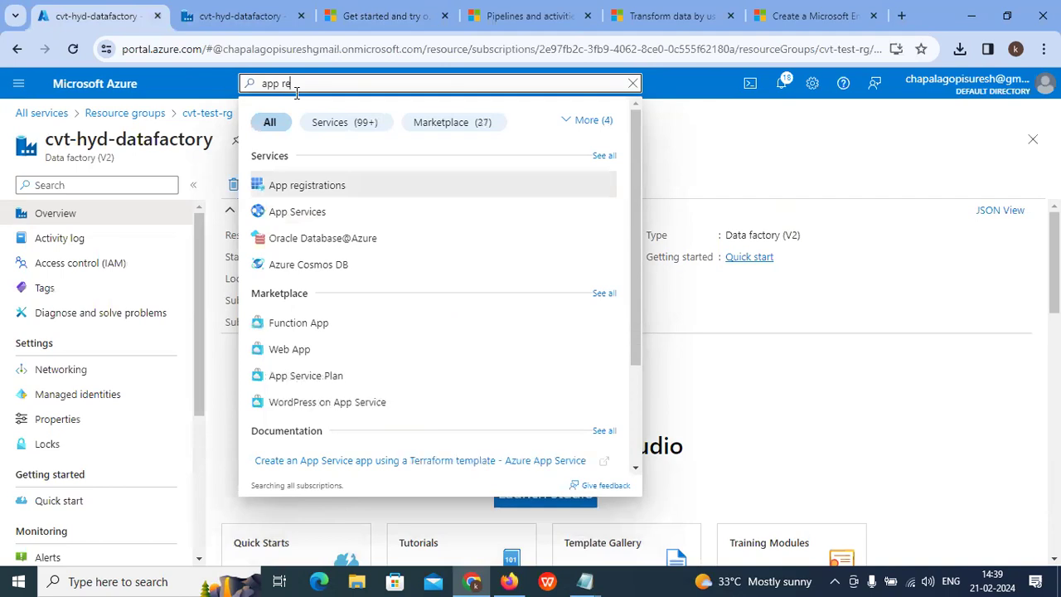
left_click(309, 184)
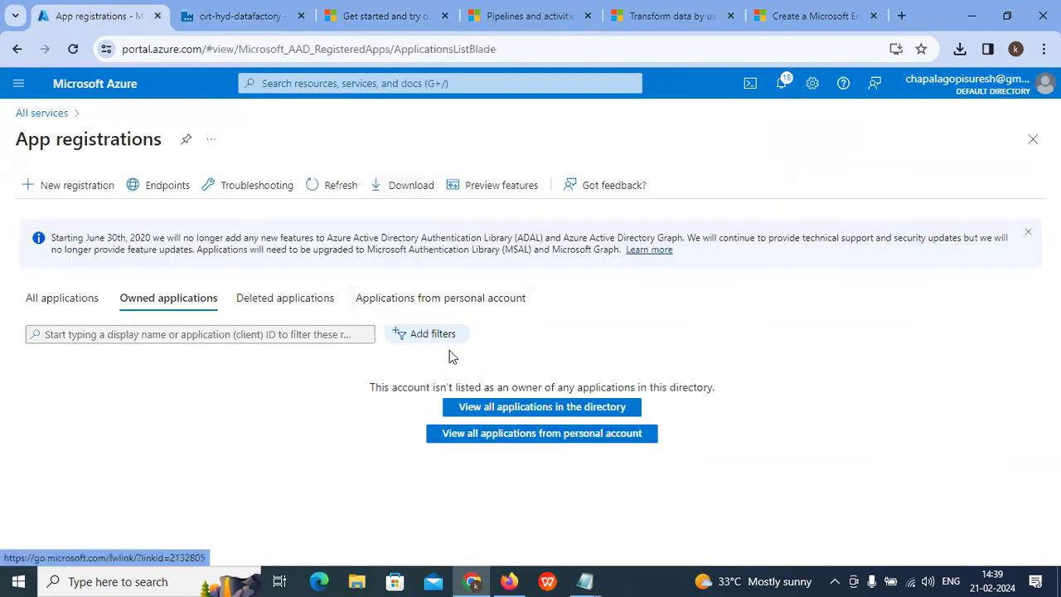
left_click(514, 435)
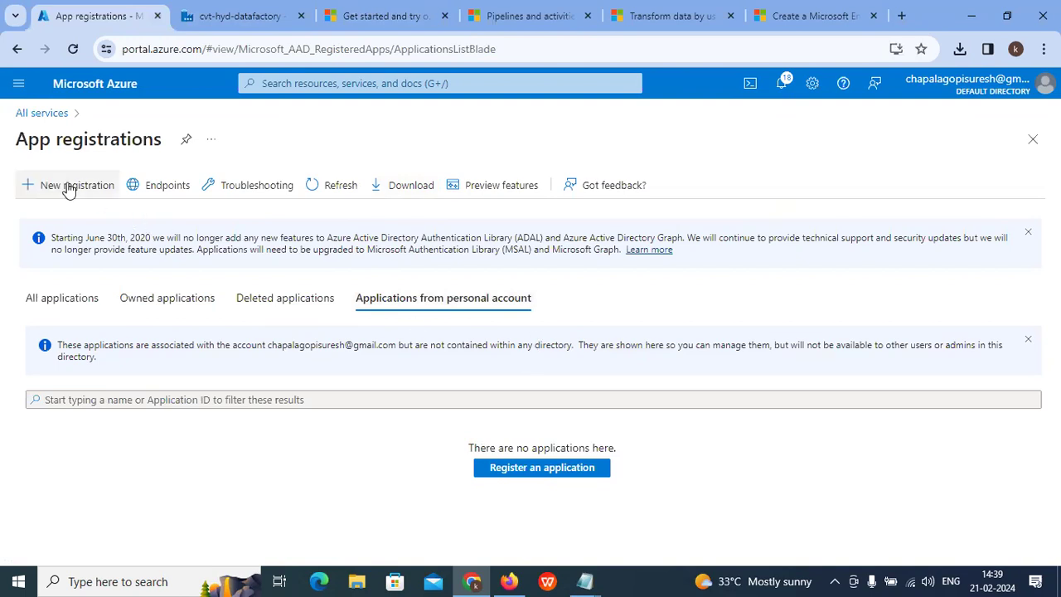
left_click(41, 113)
left_click(308, 85)
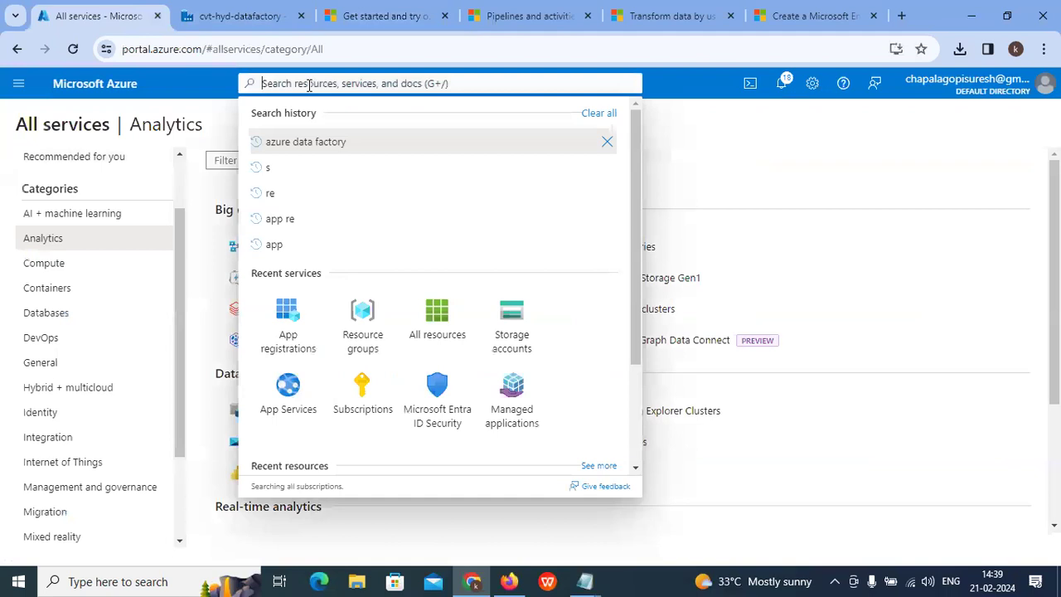
type("app")
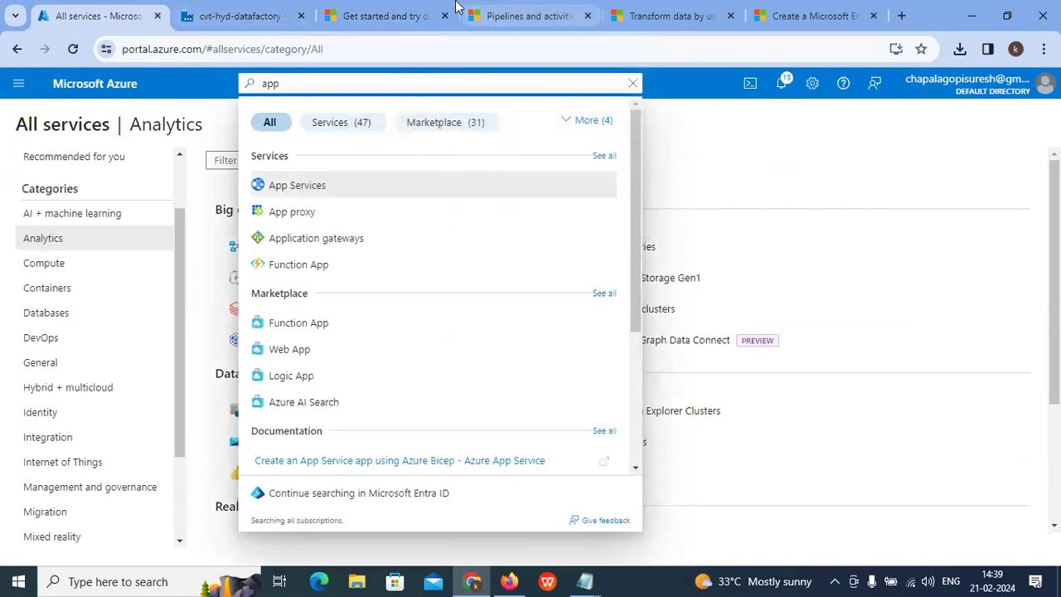
Step: Compare the HDInsight linked service's service principal settings against the Pipelines and activities docs
left_click(206, 15)
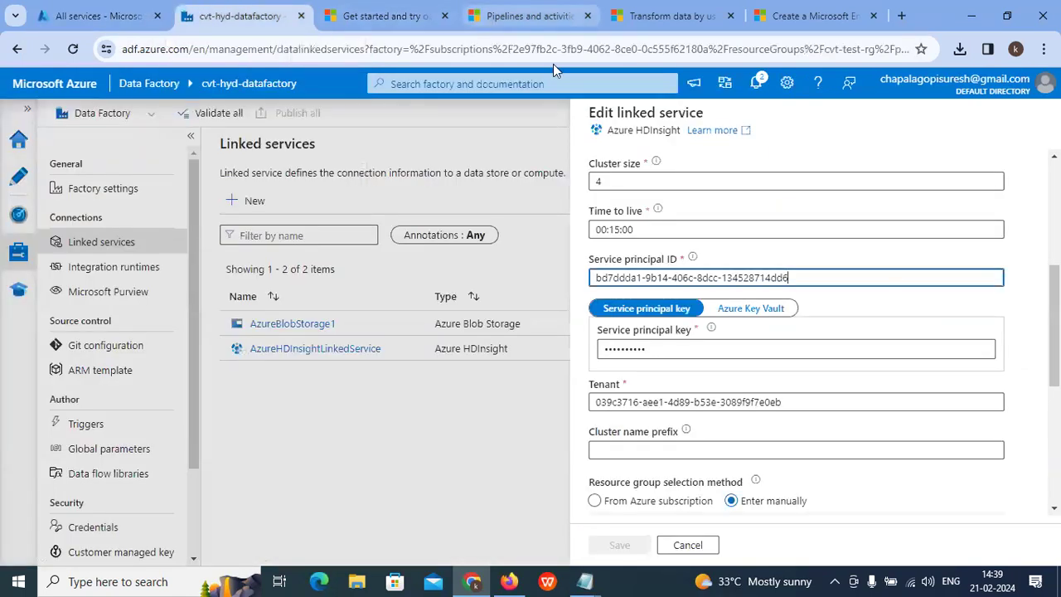
left_click(500, 16)
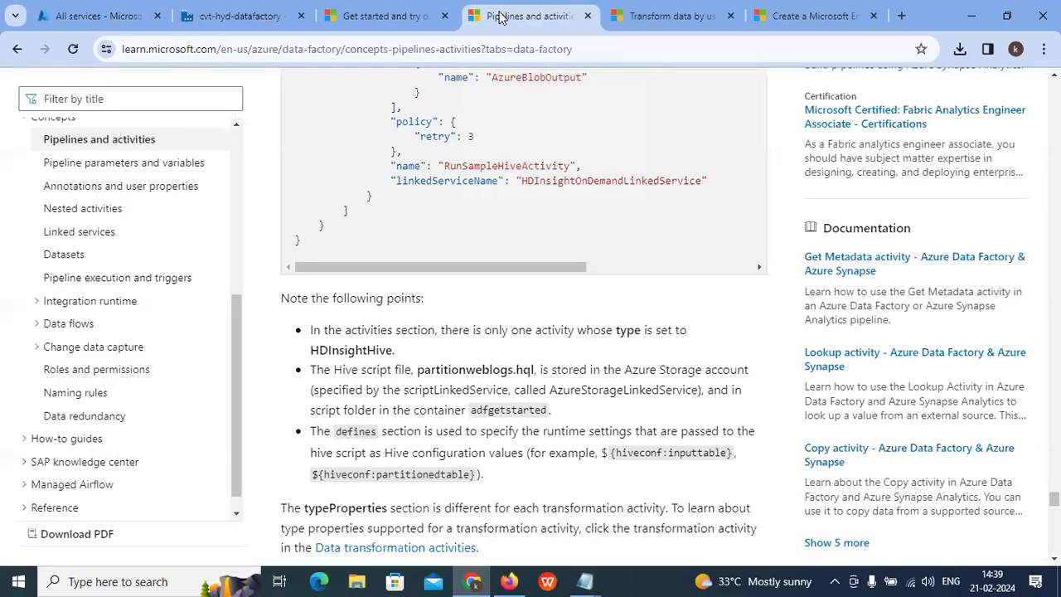
left_click(373, 15)
left_click(219, 16)
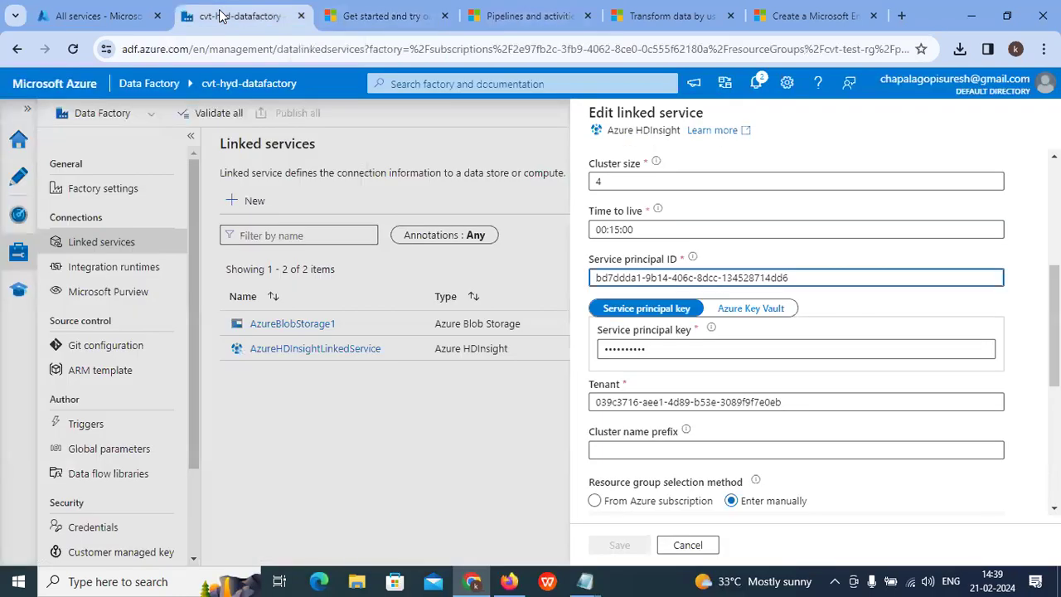
Step: Open the Transform data Spark tutorial and scroll down to Verify the output
left_click(526, 16)
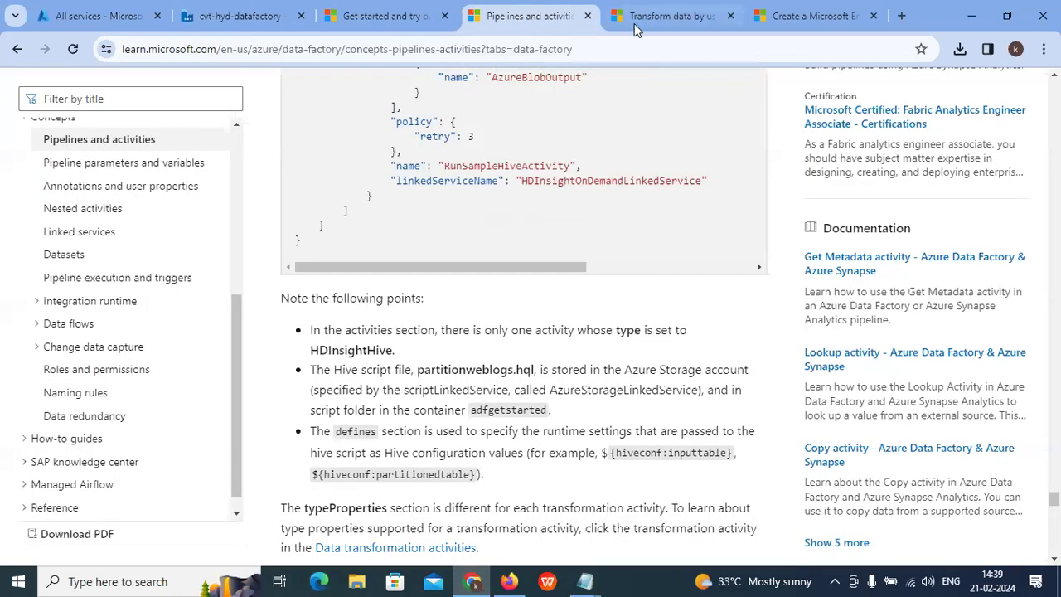
left_click(664, 17)
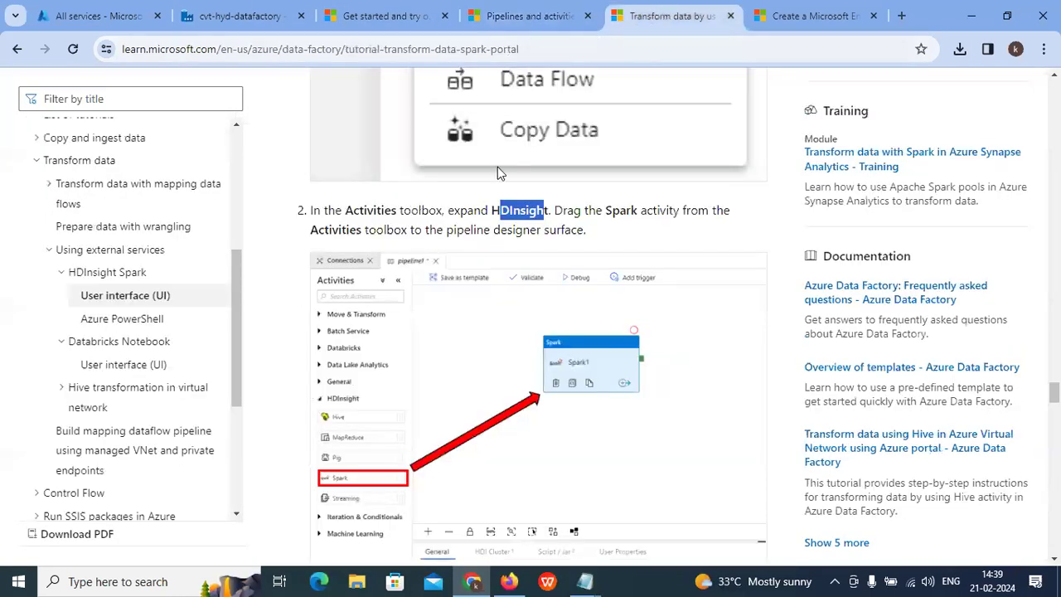
scroll(517, 317, "down", 8)
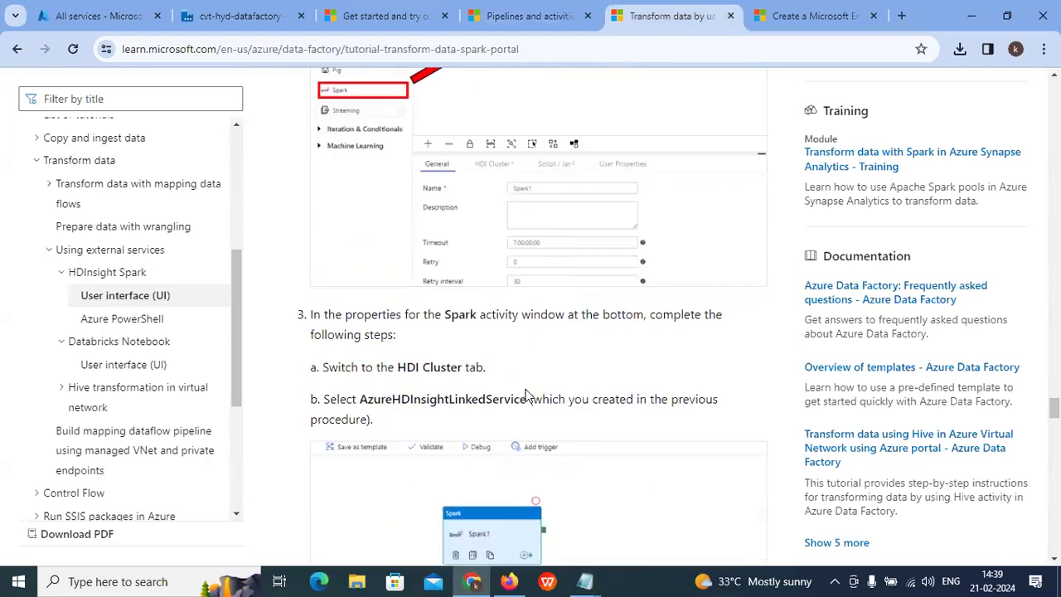
scroll(486, 393, "down", 10)
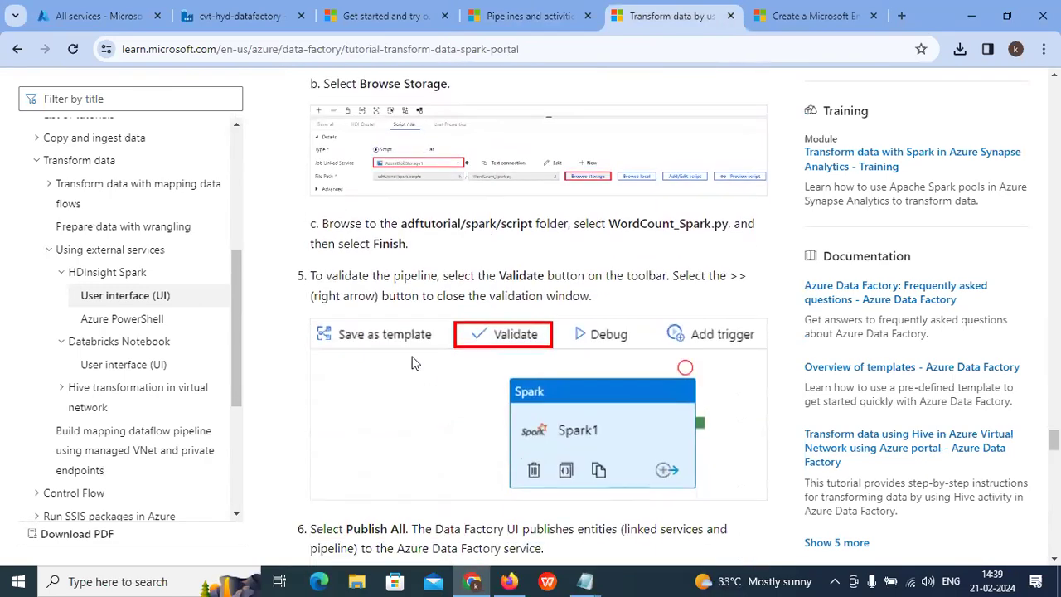
scroll(501, 363, "down", 6)
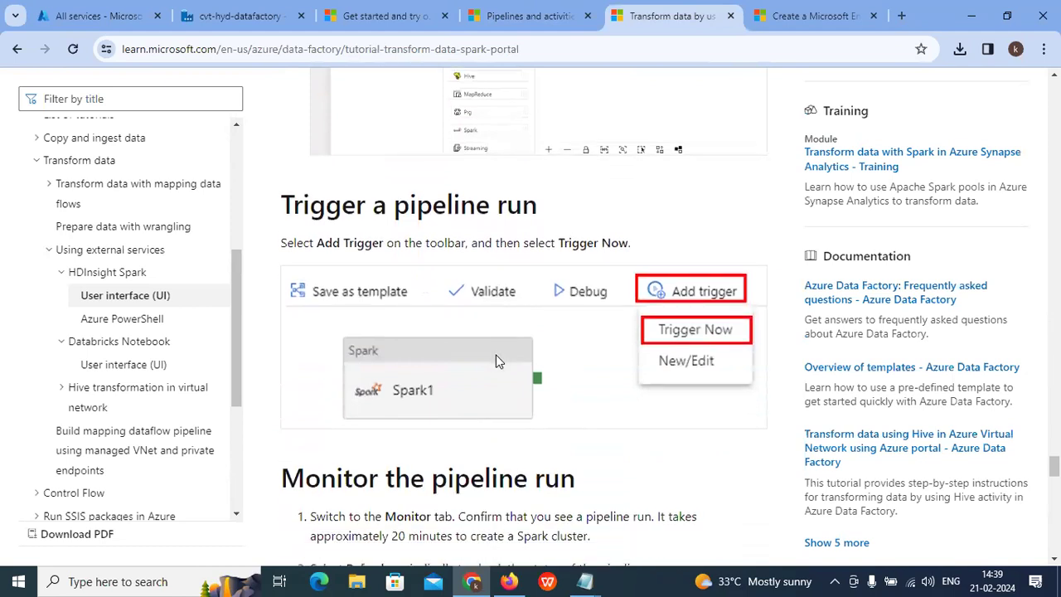
scroll(495, 364, "down", 3)
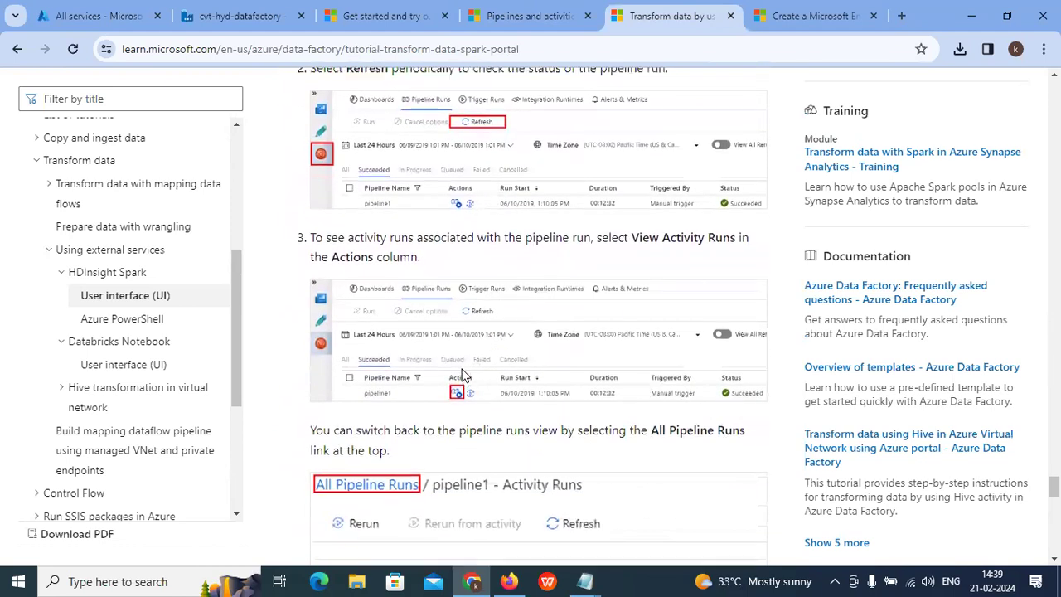
scroll(464, 375, "down", 2)
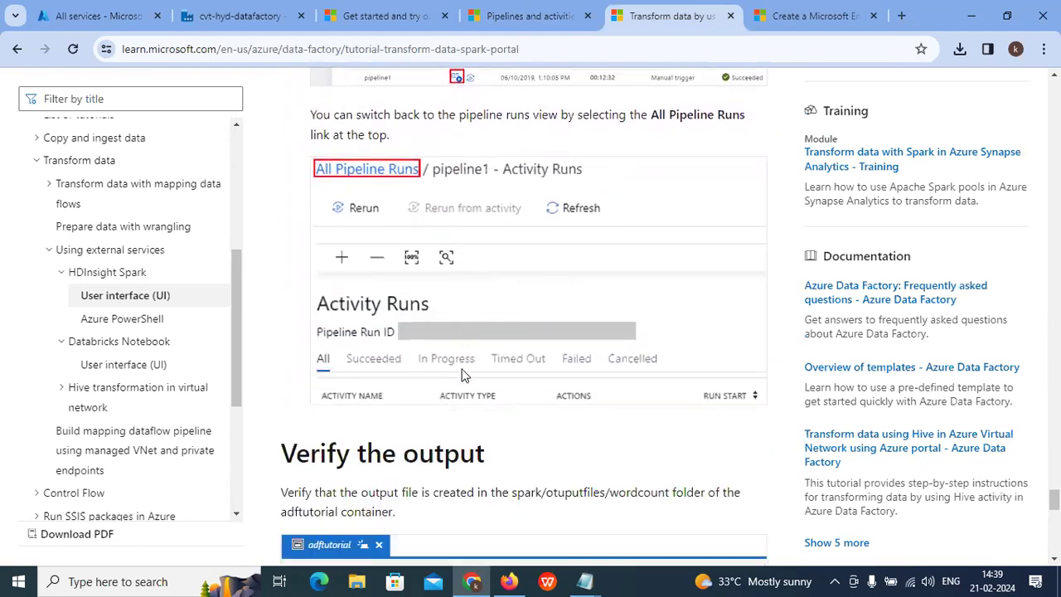
scroll(406, 375, "down", 1)
scroll(405, 371, "down", 5)
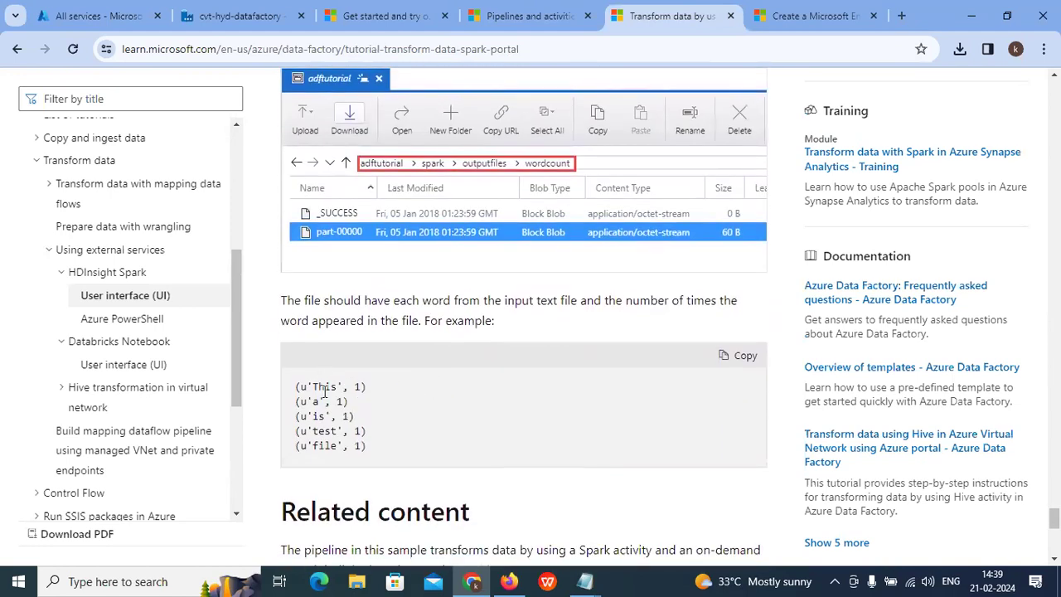
Step: Point out the 'This', 'a' and 'is' word-count entries in the sample output
left_click_drag(299, 387, 332, 417)
left_click(362, 387)
left_click(359, 409)
left_click(356, 417)
Step: Scroll back over the trigger and monitor steps, then minimize Chrome to the desktop
scroll(349, 427, "down", 1)
scroll(358, 419, "up", 1)
scroll(394, 241, "up", 3)
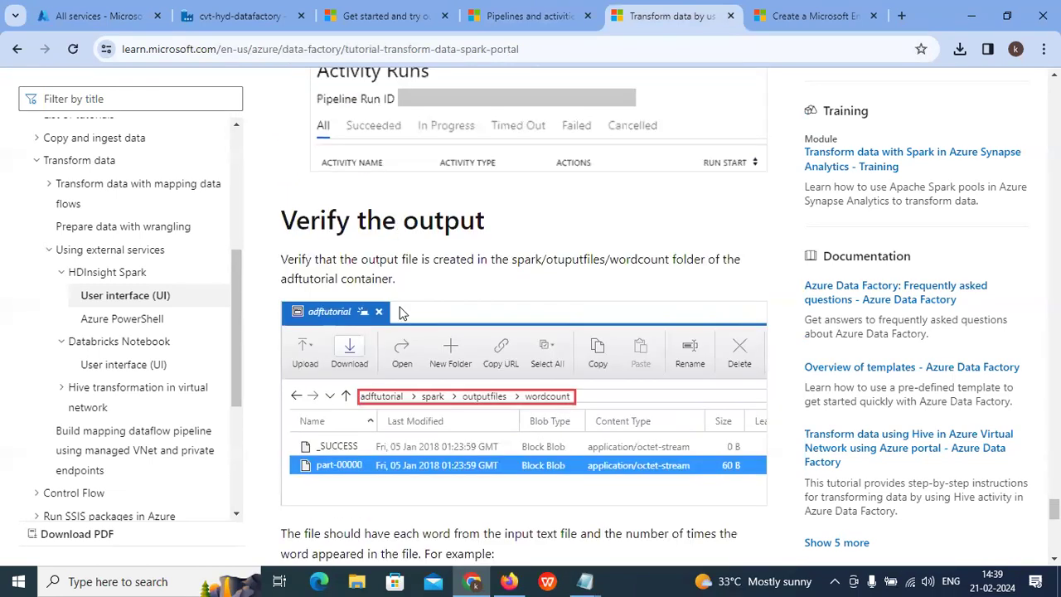
scroll(401, 312, "up", 2)
scroll(397, 321, "up", 2)
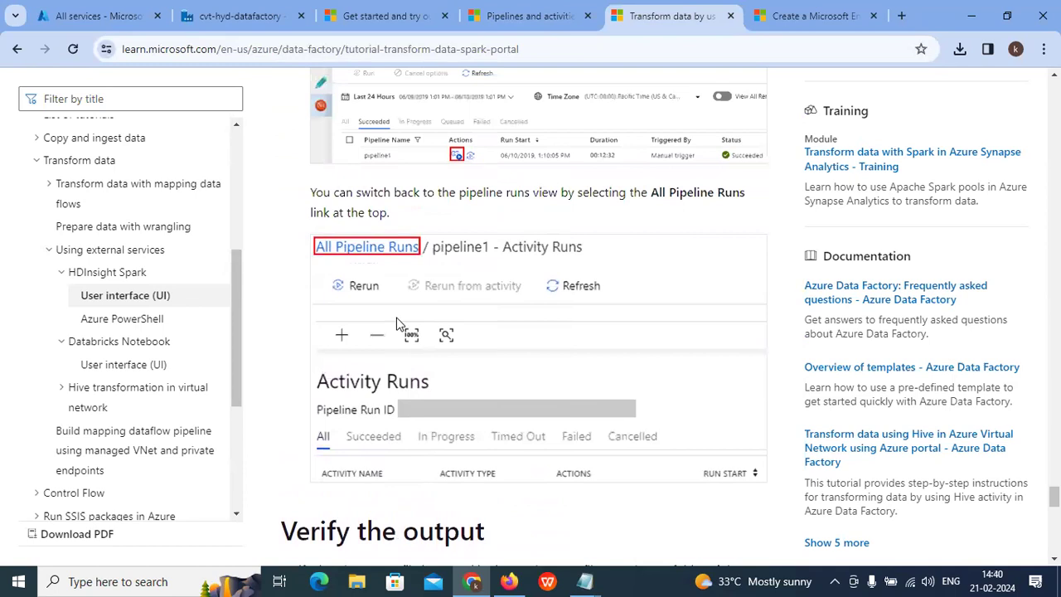
scroll(452, 348, "up", 2)
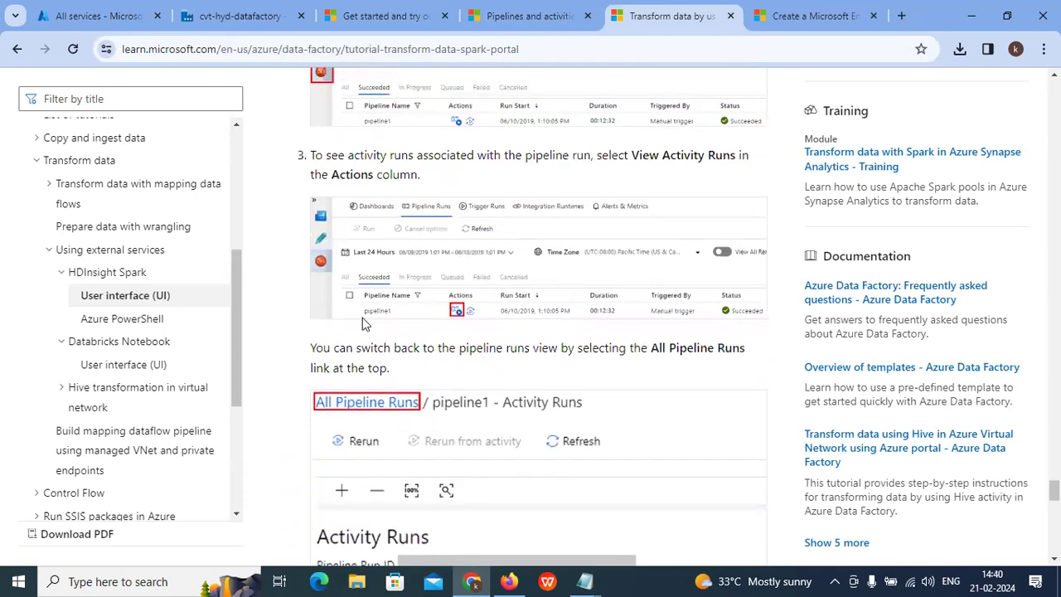
scroll(445, 344, "up", 1)
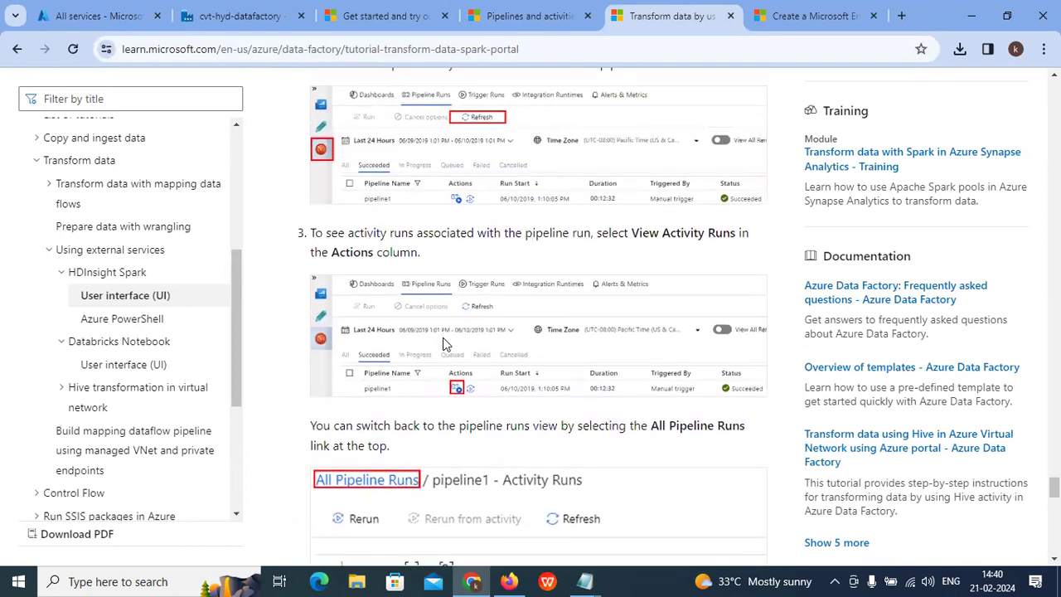
scroll(443, 344, "up", 1)
scroll(446, 286, "up", 1)
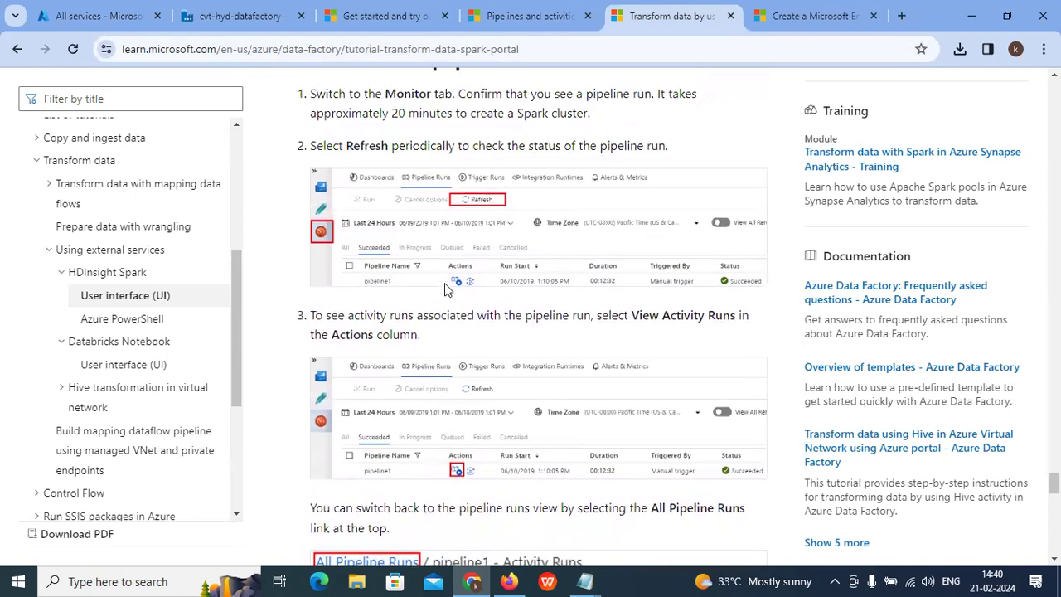
scroll(455, 361, "down", 6)
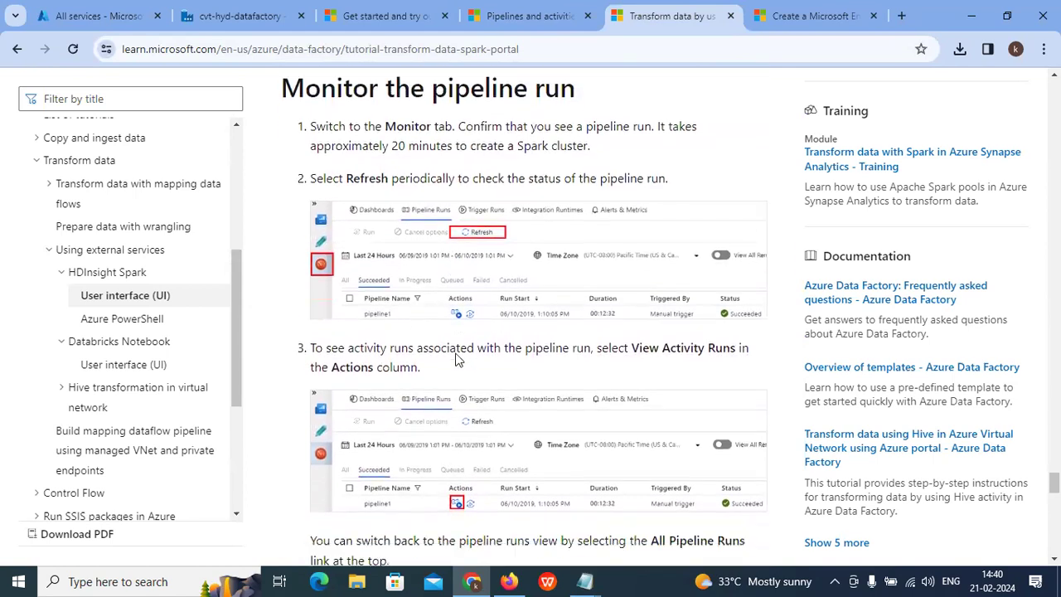
scroll(414, 413, "down", 1)
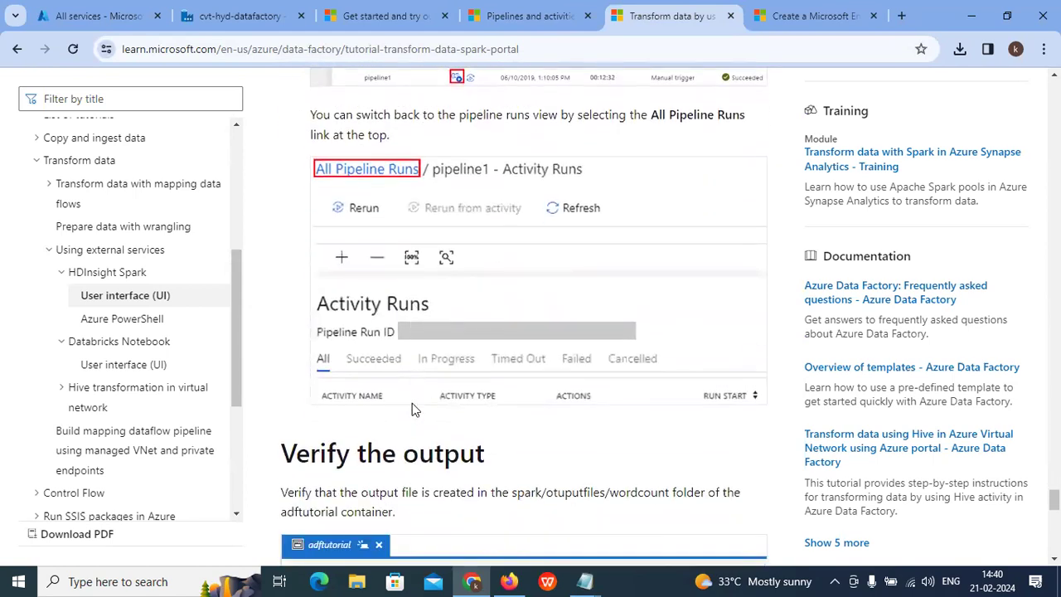
scroll(383, 384, "down", 2)
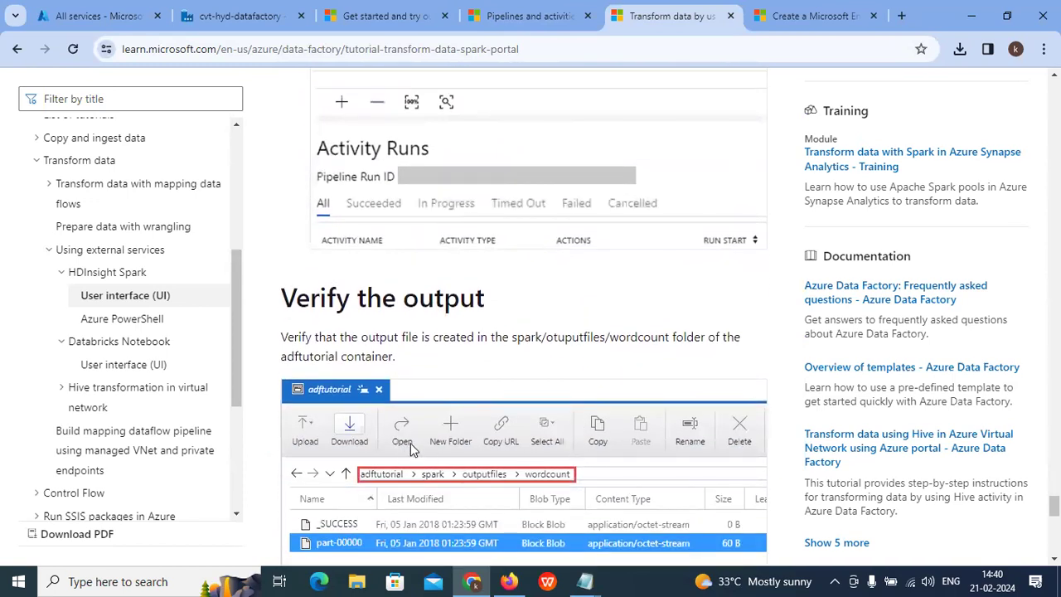
left_click(971, 16)
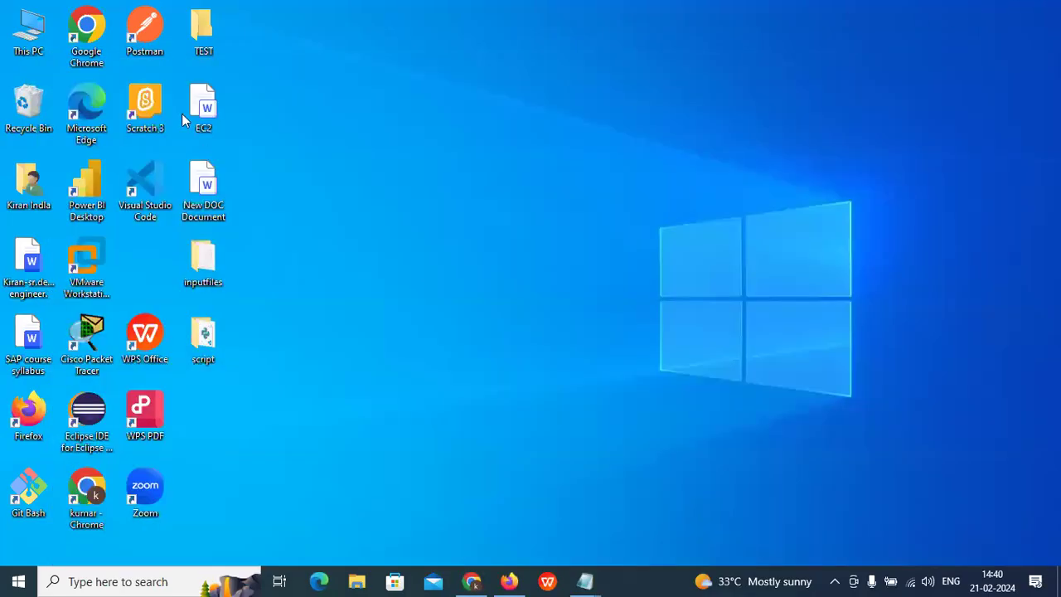
Step: Read the instruction lines in inputfiles/minecraftstory.txt in Notepad, then close it
double_click(206, 261)
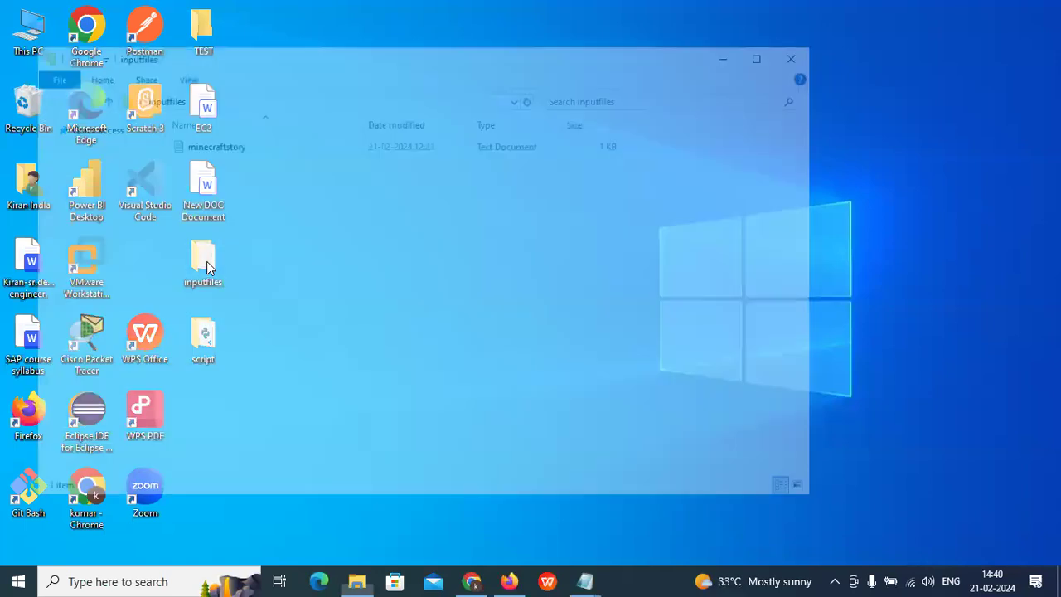
double_click(209, 143)
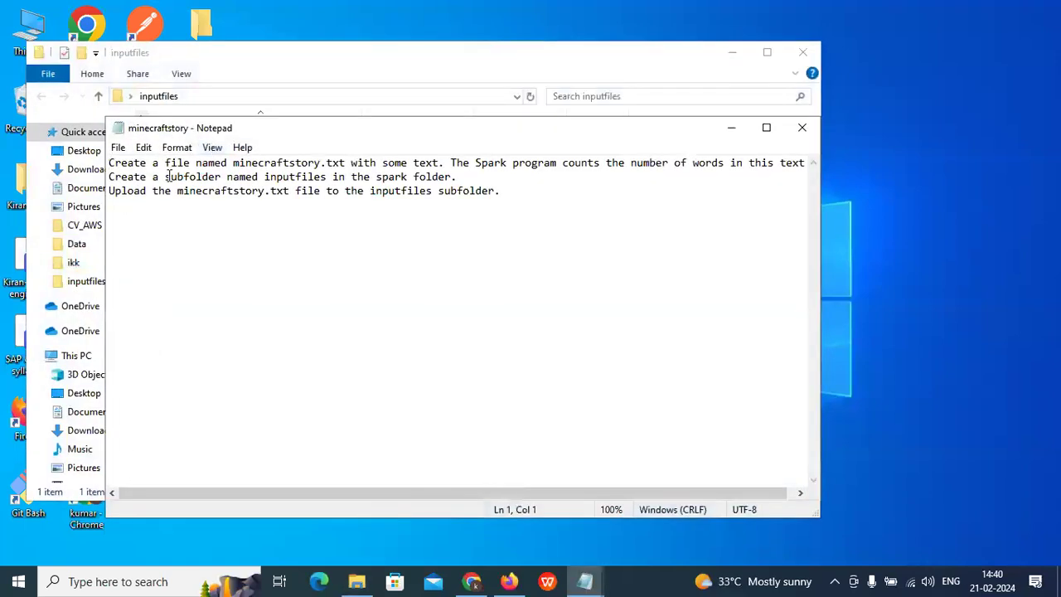
left_click_drag(147, 177, 407, 214)
left_click(452, 247)
left_click_drag(567, 188, 6, 152)
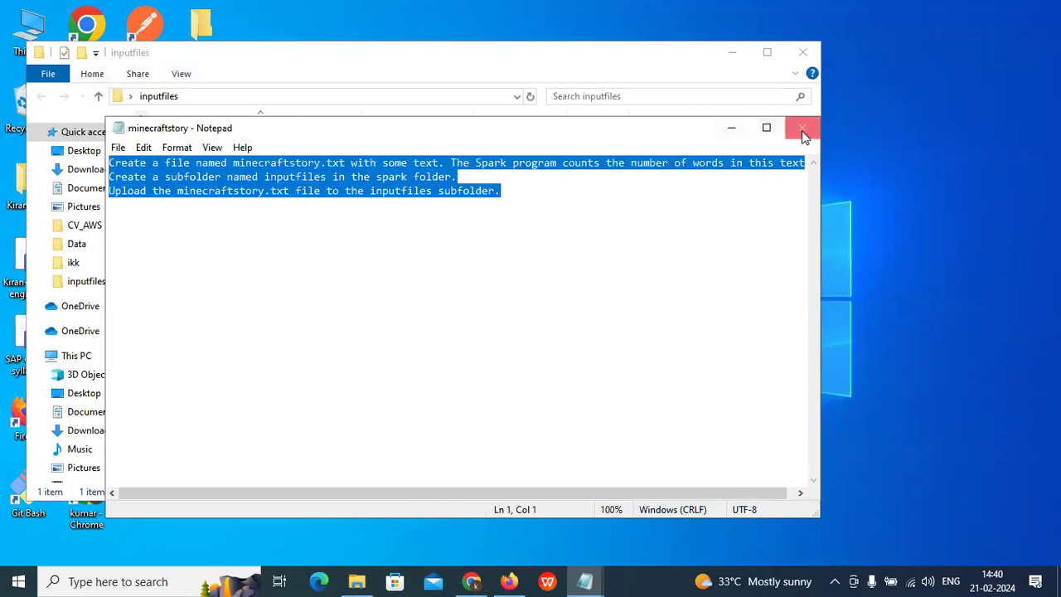
left_click(802, 130)
Step: Minimize the inputfiles Explorer window and refresh the desktop
left_click(730, 52)
right_click(417, 95)
left_click(455, 140)
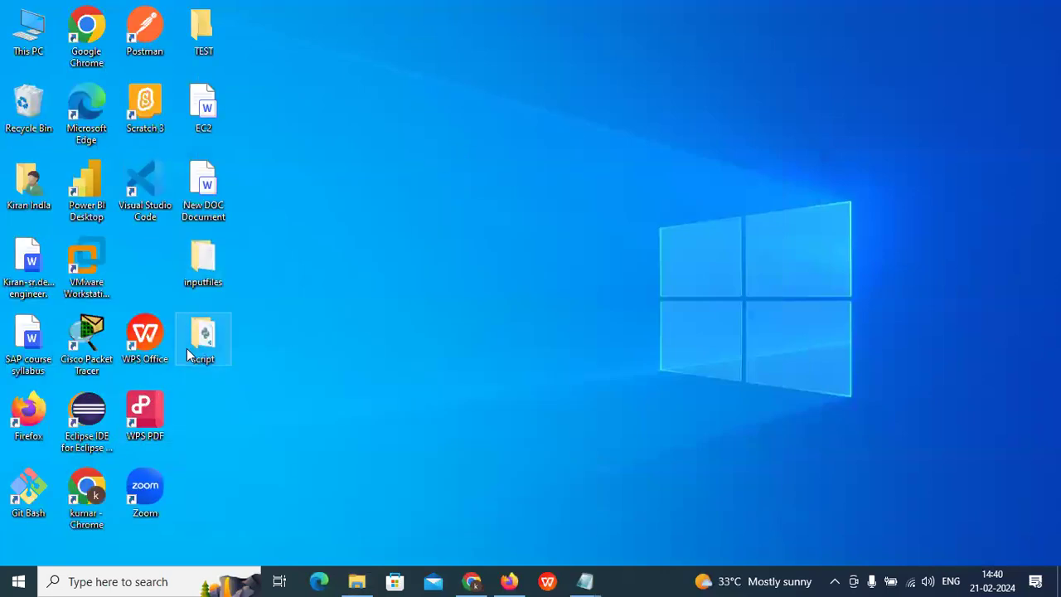
Step: Review WordCount_Spark.py's spark/inputfiles and outputfiles/wordcount paths in VS Code, then return to Chrome
double_click(188, 347)
left_click(246, 163)
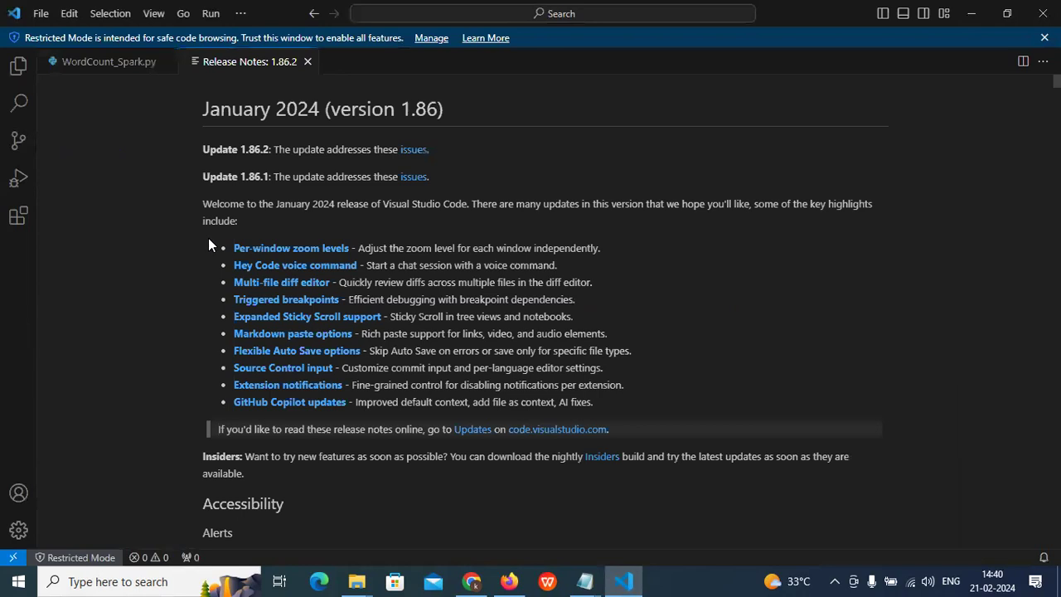
left_click(307, 61)
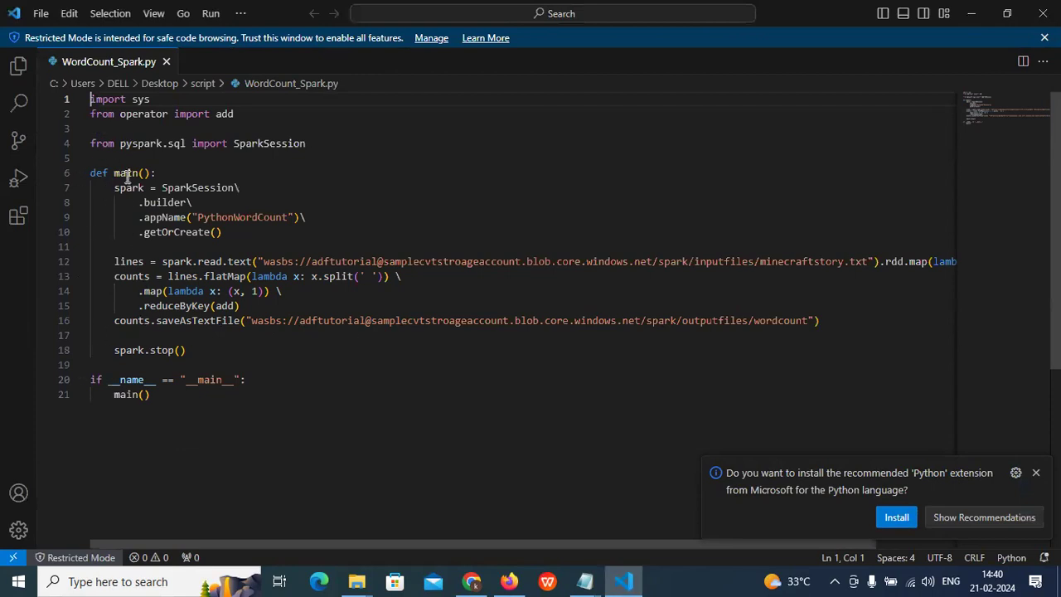
left_click(166, 61)
left_click(471, 581)
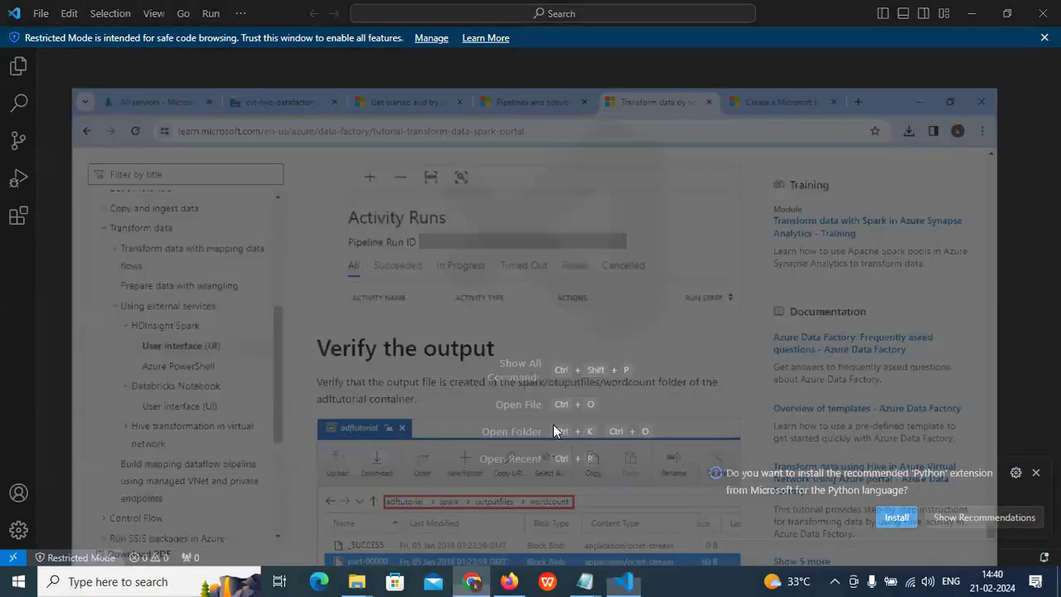
Step: Highlight the tutorial's data factory, Spark pipeline and Trigger a pipeline run items
scroll(464, 315, "down", 3)
scroll(450, 319, "down", 5)
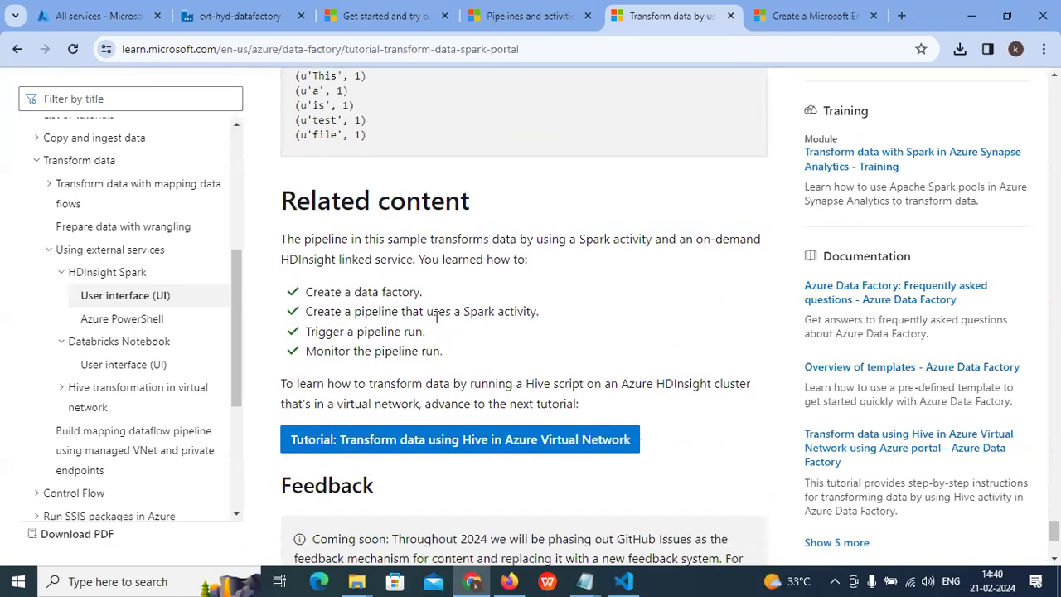
triple_click(353, 213)
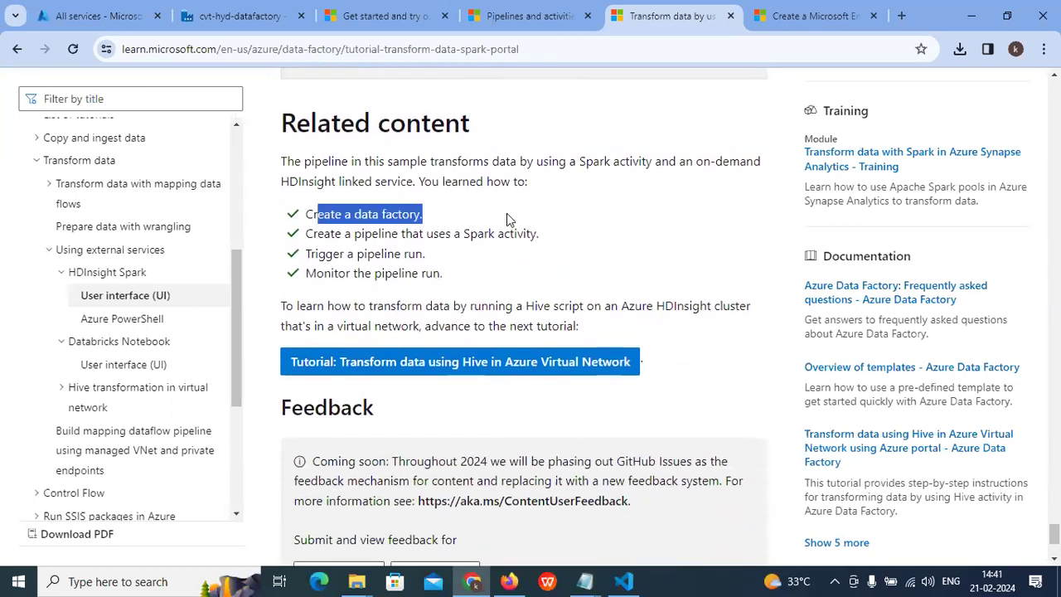
left_click_drag(345, 234, 527, 234)
left_click_drag(312, 254, 442, 267)
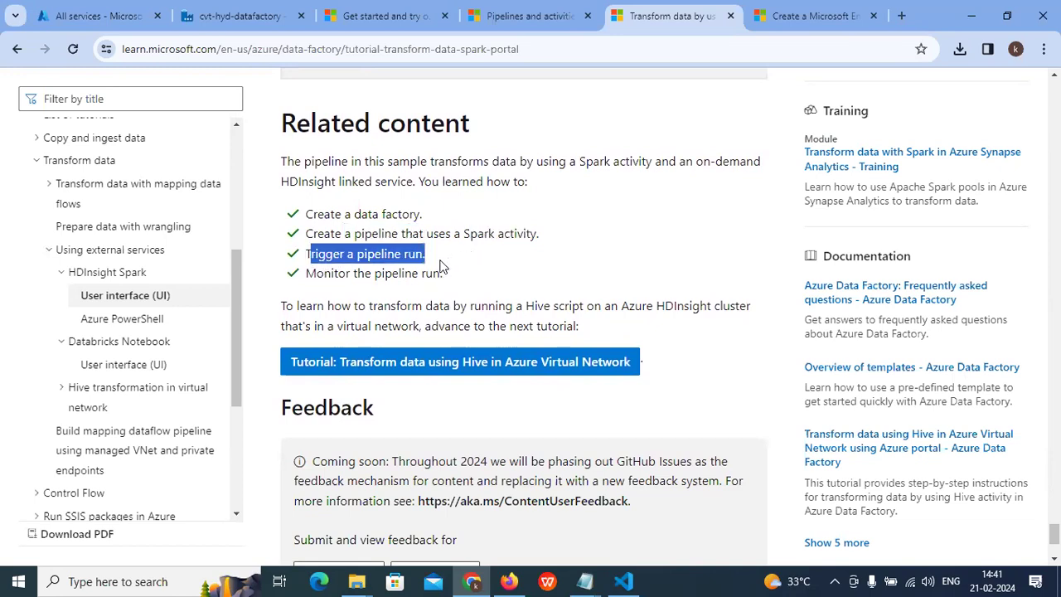
left_click_drag(313, 274, 510, 279)
Step: Reread the trigger and monitor pipeline-run sections, then go to the All services portal tab
scroll(510, 278, "down", 2)
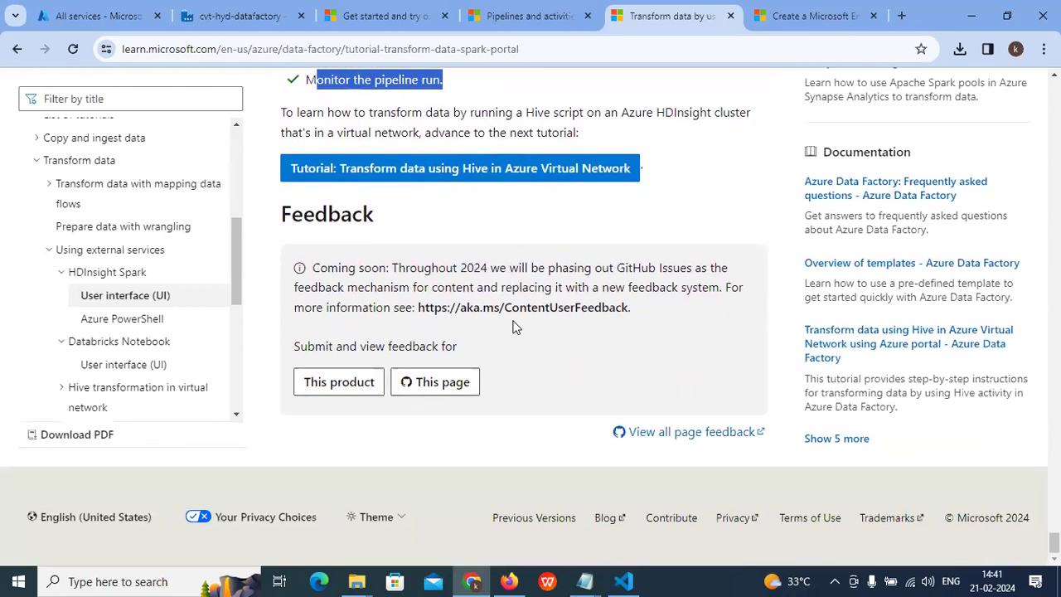
scroll(512, 321, "up", 2)
scroll(508, 316, "up", 7)
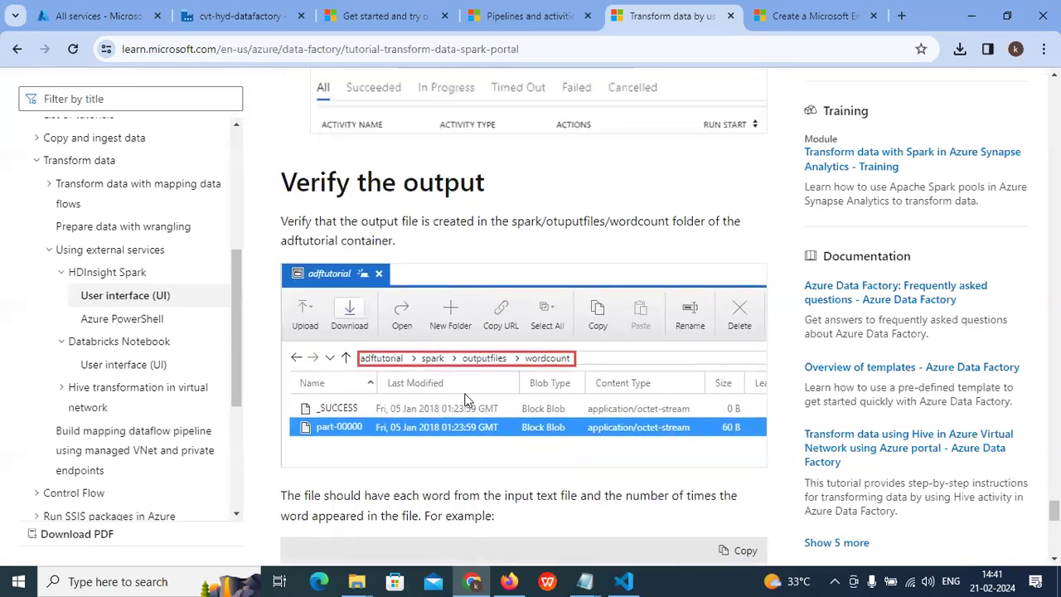
scroll(481, 373, "up", 4)
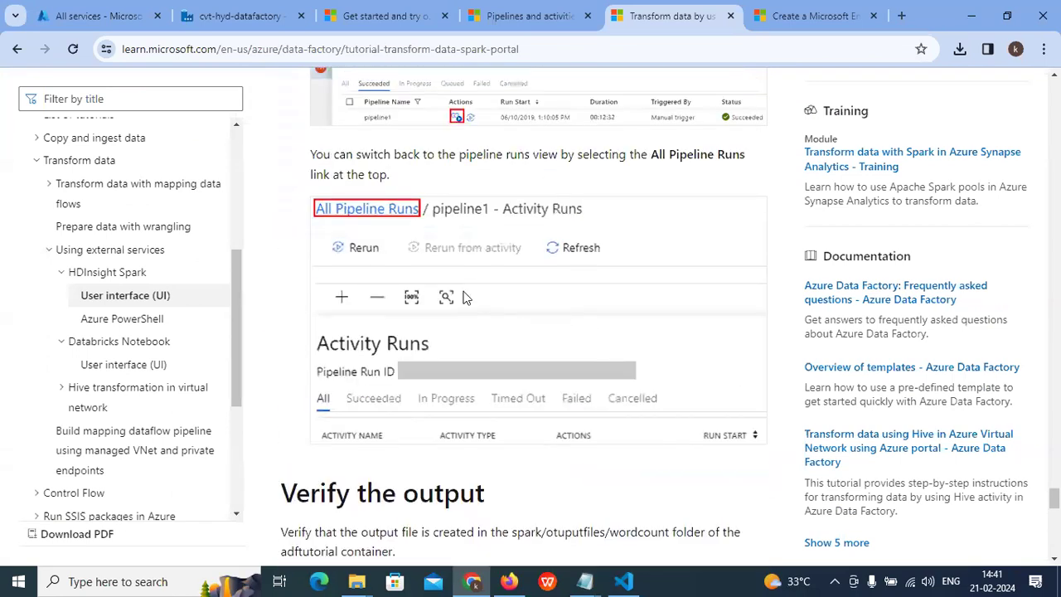
scroll(487, 263, "up", 4)
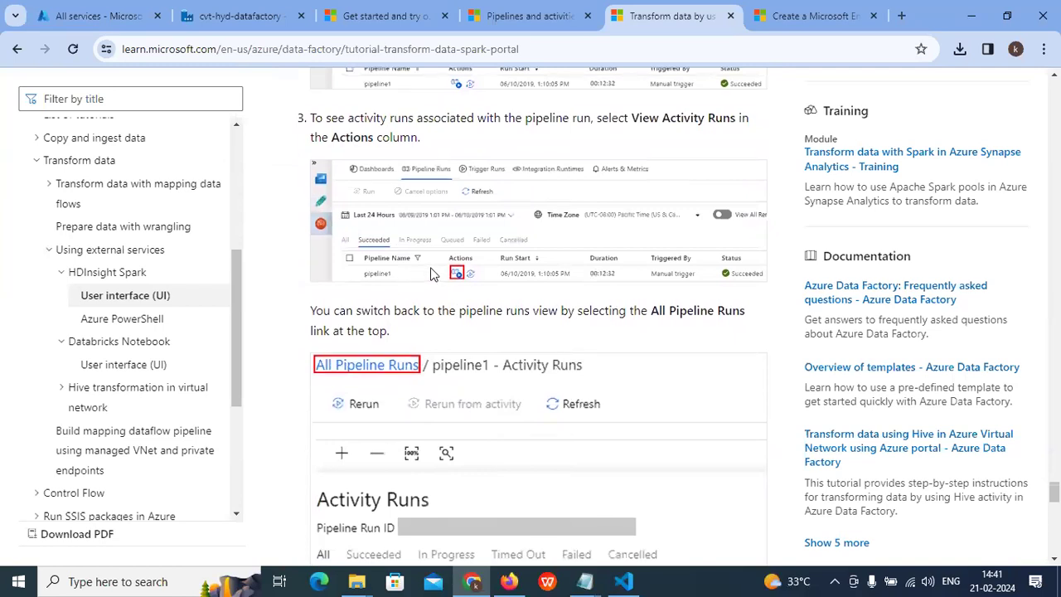
scroll(432, 270, "up", 5)
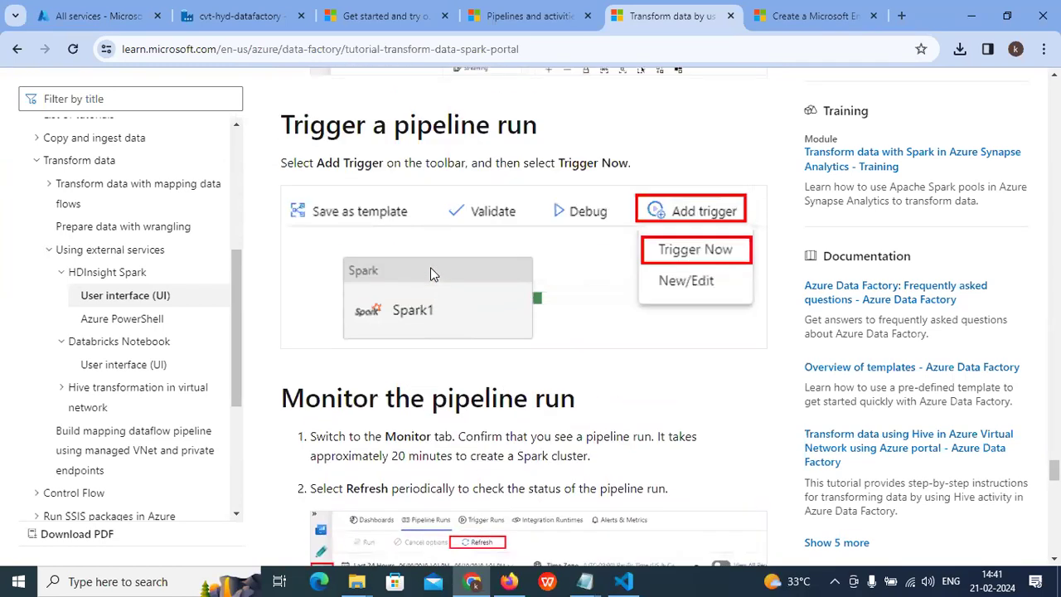
scroll(707, 236, "down", 4)
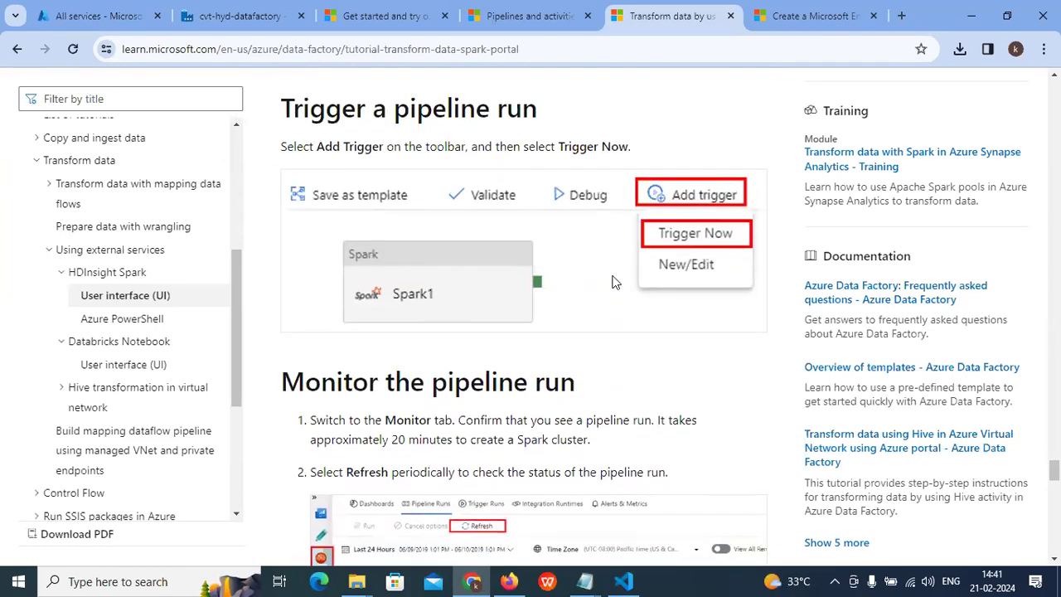
scroll(379, 348, "up", 5)
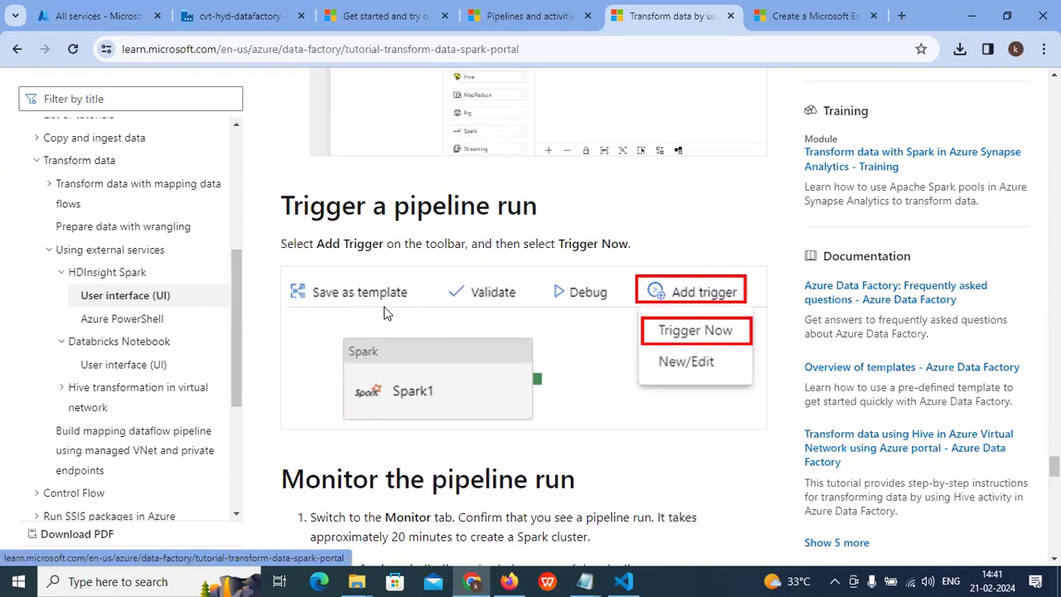
scroll(164, 305, "down", 4)
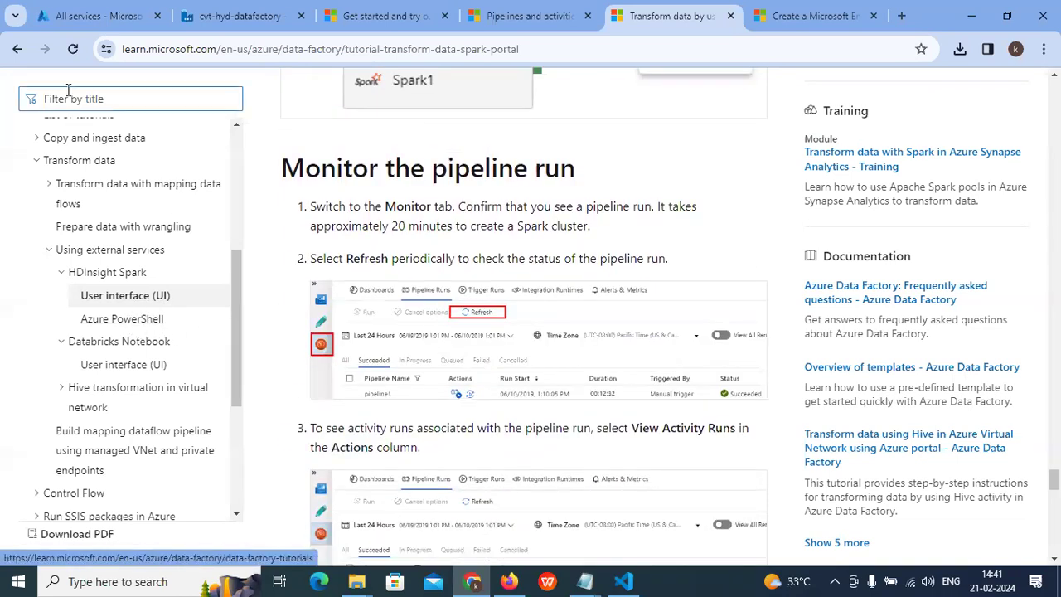
left_click(91, 16)
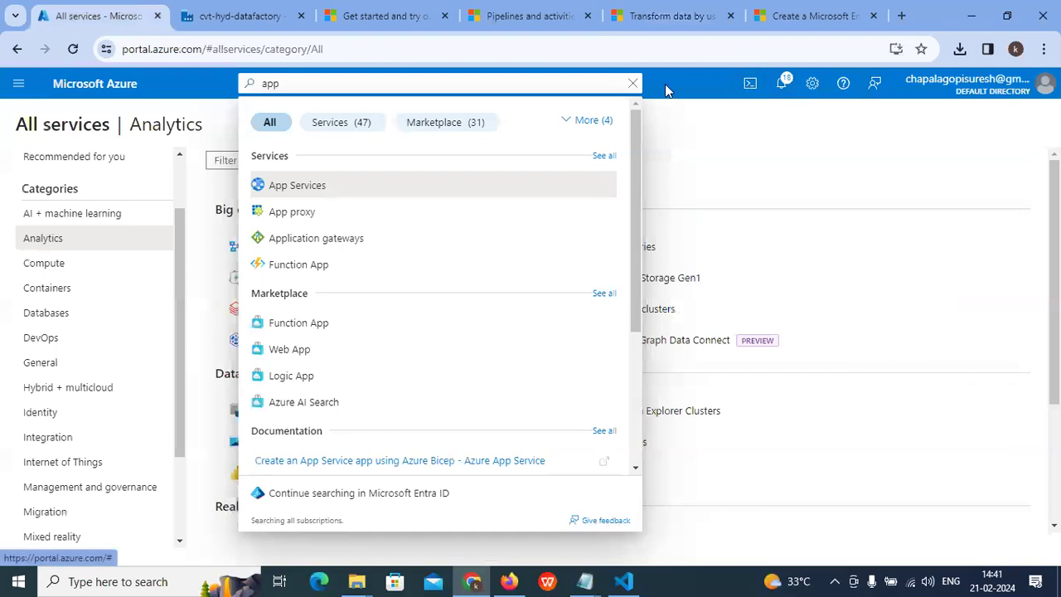
Step: Recheck the Service principal ID value in the HDInsight linked service settings
left_click(361, 8)
left_click(227, 18)
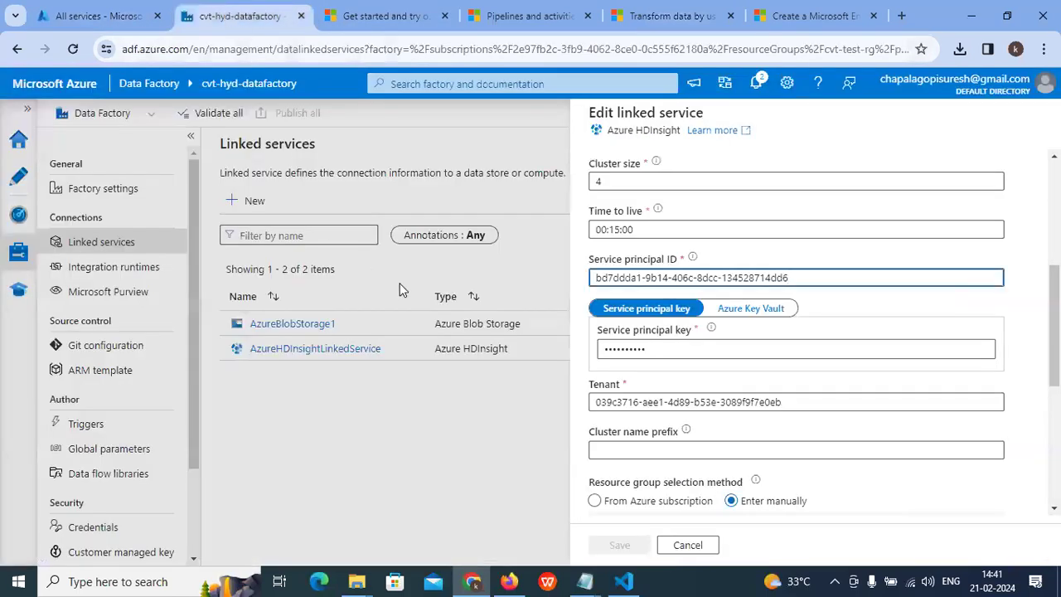
left_click_drag(593, 261, 837, 278)
left_click(844, 278)
Step: Search 'app re' and open the example-app registration's overview to compare IDs
left_click(98, 15)
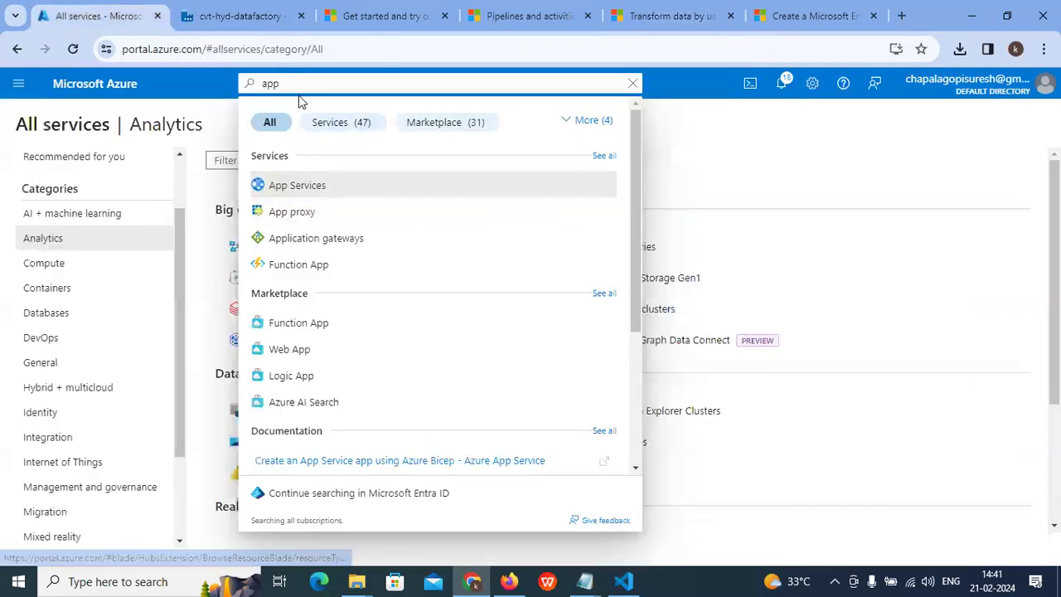
key("Escape")
left_click(281, 83)
type("a")
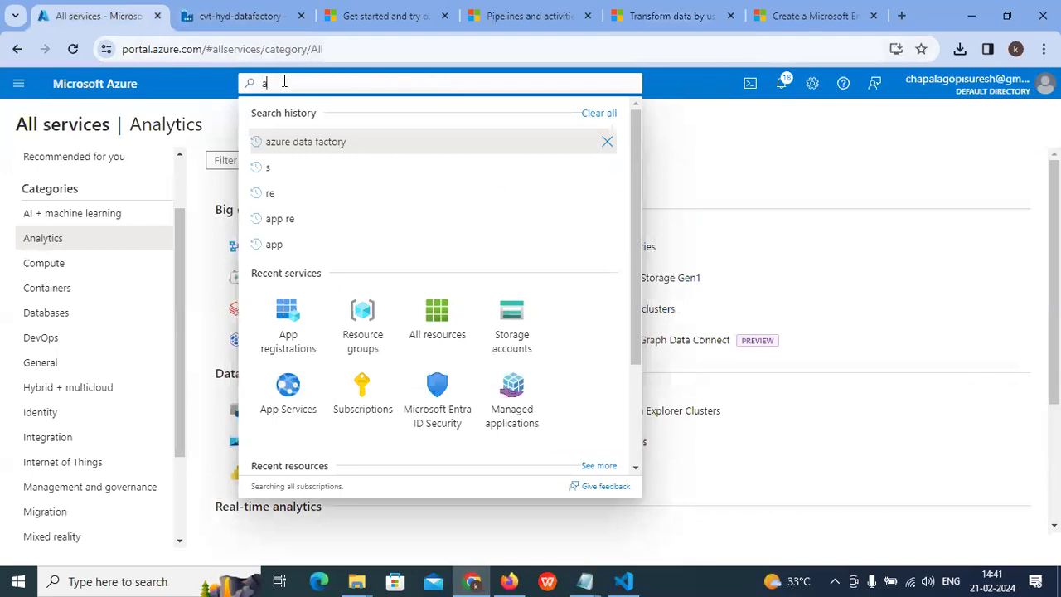
type("pp re")
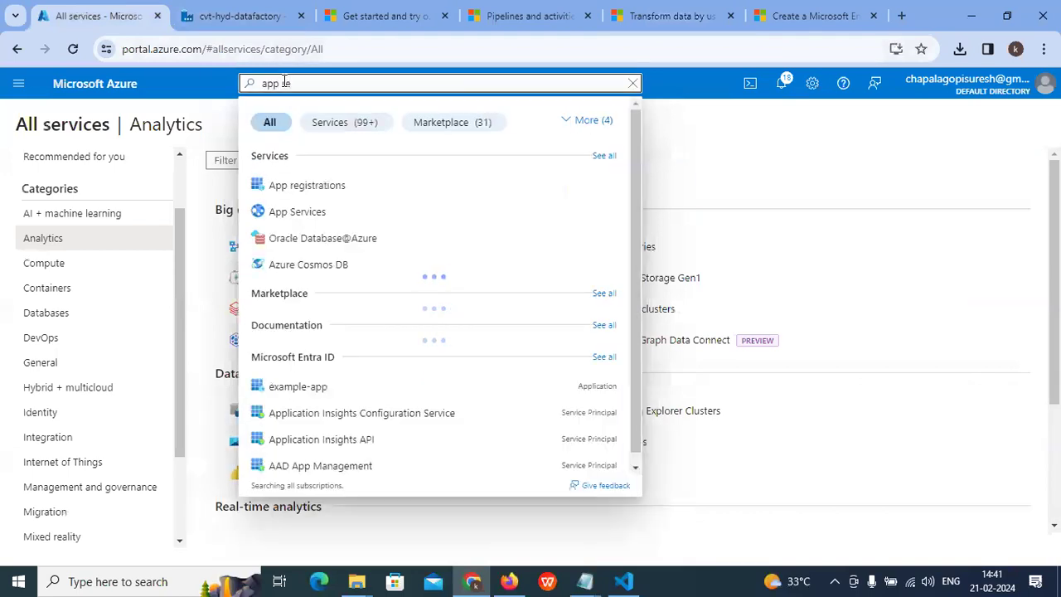
left_click(312, 184)
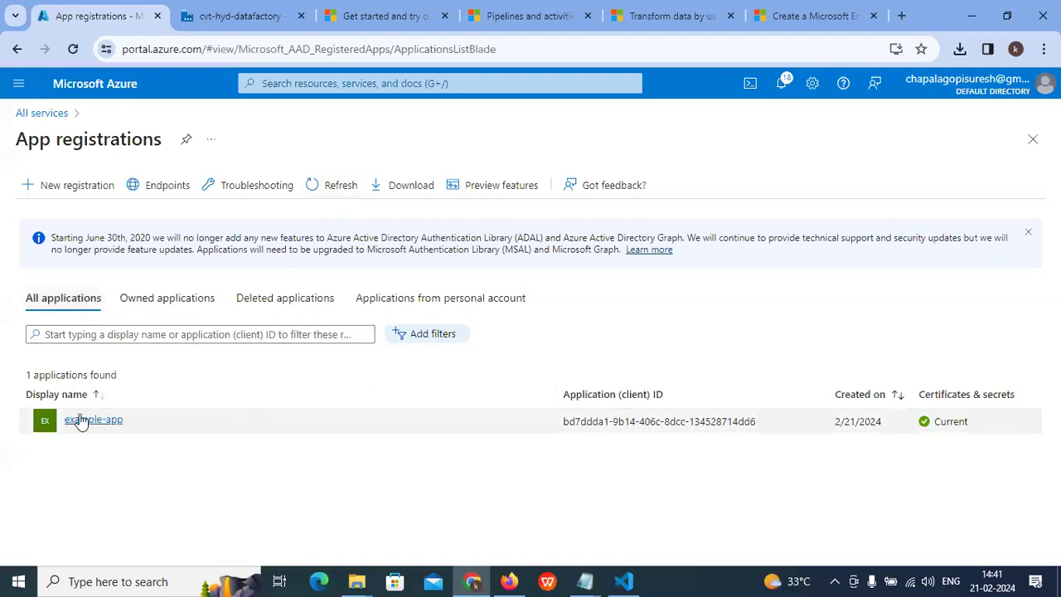
left_click(97, 423)
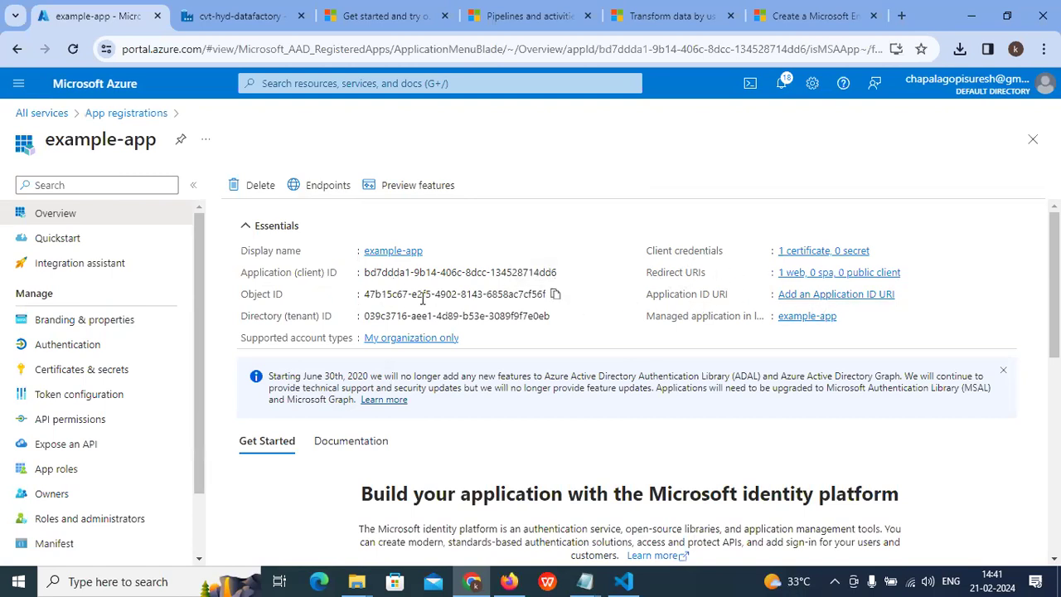
Step: Cycle tabs with Ctrl+Tab back to the Spark tutorial's Trigger a pipeline run step
key("ctrl+Tab")
key("ctrl+Tab")
key("ctrl+Tab")
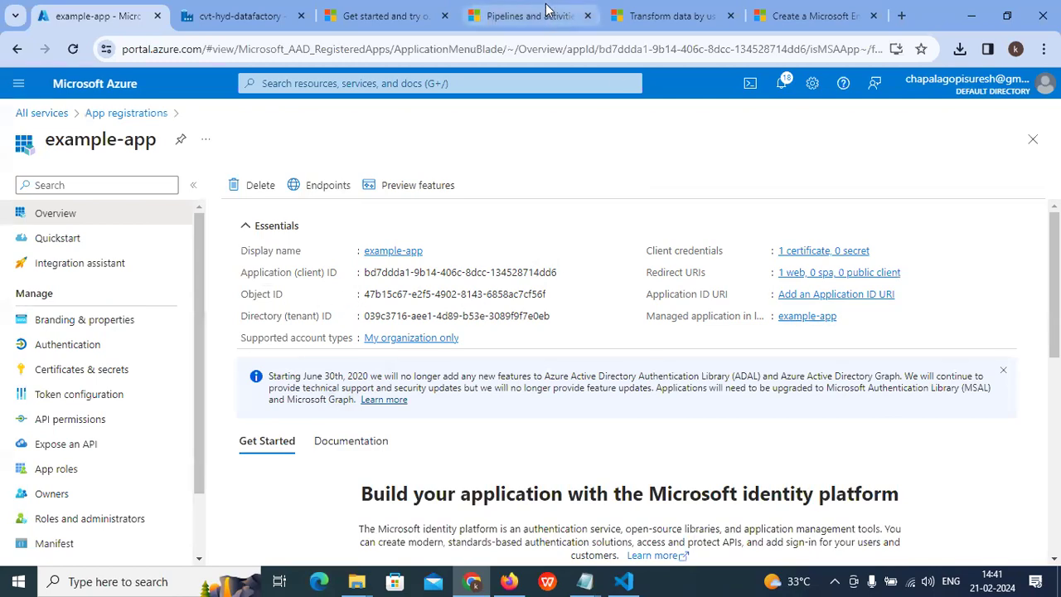
key("ctrl+Tab")
scroll(574, 216, "up", 3)
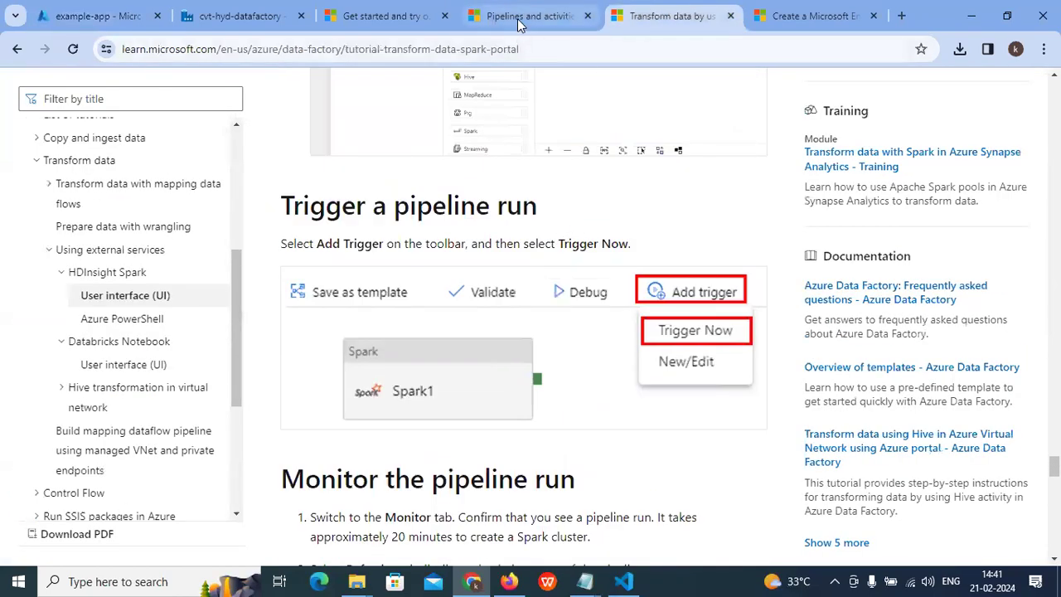
Step: Open the Entra service principal article at its top and highlight 'service principal' in the title
left_click(813, 16)
scroll(404, 364, "up", 7)
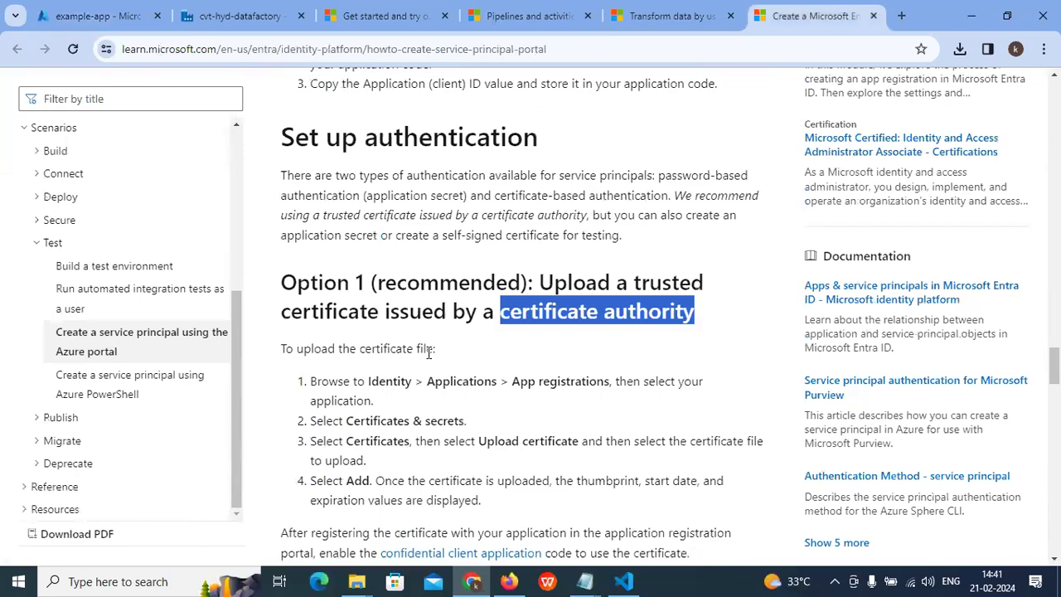
scroll(434, 360, "up", 10)
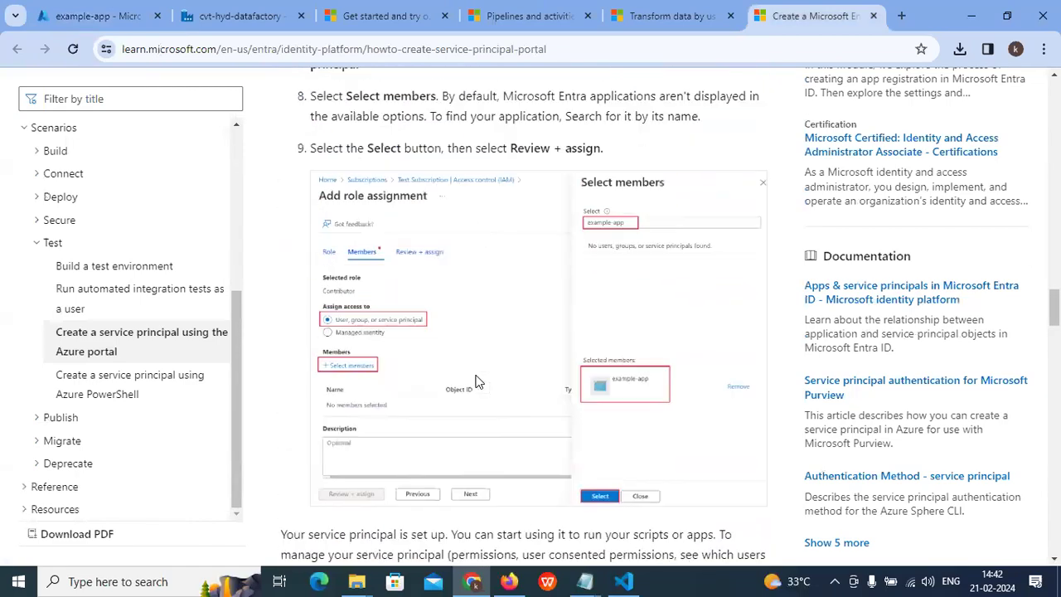
scroll(569, 400, "up", 10)
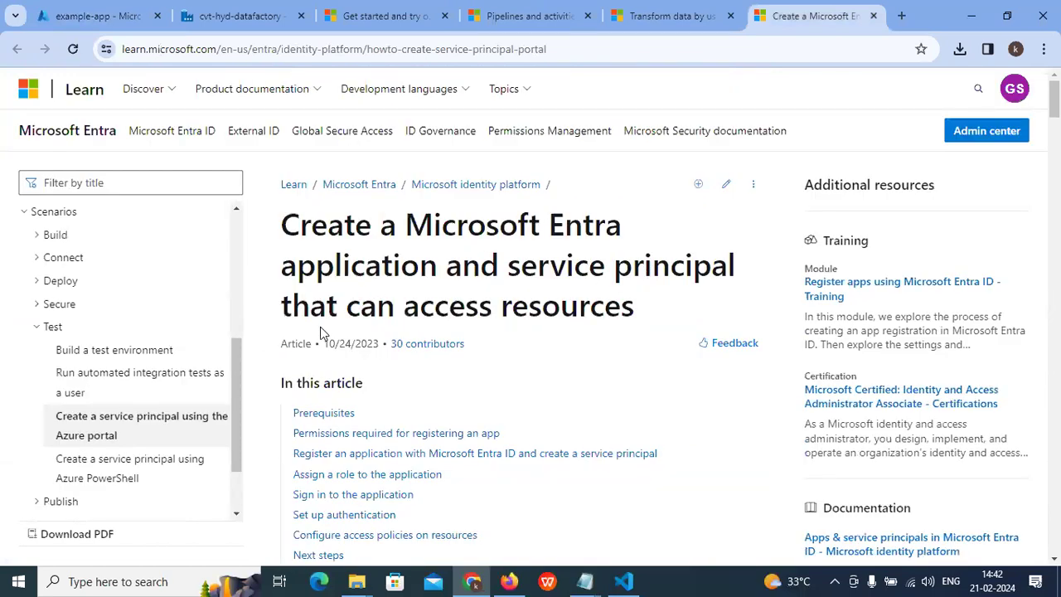
scroll(519, 318, "down", 1)
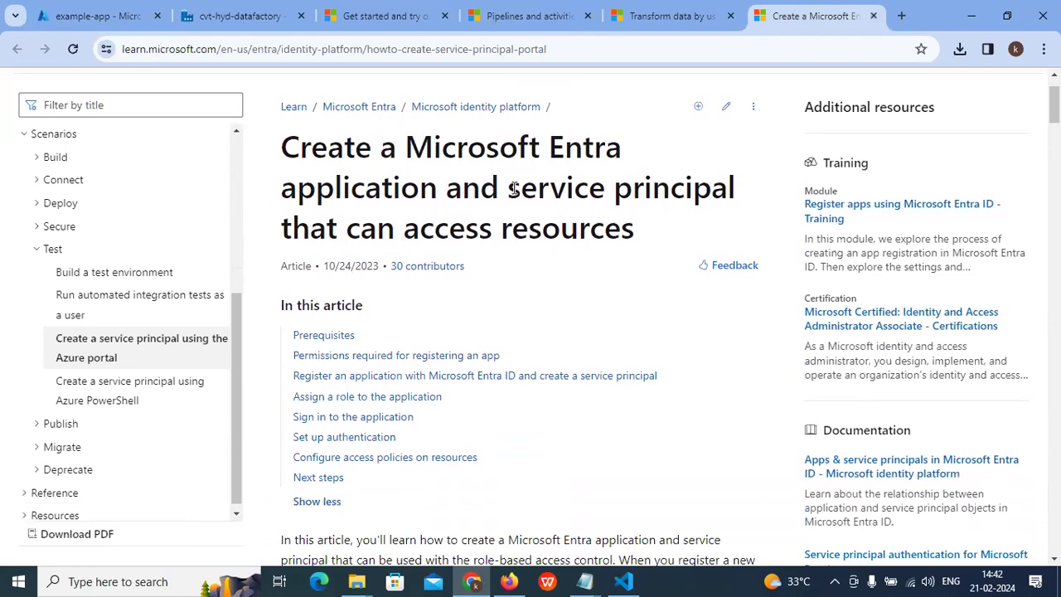
left_click_drag(509, 189, 719, 189)
Step: Read down through the app registration and 'Assign a role to the application' steps
scroll(483, 311, "down", 2)
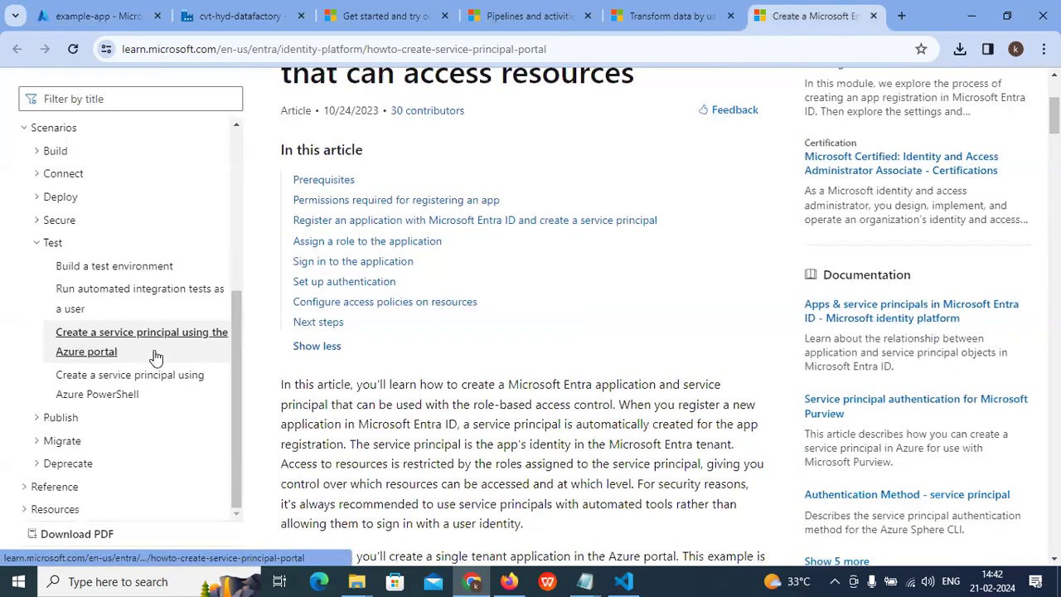
scroll(387, 368, "down", 3)
scroll(390, 377, "down", 8)
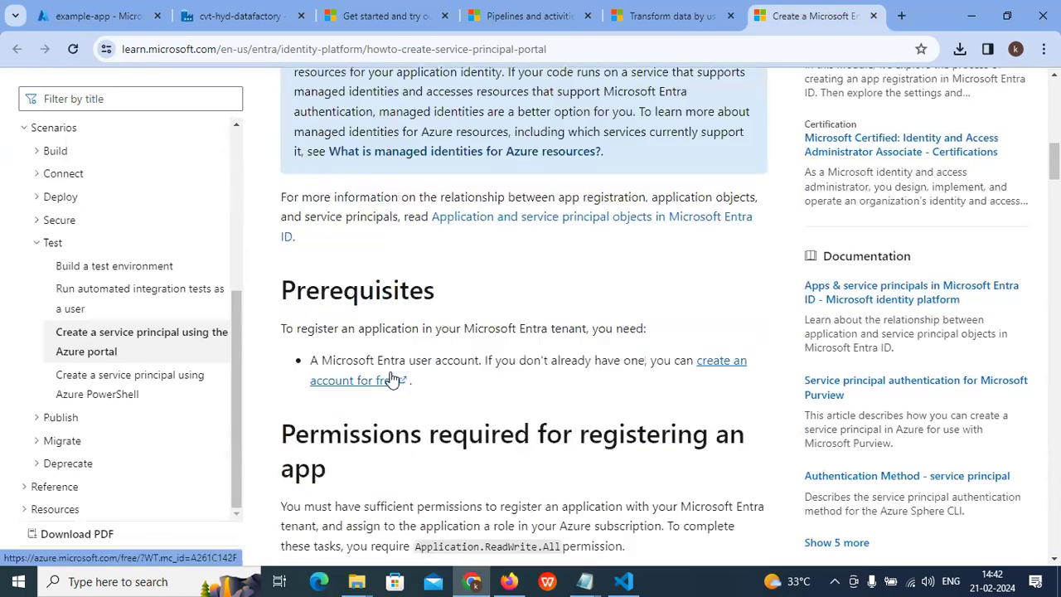
scroll(392, 372, "down", 8)
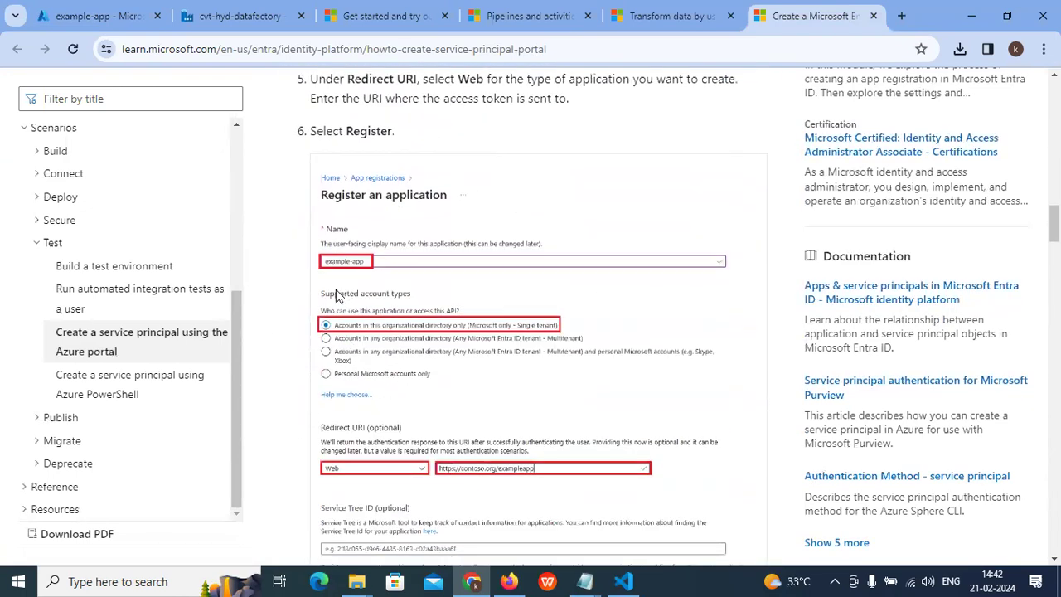
scroll(433, 437, "down", 5)
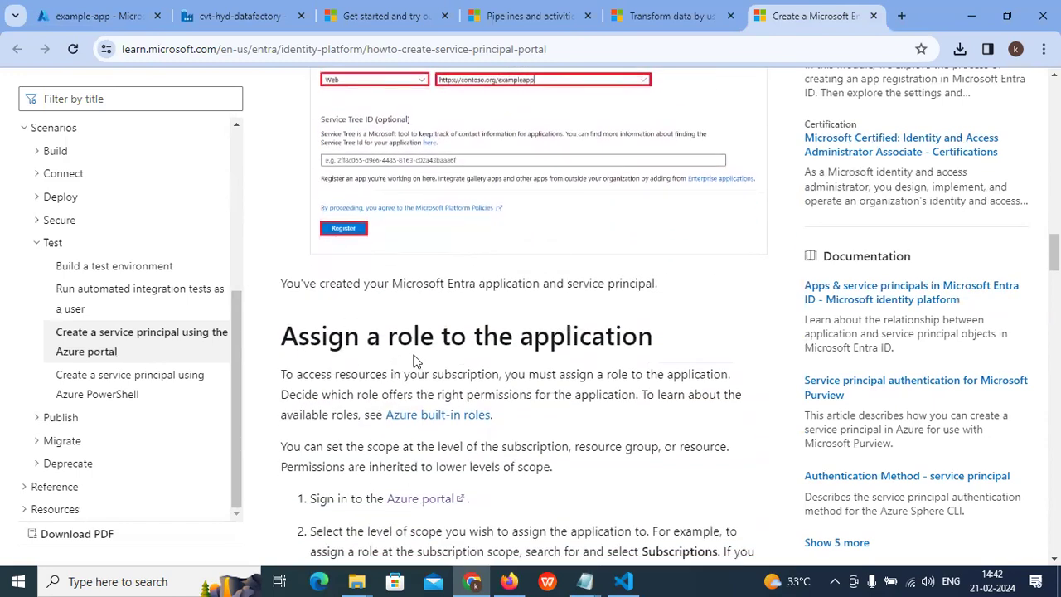
scroll(567, 343, "down", 4)
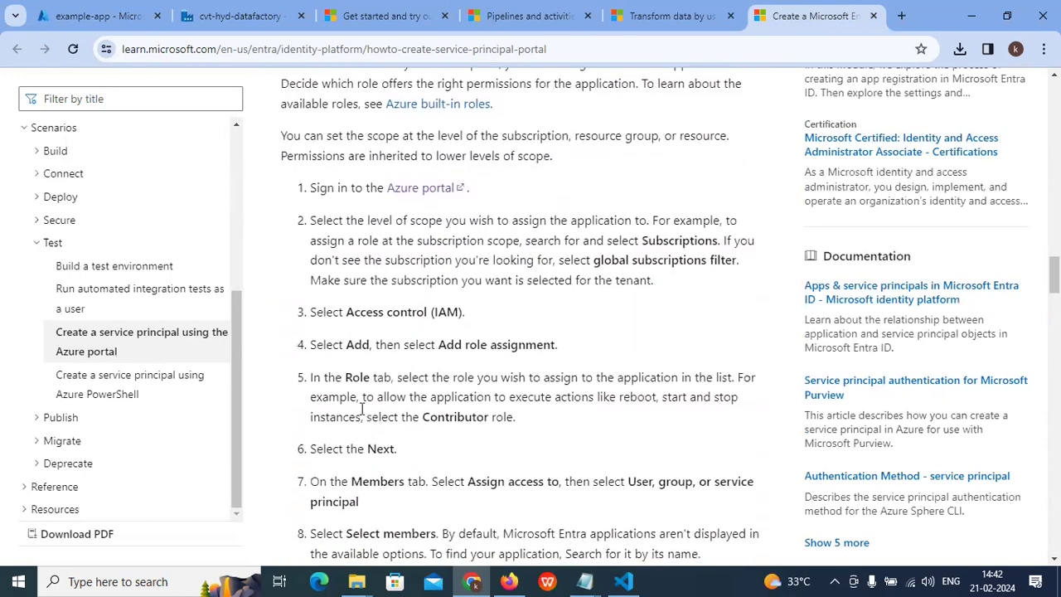
left_click_drag(450, 347, 549, 344)
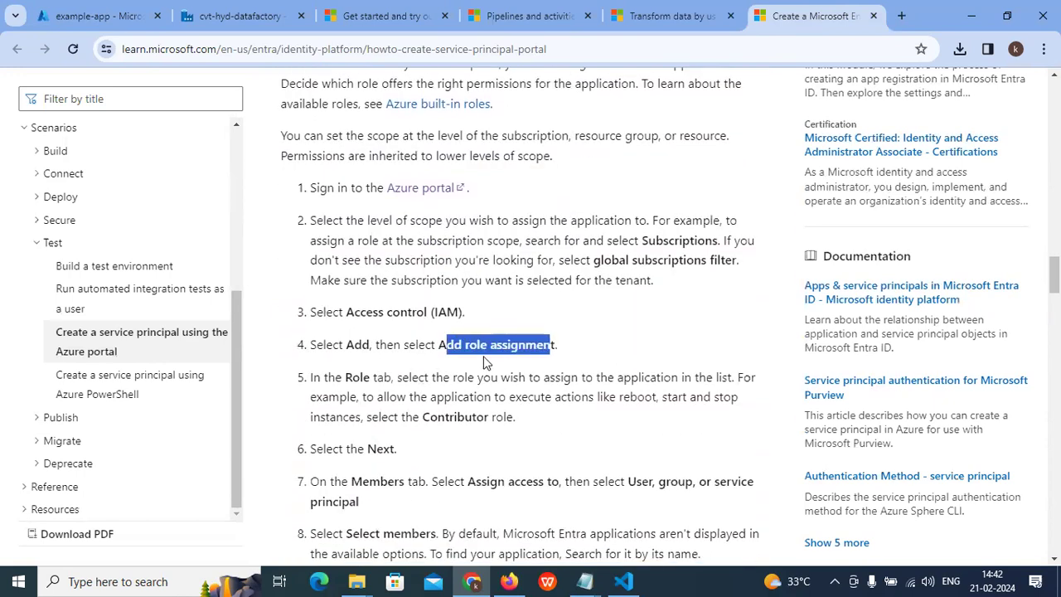
scroll(389, 398, "down", 3)
scroll(392, 400, "down", 1)
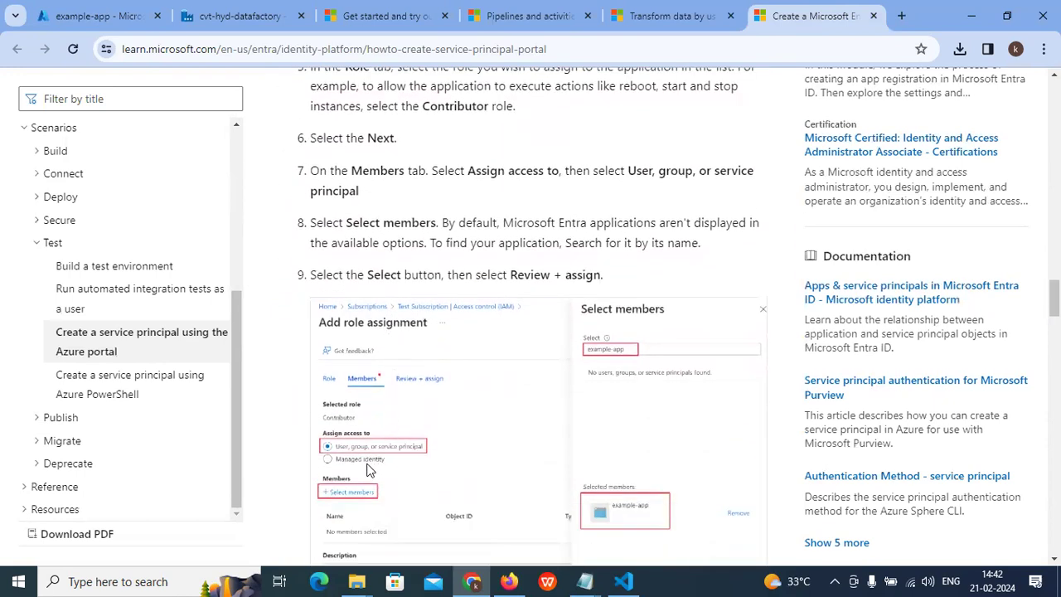
scroll(531, 431, "down", 2)
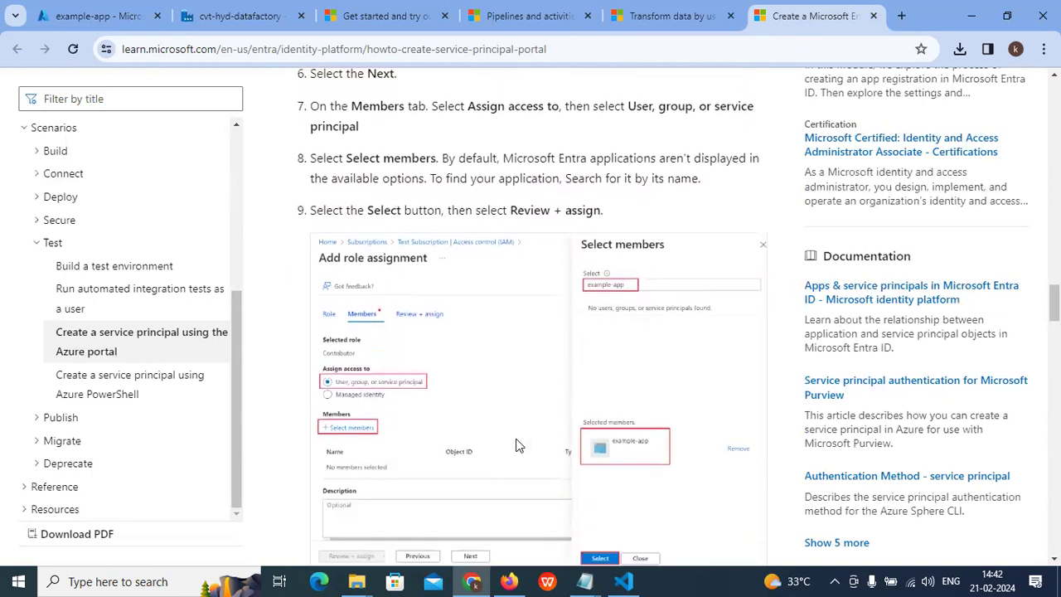
Step: Revisit the note that Entra apps aren't listed, then continue toward 'Sign in to the application'
scroll(521, 446, "up", 1)
scroll(377, 435, "up", 1)
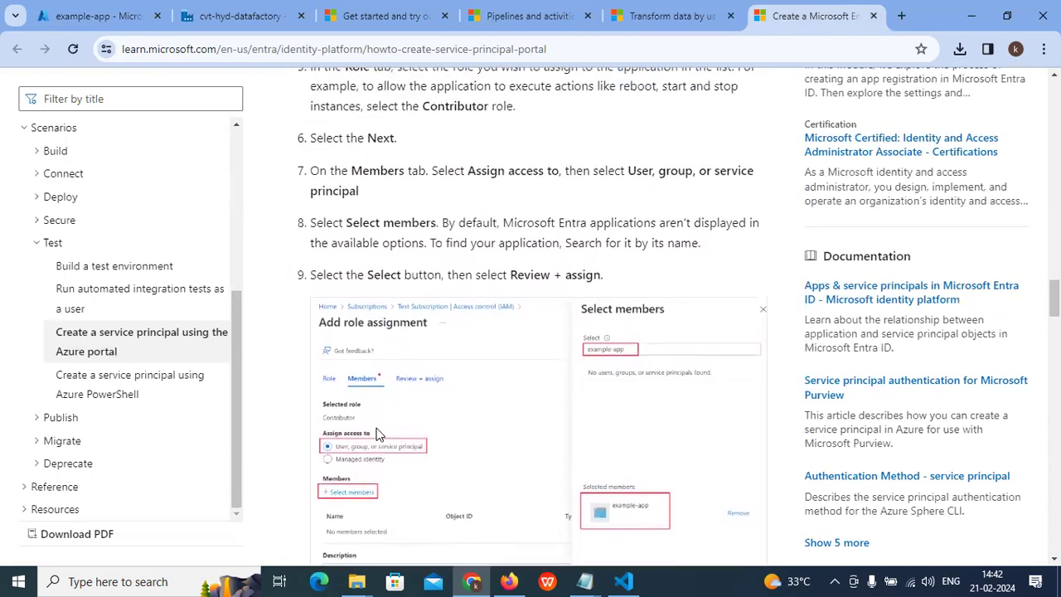
scroll(382, 429, "up", 1)
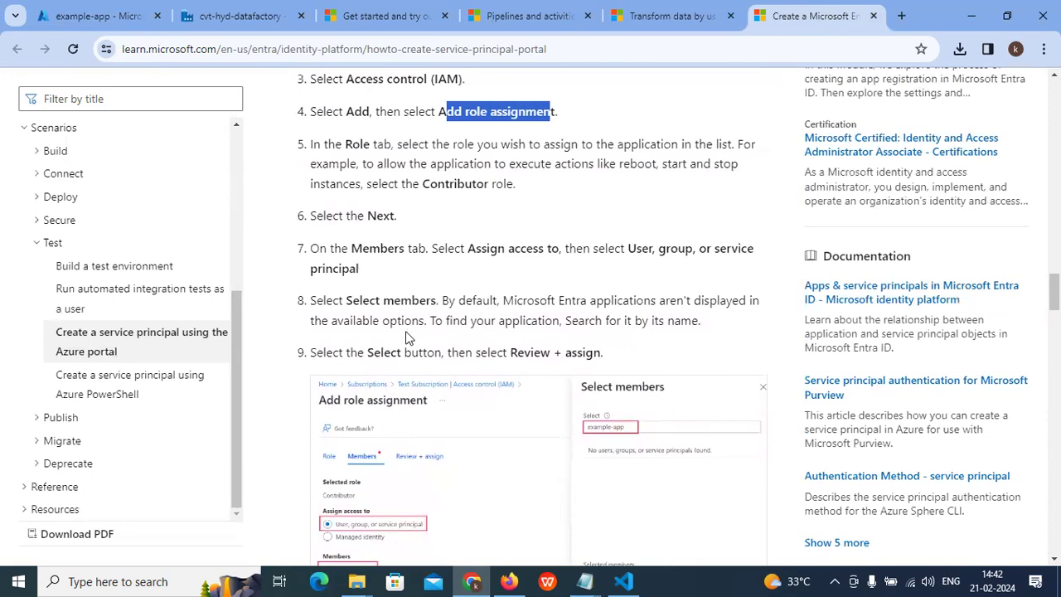
scroll(407, 337, "up", 1)
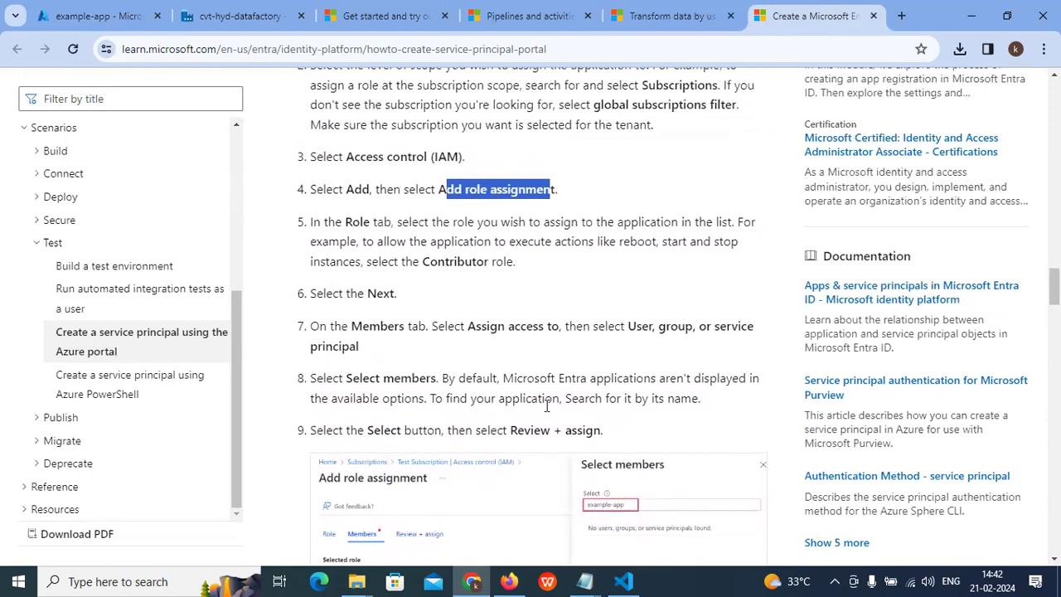
left_click_drag(405, 400, 558, 379)
scroll(480, 398, "down", 4)
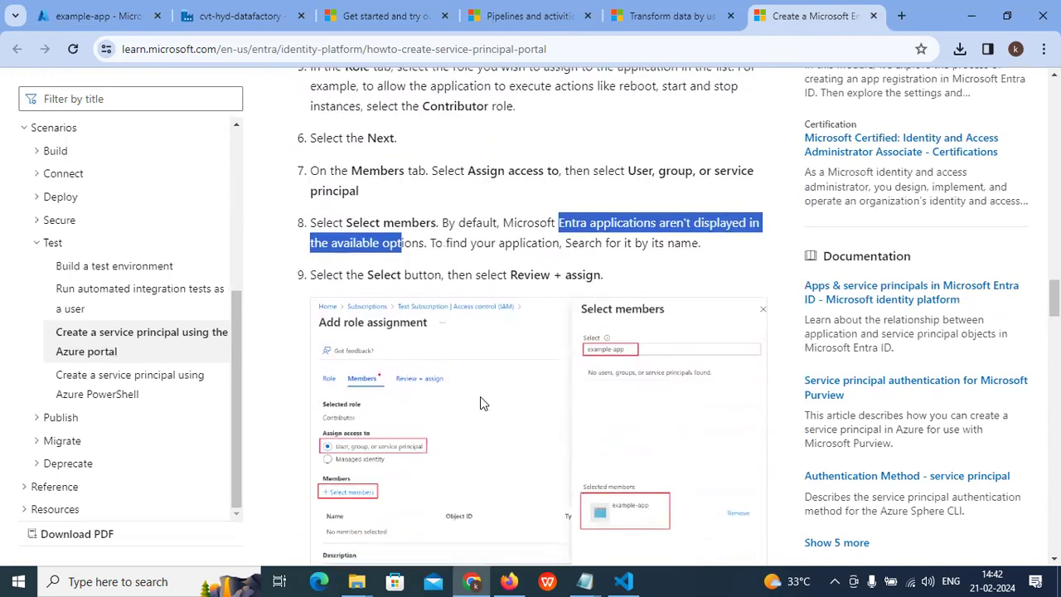
scroll(479, 404, "down", 2)
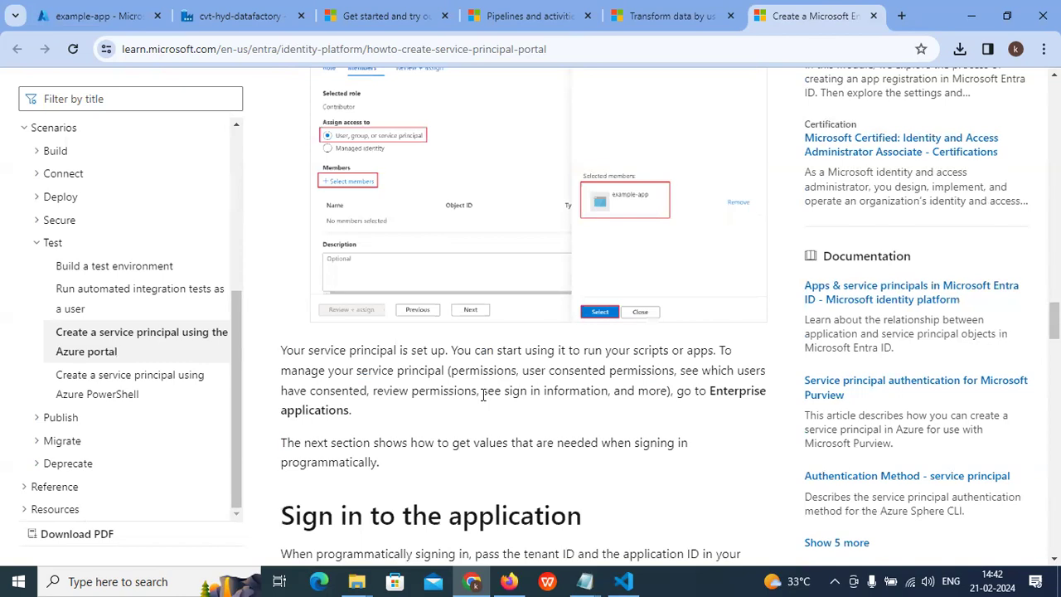
Step: Highlight the passages on managing the service principal under Enterprise applications
left_click_drag(484, 396, 707, 396)
left_click_drag(288, 412, 383, 421)
left_click_drag(280, 455, 529, 448)
scroll(497, 431, "down", 3)
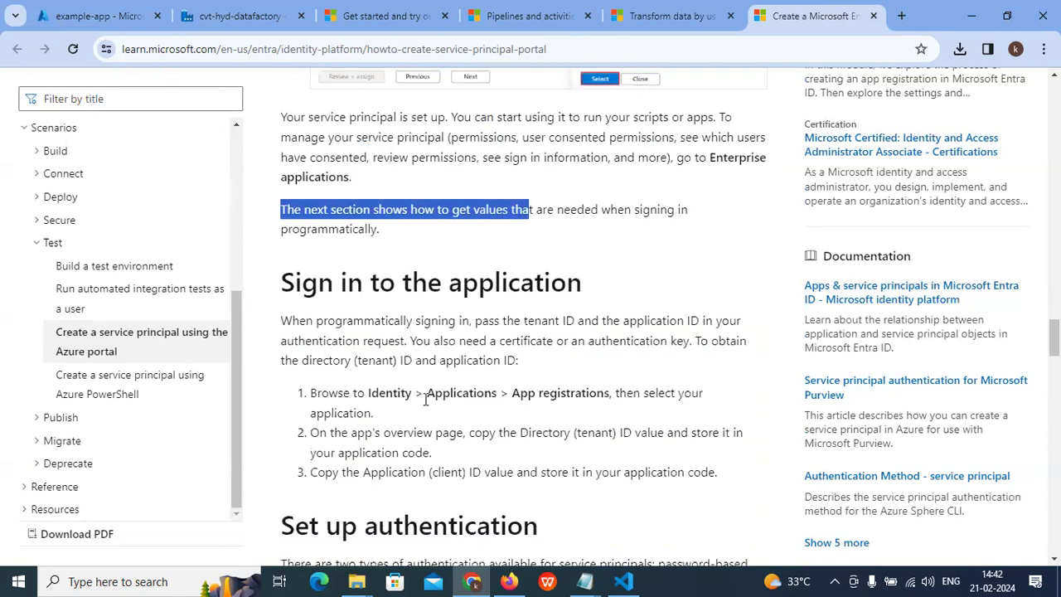
scroll(425, 400, "down", 2)
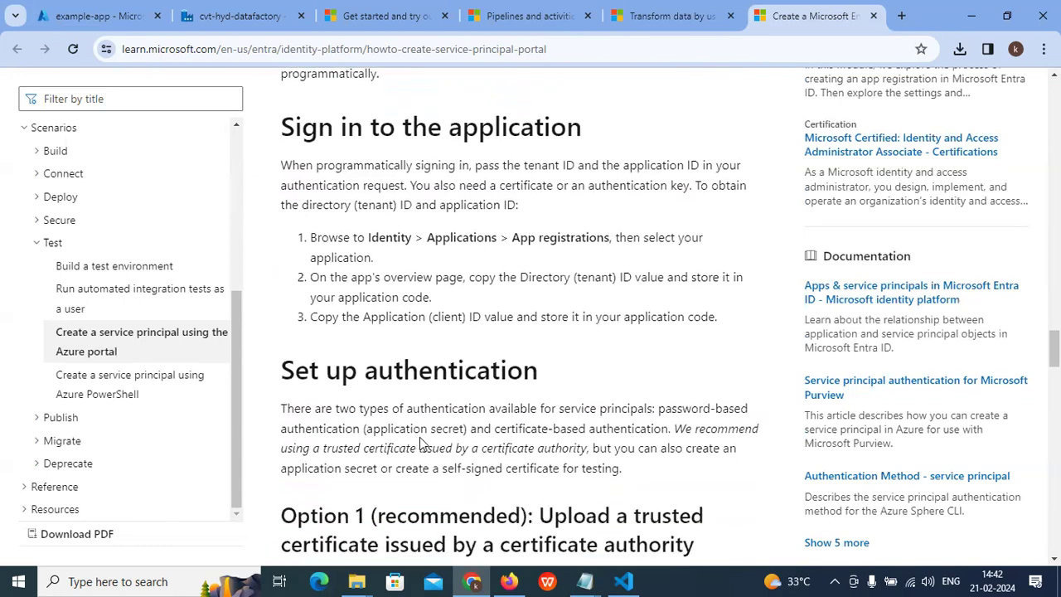
scroll(440, 373, "up", 2)
Step: Highlight the 'Sign in to the application' requirements: tenant ID, application ID, and certificate or key
left_click_drag(304, 282, 694, 284)
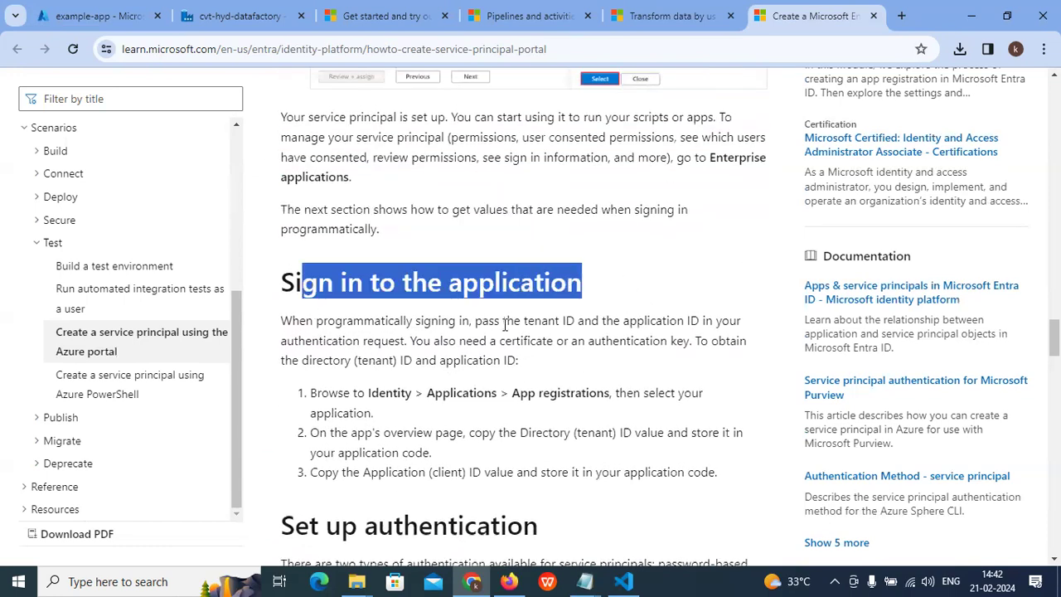
left_click_drag(604, 322, 679, 322)
left_click_drag(282, 339, 624, 347)
left_click(706, 343)
left_click_drag(309, 361, 198, 389)
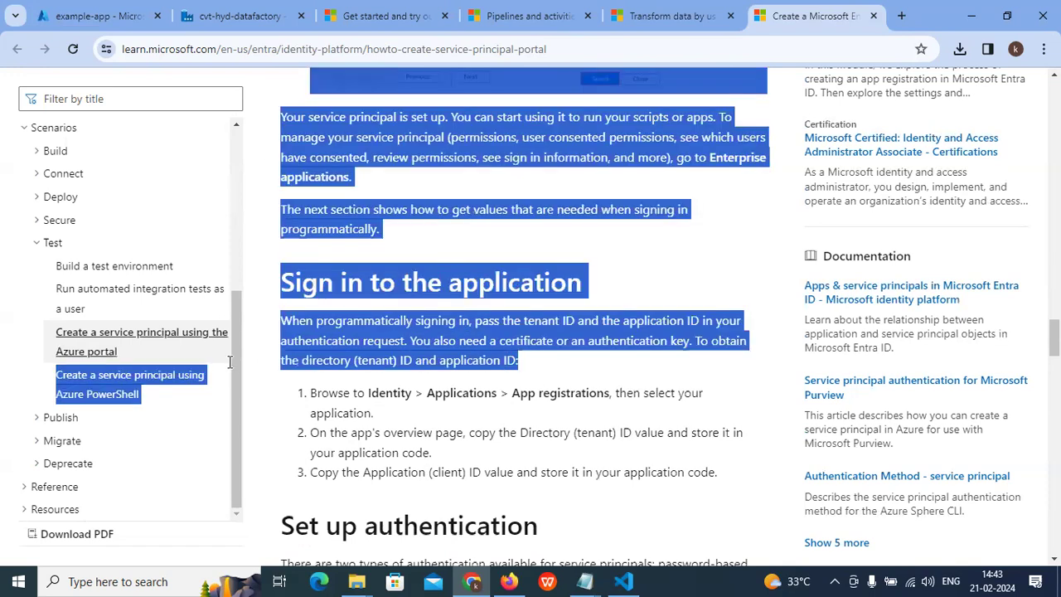
left_click(409, 414)
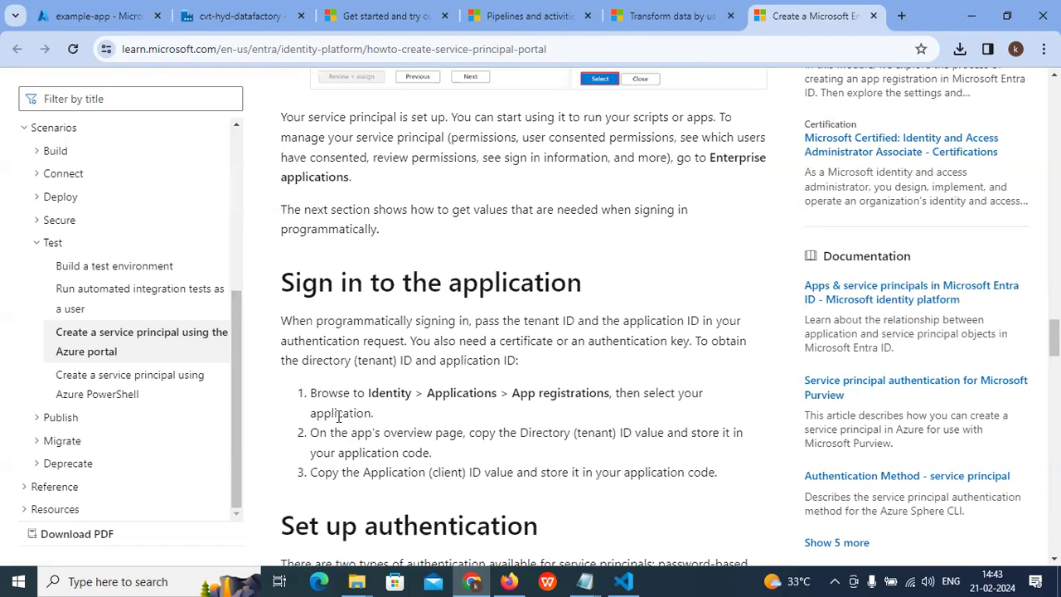
Step: Highlight the steps to copy the Directory (tenant) ID and Application (client) ID into code
left_click_drag(472, 437, 614, 435)
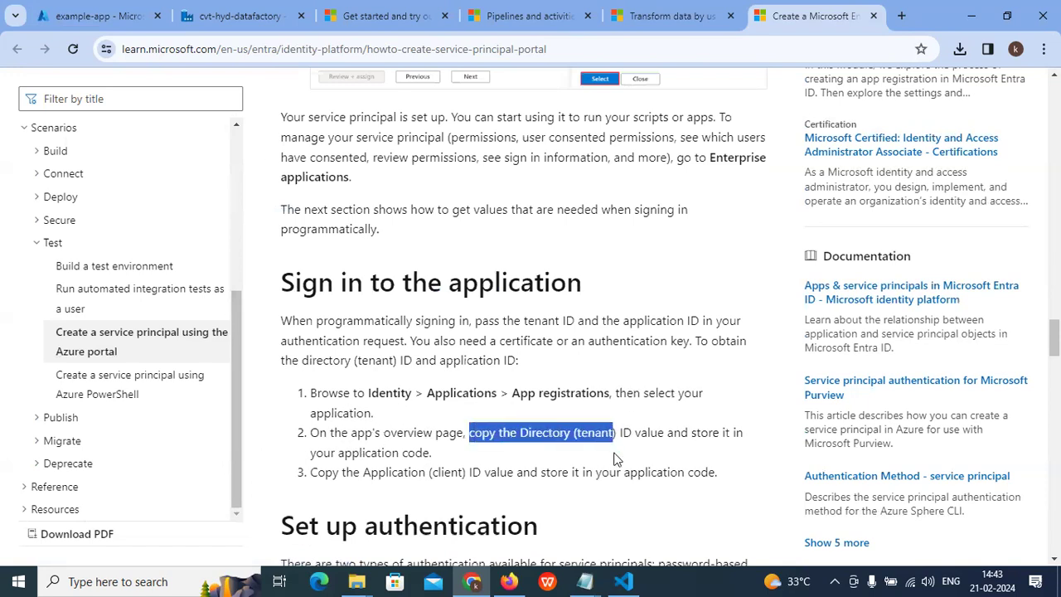
left_click(600, 453)
left_click_drag(520, 431, 645, 433)
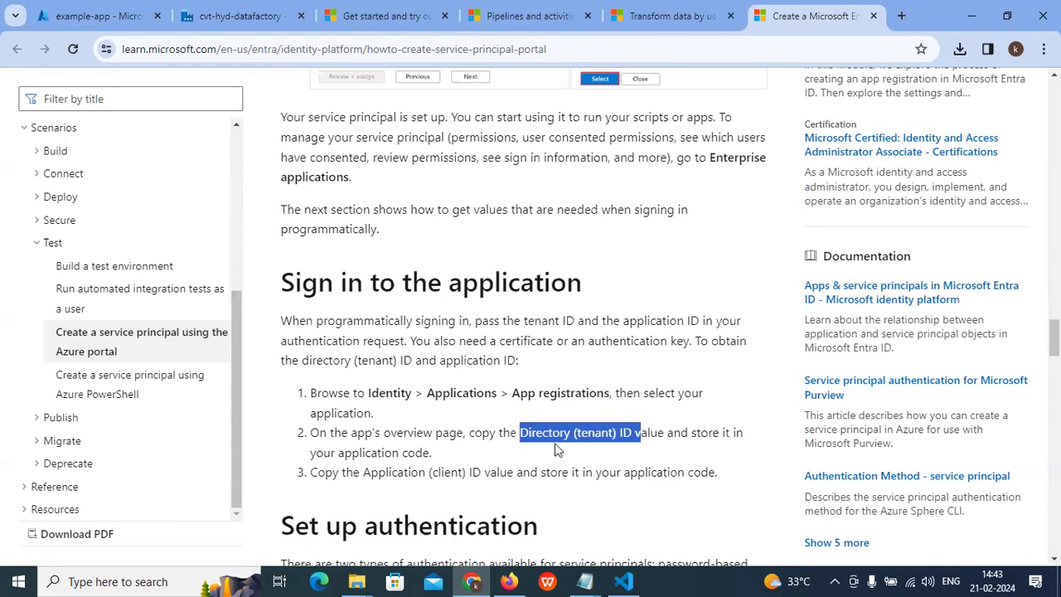
left_click_drag(324, 453, 452, 462)
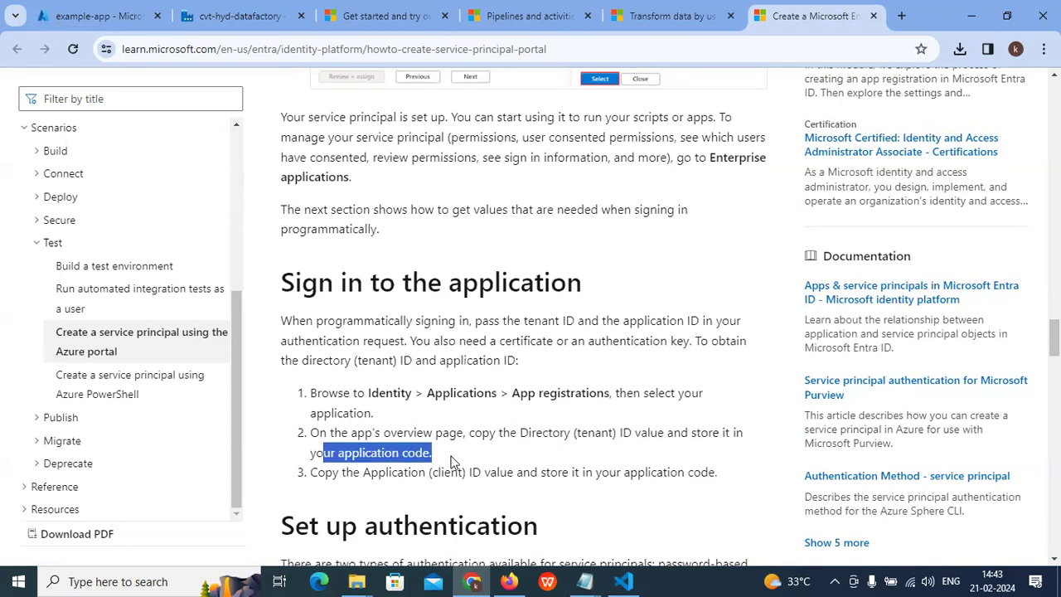
left_click_drag(325, 487, 411, 475)
left_click_drag(454, 472, 514, 470)
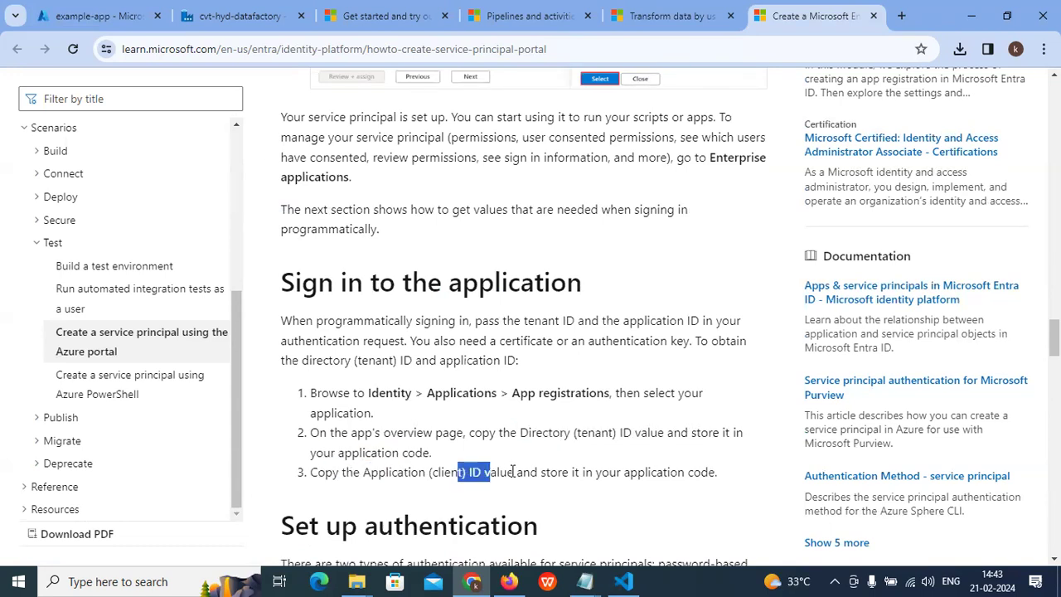
scroll(699, 426, "down", 1)
left_click(694, 425)
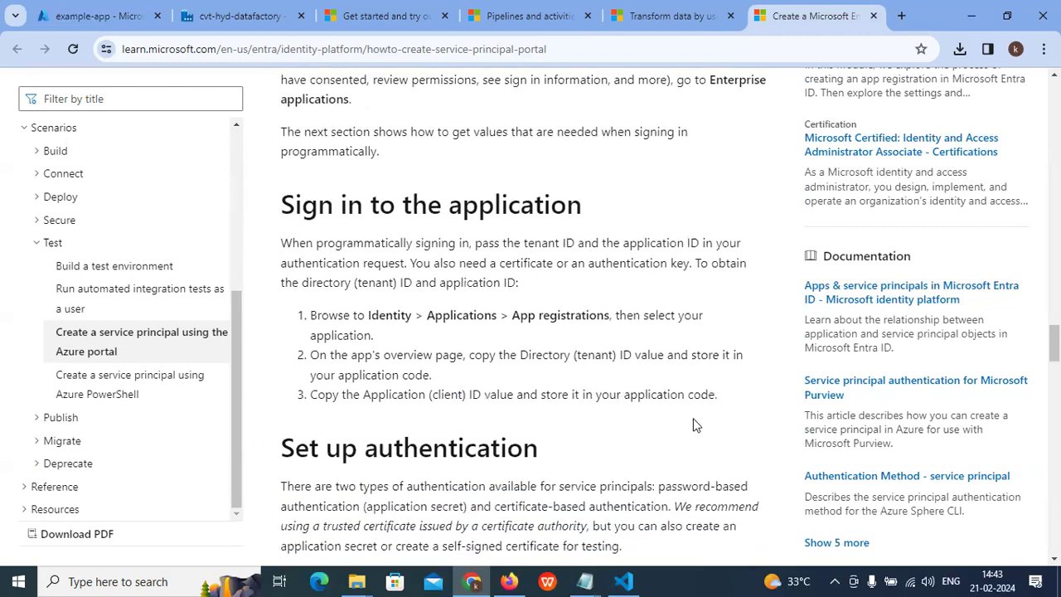
scroll(692, 425, "down", 1)
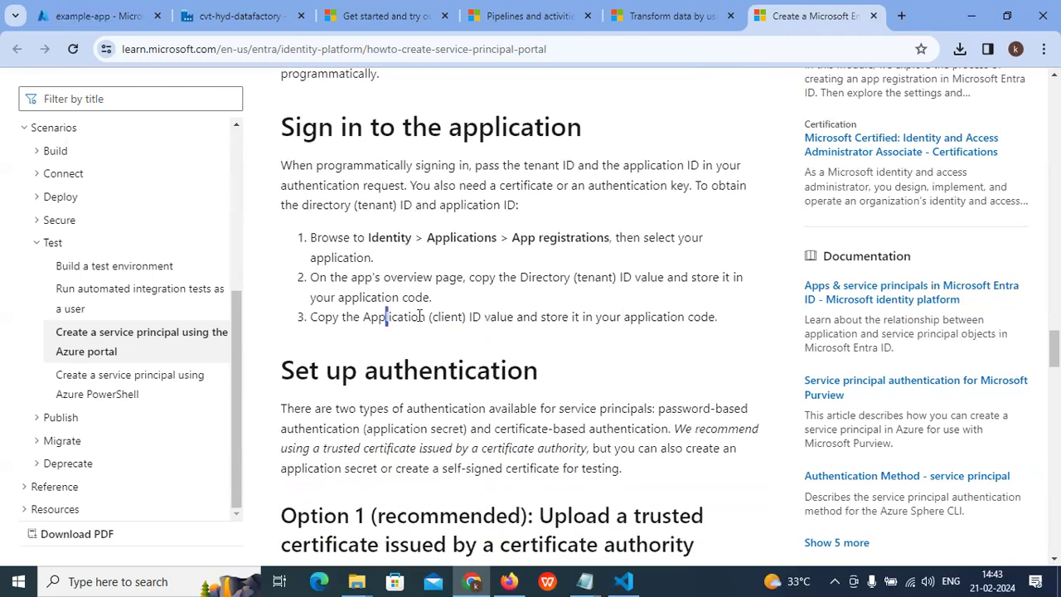
left_click_drag(420, 316, 460, 316)
Step: Close the code editor and minimize the browser to reveal the script folder
left_click(623, 581)
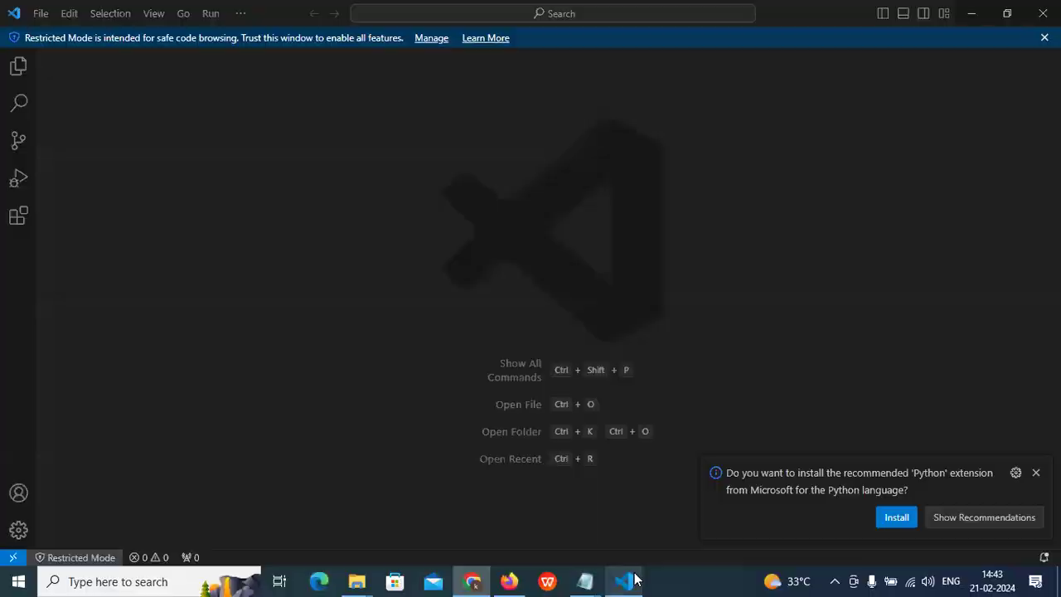
left_click(1043, 13)
left_click(975, 10)
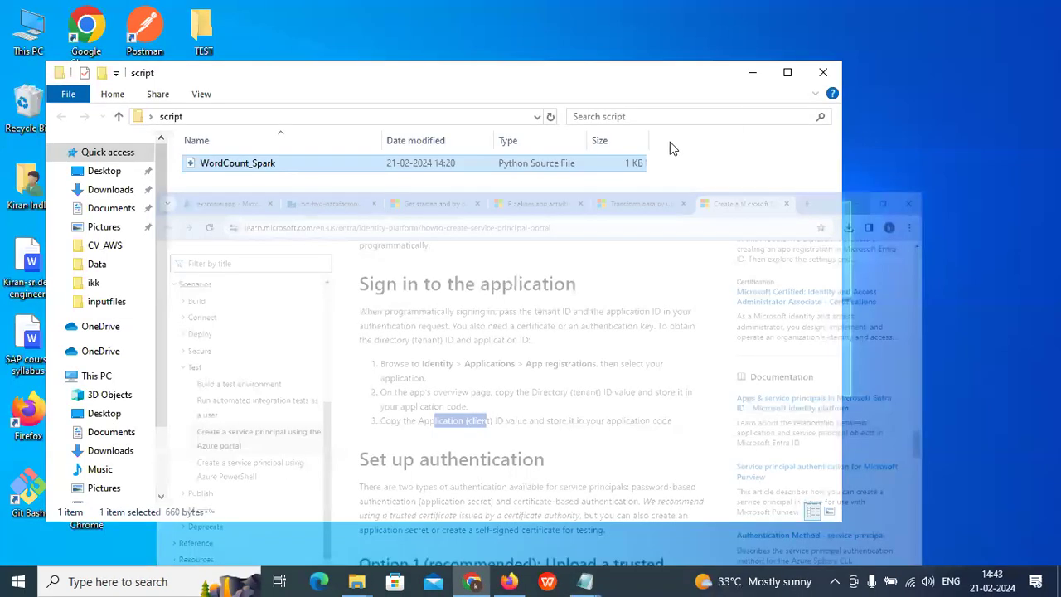
Step: Close the script folder with WordCount_Spark and return to the Data Factory Spark tutorial
right_click(238, 164)
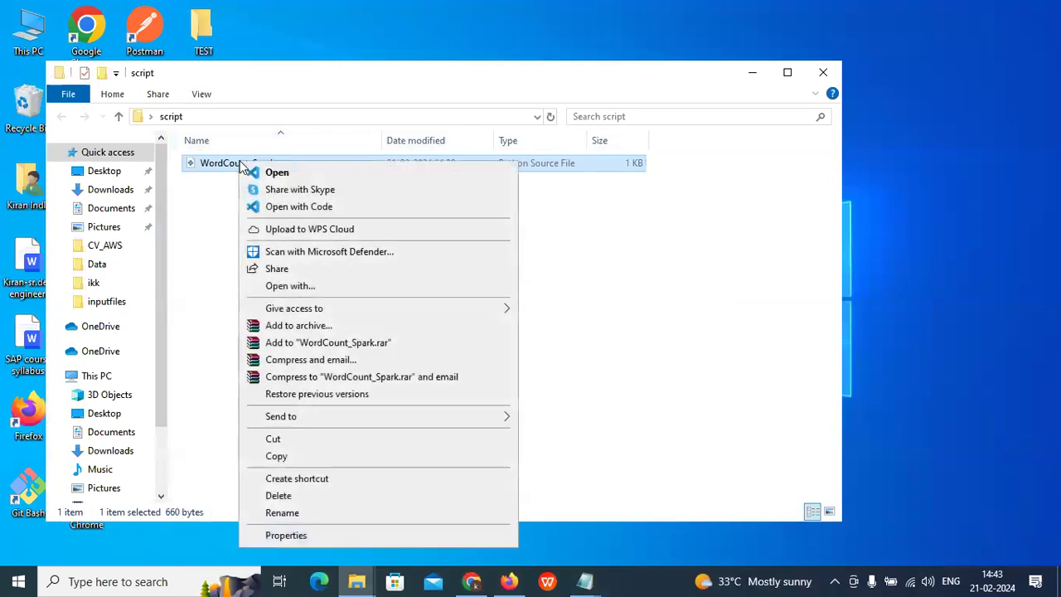
left_click(827, 75)
left_click(827, 74)
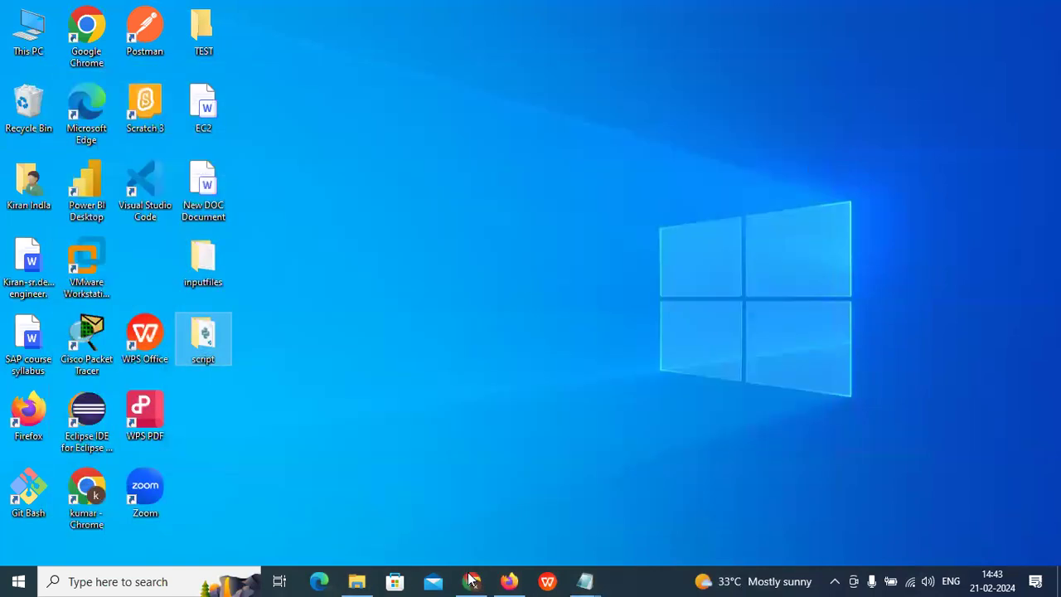
left_click(471, 581)
left_click(668, 15)
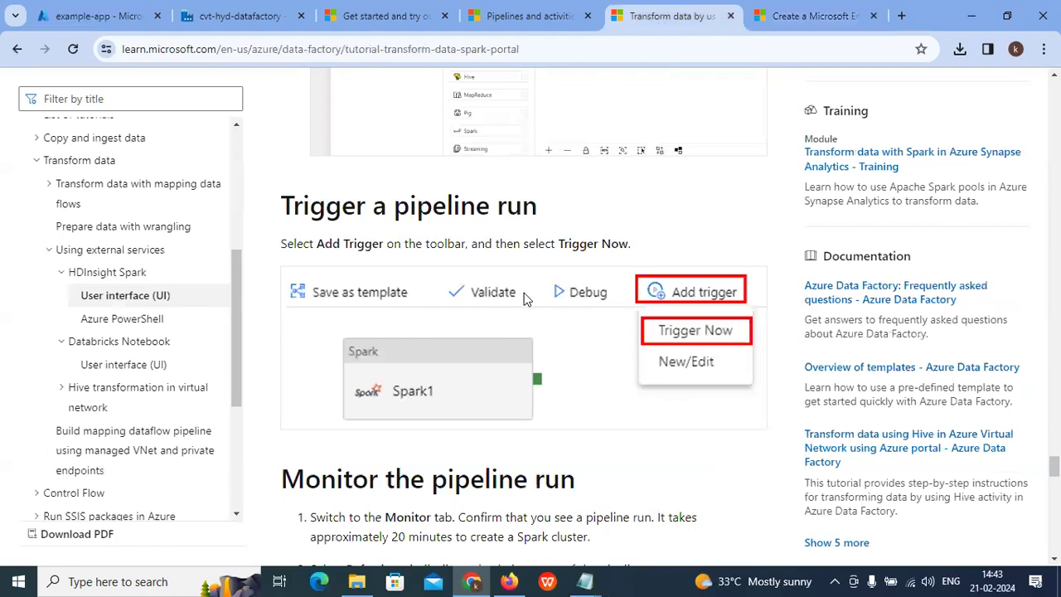
Step: Find the 'Upload the Python script' section and copy the sample WordCount_Spark.py code
scroll(524, 298, "up", 20)
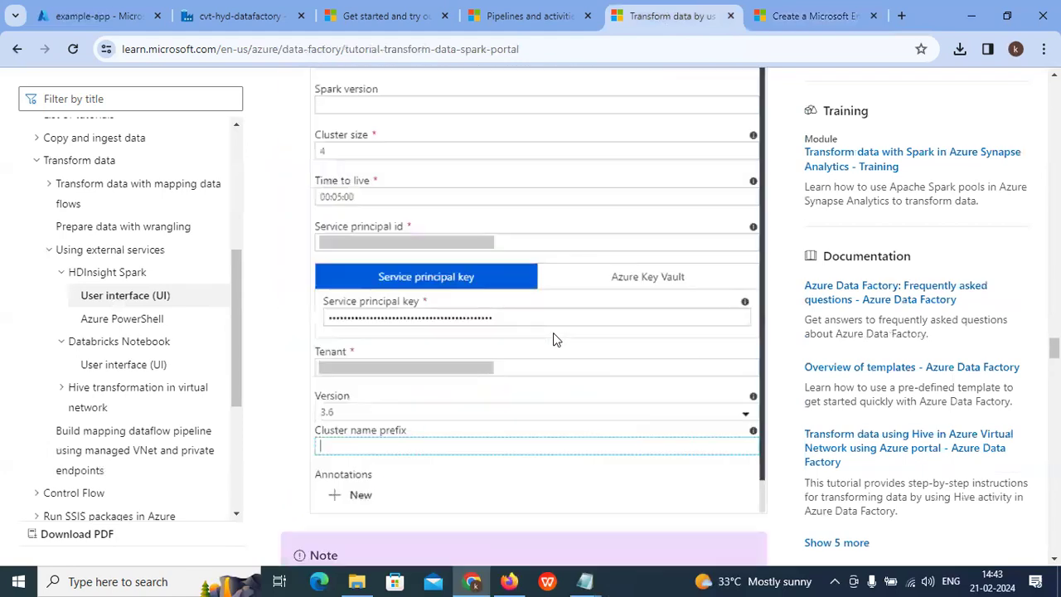
scroll(555, 340, "up", 20)
scroll(602, 371, "up", 15)
scroll(602, 372, "down", 8)
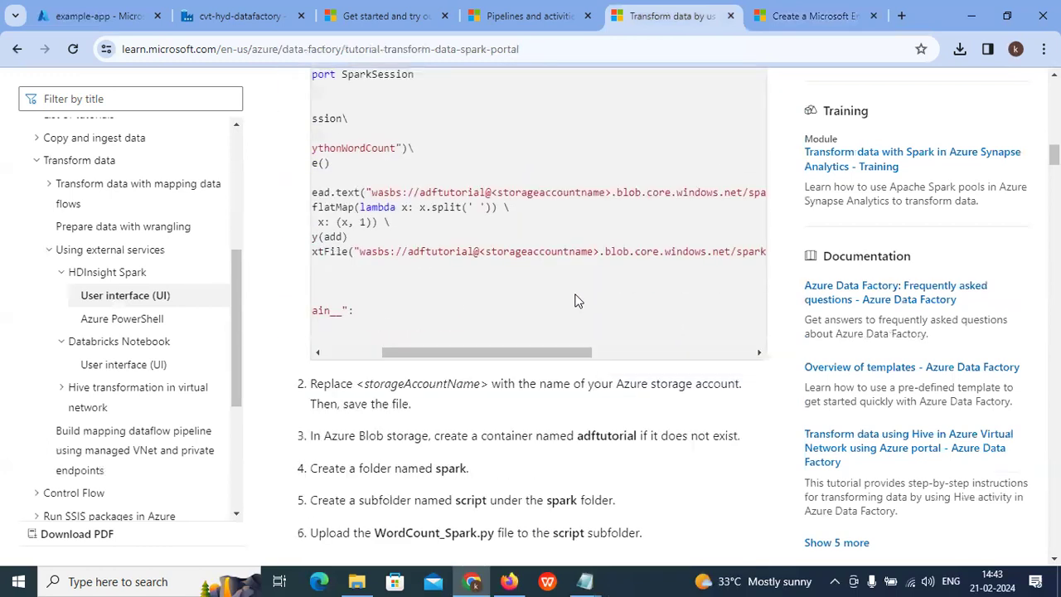
scroll(497, 331, "up", 2)
left_click_drag(473, 504, 238, 497)
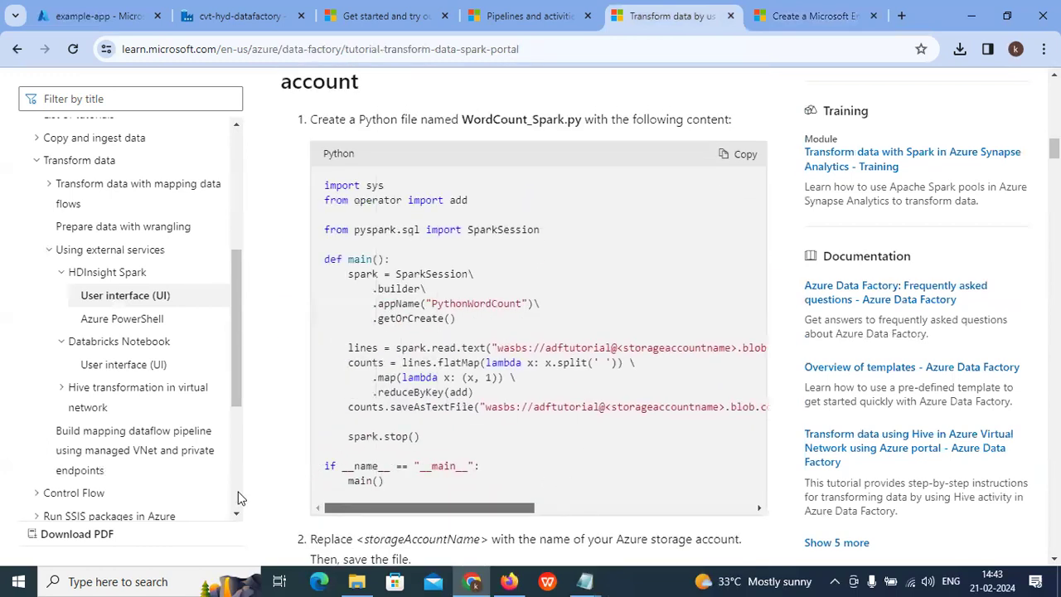
scroll(486, 407, "up", 1)
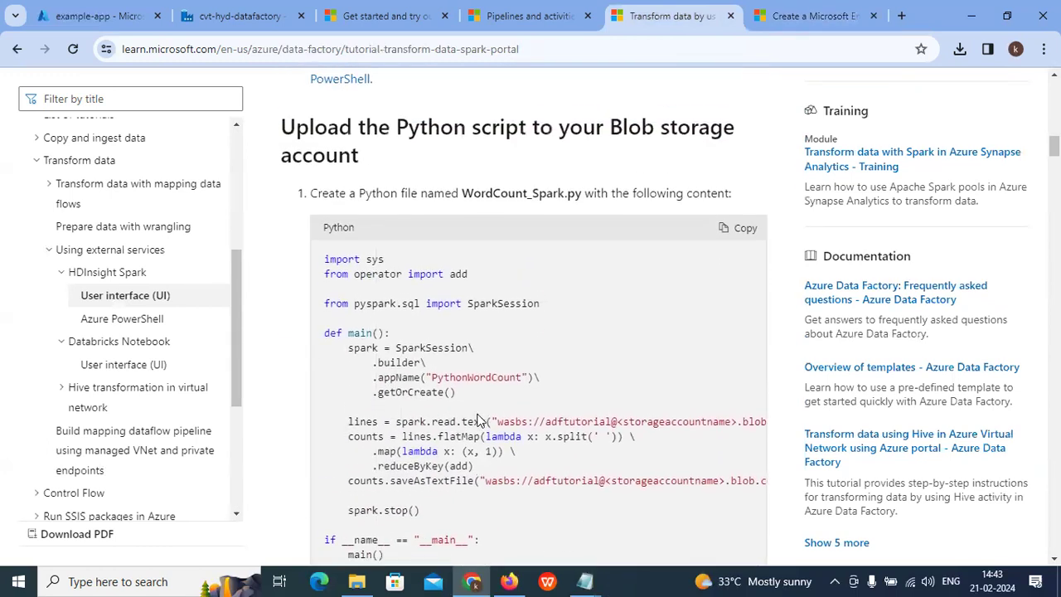
left_click_drag(431, 382, 529, 381)
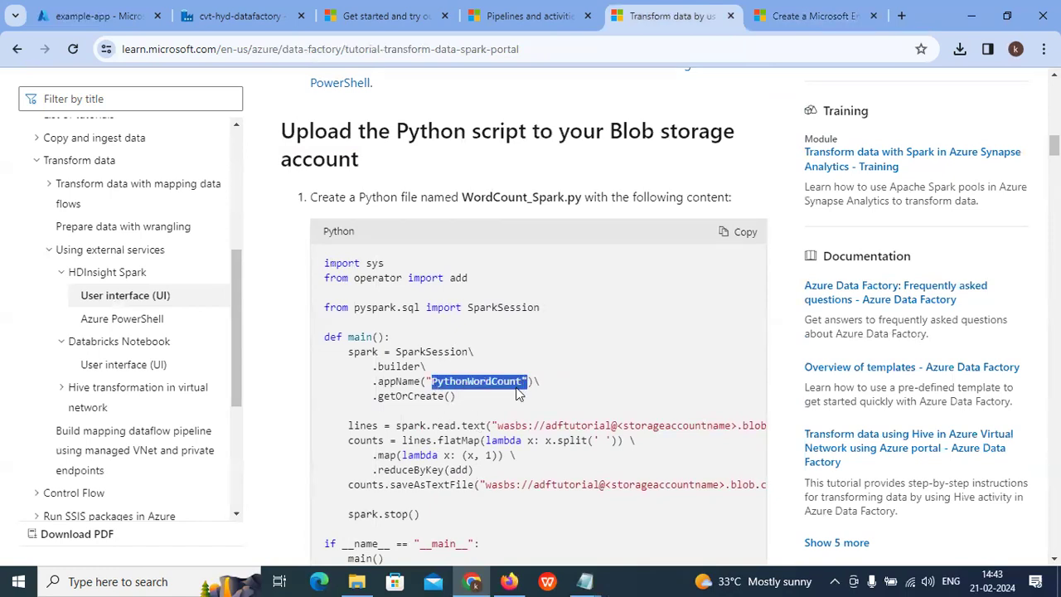
scroll(457, 419, "down", 1)
scroll(456, 419, "up", 1)
scroll(456, 420, "down", 2)
scroll(785, 239, "up", 2)
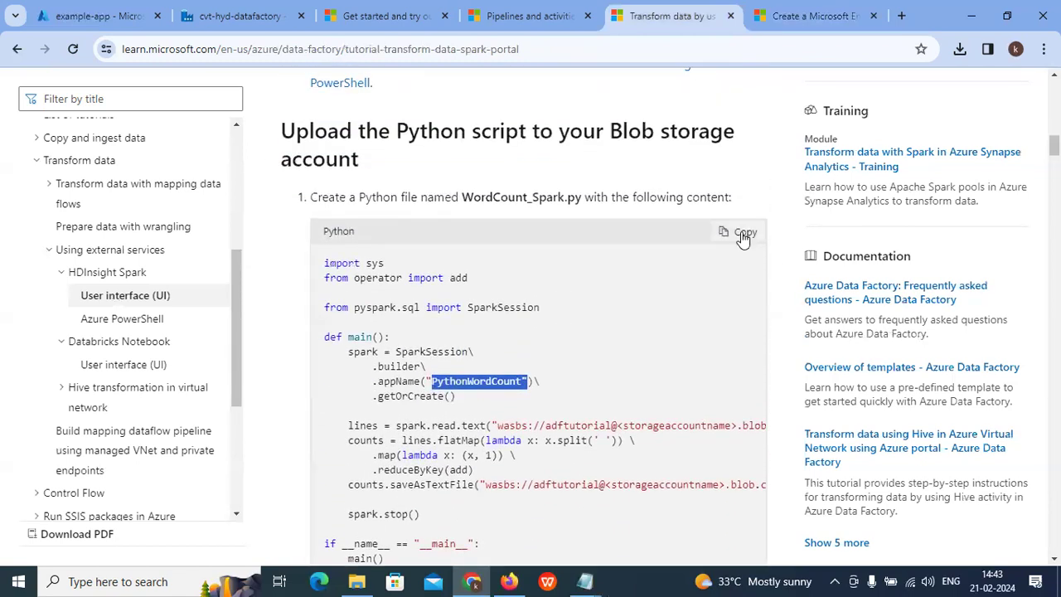
left_click(744, 237)
Step: Bring up WordCount_Spark in Notepad and examine the inputfiles and wordcount folder paths
mouse_move(584, 581)
left_click(920, 496)
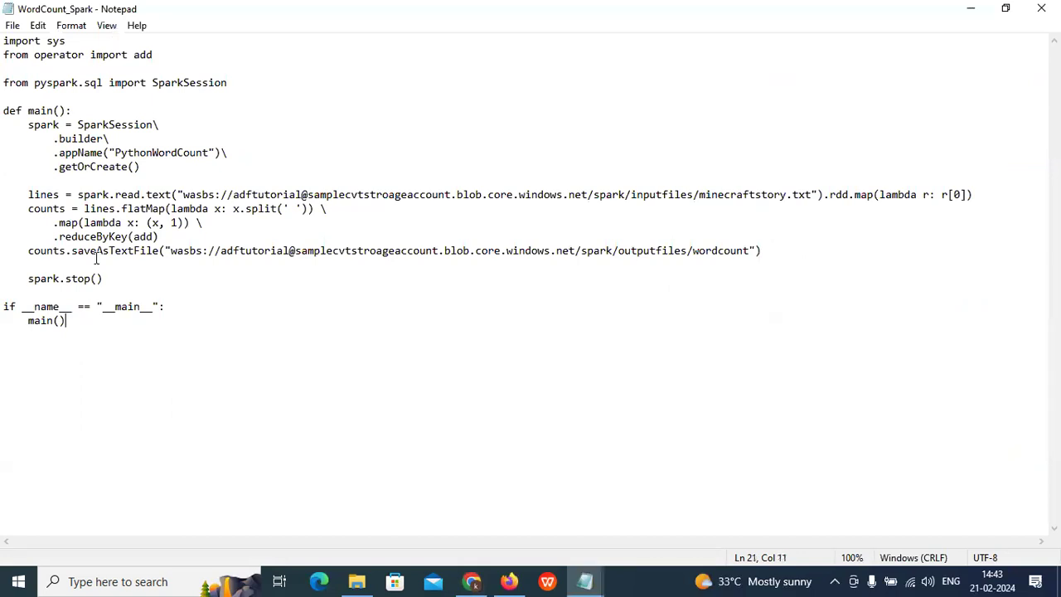
left_click_drag(351, 250, 428, 252)
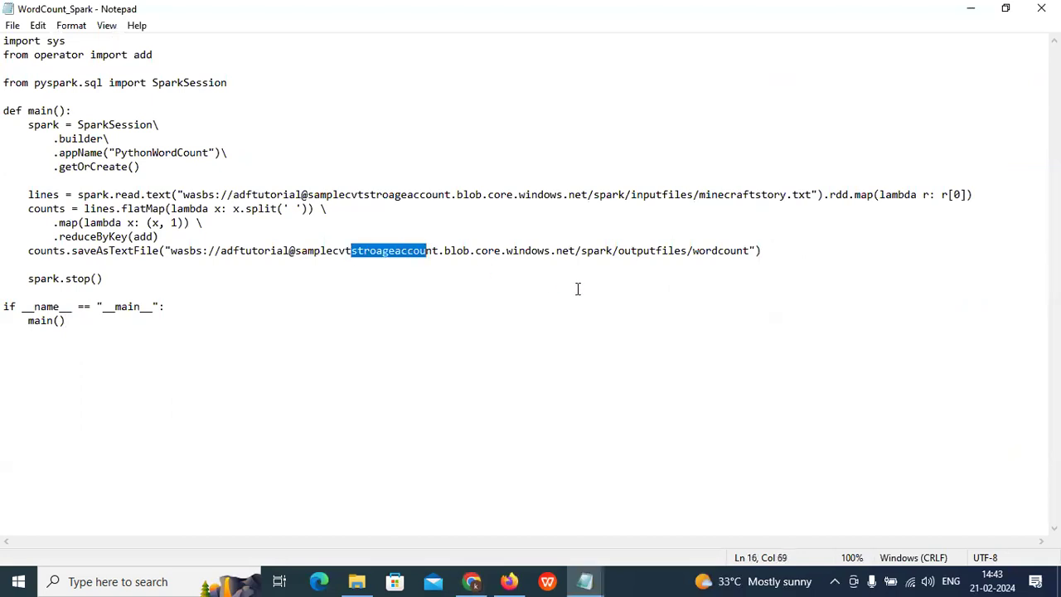
left_click_drag(631, 194, 775, 198)
left_click_drag(625, 194, 730, 194)
left_click_drag(761, 250, 694, 253)
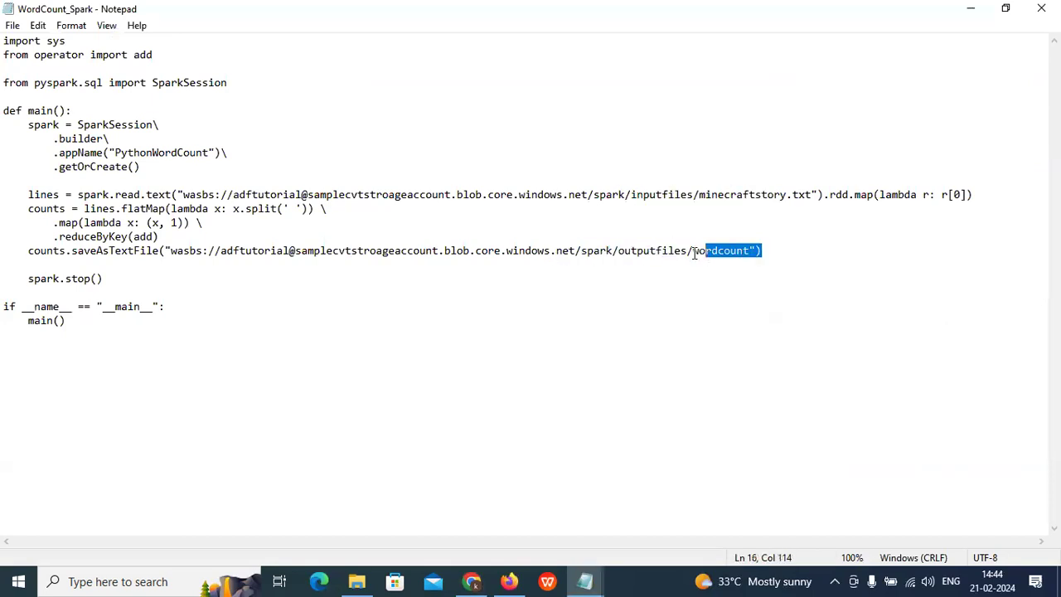
left_click(439, 194)
Step: Compare the adftutorial container and storage account in the input and output wasbs:// paths
left_click(354, 201, "shift")
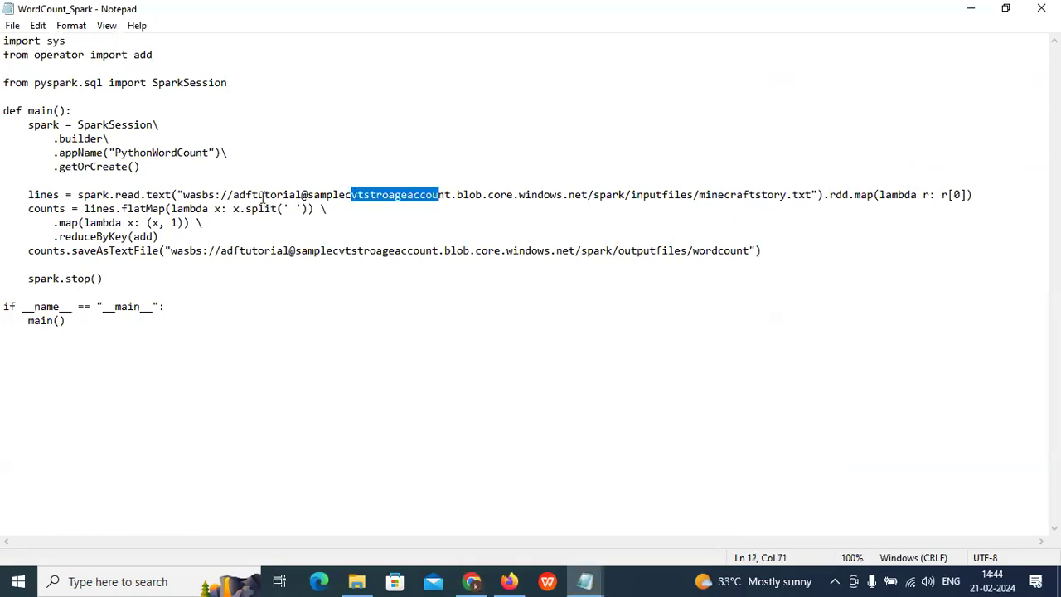
left_click_drag(262, 198, 297, 197)
left_click_drag(243, 251, 276, 250)
left_click_drag(238, 196, 316, 197)
left_click(475, 225)
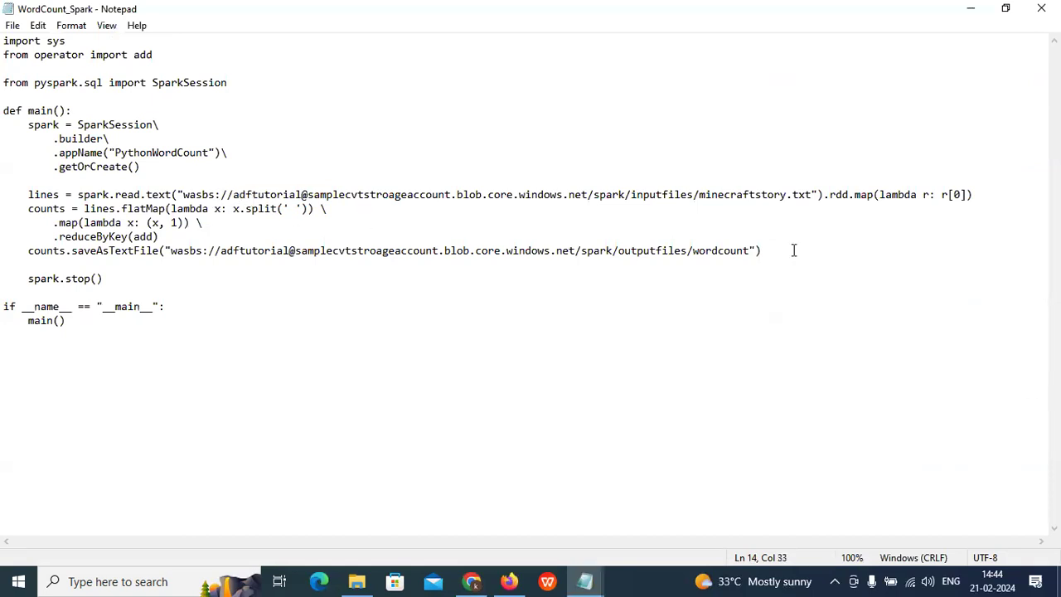
left_click_drag(220, 251, 272, 251)
left_click(278, 265)
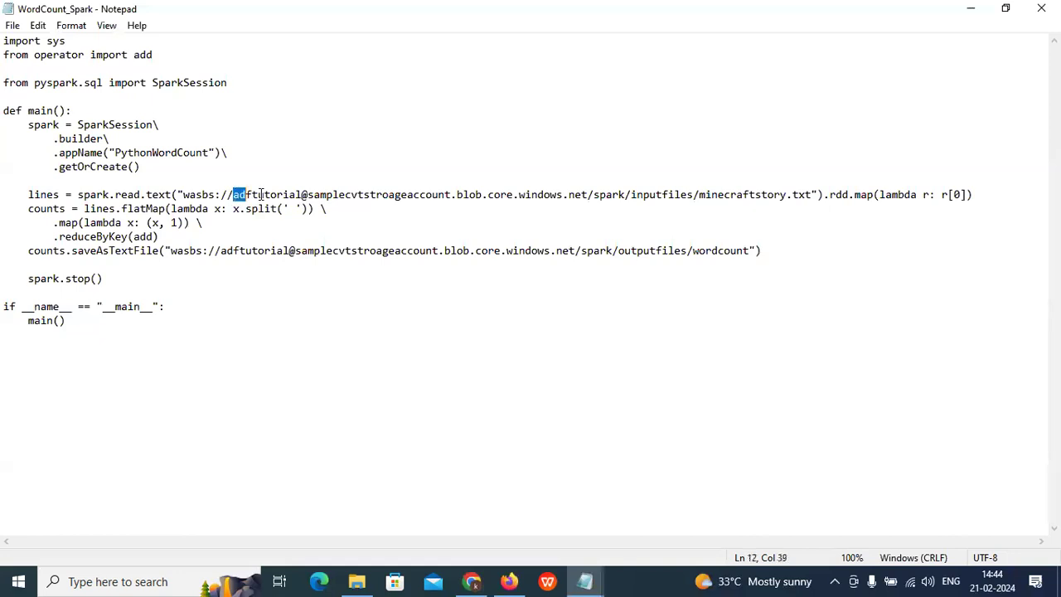
Step: Select the container name in the script and read the tutorial's container and folder steps
left_click_drag(260, 195, 320, 196)
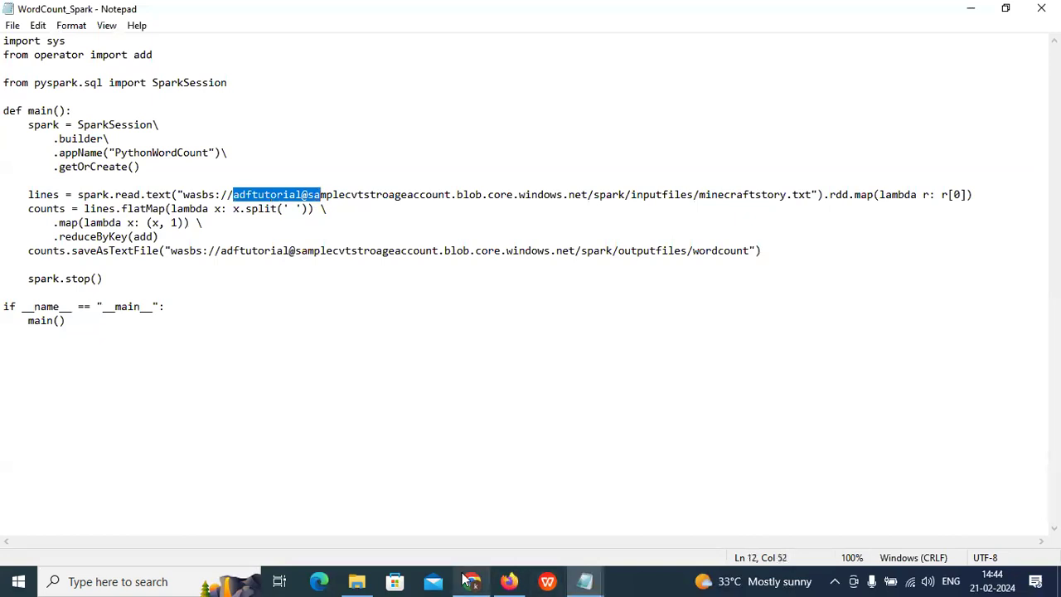
left_click(471, 581)
scroll(522, 346, "down", 2)
scroll(519, 345, "down", 1)
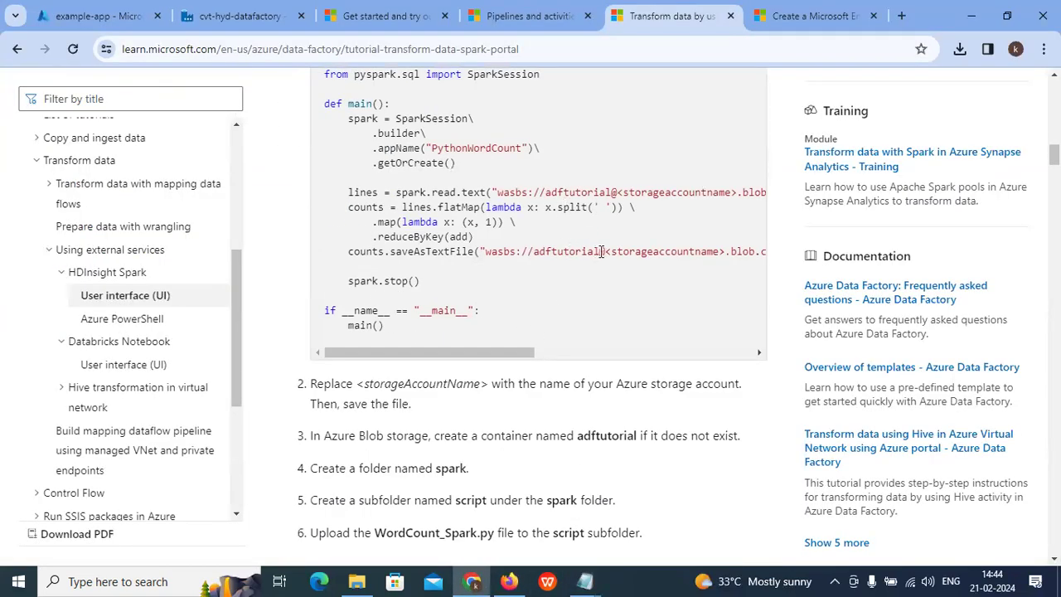
scroll(673, 260, "down", 2)
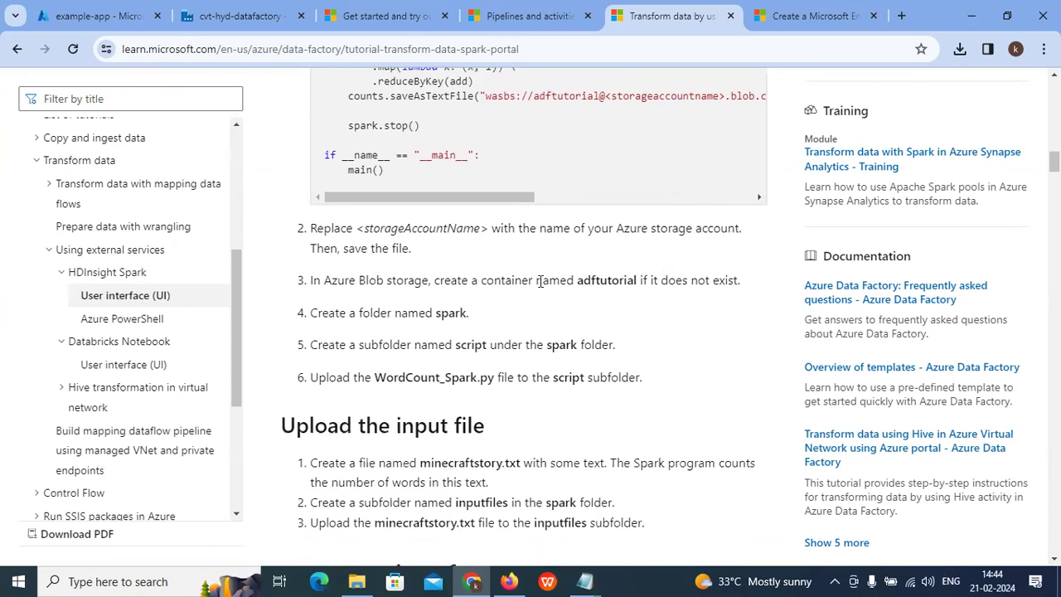
left_click_drag(326, 280, 536, 282)
left_click_drag(583, 282, 659, 282)
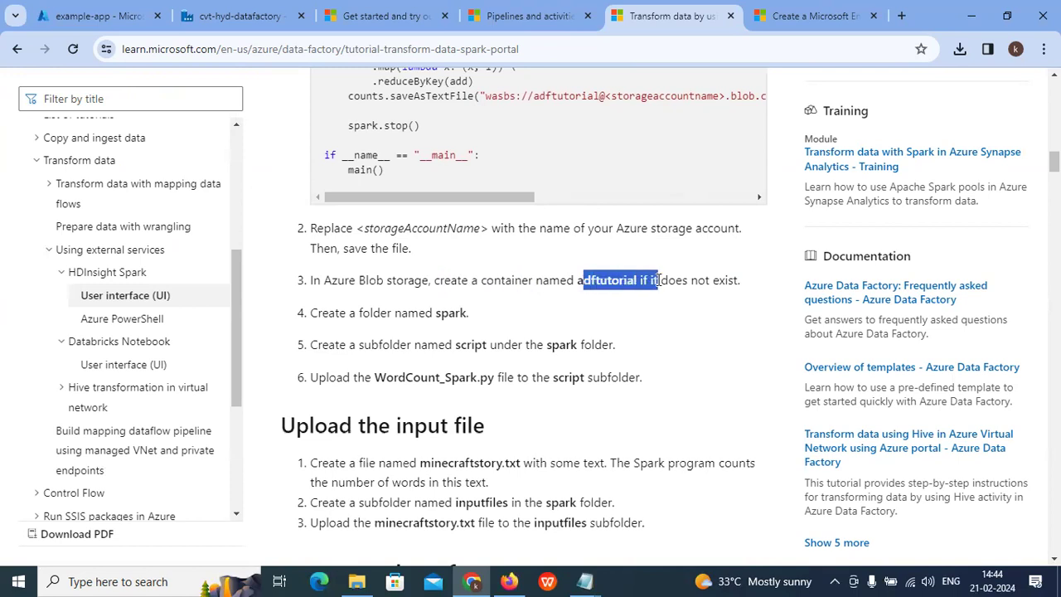
left_click(702, 281)
left_click_drag(335, 314, 457, 315)
scroll(597, 141, "up", 1)
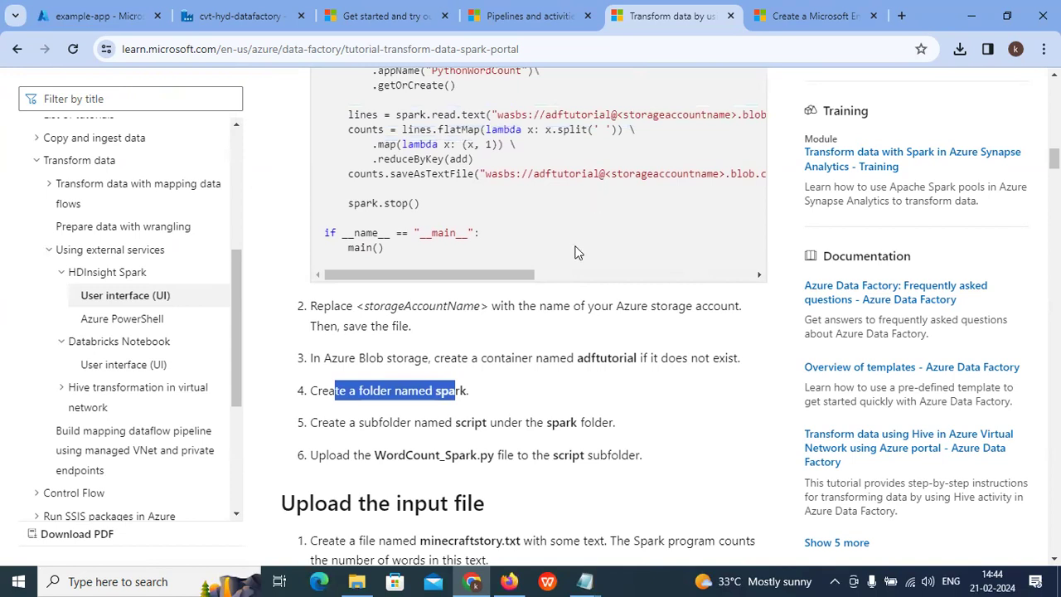
Step: Copy the word 'spark' from the tutorial page and return to the WordCount_Spark script
mouse_move(597, 576)
left_click(922, 514)
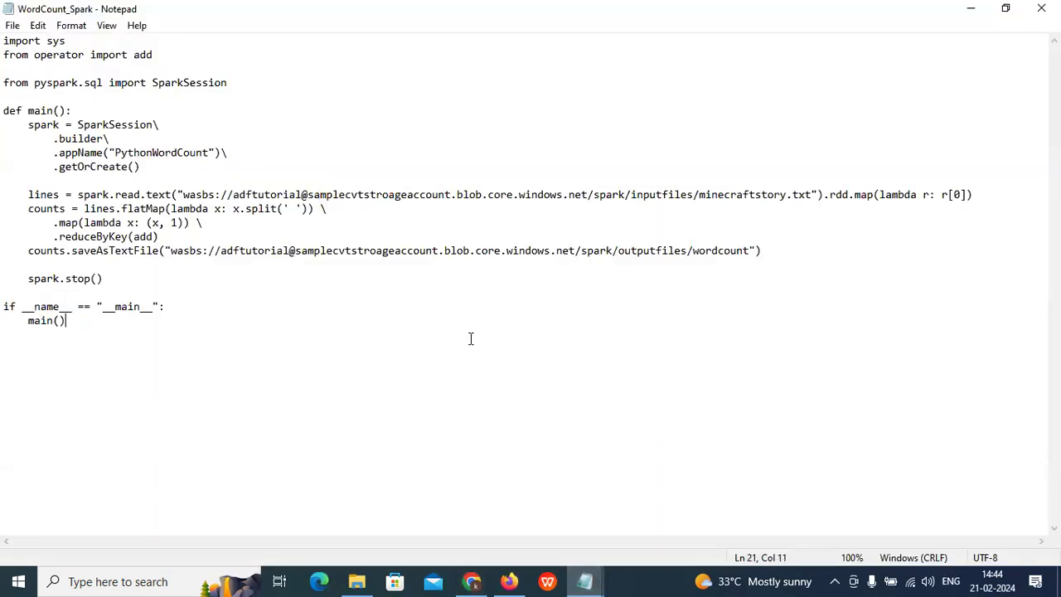
left_click(471, 581)
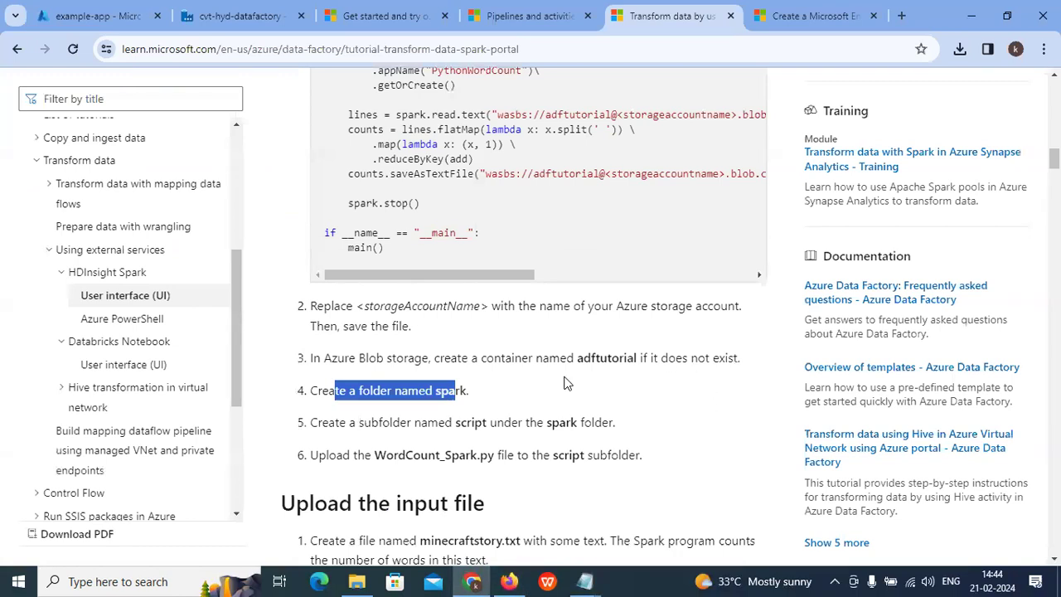
left_click(460, 391)
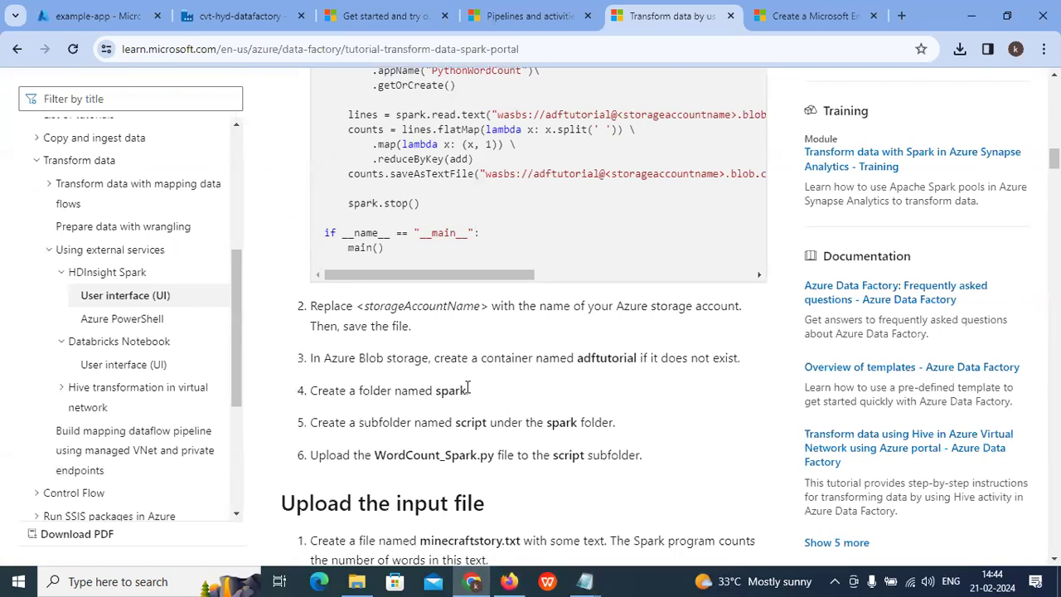
right_click(446, 392)
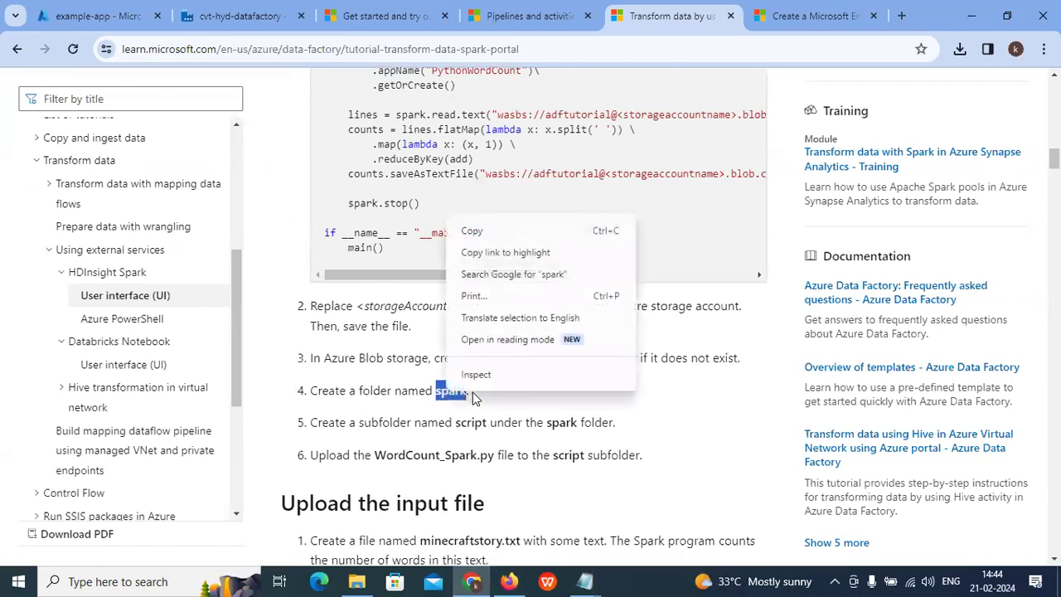
left_click(470, 232)
mouse_move(581, 581)
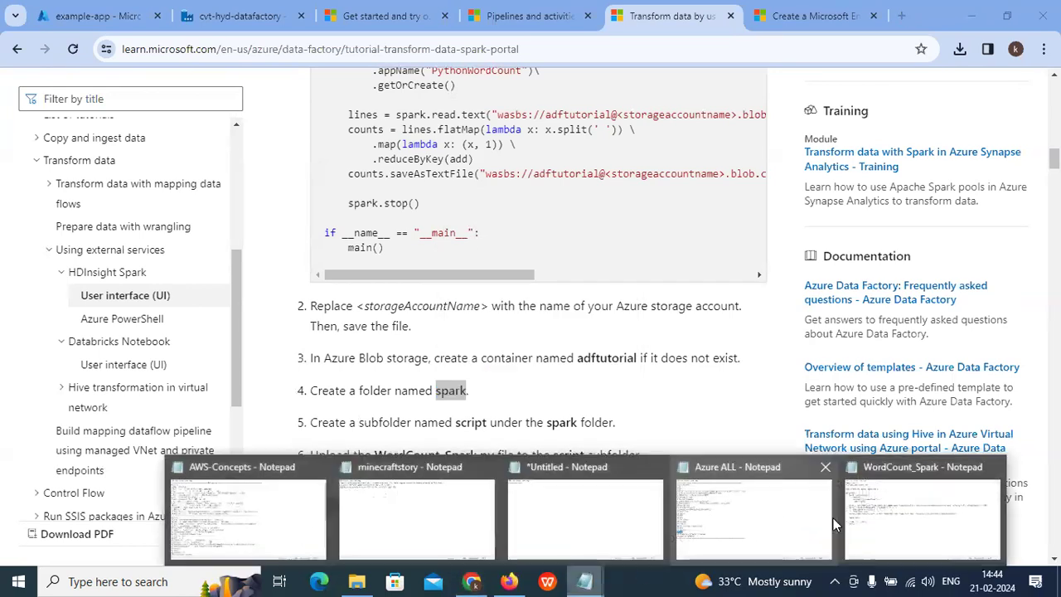
left_click(879, 519)
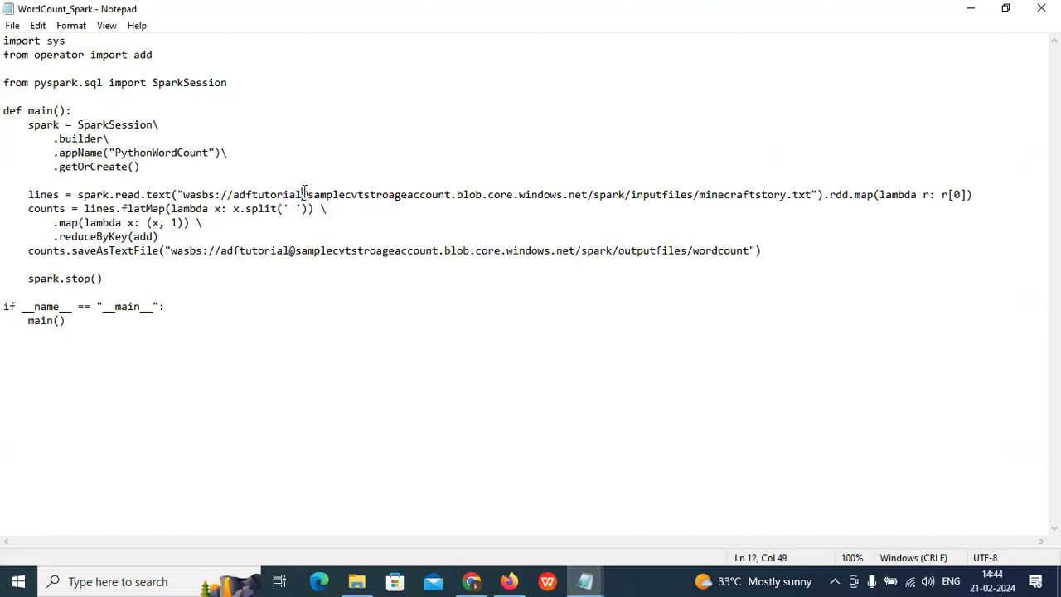
Step: Replace 'adftutorial' with 'spark' in both wasbs URLs, then minimize to the desktop
key("BackSpace")
key("BackSpace")
key("BackSpace")
key("BackSpace")
key("BackSpace")
key("BackSpace")
key("BackSpace")
key("BackSpace")
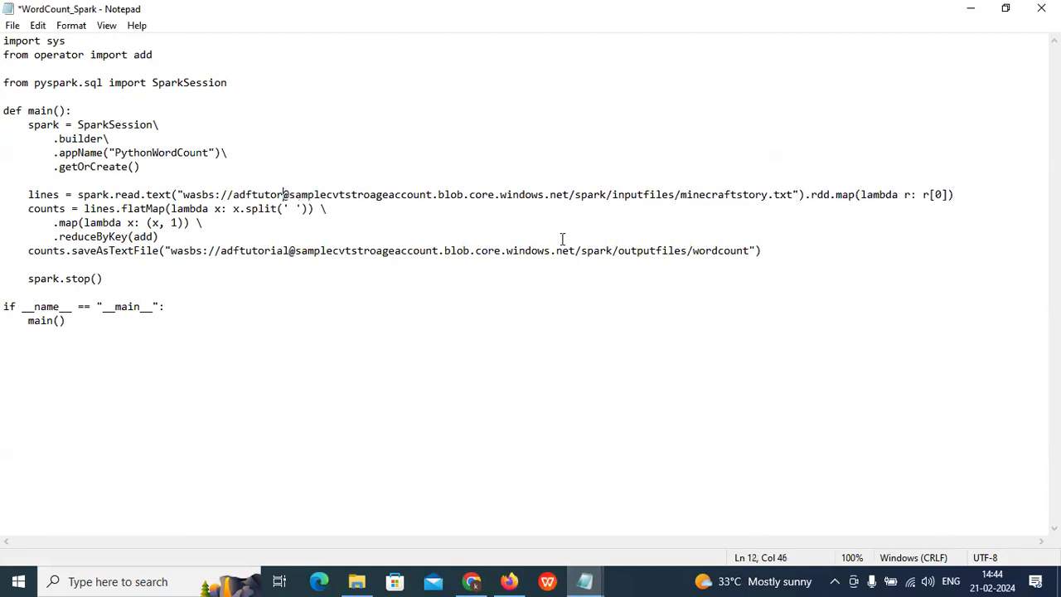
key("BackSpace")
key("BackSpace")
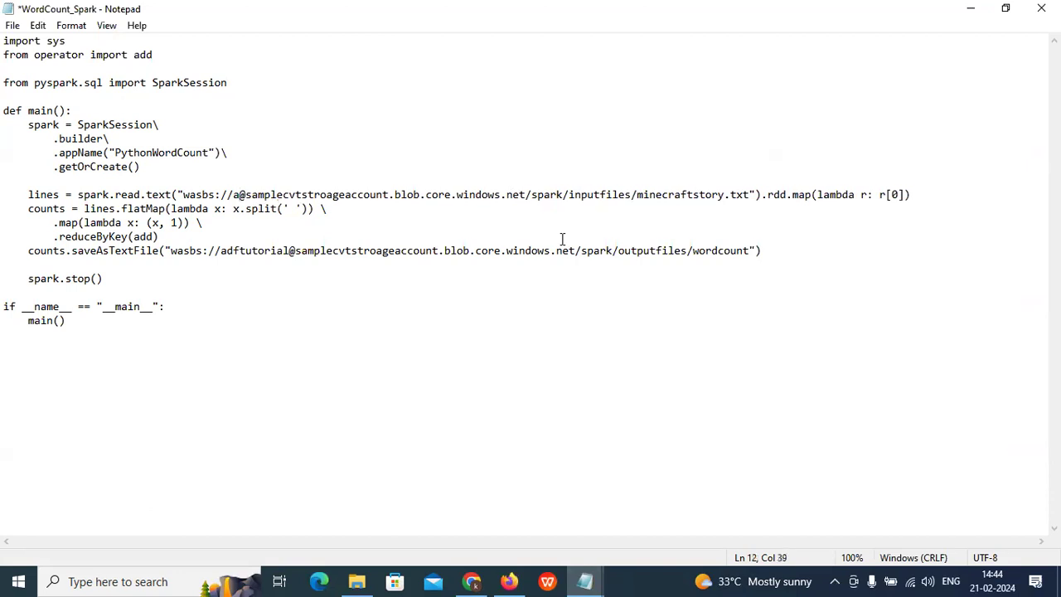
key("BackSpace")
type("spark")
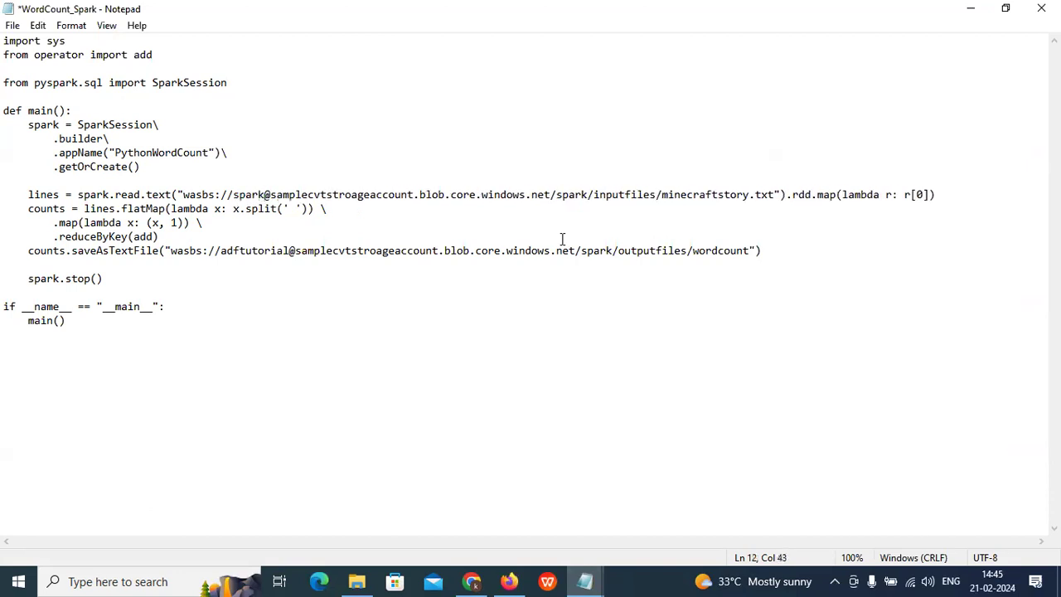
key("BackSpace")
key("BackSpace")
key("BackSpace")
key("BackSpace")
key("BackSpace")
key("BackSpace")
key("BackSpace")
key("BackSpace")
key("BackSpace")
key("BackSpace")
key("BackSpace")
type("spark")
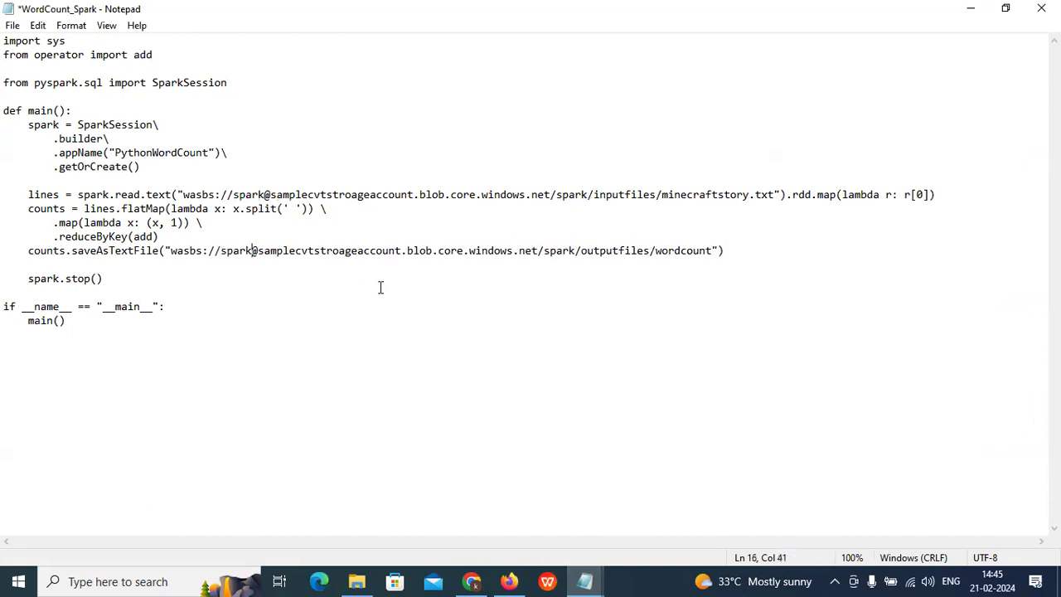
left_click(970, 8)
left_click(971, 10)
Step: Delete the old WordCount_Spark file from the desktop script folder and return to Notepad
right_click(354, 162)
left_click(415, 208)
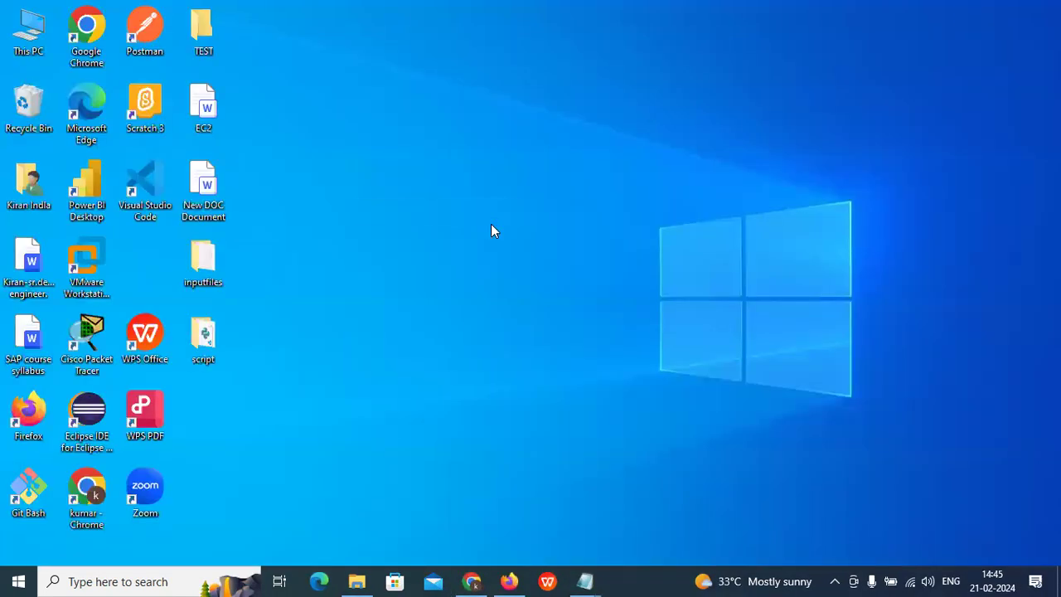
double_click(206, 340)
right_click(266, 185)
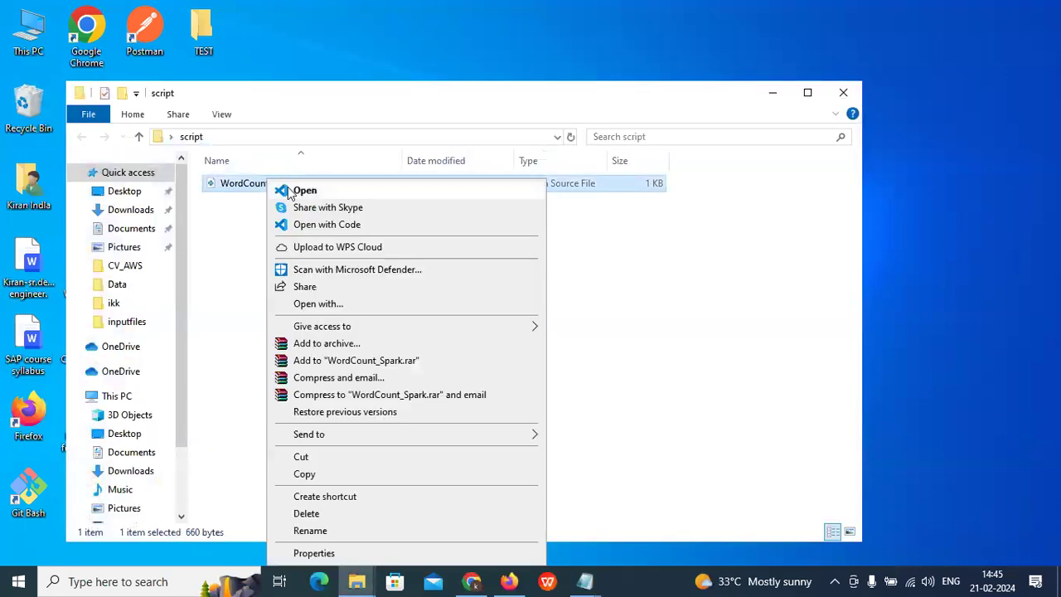
left_click(306, 513)
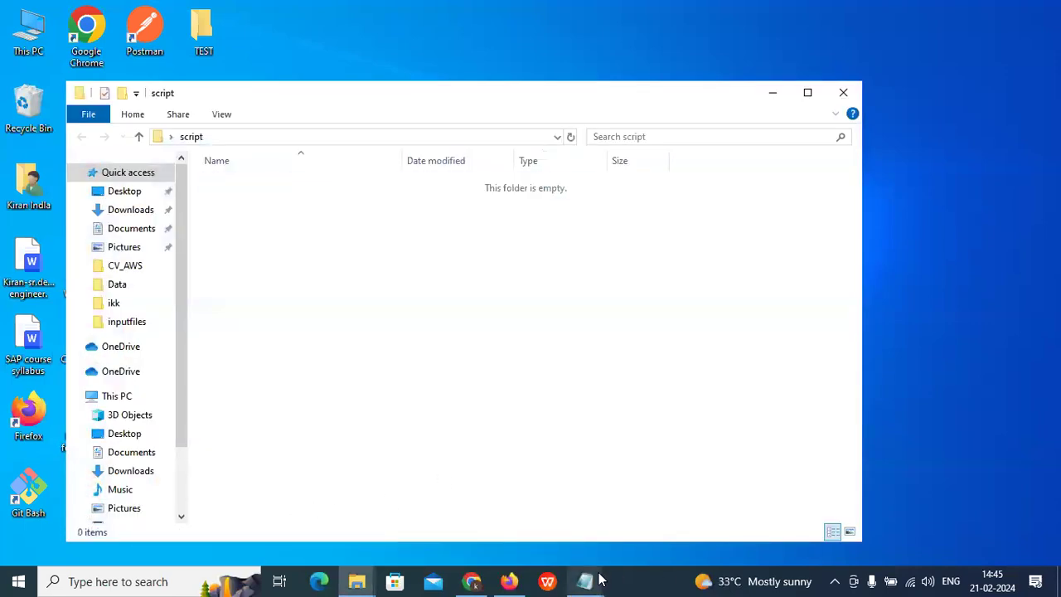
mouse_move(599, 580)
left_click(912, 509)
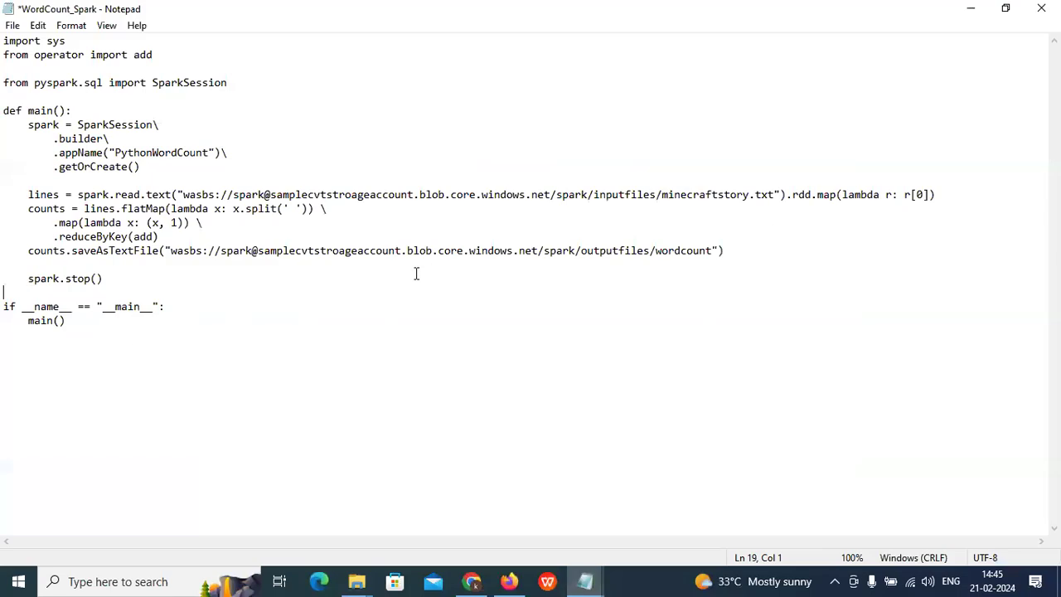
Step: Start Save As and copy the file name WordCount_Spark.py from the tutorial page
left_click(12, 25)
left_click(54, 113)
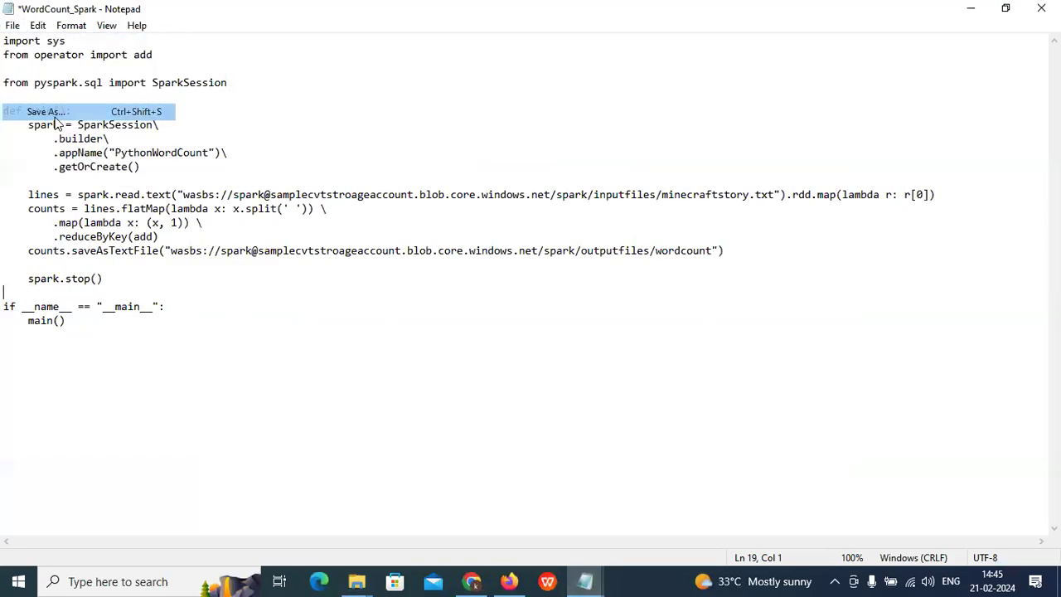
left_click(479, 578)
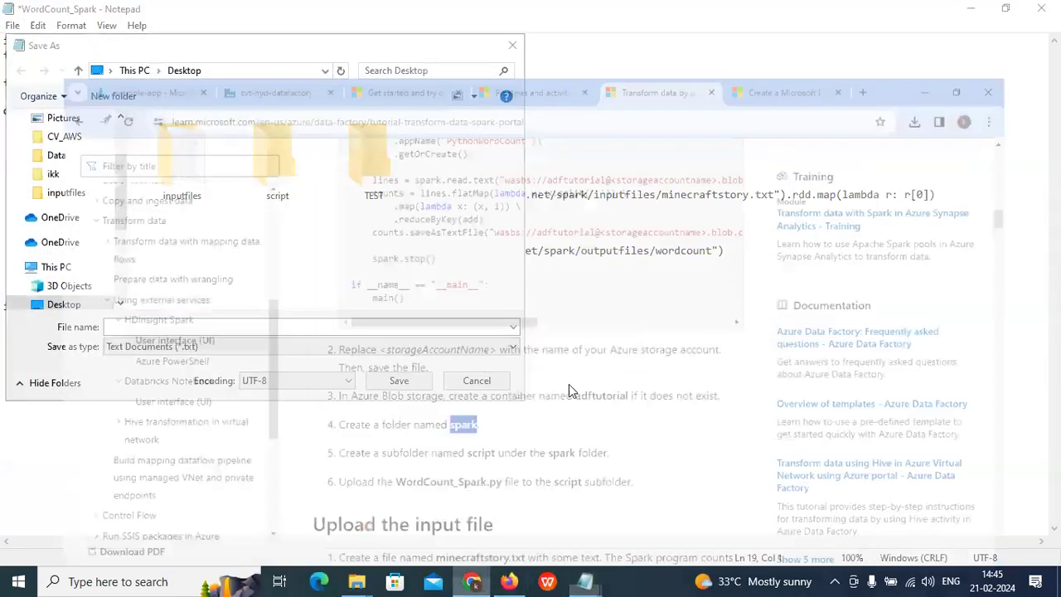
scroll(602, 355, "up", 5)
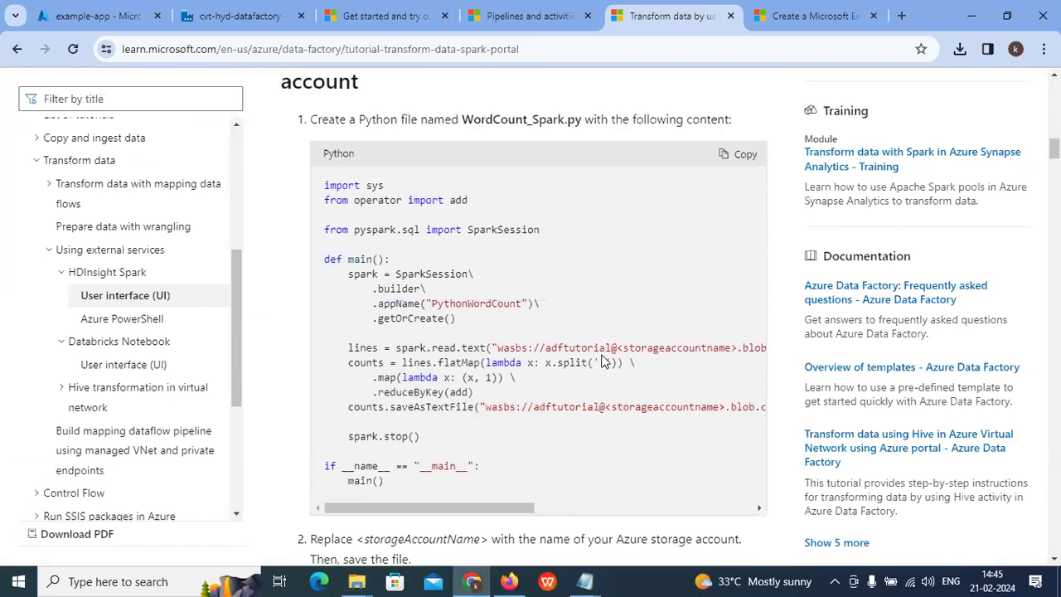
left_click_drag(583, 276, 465, 279)
right_click(489, 274)
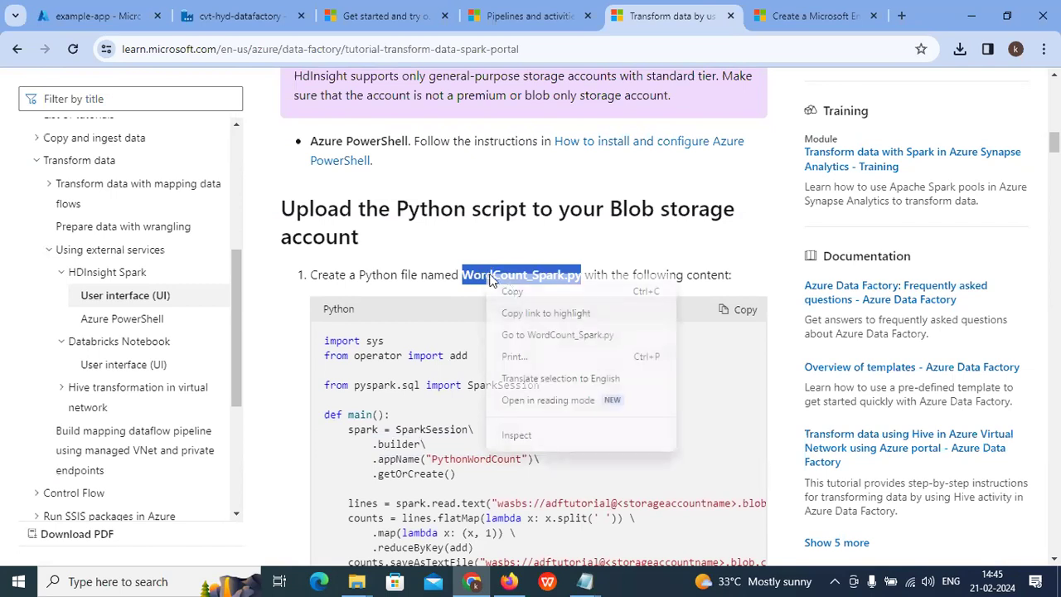
left_click(512, 295)
mouse_move(584, 581)
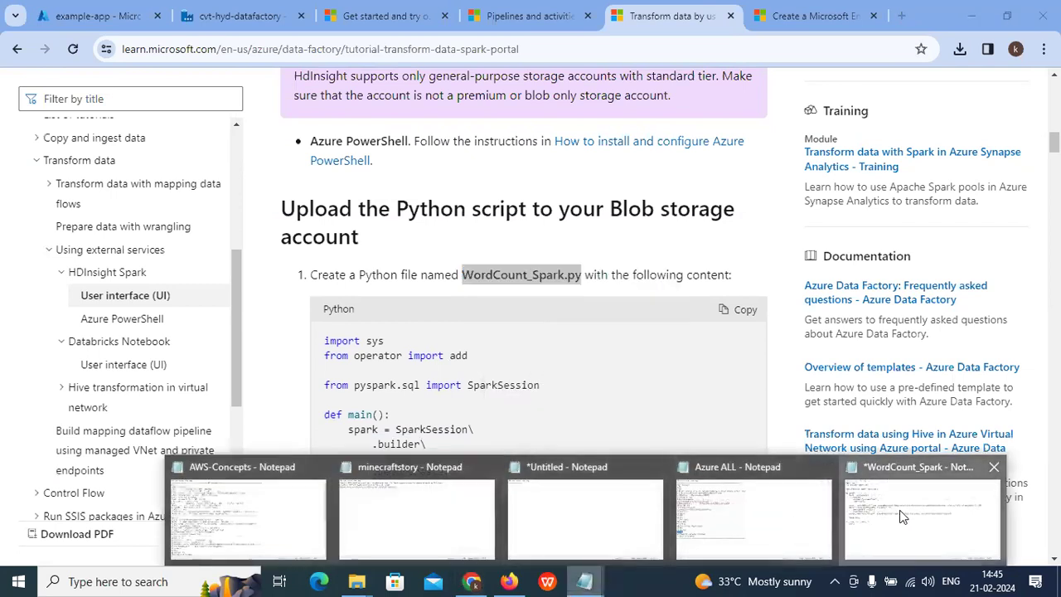
left_click(904, 512)
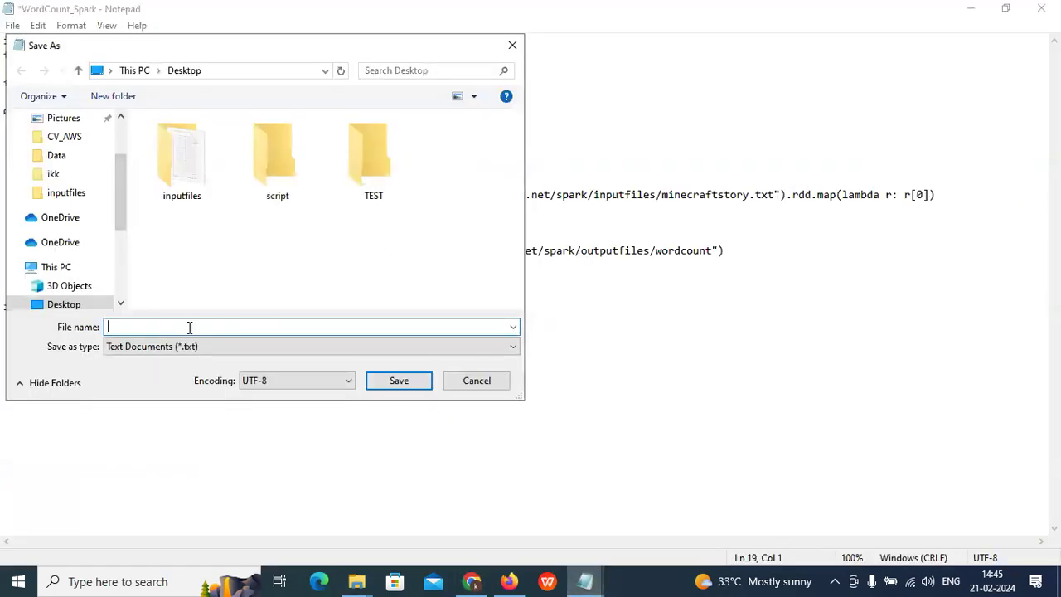
Step: Save the script as WordCount_Spark.py, type All Files, in the Desktop script folder
key("ctrl+v")
left_click(247, 348)
left_click(225, 371)
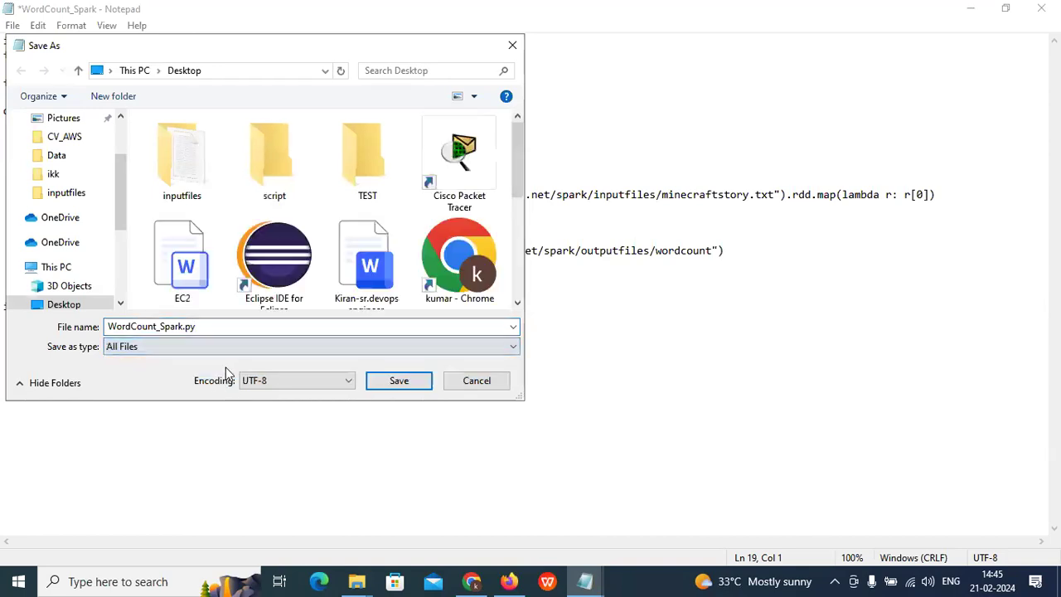
left_click(271, 170)
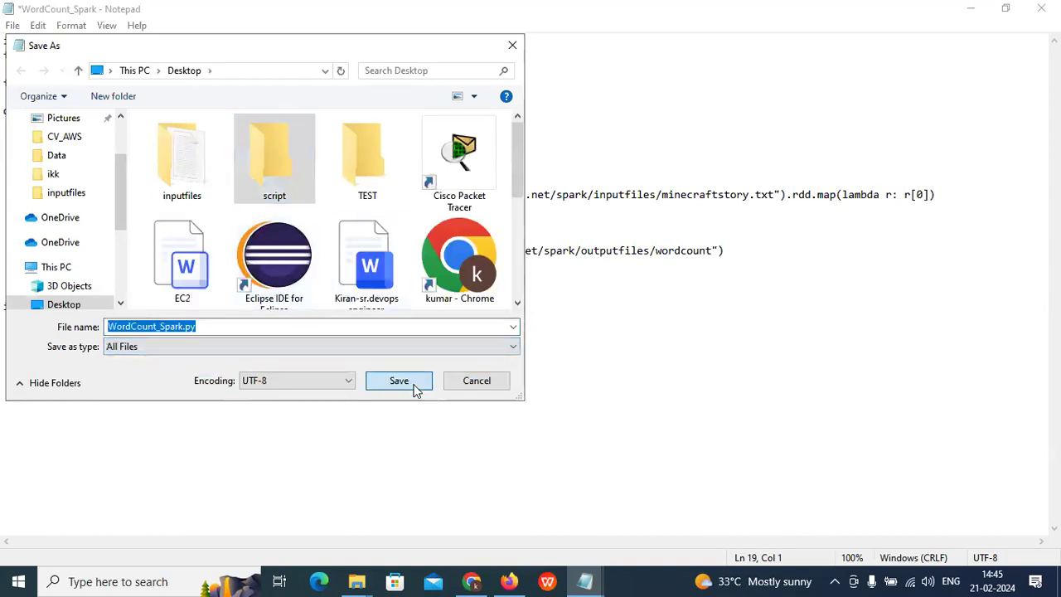
left_click(415, 388)
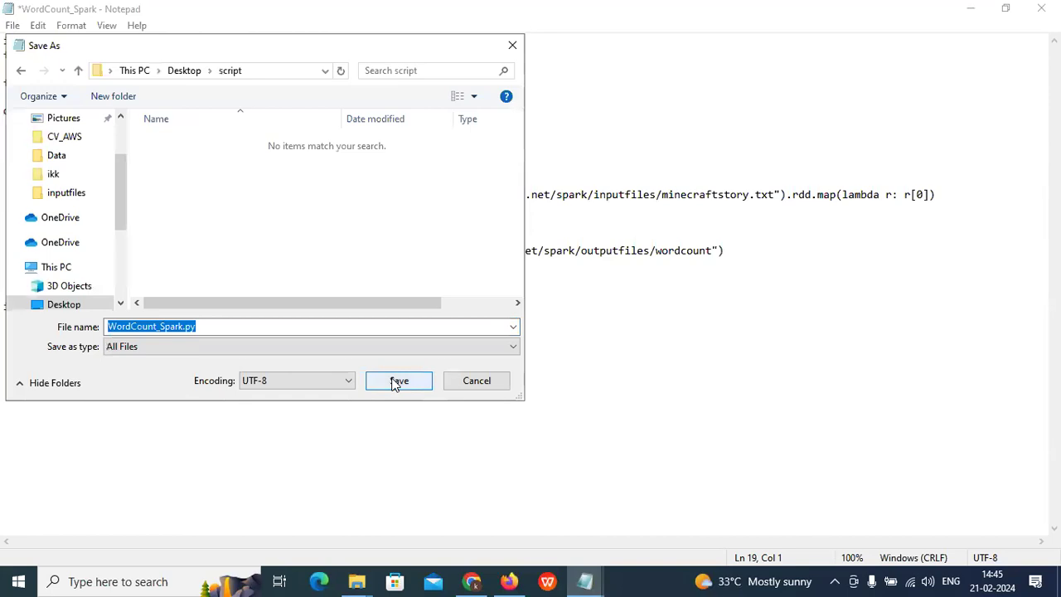
left_click(397, 382)
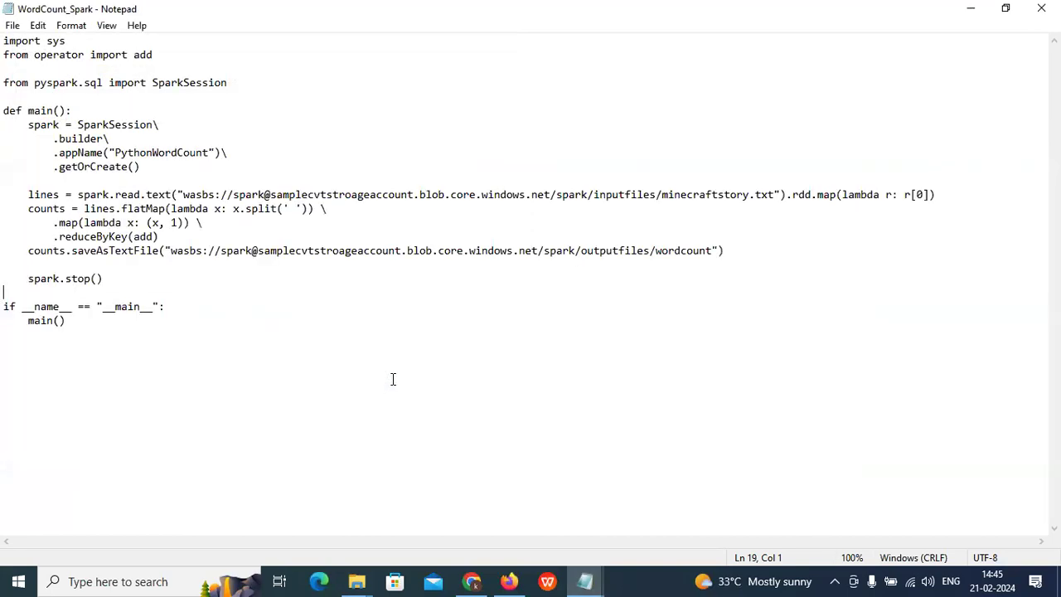
Step: Navigate through cvt-test-rg and samplecvtstroageaccount to the spark container's script folder
left_click(471, 581)
key("ctrl+1")
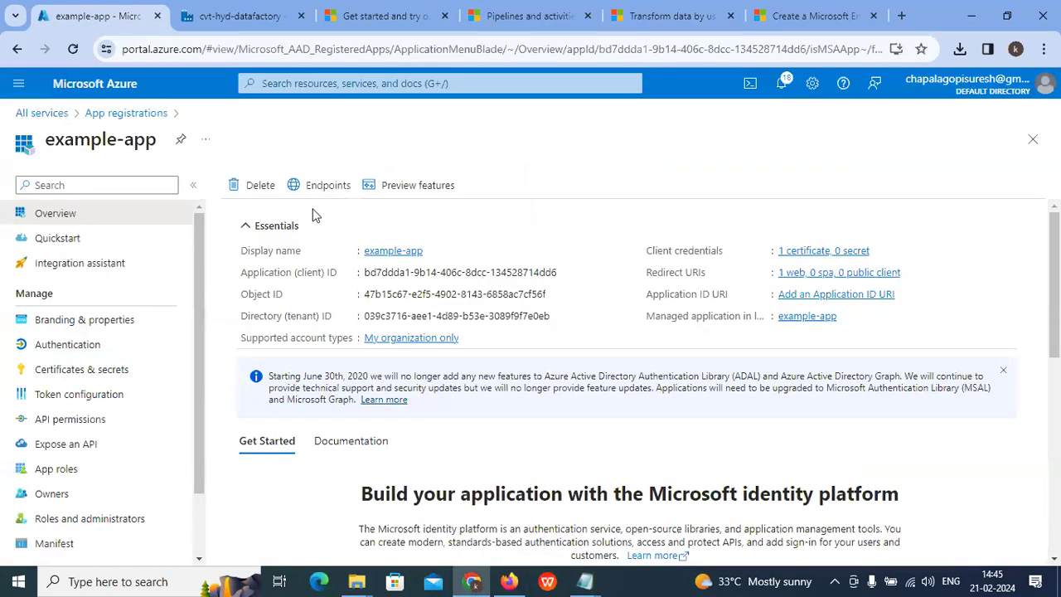
left_click(334, 83)
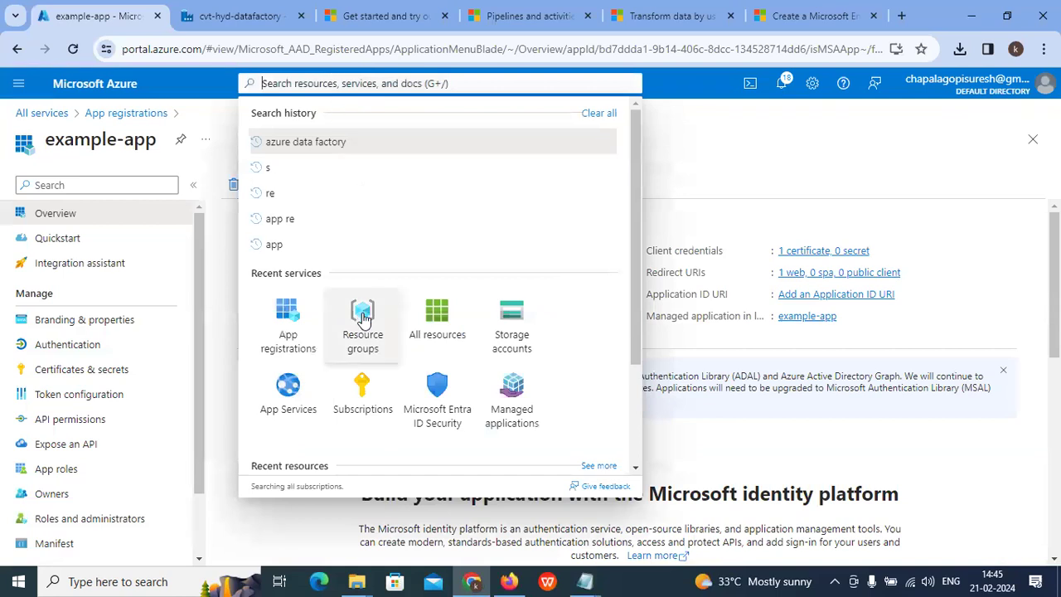
left_click(362, 330)
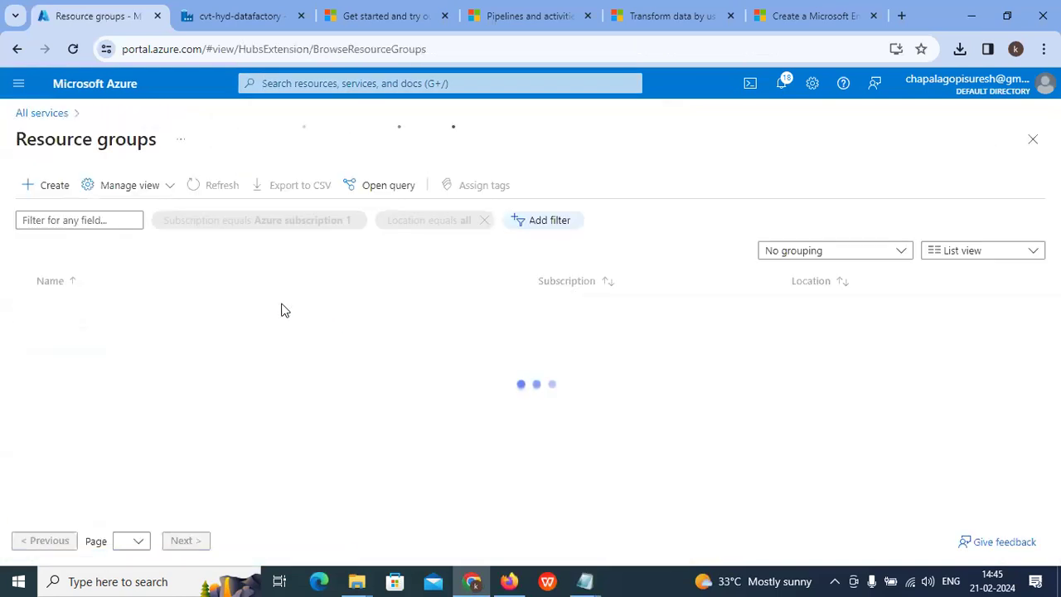
left_click(92, 338)
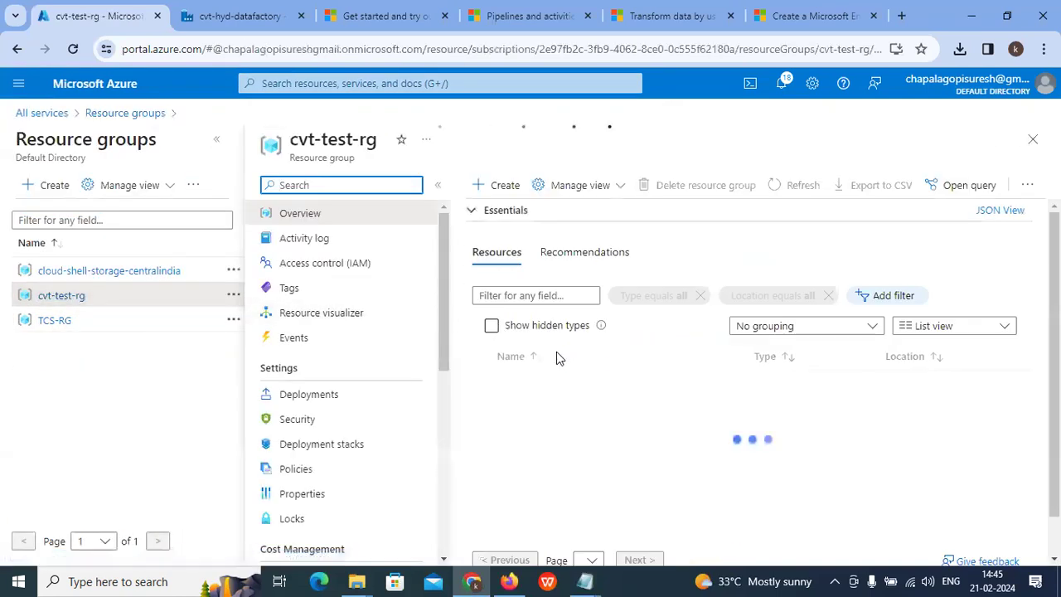
left_click(547, 429)
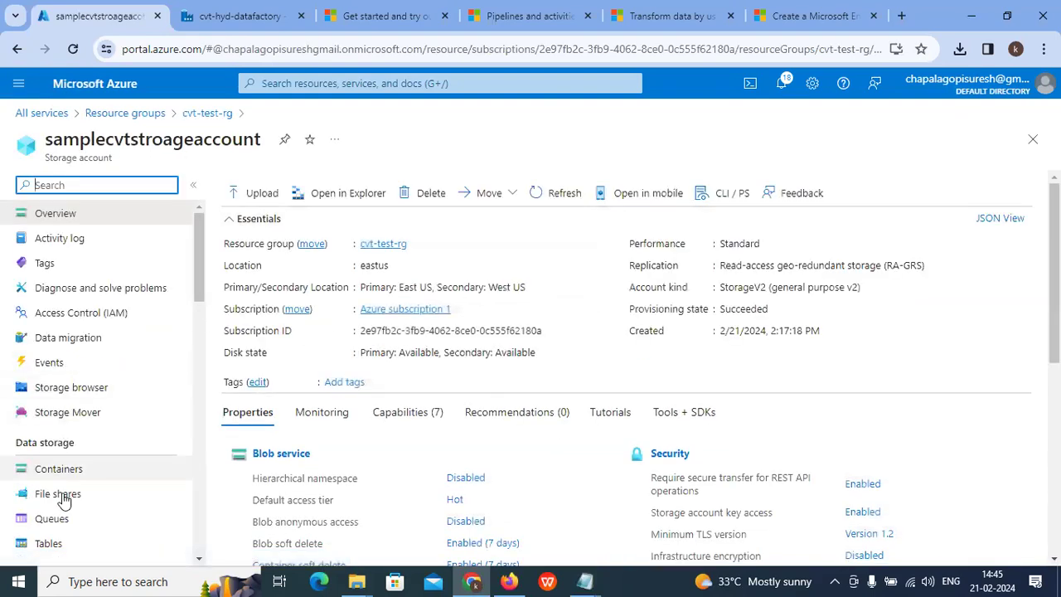
left_click(60, 469)
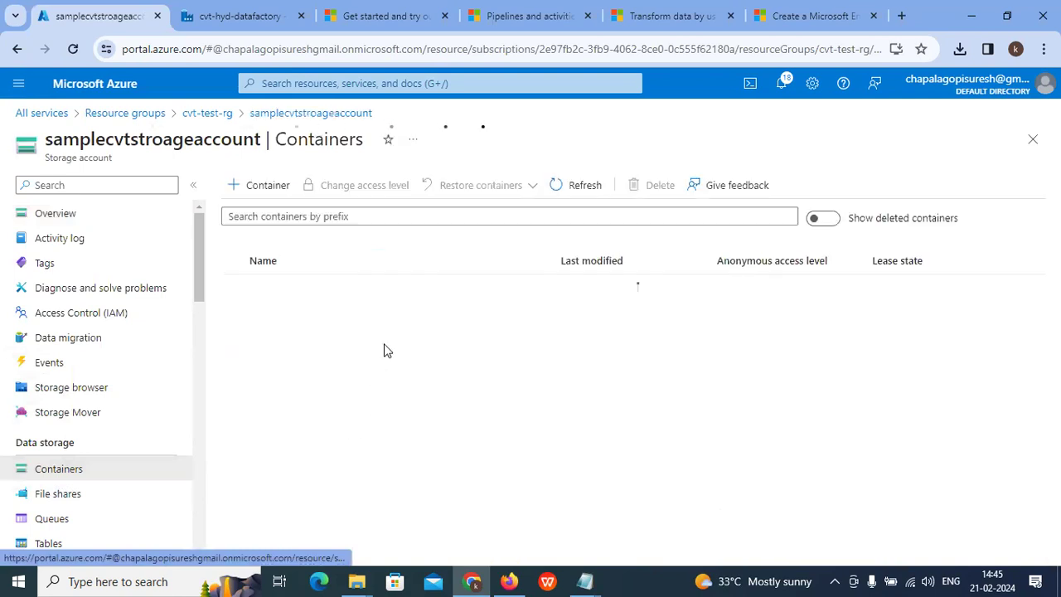
left_click(261, 315)
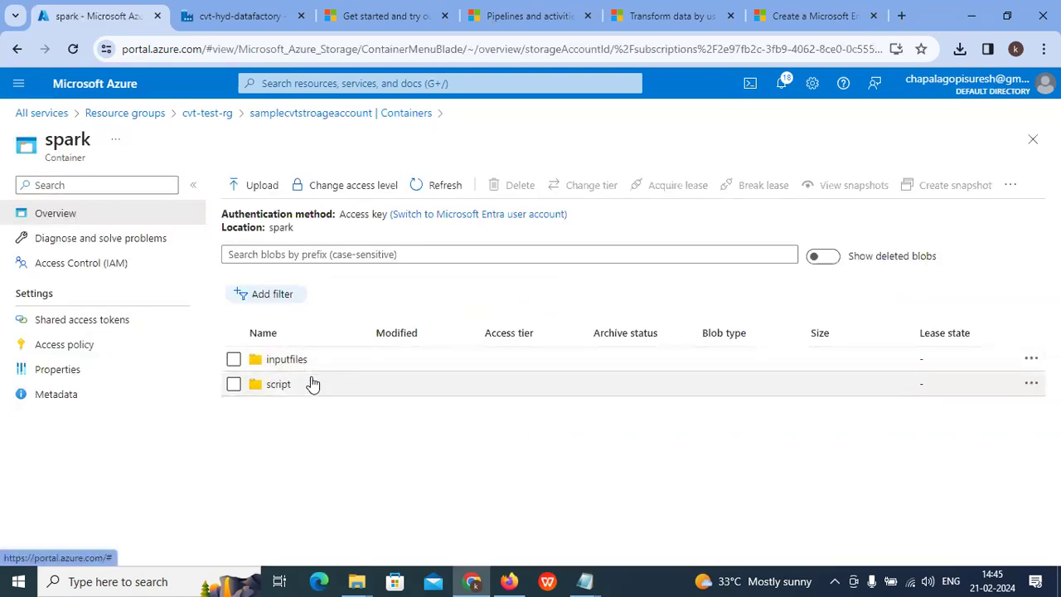
left_click(279, 386)
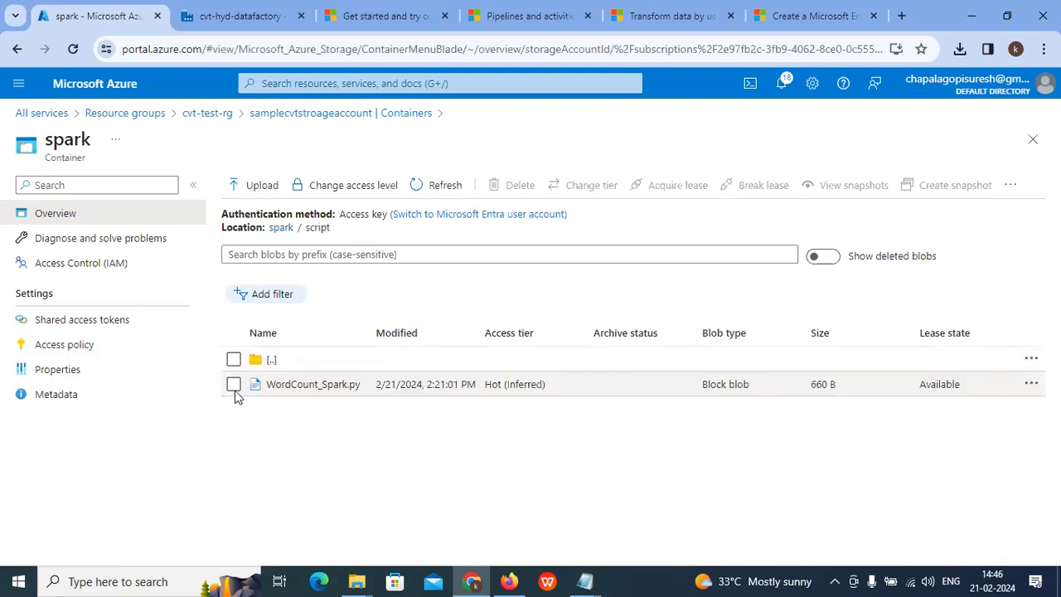
Step: Delete the WordCount_Spark.py blob and its snapshots from the script folder
left_click(233, 384)
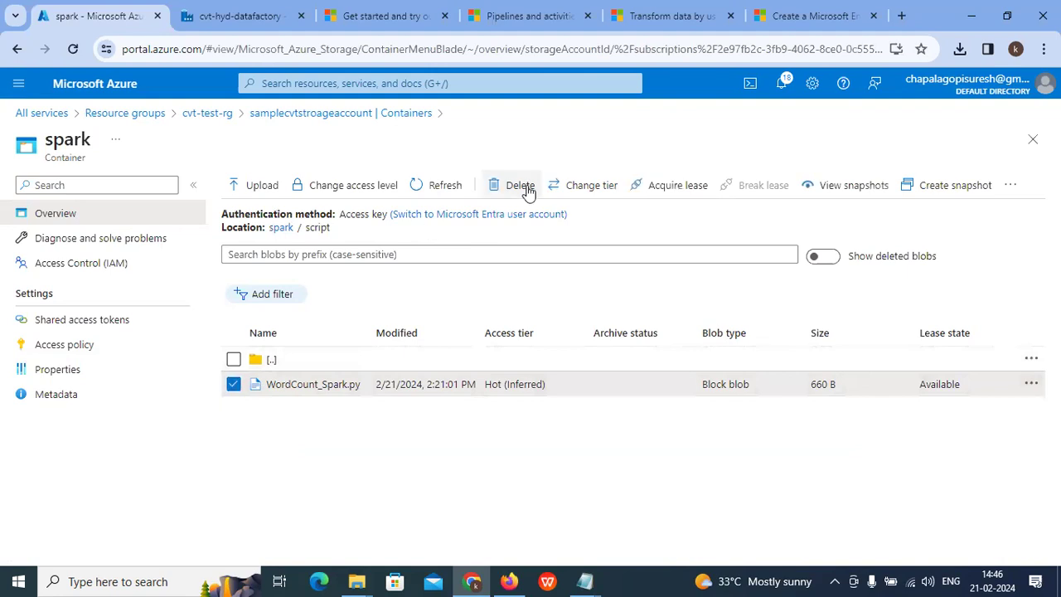
left_click(527, 191)
left_click(231, 364)
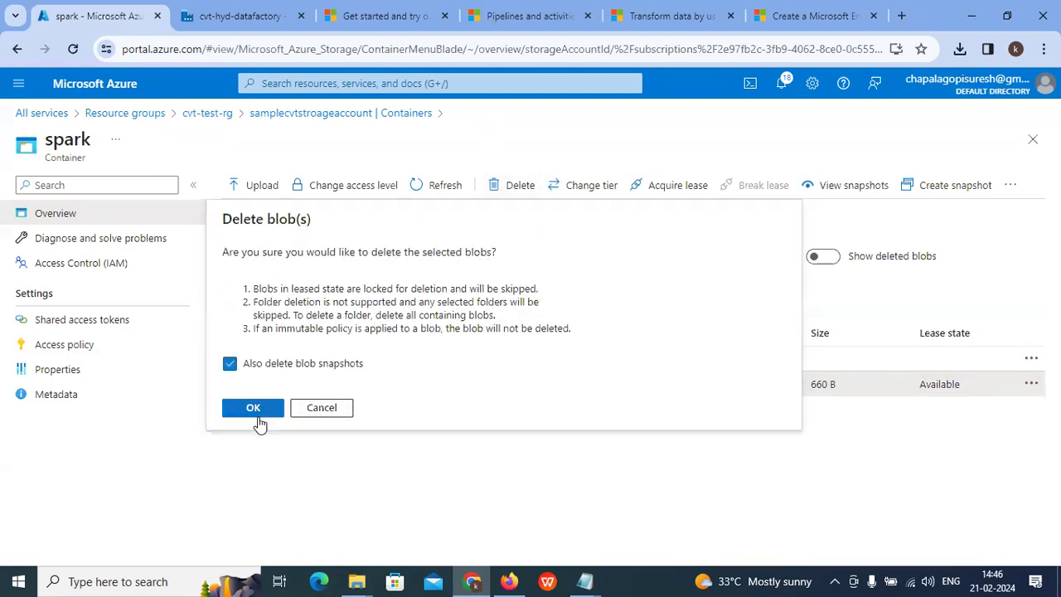
left_click(252, 408)
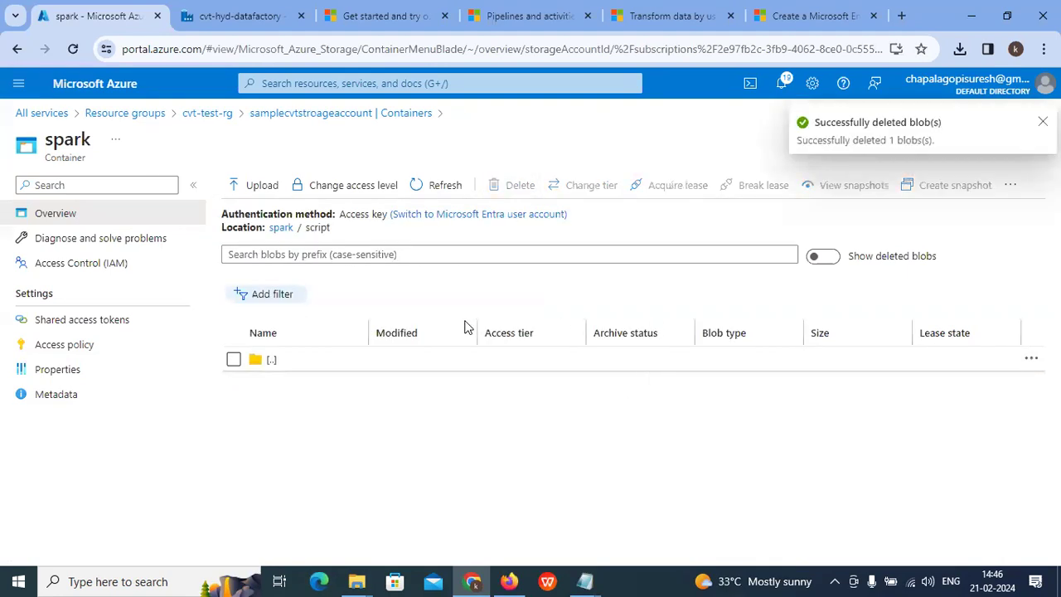
Step: Upload WordCount_Spark from Desktop\script into spark/script, then return to the data factory tab
left_click(257, 185)
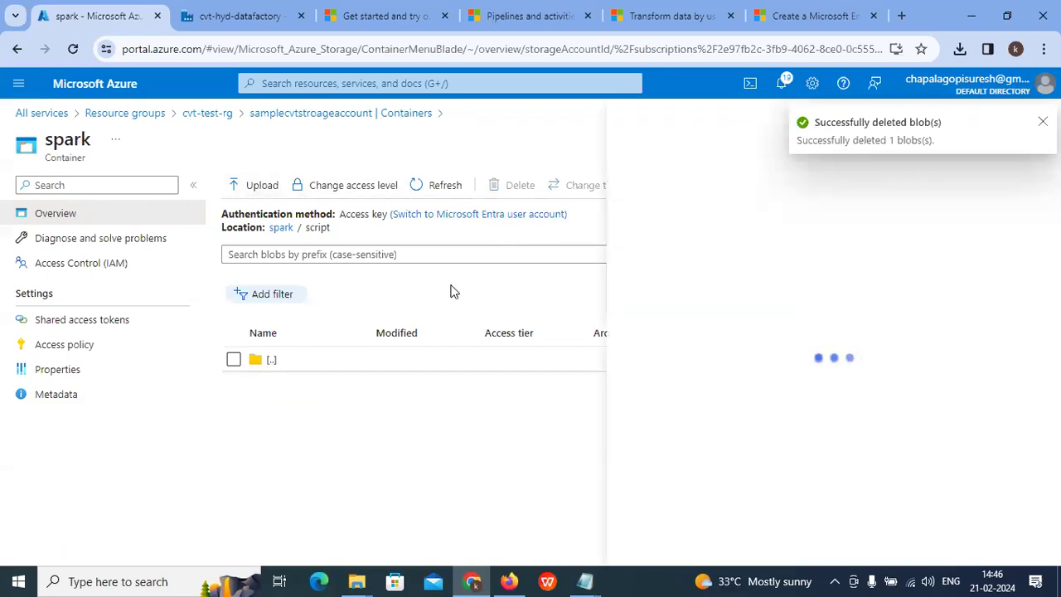
left_click(834, 270)
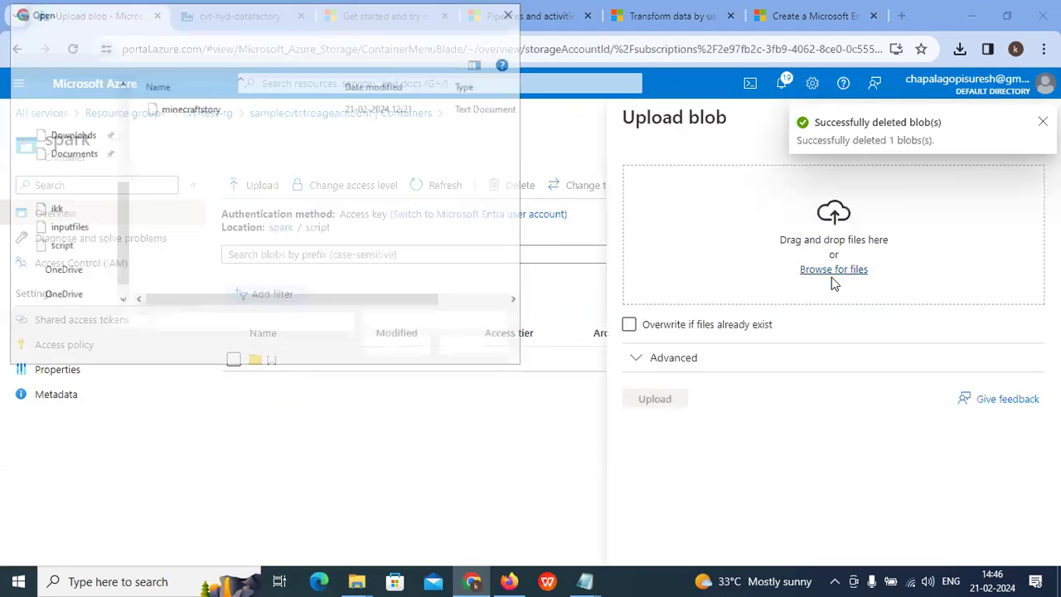
left_click(185, 38)
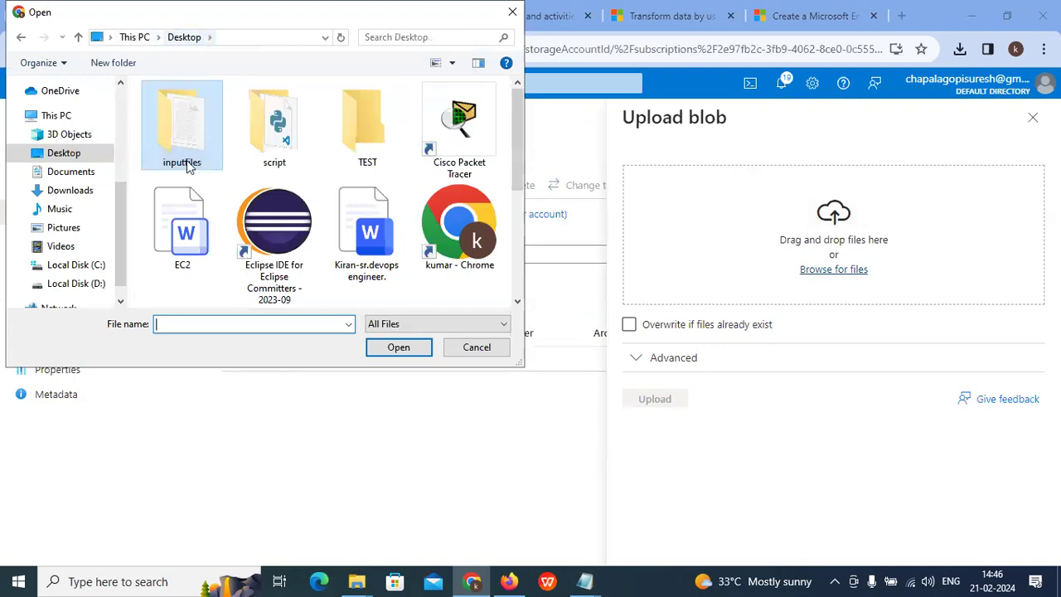
double_click(274, 132)
left_click(211, 108)
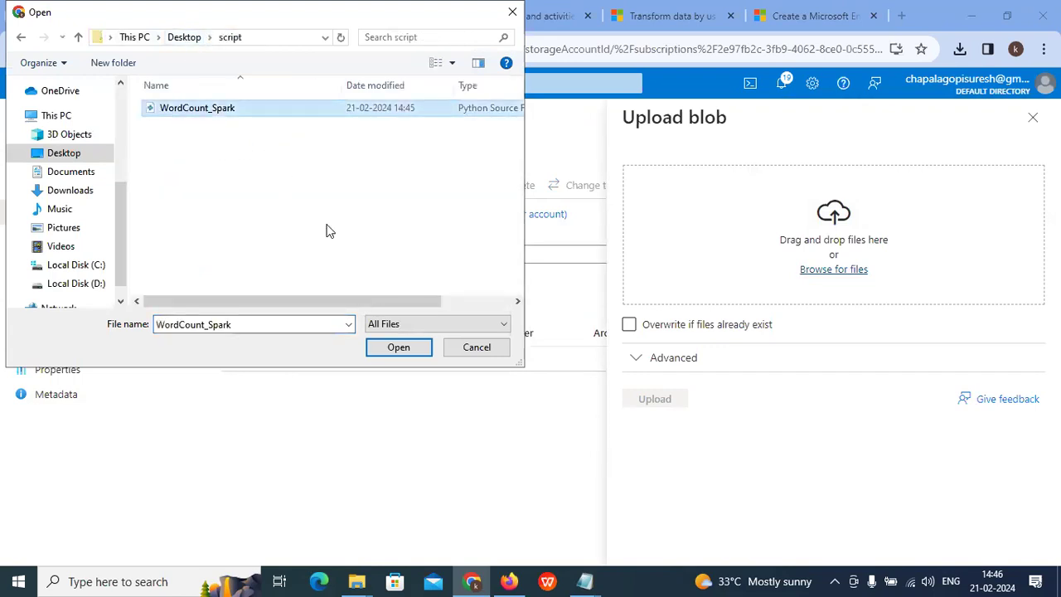
left_click(395, 346)
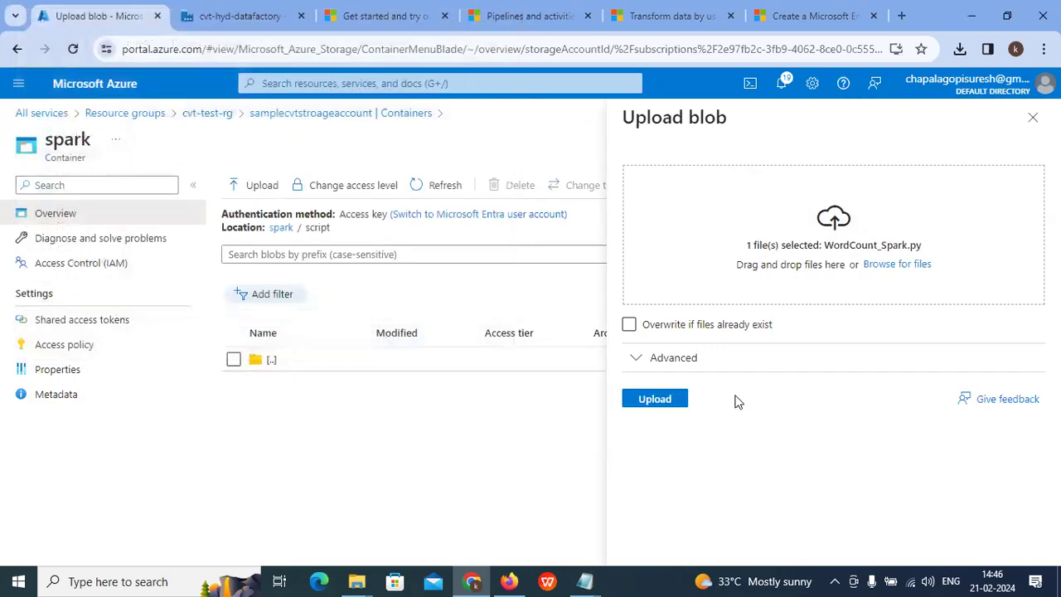
left_click(668, 398)
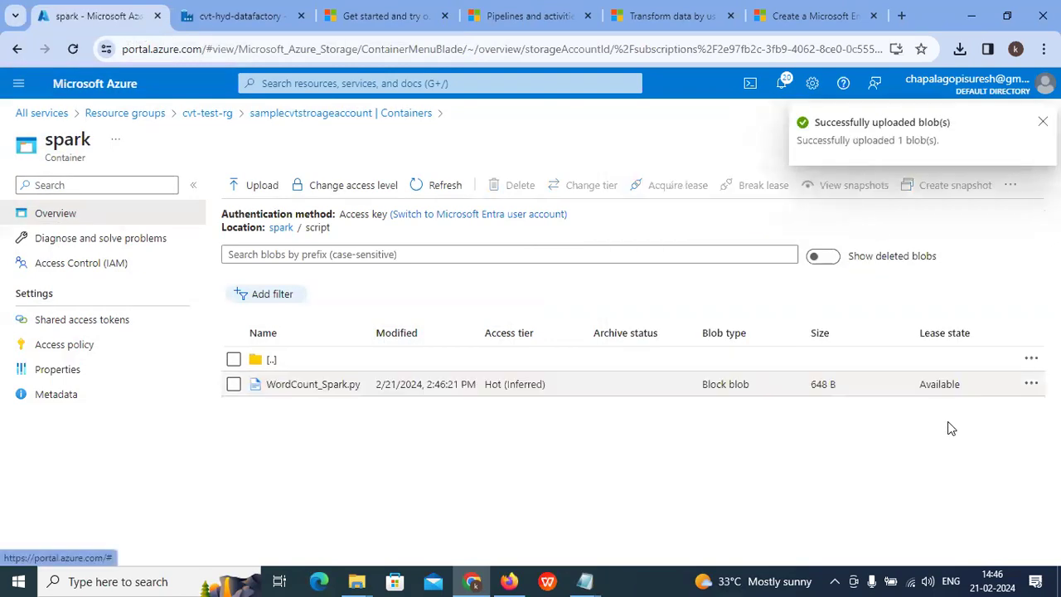
left_click(246, 14)
scroll(658, 331, "down", 5)
Step: Discard the linked service editor and assign AzureHDInsightLinkedService to Spark1's HDI Cluster
left_click(682, 544)
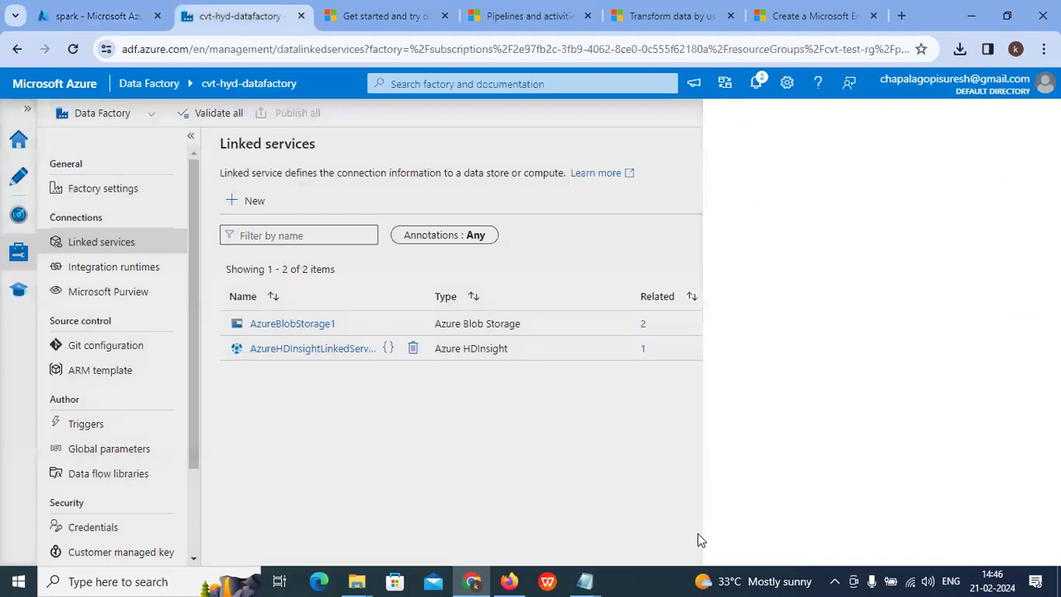
left_click(23, 178)
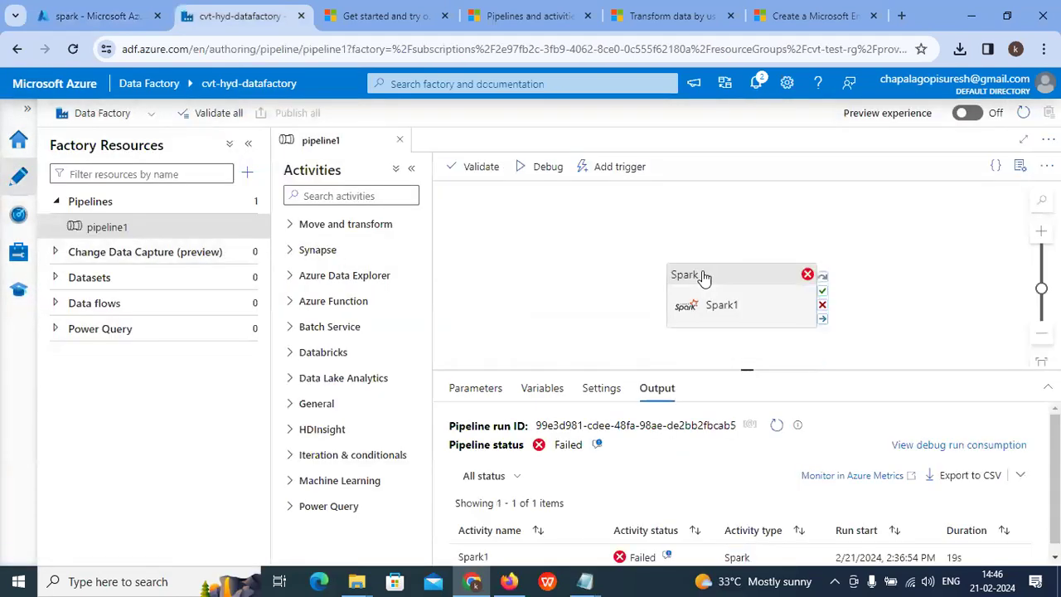
left_click(747, 278)
left_click(532, 387)
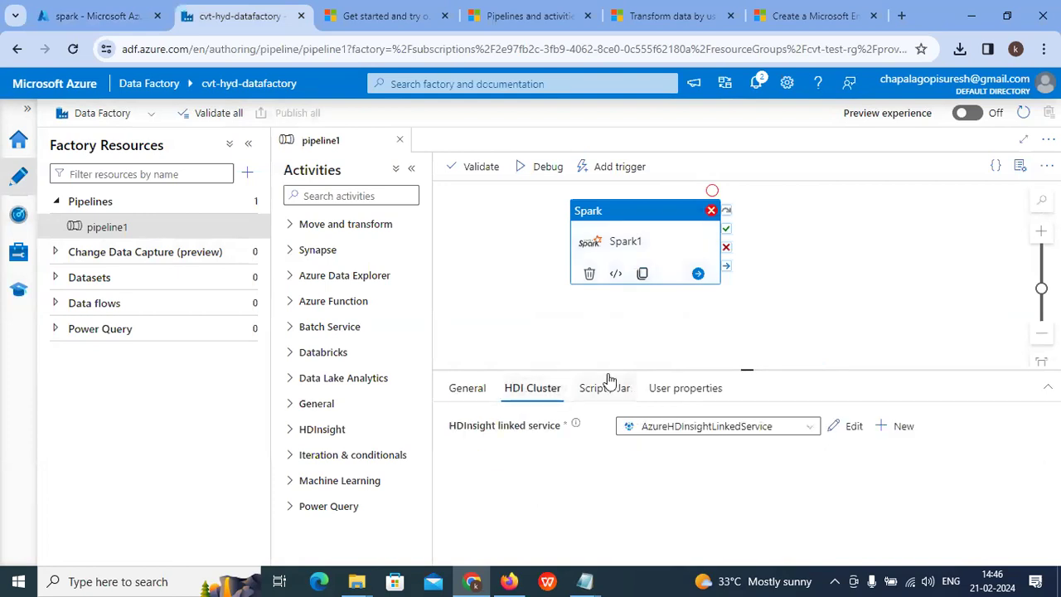
left_click(715, 428)
left_click(694, 476)
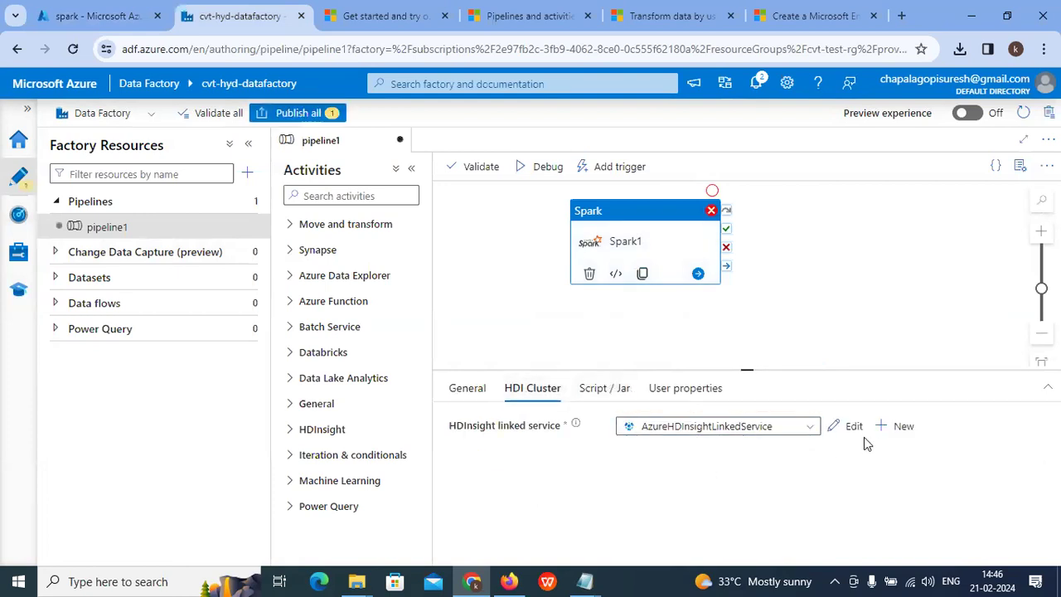
Step: Edit AzureHDInsightLinkedService, setting its cluster type to spark, and review the form
left_click(851, 428)
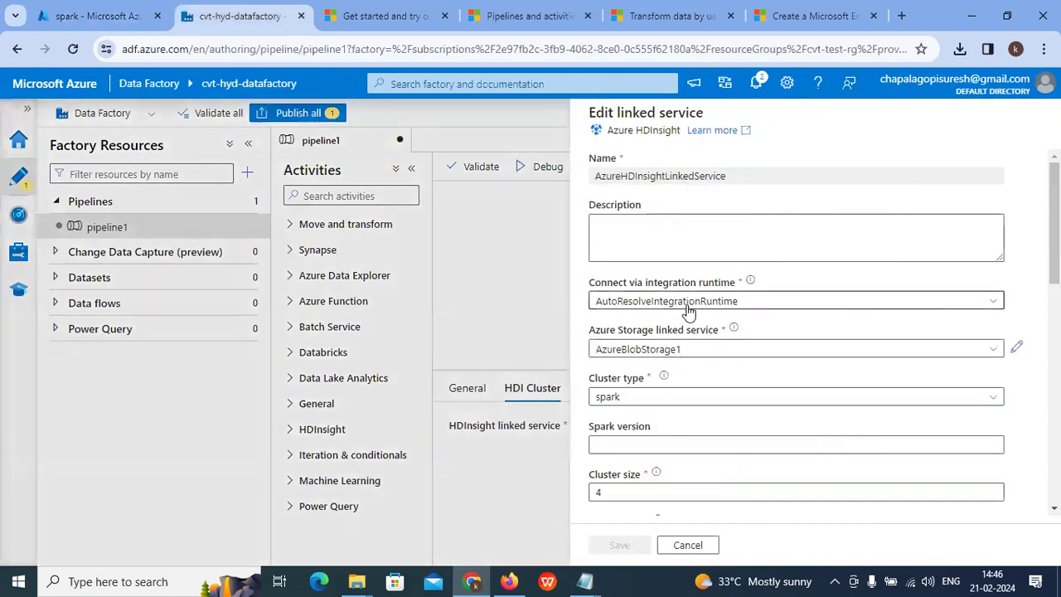
scroll(688, 313, "down", 2)
scroll(688, 314, "down", 1)
left_click(650, 245)
left_click(613, 287)
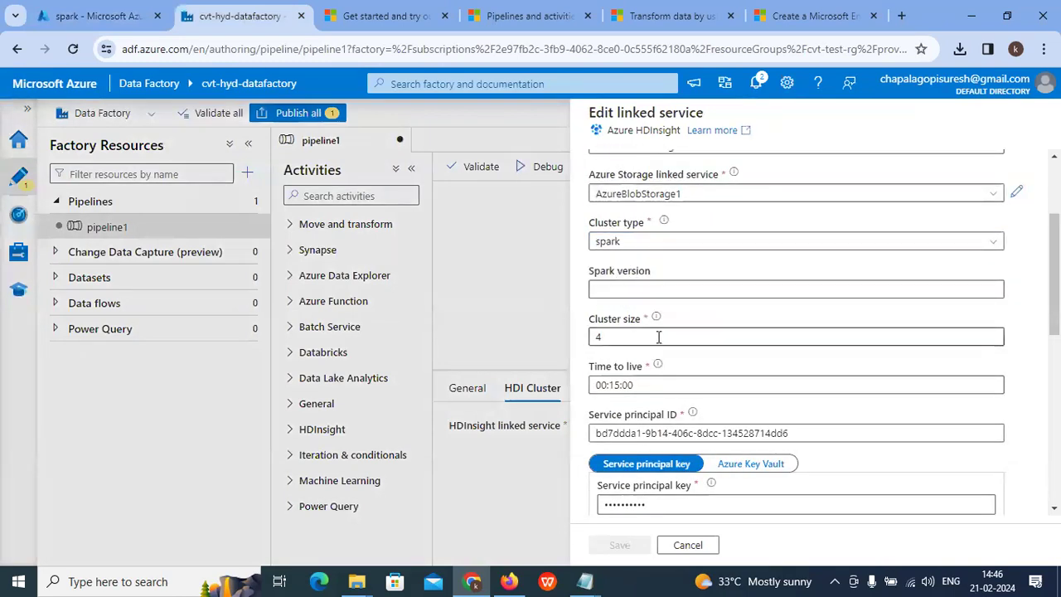
scroll(663, 351, "down", 1)
scroll(663, 351, "down", 2)
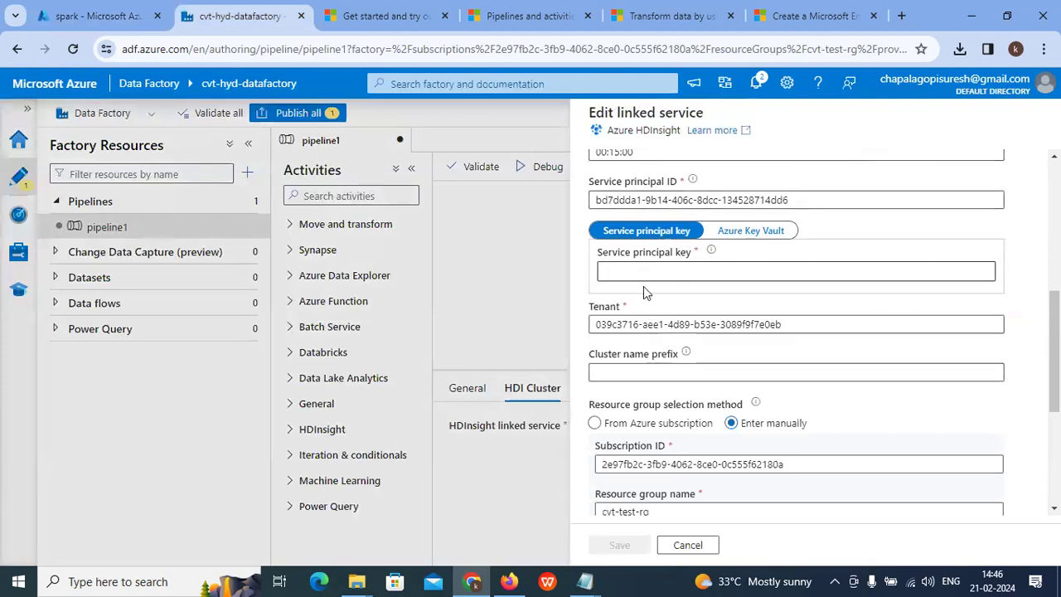
scroll(682, 340, "down", 1)
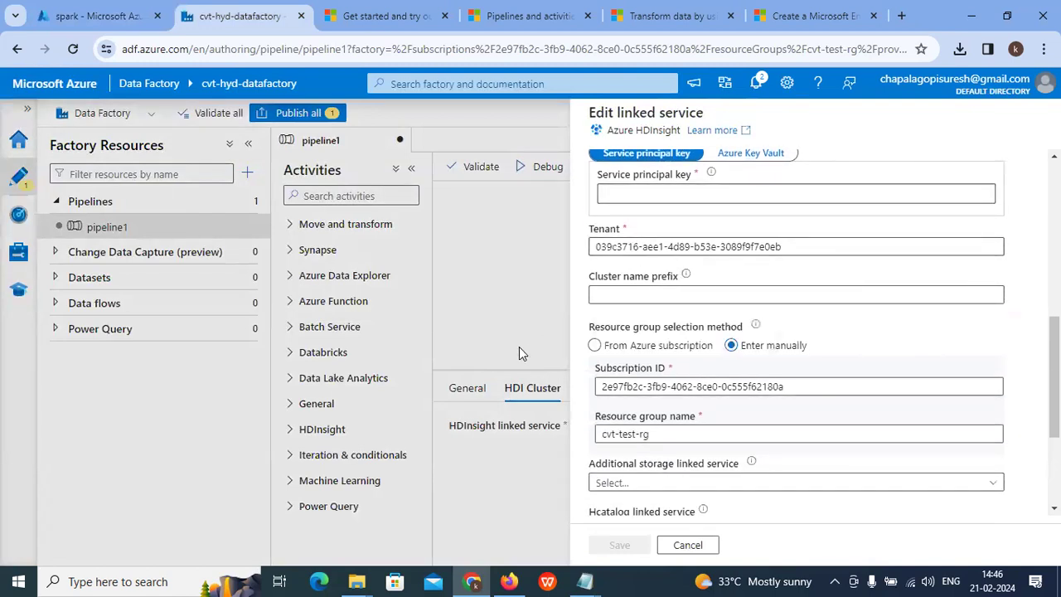
scroll(747, 397, "down", 1)
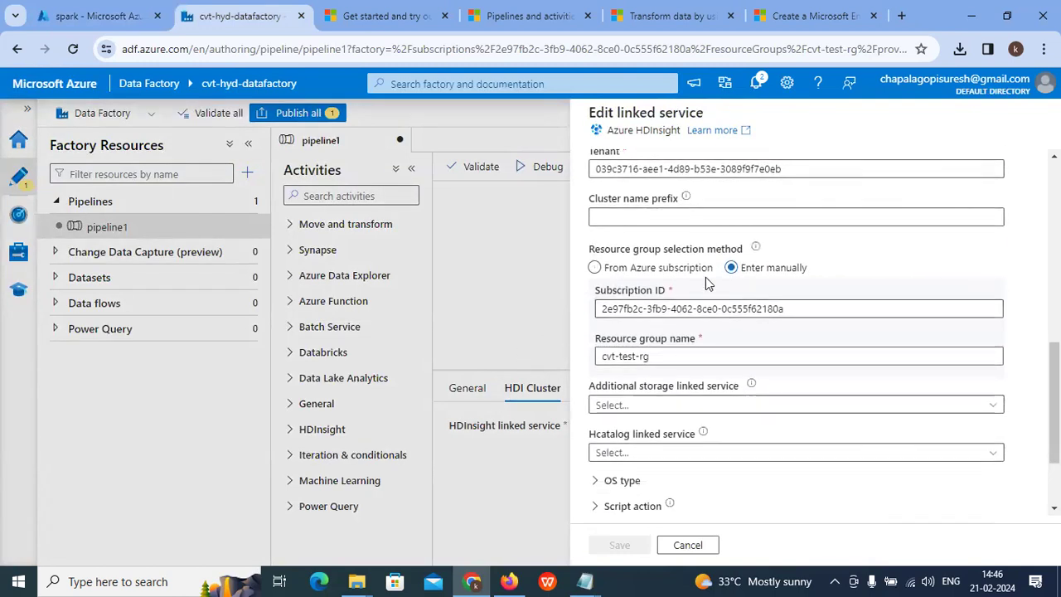
scroll(758, 282, "down", 1)
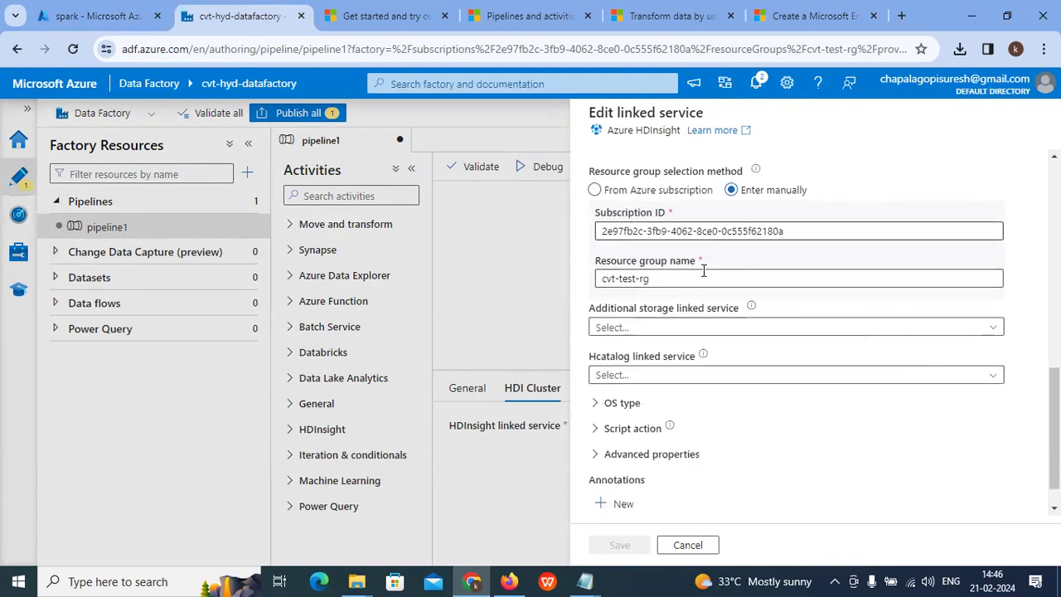
scroll(614, 285, "down", 1)
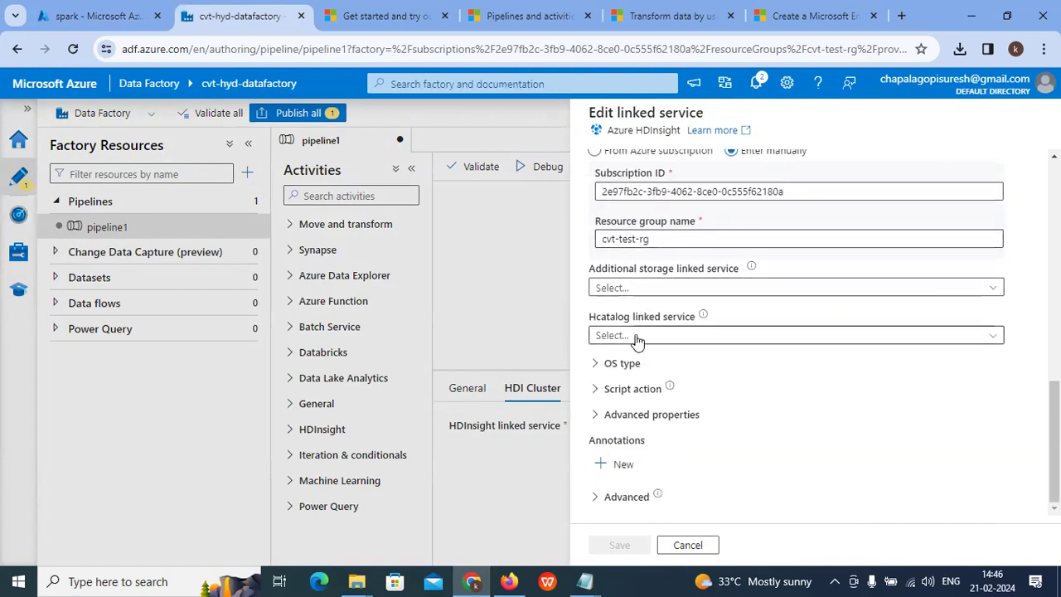
Step: Expand the OS type settings and enter the cluster password, reviewing the form fields
left_click(603, 369)
scroll(706, 396, "down", 3)
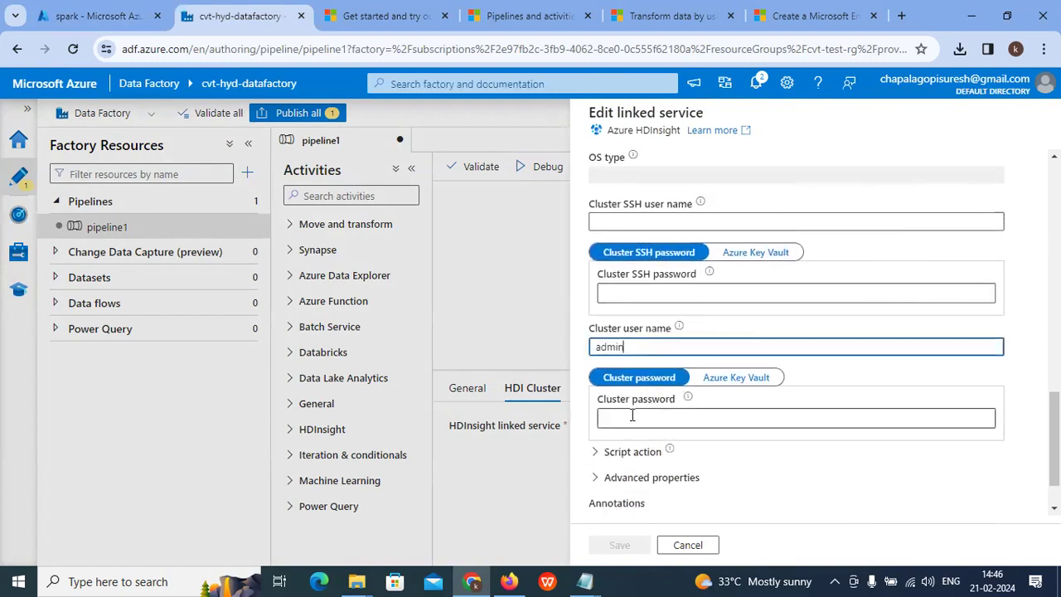
scroll(643, 419, "down", 2)
left_click(651, 355)
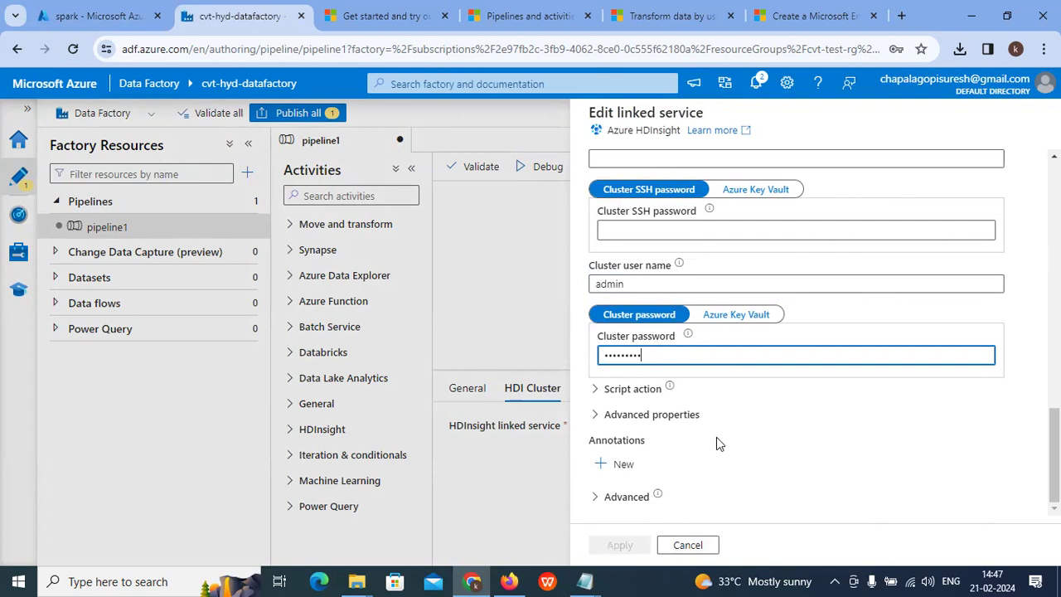
scroll(660, 445, "up", 5)
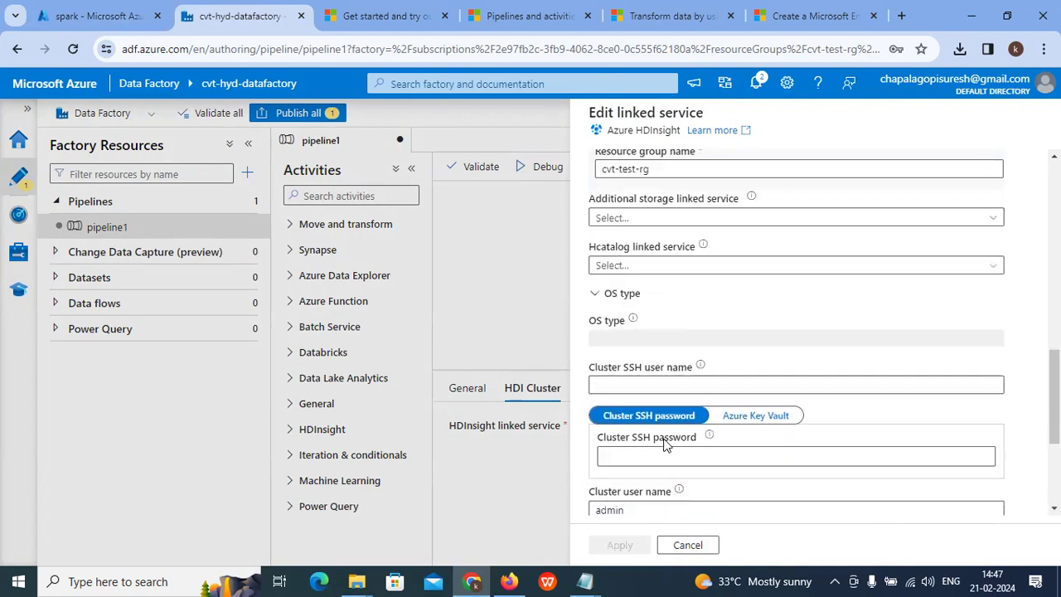
scroll(663, 446, "down", 3)
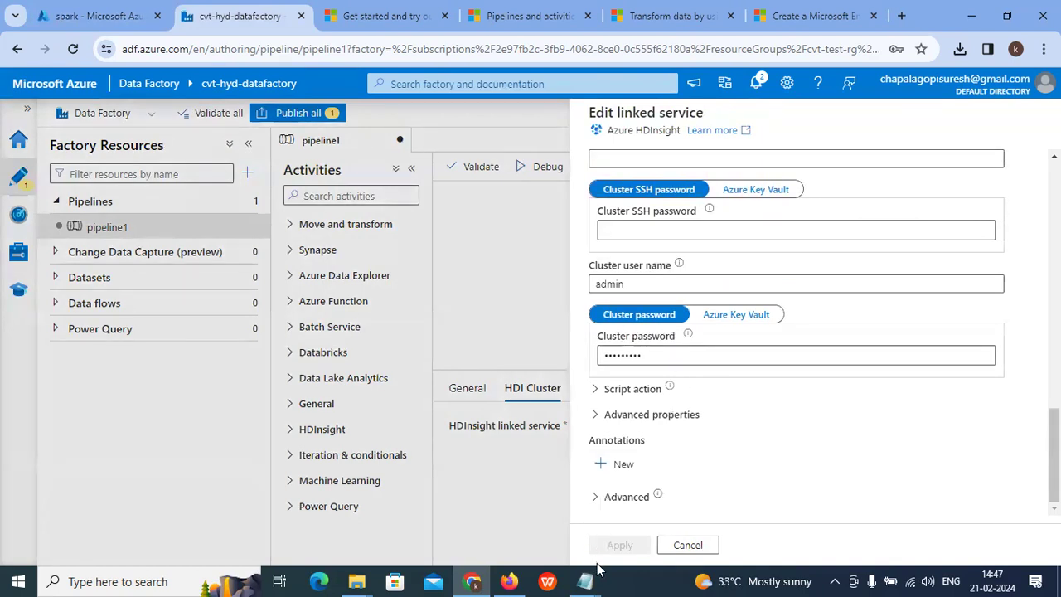
scroll(676, 408, "up", 4)
scroll(678, 406, "down", 2)
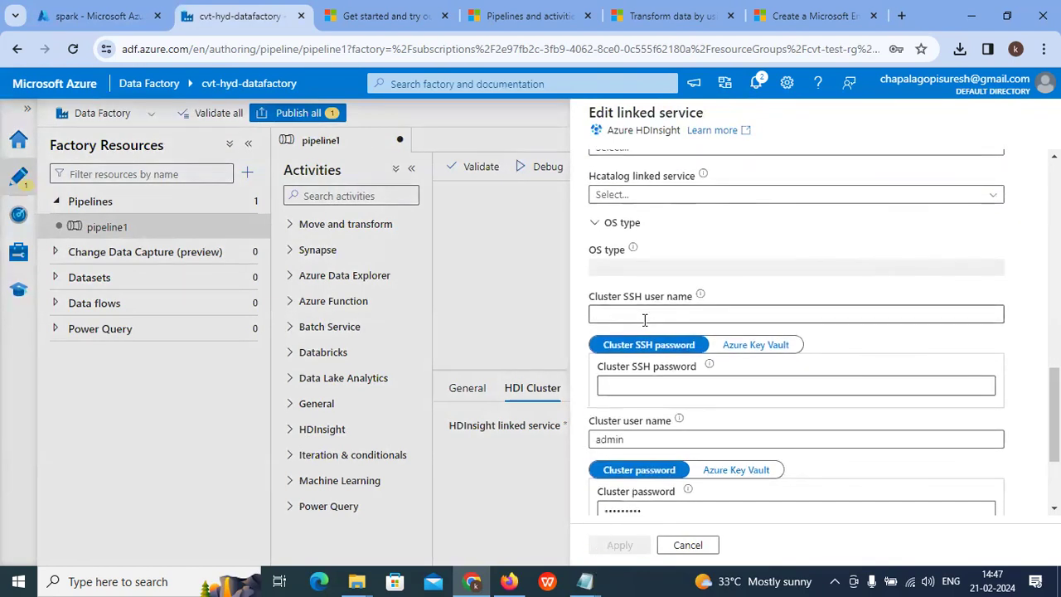
left_click(642, 436)
scroll(643, 348, "up", 1)
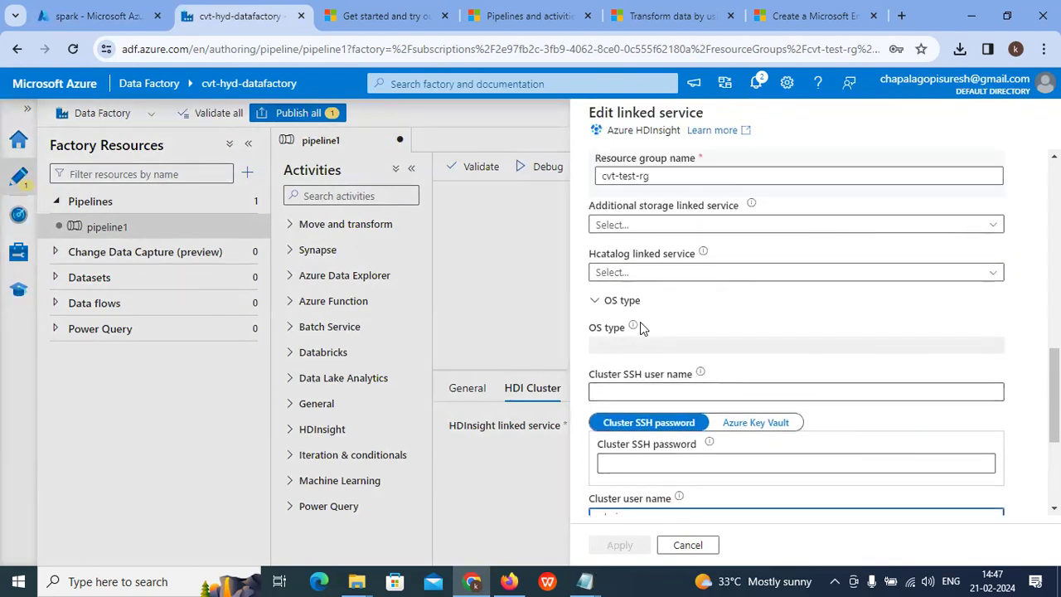
scroll(660, 288, "up", 5)
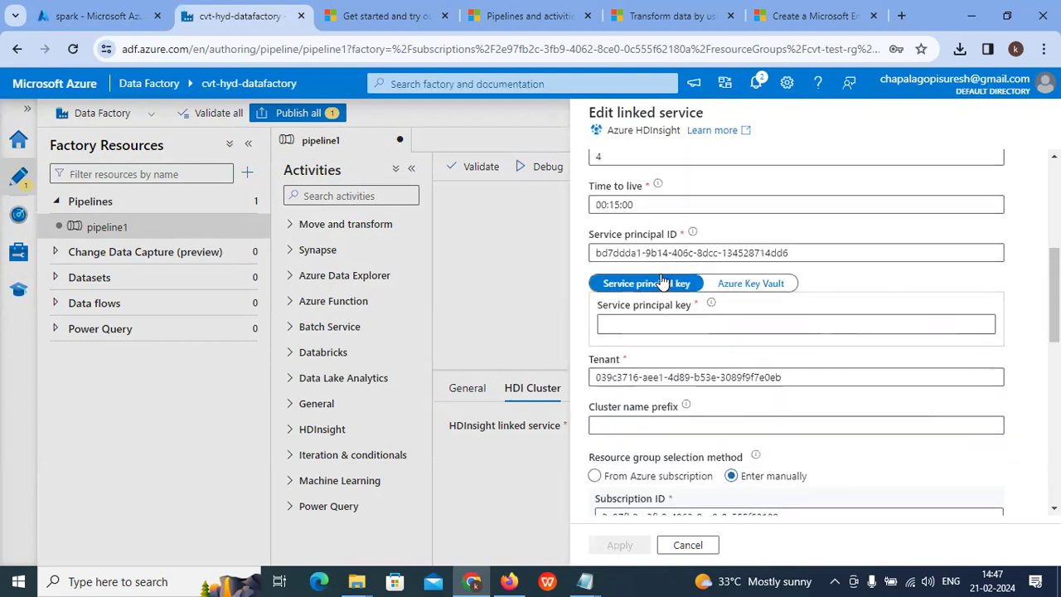
scroll(649, 427, "up", 3)
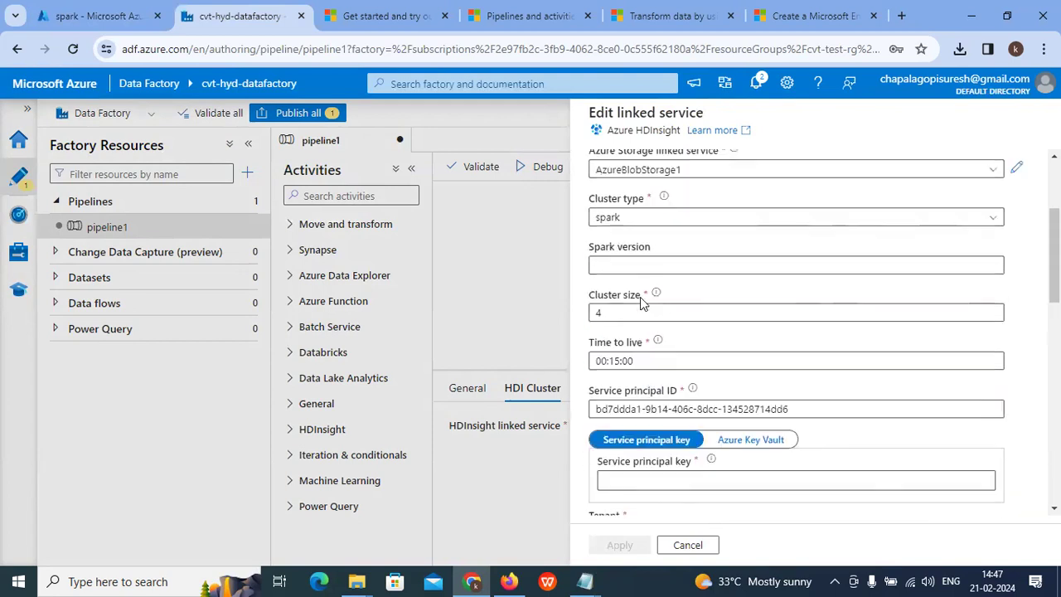
scroll(651, 341, "up", 1)
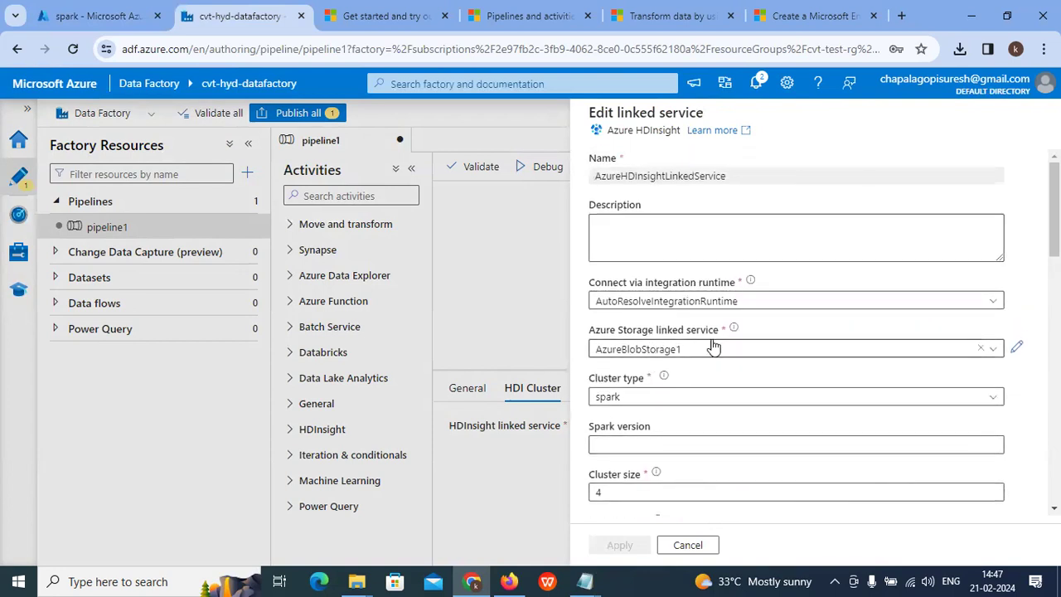
scroll(764, 335, "down", 9)
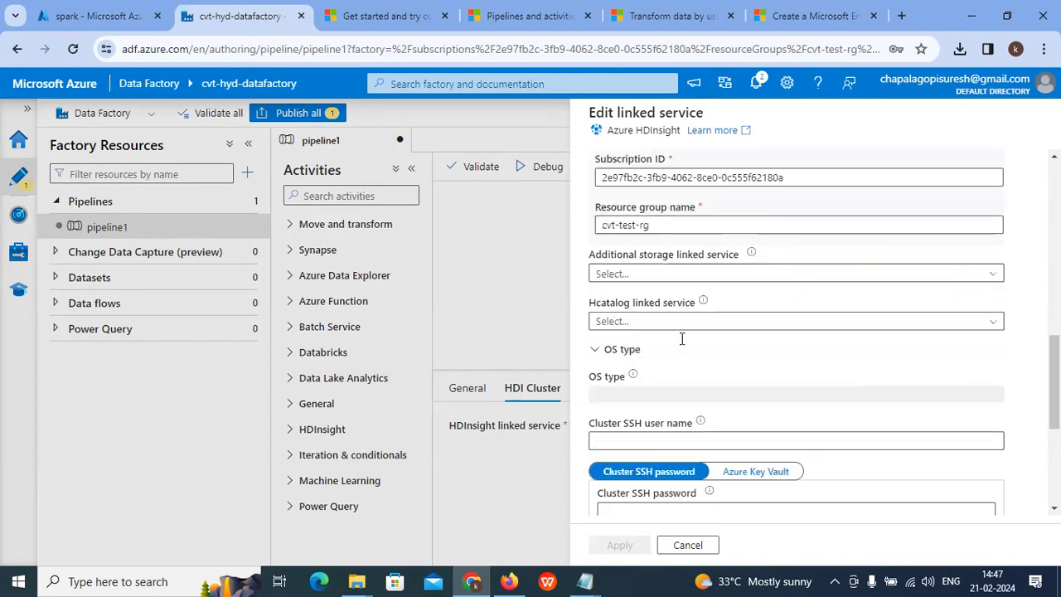
scroll(679, 362, "down", 2)
Step: Back out of closing the editor so the unsaved changes are kept
left_click(689, 546)
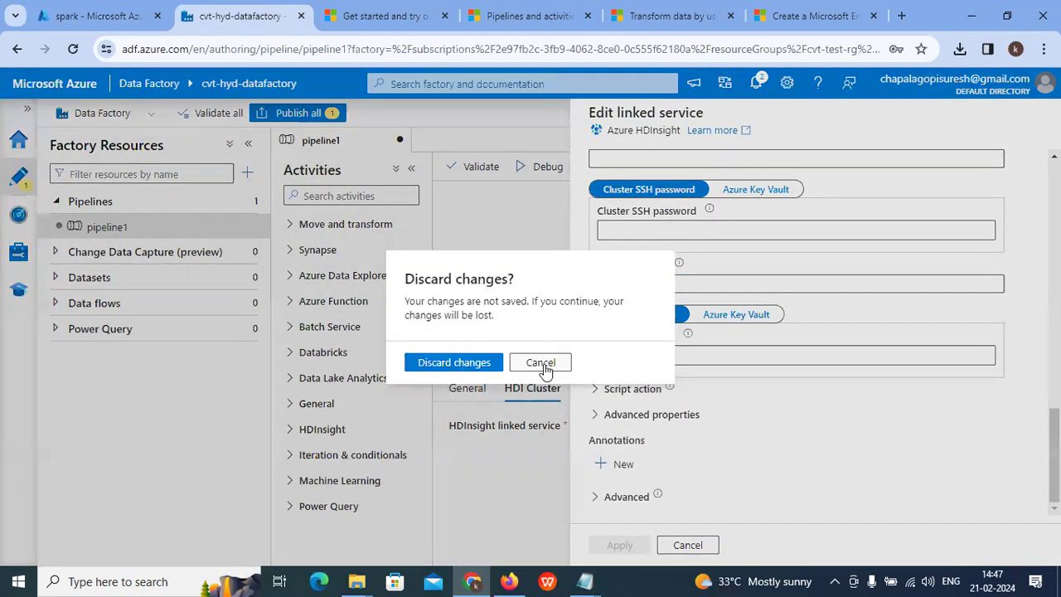
left_click(540, 363)
left_click(643, 355)
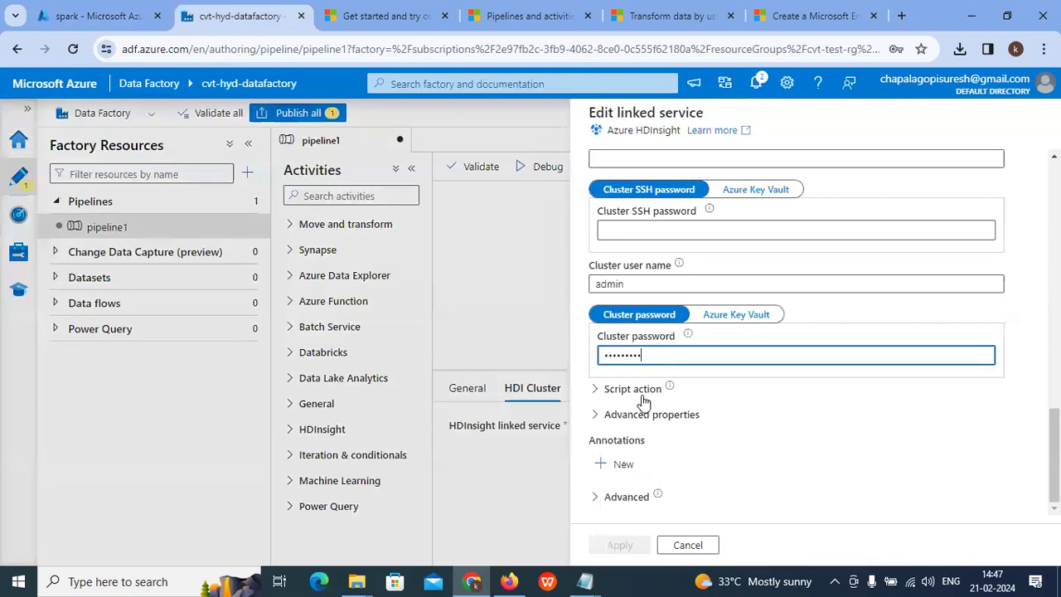
left_click(604, 403)
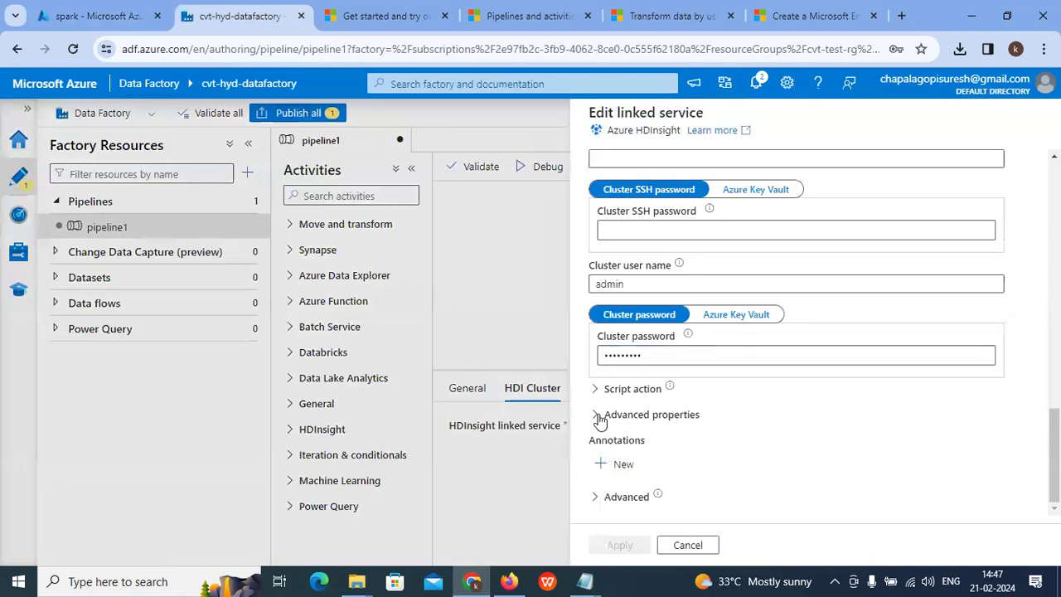
Step: Expand the advanced properties and inspect the service principal key and ID fields
left_click(600, 414)
scroll(694, 421, "down", 2)
scroll(693, 422, "up", 2)
scroll(694, 421, "down", 5)
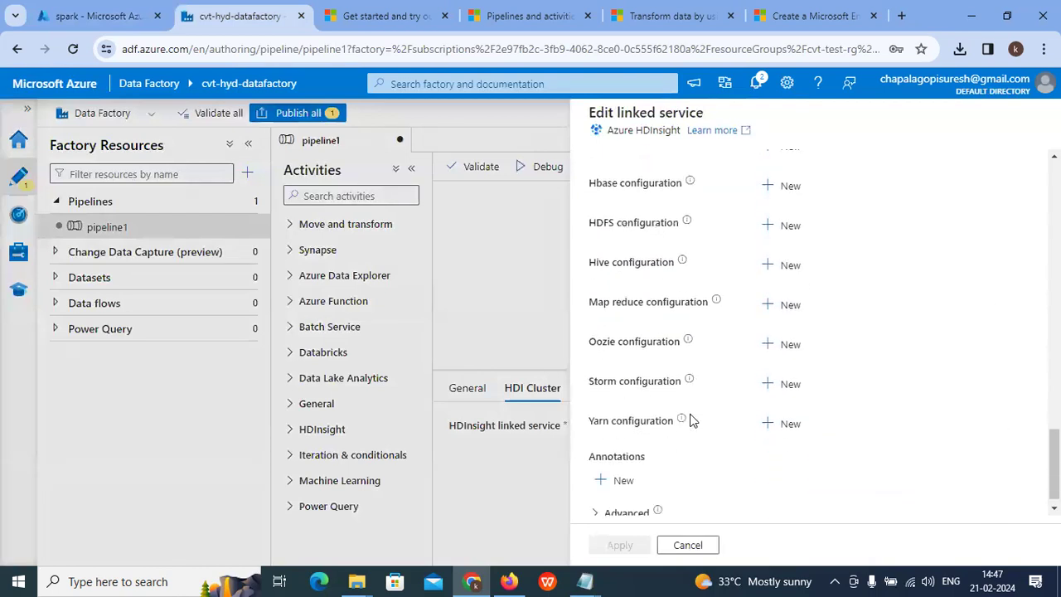
scroll(692, 421, "down", 1)
scroll(705, 299, "up", 10)
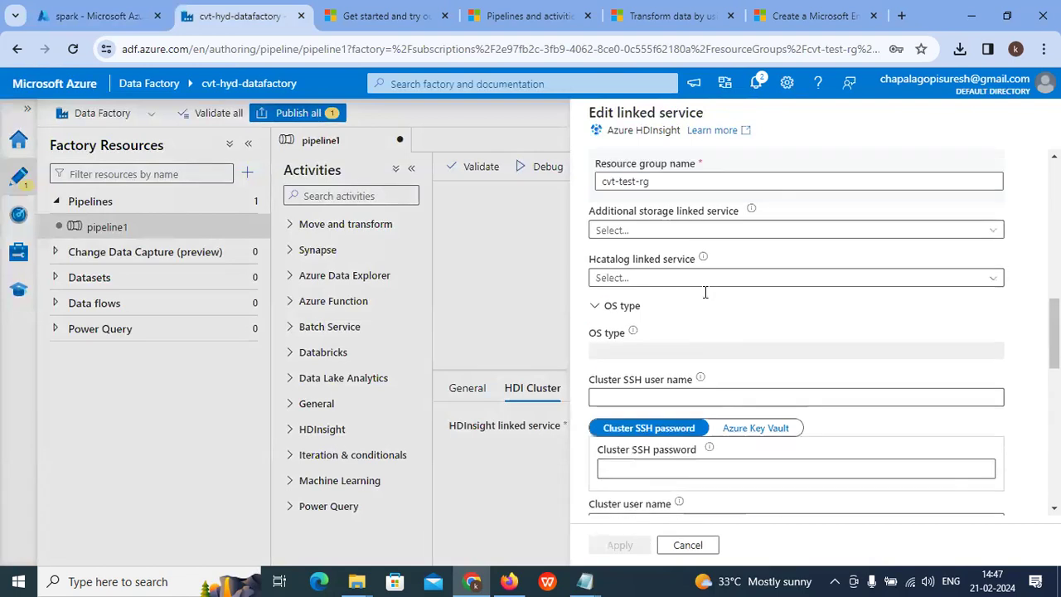
scroll(705, 296, "up", 5)
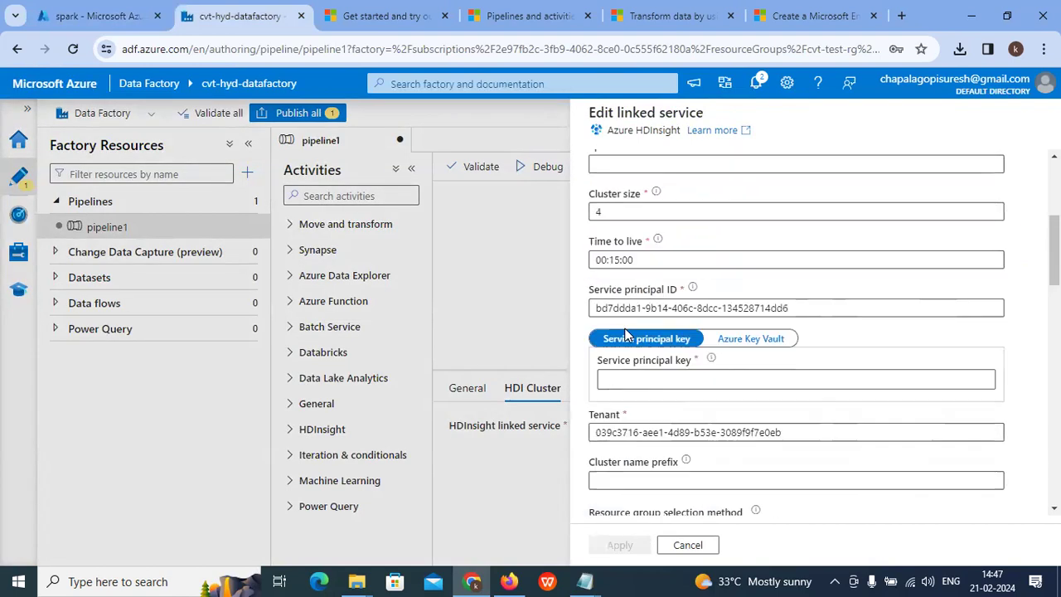
left_click(651, 408)
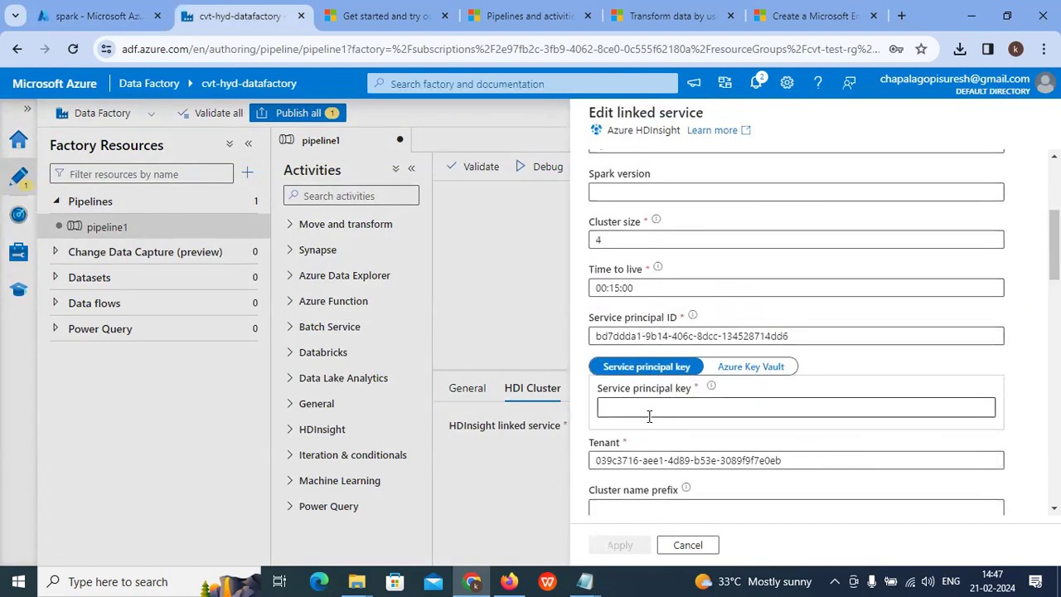
left_click(594, 333)
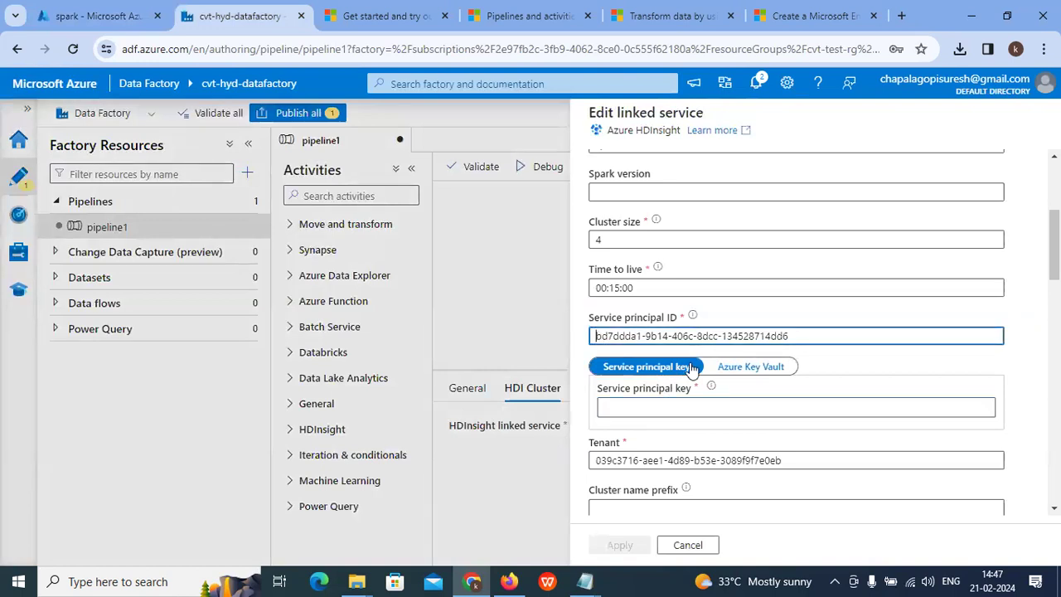
Step: Search 'app re' in the Azure portal to reach the App registrations page
left_click(66, 10)
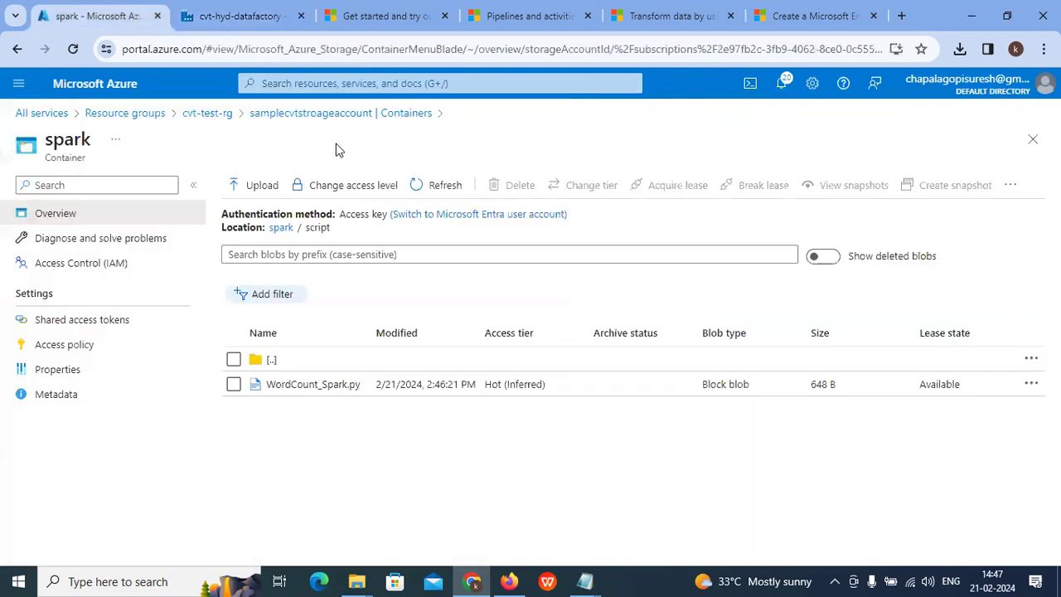
left_click(301, 80)
type("app")
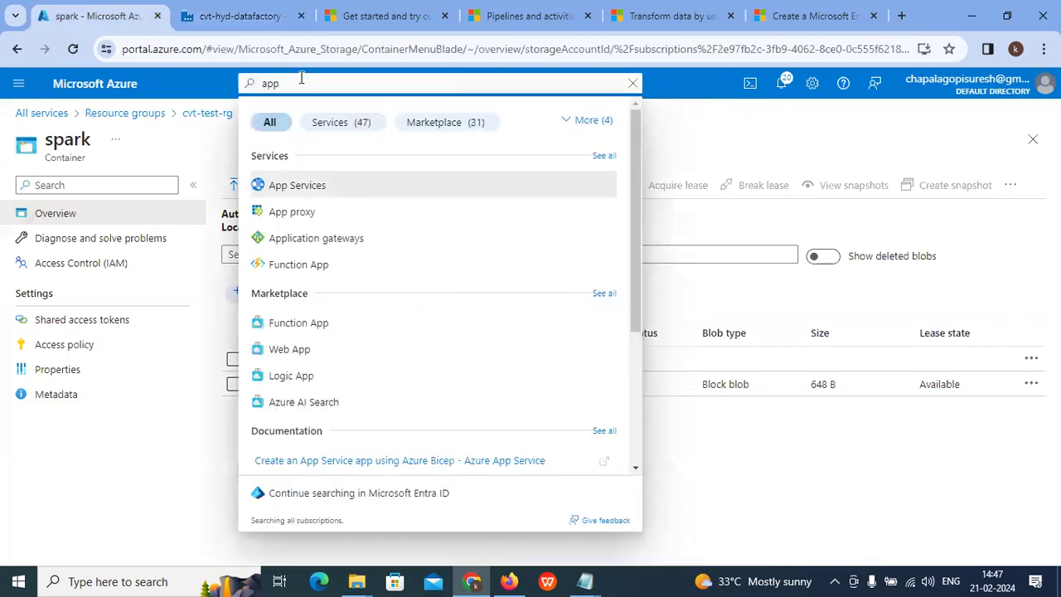
type(" re")
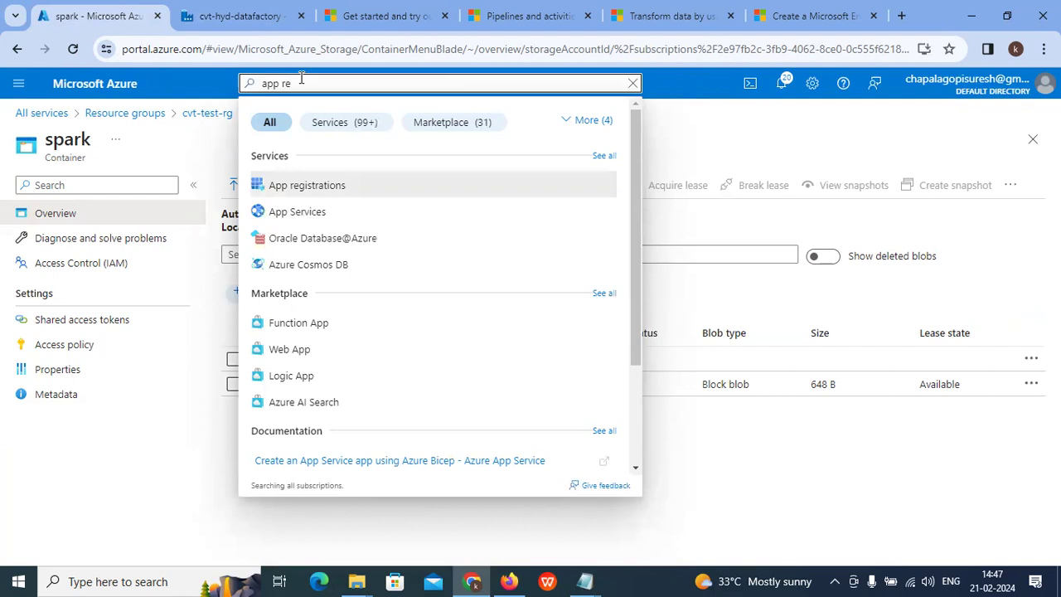
left_click(330, 188)
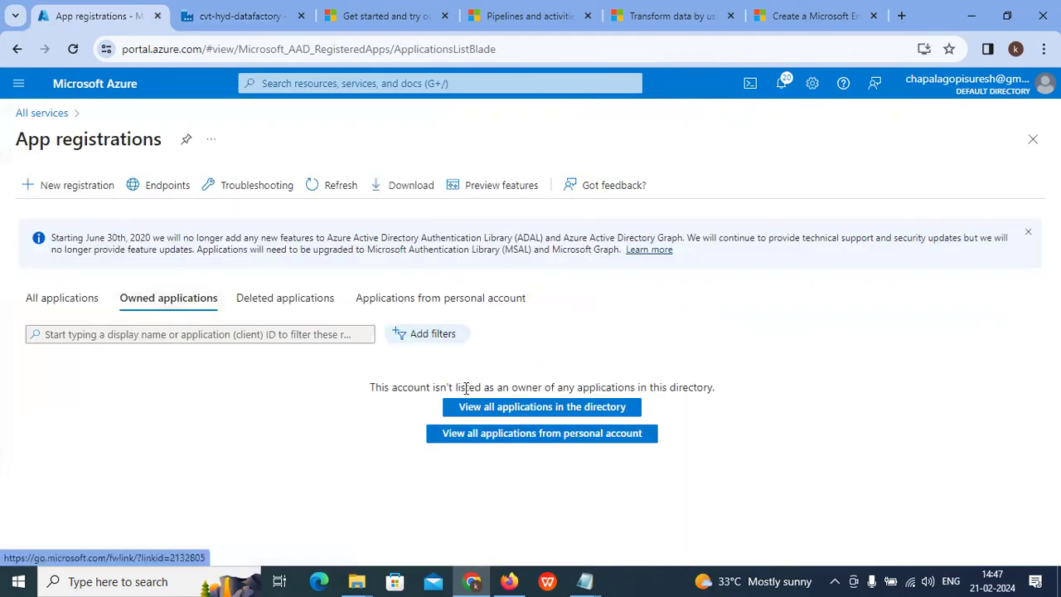
left_click(73, 185)
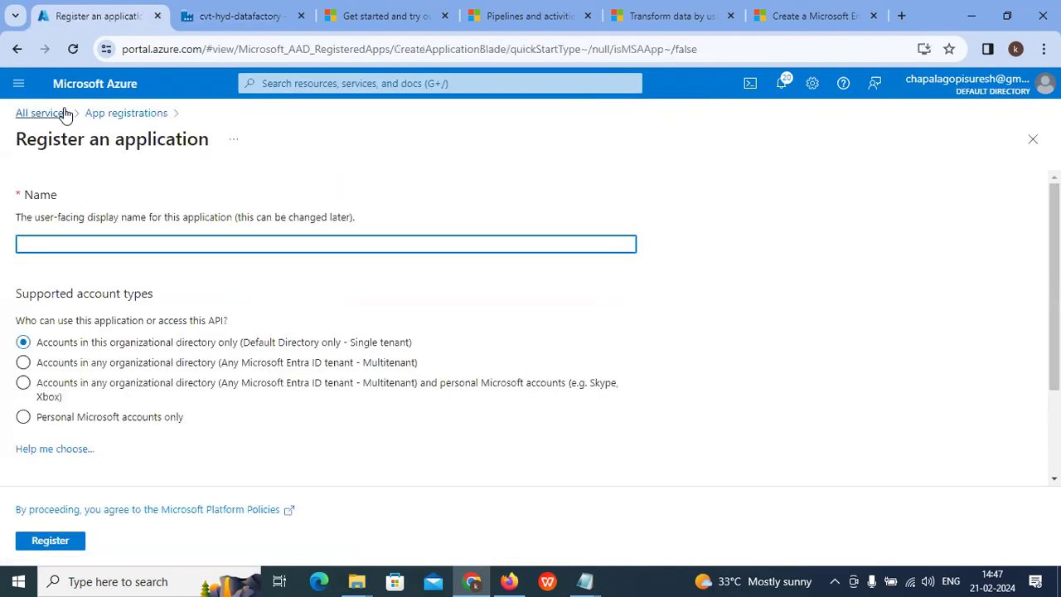
left_click(123, 120)
Step: Copy the example-app registration's identifier from All applications for the service principal key field
left_click(527, 437)
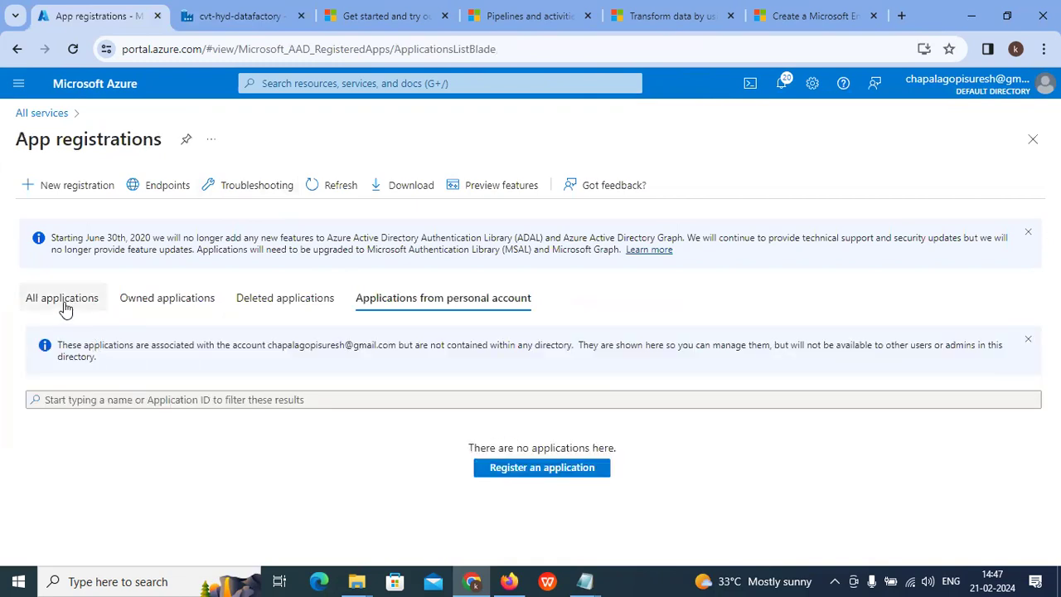
left_click(63, 303)
left_click(91, 419)
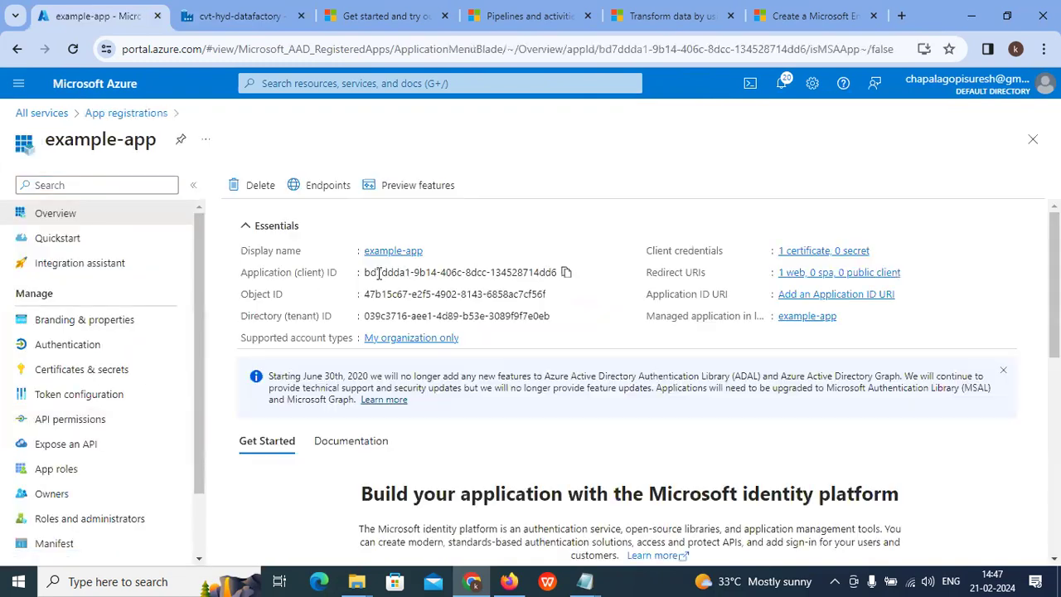
left_click(554, 294)
left_click(240, 16)
left_click(642, 406)
Step: Paste the service principal key and apply the HDInsight linked service settings
key("ctrl+v")
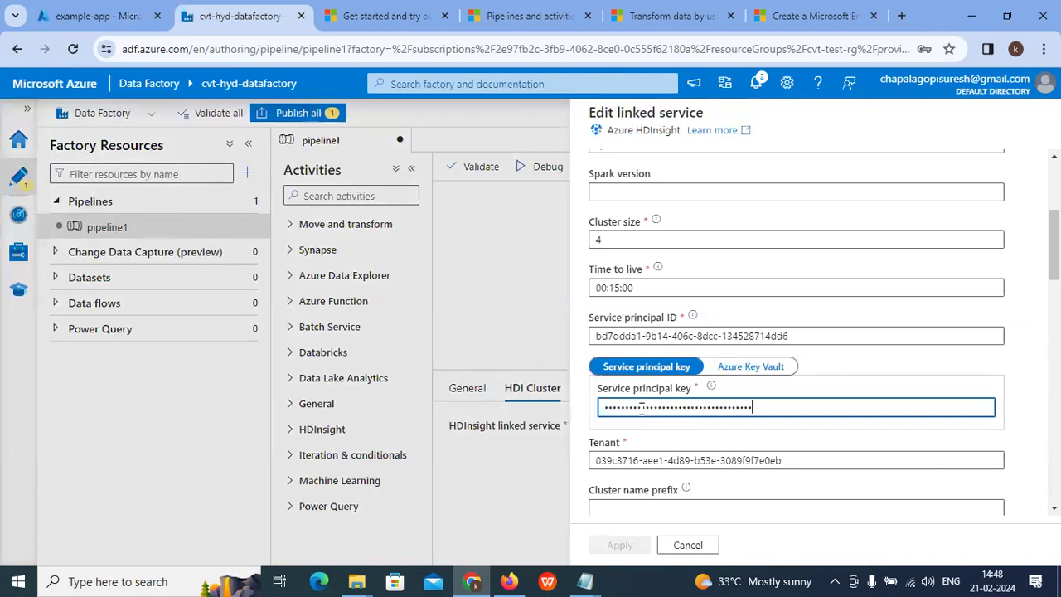
left_click(632, 544)
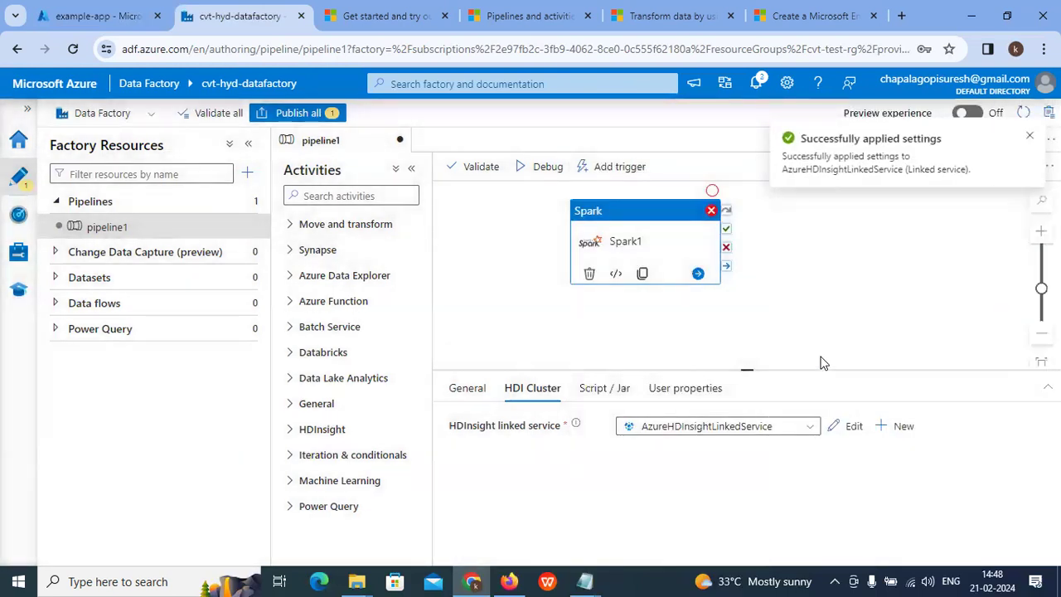
left_click(604, 388)
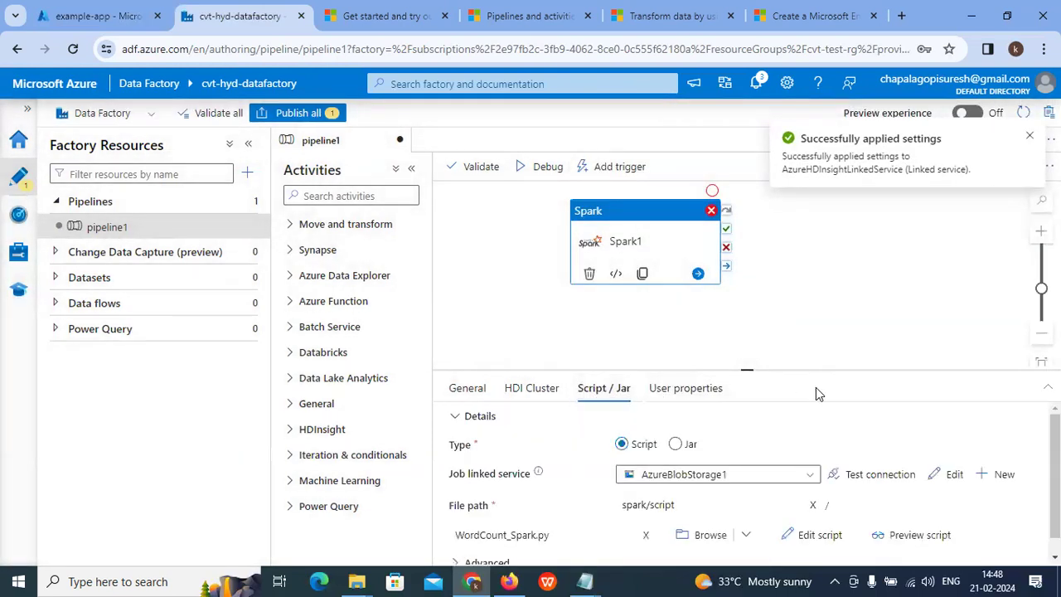
scroll(697, 491, "down", 1)
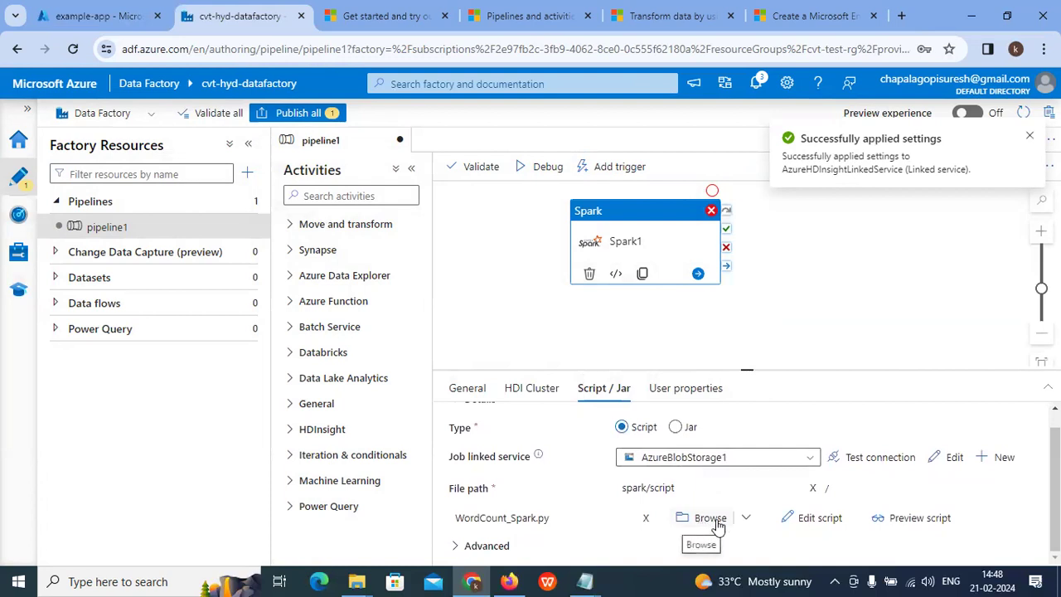
Step: Set Spark1's script file to spark/script/WordCount_Spark.py and recheck the HDI cluster
left_click(711, 518)
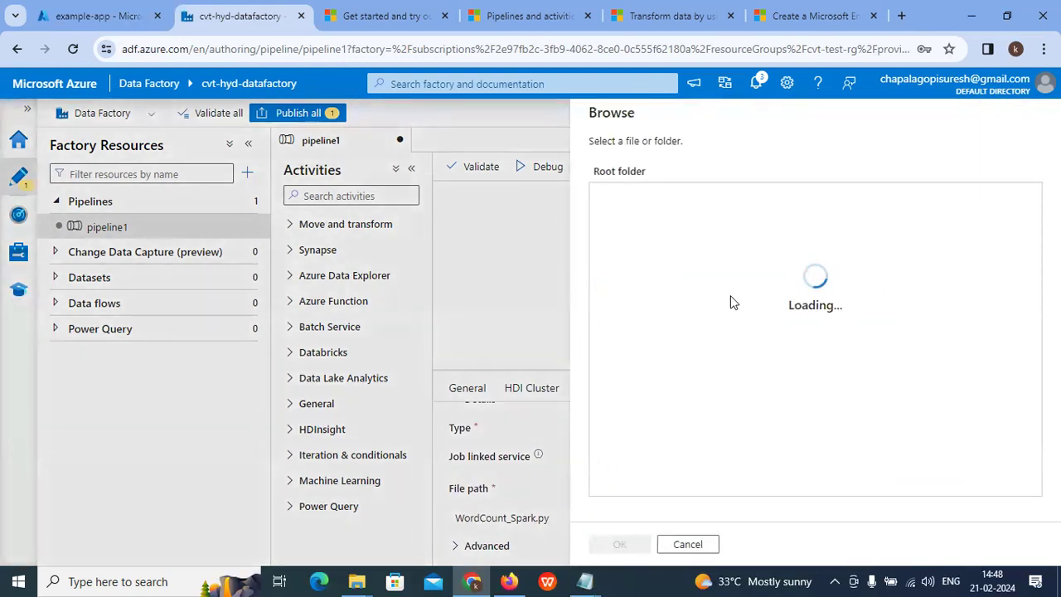
double_click(622, 194)
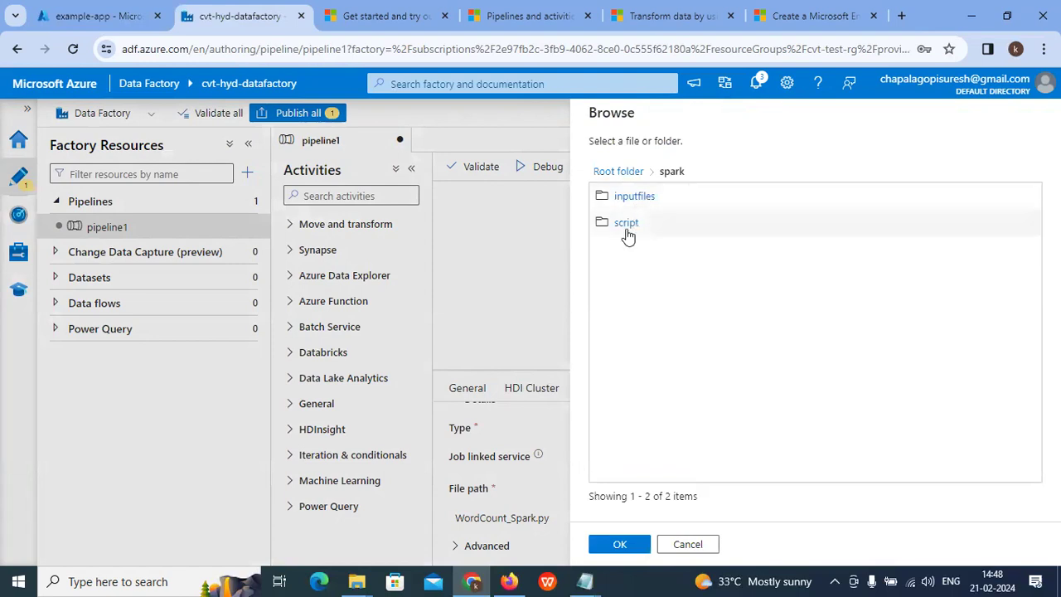
double_click(627, 235)
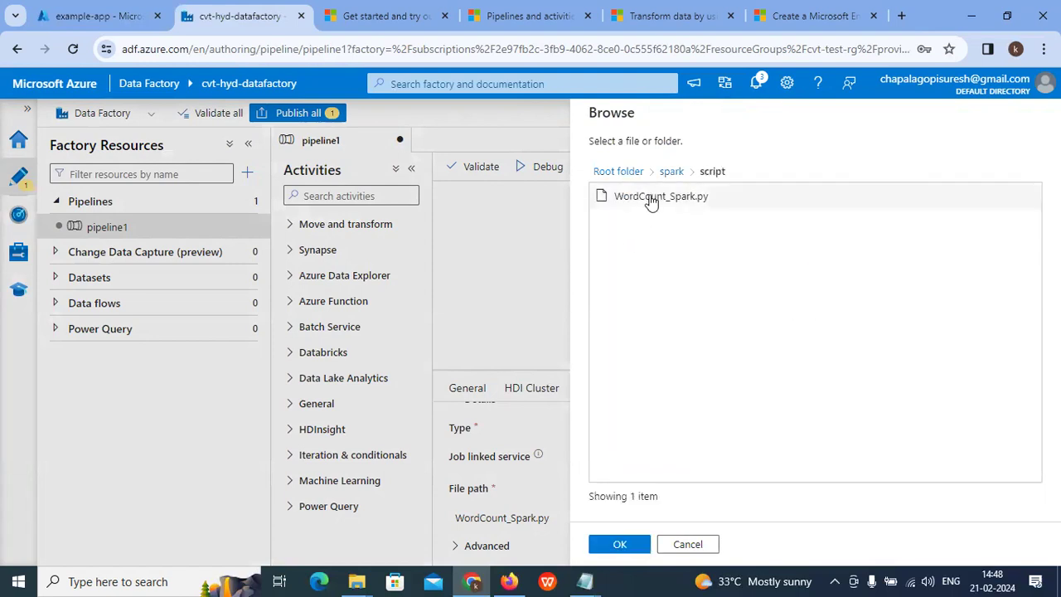
left_click(650, 202)
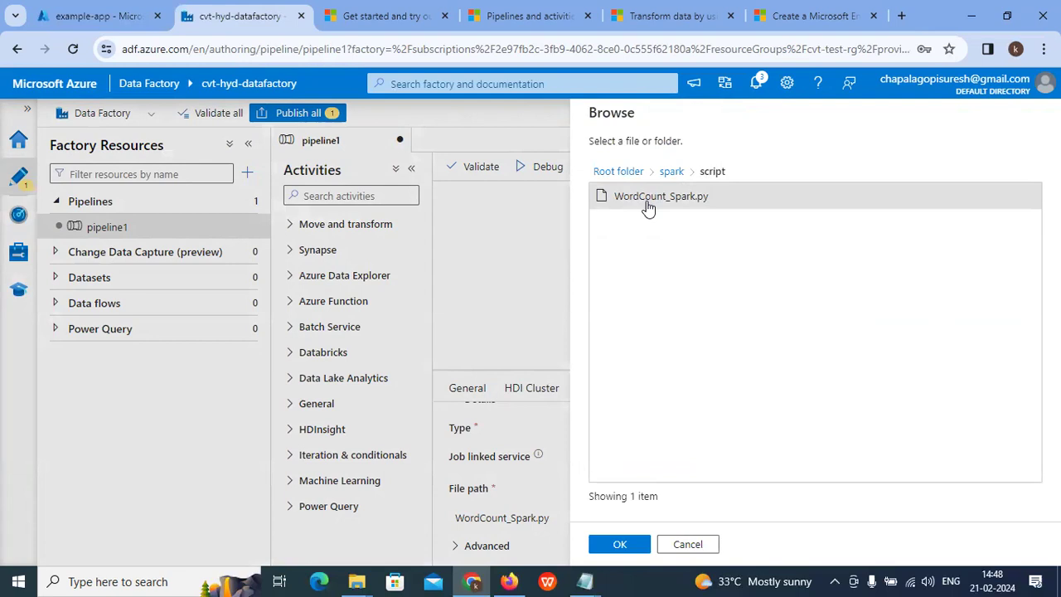
left_click(622, 544)
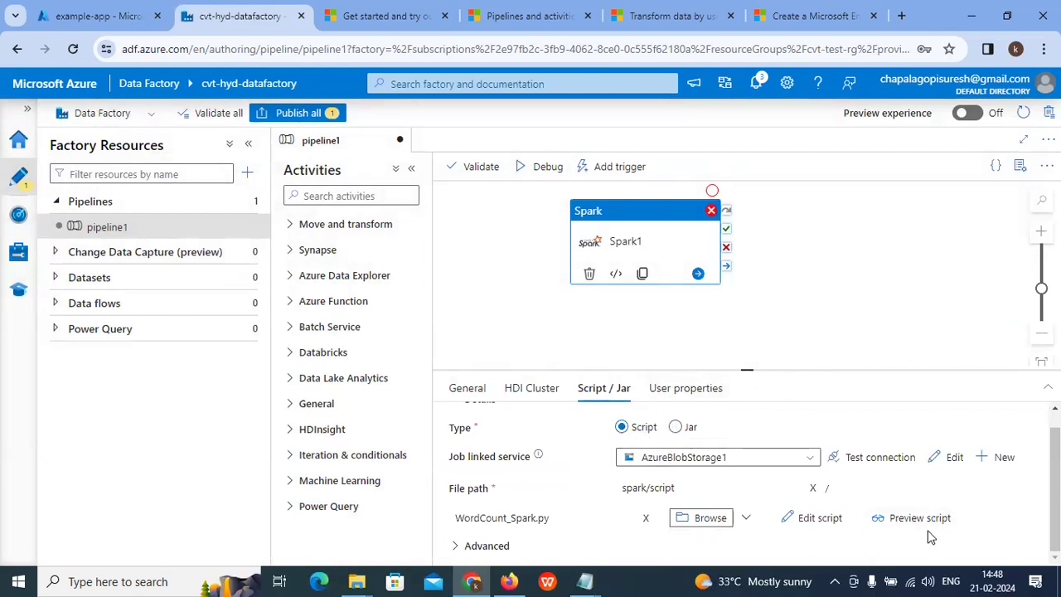
left_click(535, 388)
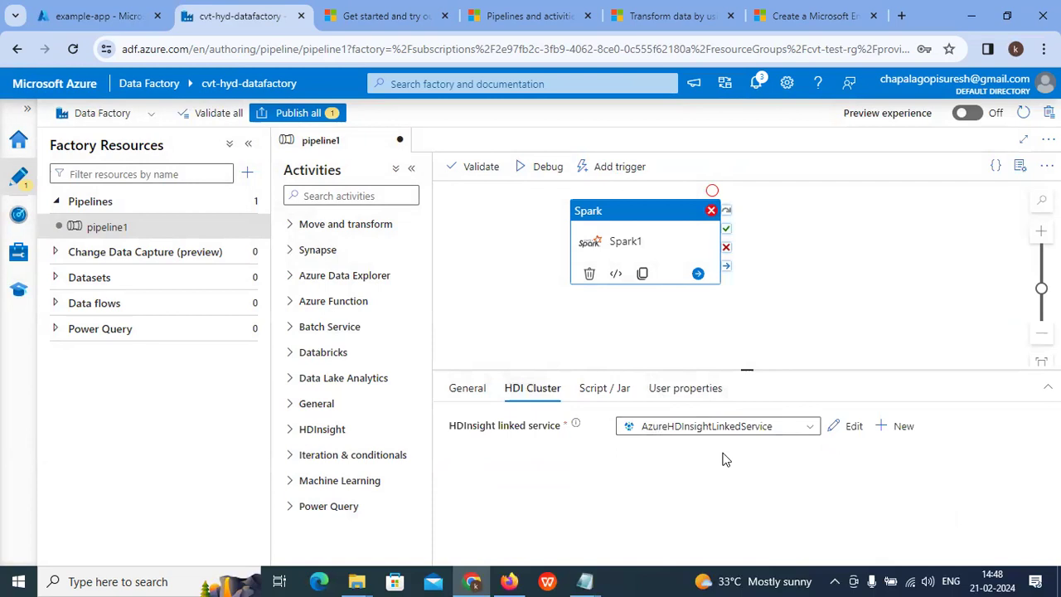
Step: Validate pipeline1 and publish all pending changes to the factory
left_click(477, 166)
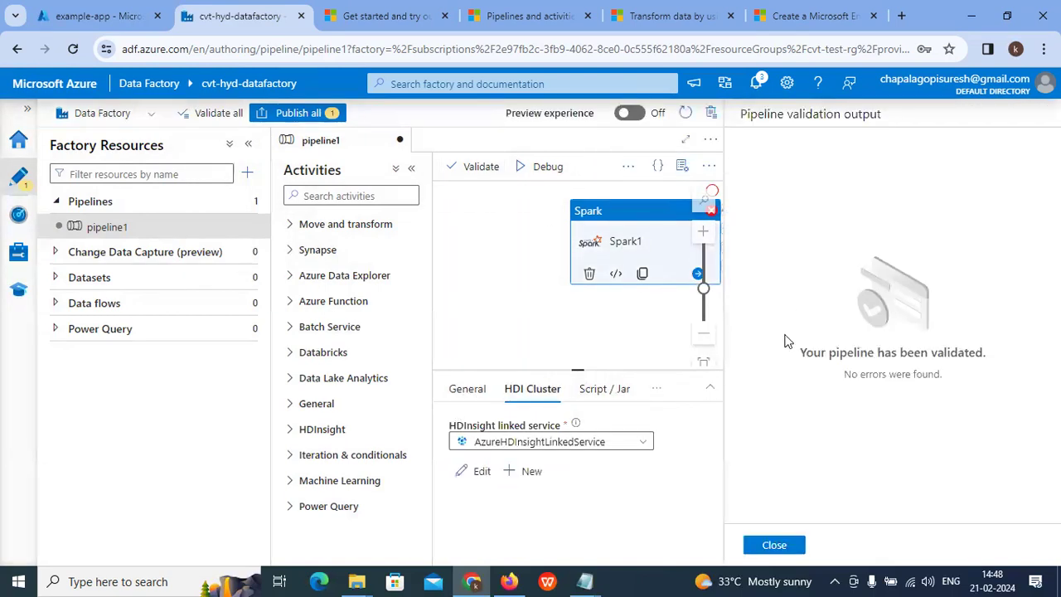
left_click(788, 546)
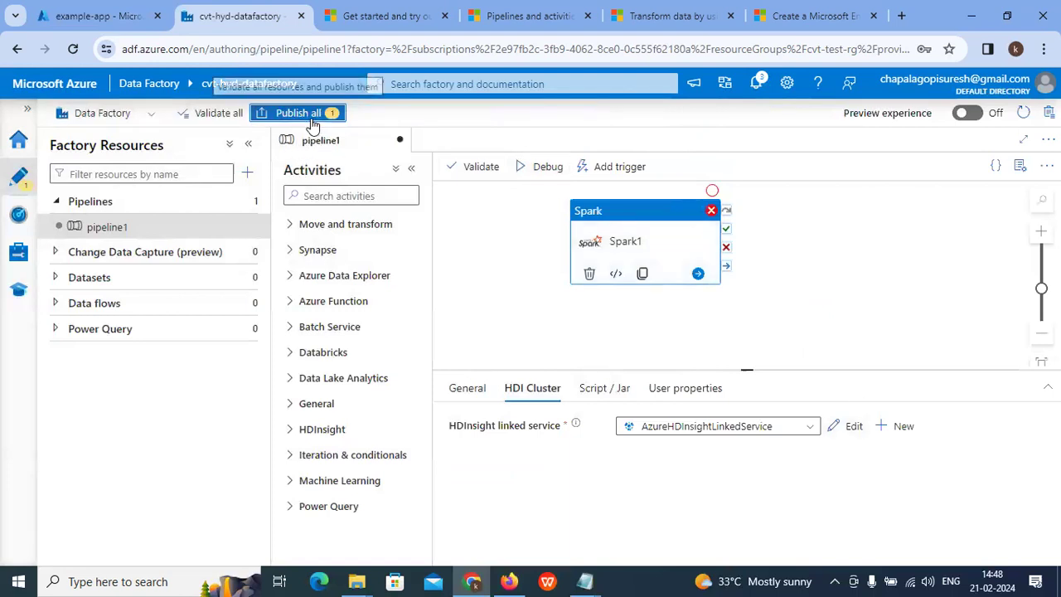
left_click(304, 113)
left_click(622, 544)
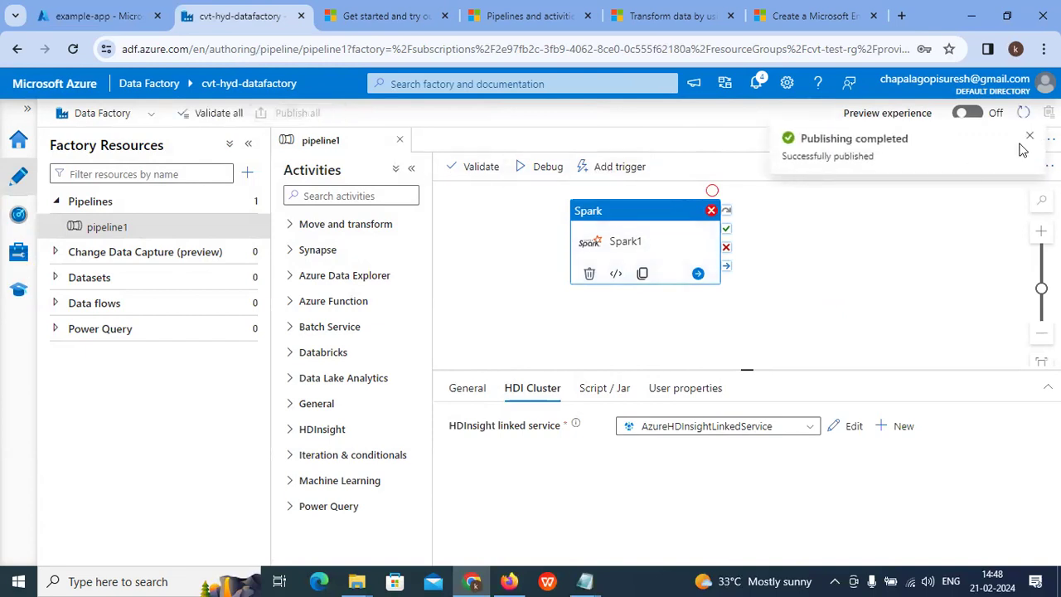
left_click(1028, 139)
Step: Trigger pipeline1 now and view its in-progress run in Monitor
left_click(616, 166)
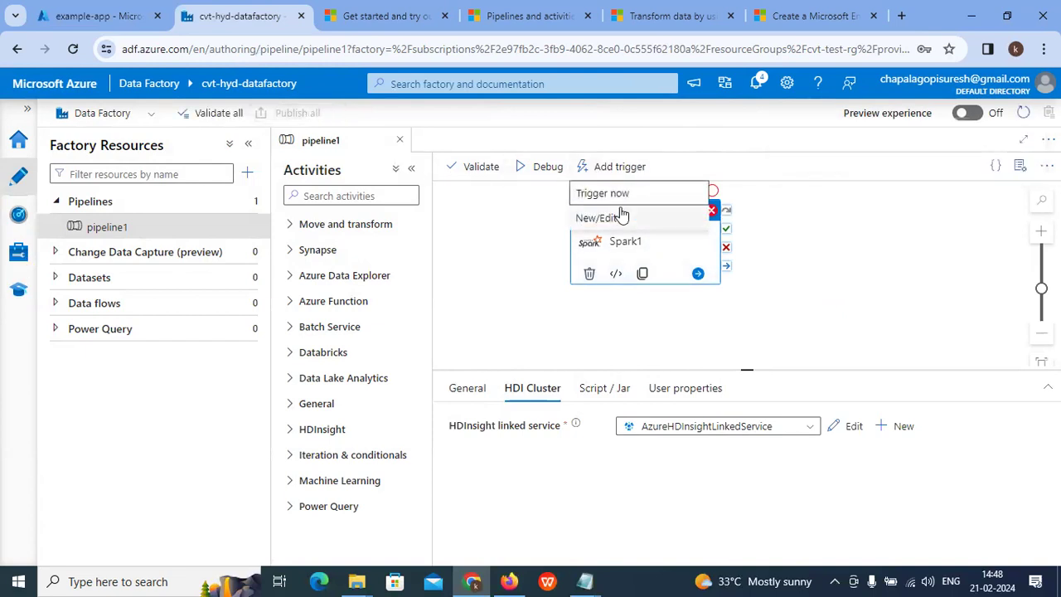
left_click(618, 190)
left_click(628, 545)
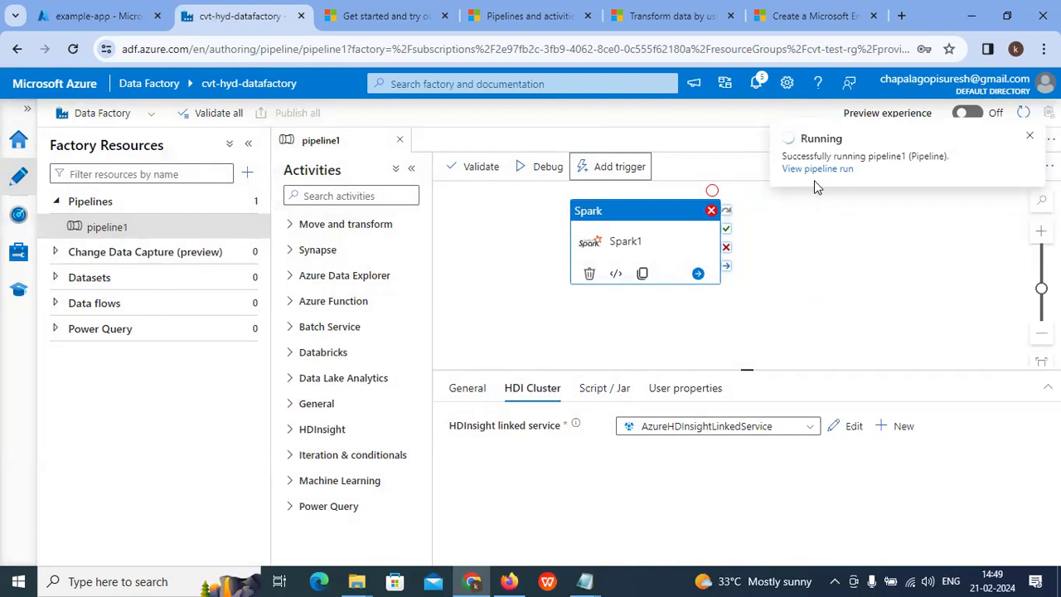
left_click(31, 225)
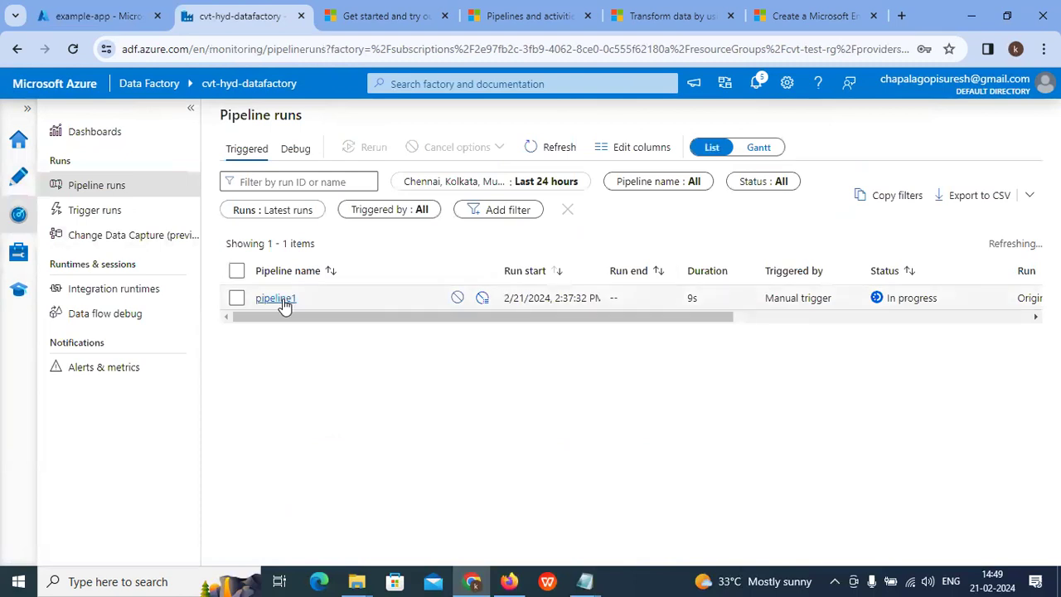
Step: Open pipeline1's activity runs and look through Spark1's failure details
left_click(276, 299)
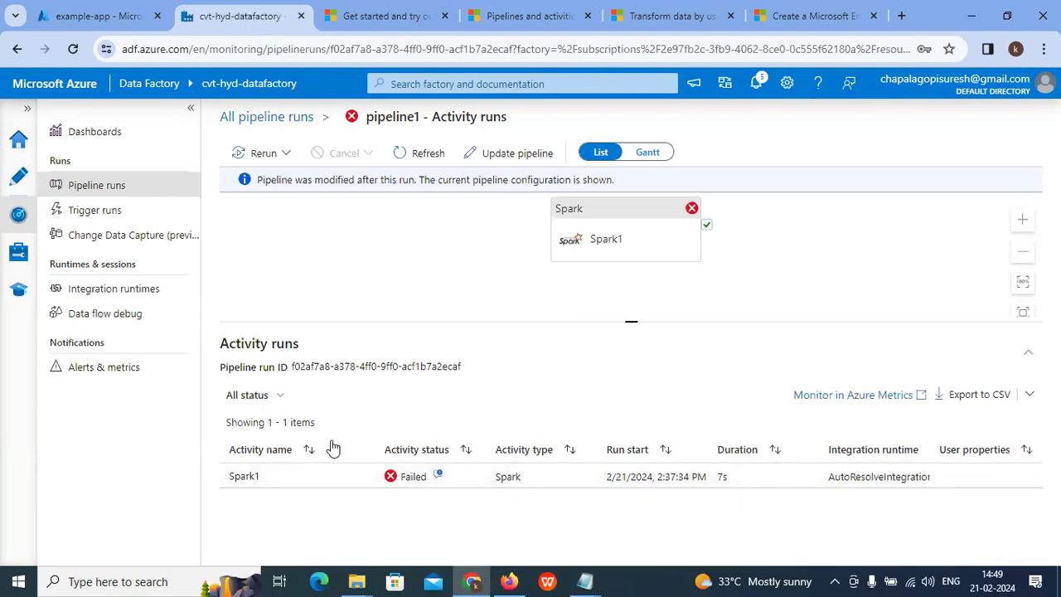
left_click_drag(609, 218, 527, 259)
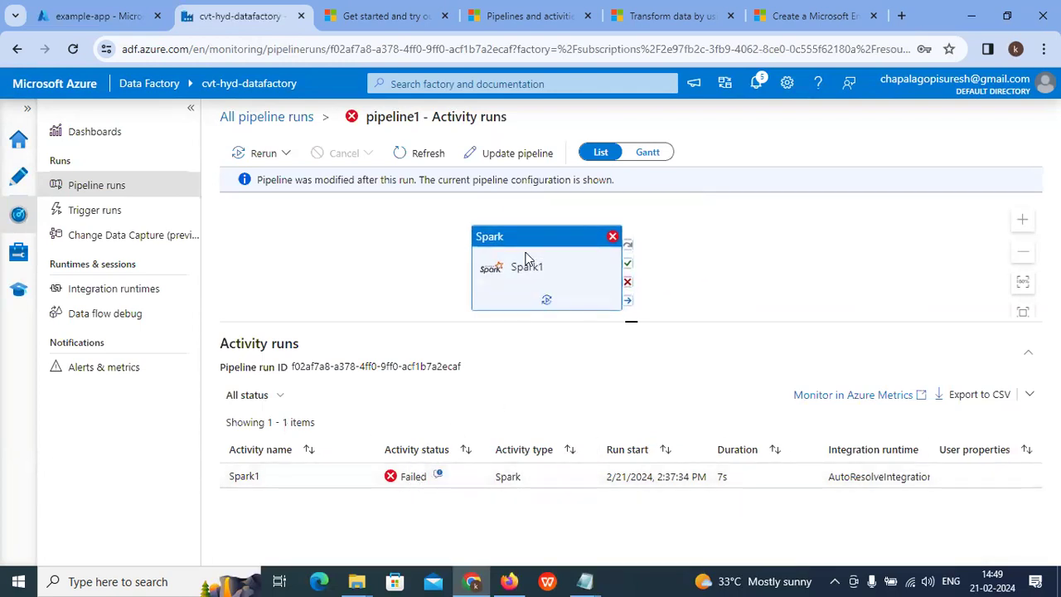
left_click(438, 476)
scroll(430, 357, "down", 1)
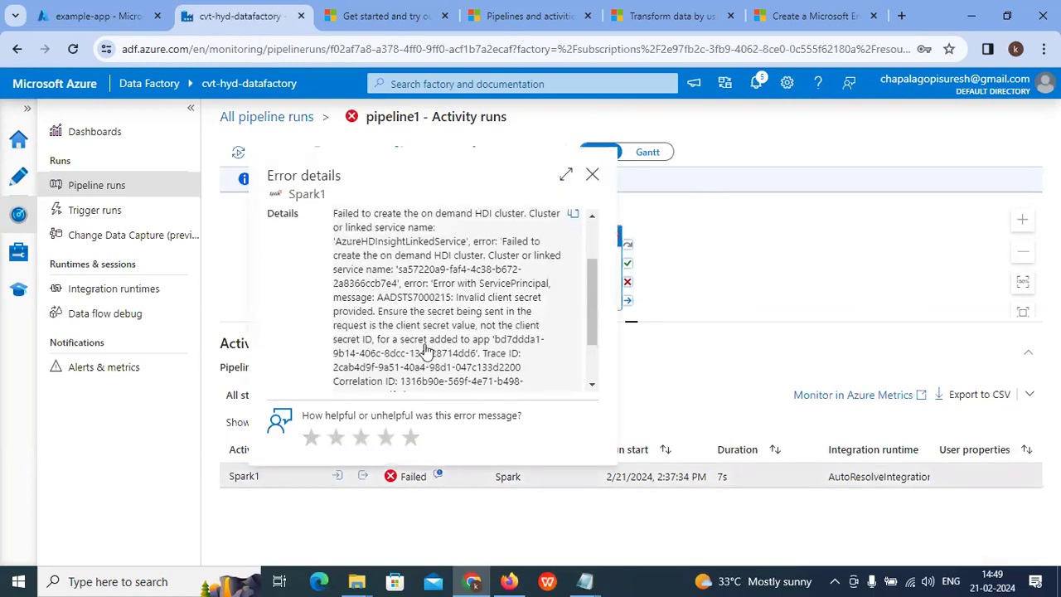
left_click_drag(379, 312, 467, 341)
left_click(468, 344)
scroll(468, 348, "down", 1)
left_click_drag(392, 272, 506, 300)
left_click(504, 305)
scroll(501, 315, "up", 1)
scroll(491, 335, "down", 1)
scroll(436, 318, "up", 1)
scroll(442, 322, "down", 1)
scroll(480, 299, "up", 1)
scroll(514, 263, "up", 1)
left_click(592, 174)
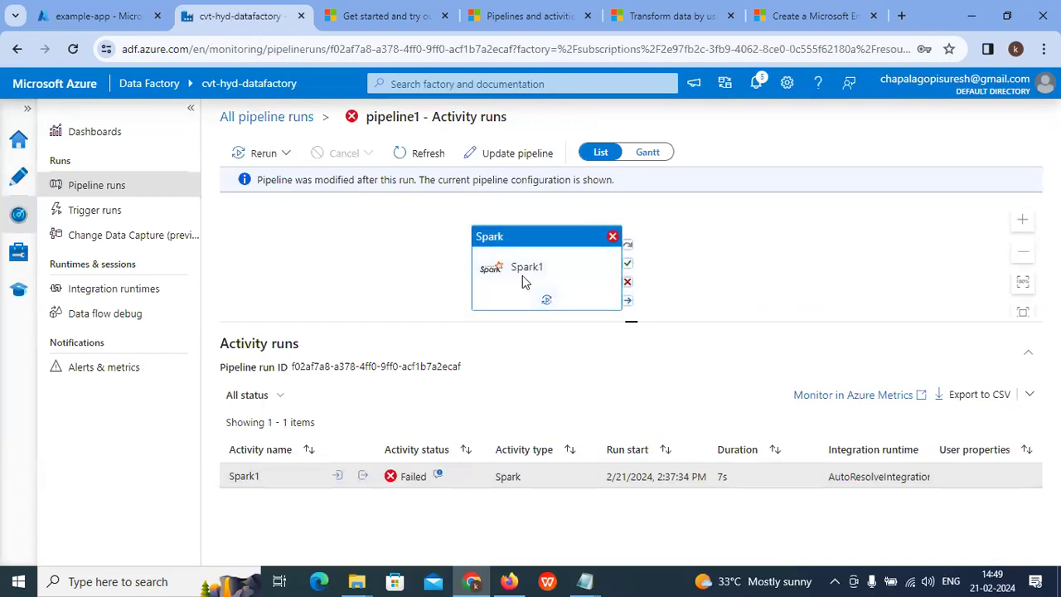
Step: Reopen Spark1's error details and select part of the app ID
left_click_drag(530, 252, 514, 243)
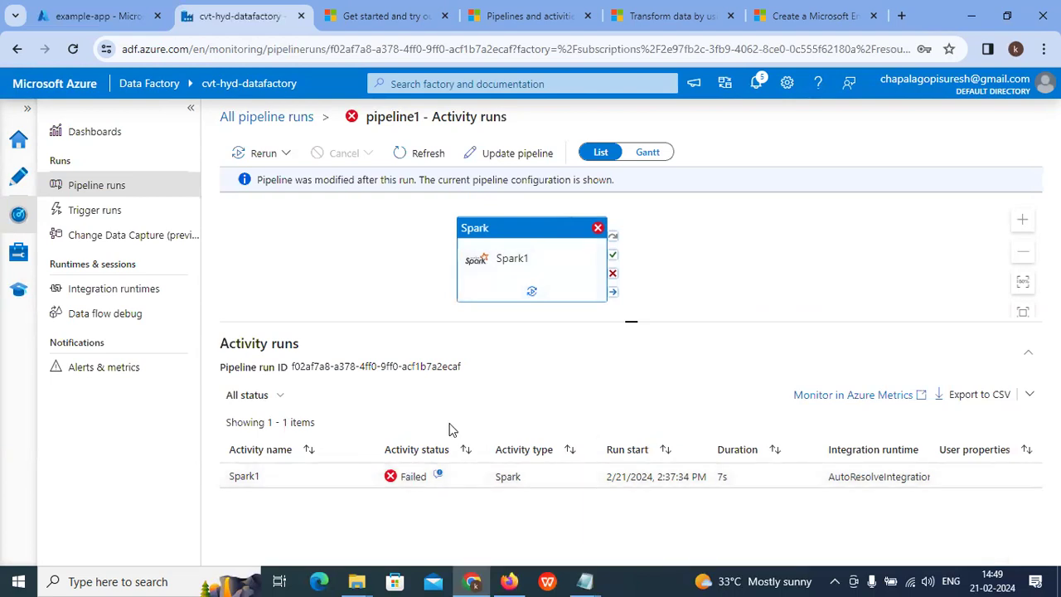
left_click(438, 475)
scroll(462, 331, "down", 5)
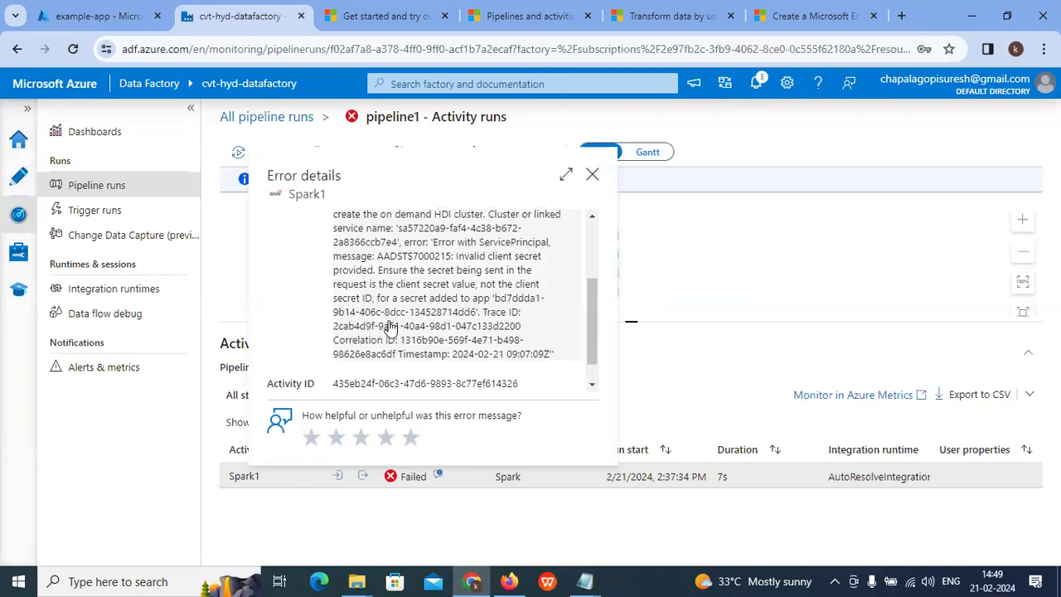
left_click_drag(402, 314, 427, 313)
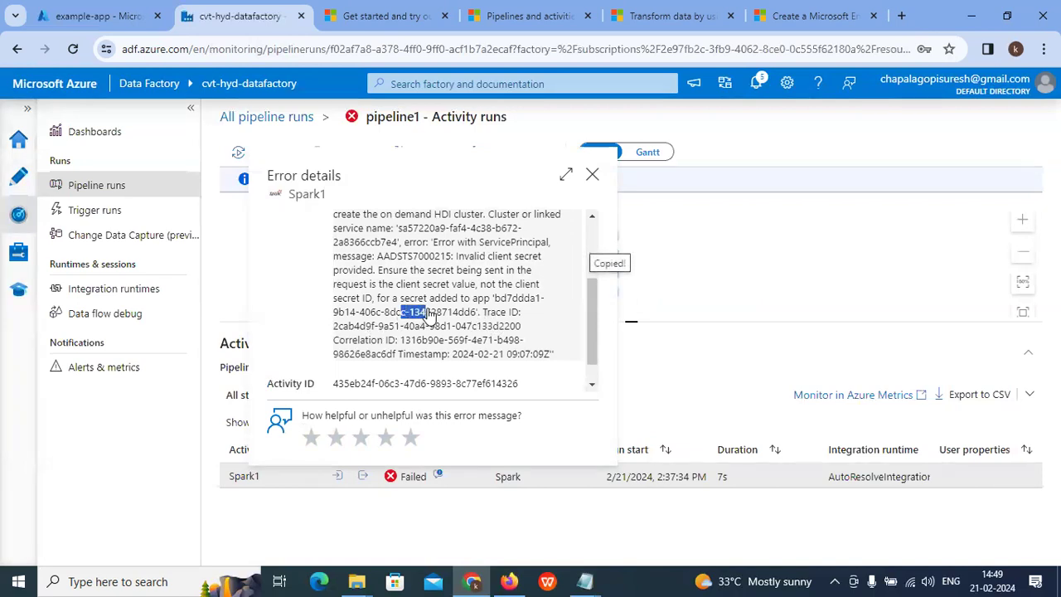
scroll(436, 316, "up", 1)
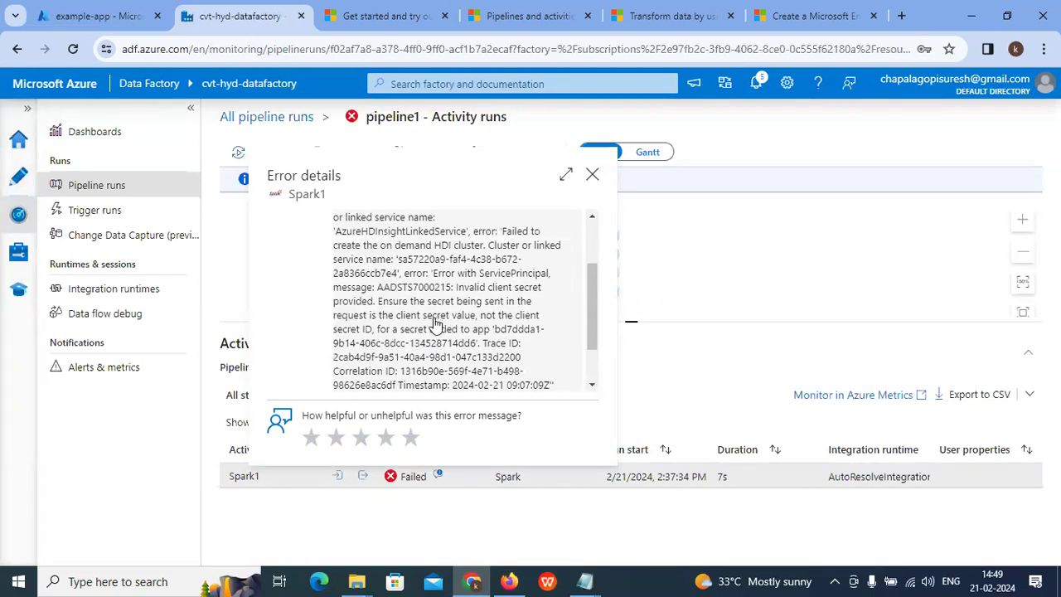
scroll(431, 336, "up", 3)
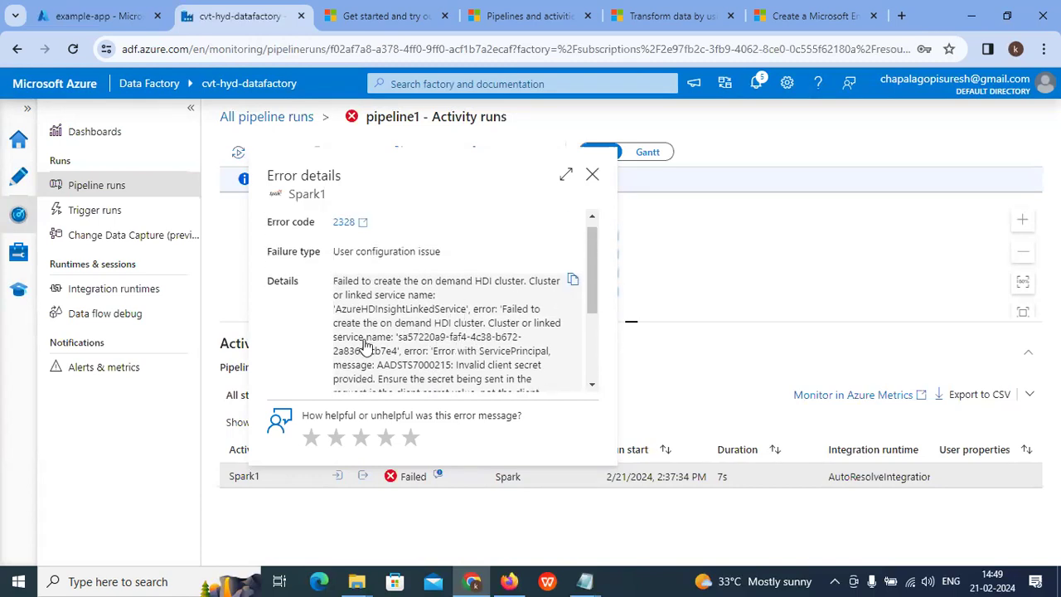
scroll(371, 325, "down", 3)
Step: Read the AADSTS7000215 invalid client secret error, then close the details
left_click_drag(430, 273, 549, 276)
left_click(494, 293)
left_click_drag(383, 287, 564, 293)
left_click(506, 297)
left_click(563, 294)
left_click_drag(339, 304, 539, 305)
left_click(439, 308)
left_click(456, 319)
left_click_drag(377, 319, 454, 322)
left_click(444, 330)
left_click_drag(338, 344, 467, 352)
left_click(467, 353)
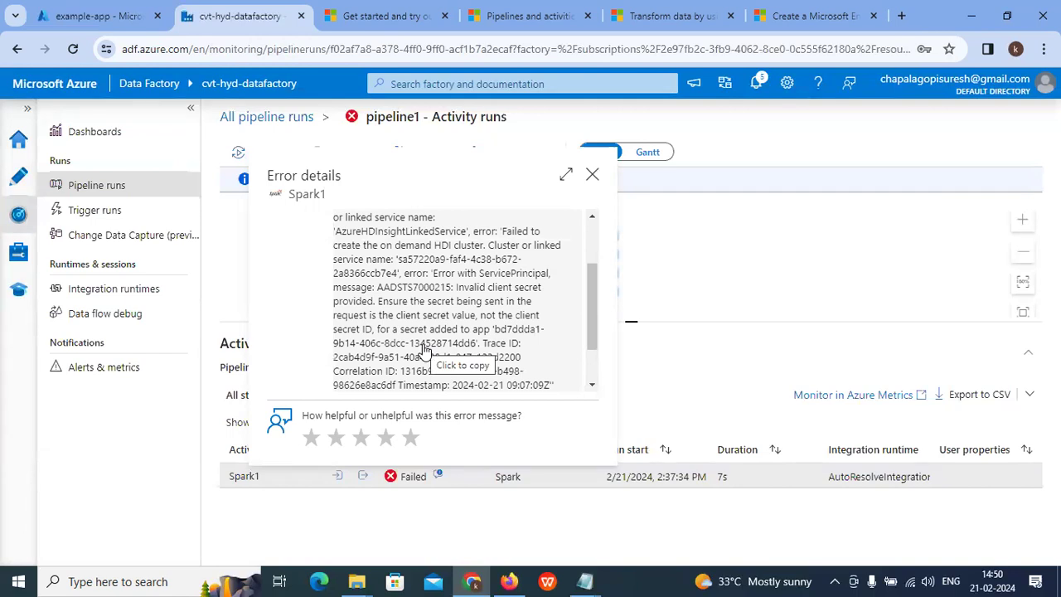
left_click(592, 174)
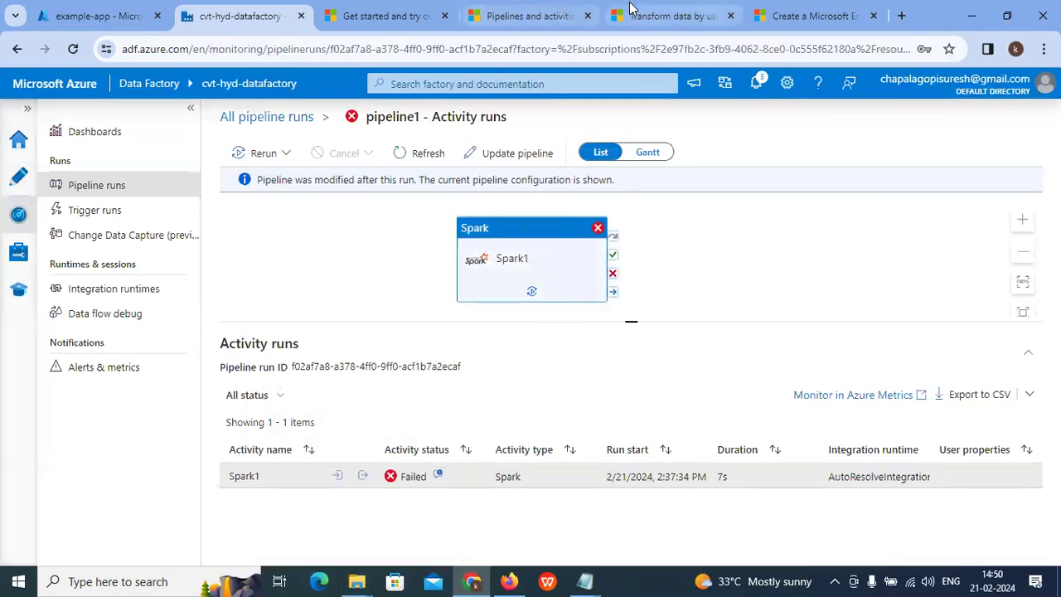
Step: Scroll through the Spark transformation tutorial in Microsoft Learn
left_click(671, 16)
scroll(599, 351, "down", 5)
scroll(598, 351, "down", 20)
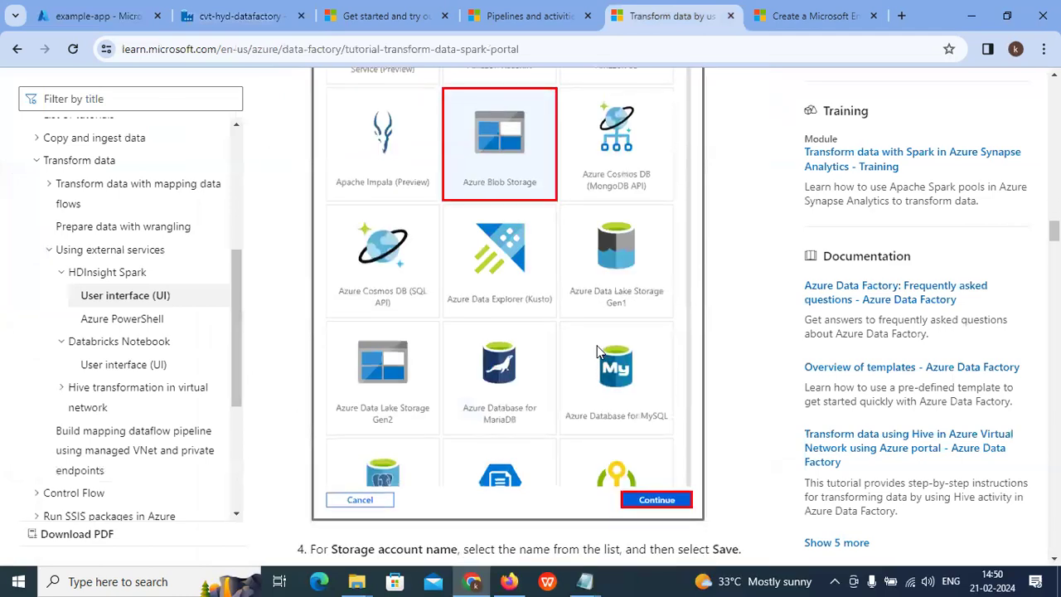
scroll(598, 348, "down", 20)
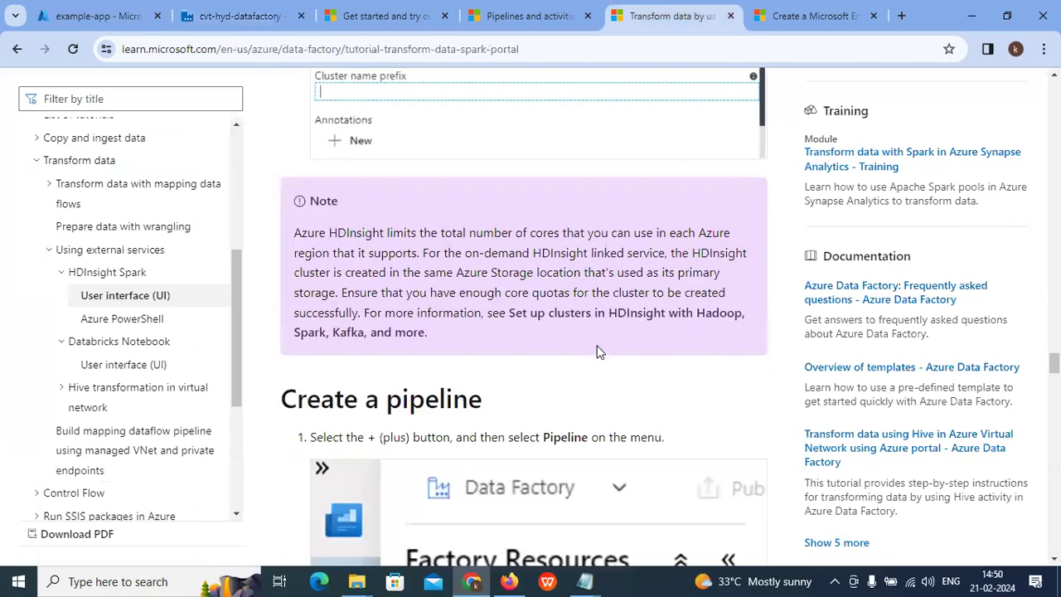
scroll(599, 352, "down", 20)
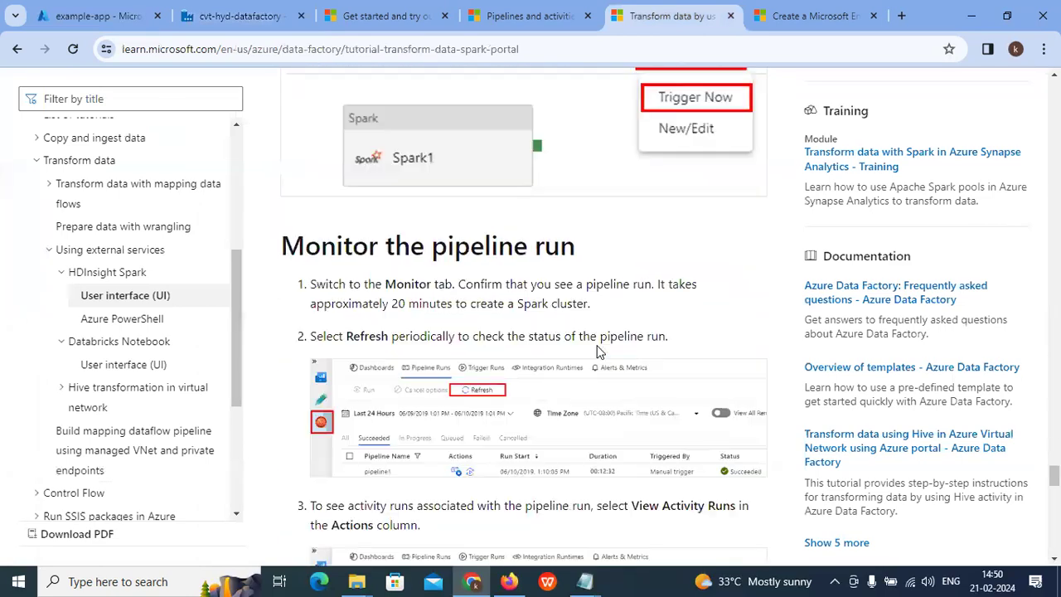
scroll(598, 352, "up", 6)
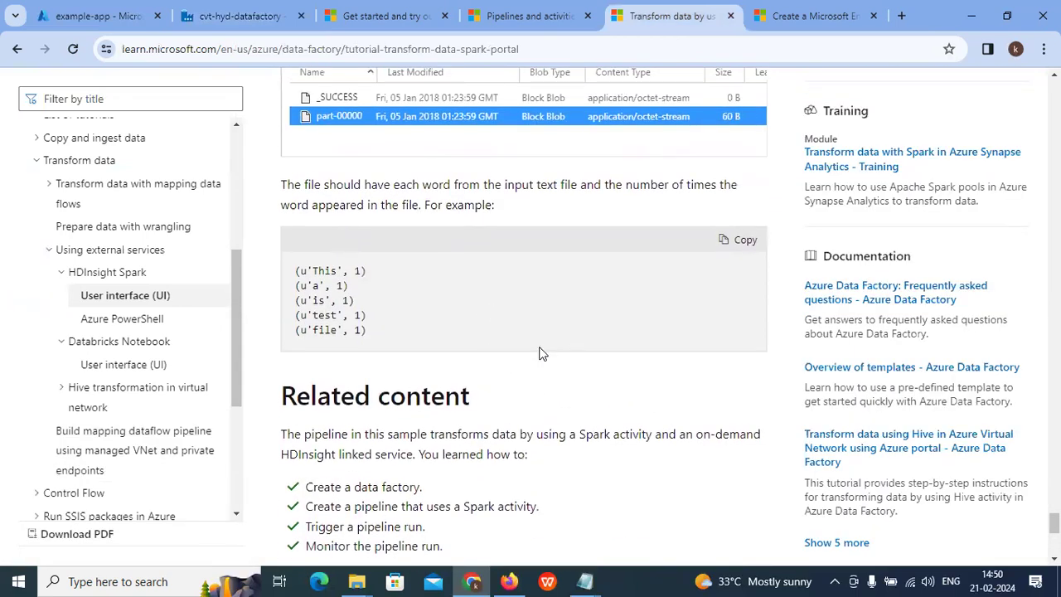
scroll(545, 360, "down", 1)
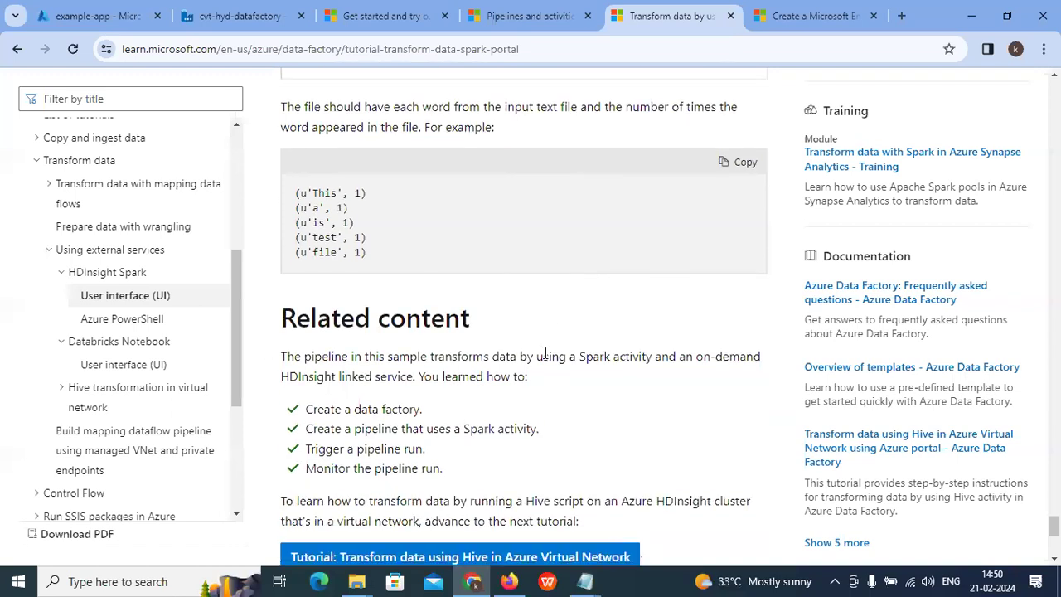
scroll(421, 448, "down", 2)
scroll(362, 407, "up", 2)
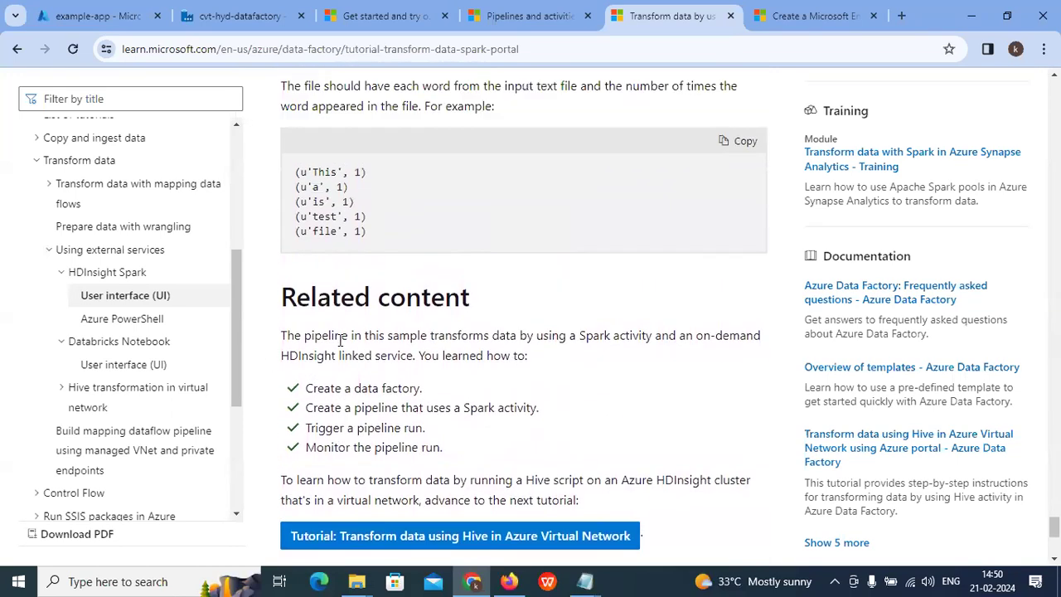
Step: Review the tutorial's learned steps: create factory, pipeline, trigger run, monitor; return to example-app
left_click_drag(354, 413, 418, 409)
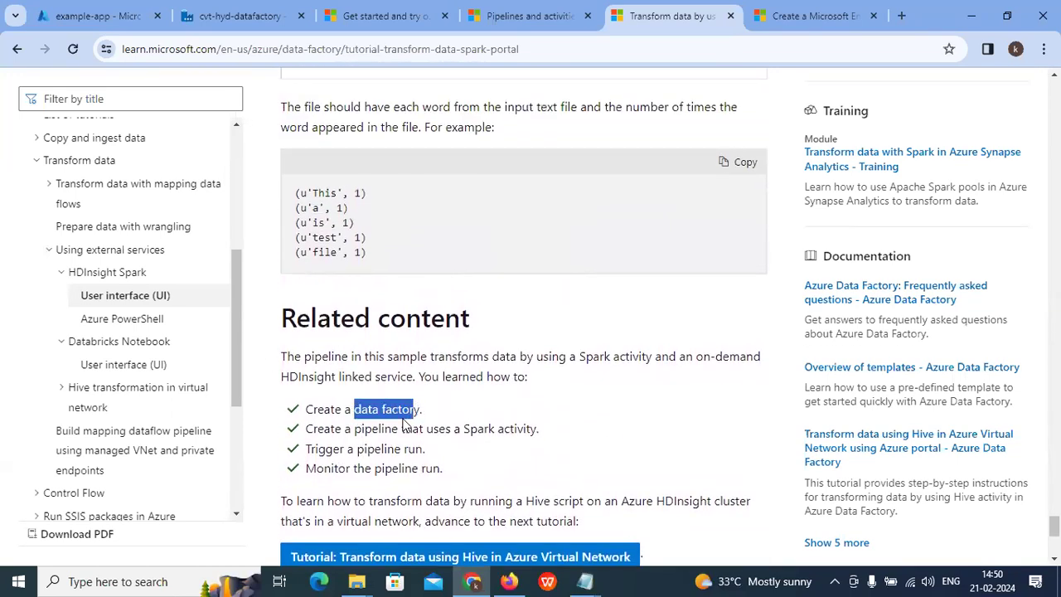
left_click_drag(357, 430, 561, 432)
left_click_drag(313, 449, 482, 449)
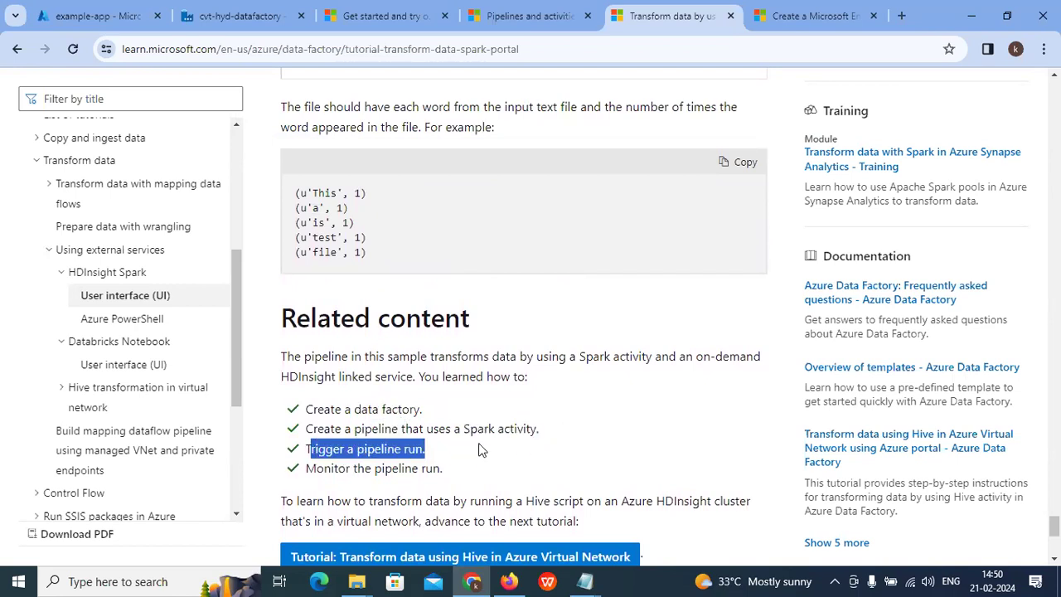
left_click_drag(308, 469, 420, 470)
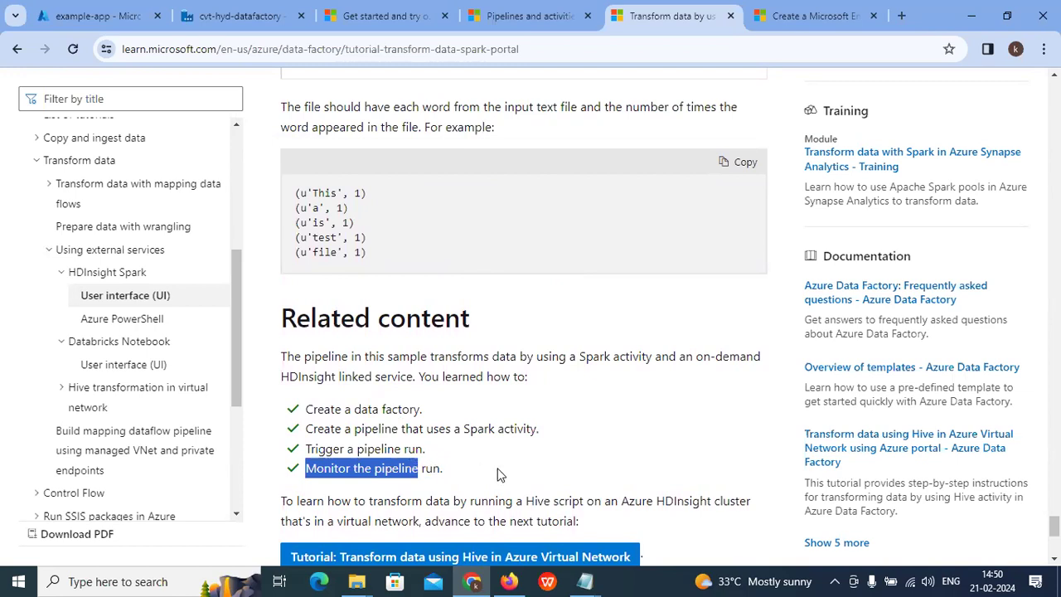
scroll(497, 474, "up", 6)
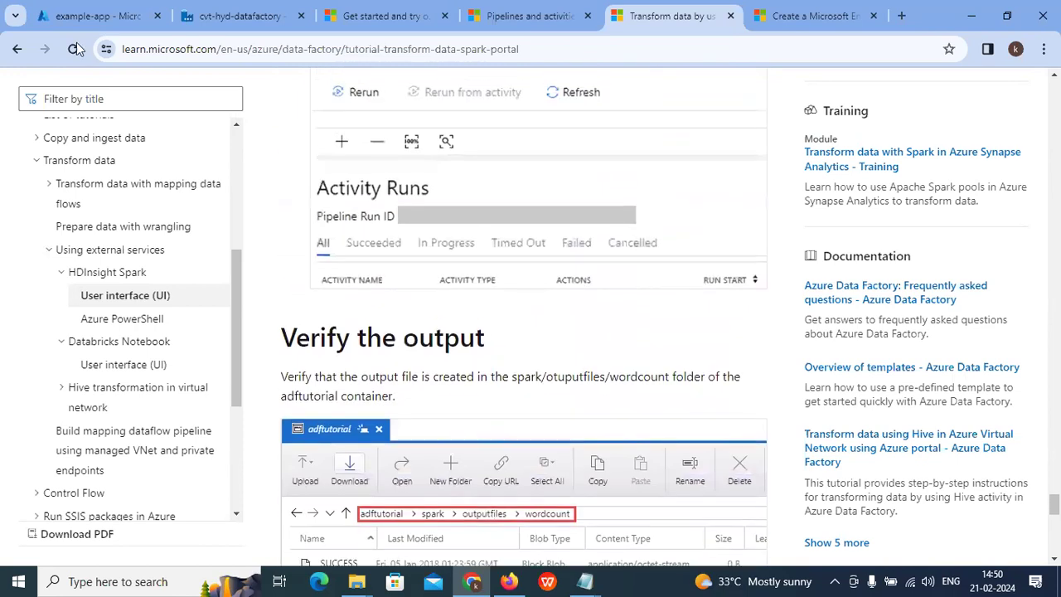
left_click(95, 15)
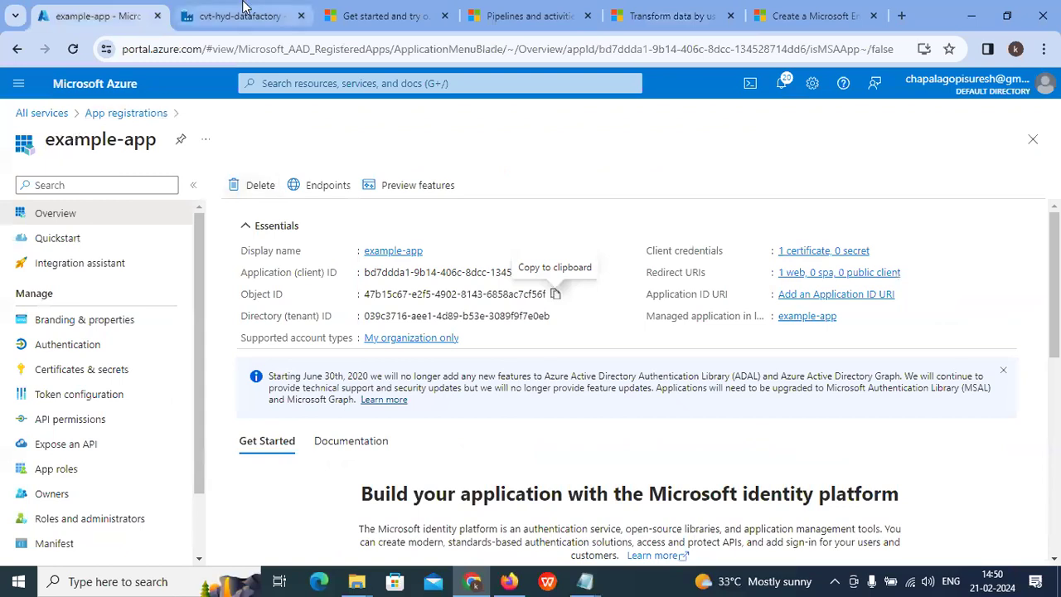
Step: Start the Copy Data tool from the cvt-hyd-datafactory home page
left_click(242, 16)
left_click(18, 140)
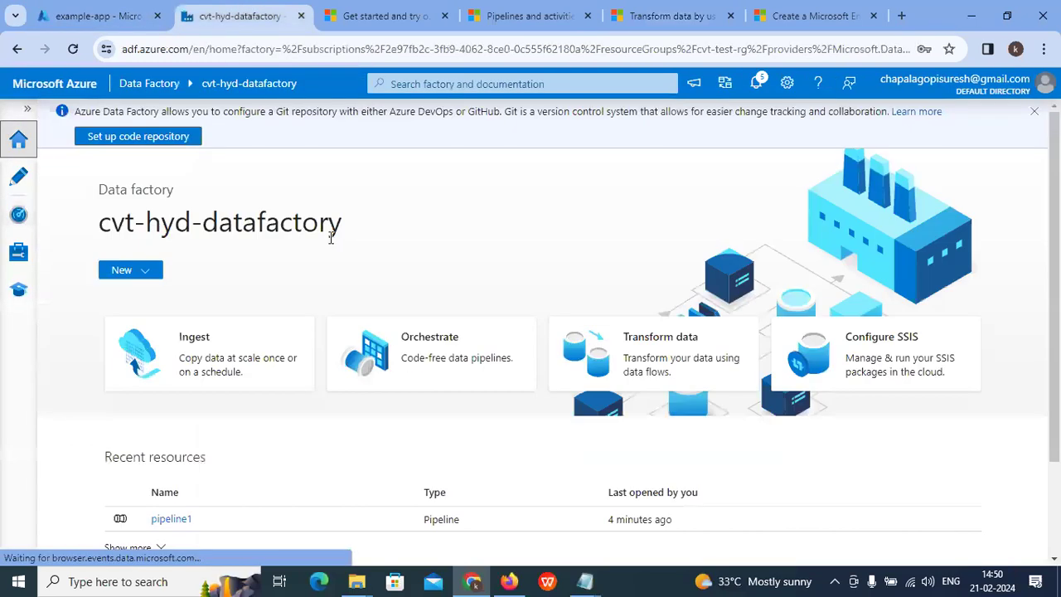
scroll(296, 325, "down", 3)
scroll(292, 335, "up", 3)
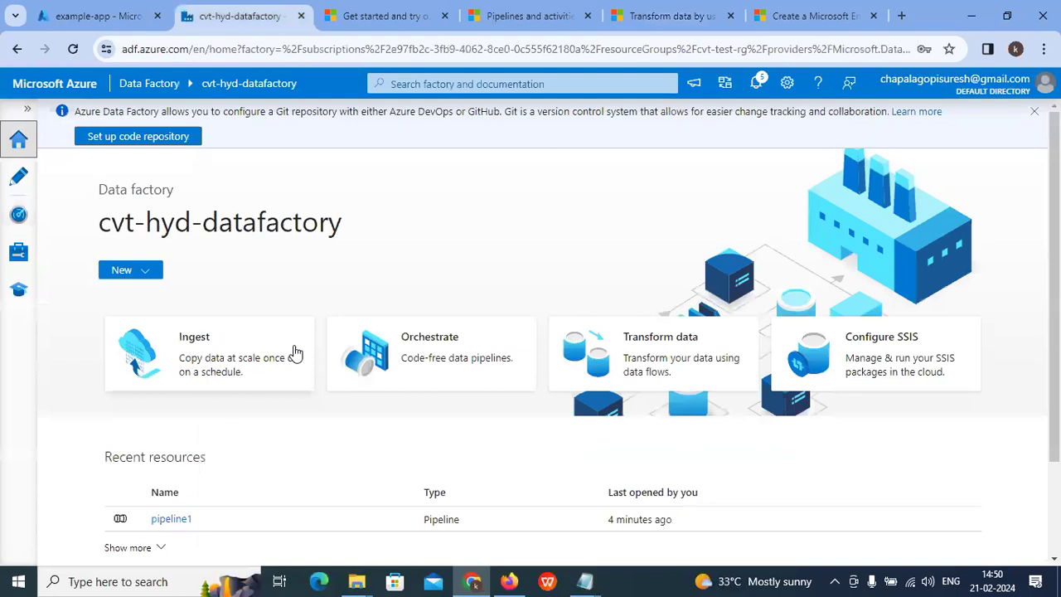
left_click(268, 360)
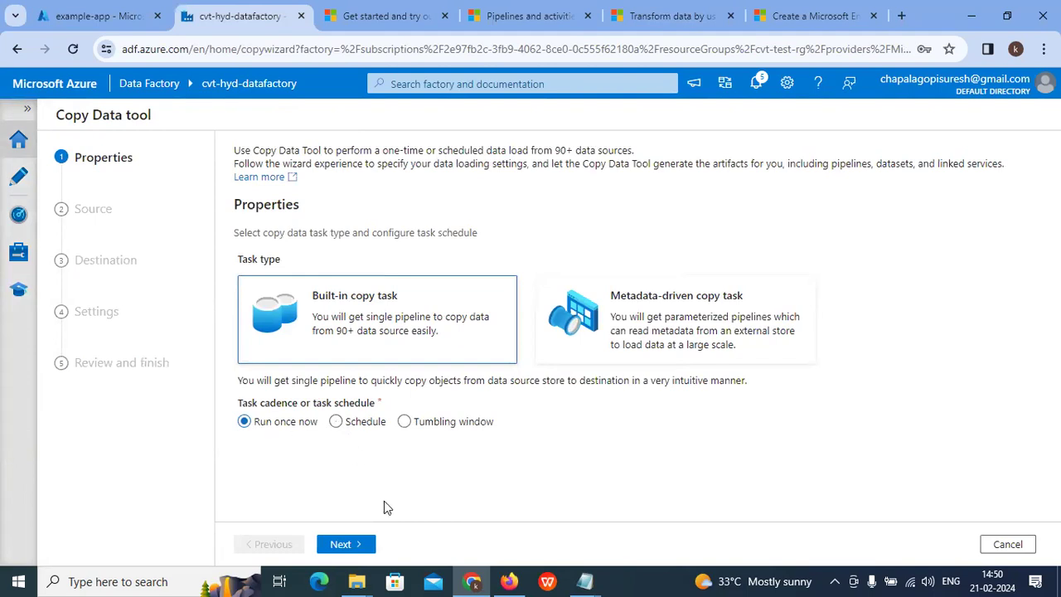
left_click(336, 543)
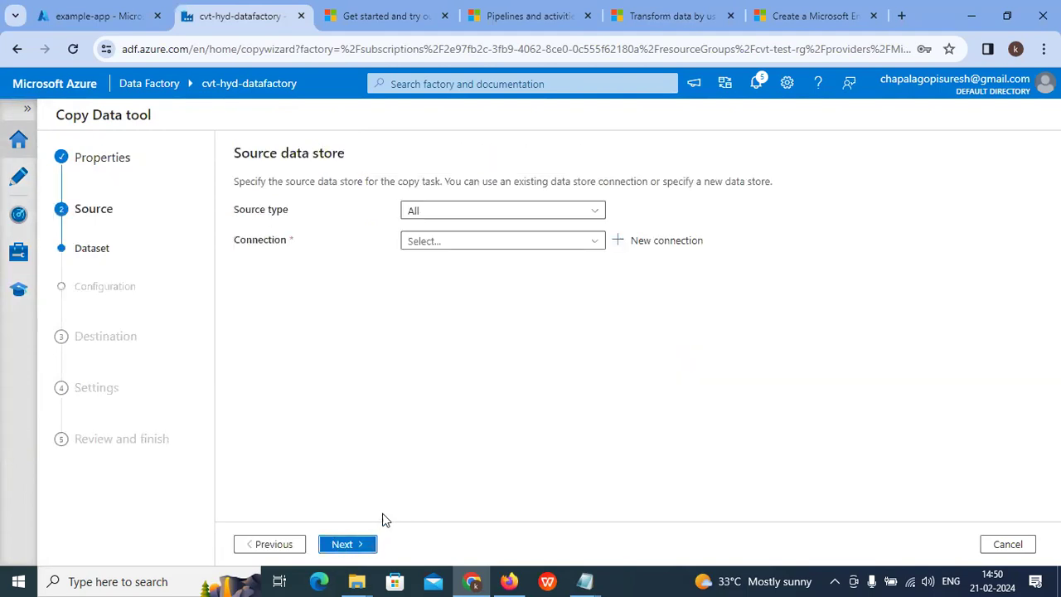
Step: Set the source to AzureBlobStorage1 file spark/script/WordCount_Spark.py
left_click(450, 214)
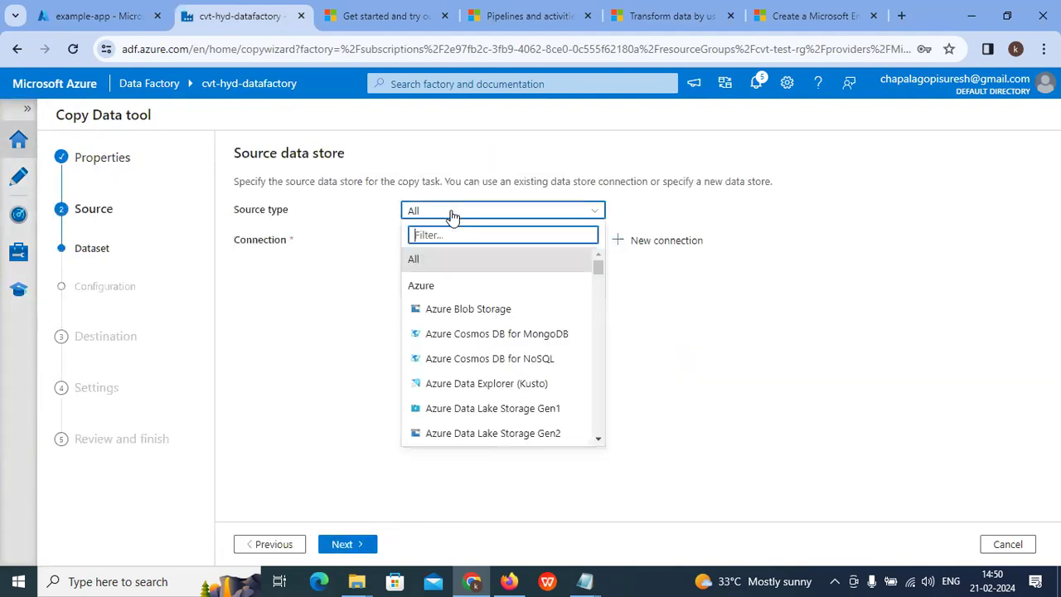
left_click(448, 312)
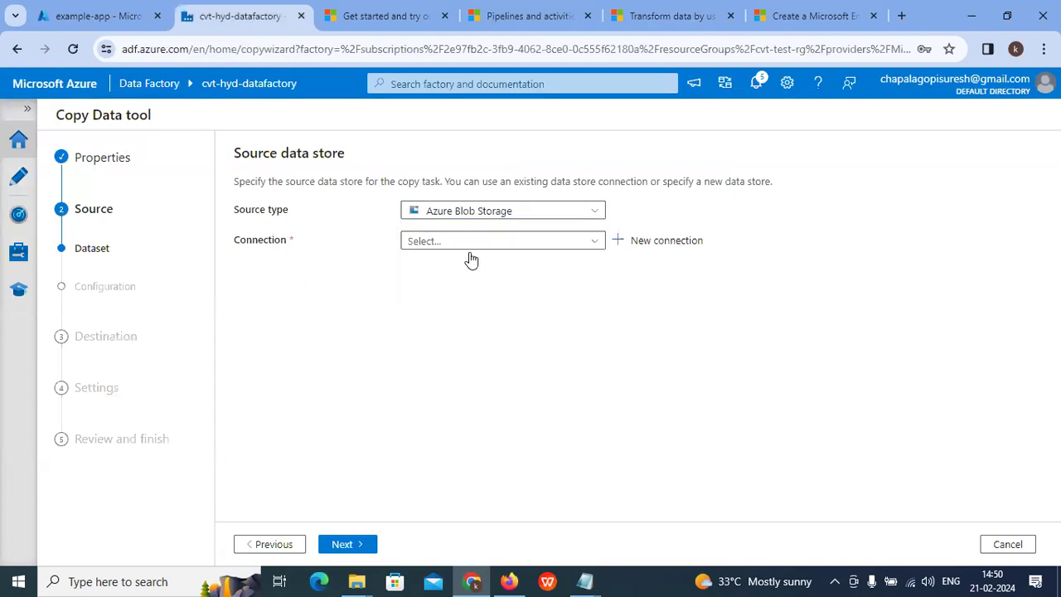
left_click(471, 243)
left_click(480, 289)
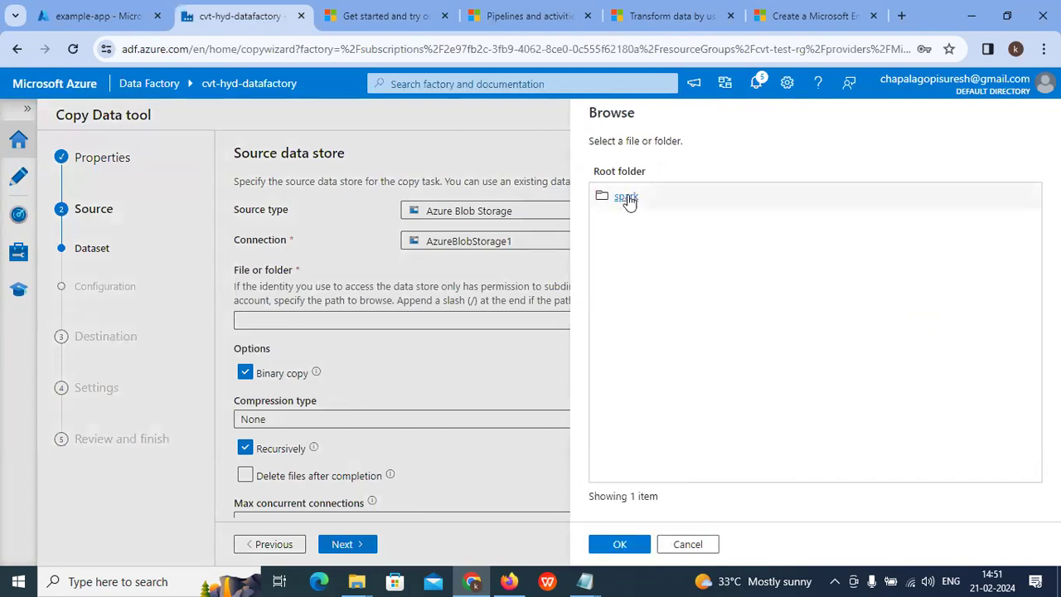
left_click(627, 199)
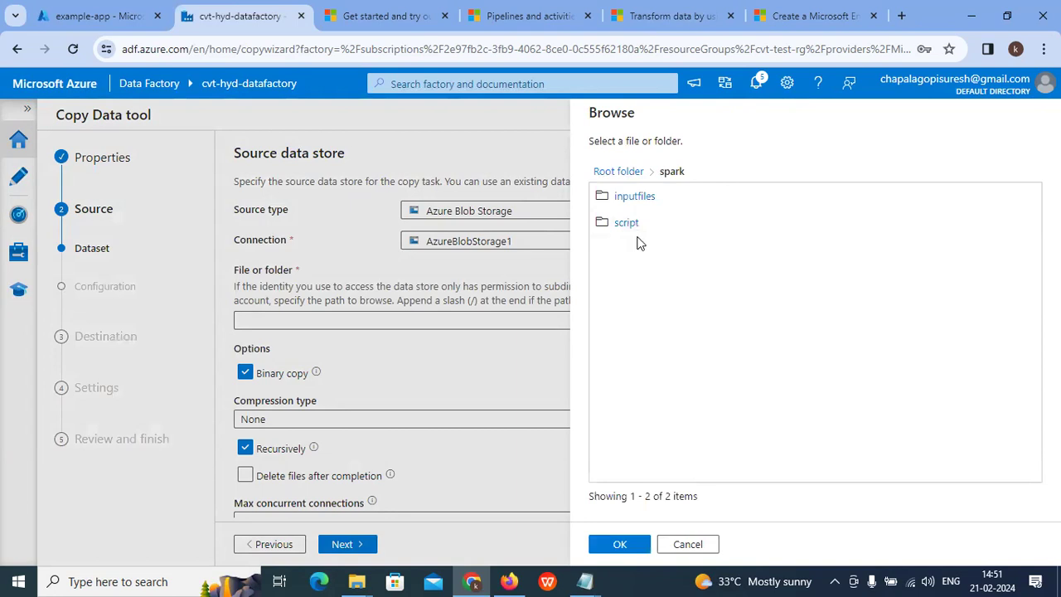
left_click(630, 225)
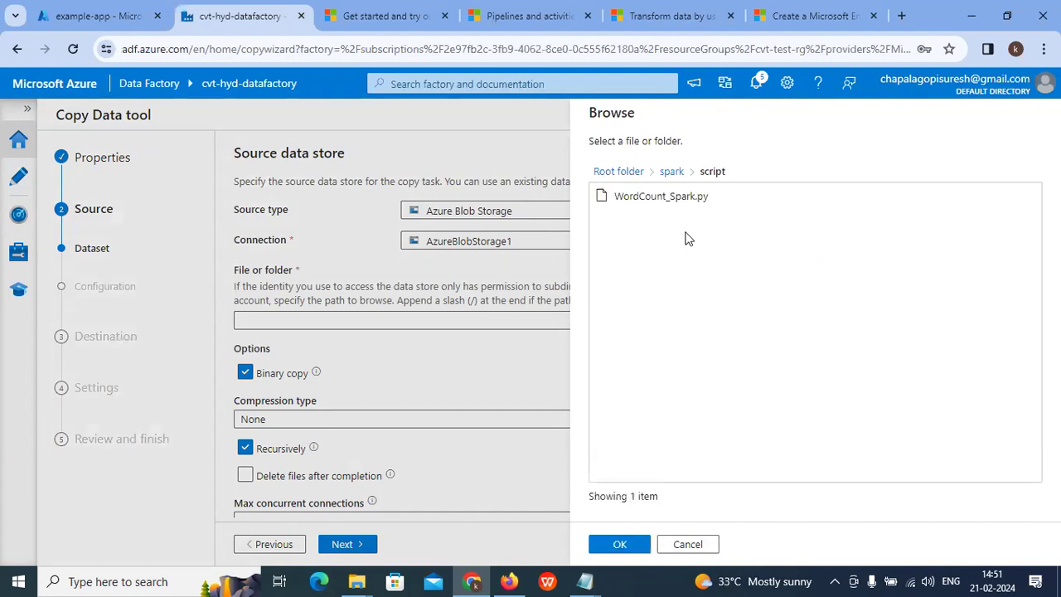
left_click(661, 198)
left_click(620, 545)
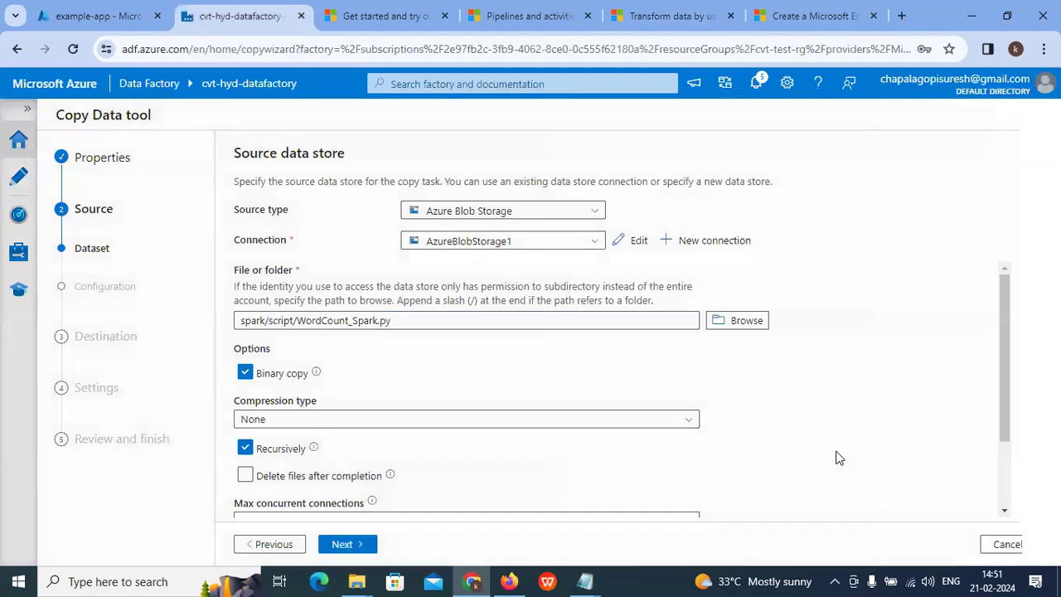
scroll(421, 338, "down", 2)
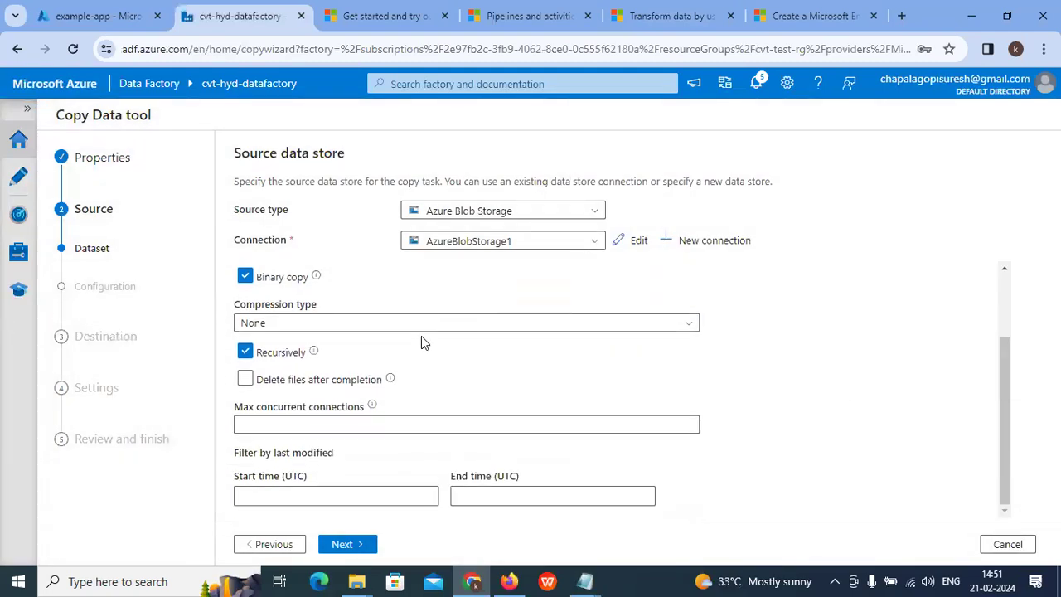
left_click(342, 544)
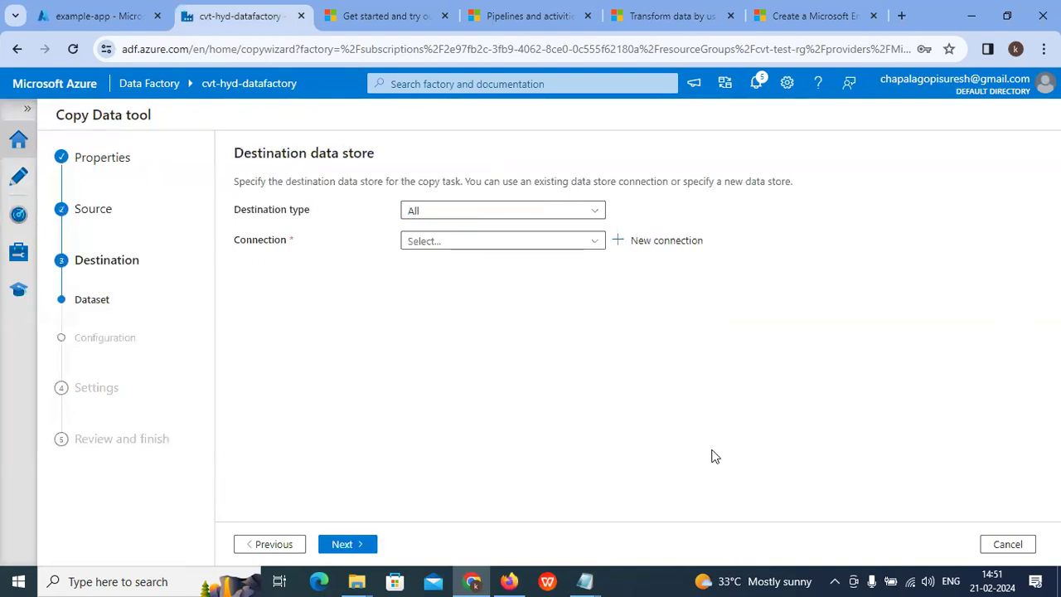
Step: Set the destination to AzureBlobStorage1 with folder path spark/output/
left_click_drag(245, 150, 432, 151)
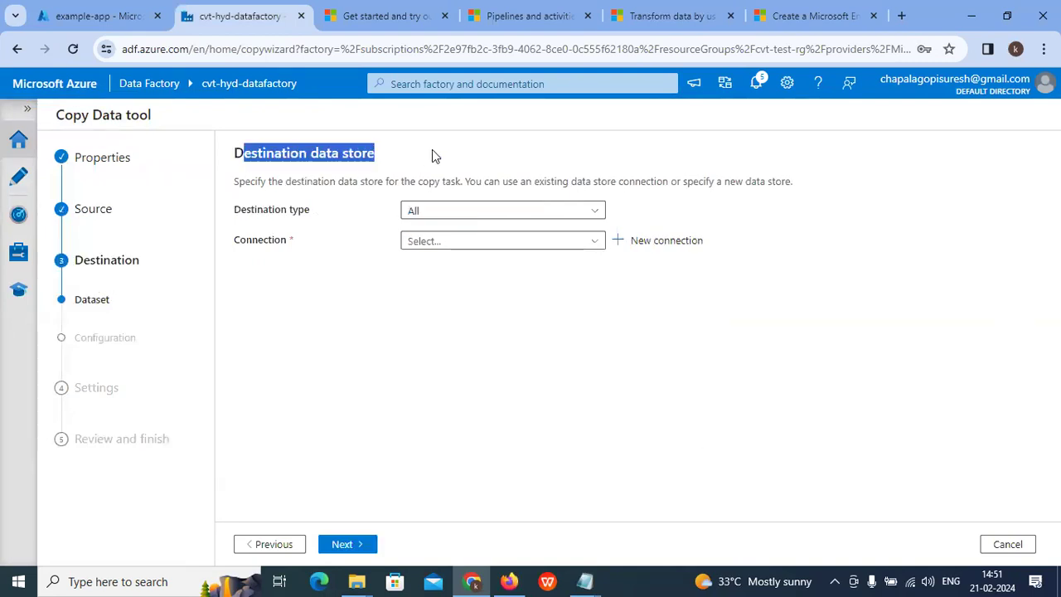
left_click(522, 212)
left_click(489, 308)
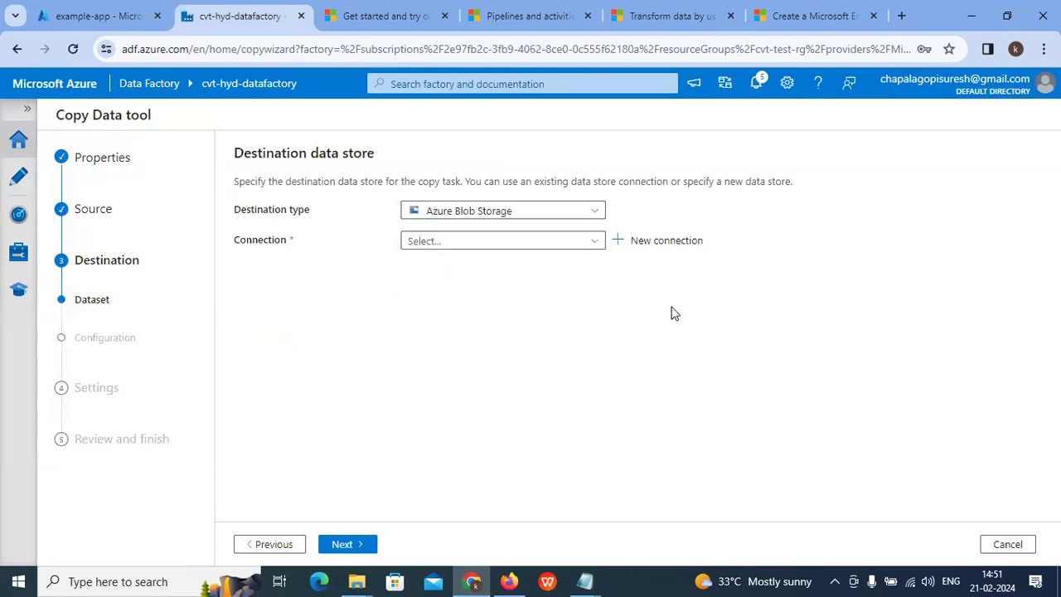
left_click(485, 241)
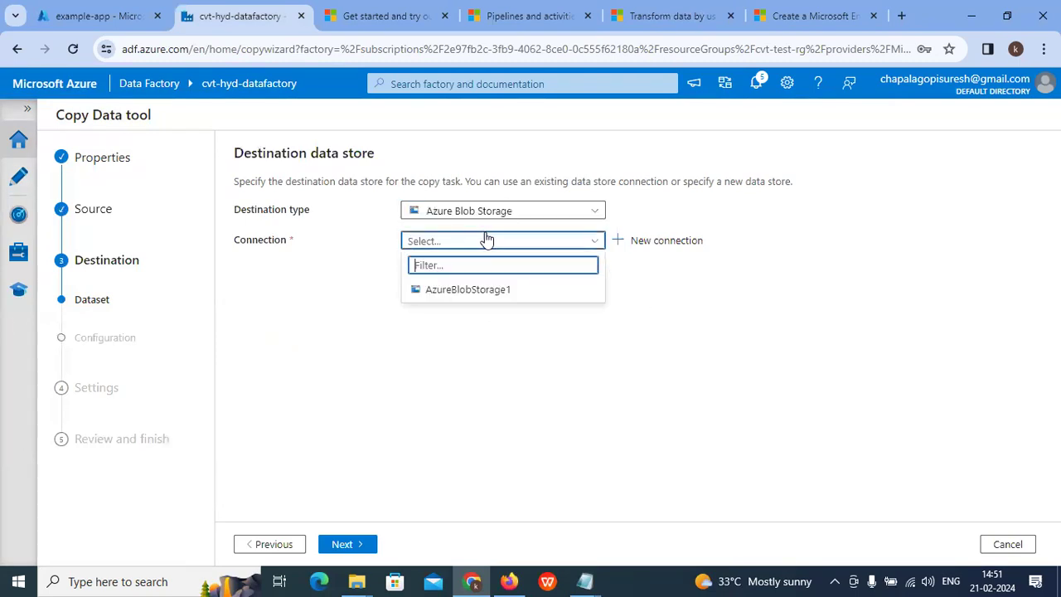
left_click(507, 292)
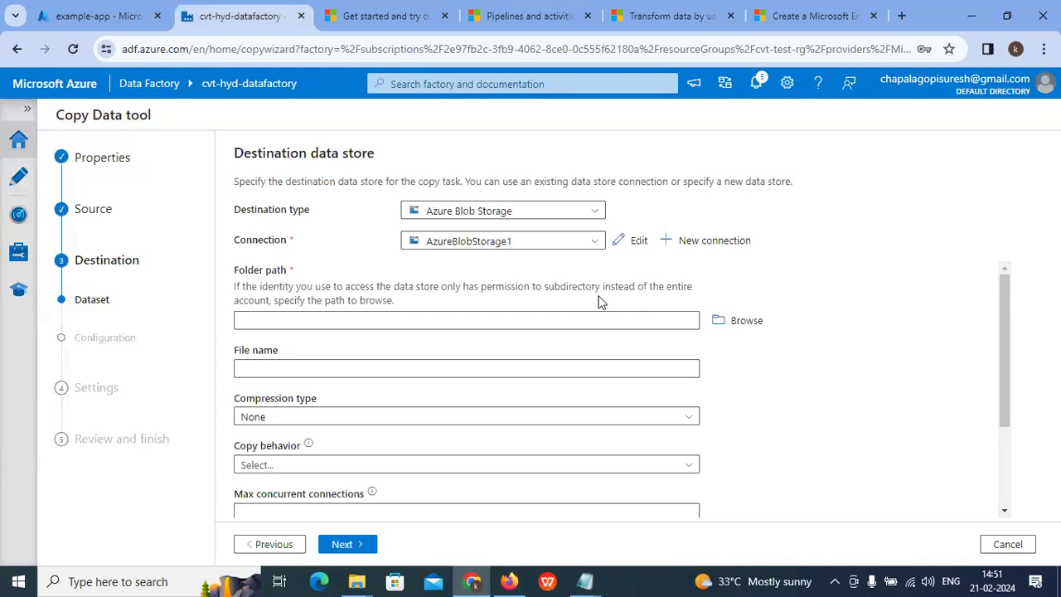
left_click(746, 320)
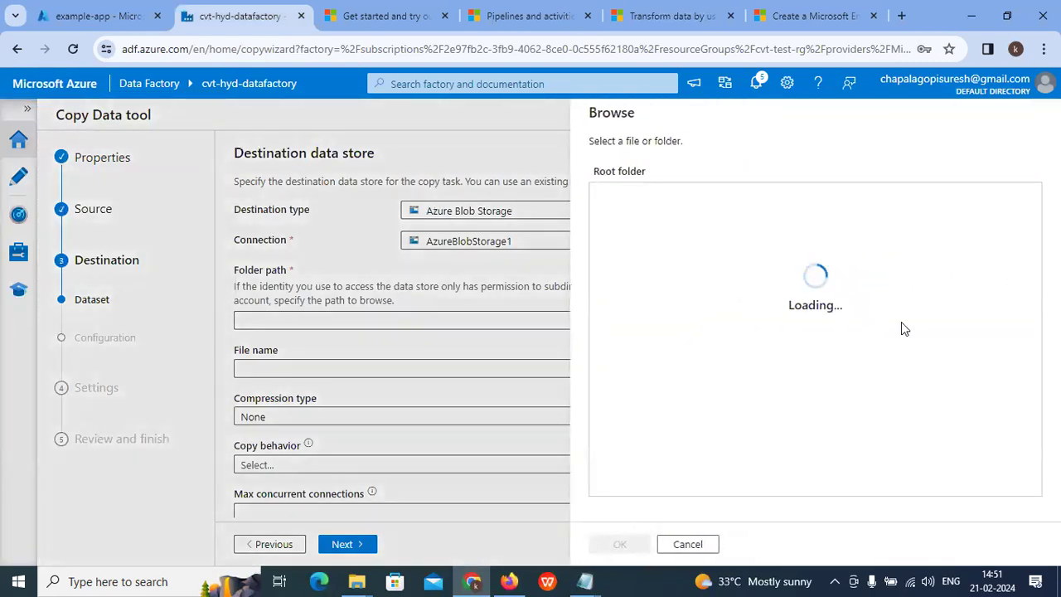
double_click(658, 202)
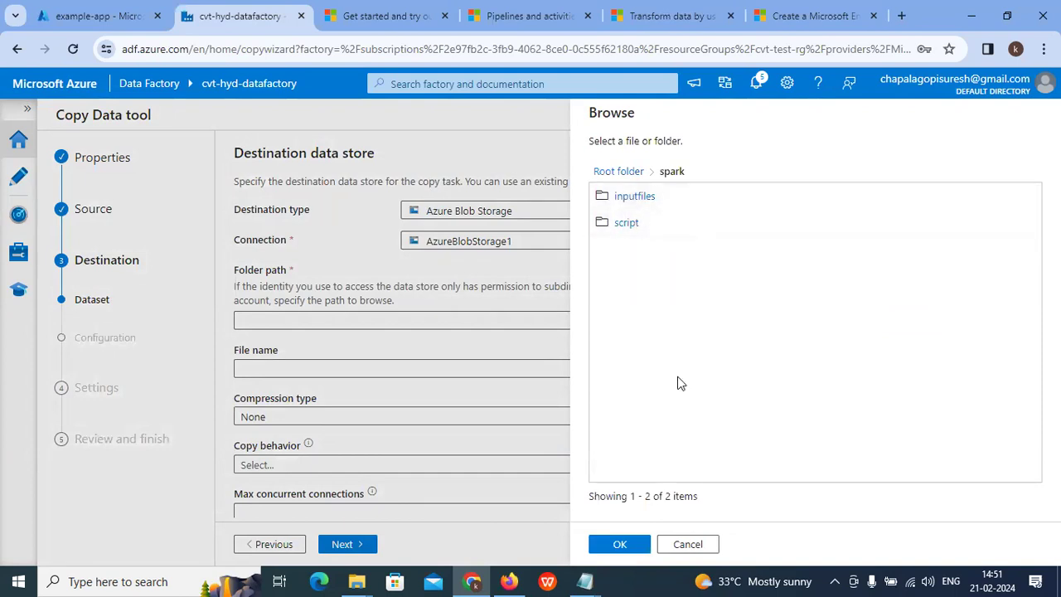
double_click(668, 203)
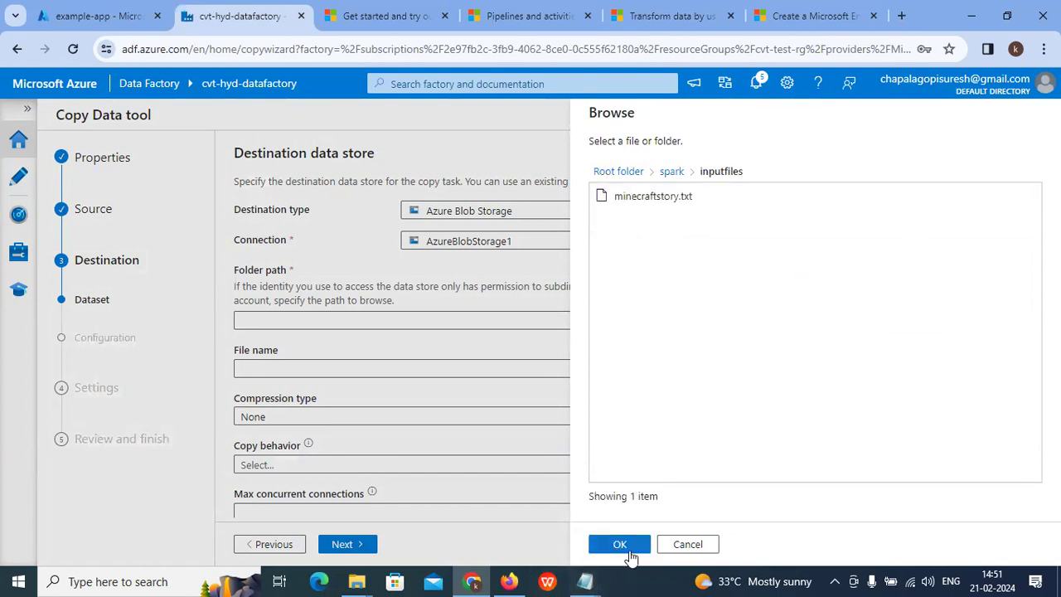
left_click(622, 544)
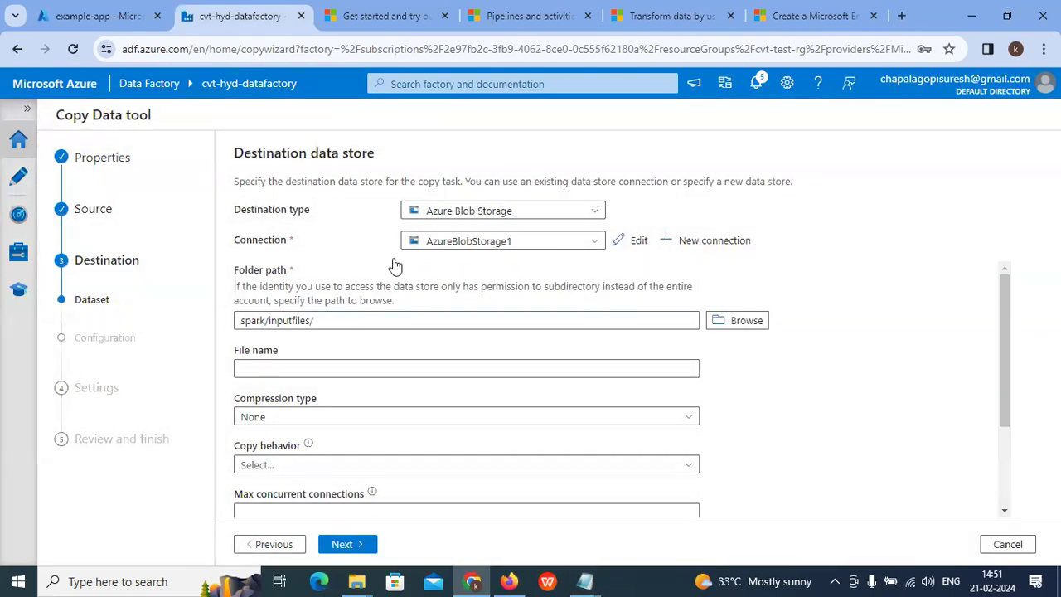
left_click(654, 320)
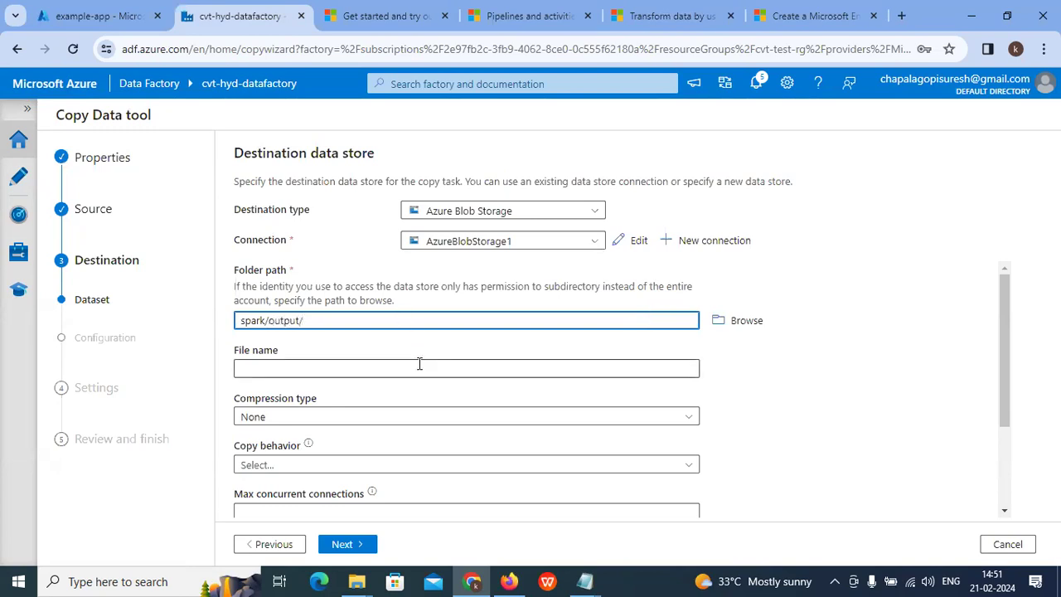
scroll(420, 363, "down", 2)
scroll(369, 373, "down", 1)
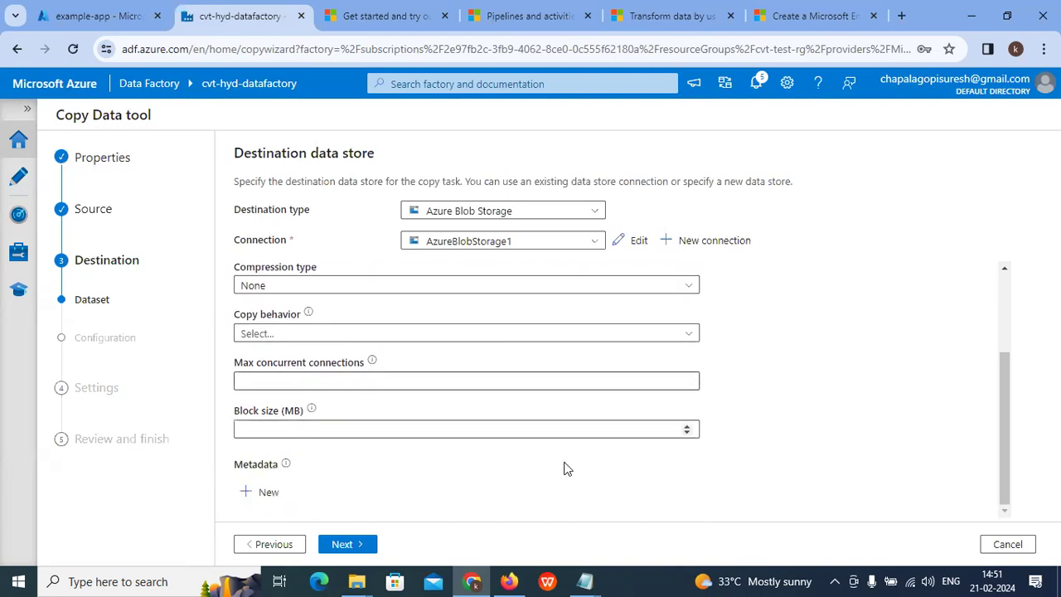
left_click(346, 543)
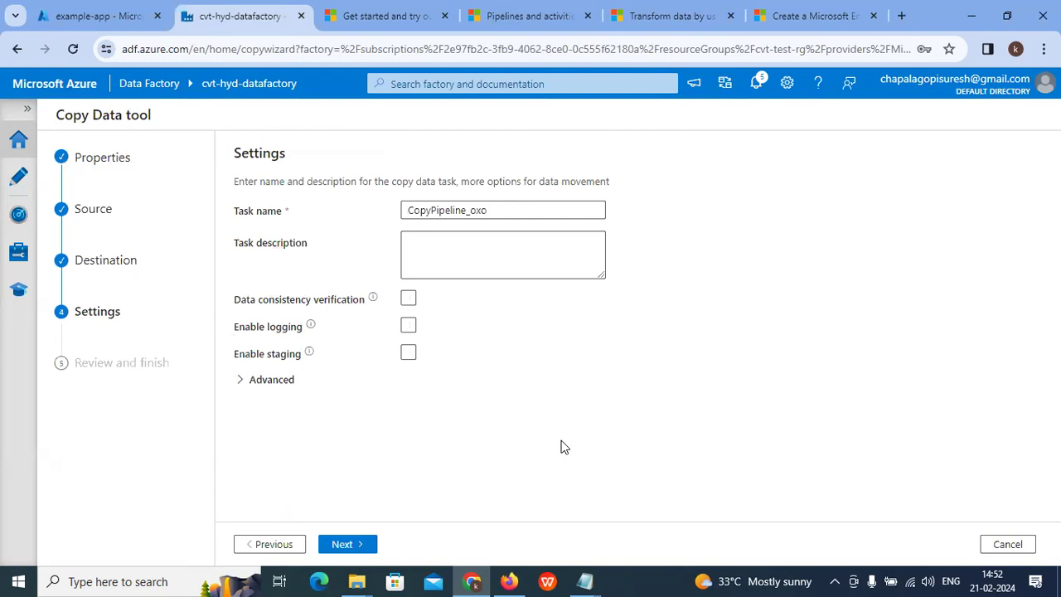
Step: Name the copy task cvttask-1 with a blank description and advance to the Review summary
left_click(526, 211)
key("ctrl+a")
key("BackSpace")
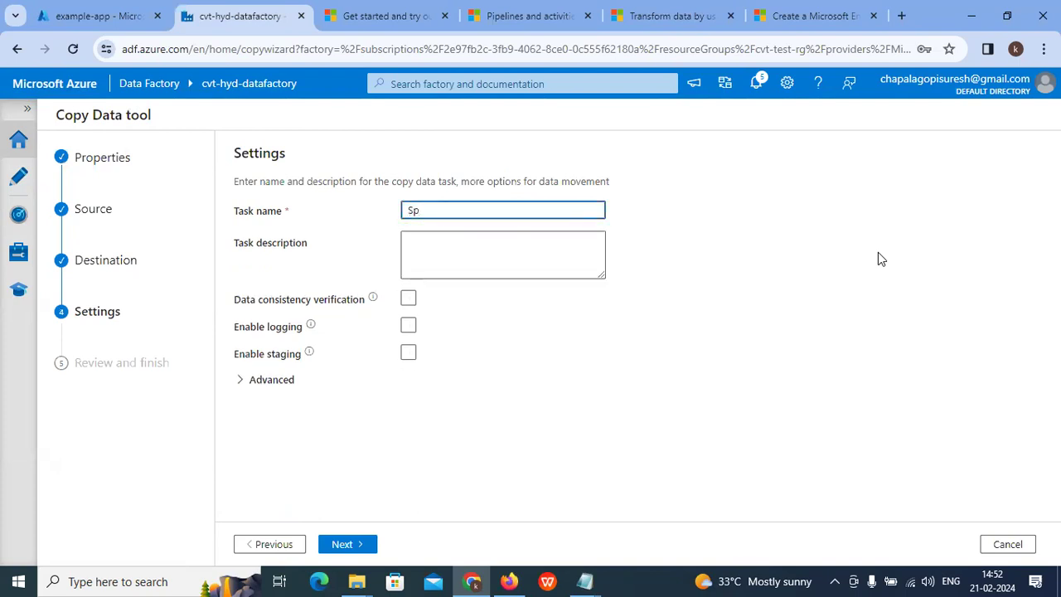
key("BackSpace")
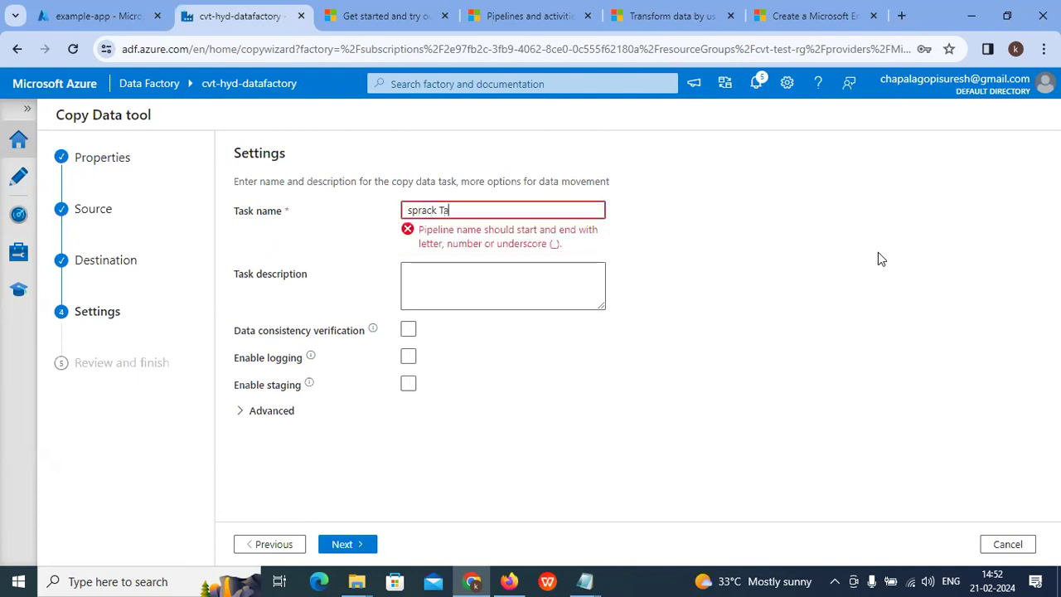
type("Task")
key("BackSpace")
key("BackSpace")
key("BackSpace")
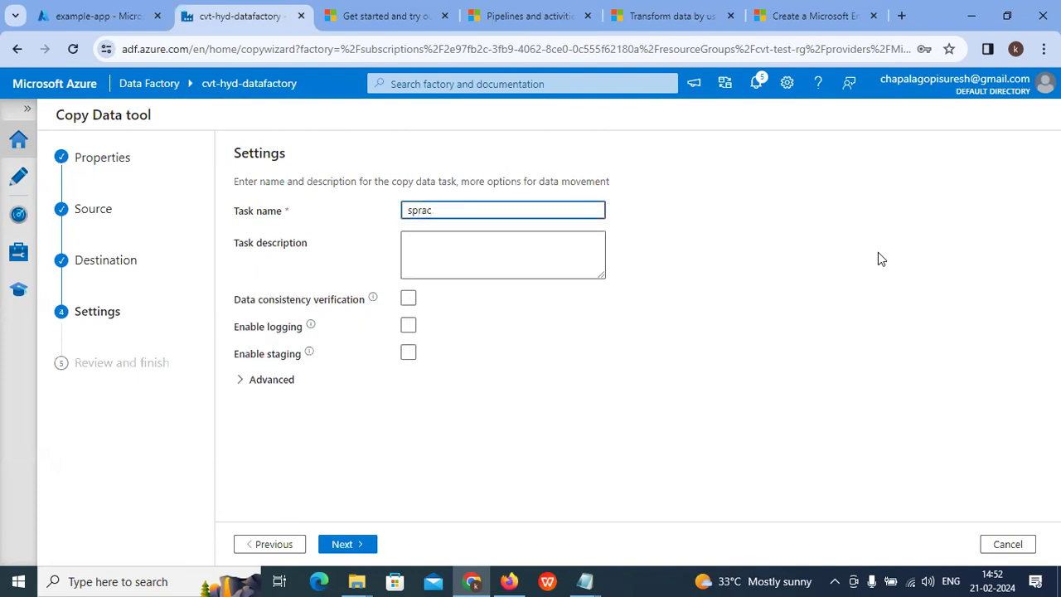
type("cvttask-1")
left_click(520, 247)
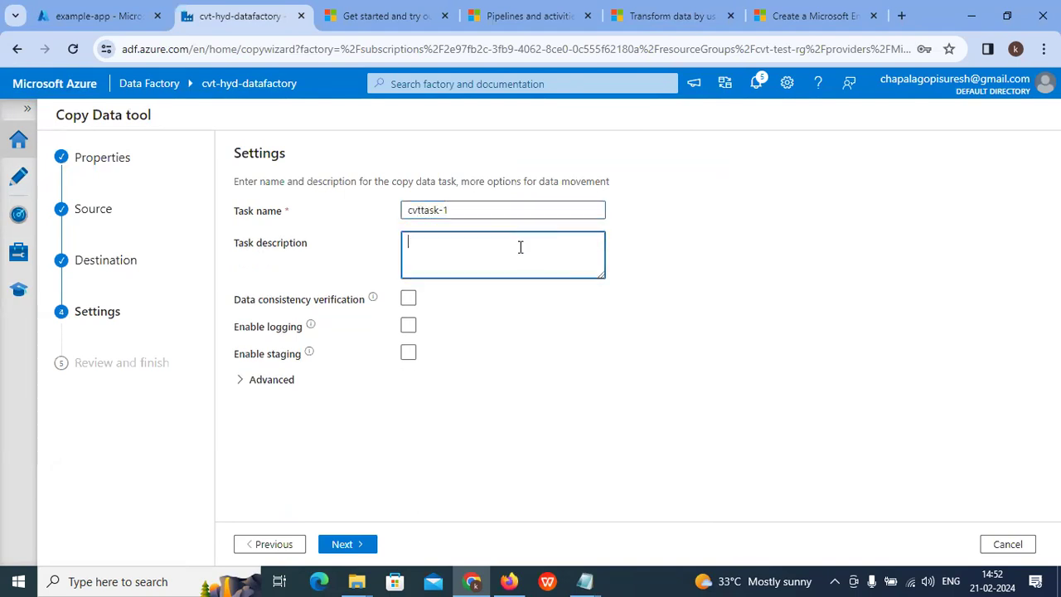
left_click(340, 550)
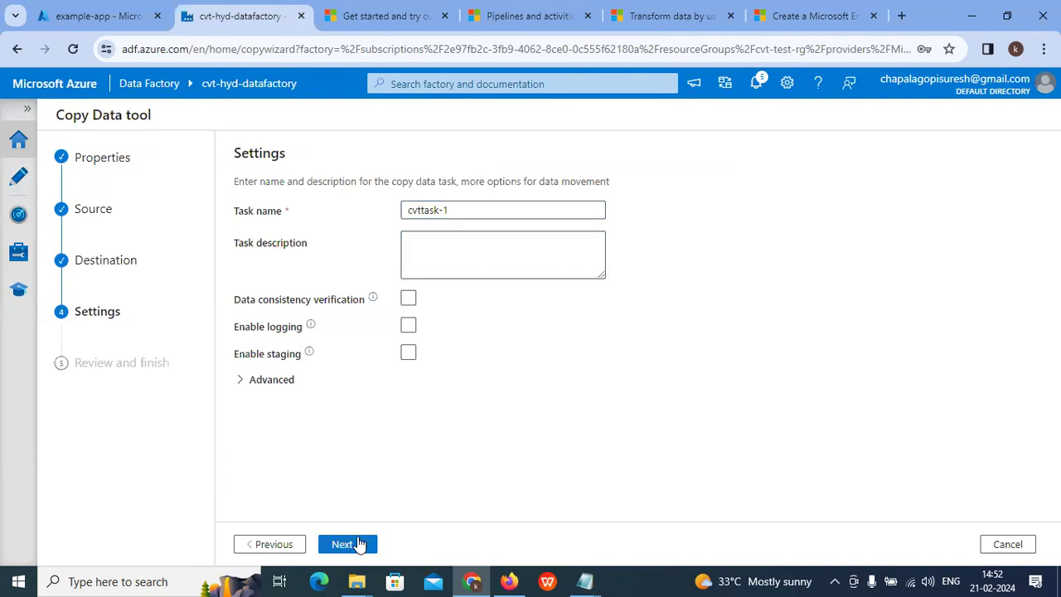
left_click(359, 545)
scroll(424, 455, "down", 4)
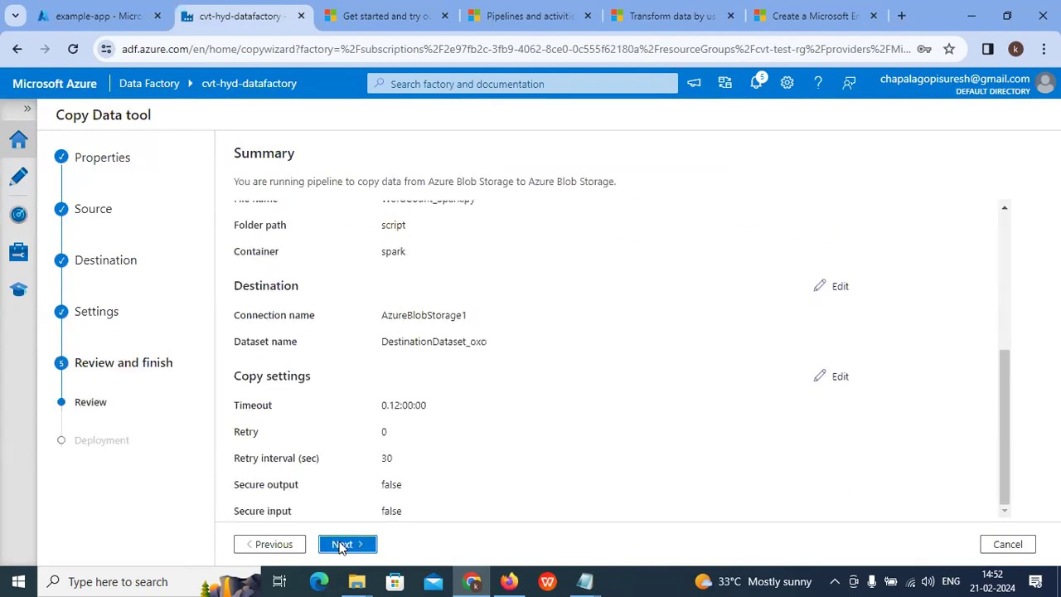
left_click(342, 544)
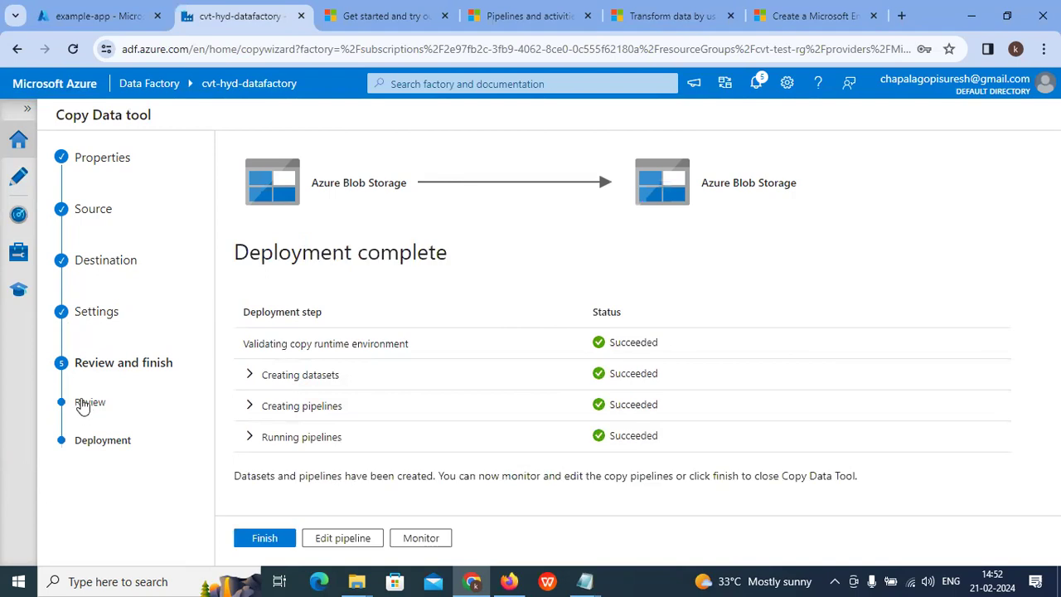
Step: Finish the cvttask-1 deployment and close the Copy Data wizard
left_click(256, 538)
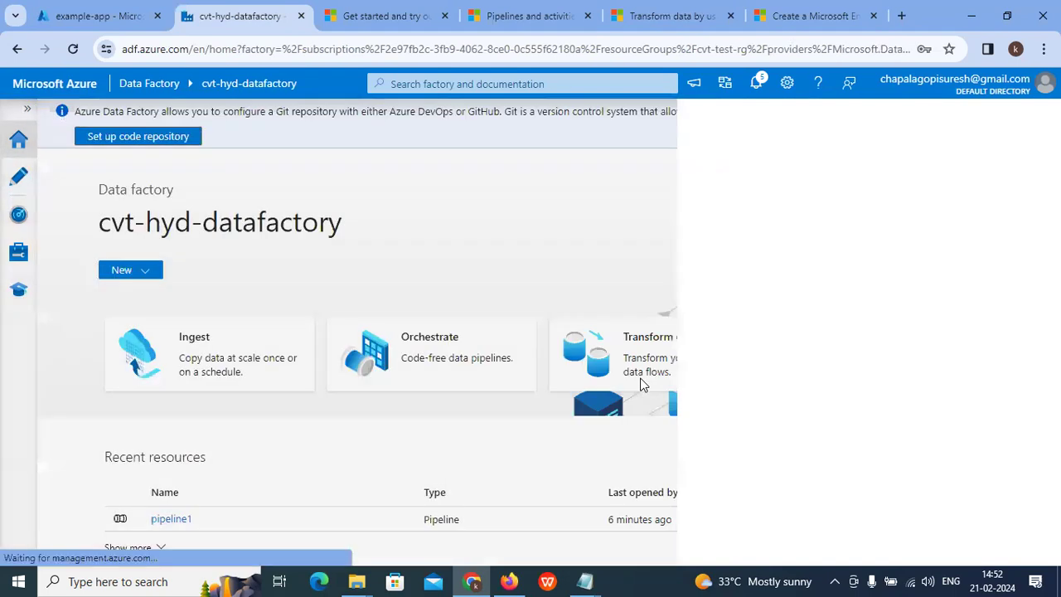
Step: Refresh the pipeline runs until cvttask-1 shows Succeeded
left_click(20, 219)
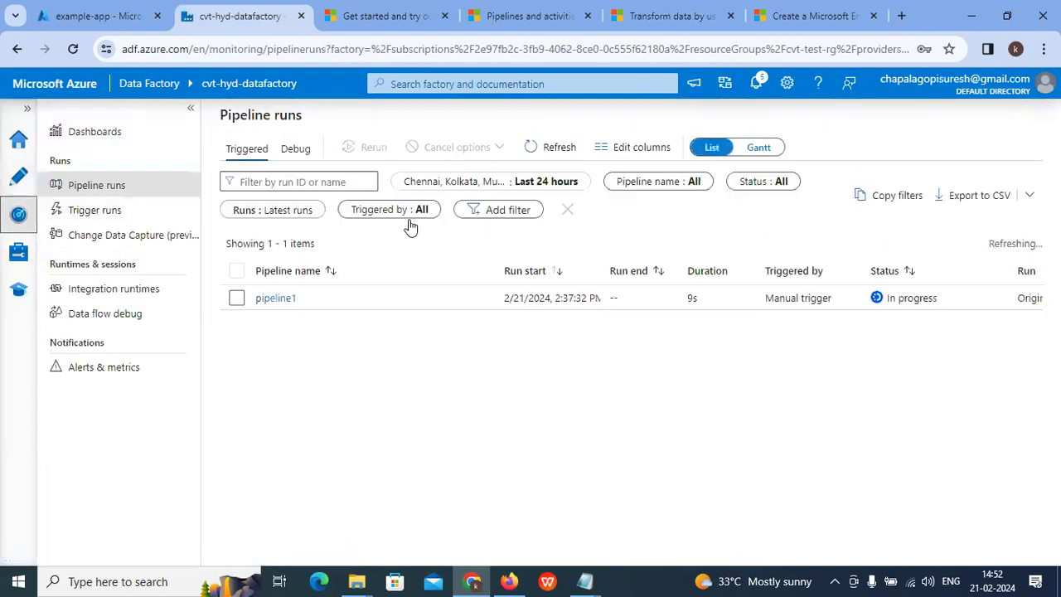
left_click(568, 149)
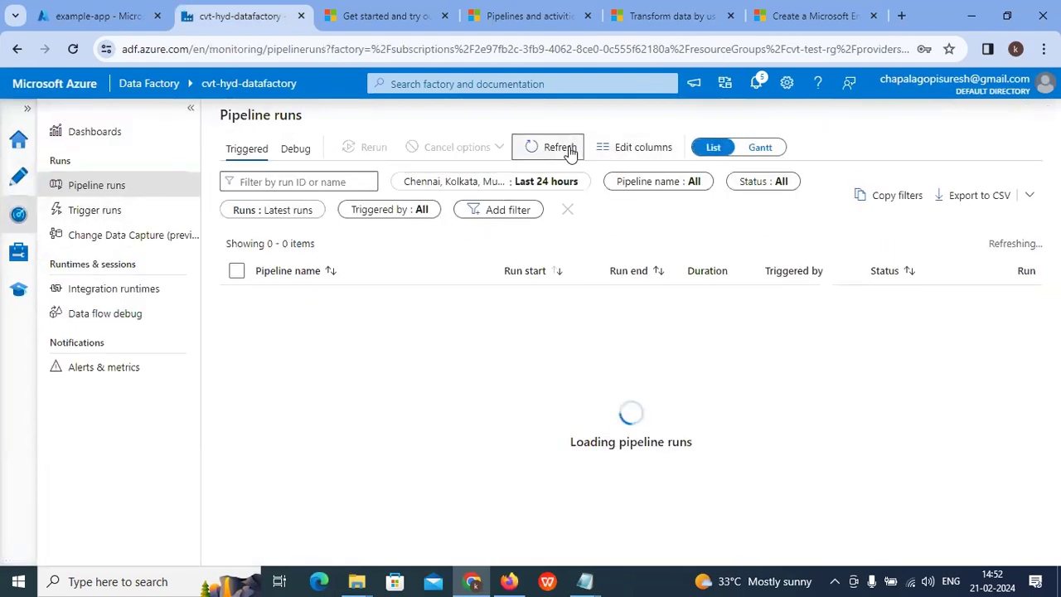
left_click(569, 149)
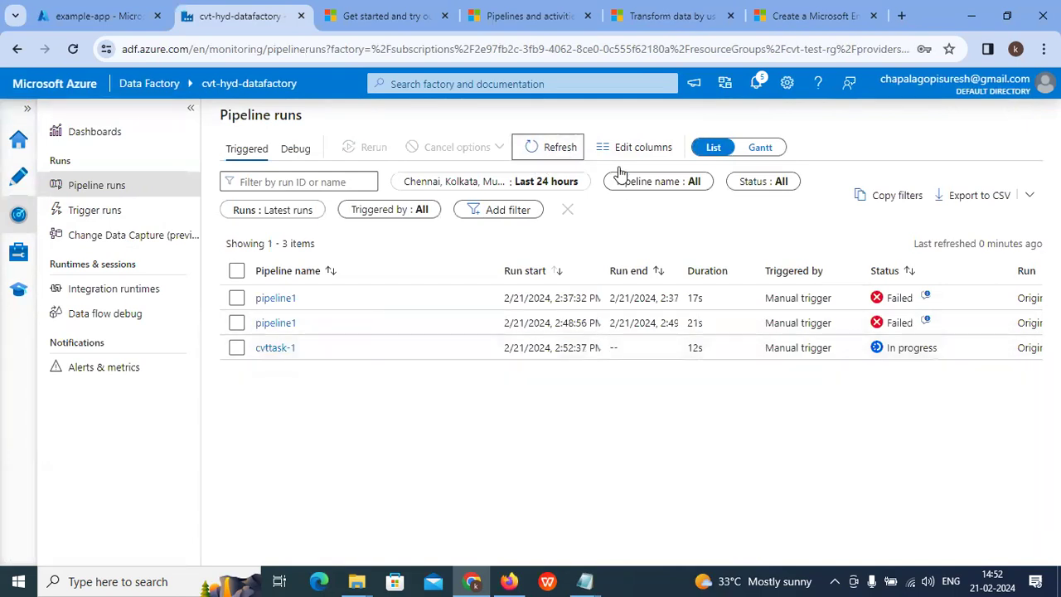
left_click(557, 150)
left_click(558, 149)
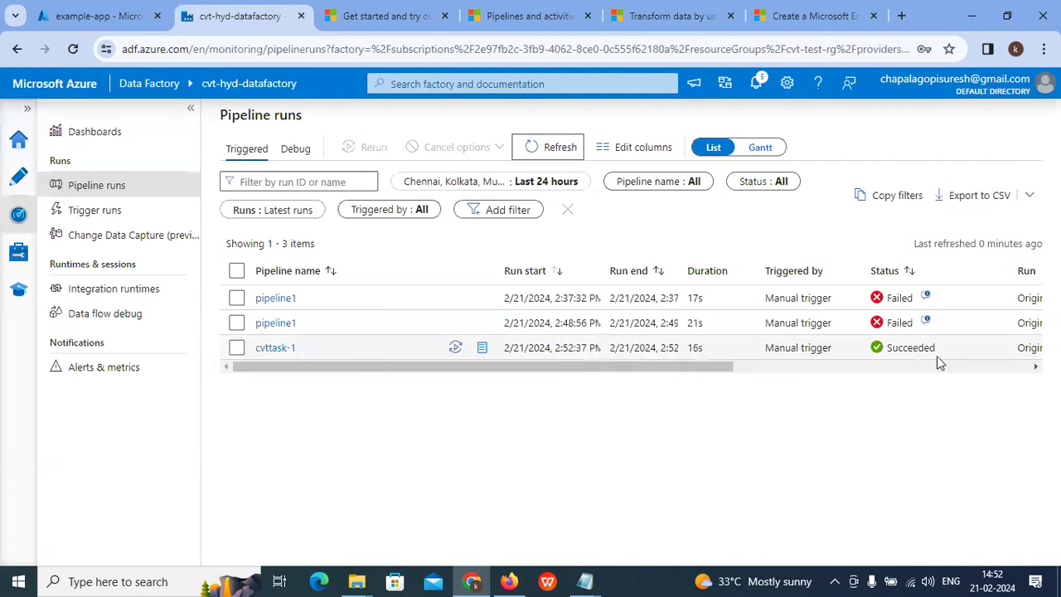
Step: Check the Copy_oxo activity details (648 bytes written), then go to the Azure portal
left_click(274, 348)
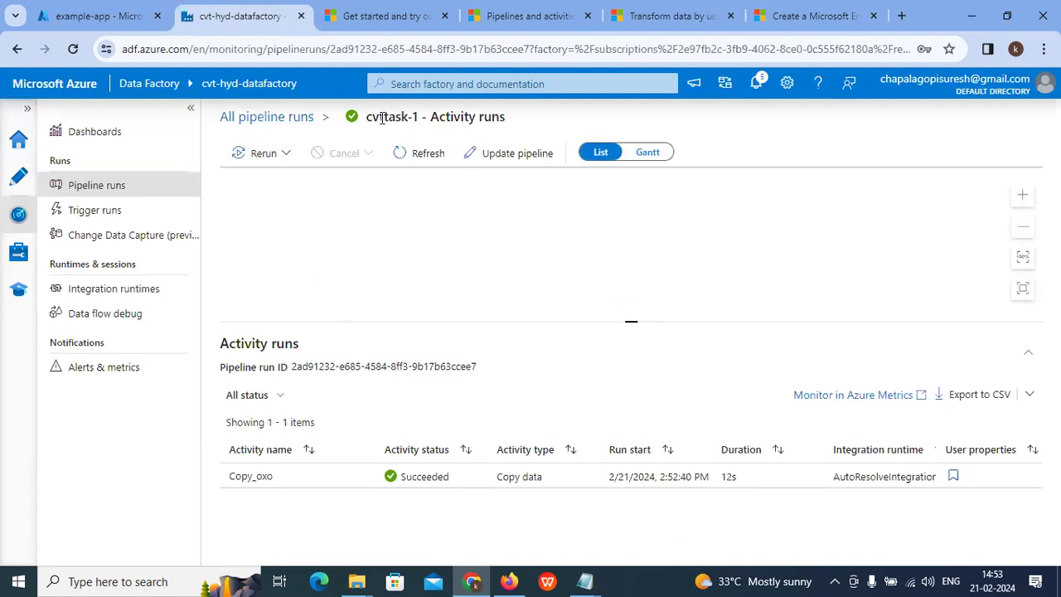
left_click(428, 153)
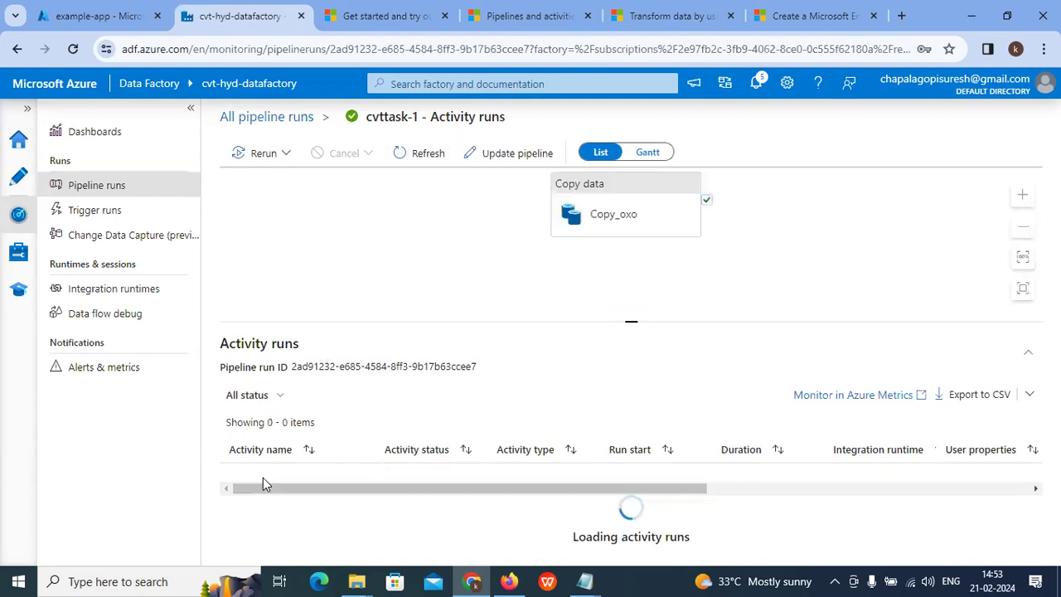
left_click(361, 476)
scroll(495, 320, "down", 2)
scroll(494, 320, "up", 2)
left_click(98, 18)
left_click(300, 83)
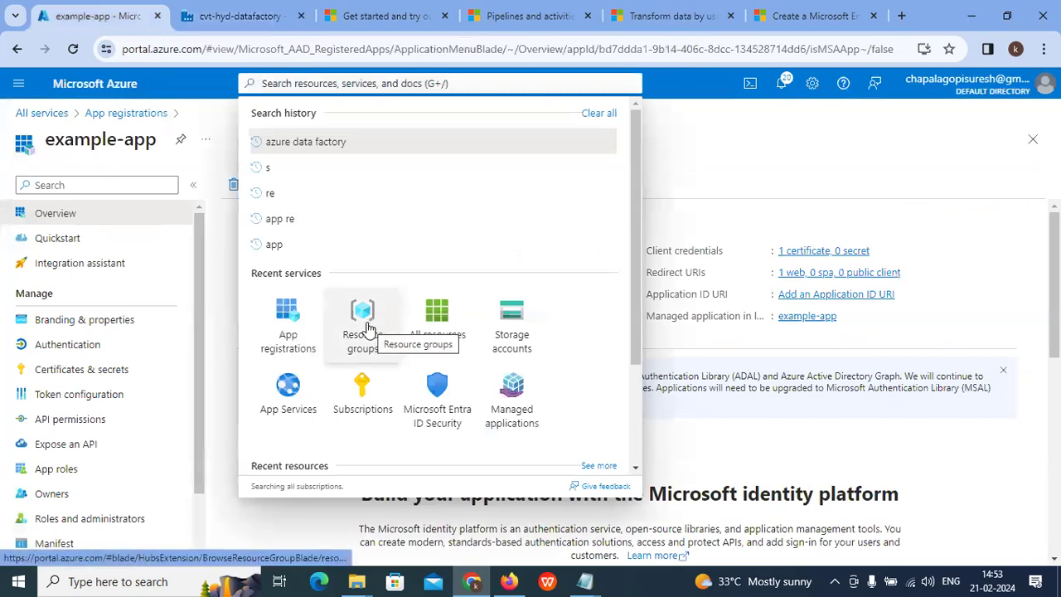
Step: Browse cvt-test-rg's samplecvtstroageaccount to spark/output and find WordCount_Spark.py (648 B)
left_click(365, 329)
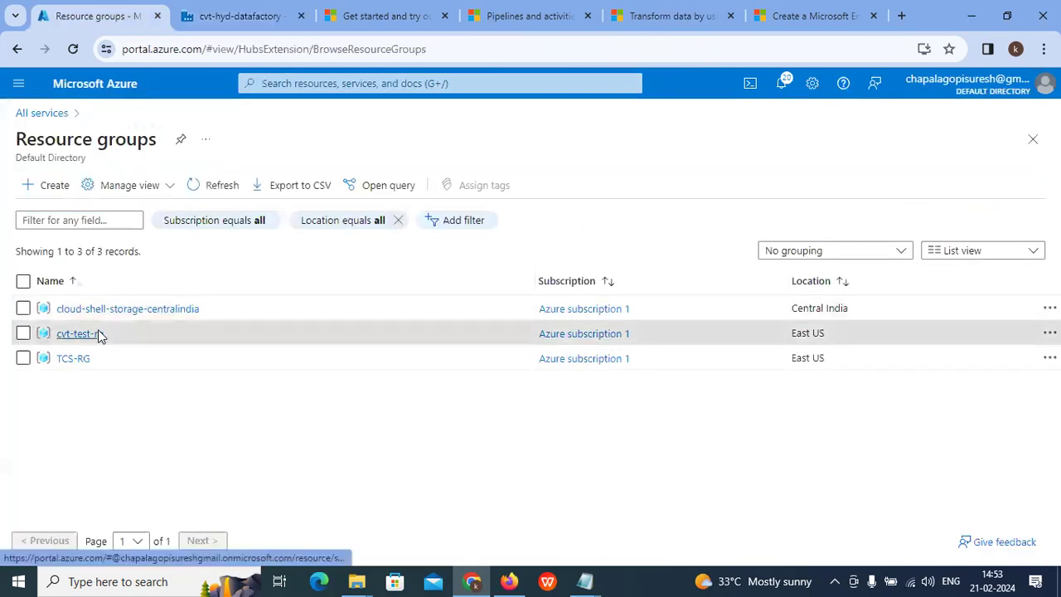
left_click(96, 333)
left_click(222, 143)
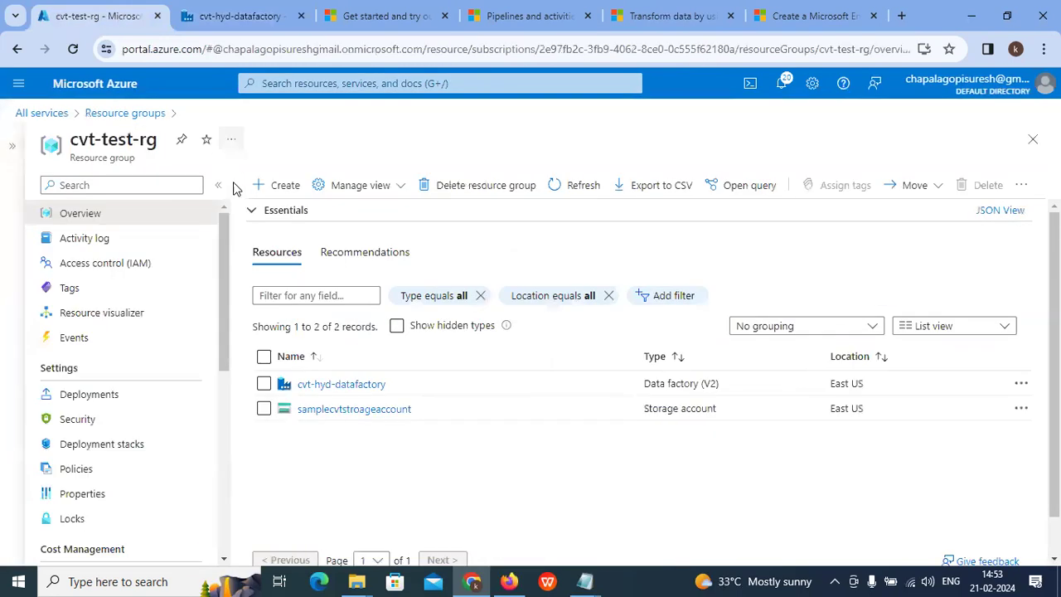
left_click(340, 408)
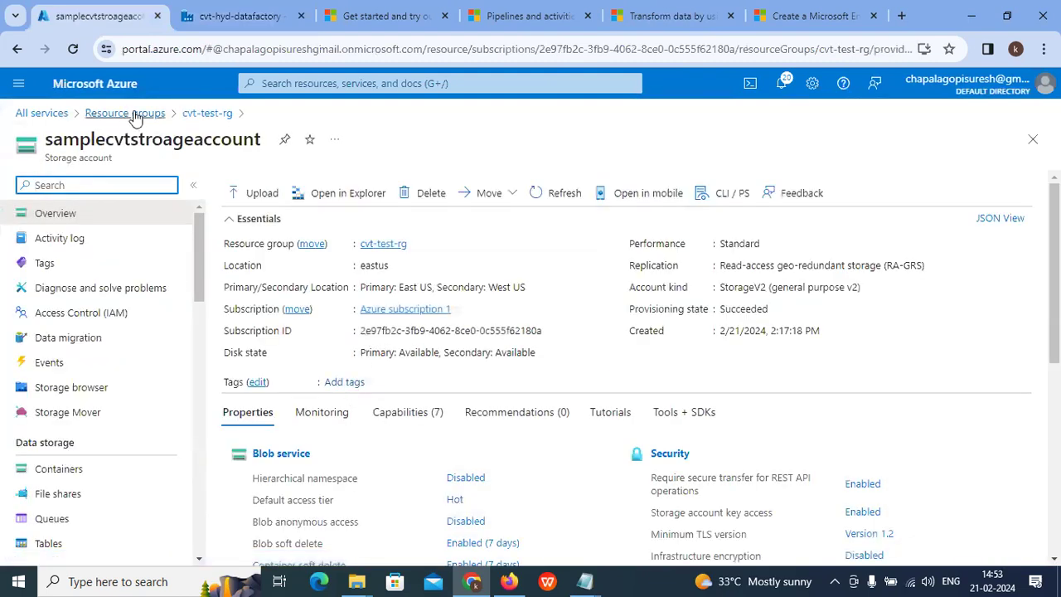
left_click(58, 468)
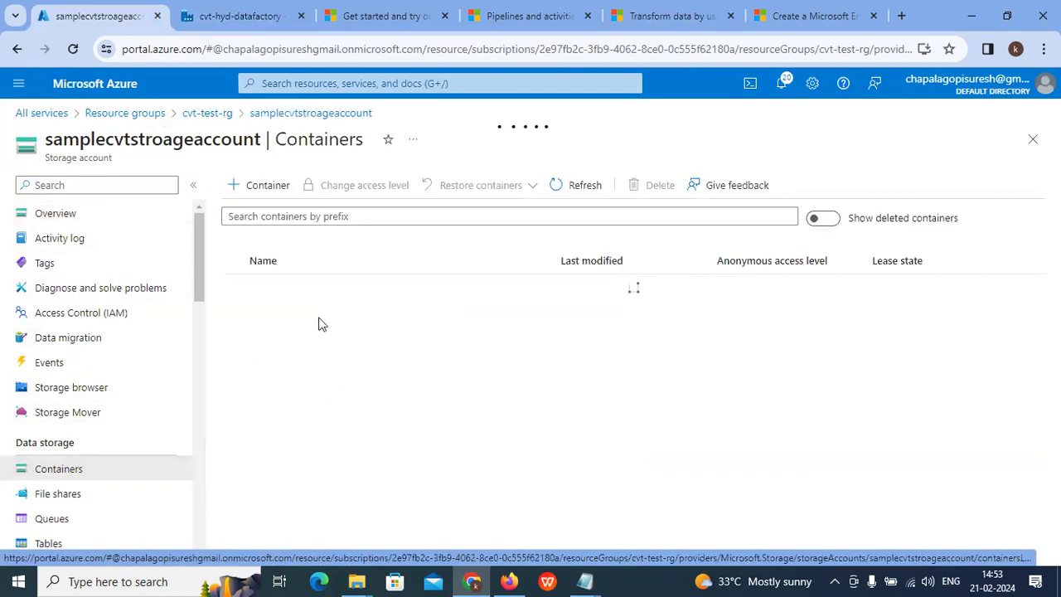
left_click(263, 312)
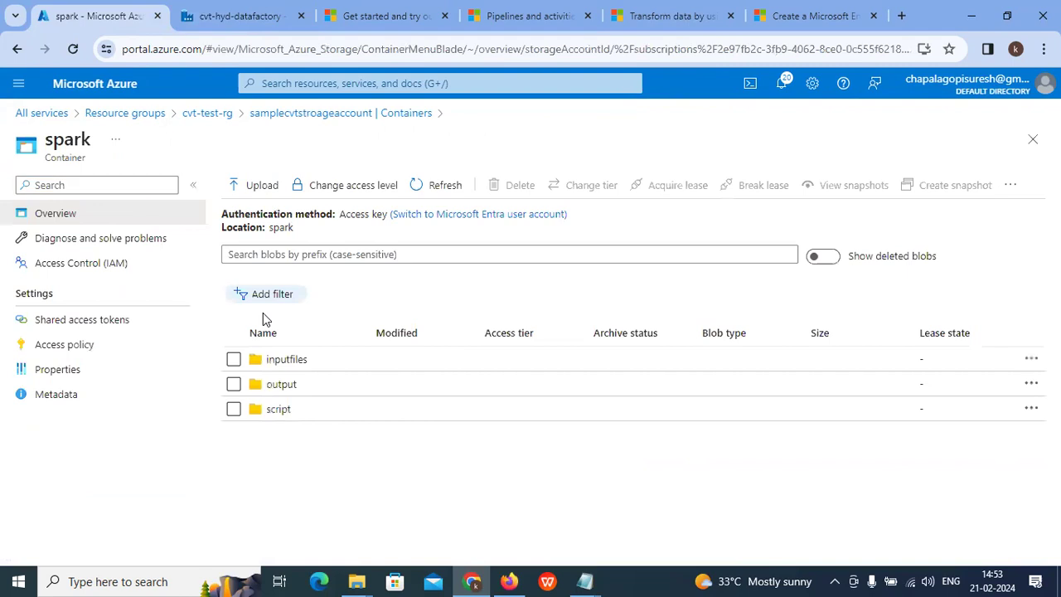
left_click(282, 385)
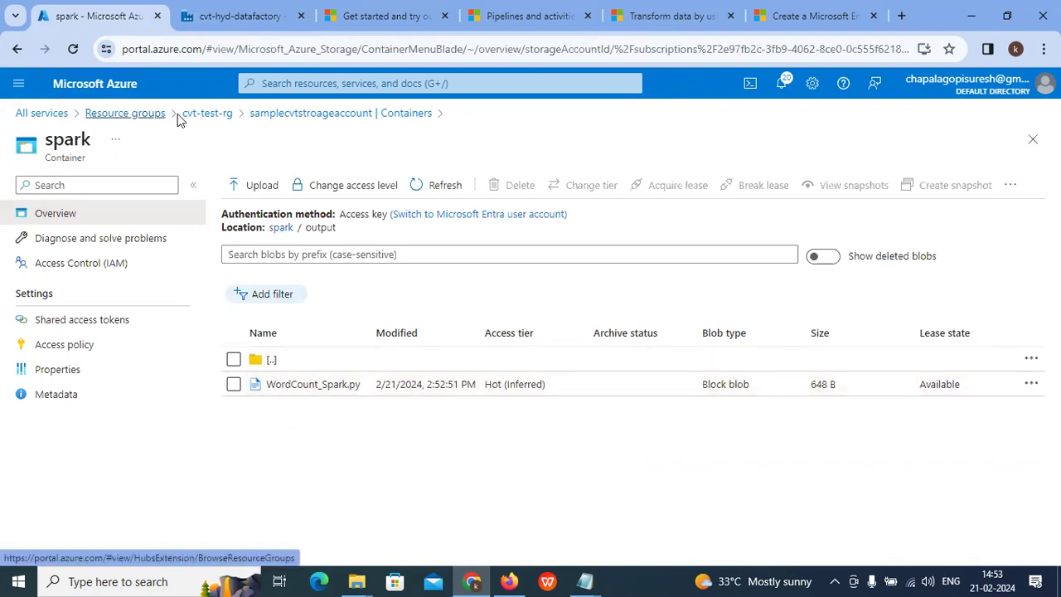
Step: Return to Data Factory and close the Copy_oxo activity details
left_click(149, 114)
left_click(212, 17)
left_click(1034, 121)
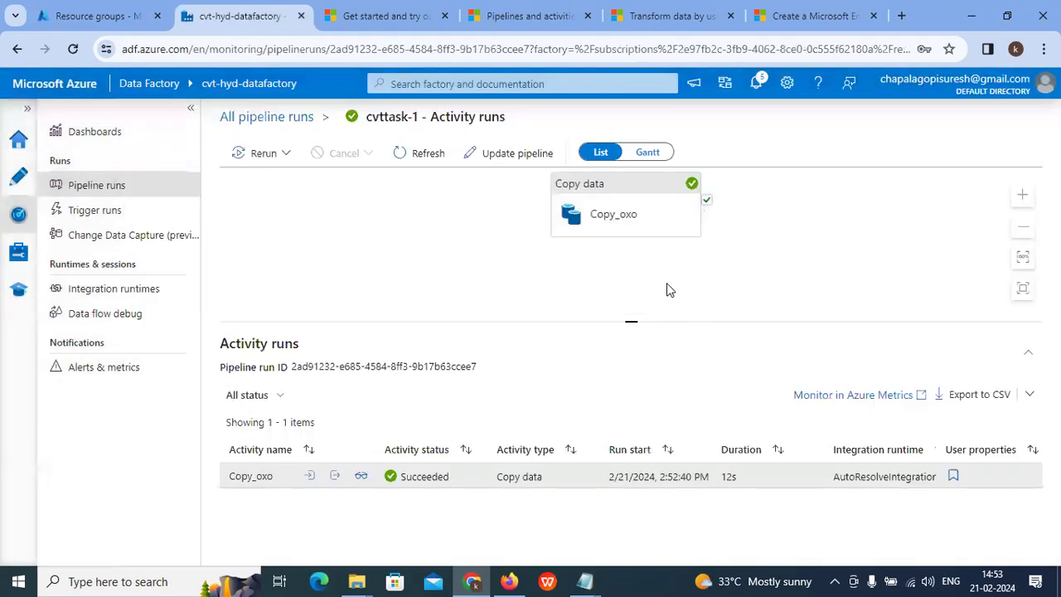
Step: Move through Home and Manage back to the Author view
left_click_drag(628, 192, 552, 212)
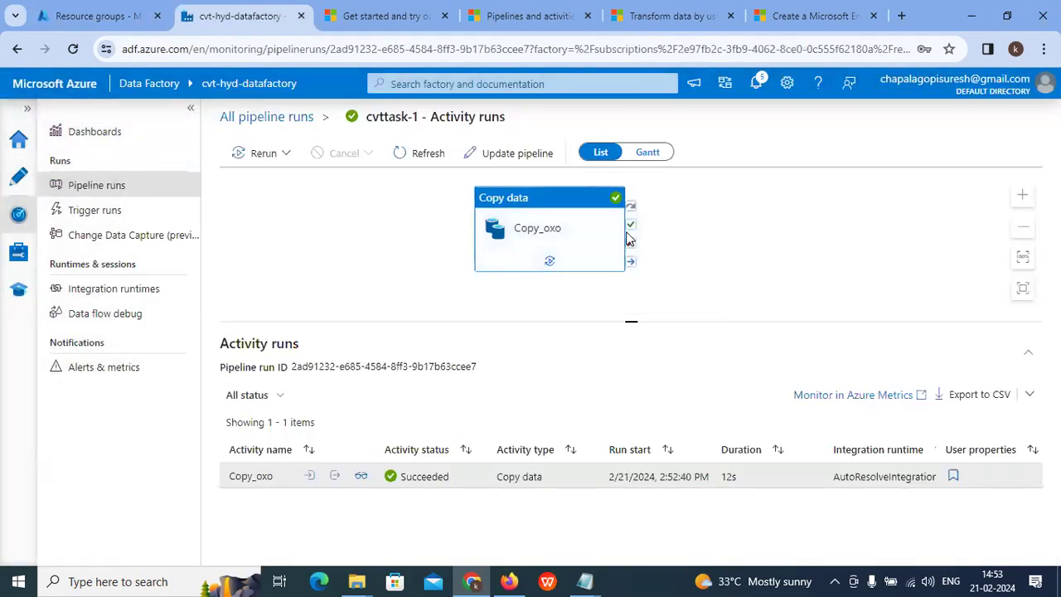
left_click(19, 141)
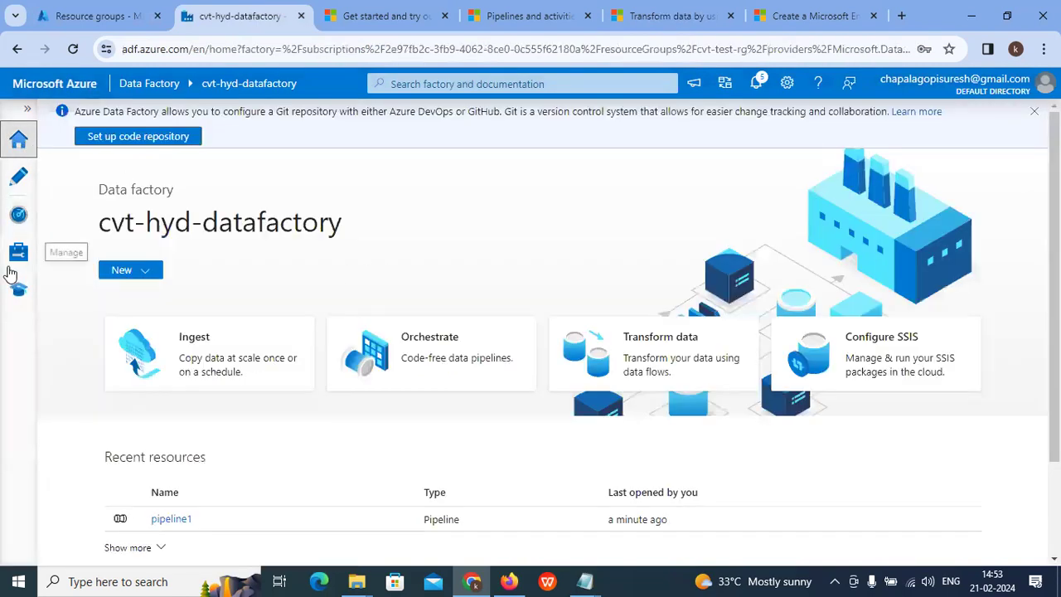
left_click(19, 254)
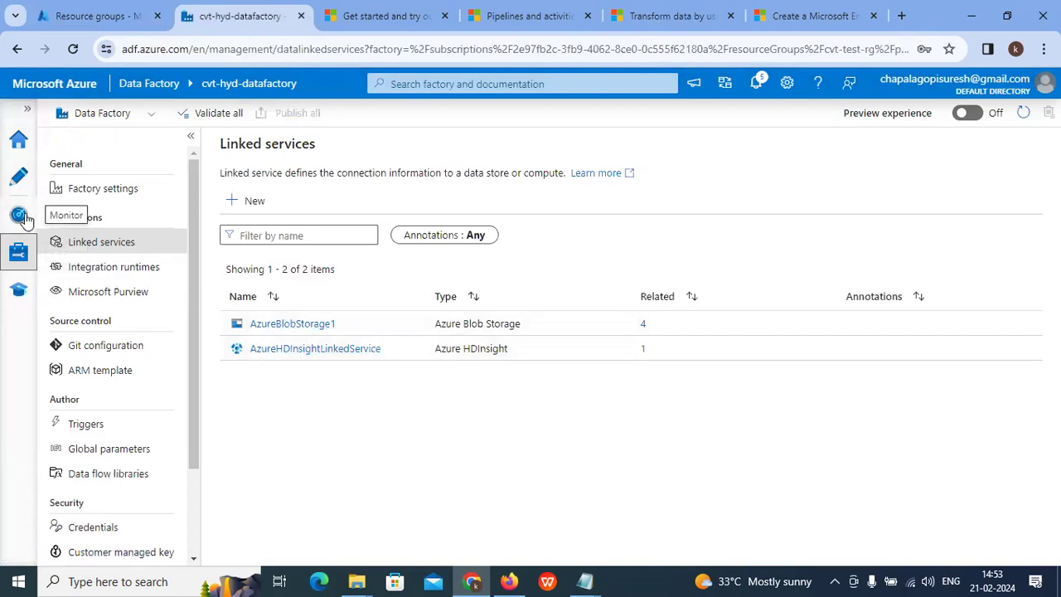
left_click(19, 175)
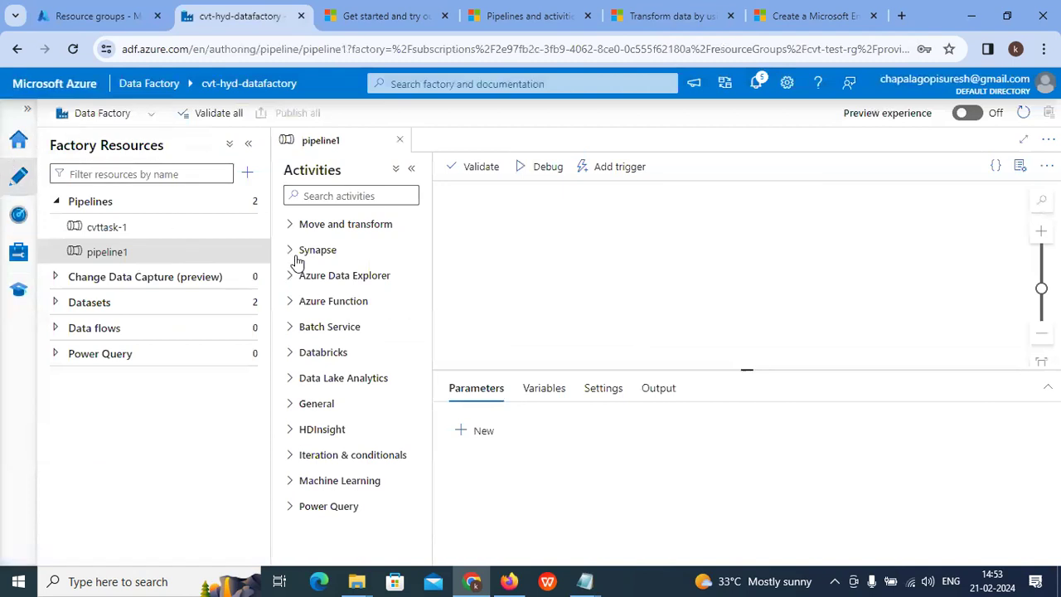
Step: Start a new dataset with Azure Blob Storage as its data store
left_click(238, 305)
left_click(296, 330)
left_click(652, 211)
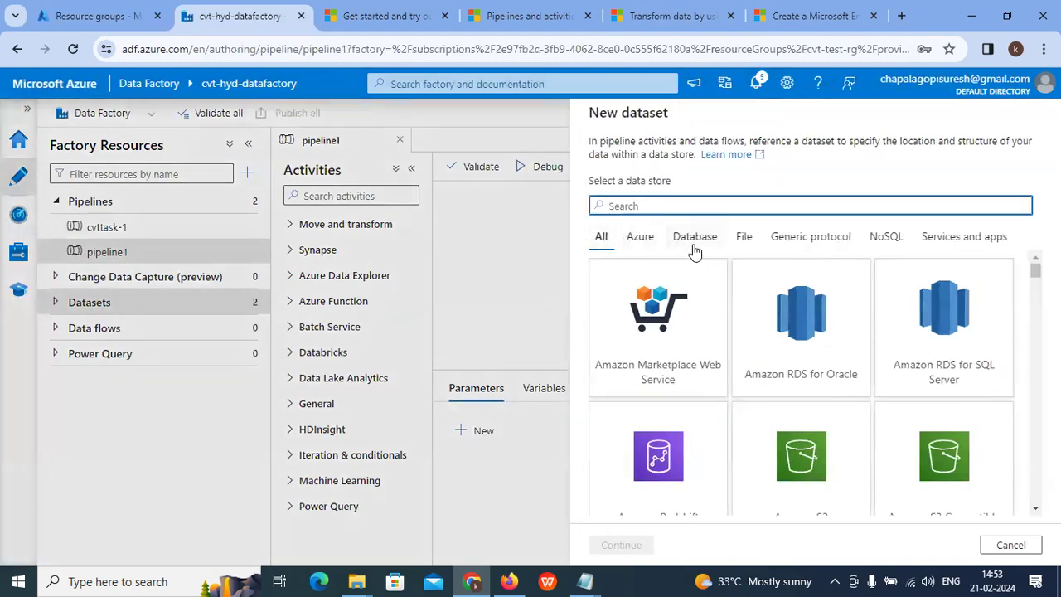
left_click(645, 247)
left_click(687, 352)
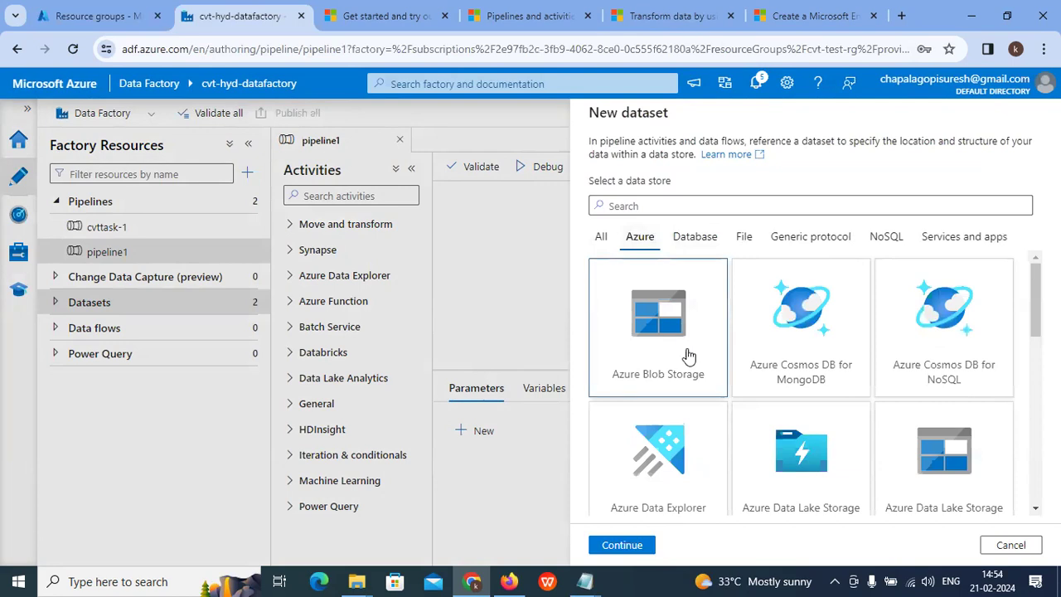
left_click(621, 544)
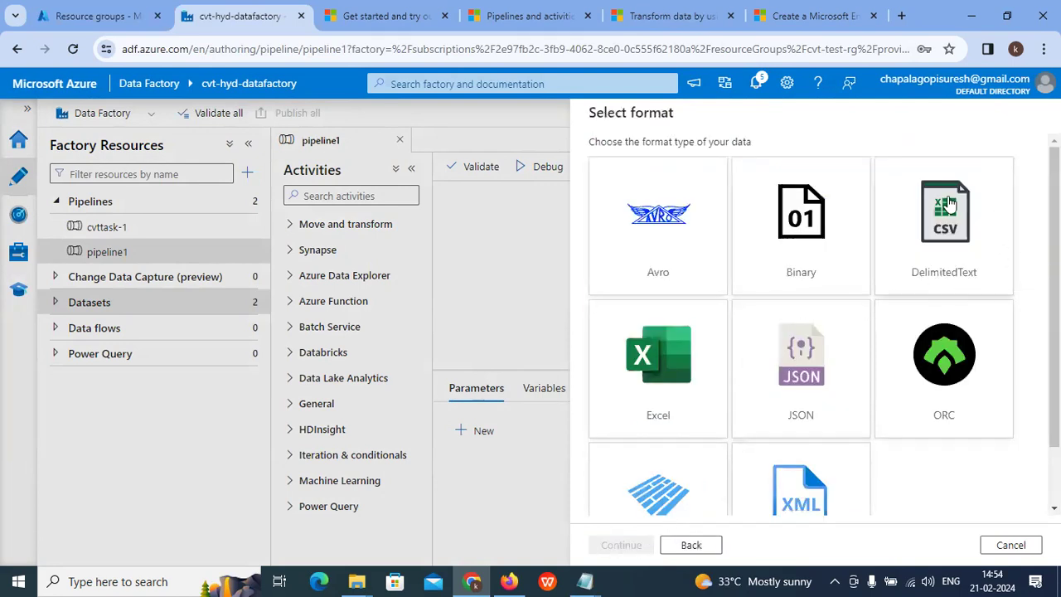
Step: Open the script folder in samplecvtstroageaccount's spark container under the cvt-test-rg resource group
left_click(132, 13)
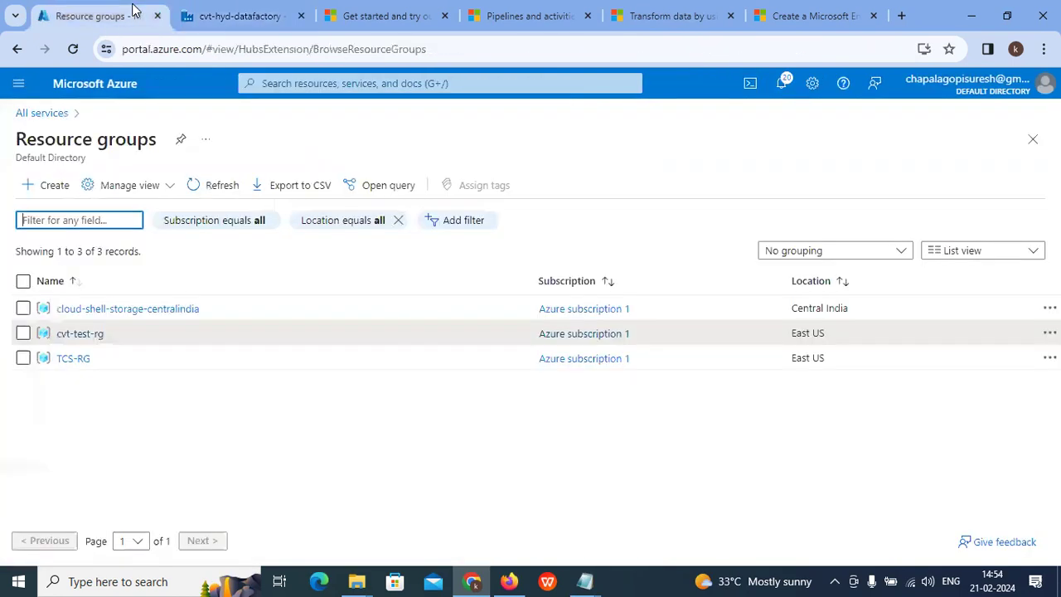
left_click(89, 335)
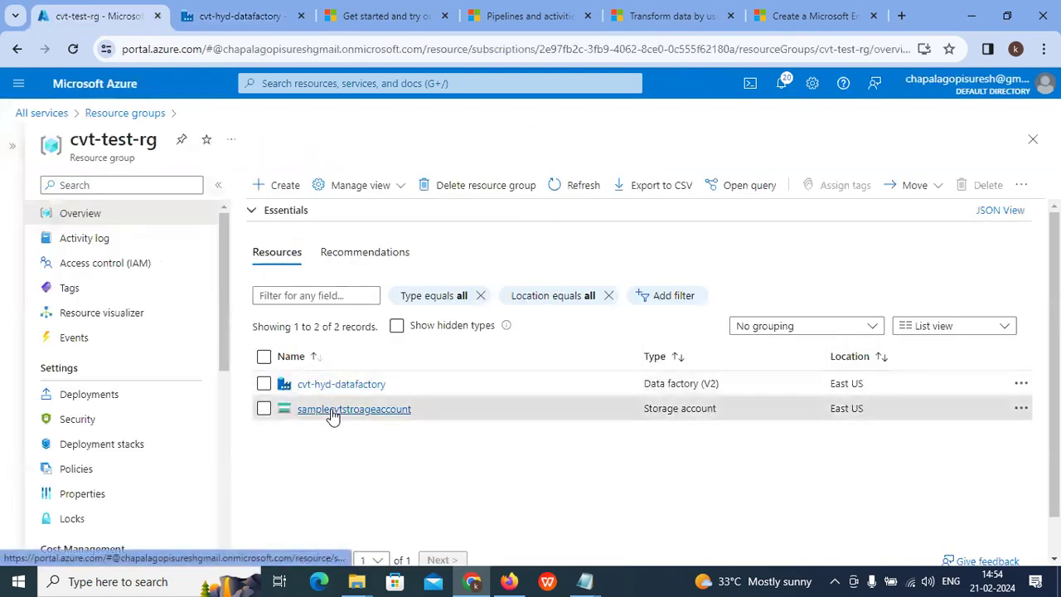
left_click(328, 409)
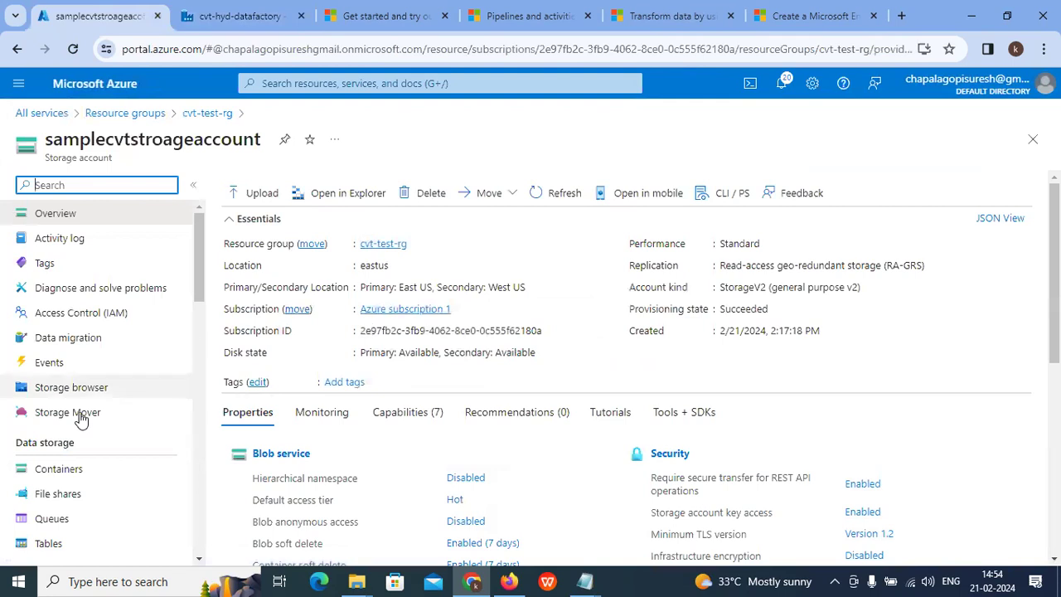
left_click(58, 469)
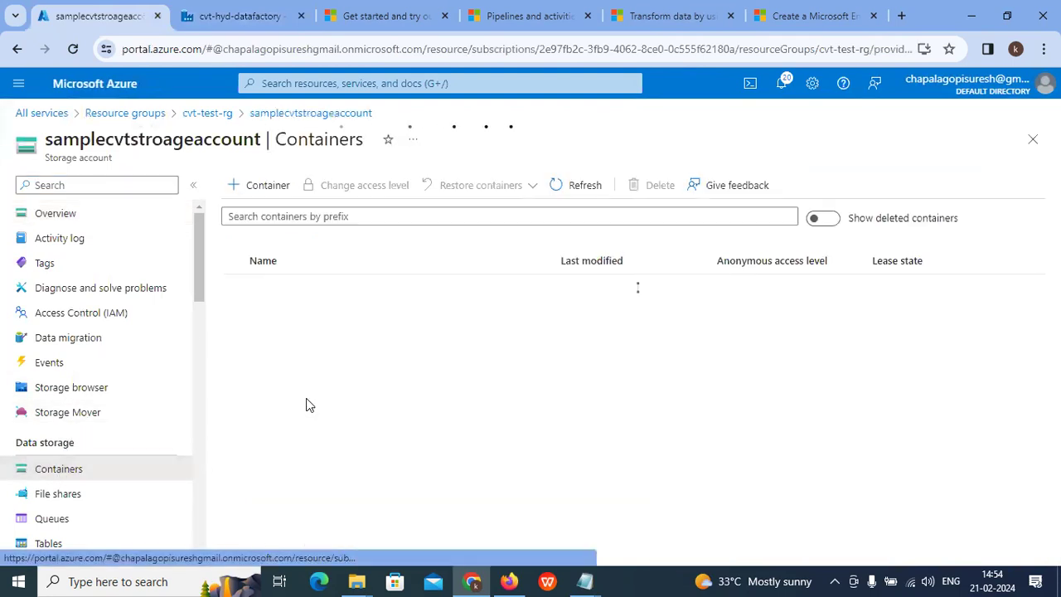
left_click(261, 313)
left_click(274, 407)
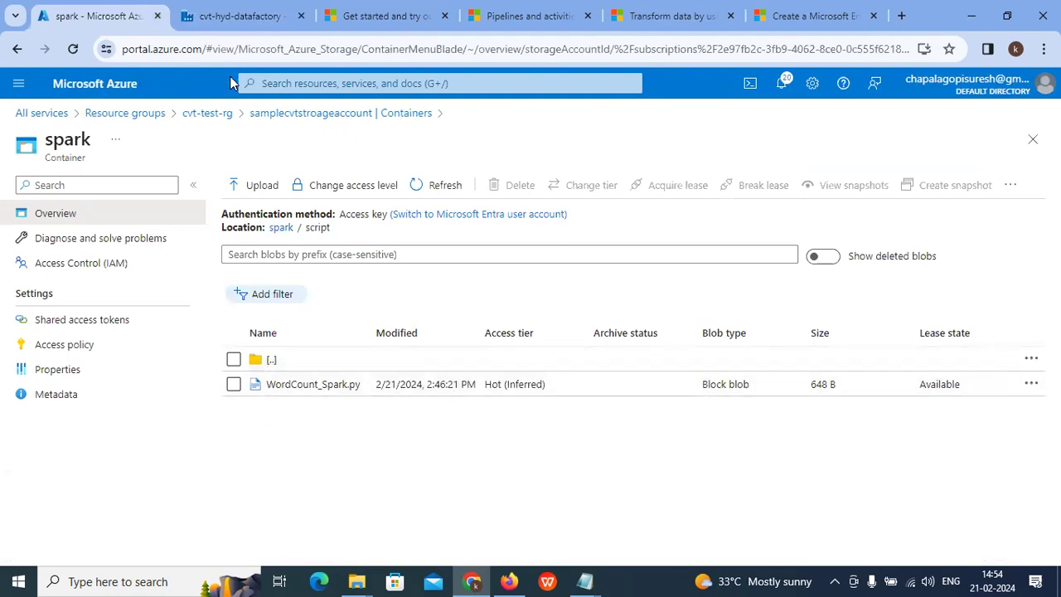
left_click(290, 10)
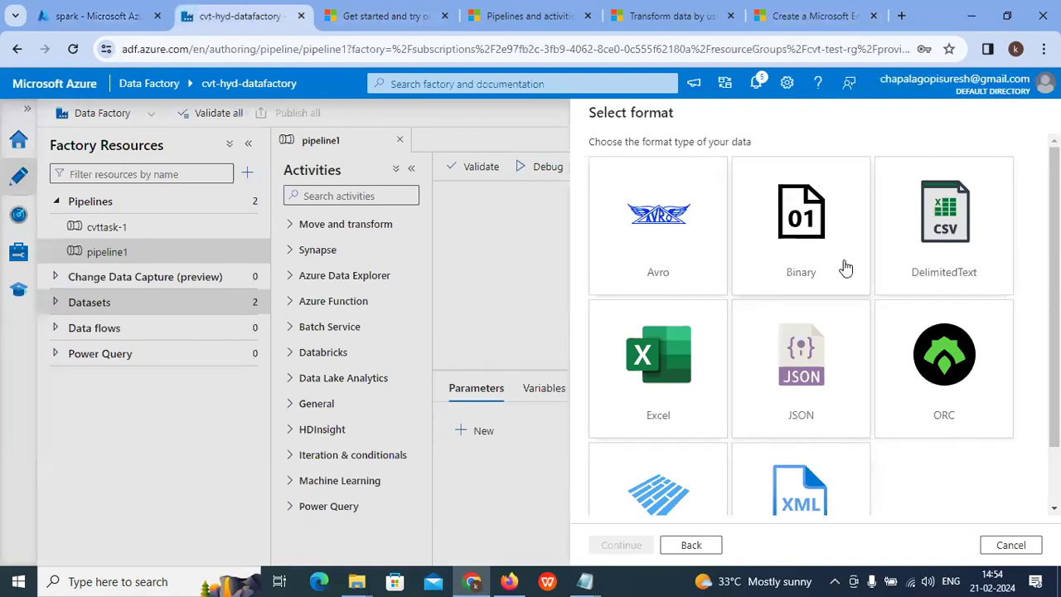
Step: Scroll through the dataset format tiles, from Avro and DelimitedText to Parquet and XML
scroll(910, 292, "down", 1)
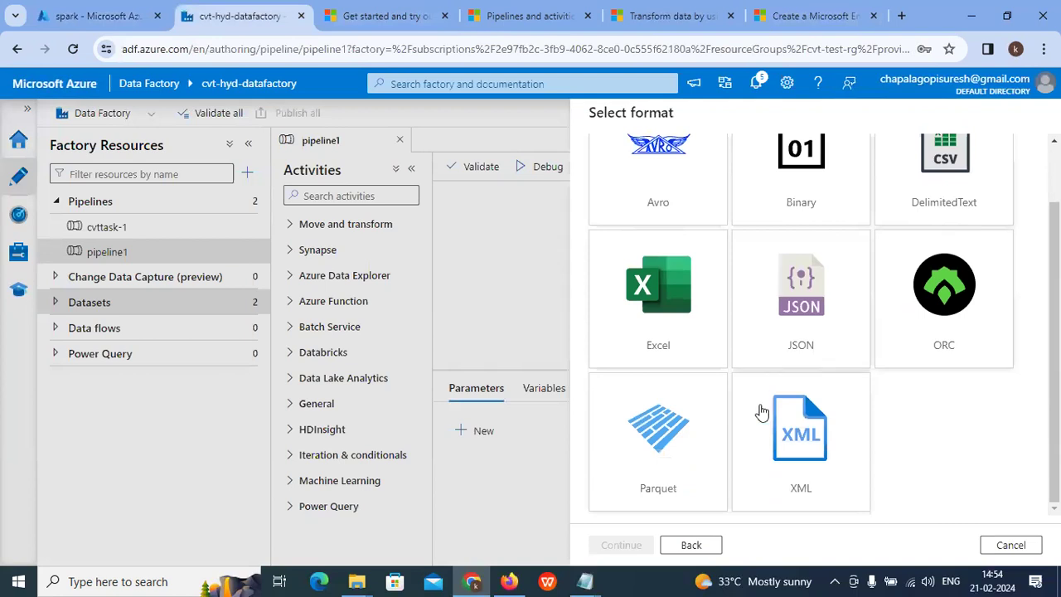
scroll(754, 281, "up", 1)
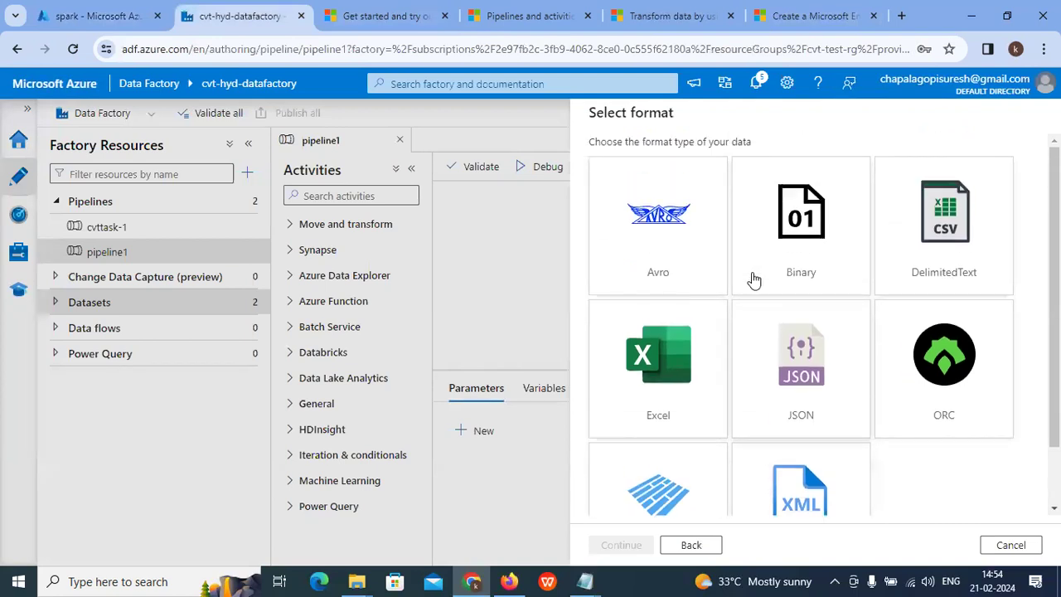
scroll(832, 356, "down", 1)
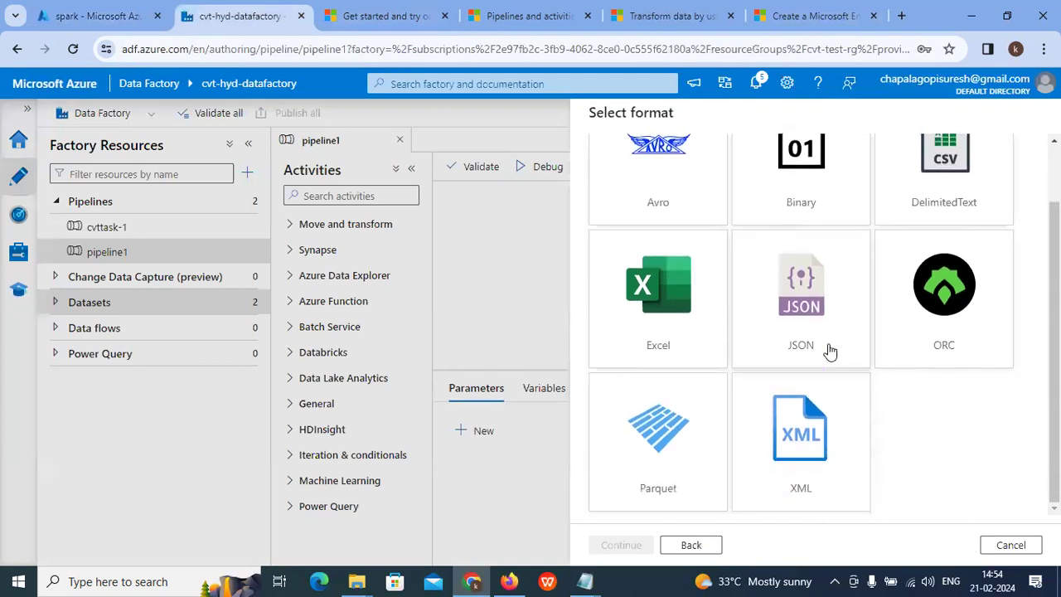
scroll(787, 307, "up", 1)
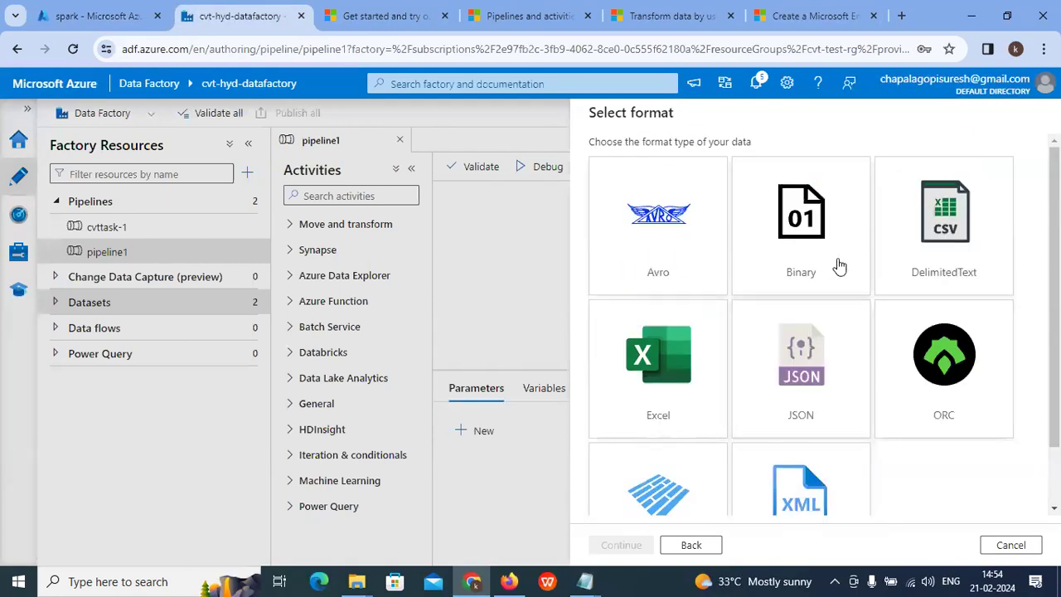
scroll(614, 315, "down", 1)
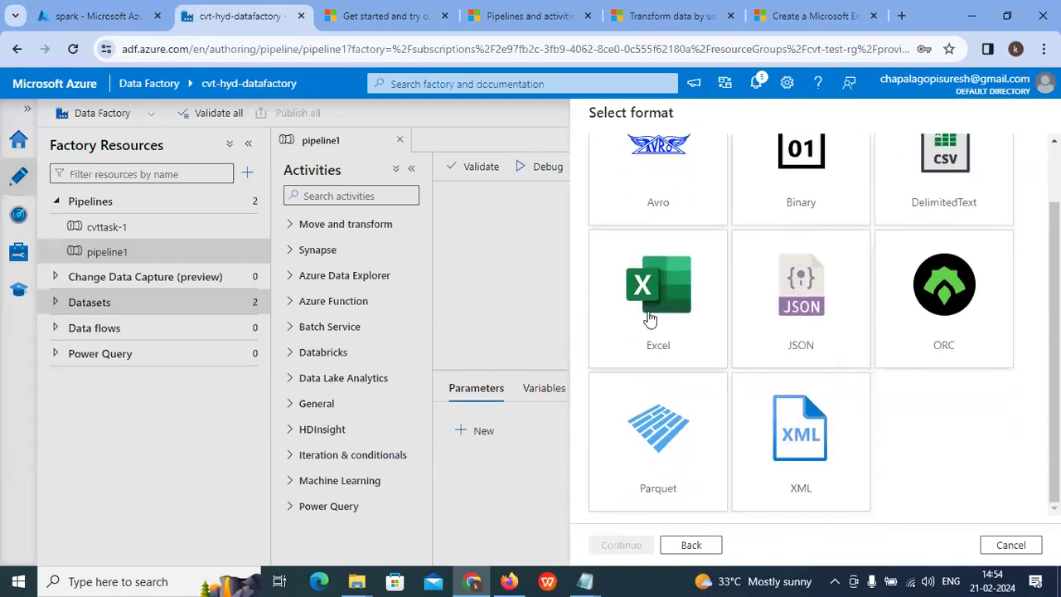
Step: Upload business-operations-survey-2022-business-finance.csv from Downloads into spark/script
left_click(91, 15)
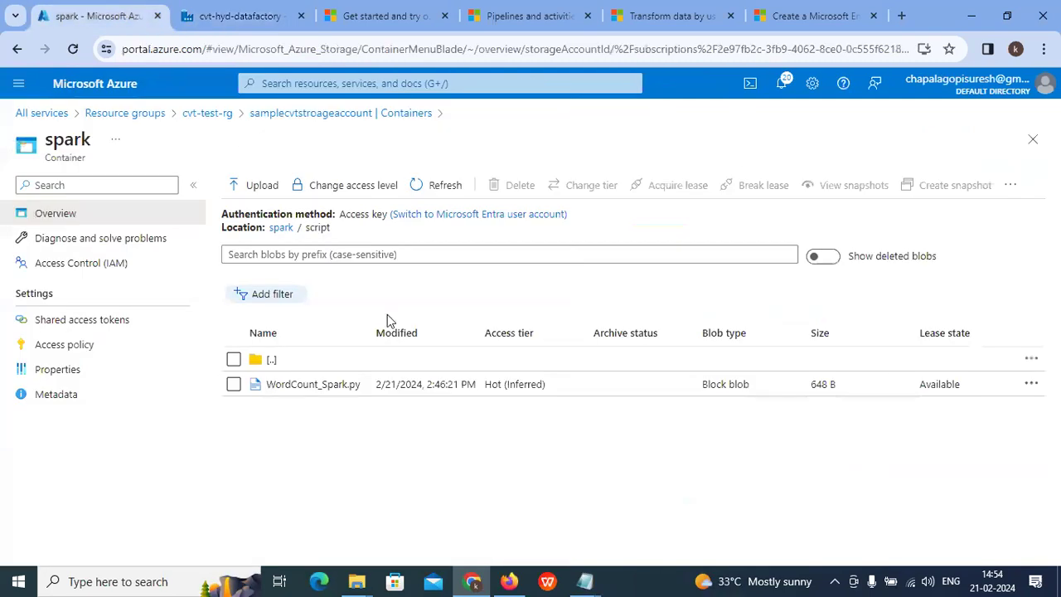
left_click(265, 185)
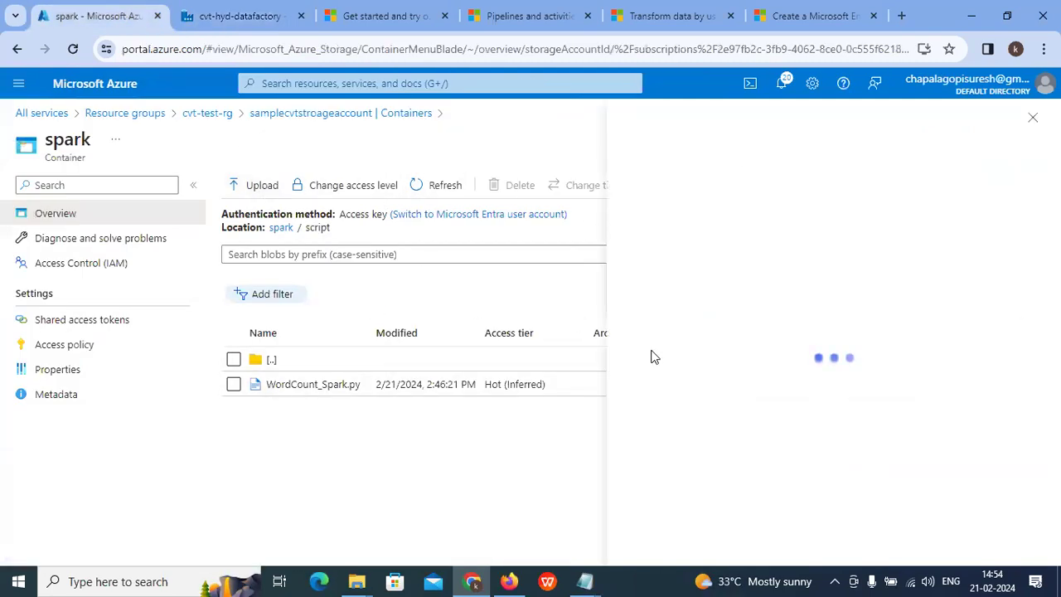
left_click(829, 271)
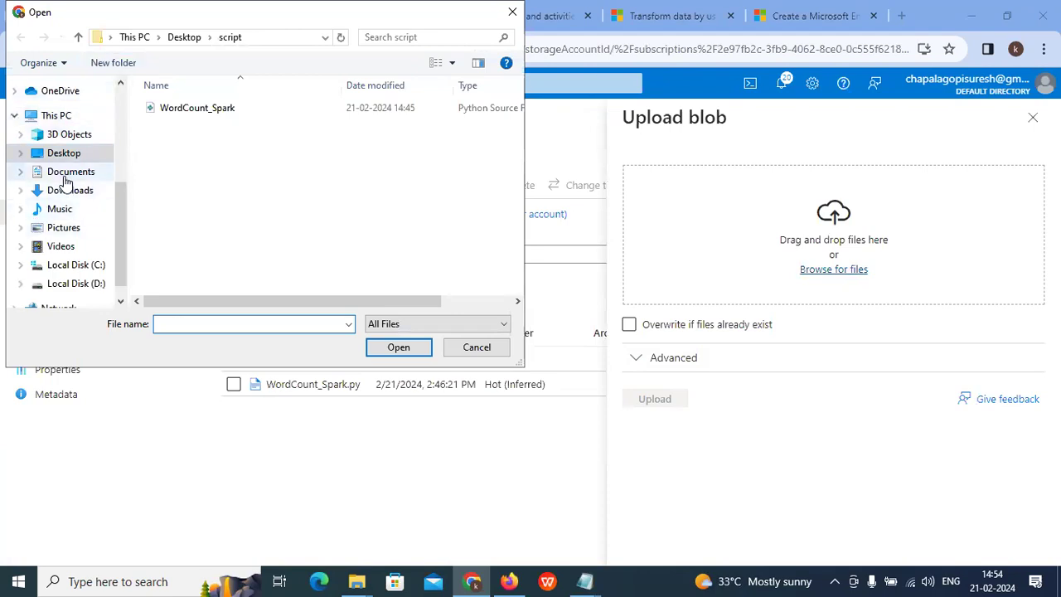
left_click(66, 193)
left_click(250, 221)
left_click(398, 348)
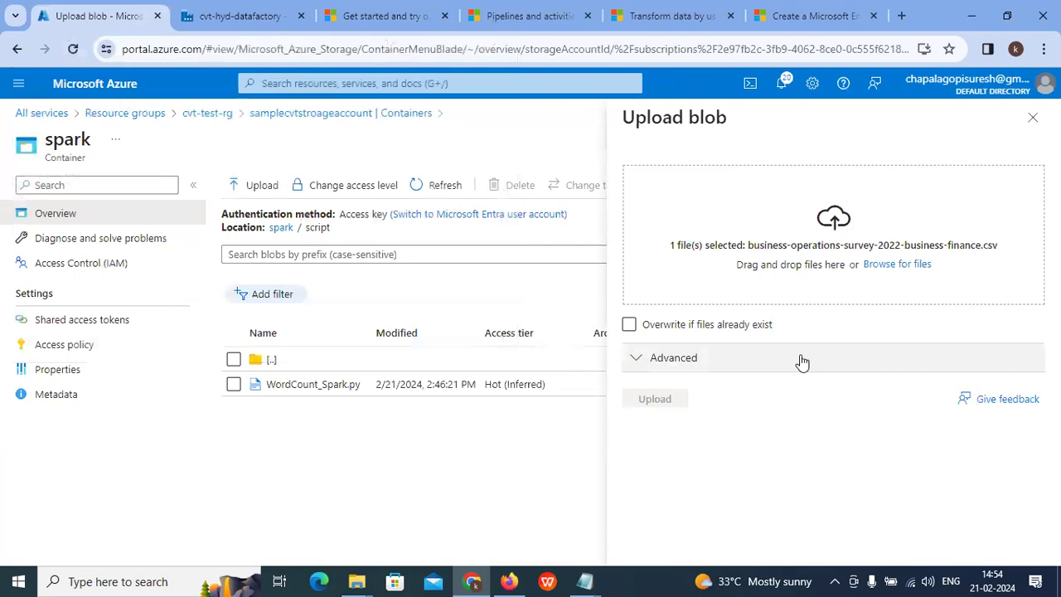
left_click(668, 402)
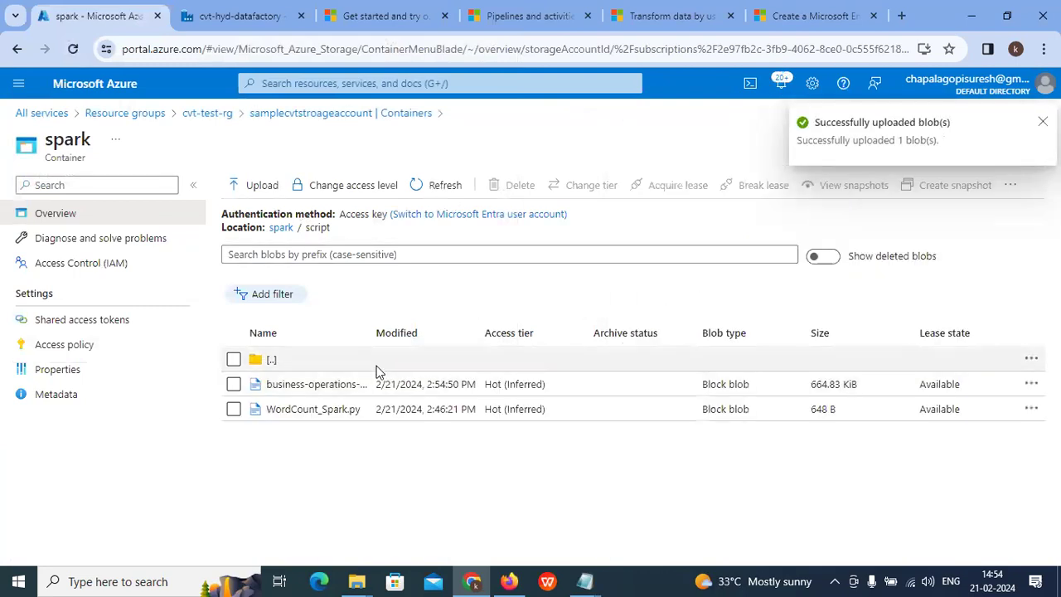
left_click_drag(367, 328, 638, 333)
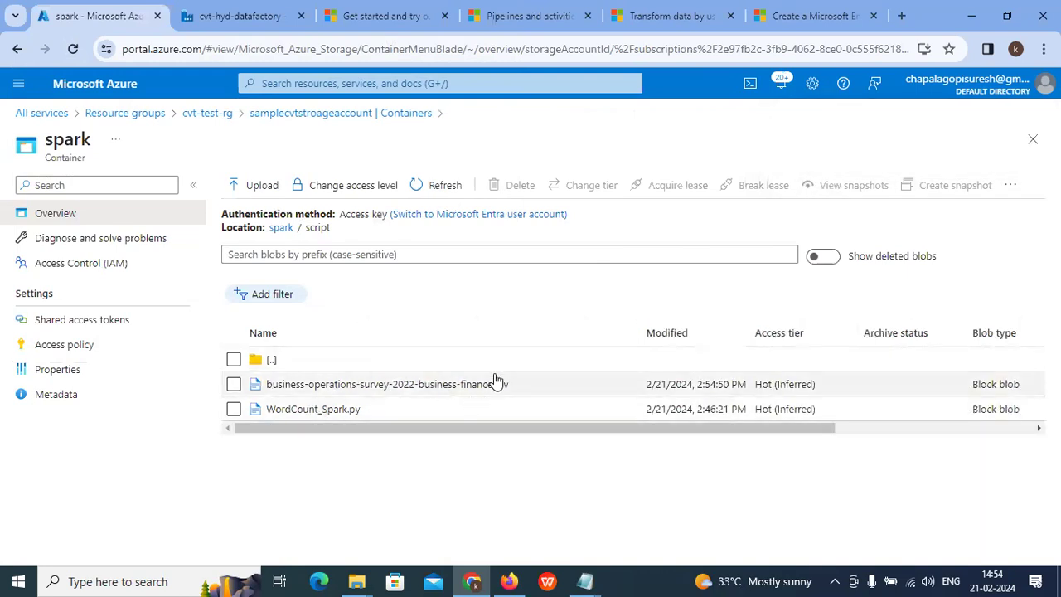
left_click(245, 16)
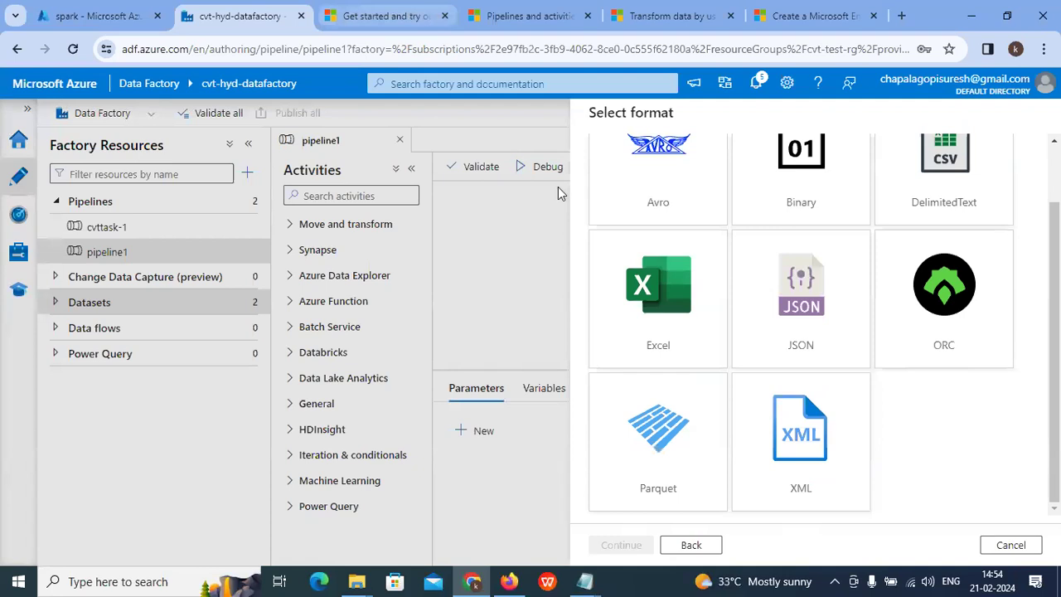
Step: Choose the DelimitedText format and name the new dataset cvtdatasetInput
scroll(829, 340, "up", 2)
left_click(884, 276)
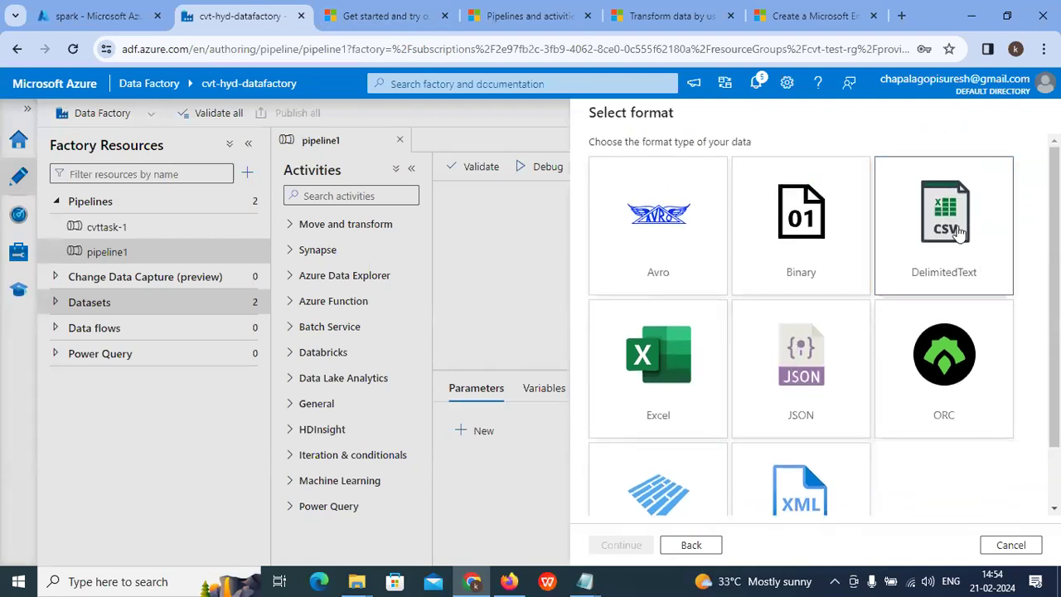
scroll(829, 348, "down", 2)
left_click(628, 545)
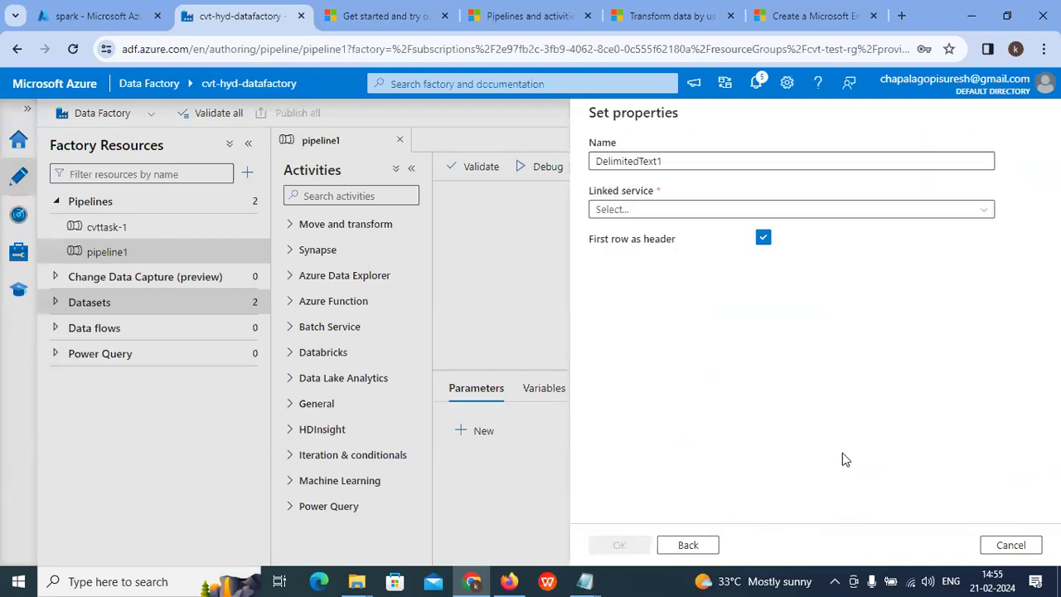
double_click(699, 160)
key("BackSpace")
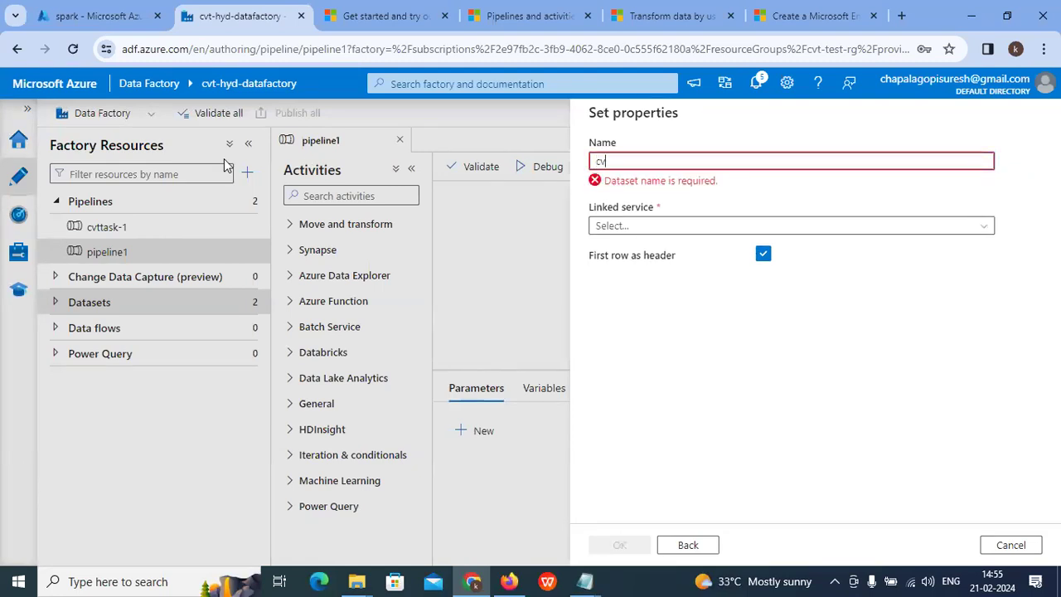
type("cvtdatasetIn")
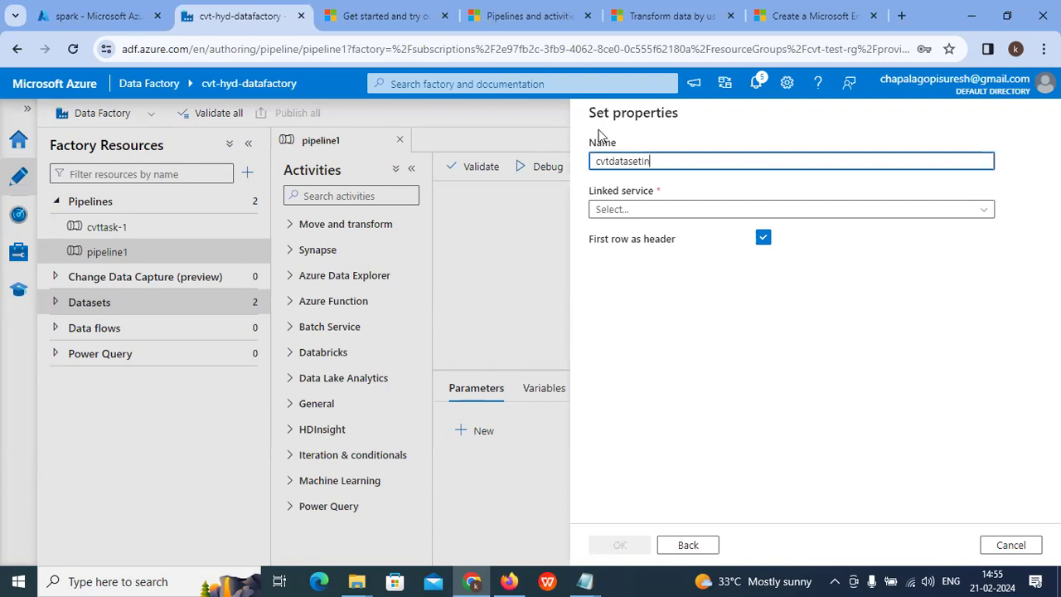
key("ctrl+a")
key("BackSpace")
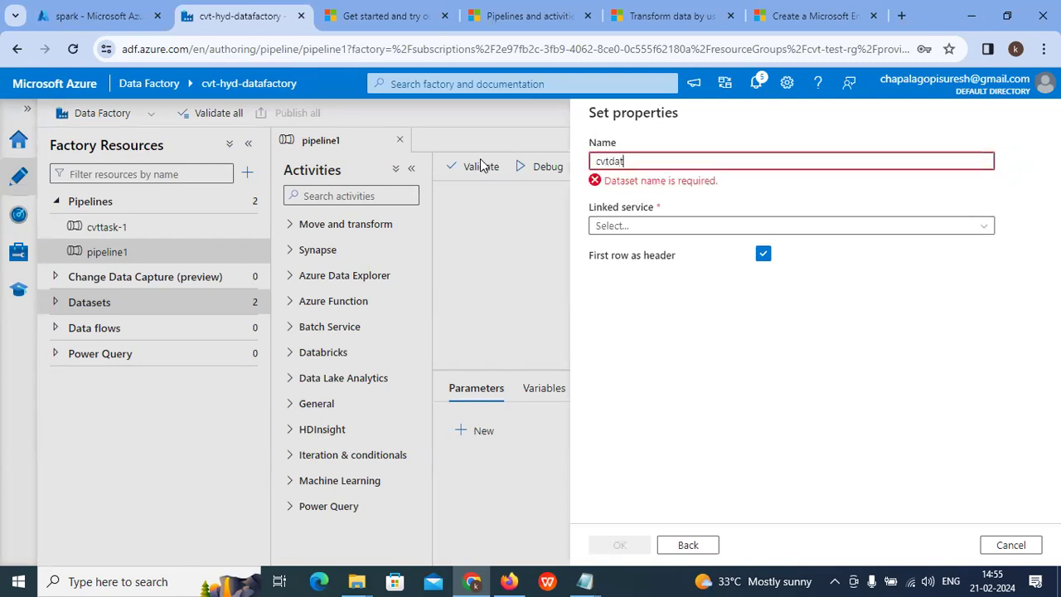
type("cvtdatasetInput")
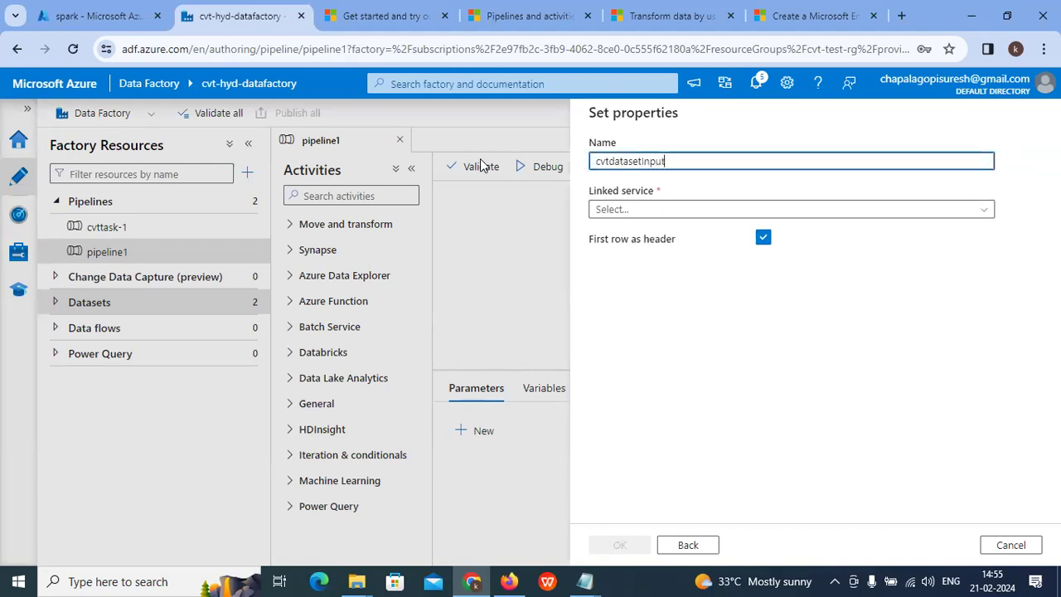
Step: Link it to AzureBlobStorage1 with the survey CSV in spark/script as the file, and create it
left_click(658, 209)
left_click(667, 287)
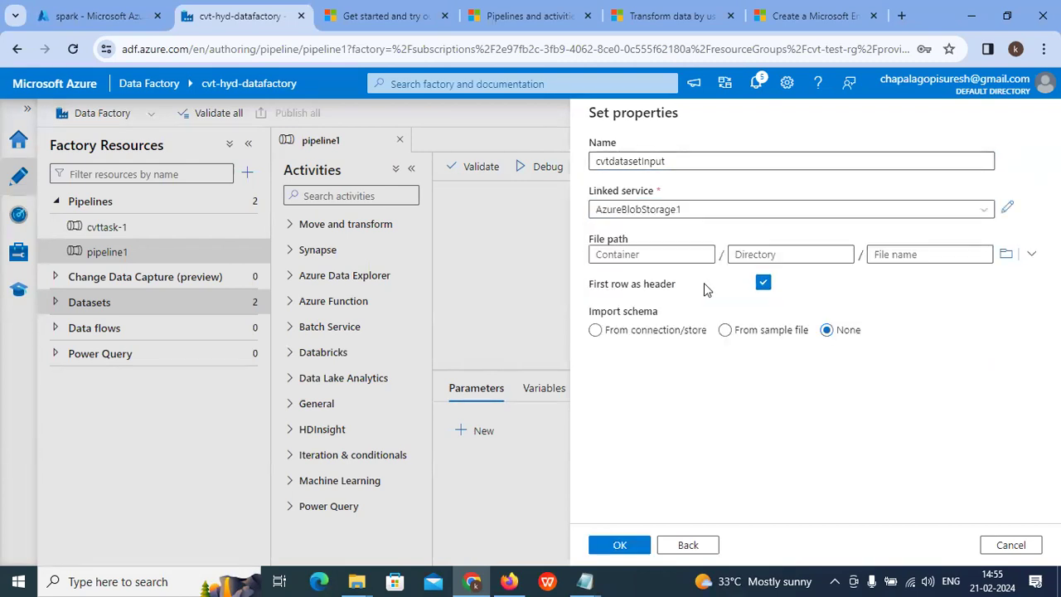
left_click(1005, 253)
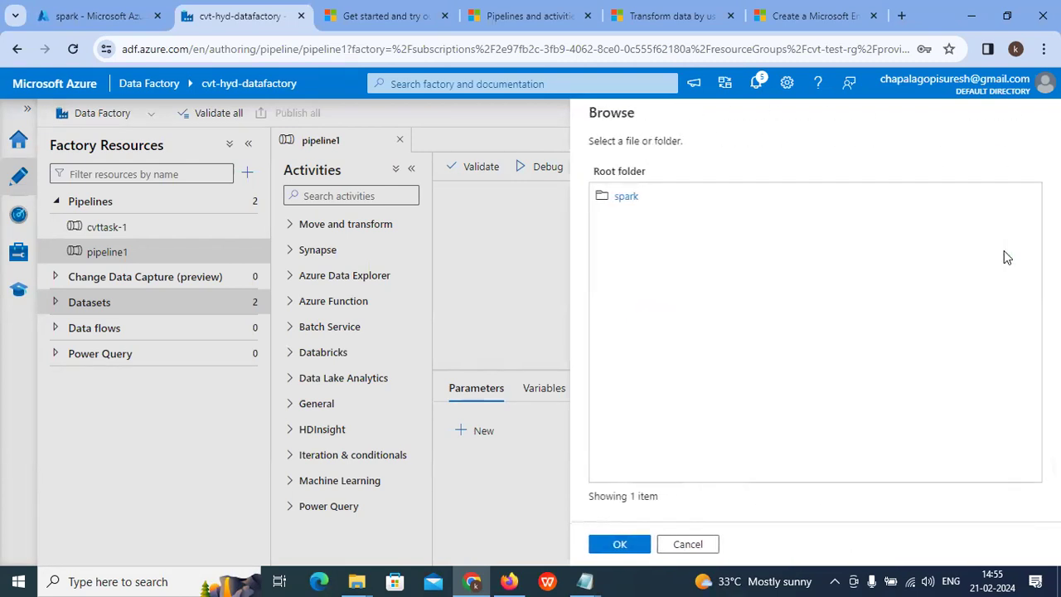
left_click(627, 197)
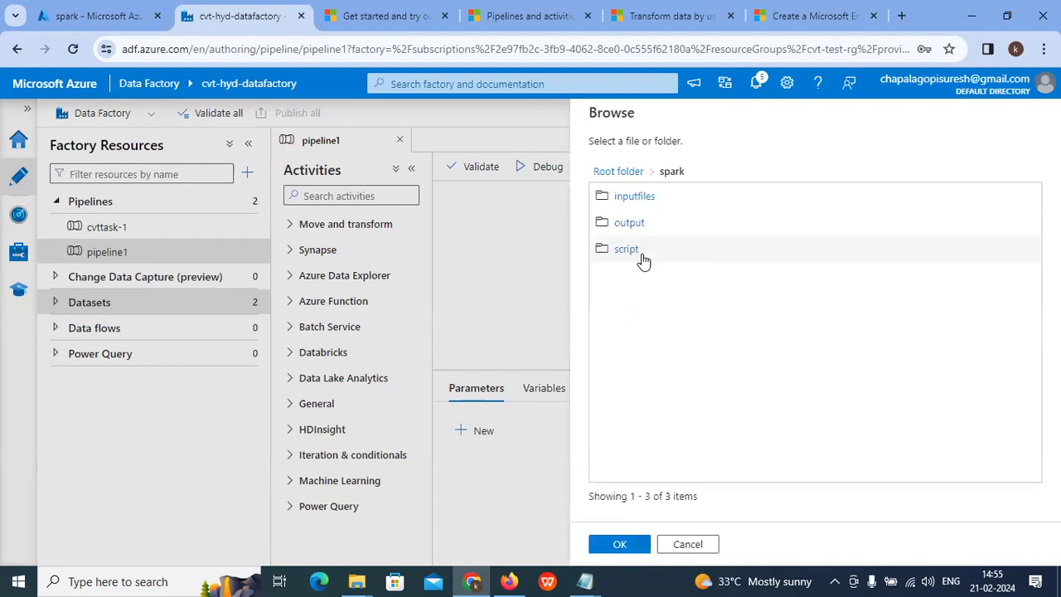
left_click(628, 258)
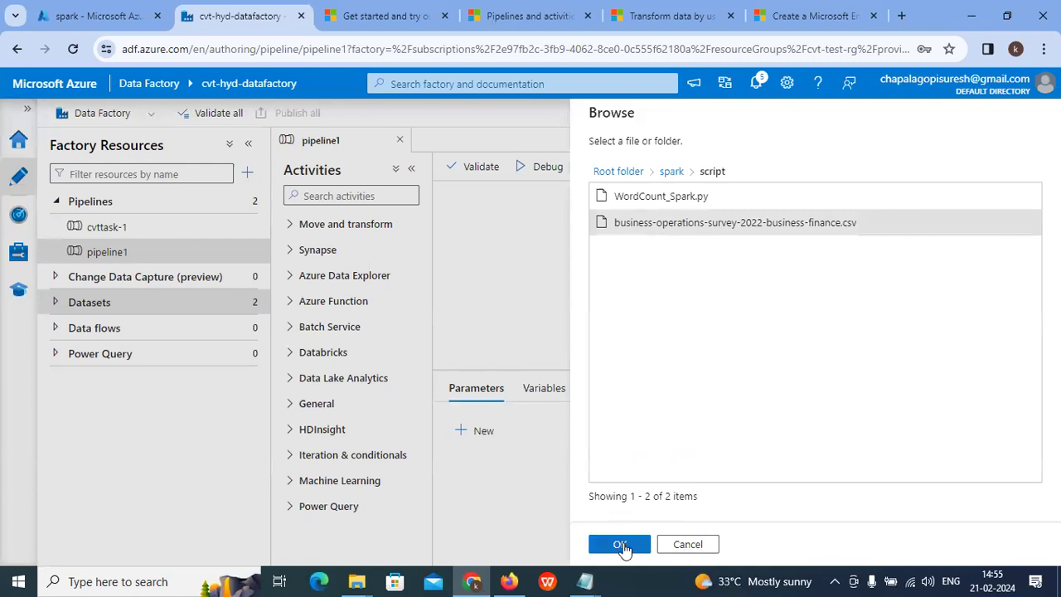
left_click(621, 545)
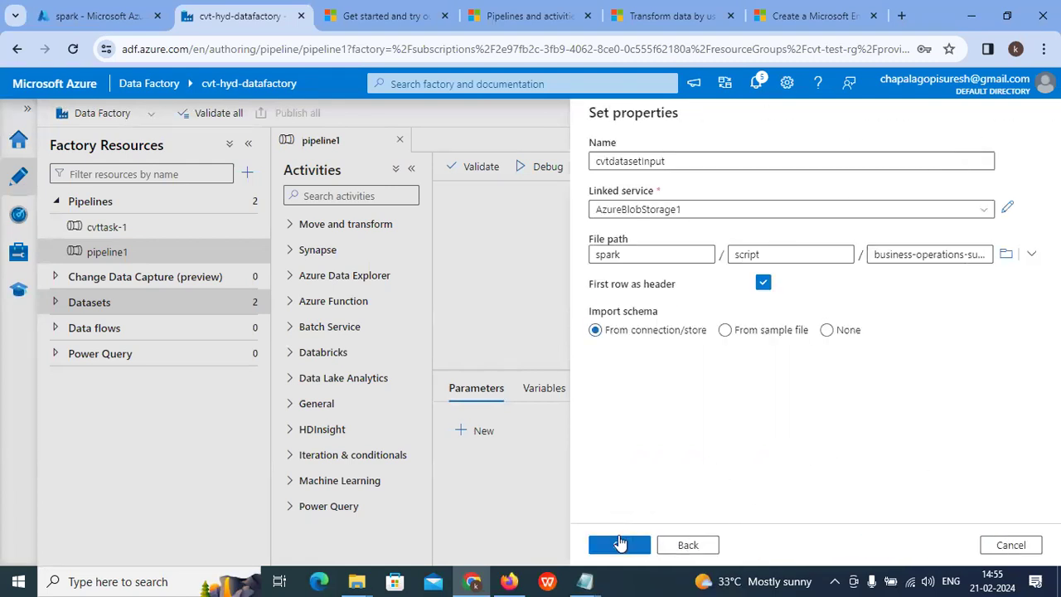
left_click(620, 545)
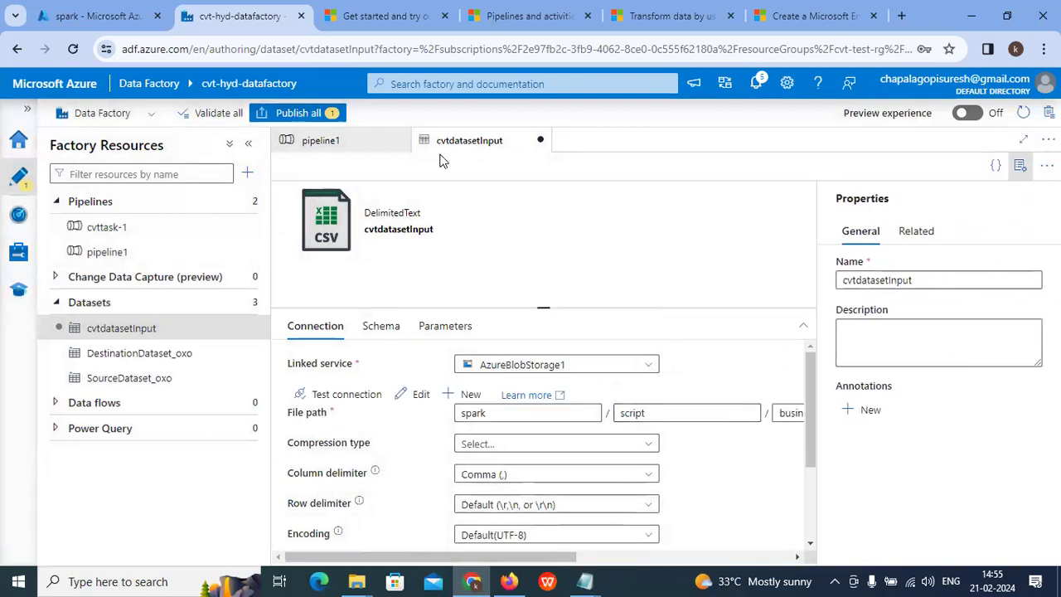
Step: Publish the cvtdatasetInput dataset and close its editor
left_click(287, 115)
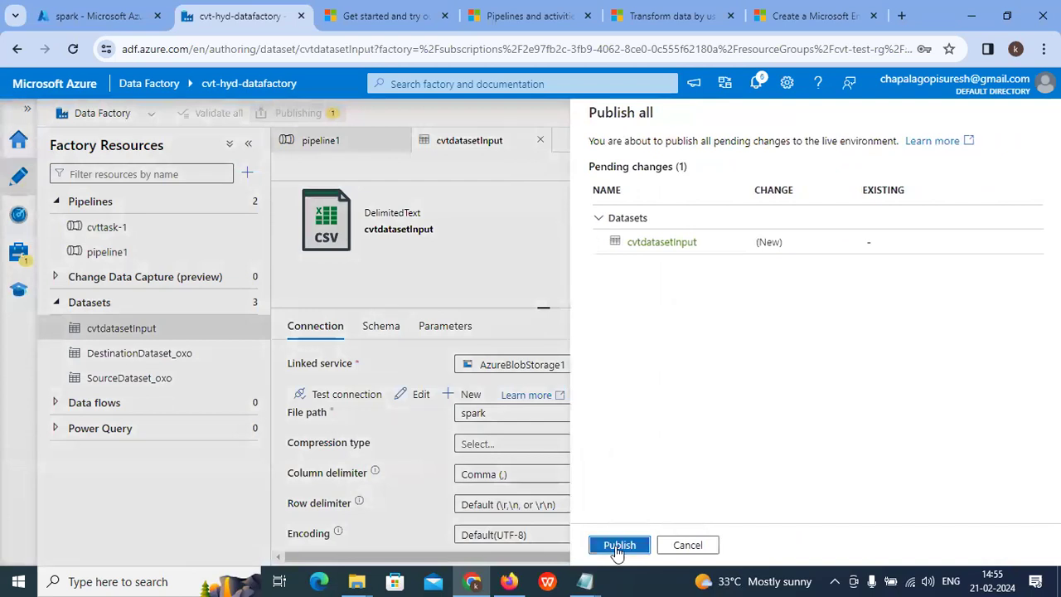
left_click(618, 546)
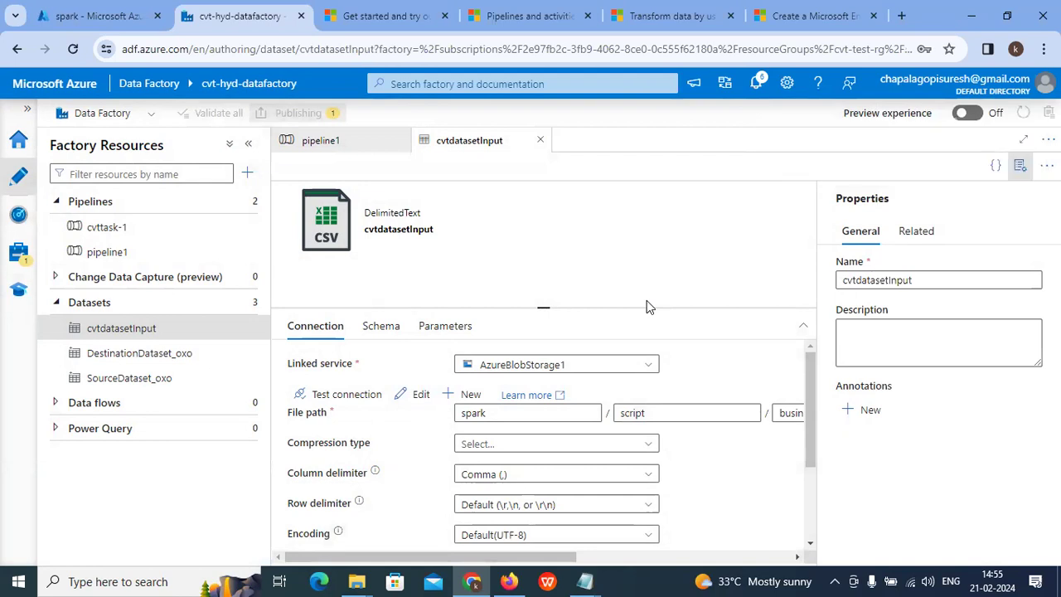
left_click(541, 142)
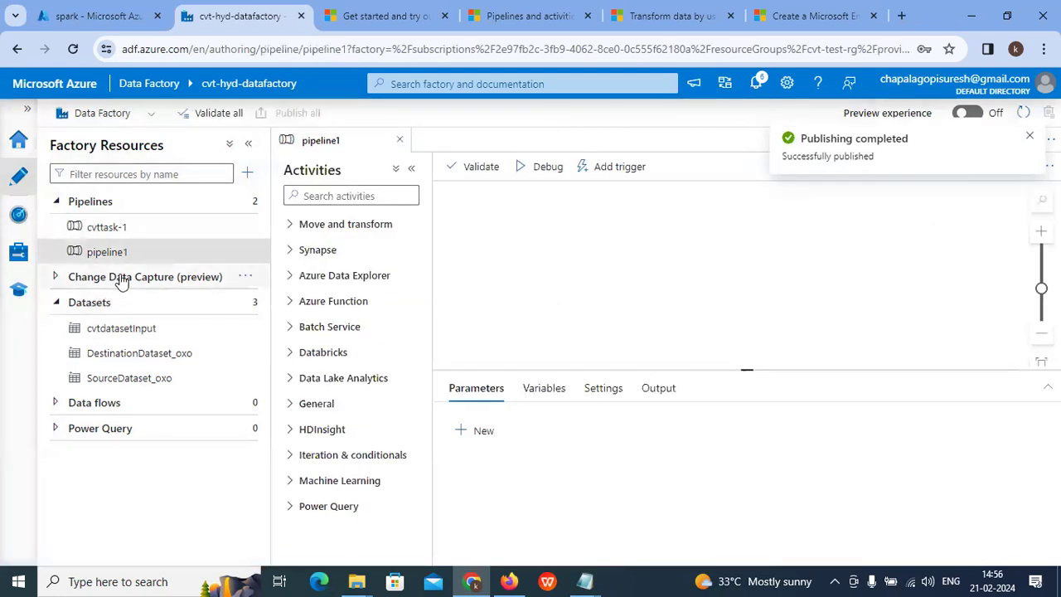
left_click(245, 302)
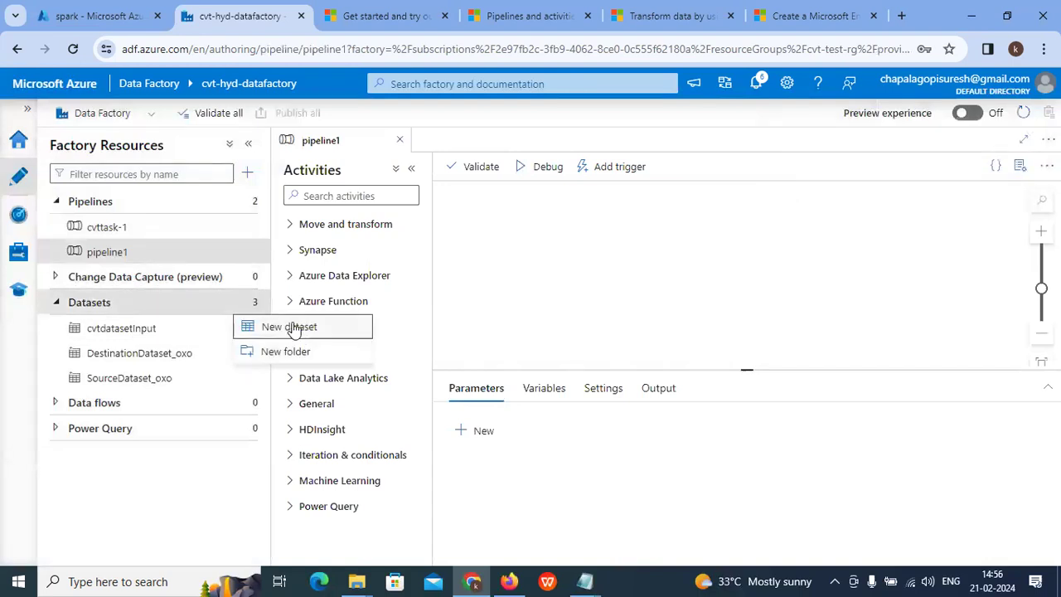
Step: Start a new Azure Blob Storage DelimitedText dataset named cvtdataouput
left_click(294, 328)
left_click(649, 245)
left_click(655, 333)
left_click(645, 544)
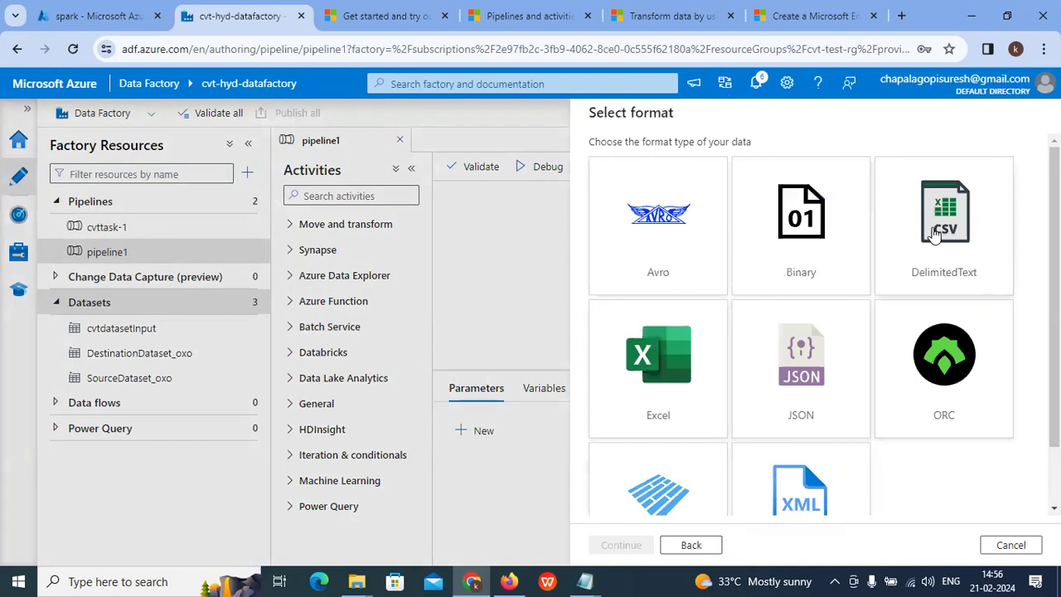
left_click(942, 226)
left_click(635, 545)
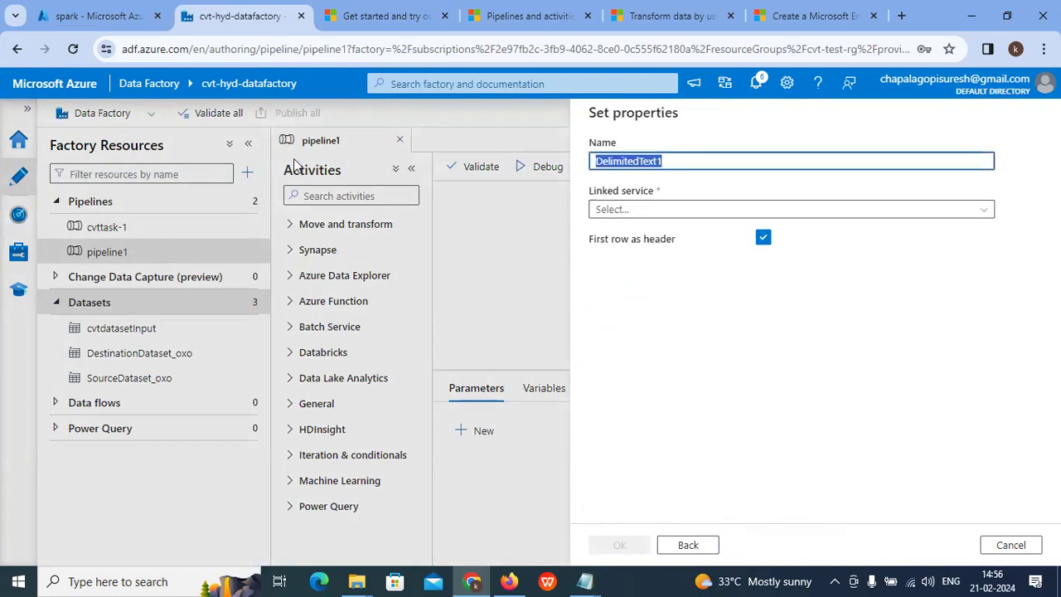
key("BackSpace")
type("cvt")
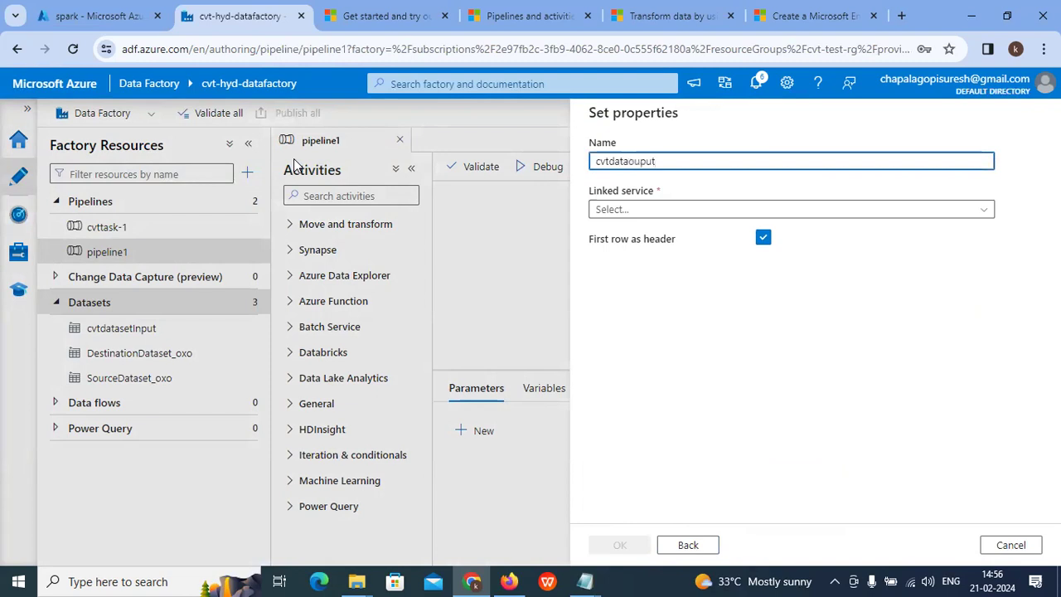
type("dataouput")
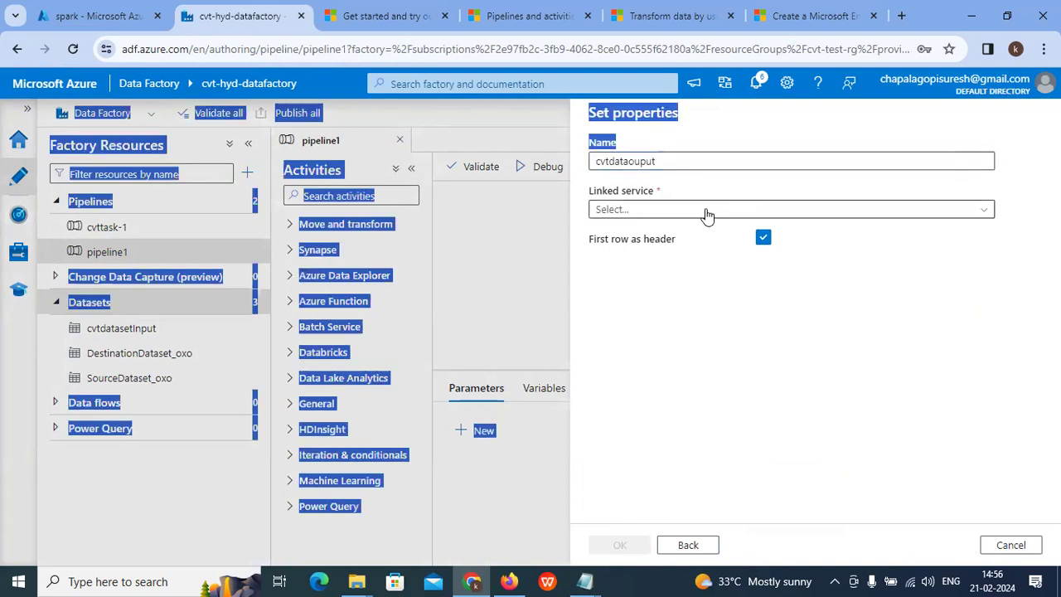
Step: Link it to AzureBlobStorage1 with file path spark/output, and create it
left_click(705, 210)
left_click(679, 273)
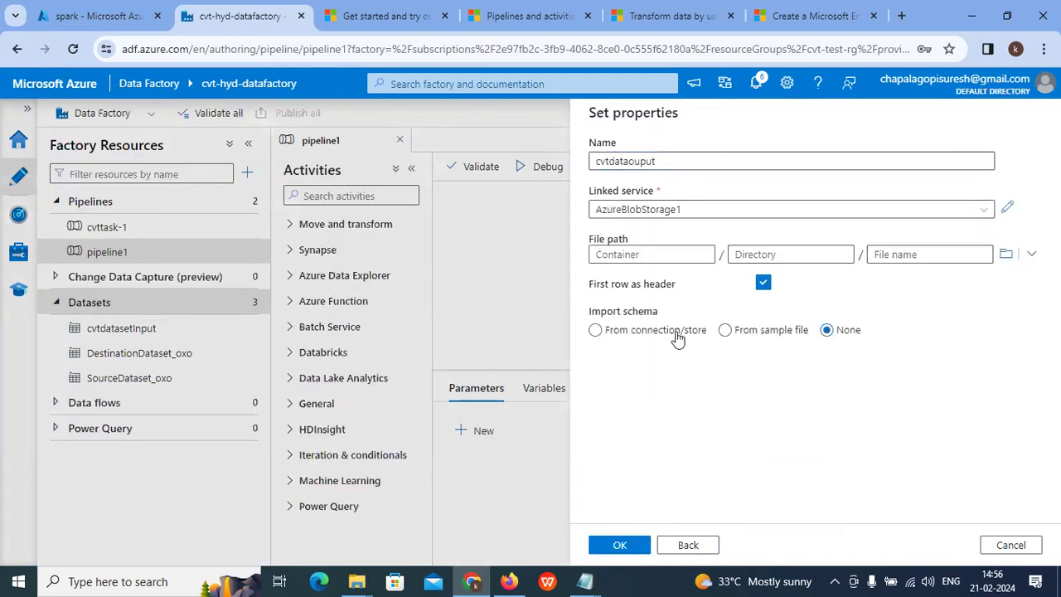
left_click(1007, 256)
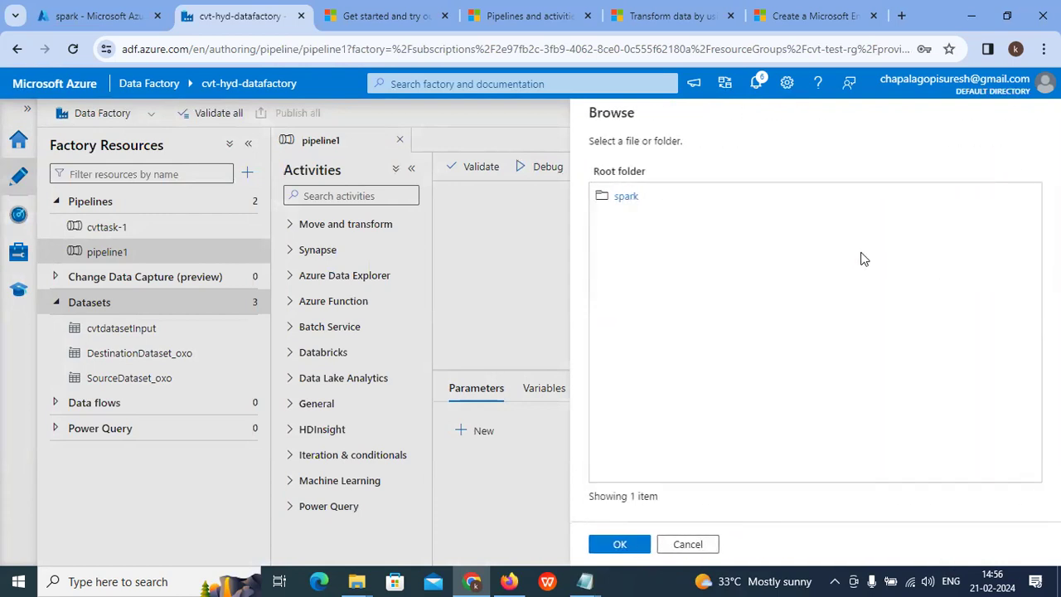
left_click(665, 201)
double_click(658, 199)
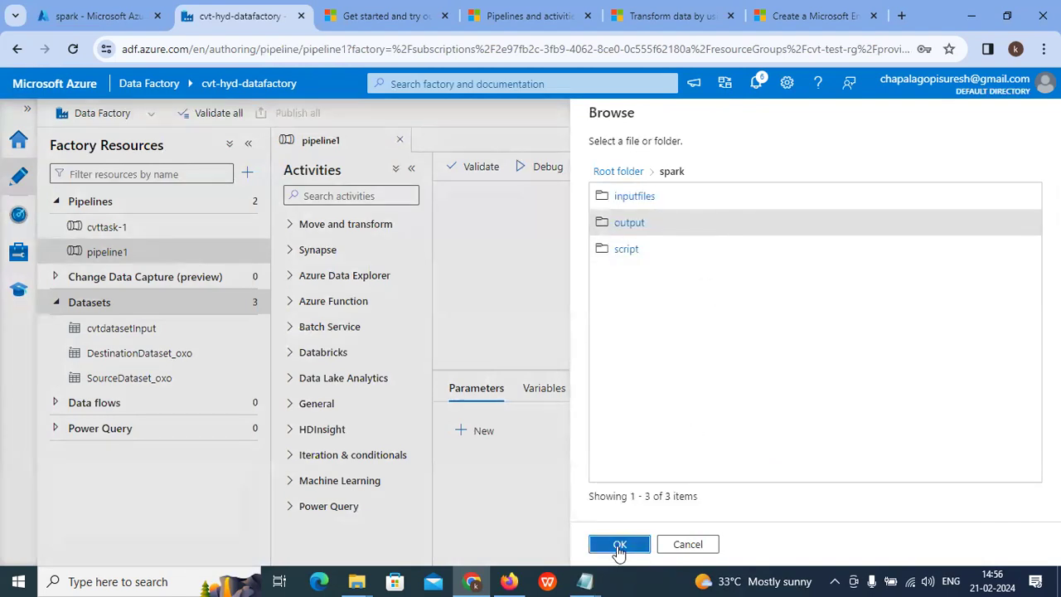
left_click(620, 544)
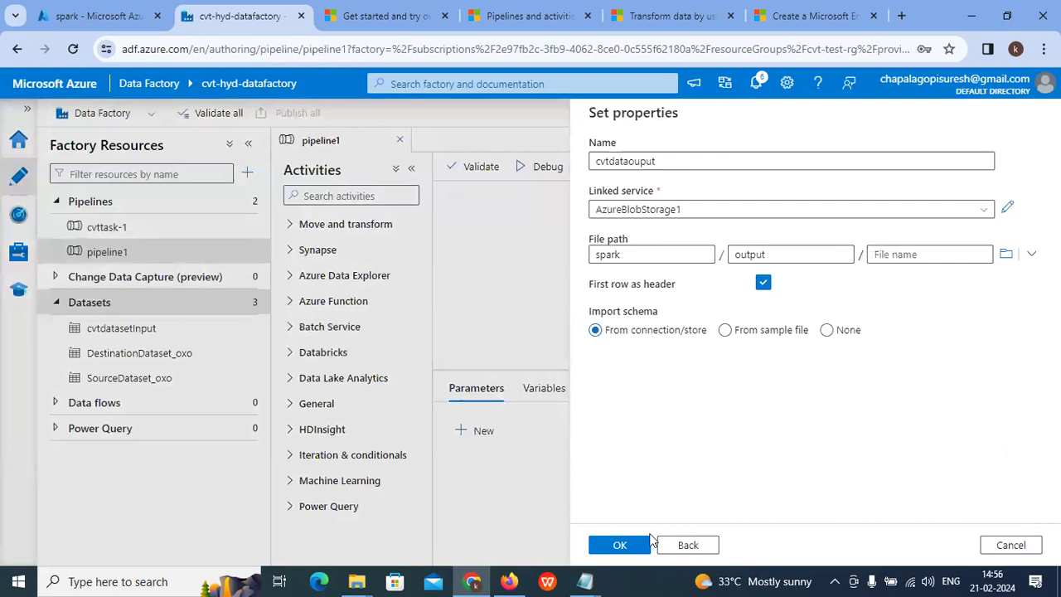
left_click(649, 543)
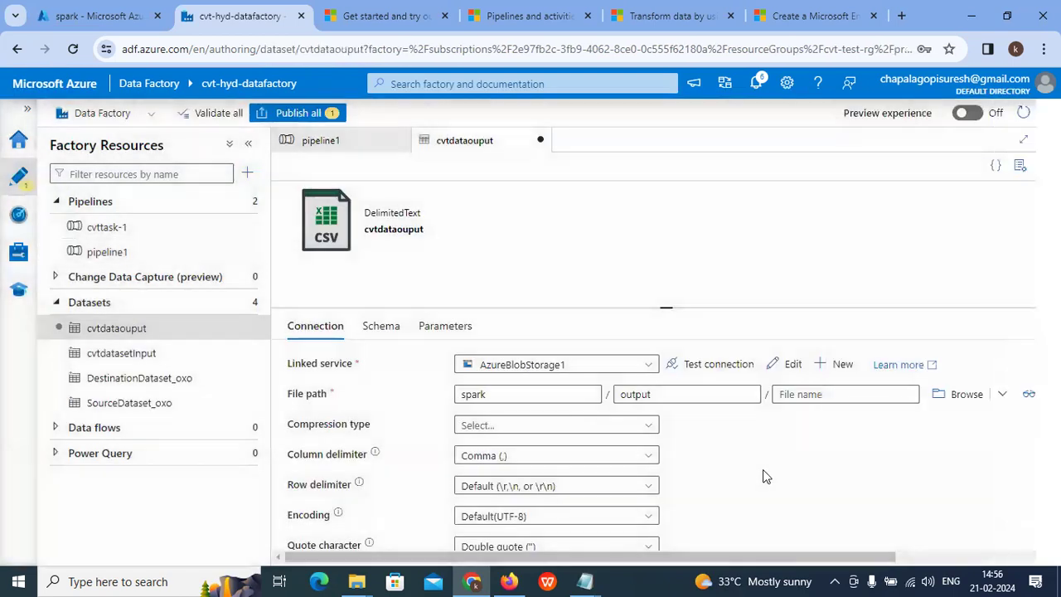
Step: Publish the cvtdataouput dataset and collapse the Datasets and Pipelines groups
left_click(291, 113)
left_click(618, 544)
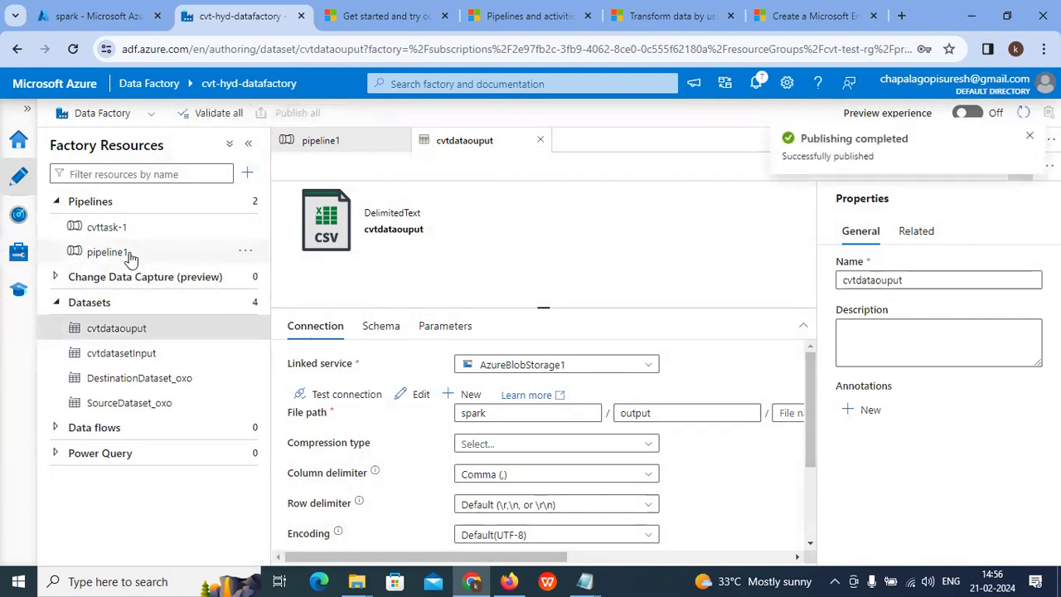
left_click(18, 251)
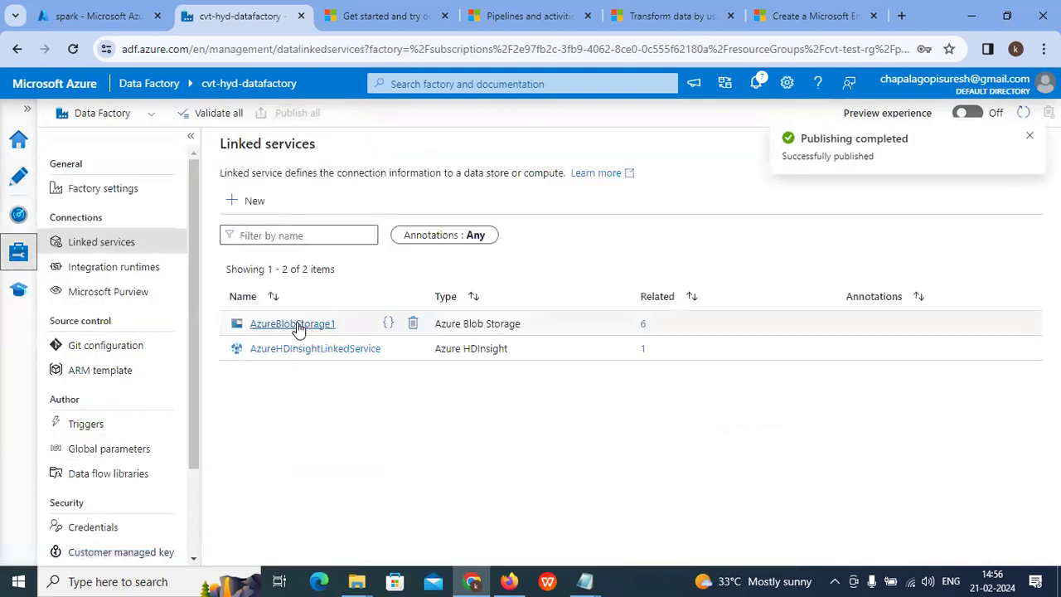
left_click(18, 175)
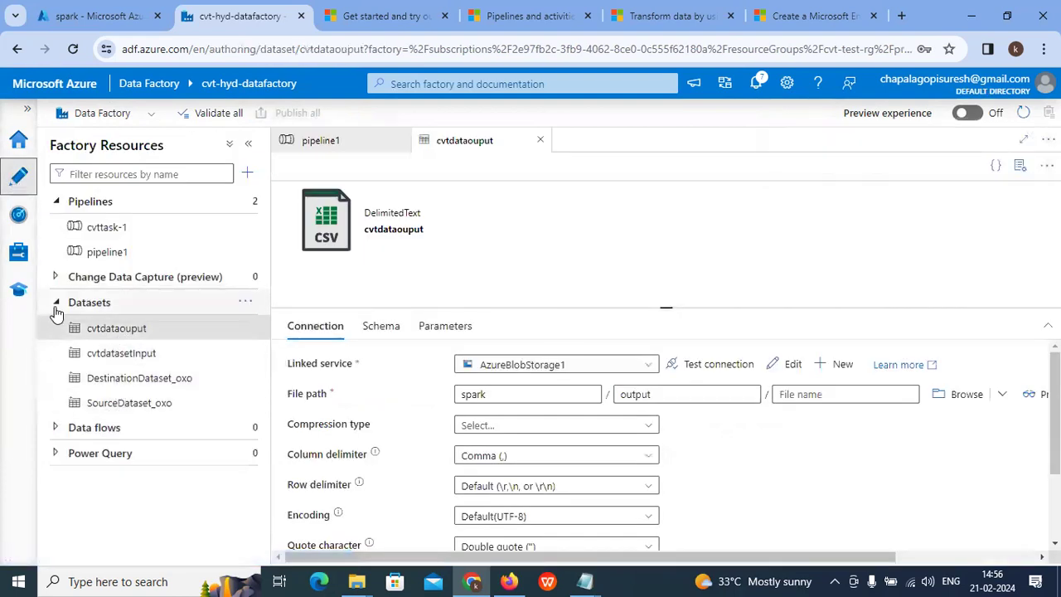
left_click(55, 302)
left_click(55, 203)
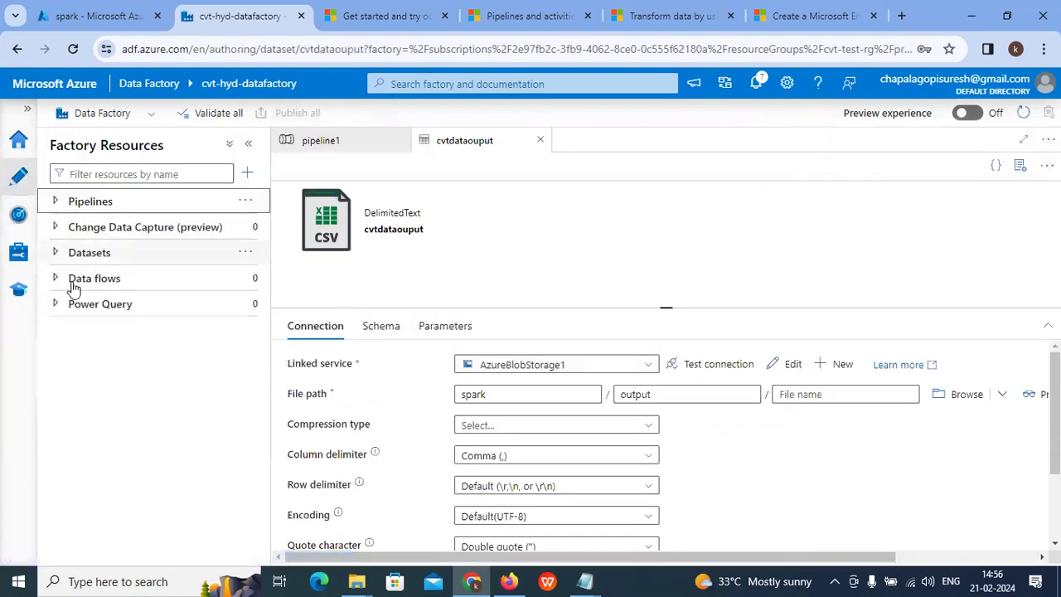
left_click(58, 203)
left_click(58, 203)
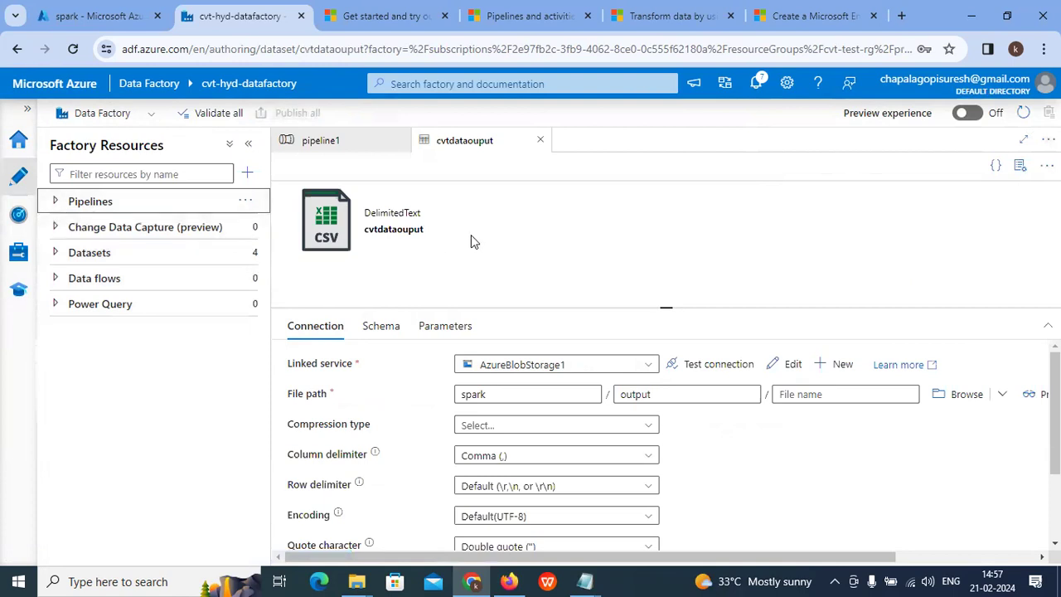
Step: Close the cvtdataouput and pipeline1 editors, then validate the whole factory
left_click(538, 143)
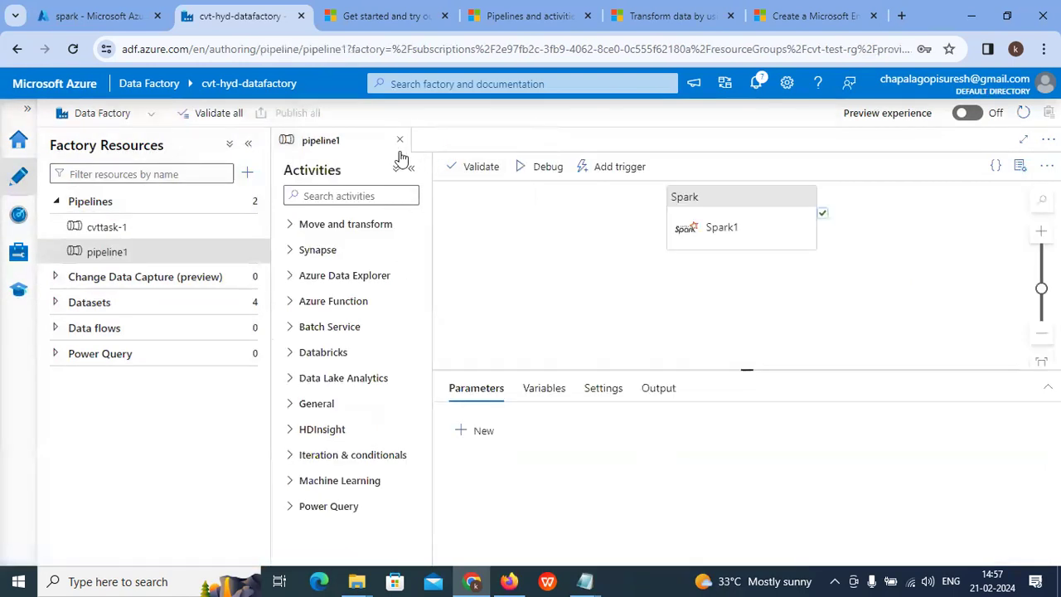
left_click(399, 141)
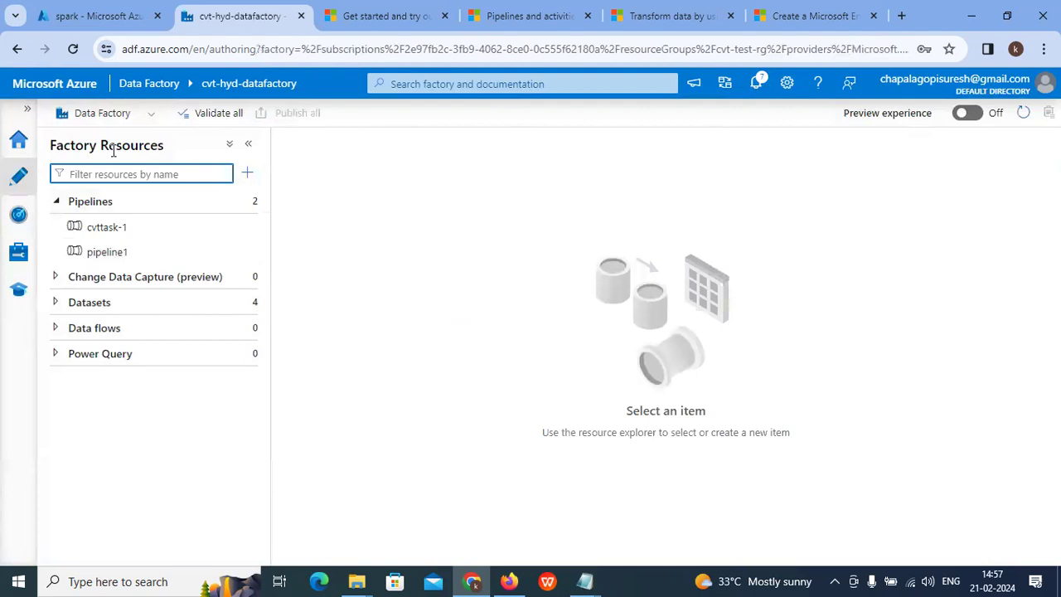
left_click(219, 112)
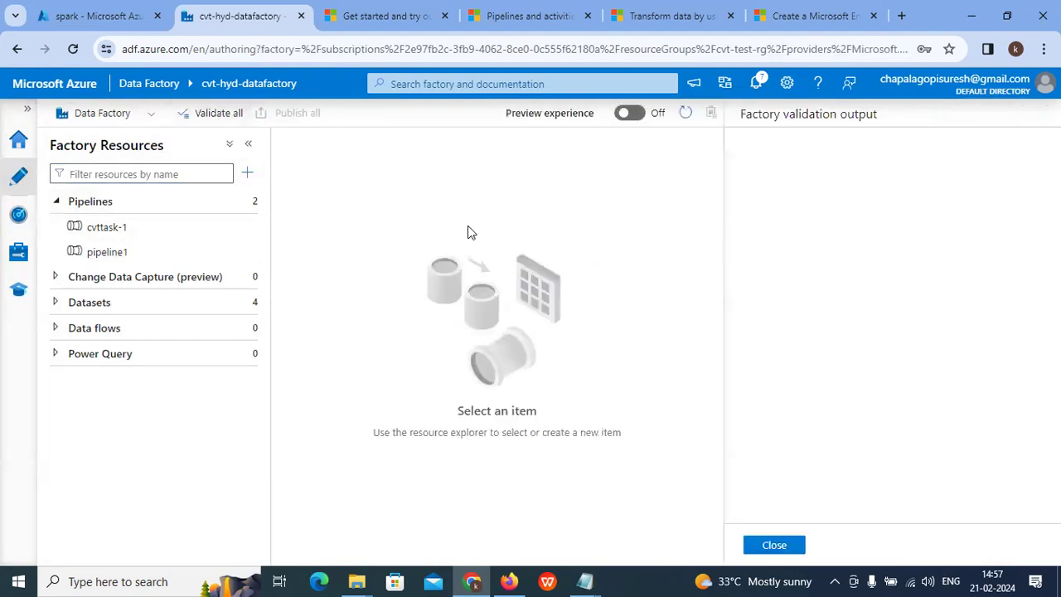
triple_click(871, 352)
left_click(776, 545)
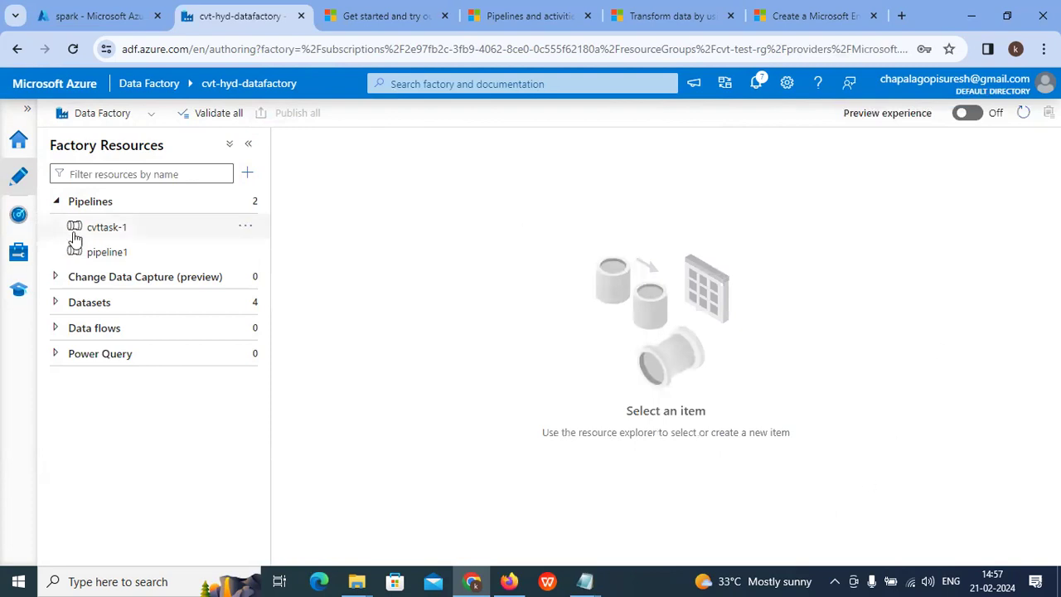
left_click(248, 174)
Step: Add a new pipeline and rename it from pipeline2 to DemoPipeline
mouse_move(346, 198)
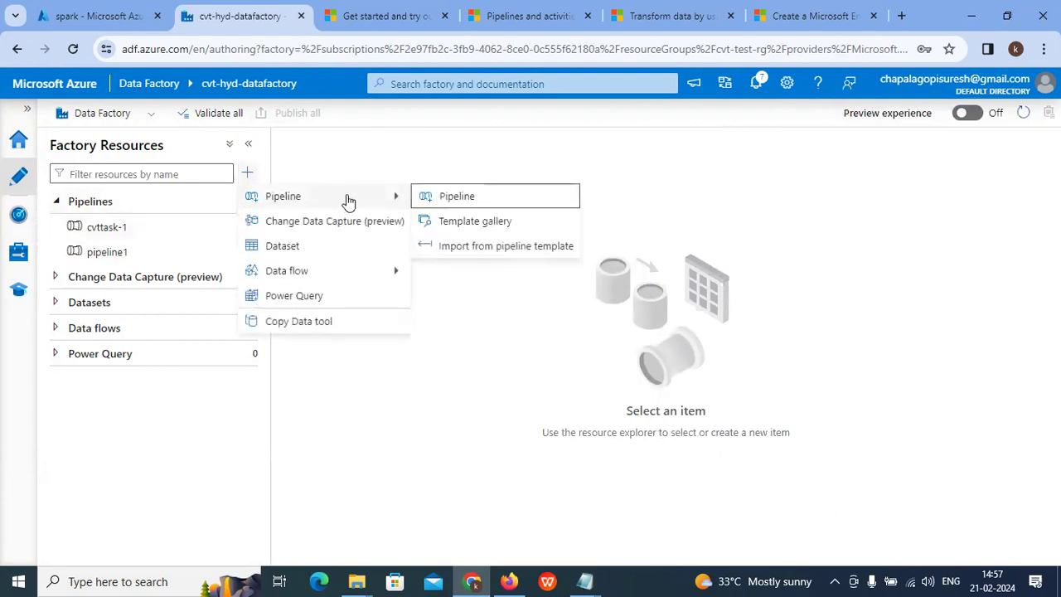
left_click(486, 196)
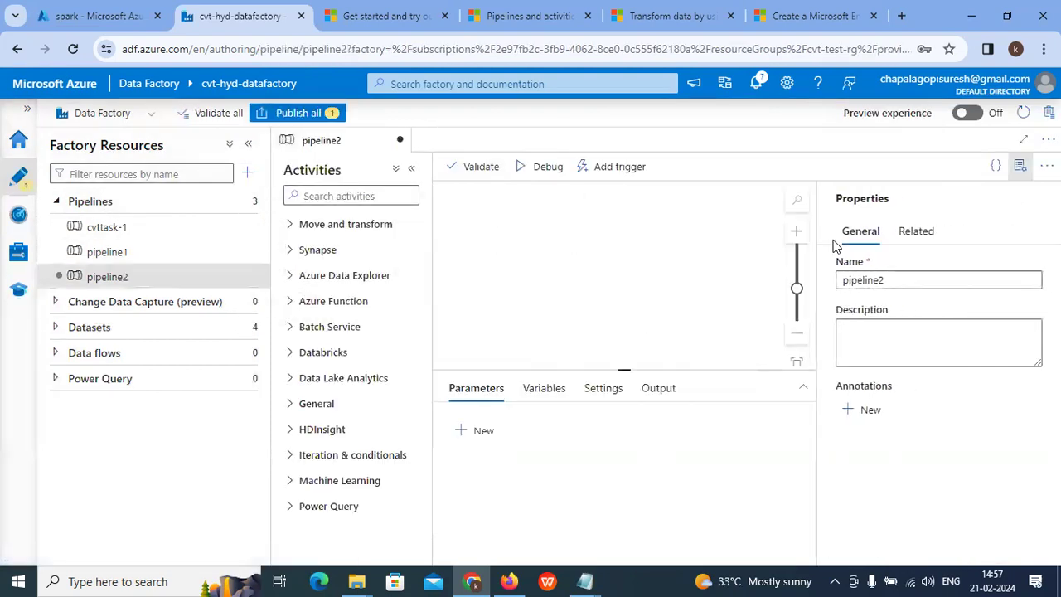
left_click_drag(949, 280, 545, 281)
left_click_drag(950, 281, 514, 287)
key("BackSpace")
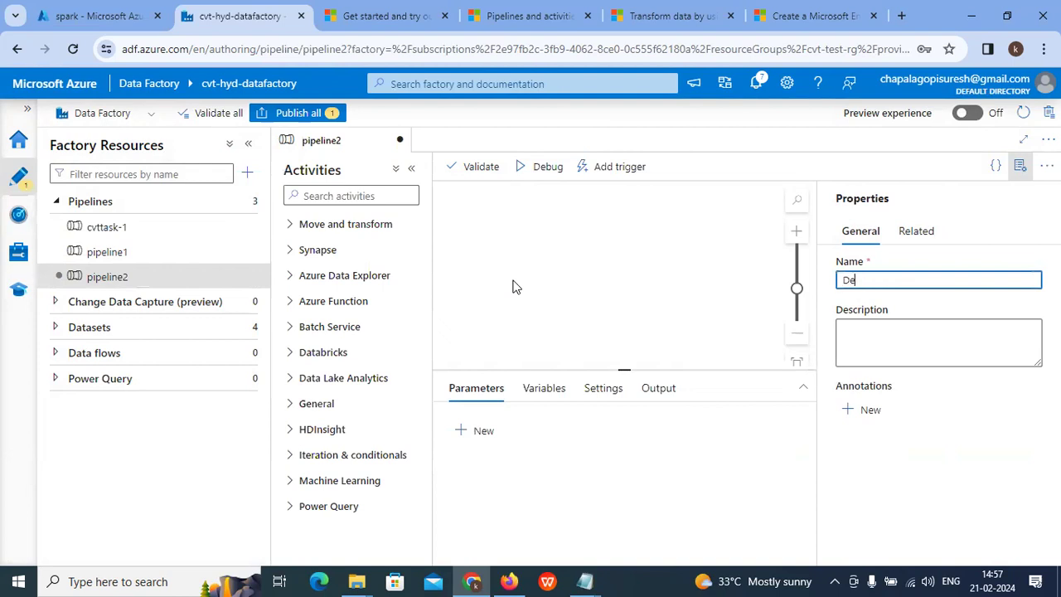
key("BackSpace")
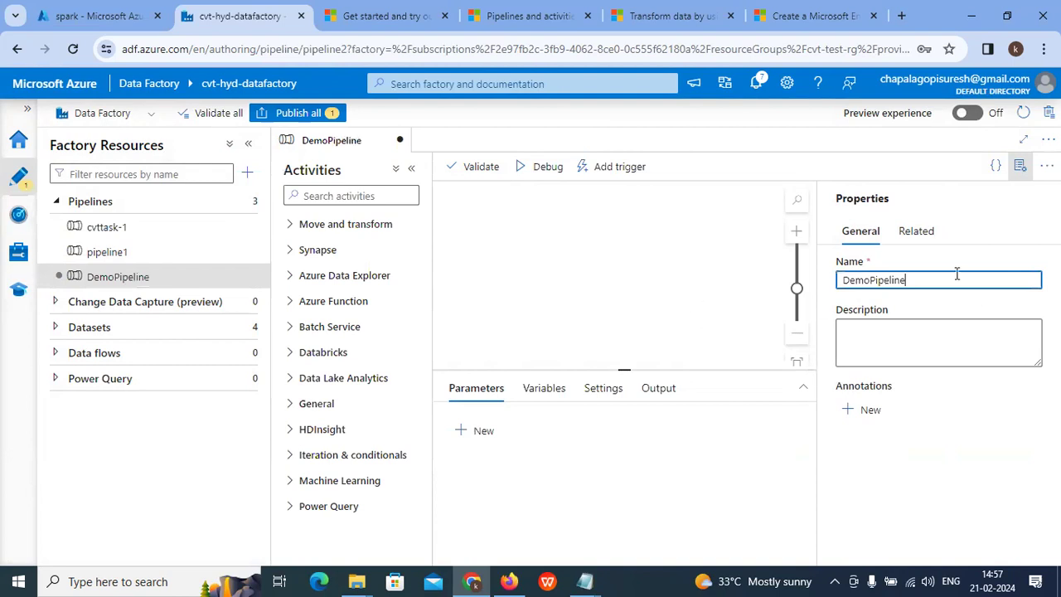
left_click(572, 284)
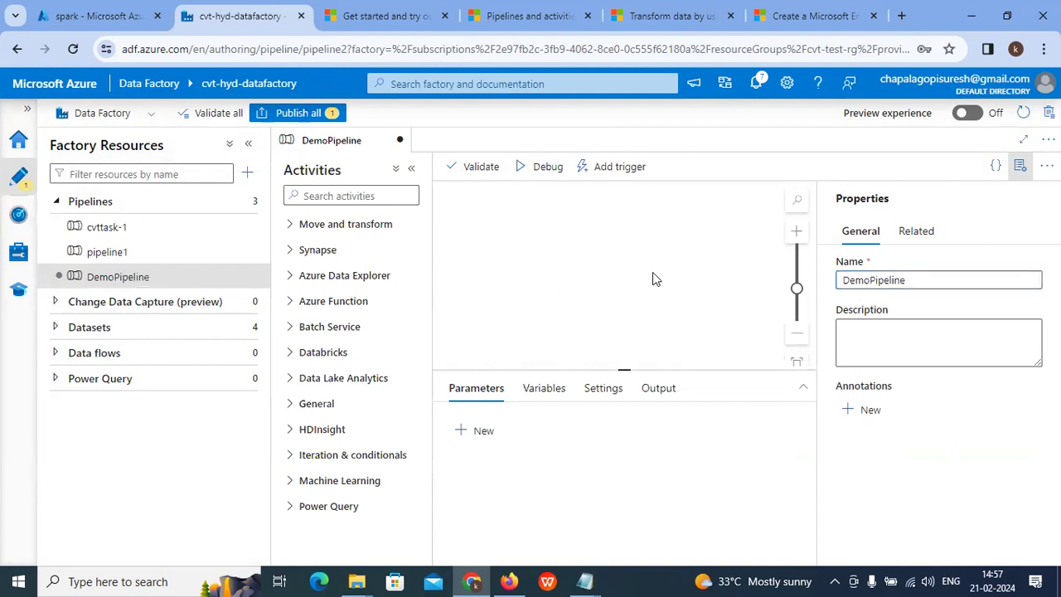
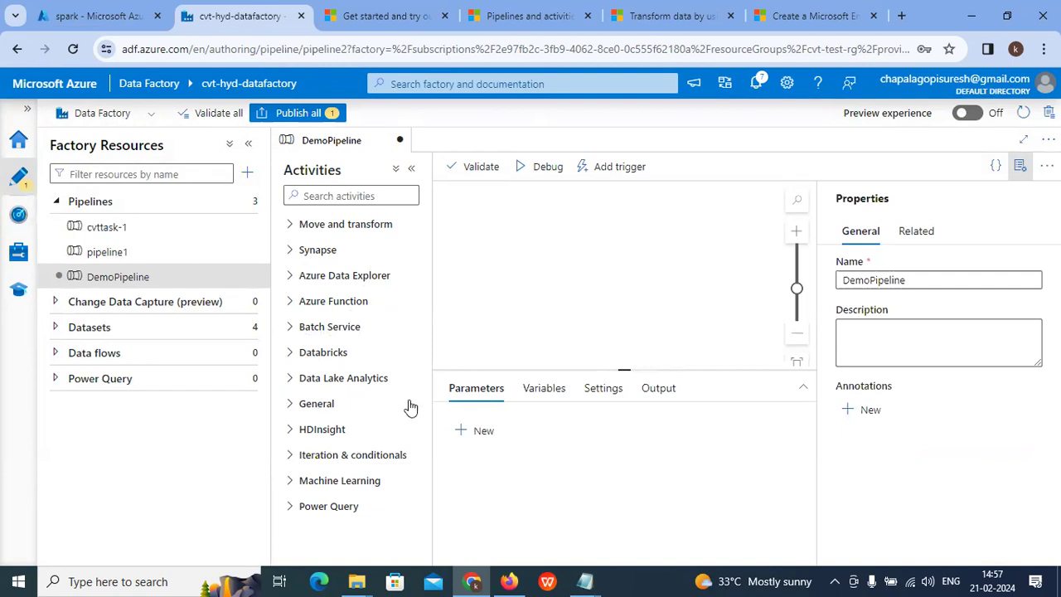
Step: Expand the HDInsight, Machine Learning, Power Query and General activity categories
left_click(286, 437)
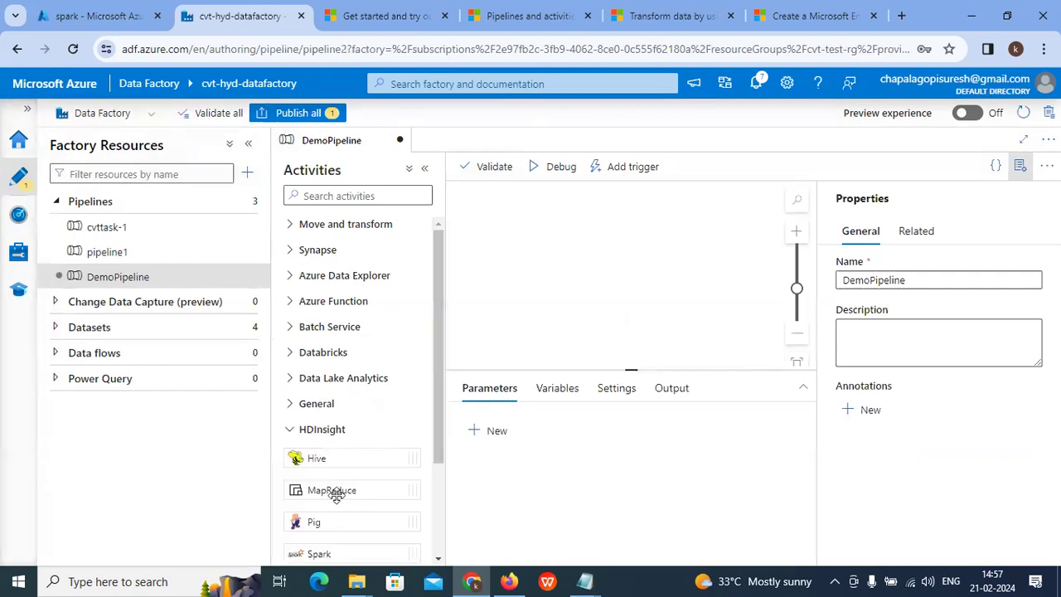
scroll(336, 492, "down", 2)
left_click(292, 507)
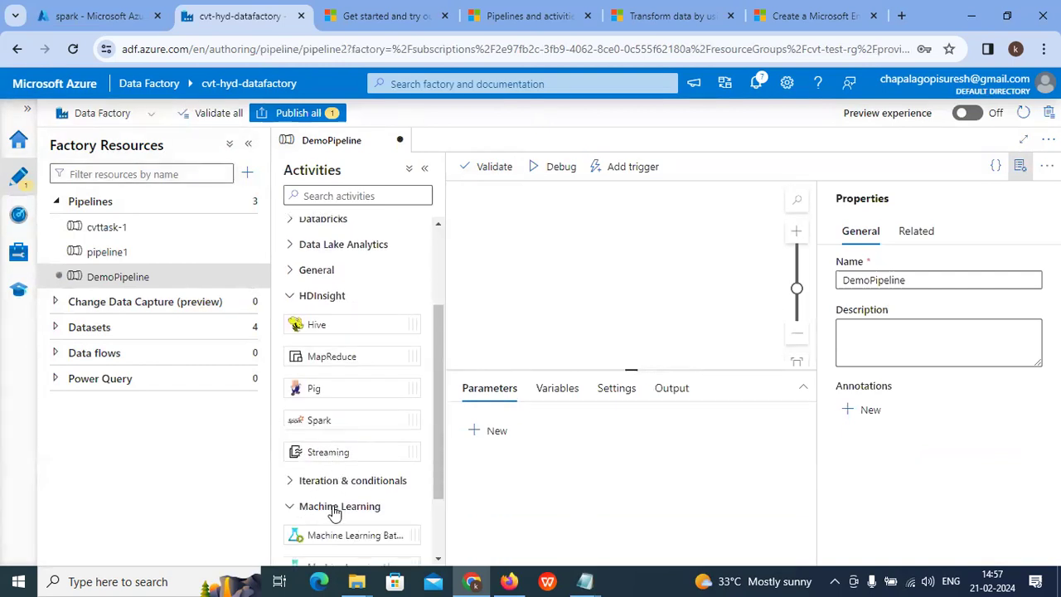
scroll(340, 508, "down", 2)
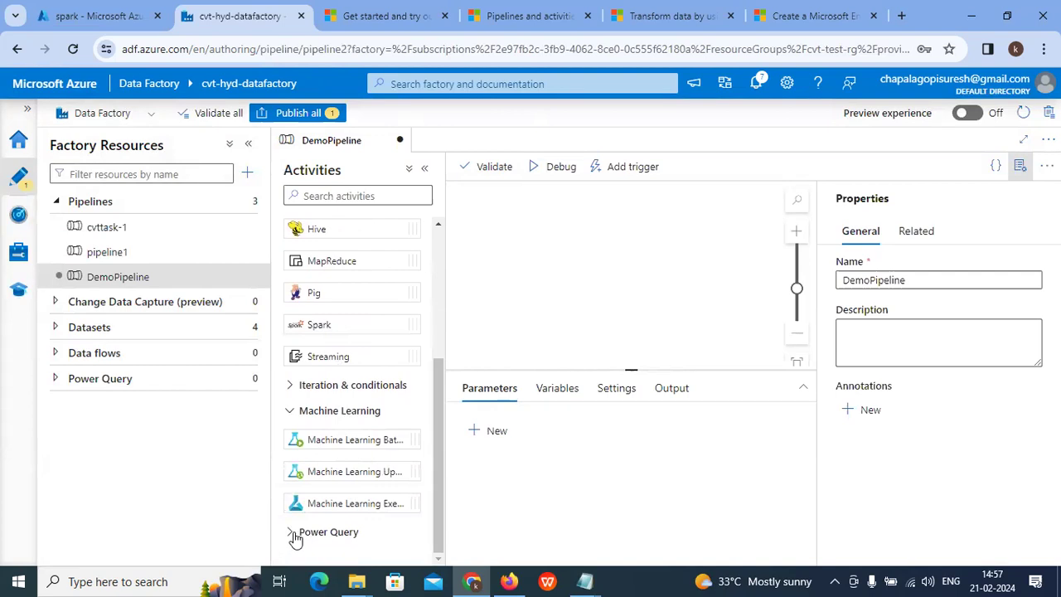
left_click(296, 533)
scroll(356, 443, "down", 1)
scroll(372, 376, "up", 3)
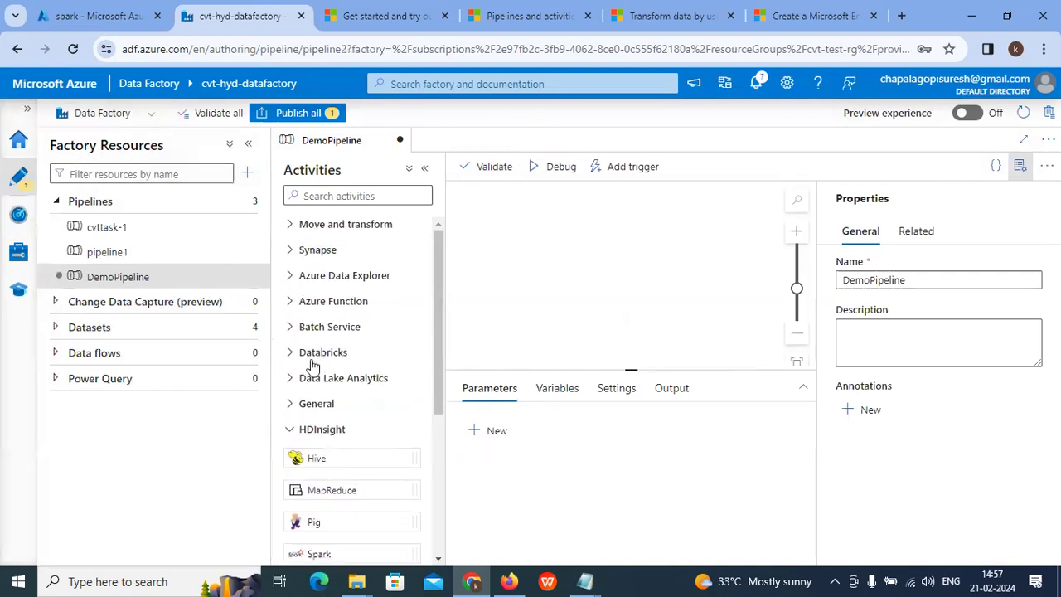
left_click(291, 405)
scroll(388, 413, "down", 3)
scroll(388, 410, "up", 1)
scroll(388, 410, "up", 1)
Step: Expand Data Lake Analytics, Databricks, Batch Service, Azure Function, Azure Data Explorer, Synapse and Move and transform
left_click(289, 381)
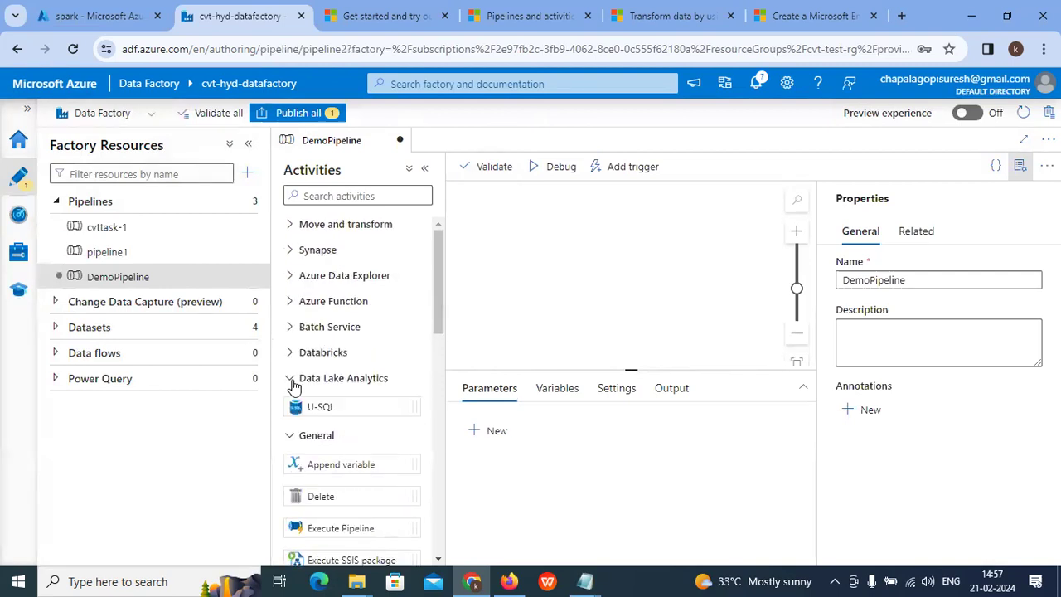
left_click(294, 352)
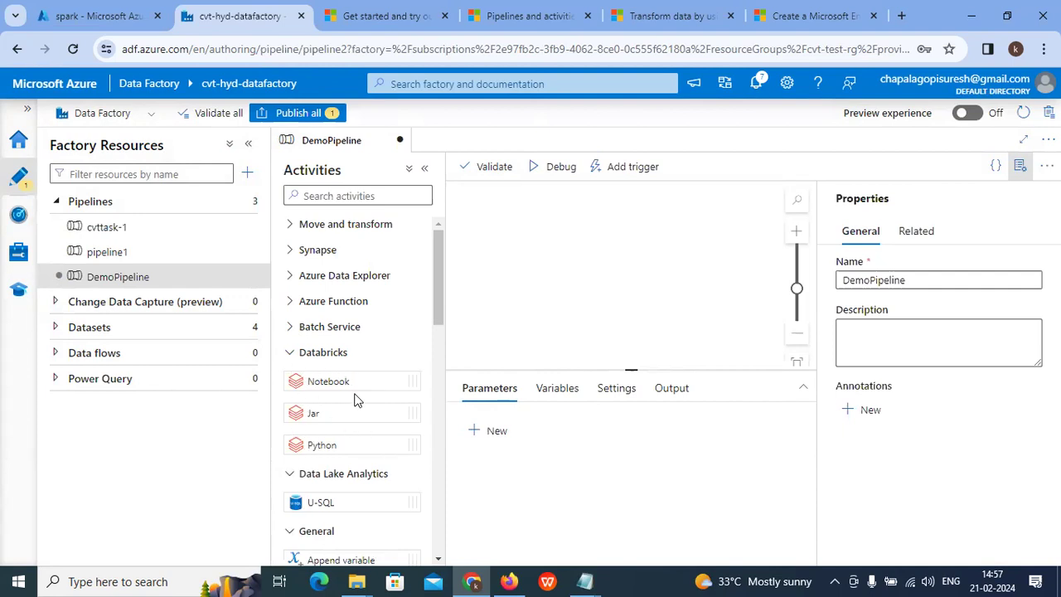
left_click(291, 328)
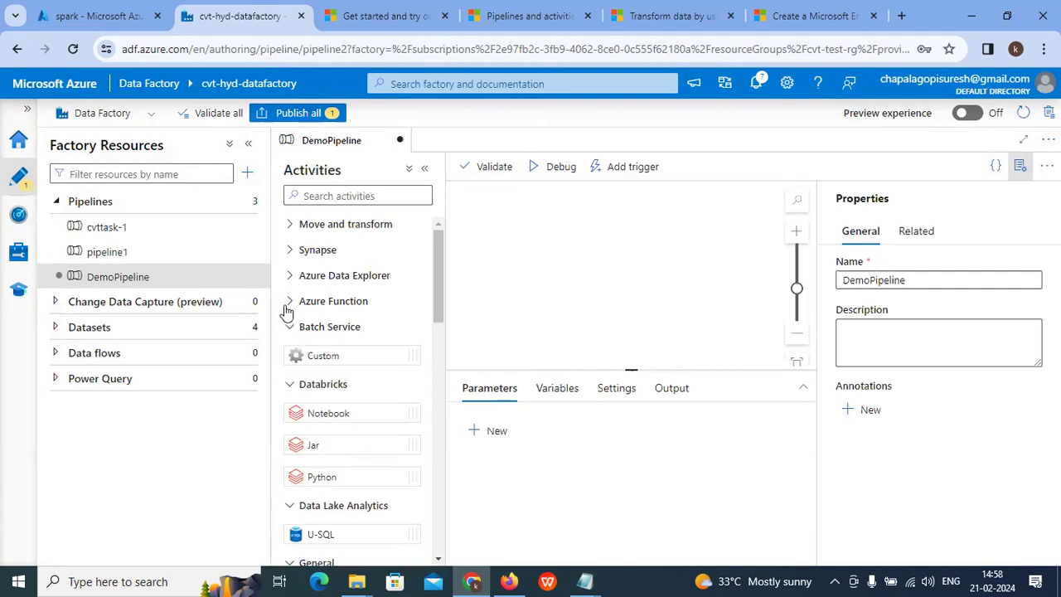
left_click(291, 302)
left_click(291, 278)
left_click(291, 254)
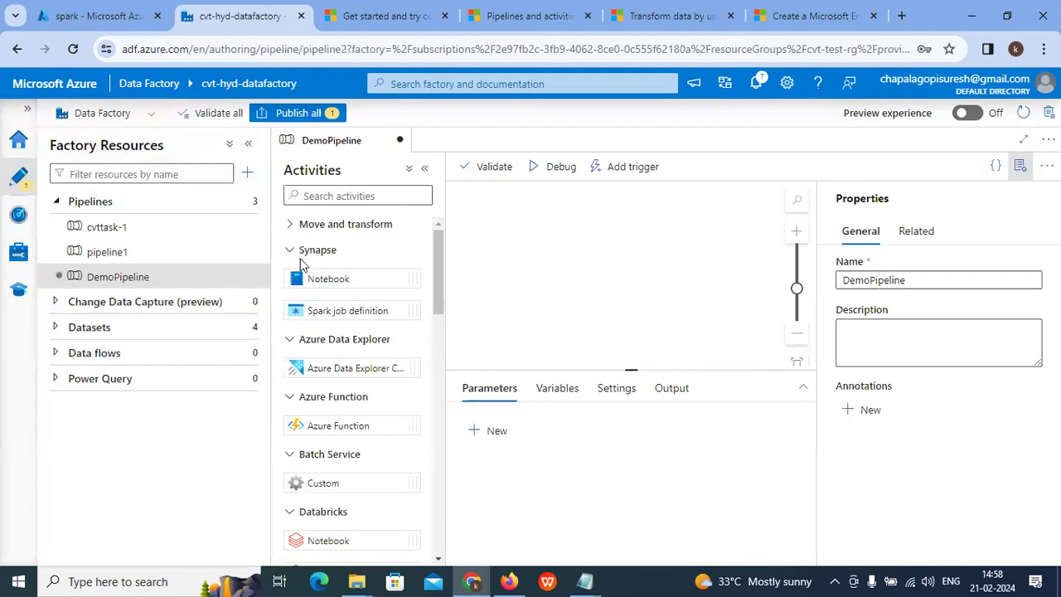
left_click(291, 225)
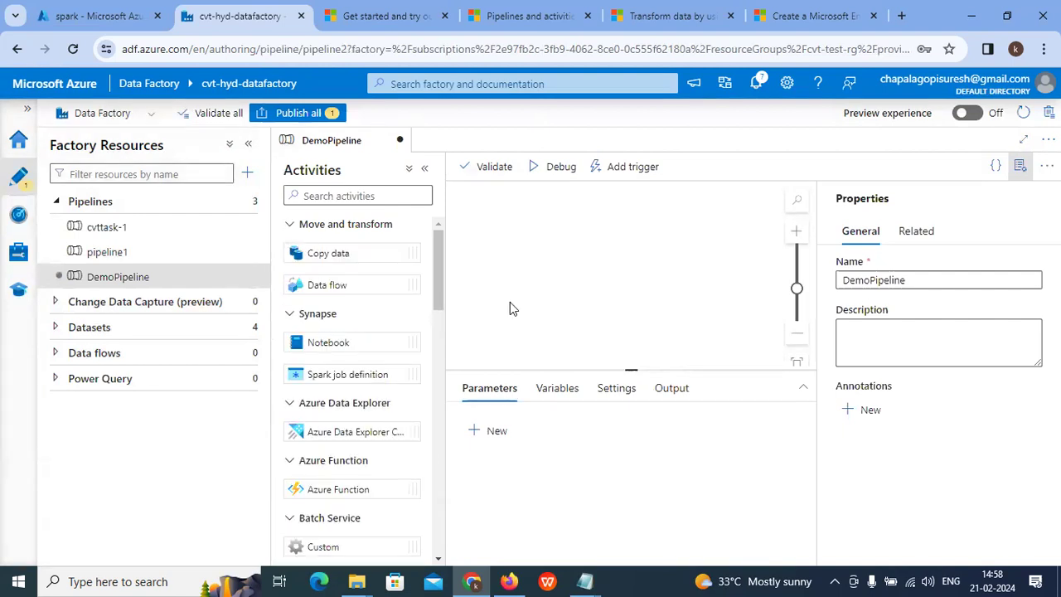
scroll(357, 320, "down", 10)
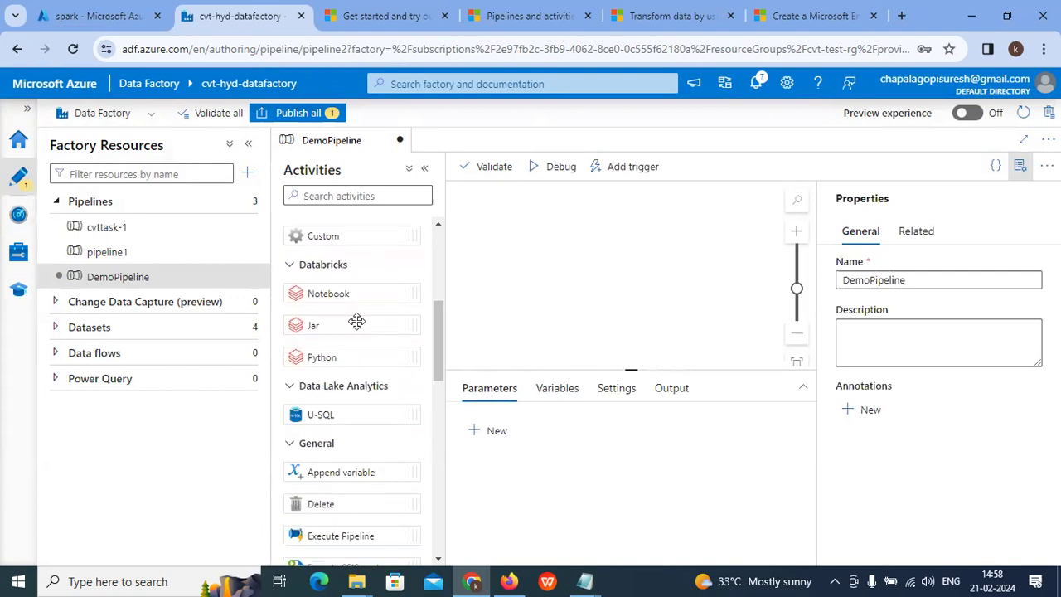
scroll(357, 321, "up", 10)
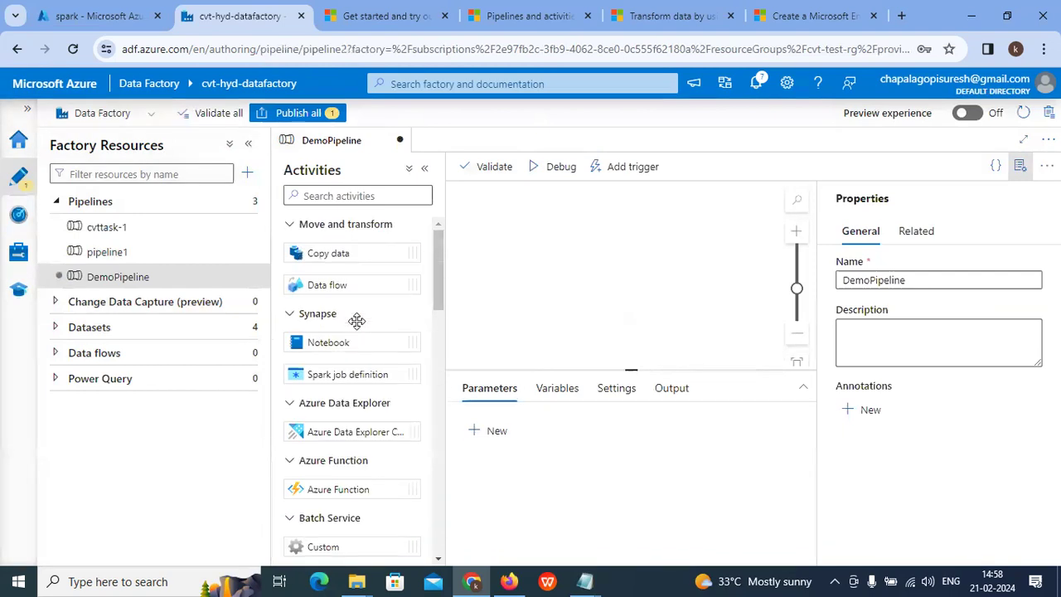
Step: Drop a Copy data activity on DemoPipeline and set its source to cvtdatasetInput, inspecting that dataset
left_click_drag(613, 257, 541, 220)
left_click(535, 389)
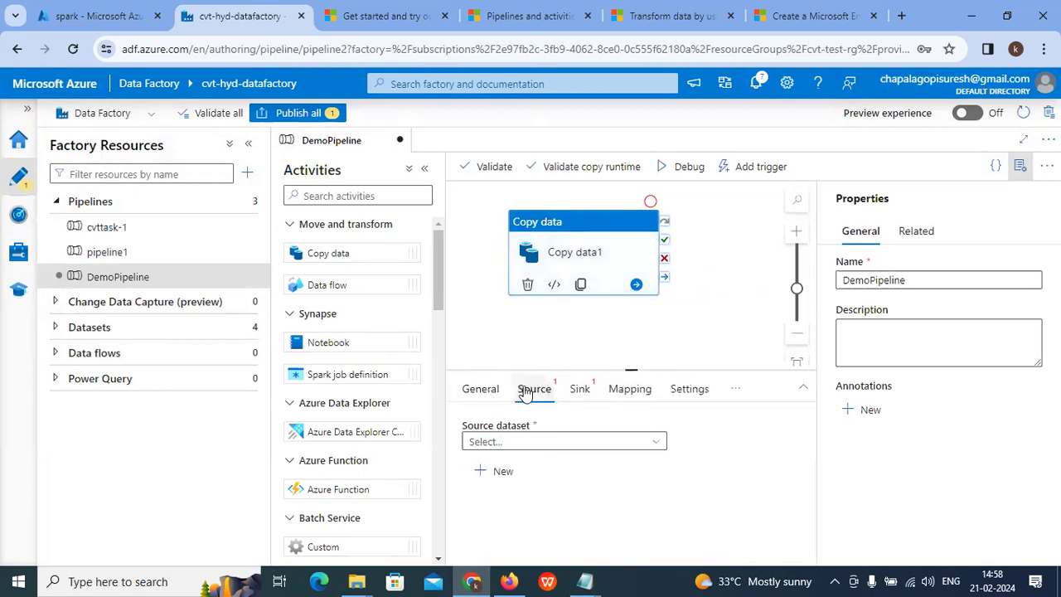
left_click(504, 442)
scroll(558, 505, "down", 1)
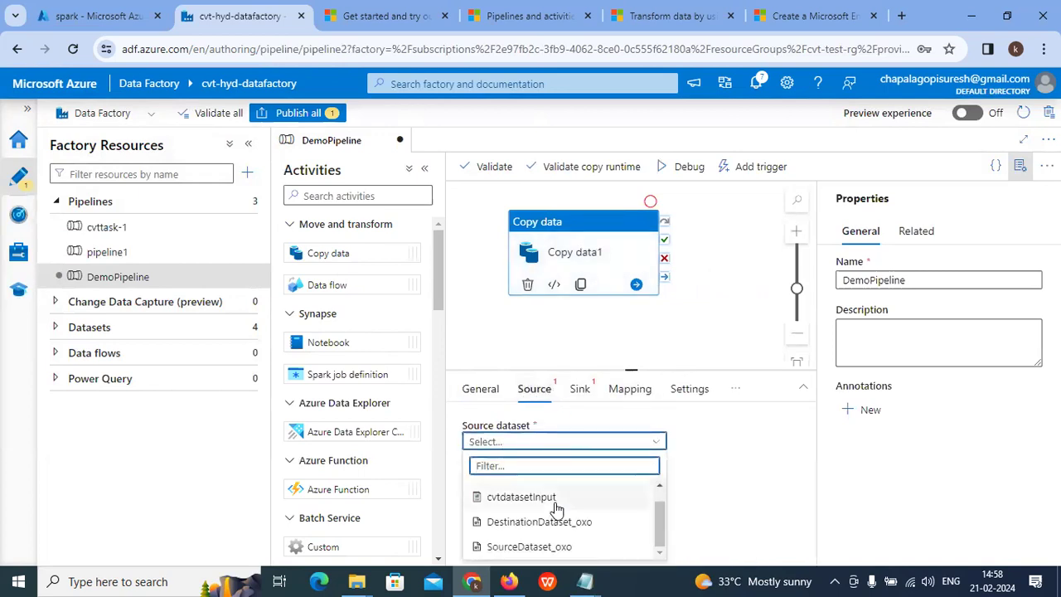
scroll(554, 512, "up", 1)
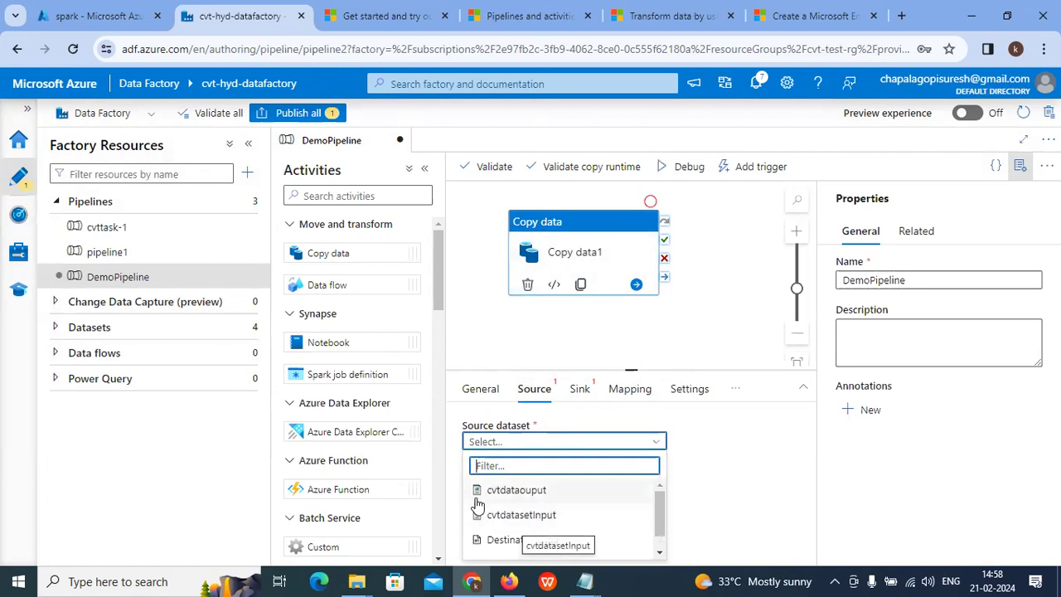
left_click(543, 515)
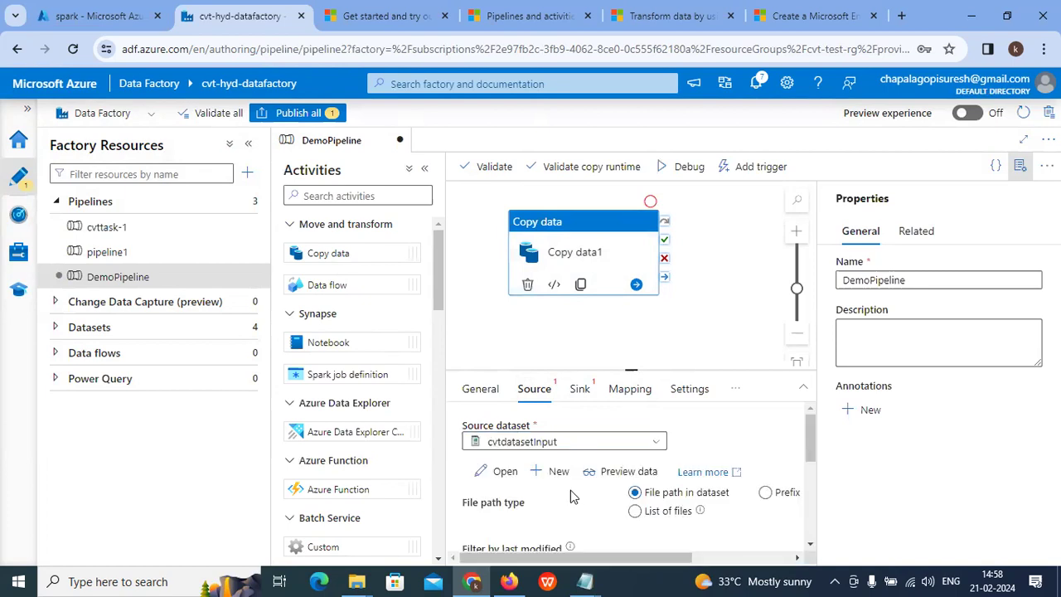
scroll(569, 469, "down", 1)
scroll(574, 480, "up", 1)
scroll(573, 481, "up", 1)
scroll(519, 491, "down", 5)
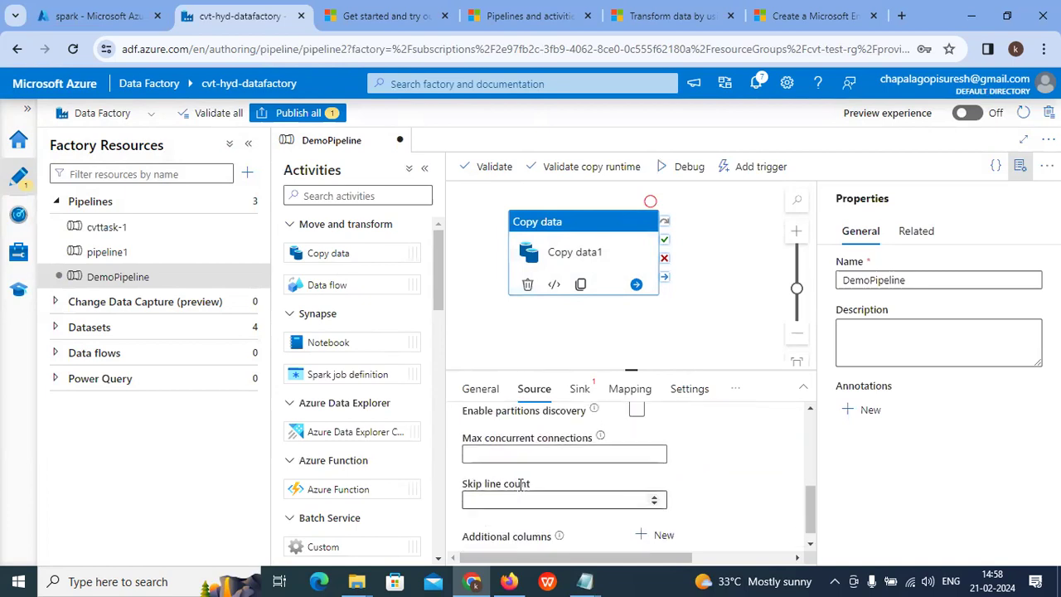
scroll(713, 476, "up", 5)
left_click(502, 472)
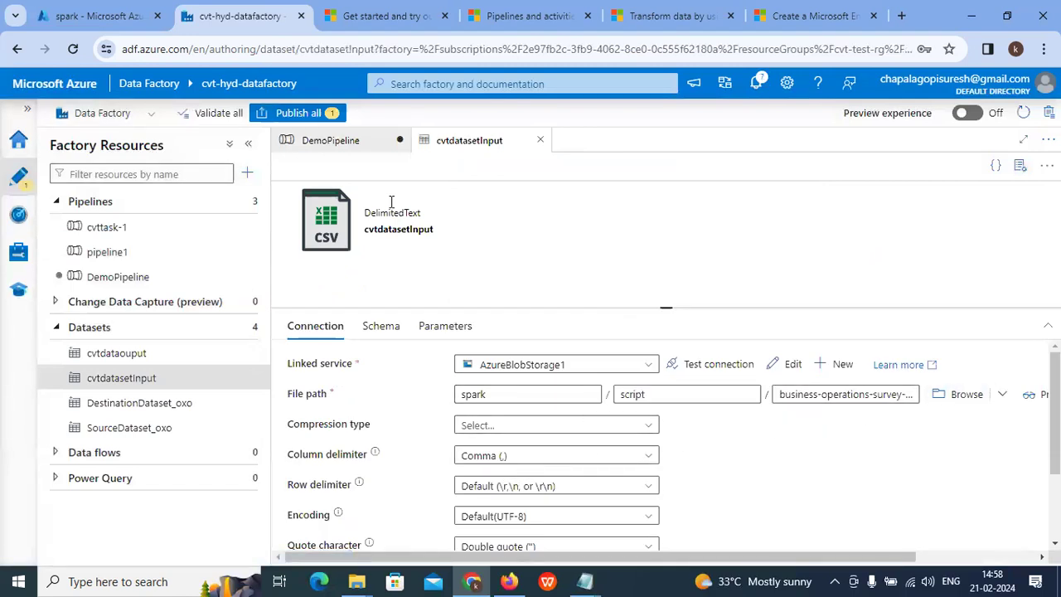
left_click(341, 142)
Step: Set the Copy data1 sink dataset to cvtdataouput
left_click(577, 389)
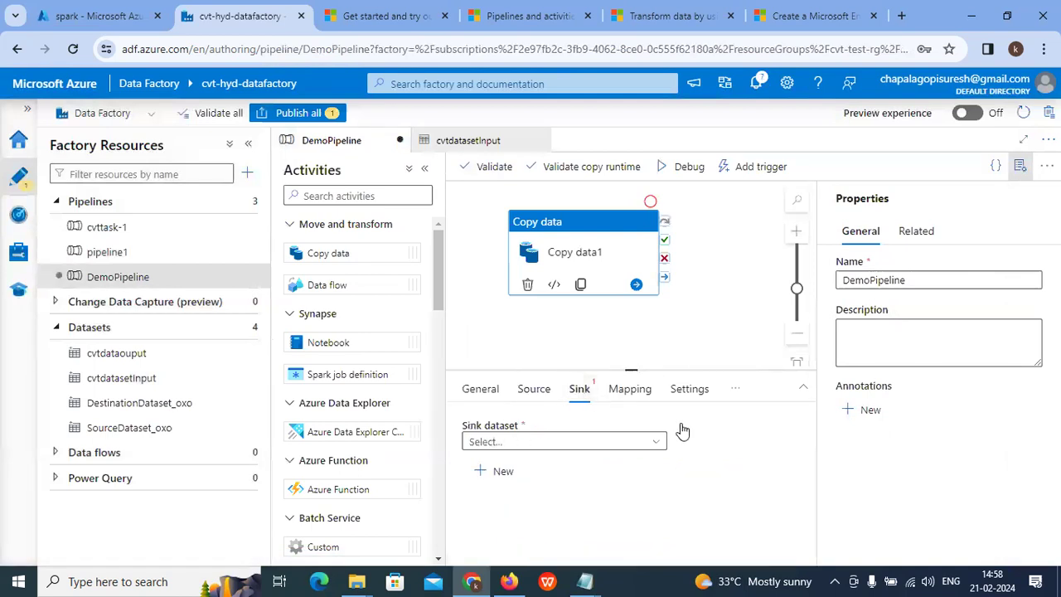
left_click(560, 445)
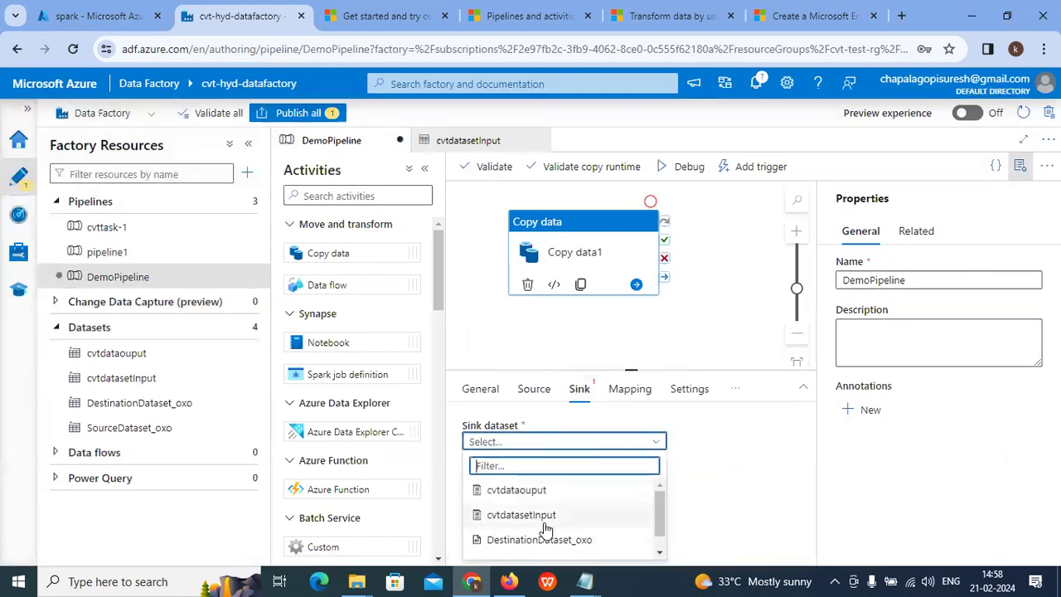
scroll(547, 527, "down", 2)
scroll(542, 536, "up", 2)
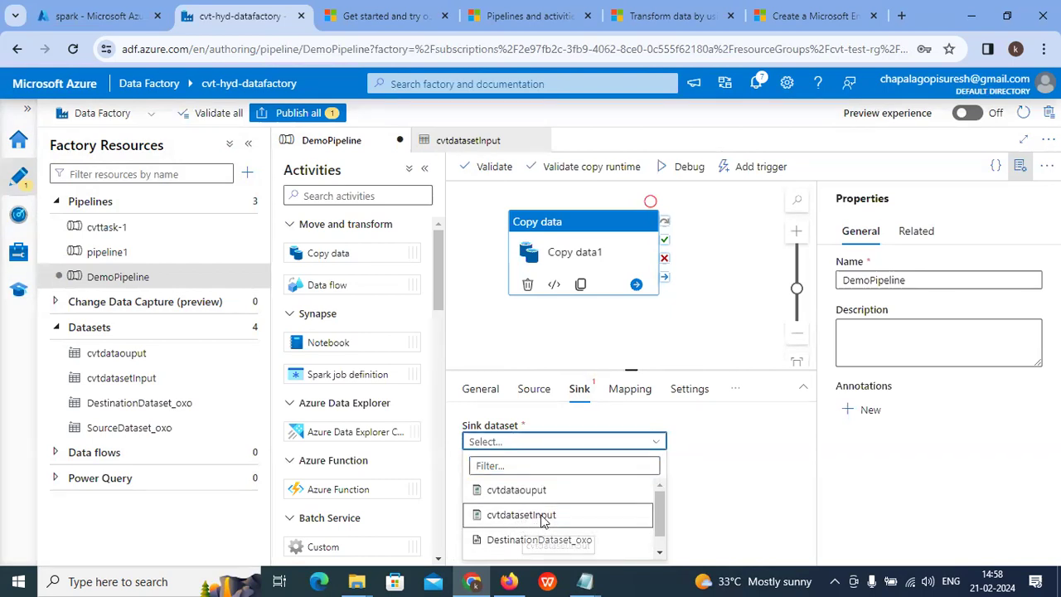
left_click(543, 517)
left_click(576, 443)
left_click(543, 490)
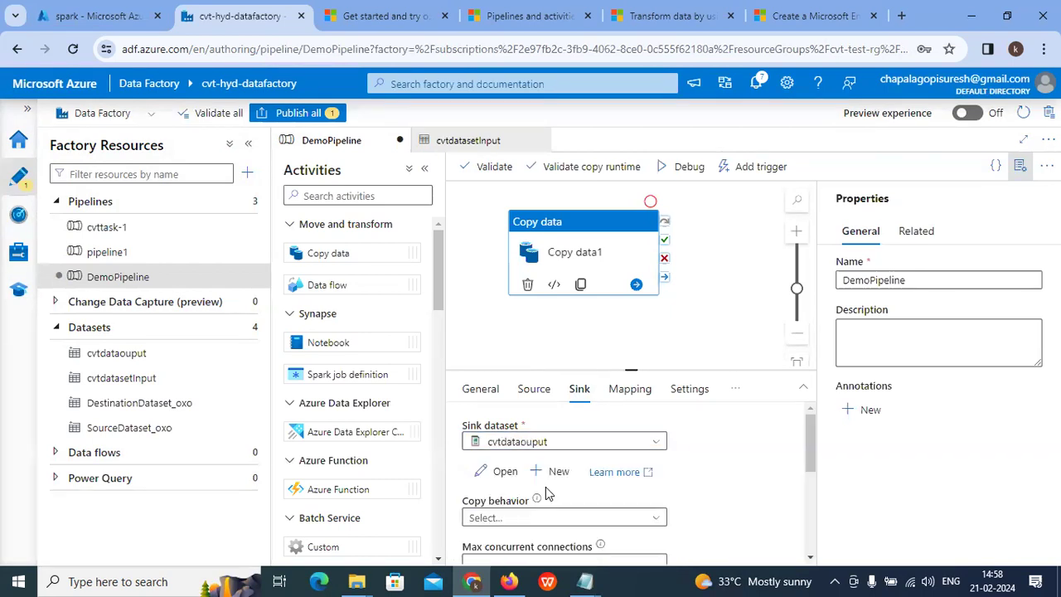
scroll(570, 497, "down", 5)
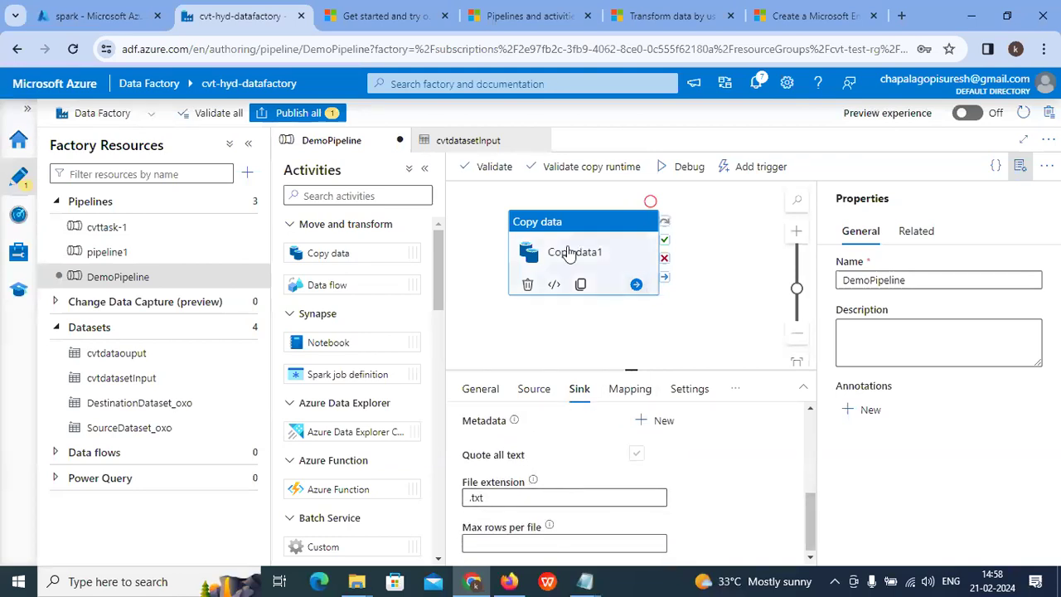
Step: Validate DemoPipeline and its copy runtime, then publish it to the live factory
left_click(489, 166)
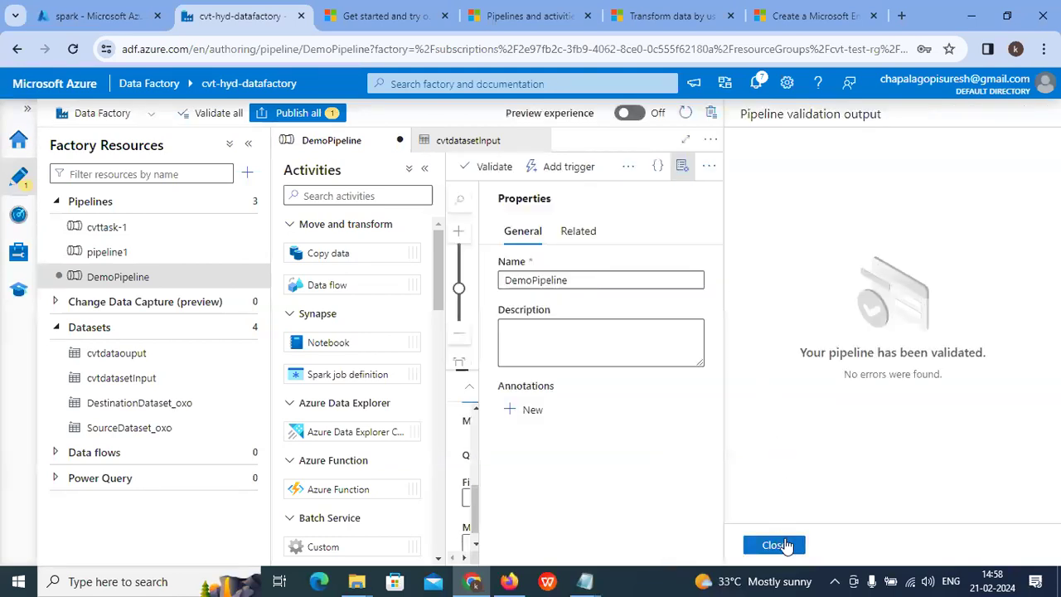
left_click(775, 544)
left_click(581, 169)
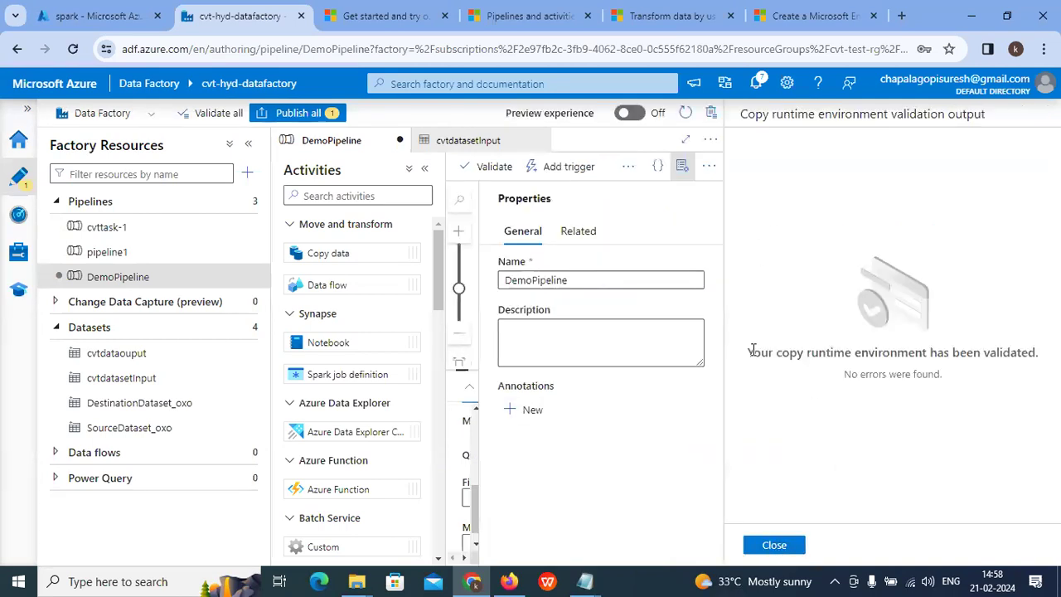
left_click_drag(750, 351, 1038, 352)
left_click(775, 545)
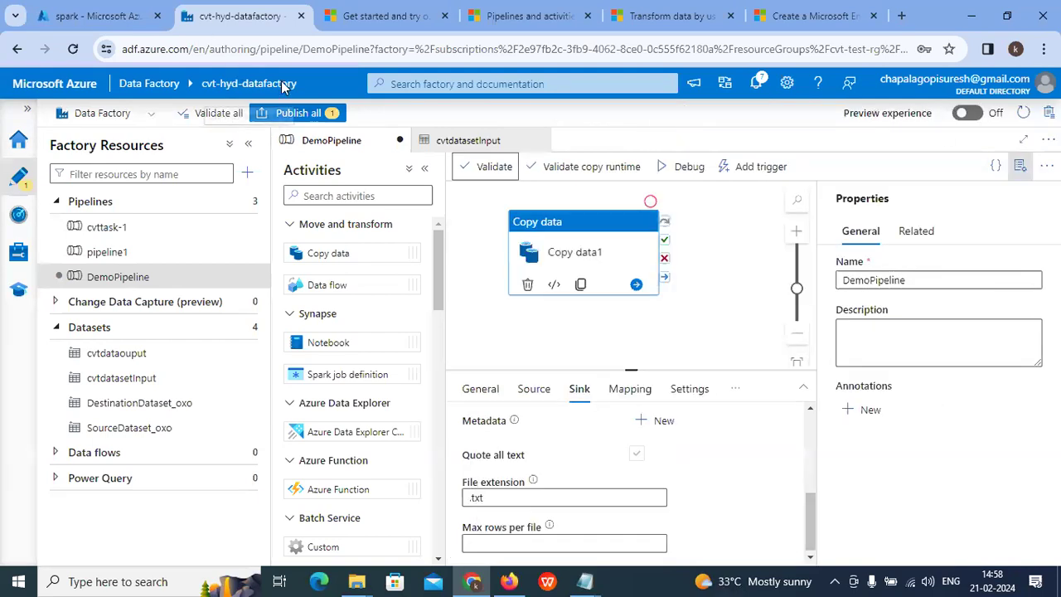
left_click(292, 113)
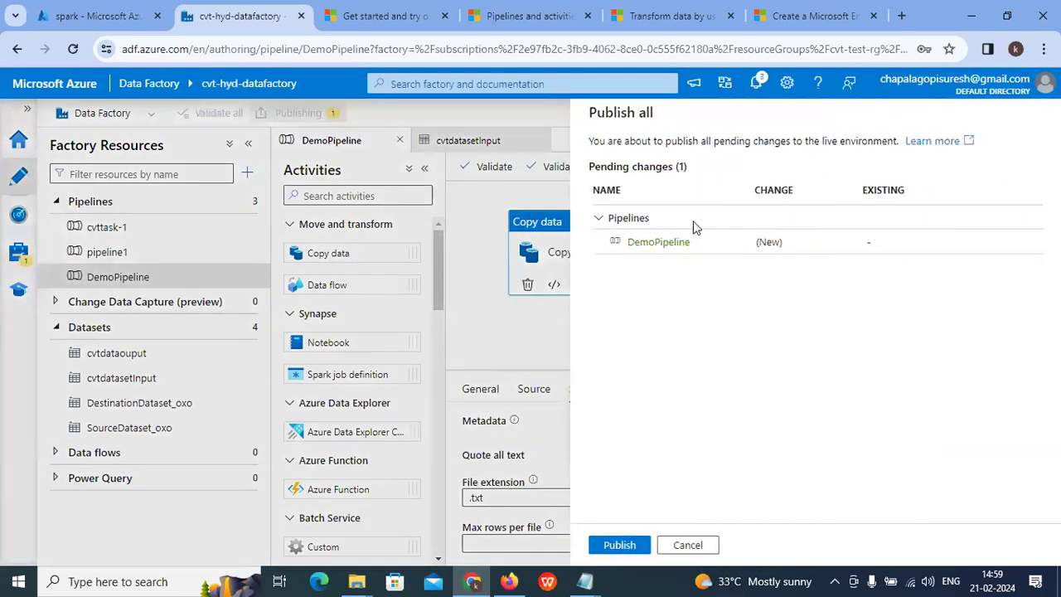
left_click(613, 545)
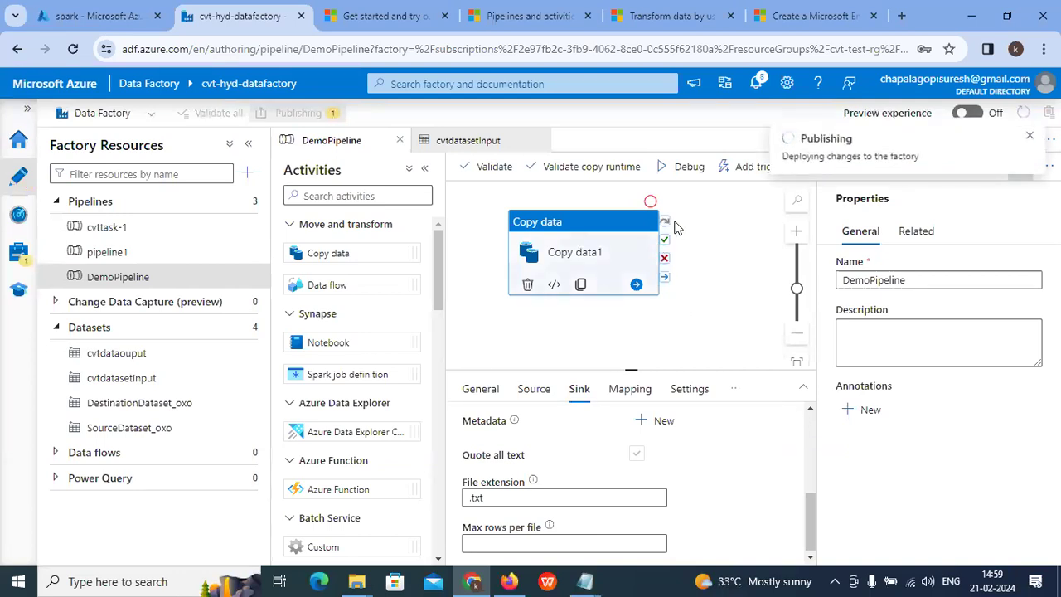
Step: Start a Trigger now run of DemoPipeline and confirm it with OK
left_click(753, 168)
left_click(743, 194)
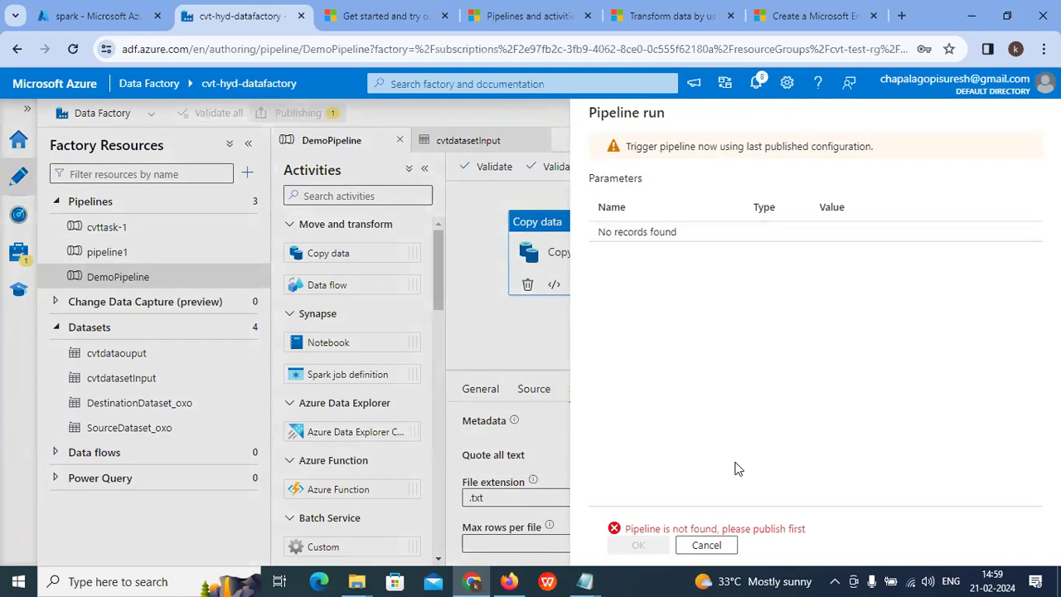
left_click(706, 547)
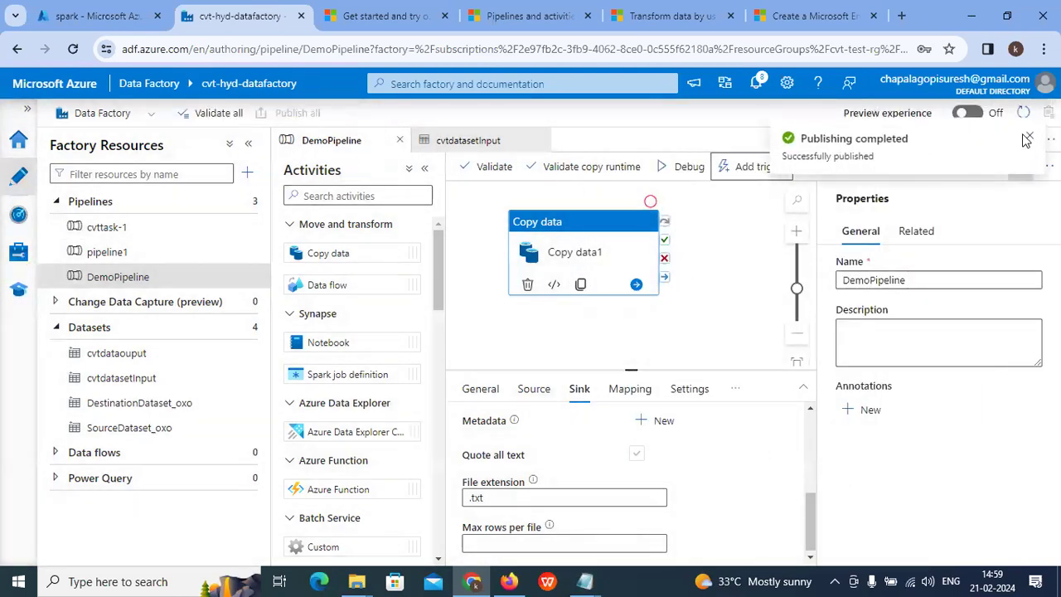
left_click(1027, 140)
left_click(757, 167)
left_click(765, 194)
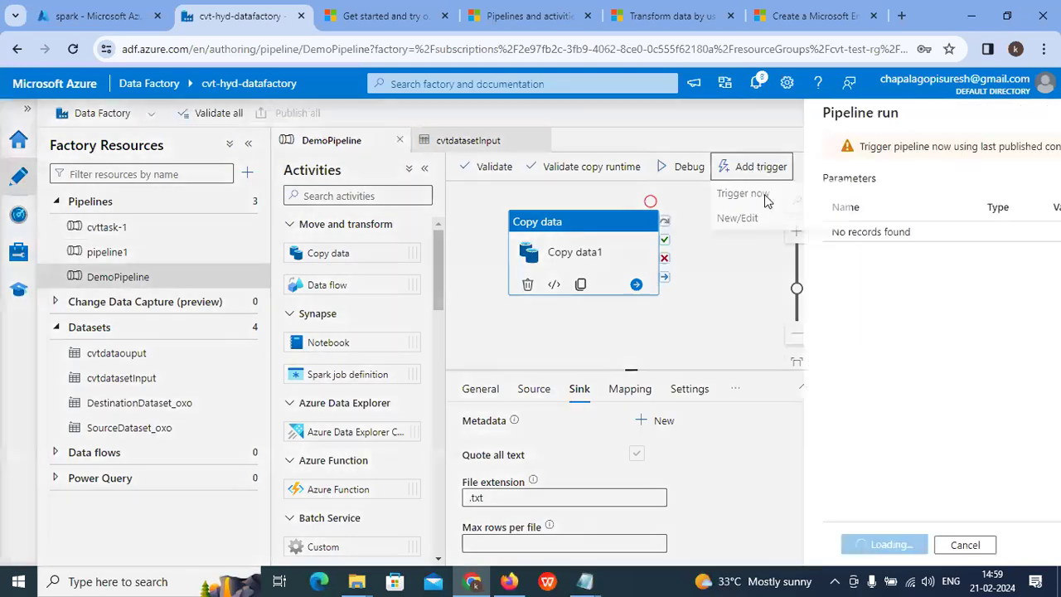
left_click(641, 546)
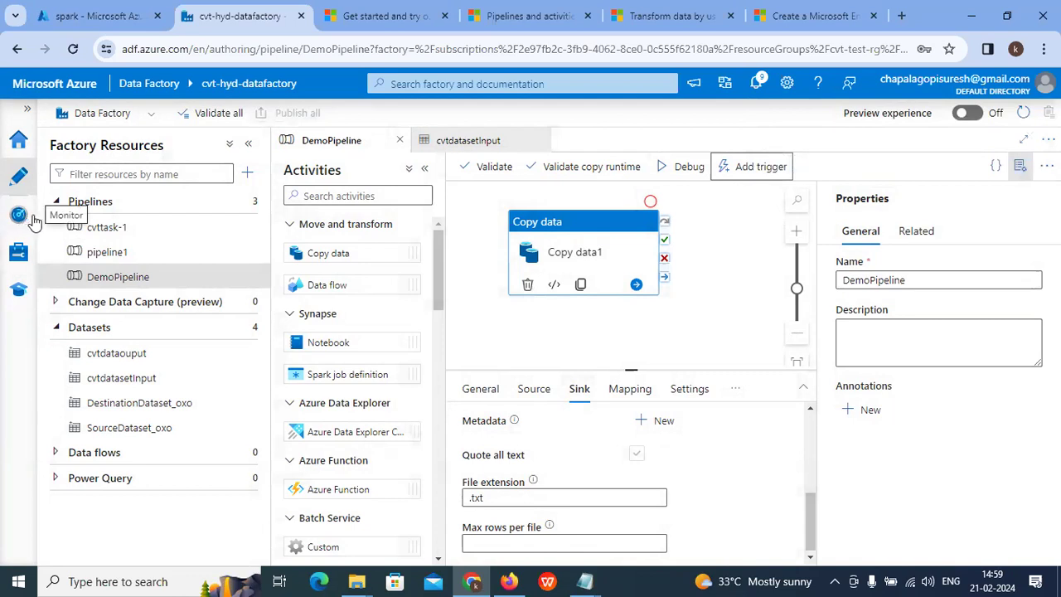
Step: Refresh pipeline runs until DemoPipeline succeeds, then view Copy data1's copy details
left_click(19, 216)
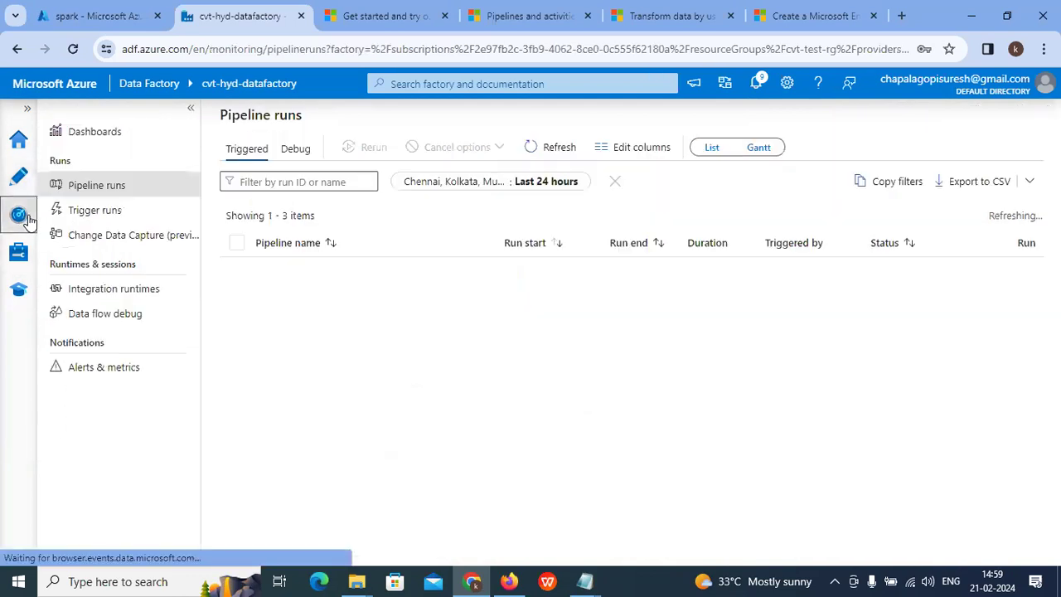
left_click(559, 147)
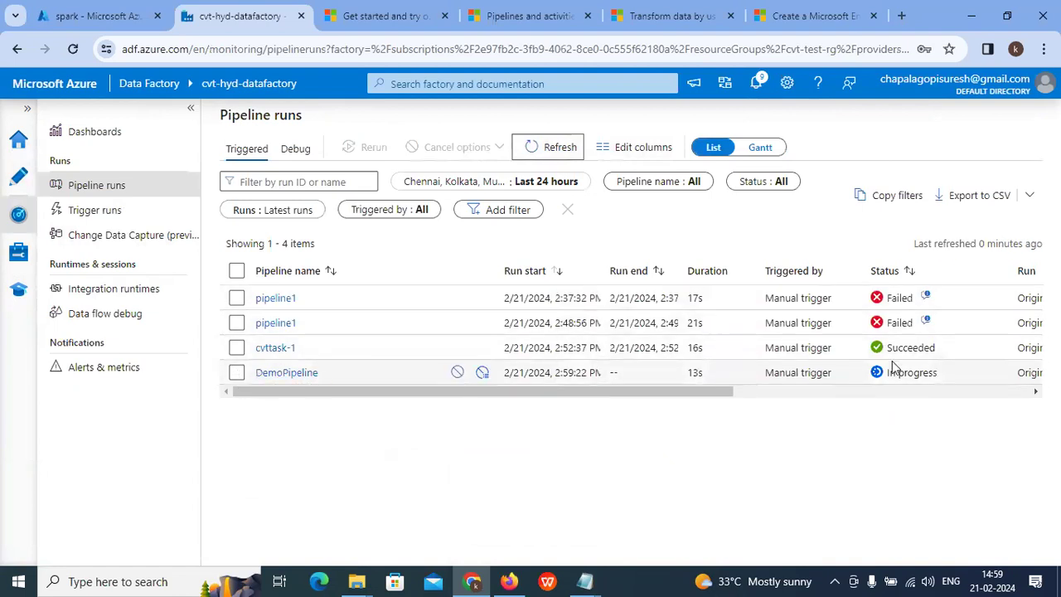
left_click_drag(938, 376, 916, 375)
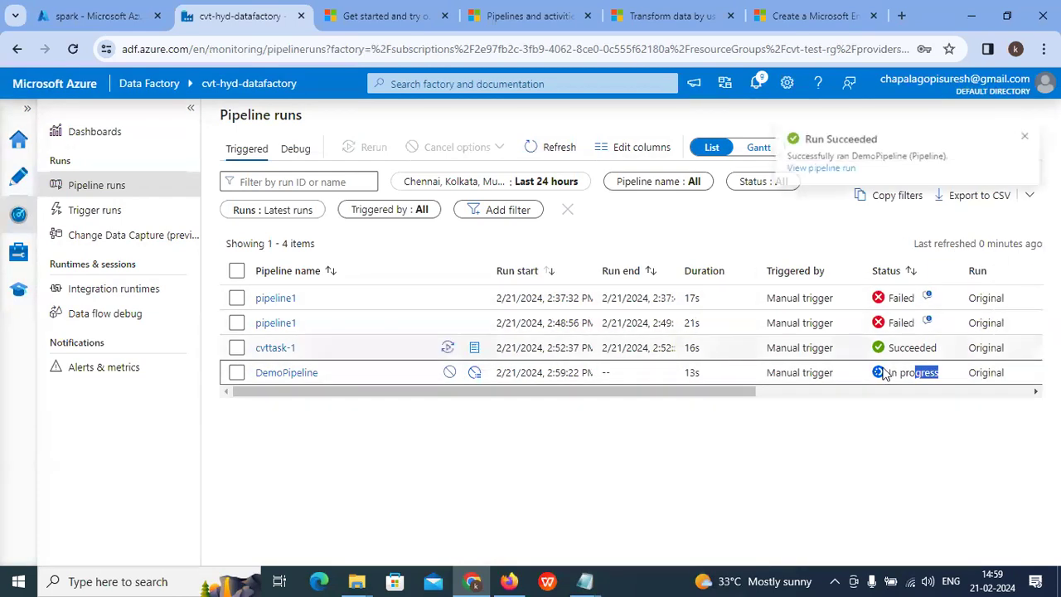
left_click(544, 153)
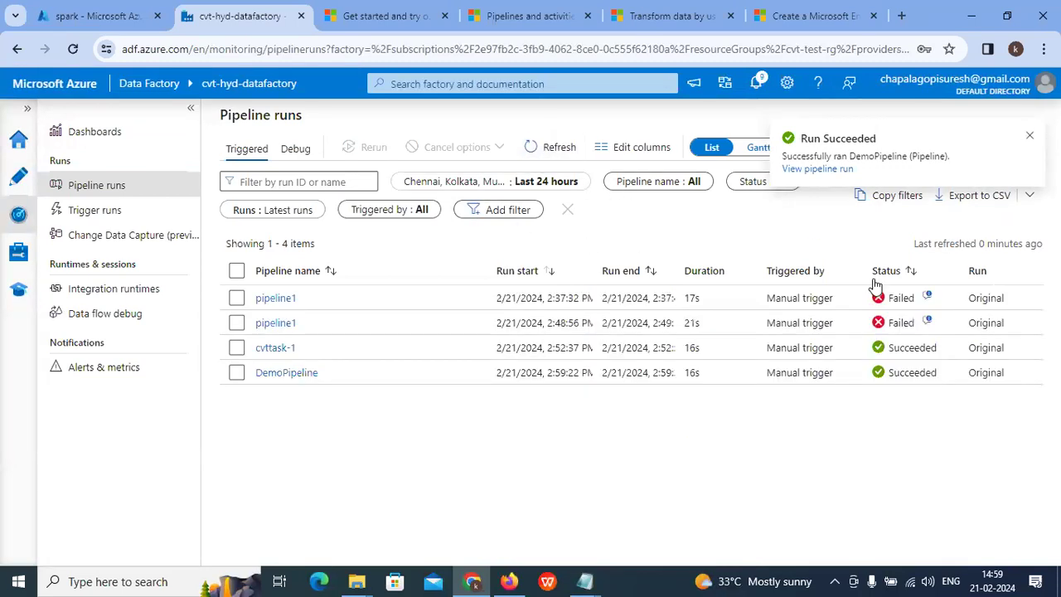
left_click(300, 376)
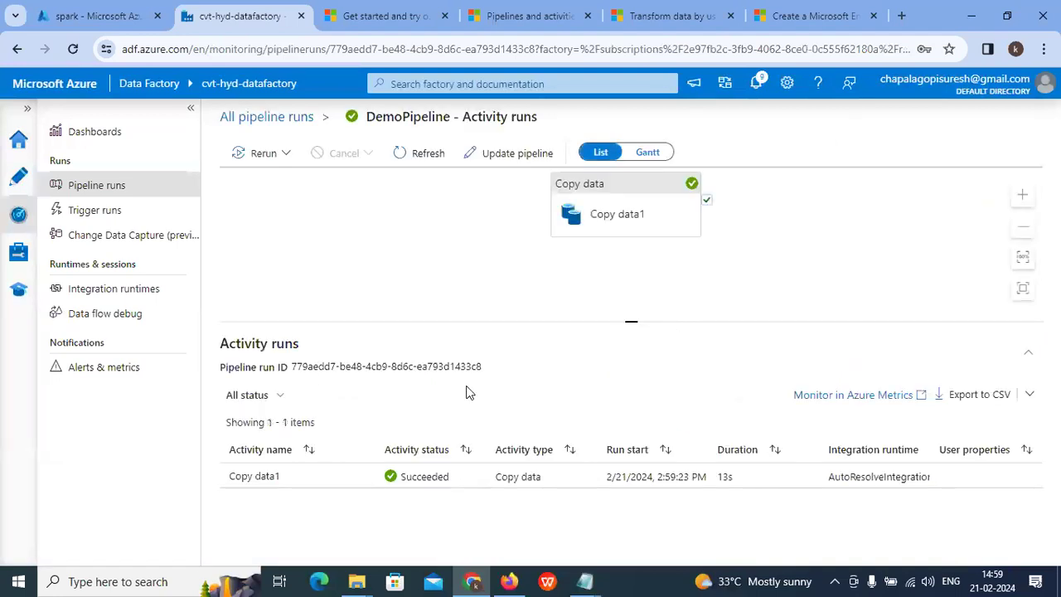
left_click(254, 476)
scroll(365, 398, "down", 2)
scroll(441, 387, "up", 2)
Step: Confirm the finance CSV landed in samplecvtstroageaccount's spark/output folder within cvt-test-rg
left_click(95, 6)
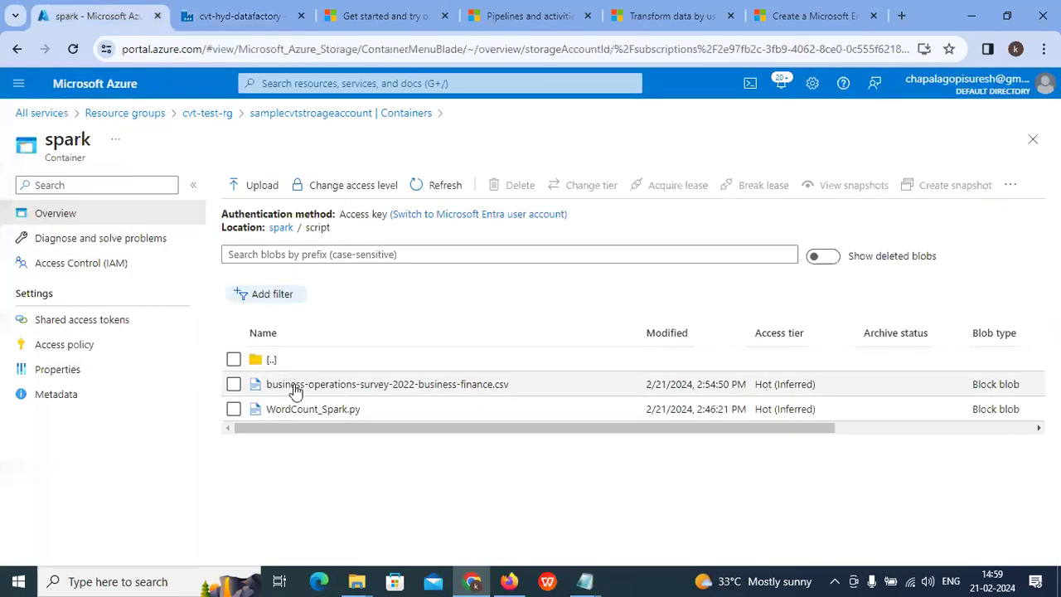
left_click(303, 83)
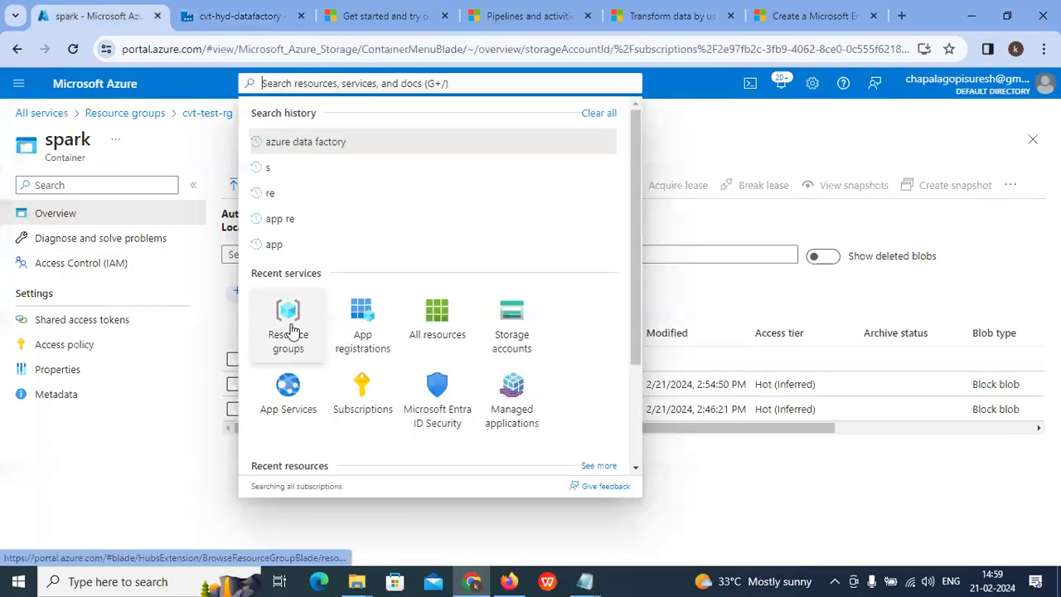
left_click(290, 328)
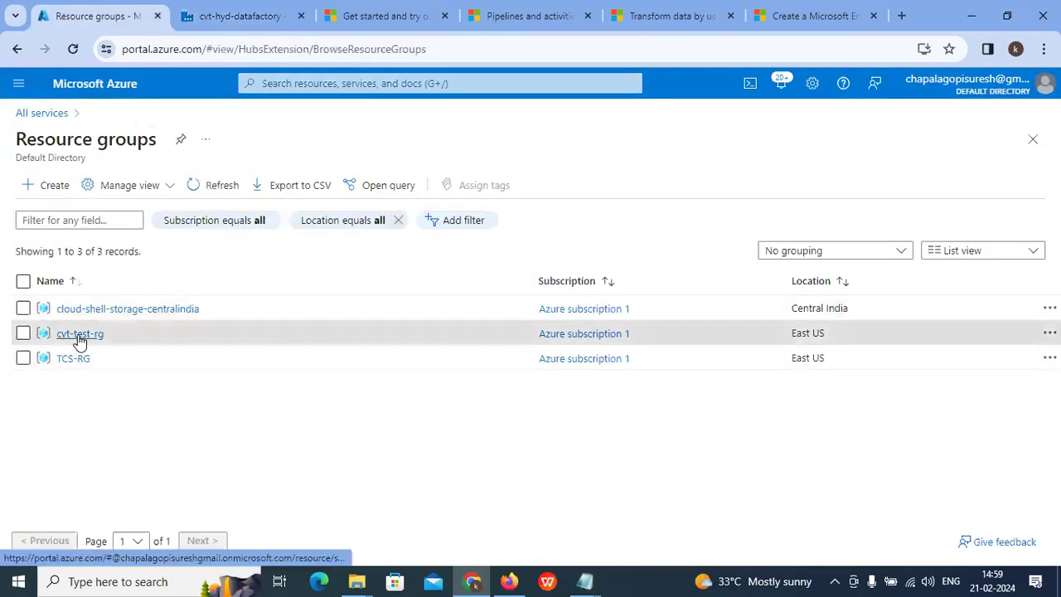
left_click(80, 333)
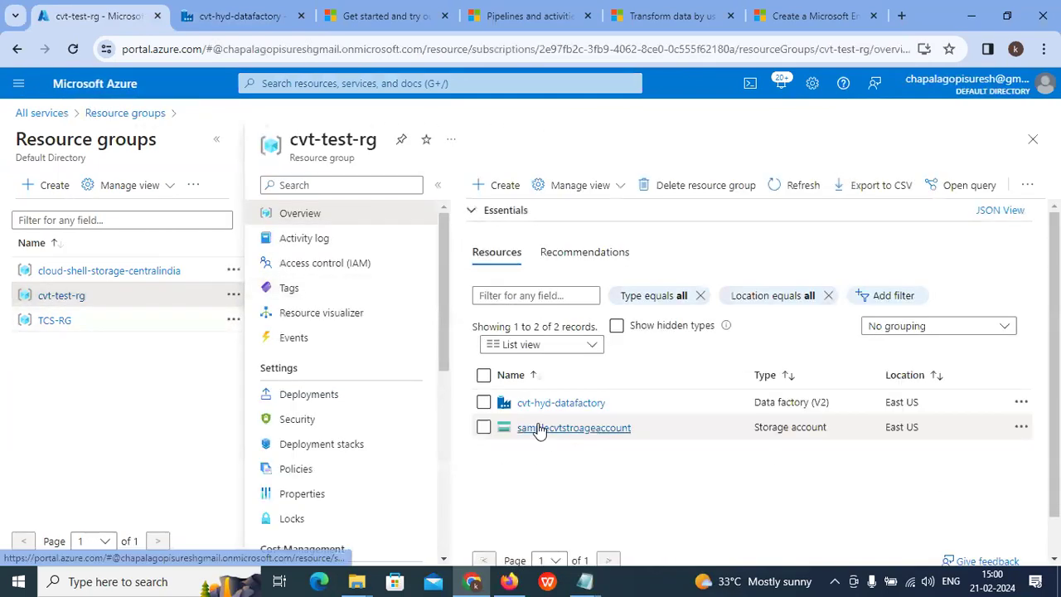
left_click(539, 430)
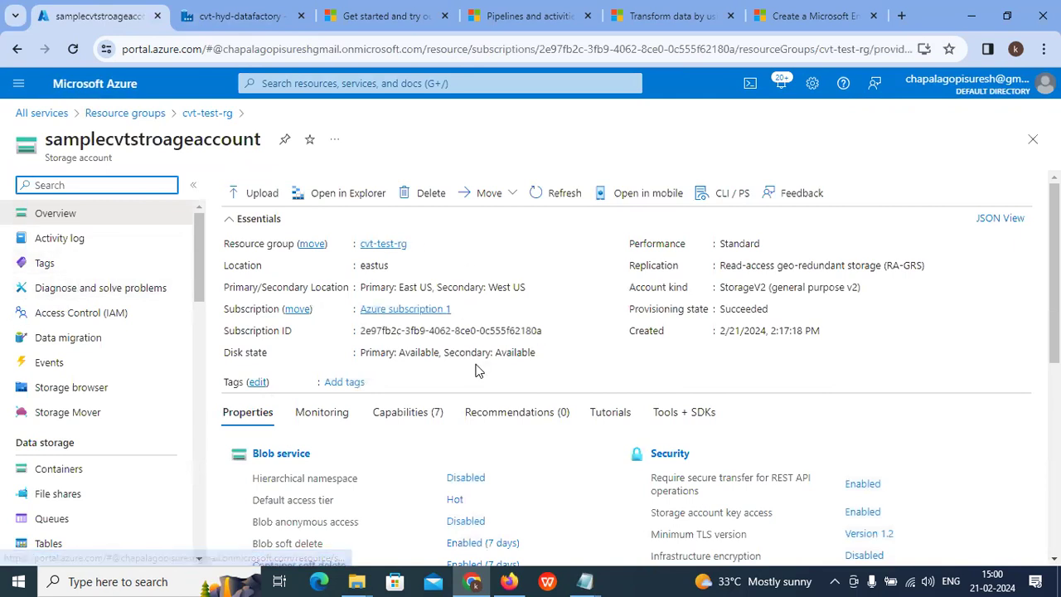
left_click(30, 472)
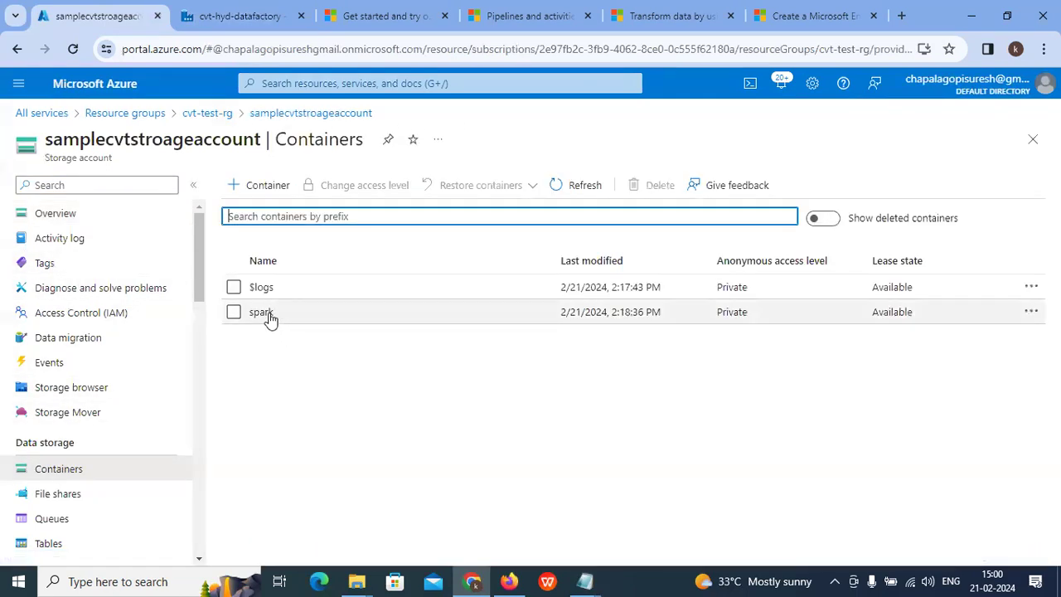
left_click(267, 311)
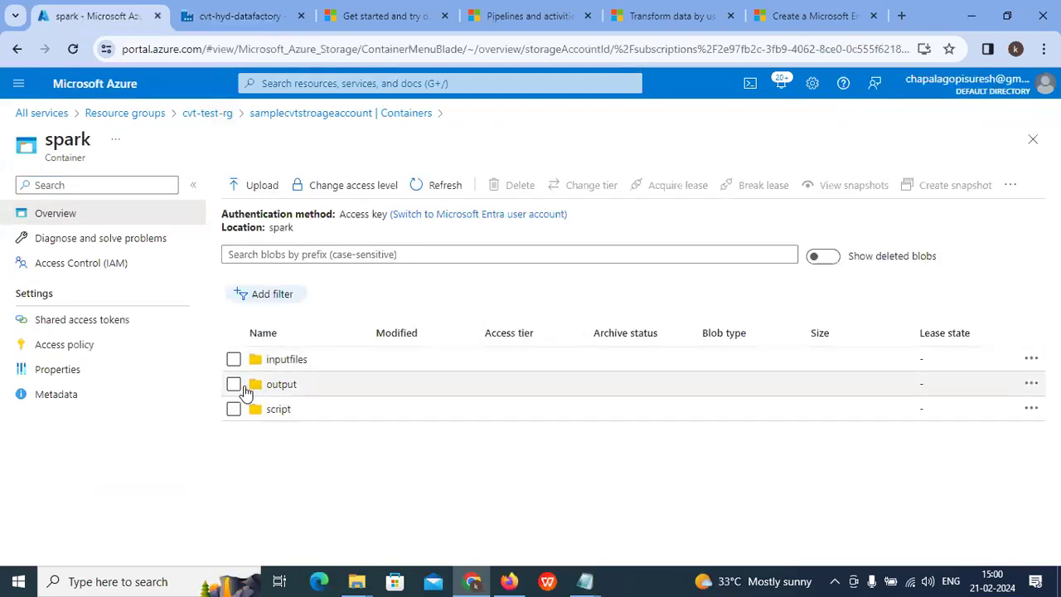
left_click(290, 385)
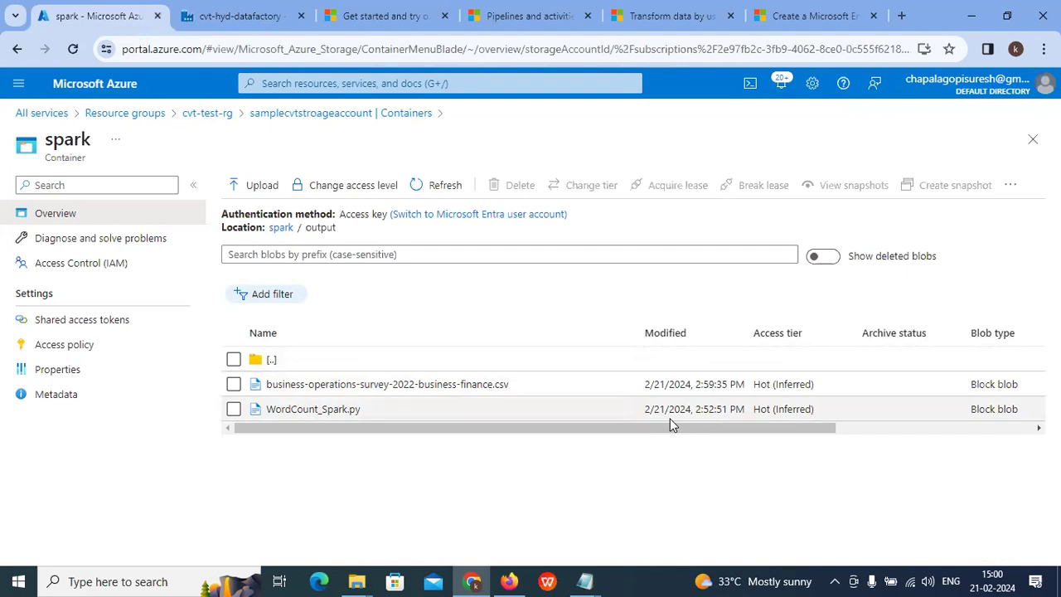
left_click(216, 16)
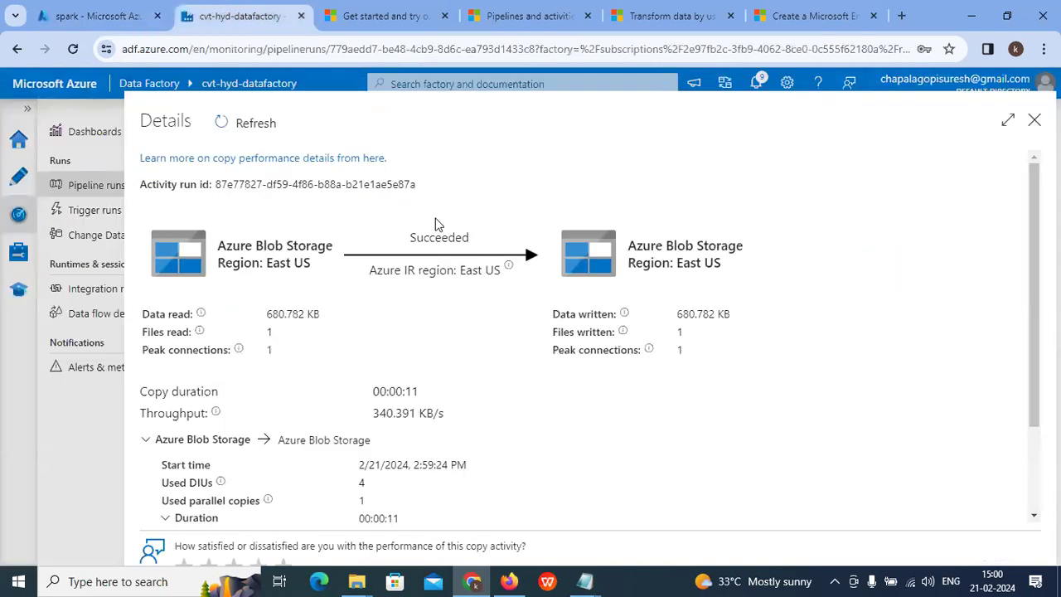
Step: Close the Copy data1 details pane and flip through the open docs and portal tabs
left_click(1034, 125)
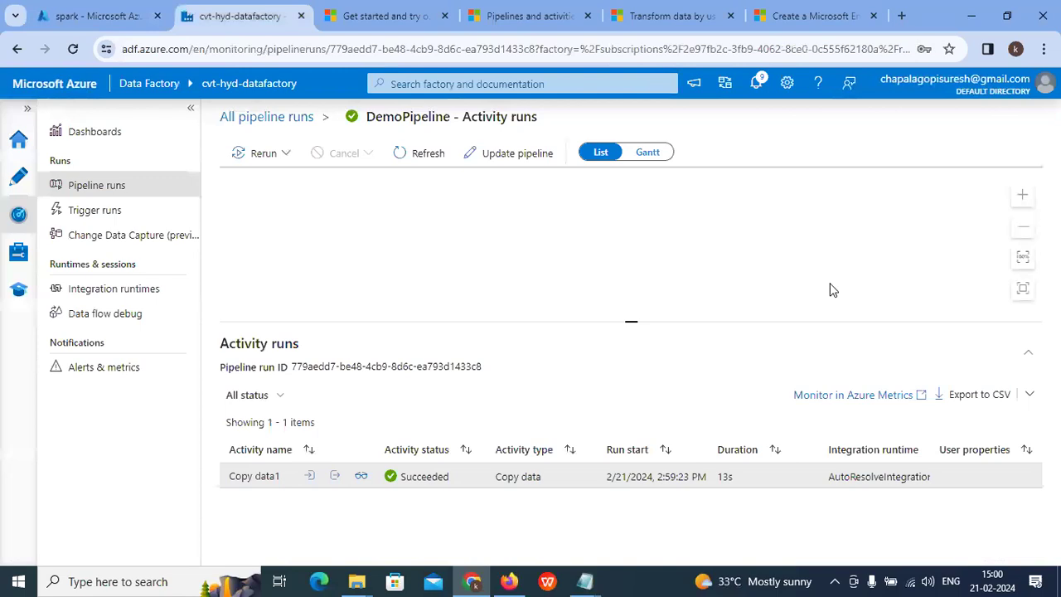
left_click(380, 11)
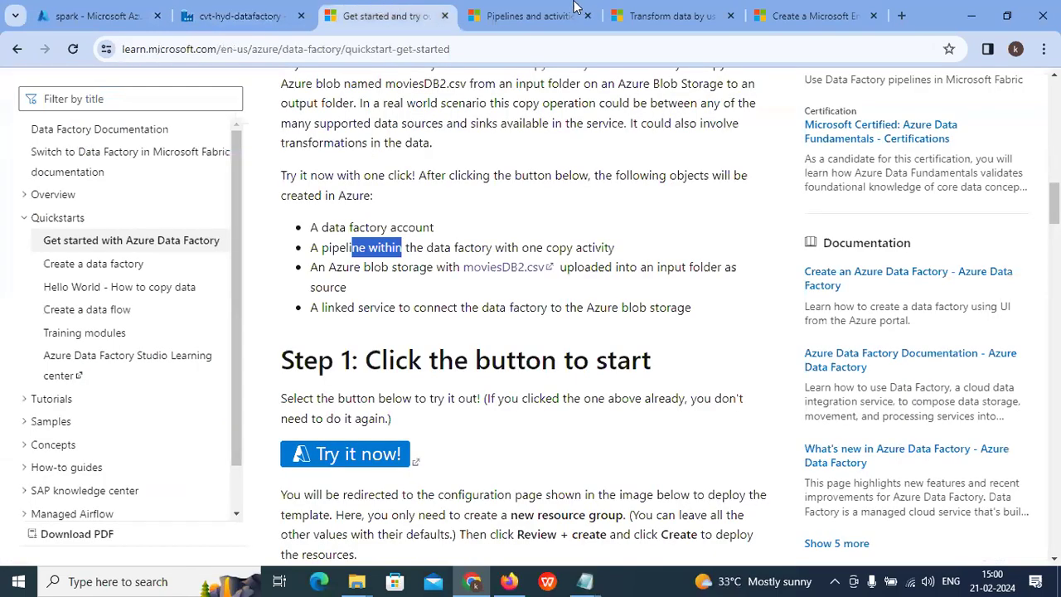
left_click(551, 8)
scroll(489, 166, "up", 10)
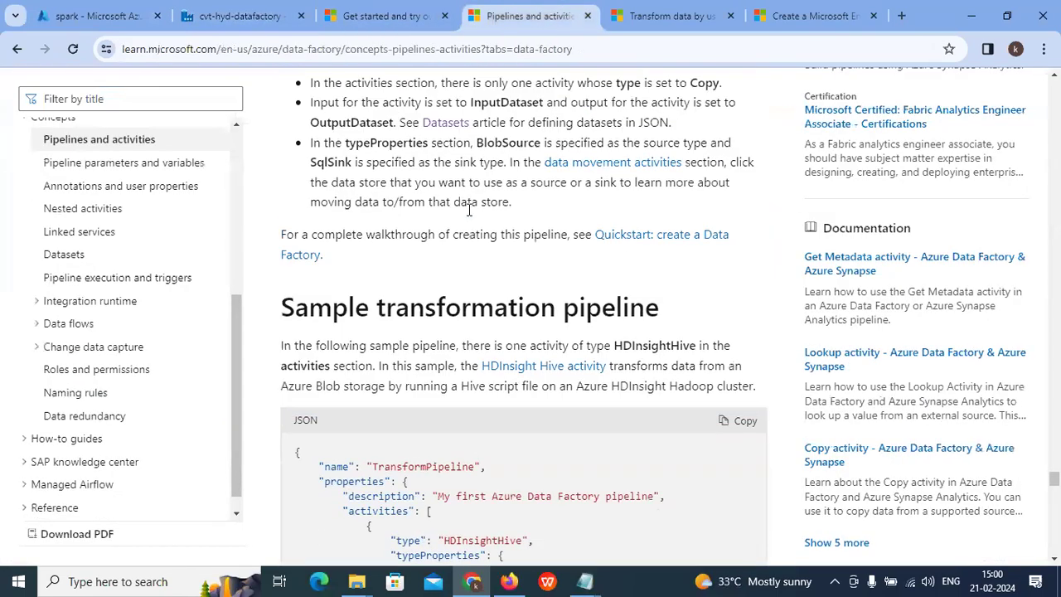
left_click(87, 12)
left_click(236, 16)
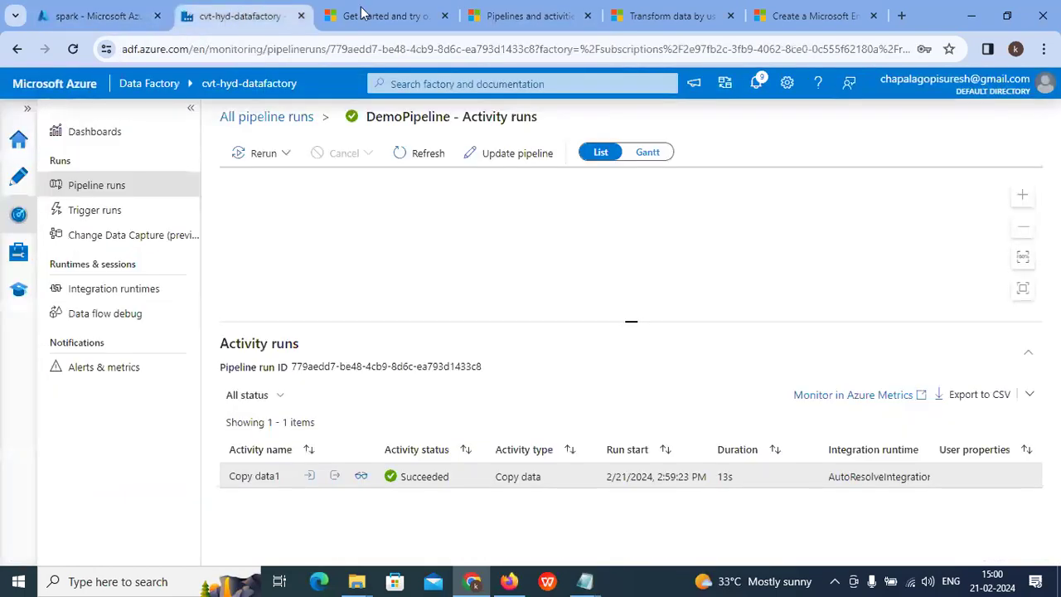
left_click(386, 15)
left_click(534, 9)
Step: Glance at the Transform data tutorial, then scroll Pipelines and activities up to Control flow activities
left_click(671, 15)
scroll(465, 302, "up", 15)
scroll(186, 282, "up", 4)
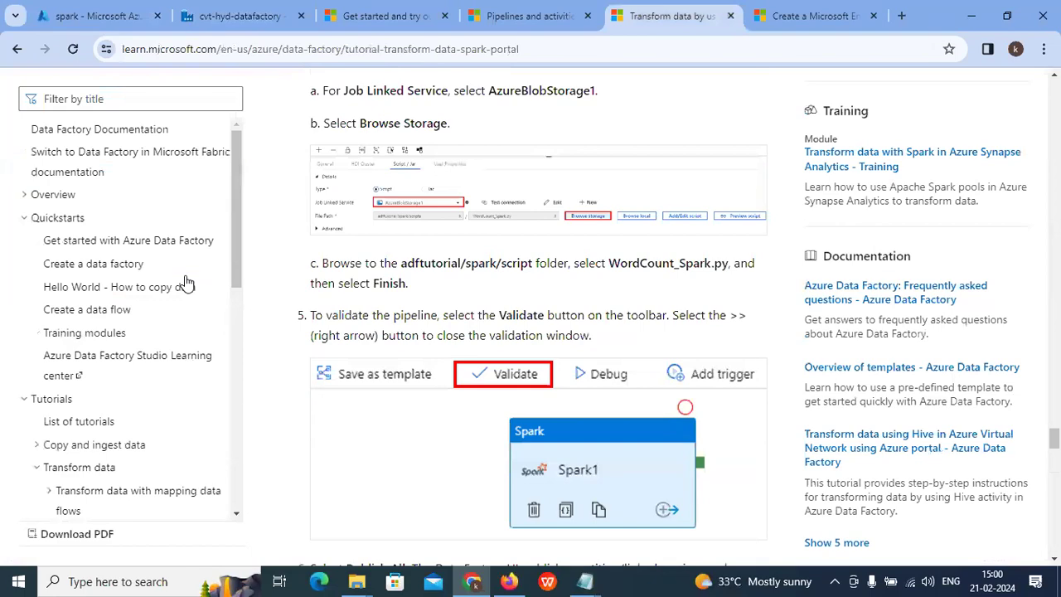
left_click(531, 16)
scroll(592, 161, "up", 10)
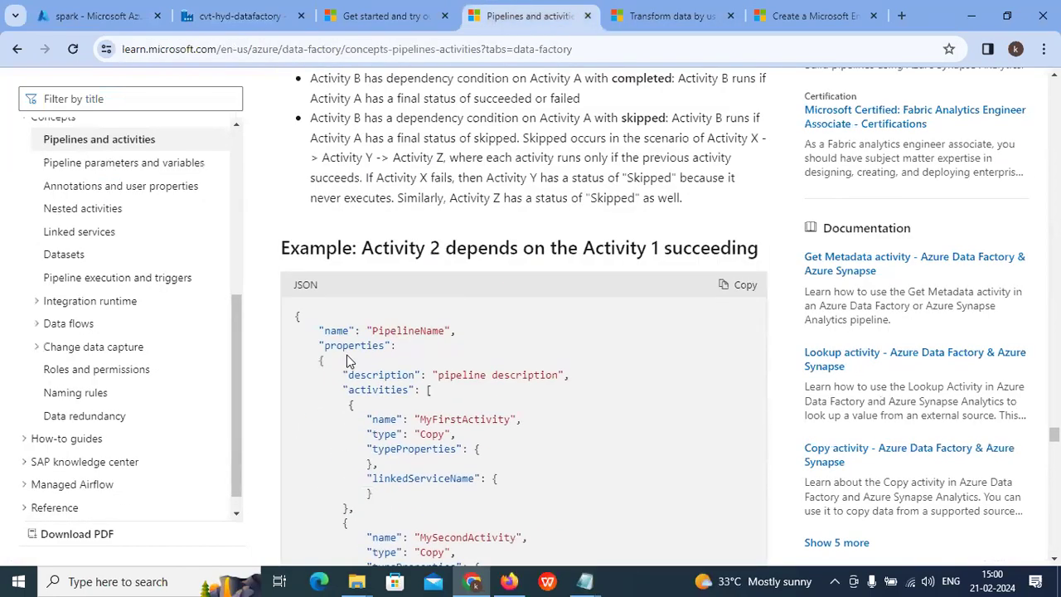
scroll(485, 290, "up", 15)
scroll(581, 245, "up", 20)
scroll(580, 245, "up", 5)
Step: Search 'app re' in the portal to reach App registrations and list personal-account applications
left_click(87, 18)
left_click(313, 83)
type("app")
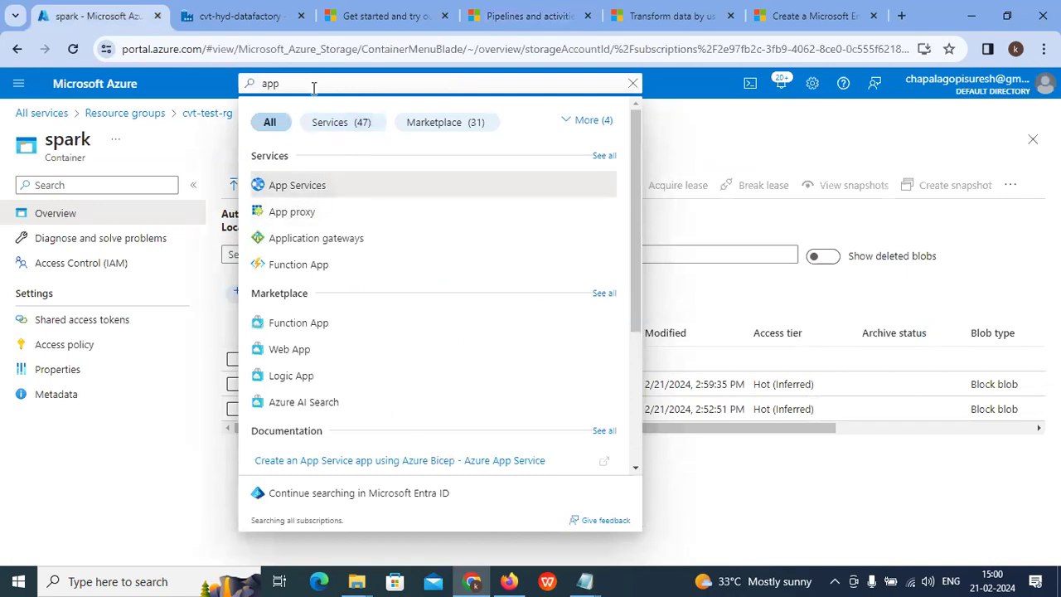
key("BackSpace")
key("BackSpace")
key("BackSpace")
type("app re")
left_click(273, 185)
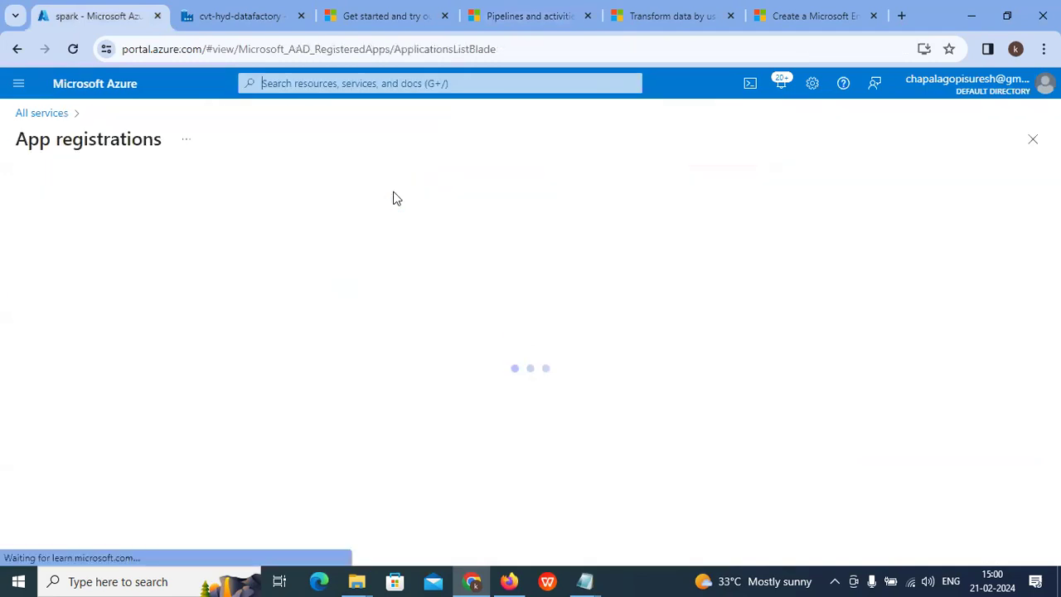
left_click(488, 435)
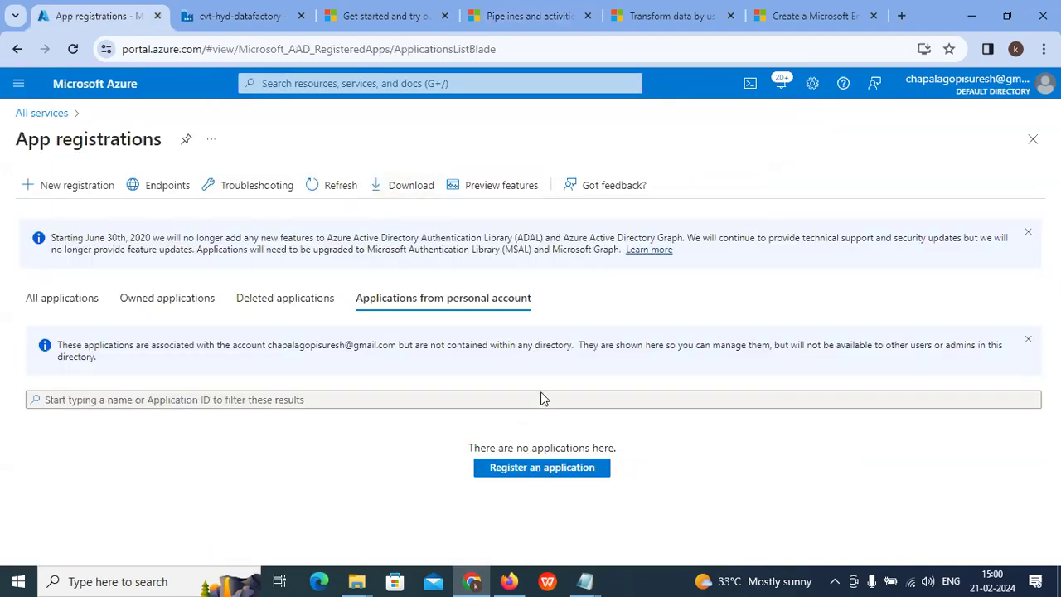
Step: Review all registered applications and the existing app's client ID, then begin a new registration
left_click(64, 191)
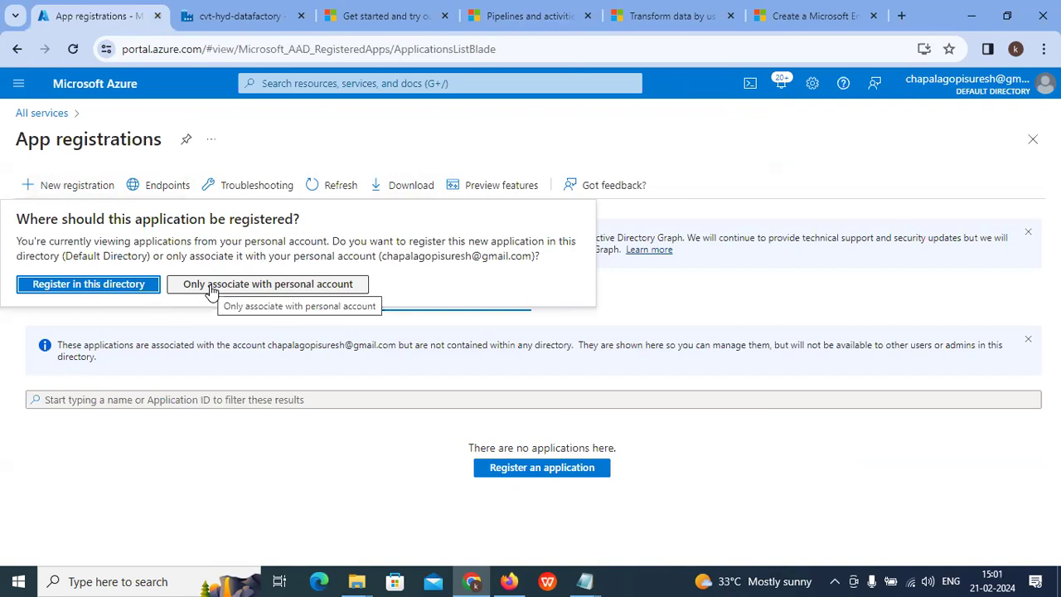
left_click(211, 286)
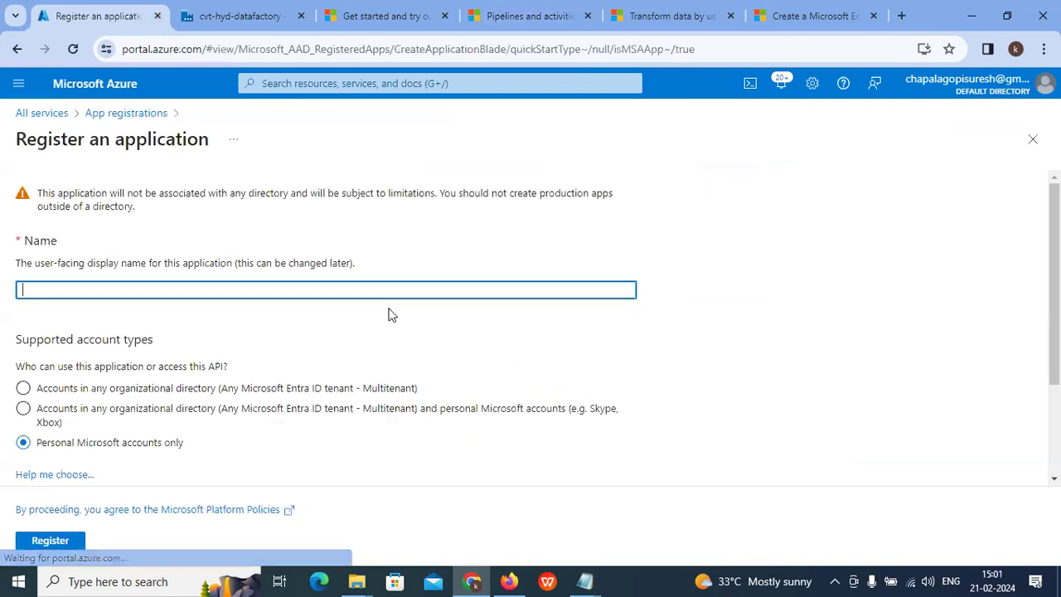
left_click(92, 116)
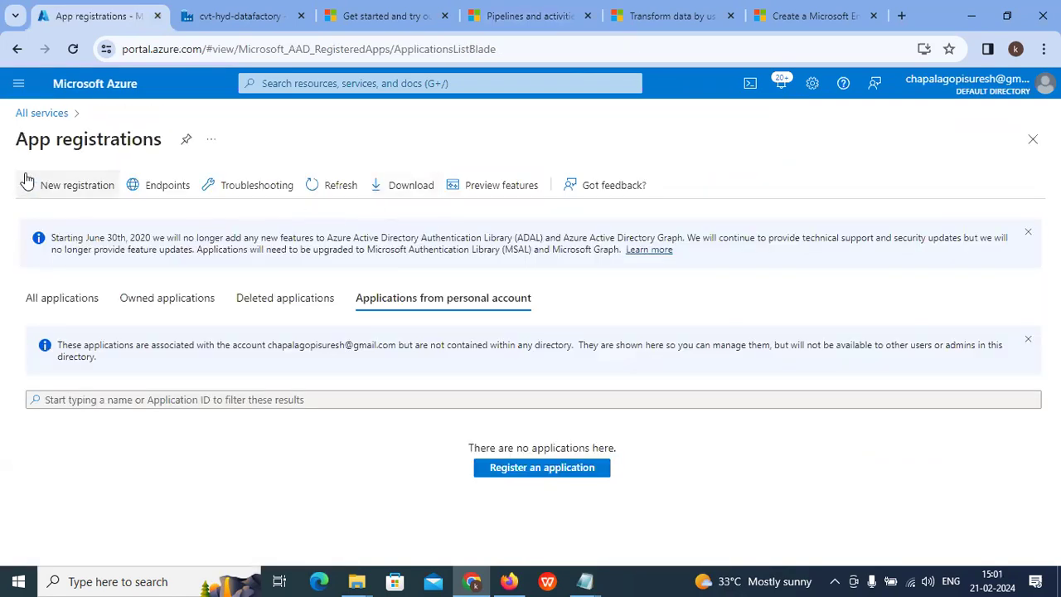
left_click(90, 298)
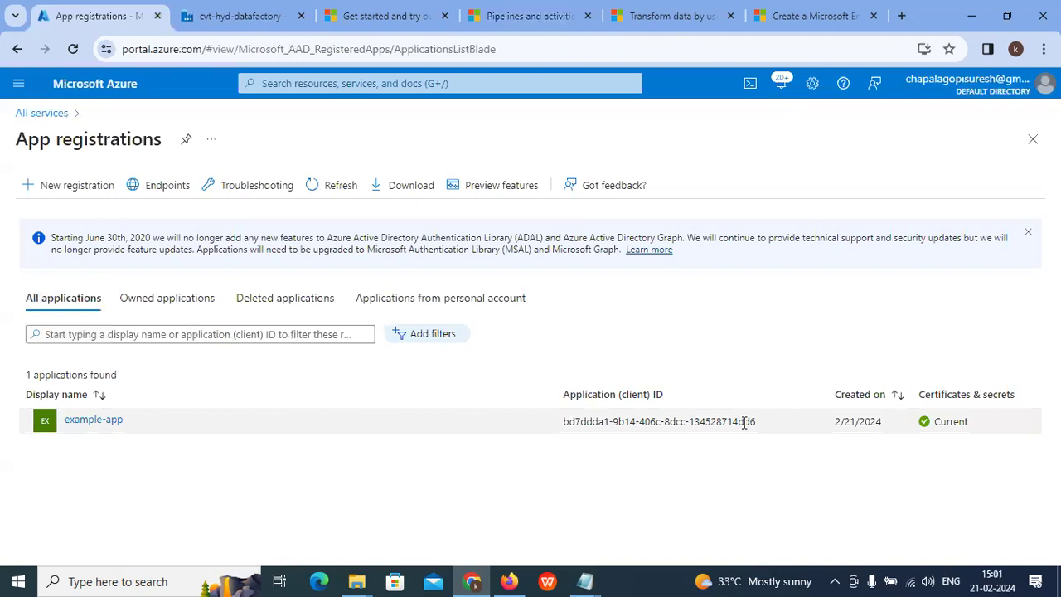
left_click_drag(757, 424, 552, 436)
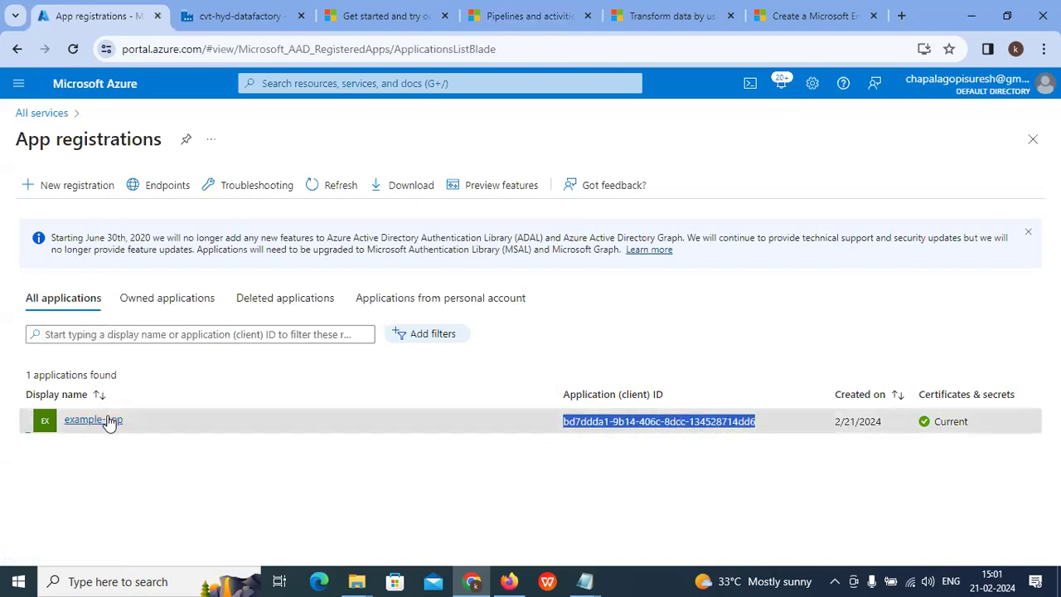
left_click(72, 189)
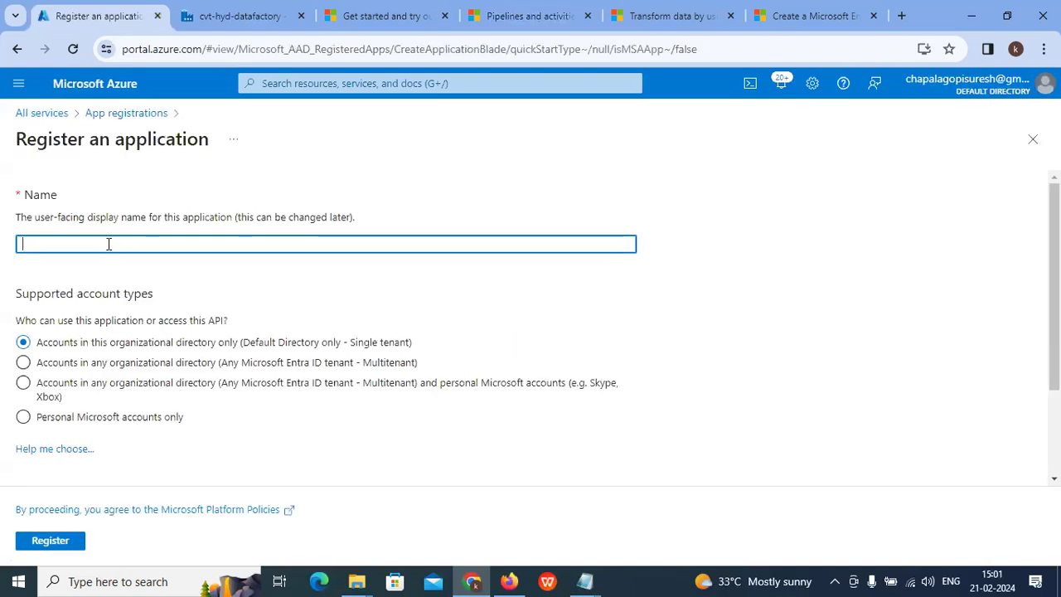
type("web-app")
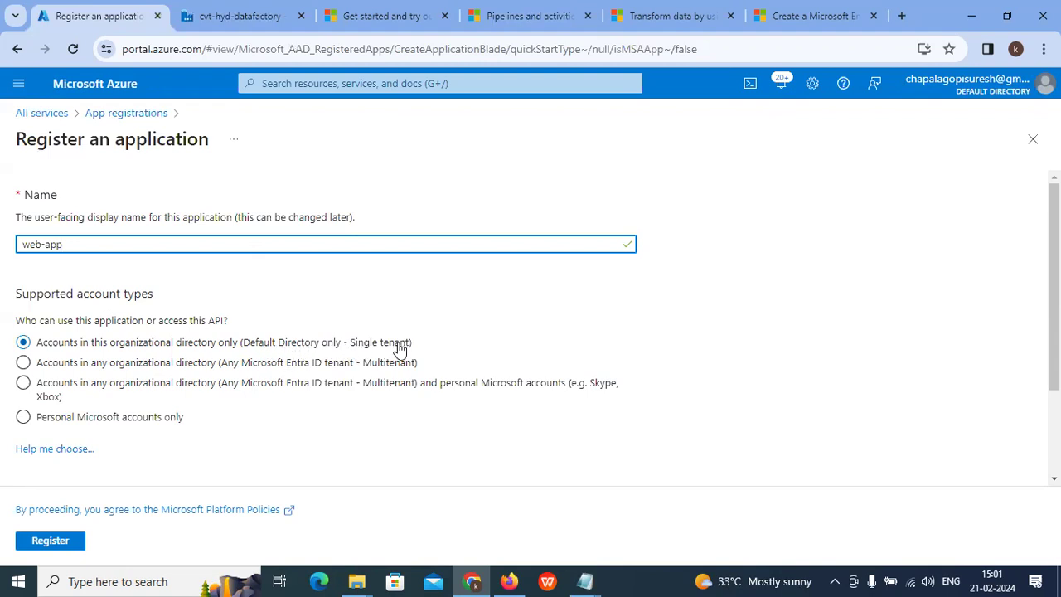
scroll(183, 395, "down", 3)
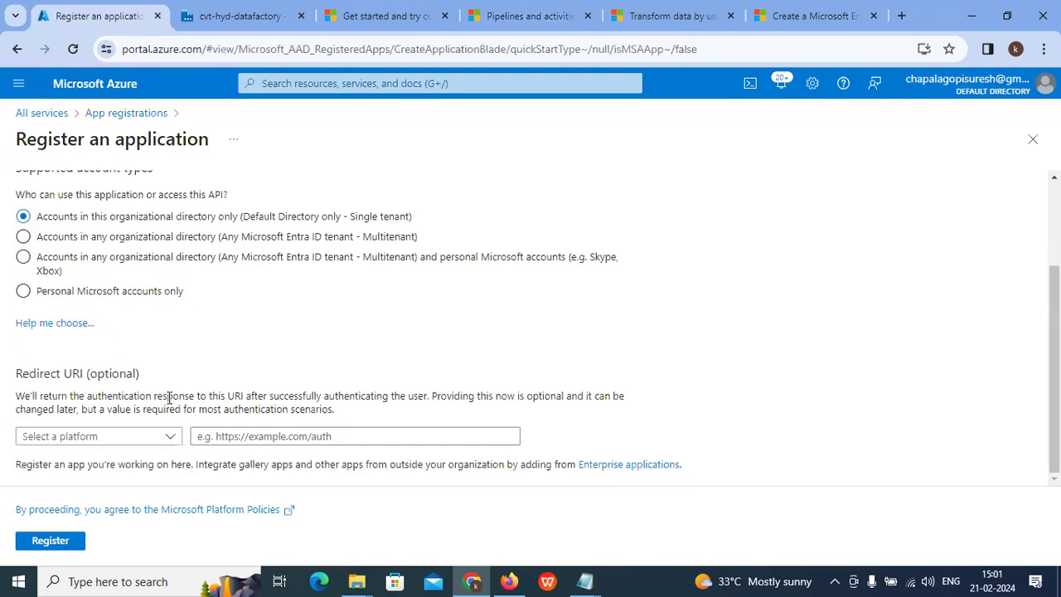
left_click(147, 437)
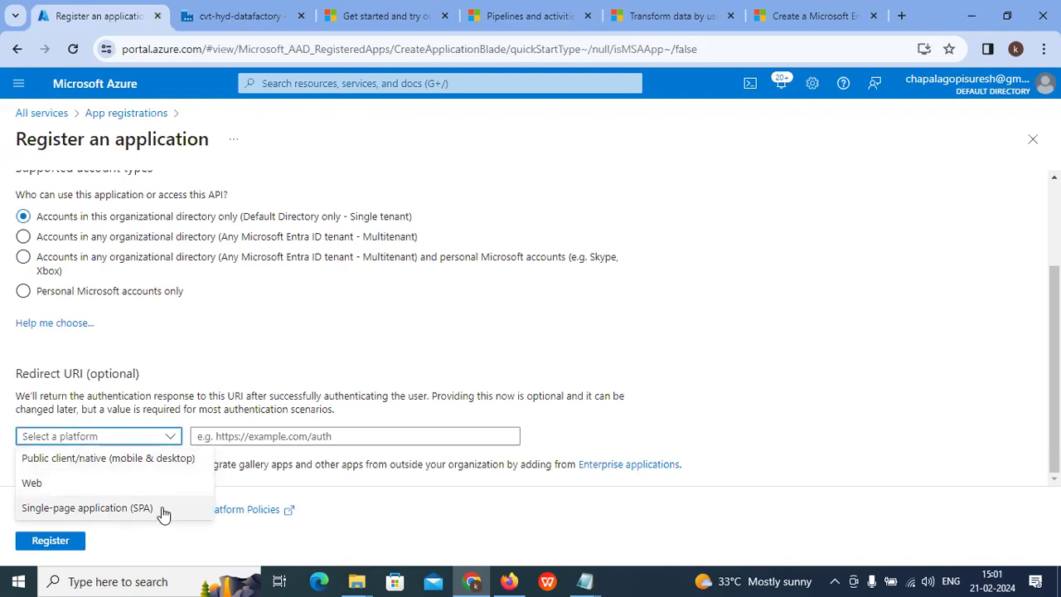
left_click(38, 484)
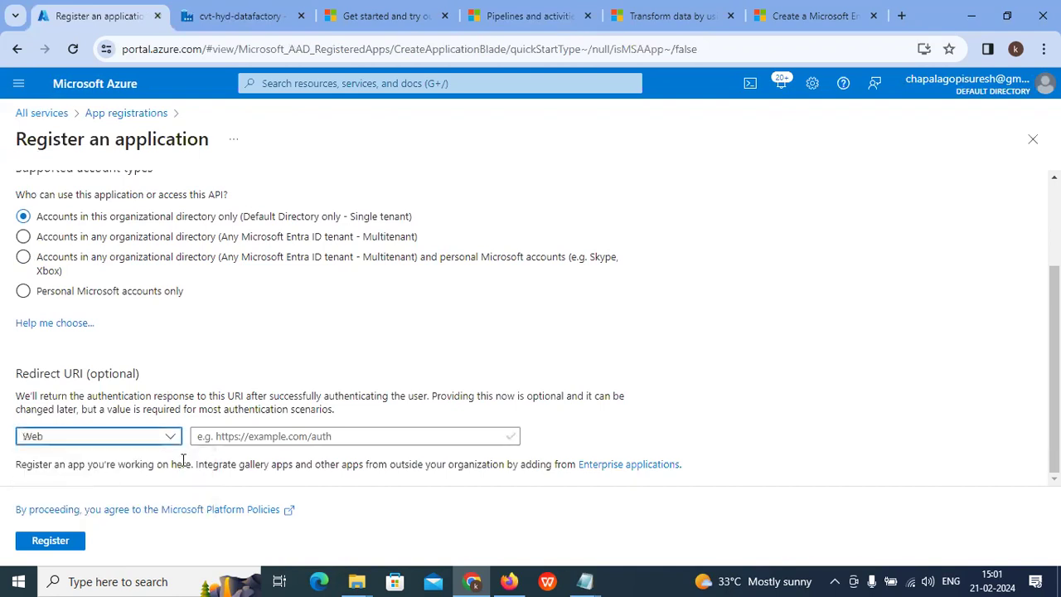
left_click(228, 438)
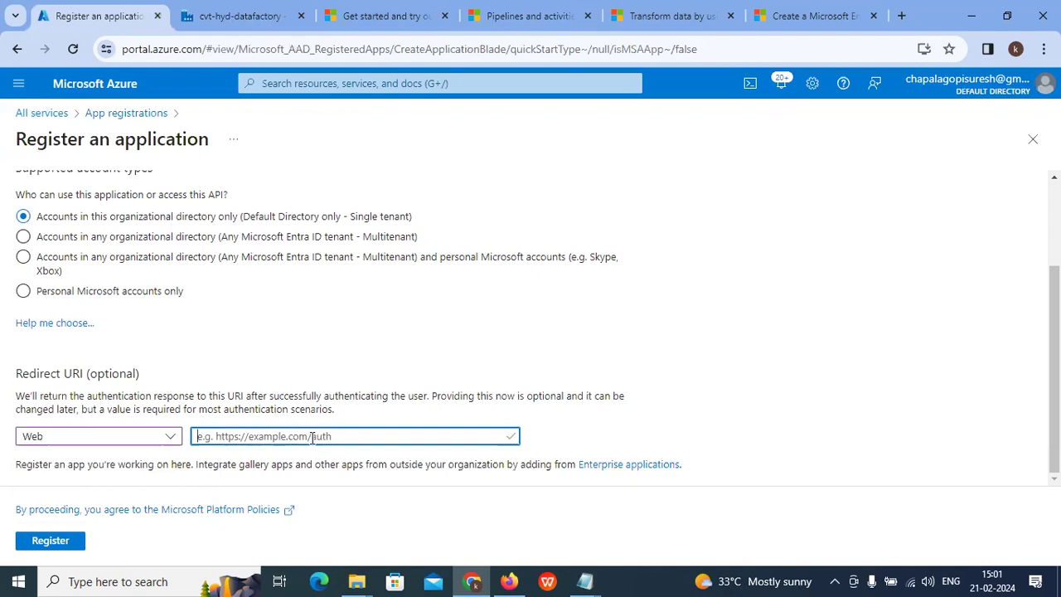
left_click_drag(28, 464, 429, 466)
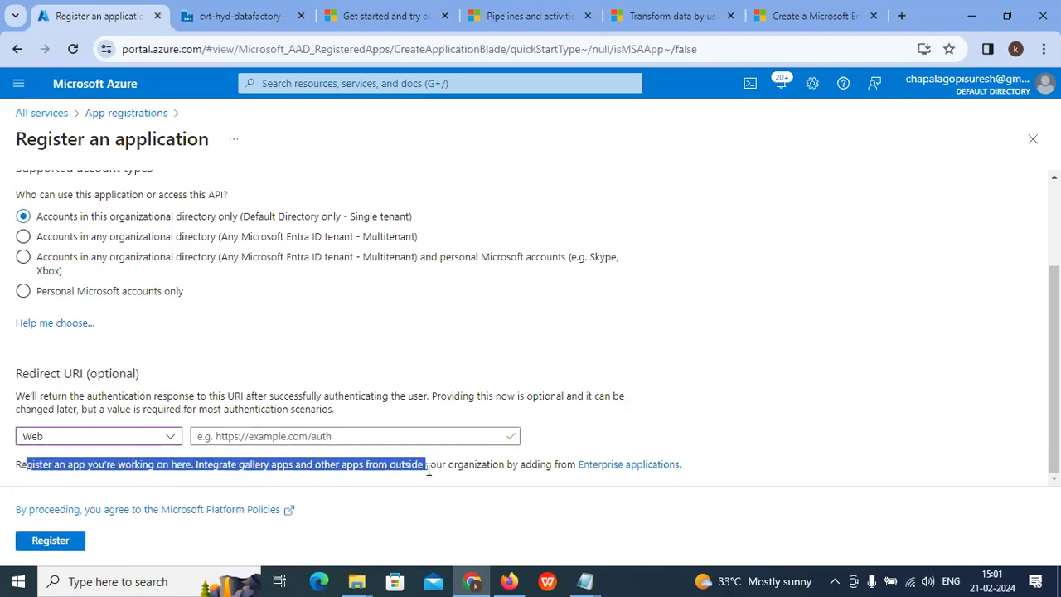
left_click(339, 436)
type("https://webapp.com/")
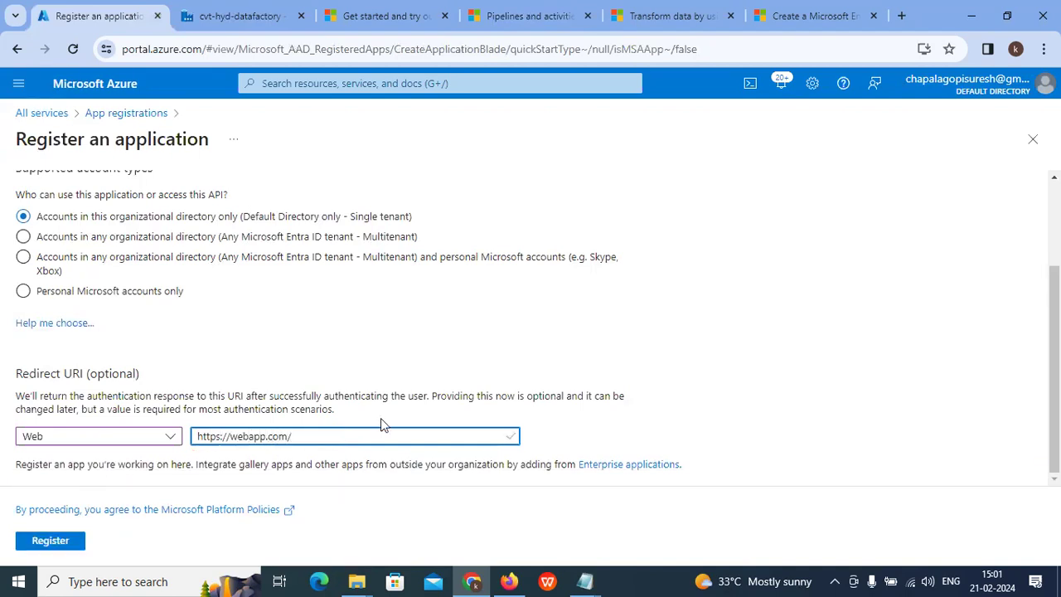
left_click(37, 540)
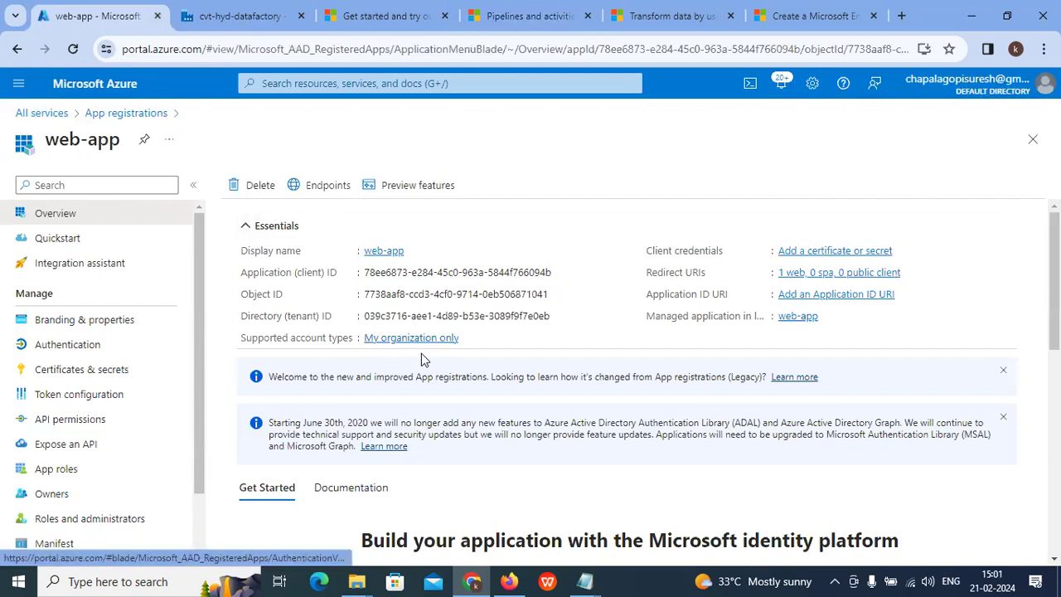
Step: Note the new web-app's Application (client) ID and Object ID values
left_click_drag(245, 273, 350, 275)
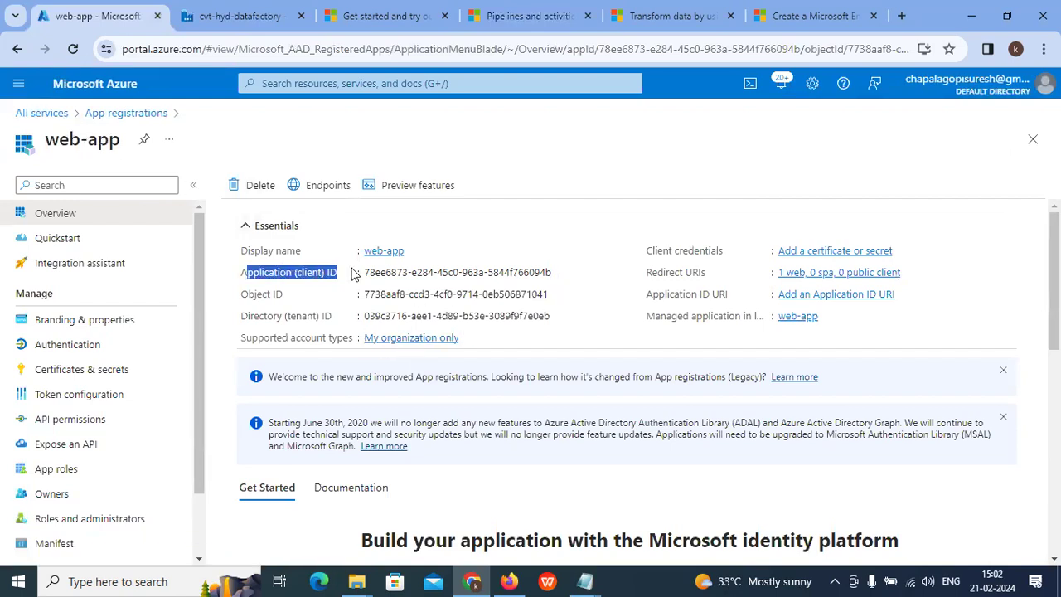
left_click_drag(258, 295, 491, 295)
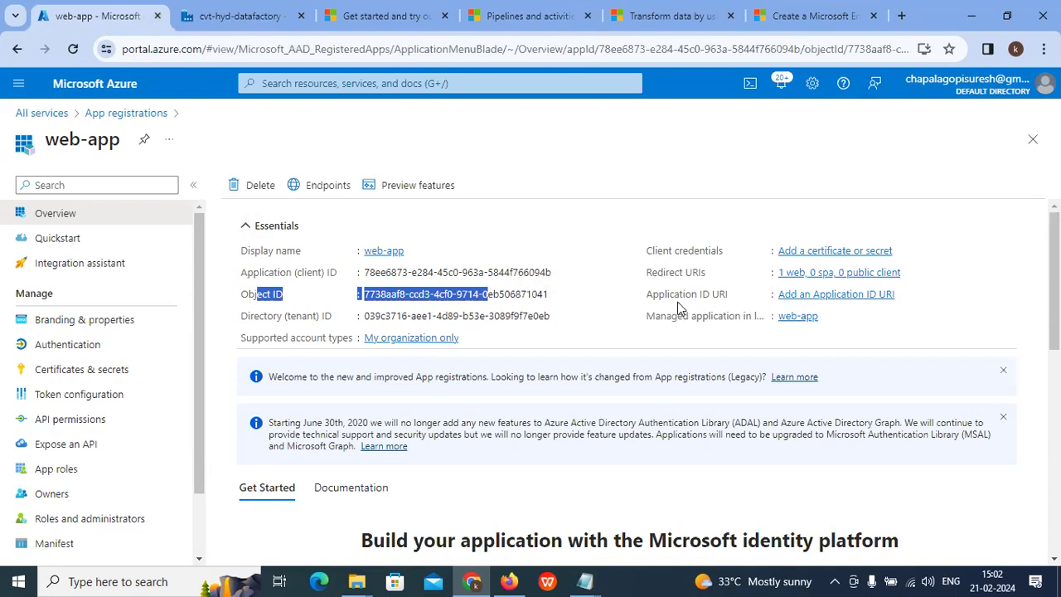
left_click(514, 16)
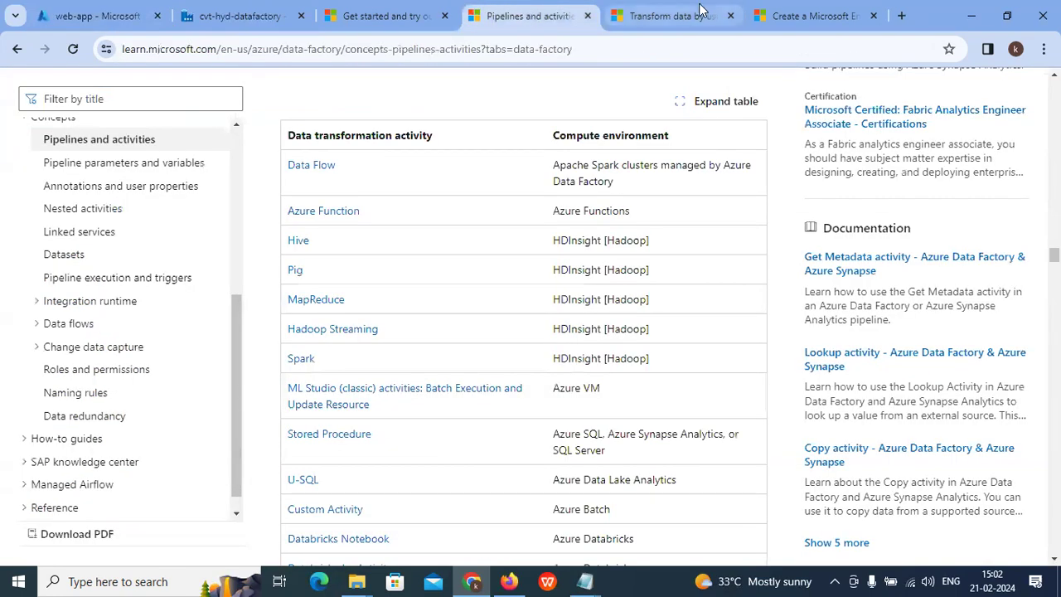
Step: Open the service principal creation article and read through its sign-in section
left_click(685, 16)
left_click(779, 15)
scroll(497, 290, "up", 3)
scroll(498, 290, "down", 3)
left_click_drag(326, 371, 491, 370)
scroll(507, 365, "up", 2)
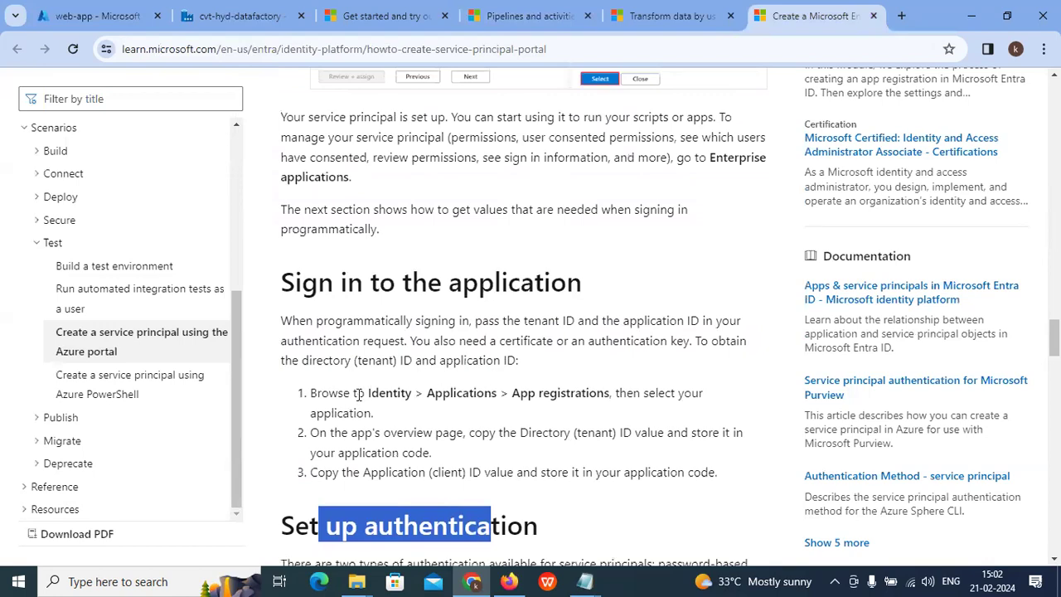
left_click_drag(280, 286, 589, 284)
scroll(597, 313, "down", 2)
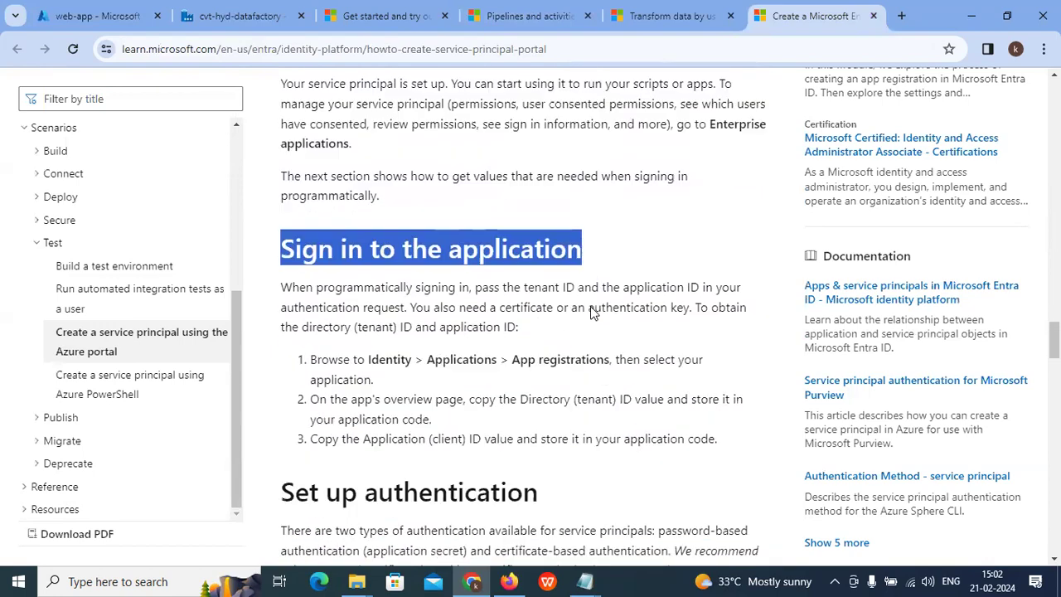
scroll(555, 333, "down", 3)
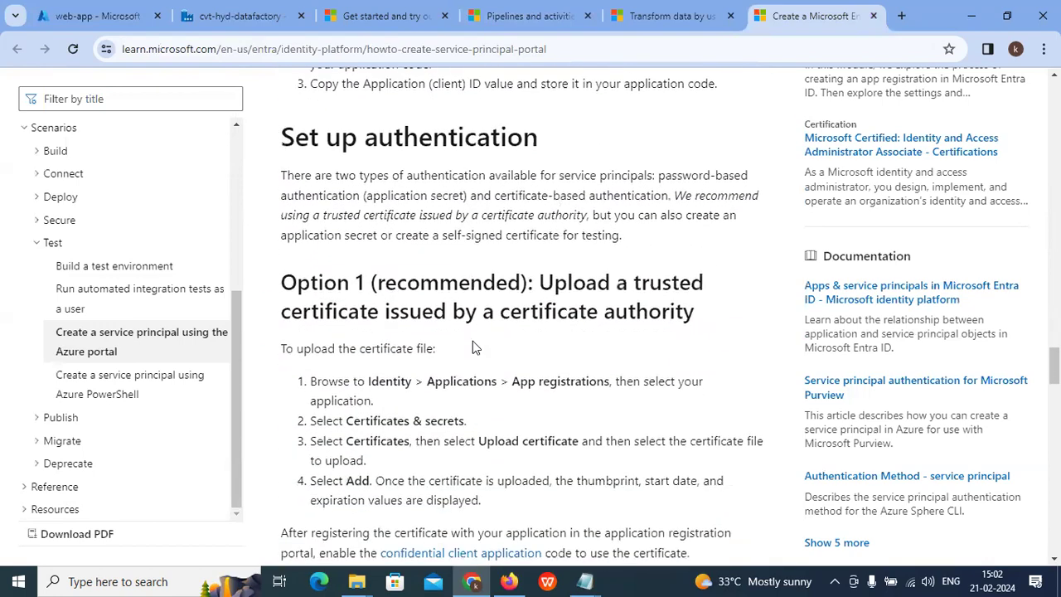
Step: Read the Set up authentication section on password-based and certificate-based options, including Option 1
left_click_drag(280, 138, 508, 139)
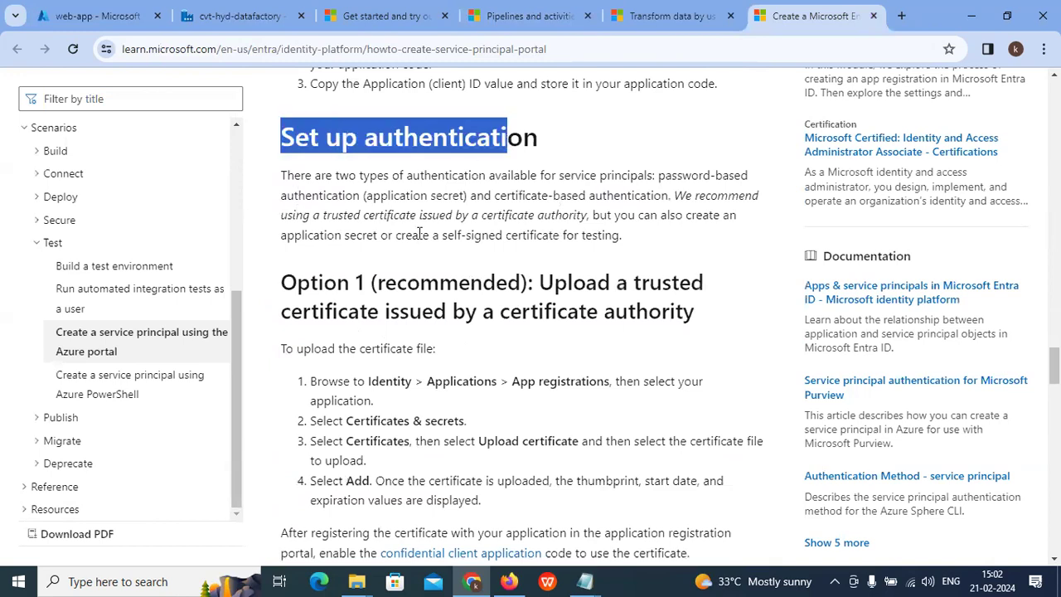
left_click_drag(287, 176, 737, 177)
left_click_drag(281, 196, 651, 199)
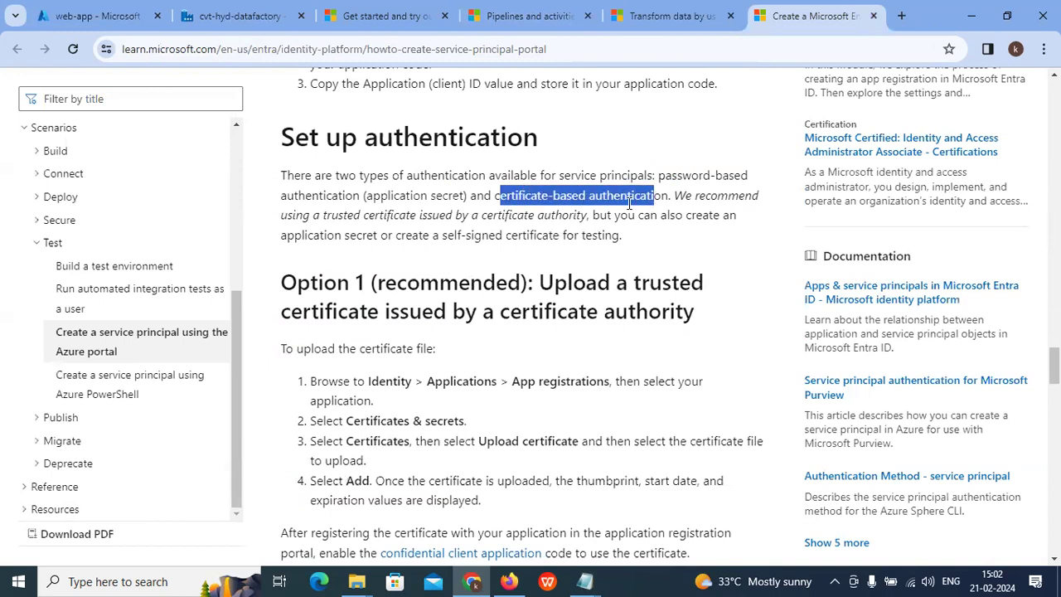
left_click_drag(659, 176, 783, 193)
left_click(378, 202)
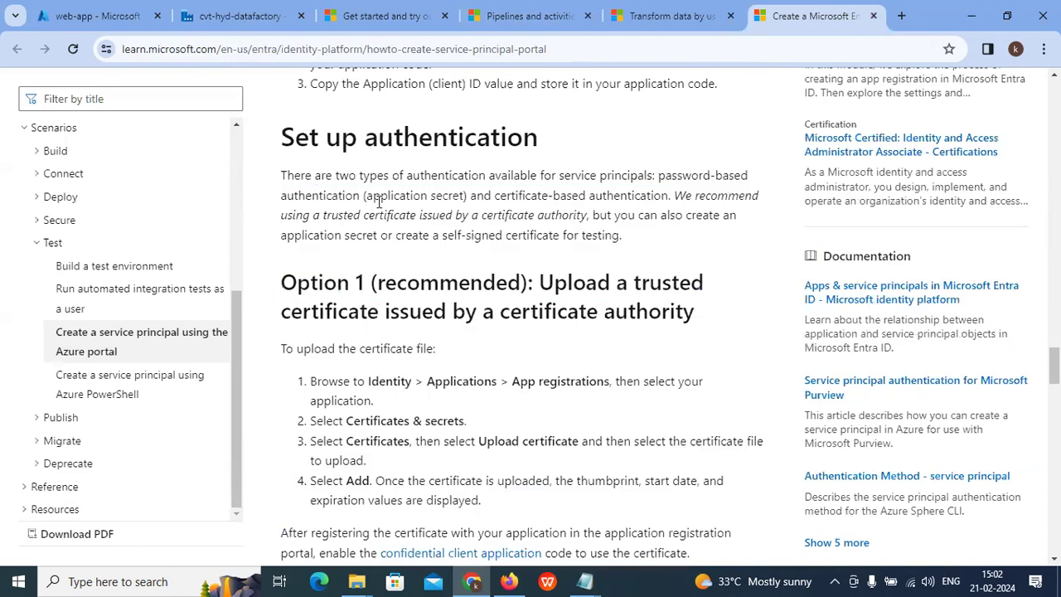
left_click_drag(502, 197, 616, 214)
left_click_drag(296, 283, 388, 282)
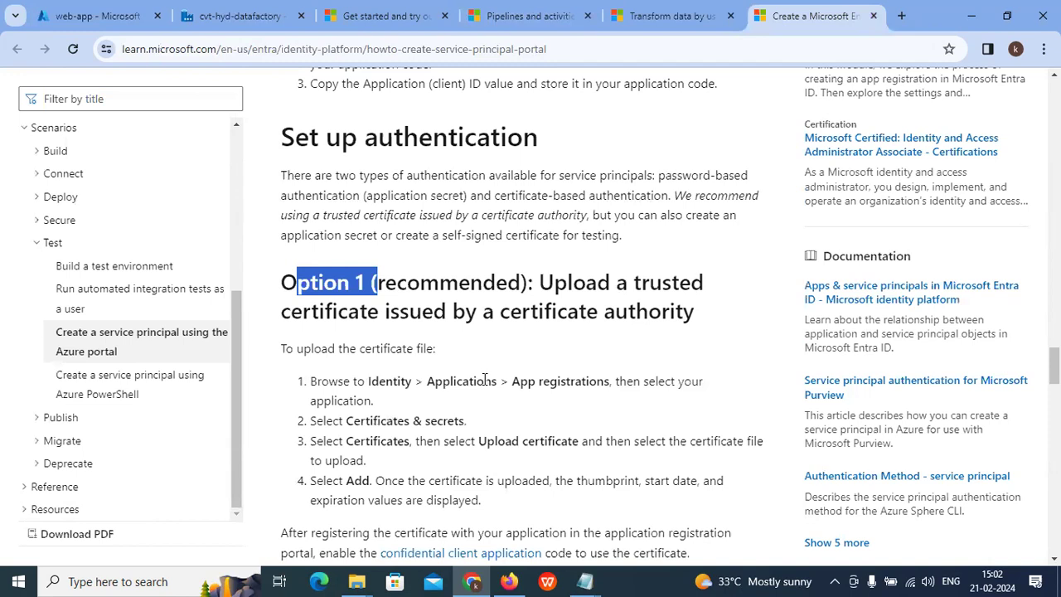
Step: Read Option 2's self-signed certificate upload steps, then return to the web-app registration
scroll(465, 385, "down", 1)
scroll(407, 370, "down", 3)
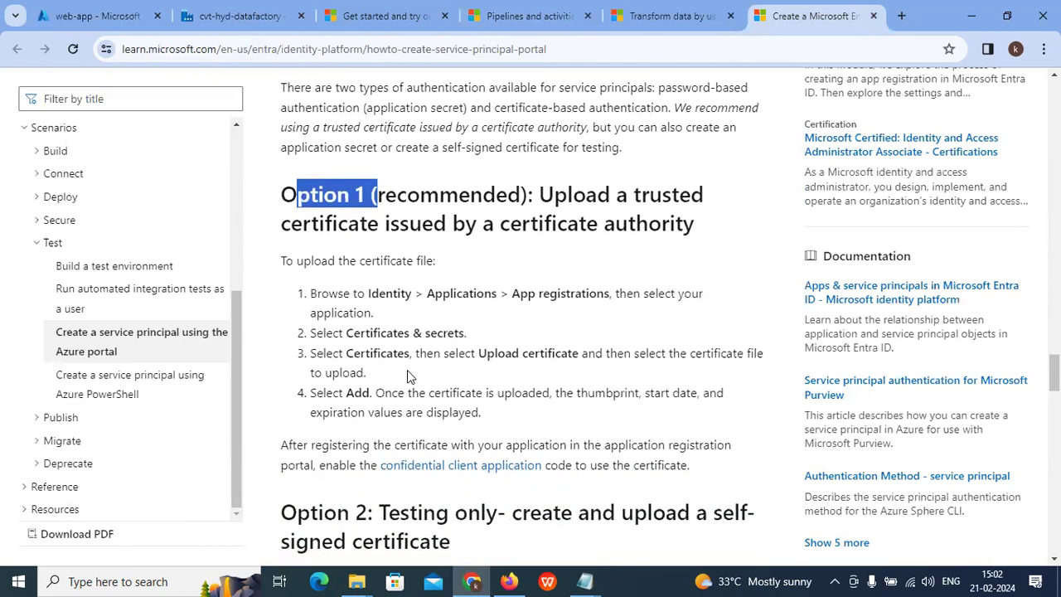
left_click_drag(388, 289, 495, 312)
left_click(583, 323)
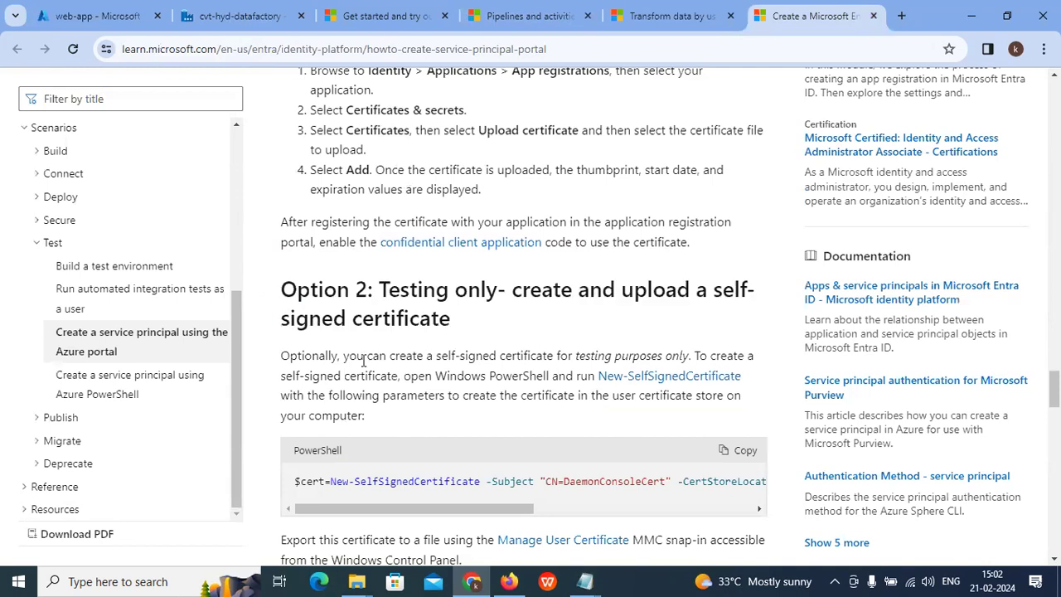
scroll(361, 377, "down", 2)
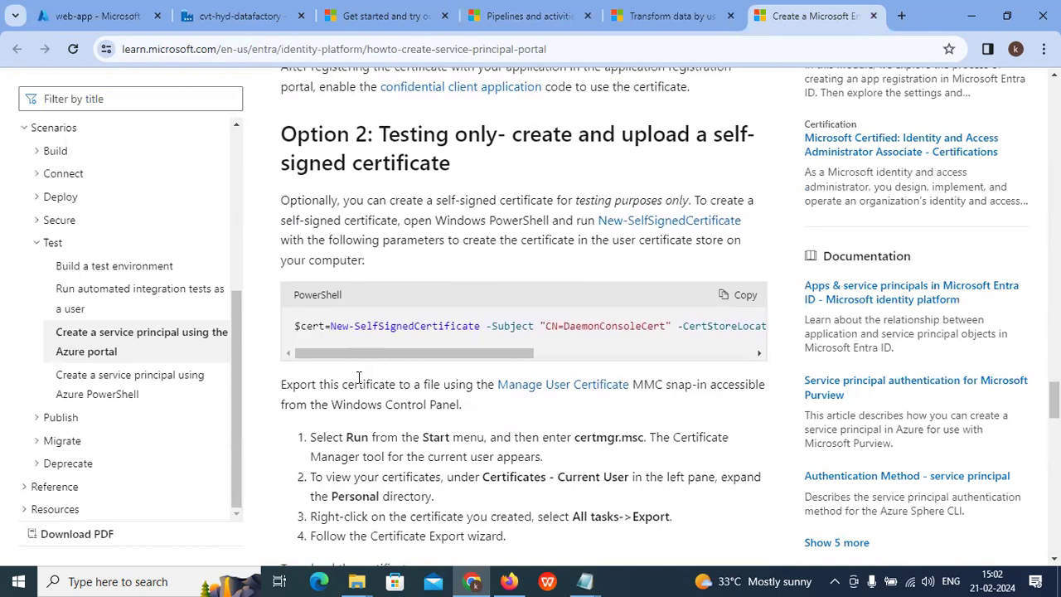
scroll(359, 377, "down", 3)
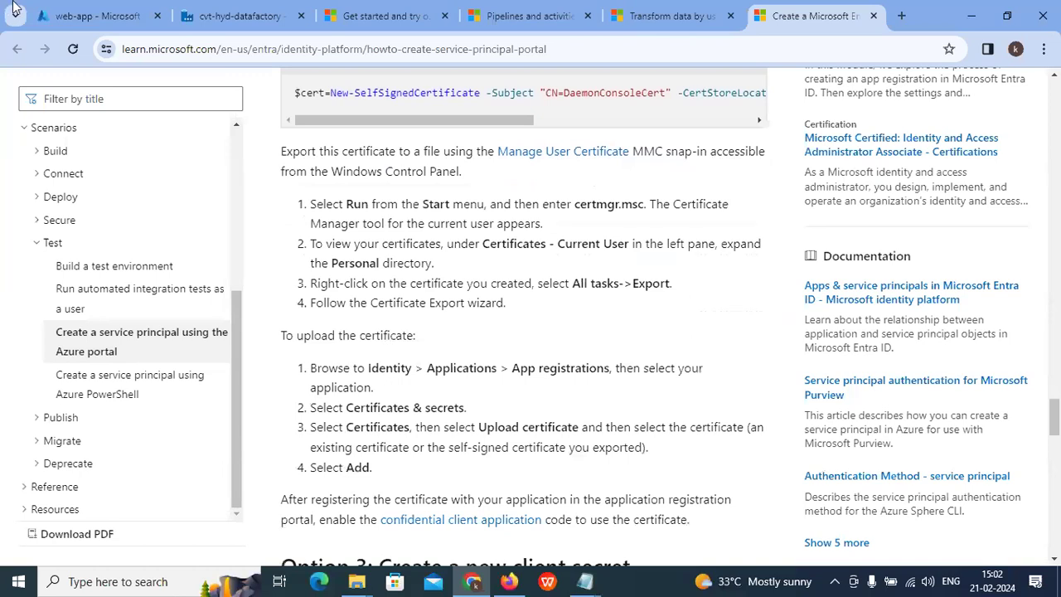
key("ctrl+1")
left_click(303, 83)
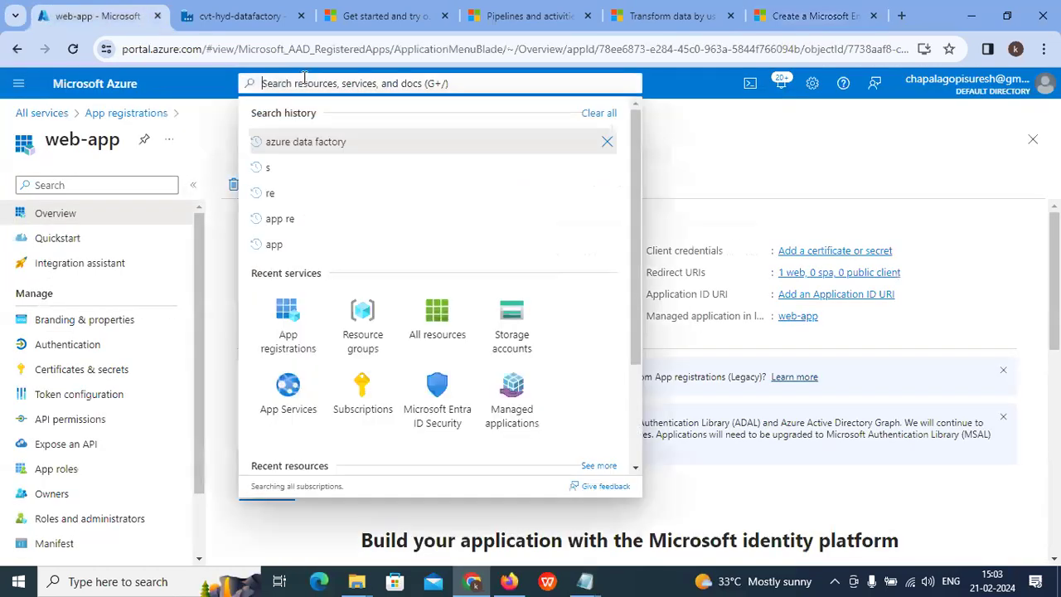
Step: Open AzureHDInsightLinkedService and find its Service principal ID and key fields, then bring up the service principal article
left_click(241, 16)
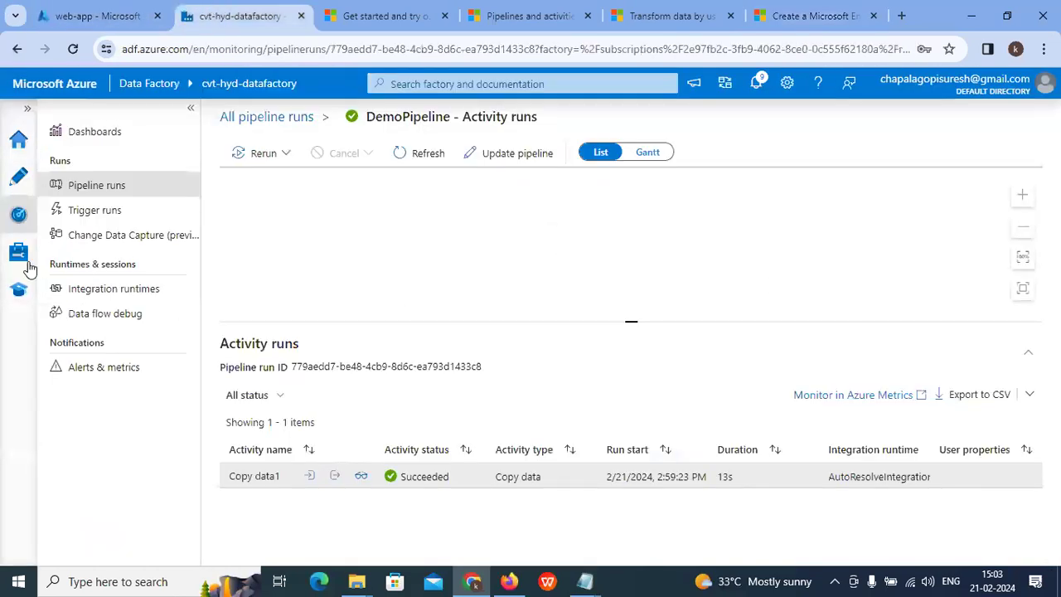
left_click(21, 255)
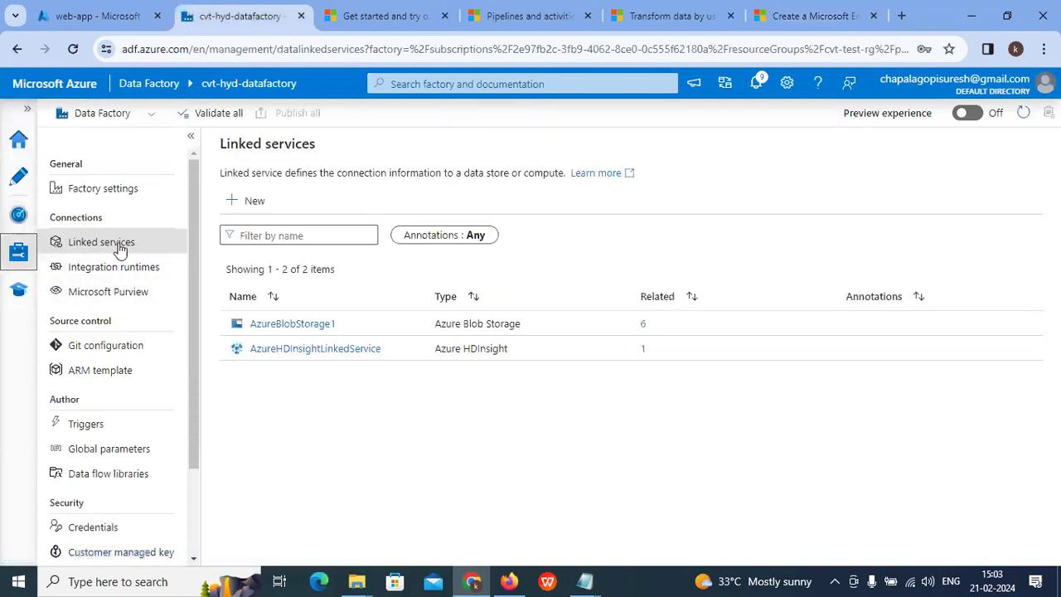
left_click(307, 349)
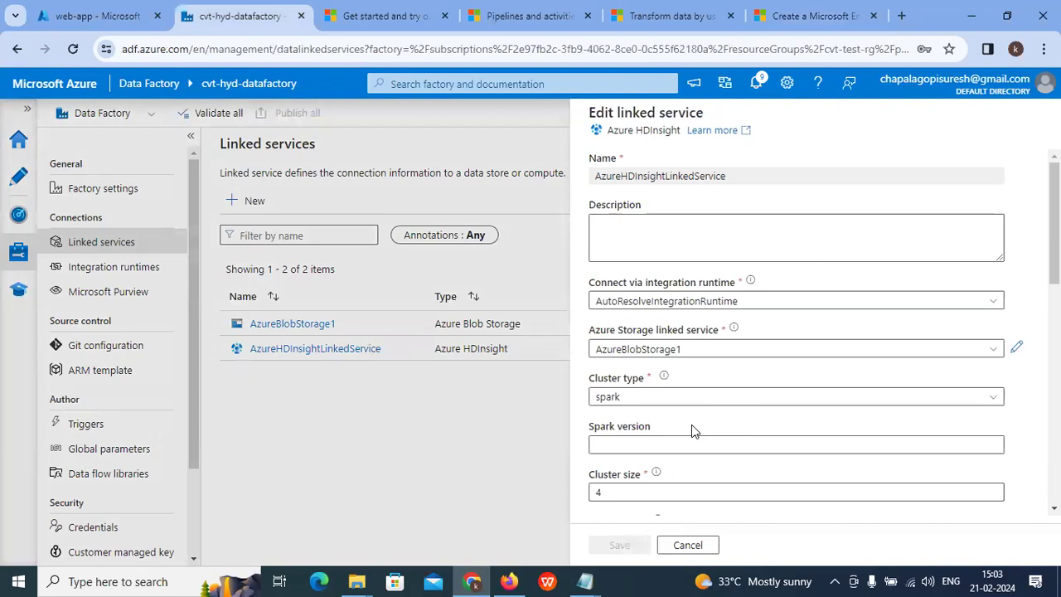
scroll(691, 425, "down", 3)
left_click_drag(594, 338, 669, 338)
left_click_drag(598, 408, 680, 409)
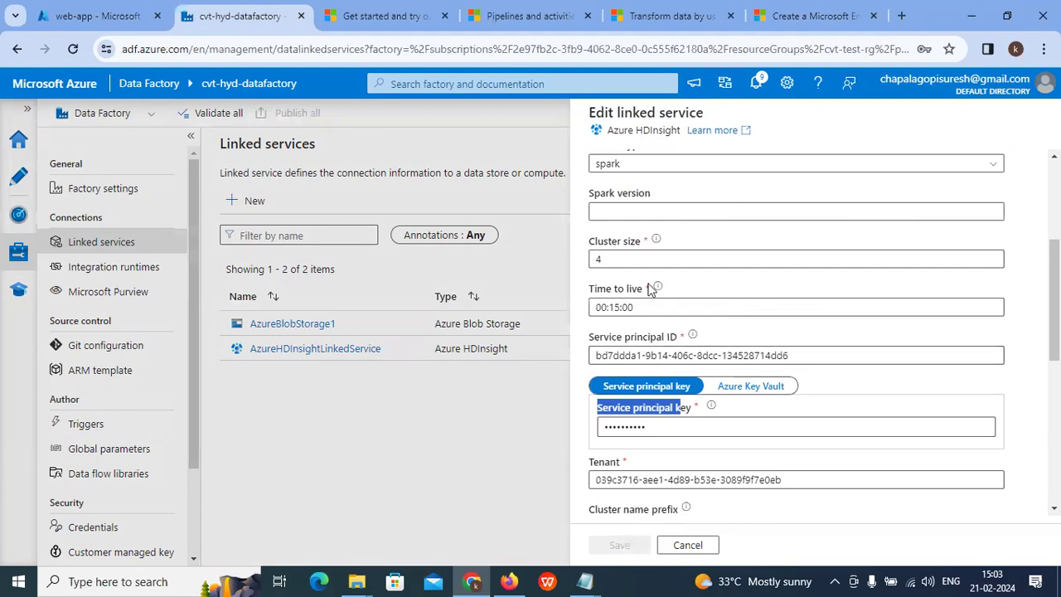
left_click(808, 14)
Step: Read the Option 2 self-signed certificate section of the service principal article
scroll(418, 435, "down", 2)
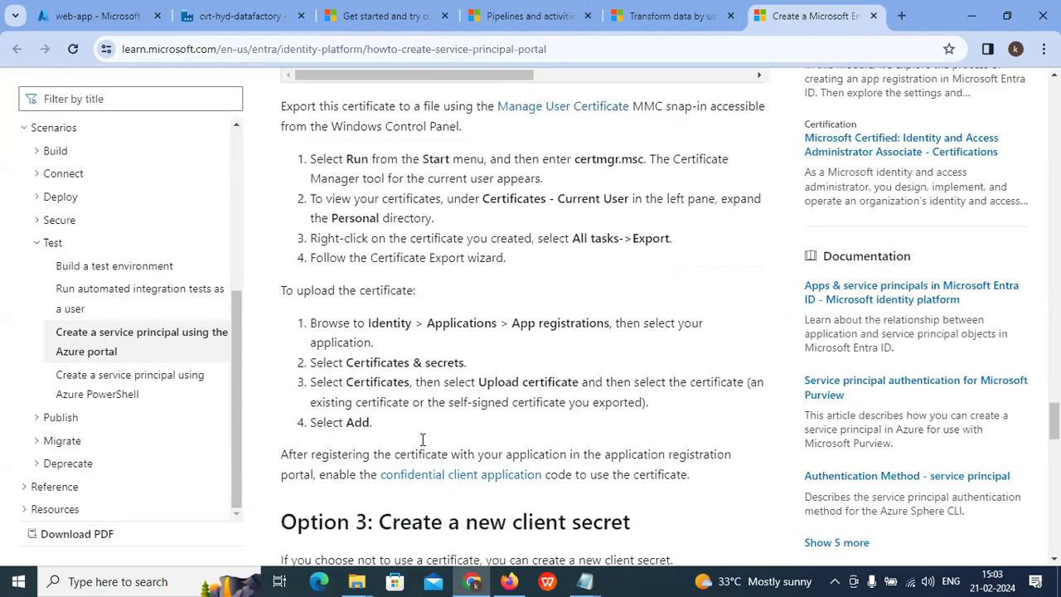
scroll(421, 439, "up", 5)
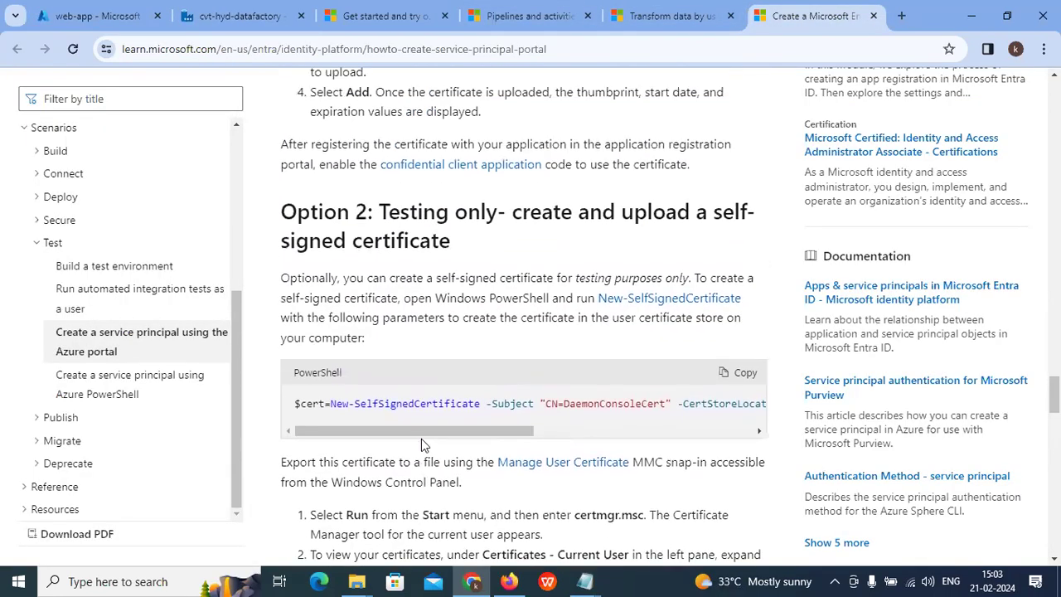
left_click_drag(395, 213, 611, 216)
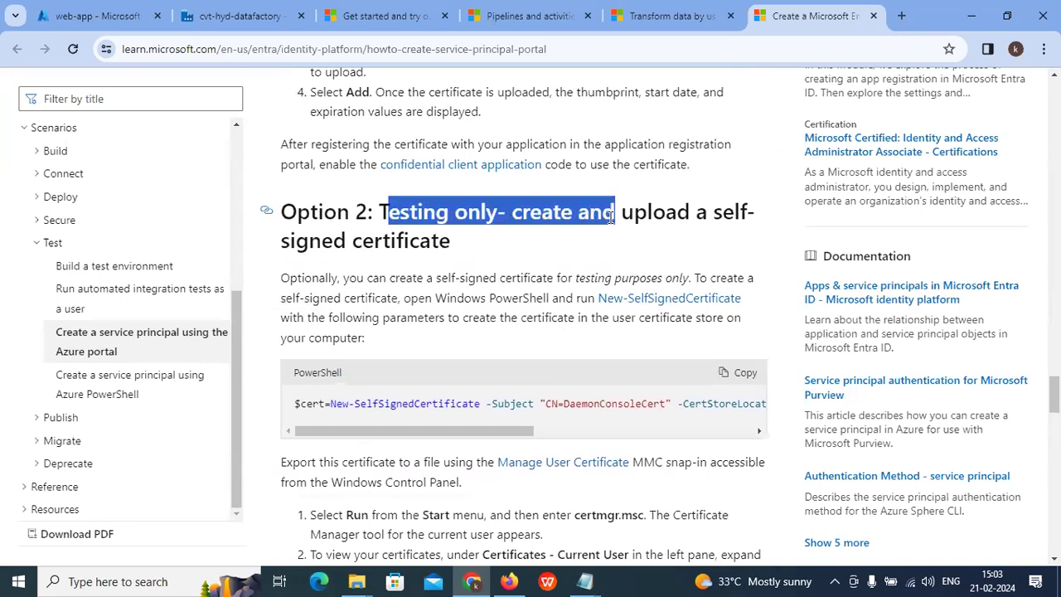
scroll(300, 402, "up", 1)
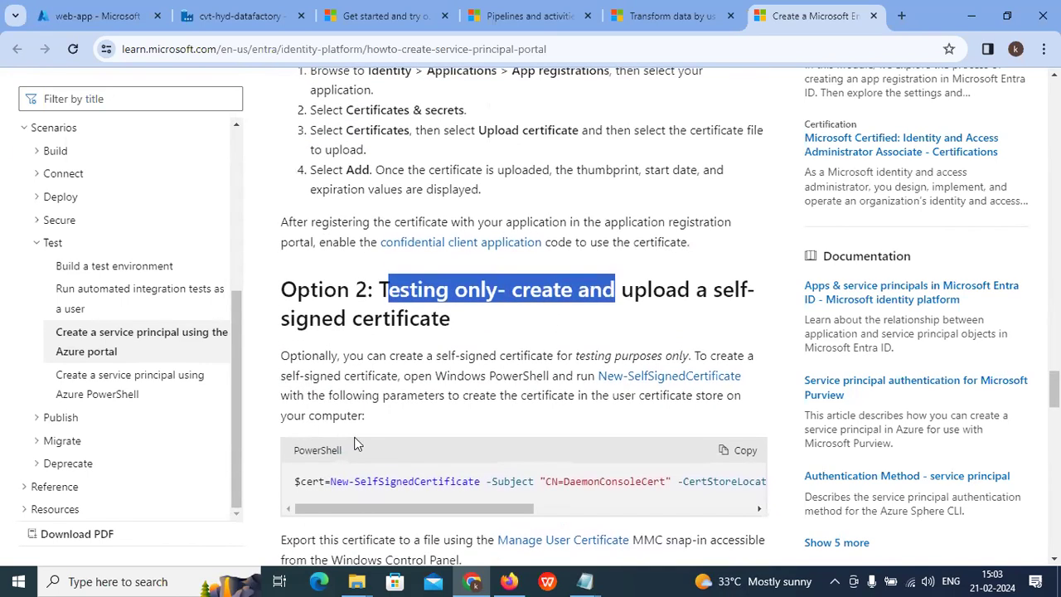
scroll(371, 471, "down", 2)
left_click_drag(349, 355, 714, 367)
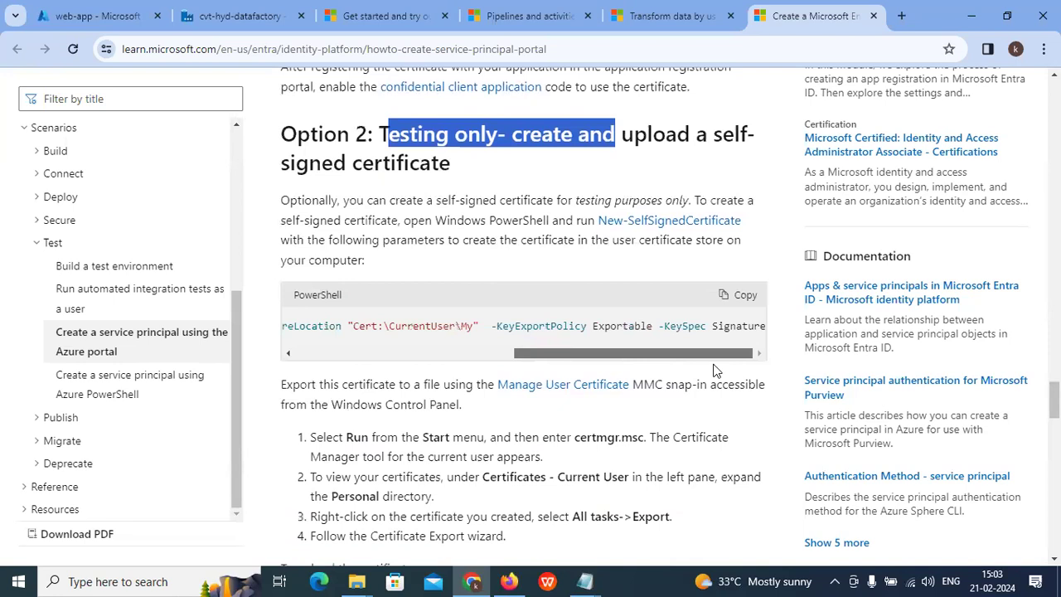
Step: Read on through the client secret and key vault access policy sections
scroll(539, 367, "down", 1)
scroll(539, 367, "down", 1)
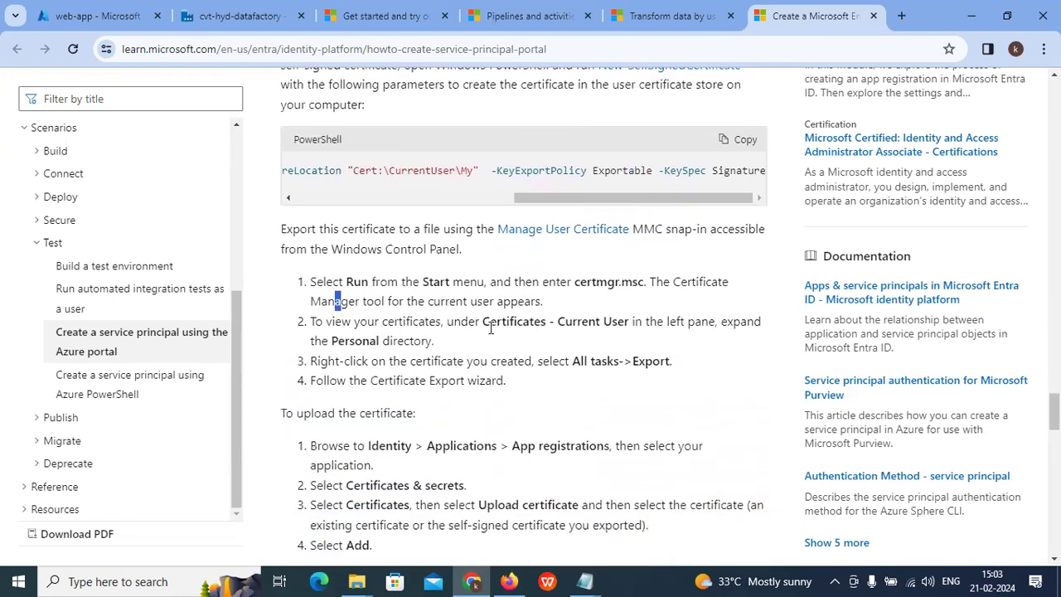
left_click_drag(393, 505, 495, 507)
scroll(429, 468, "down", 3)
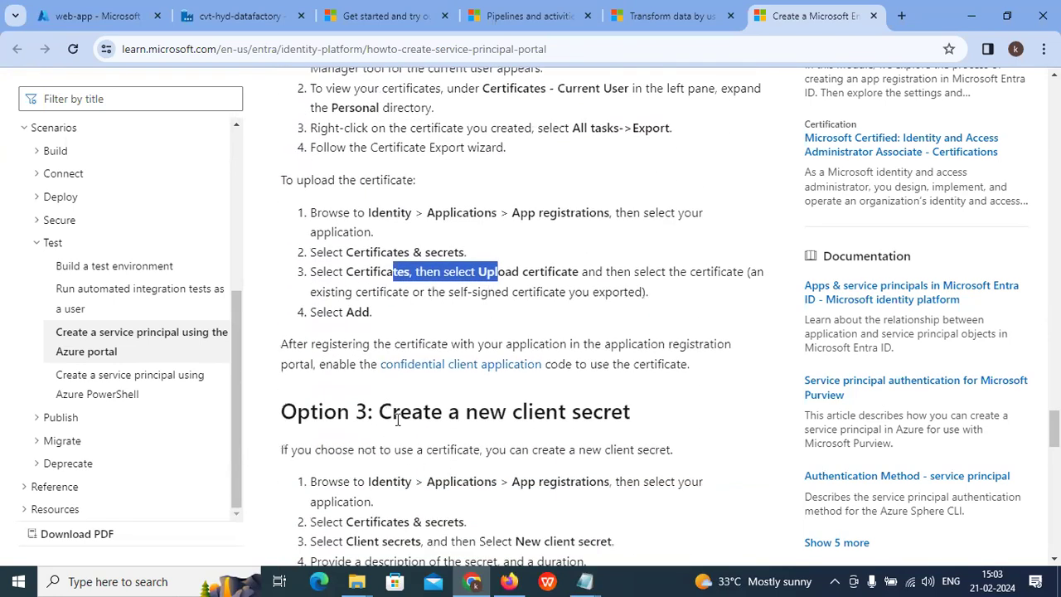
scroll(470, 416, "down", 1)
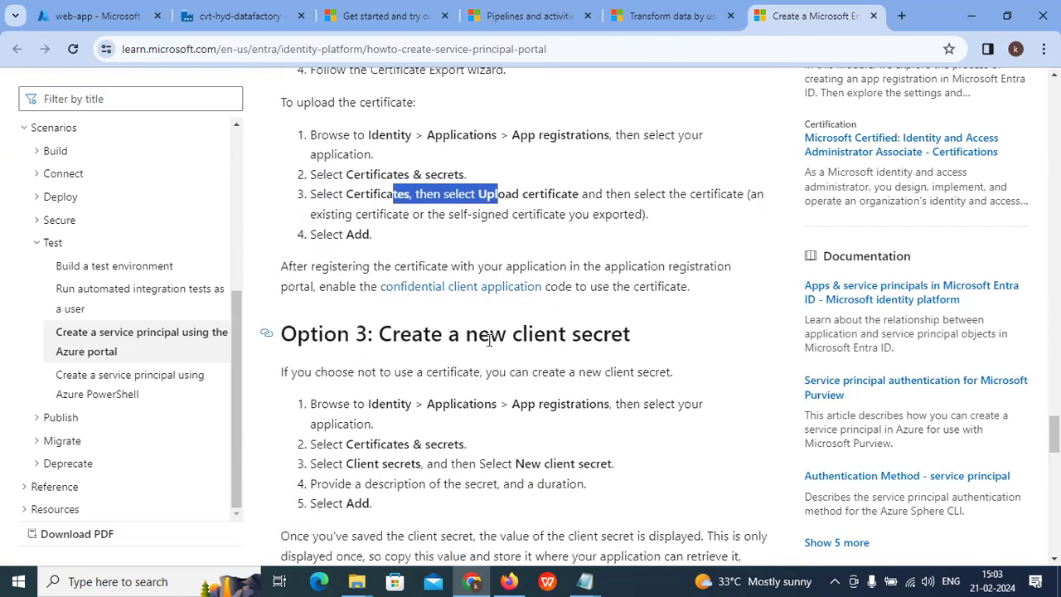
scroll(539, 381, "down", 4)
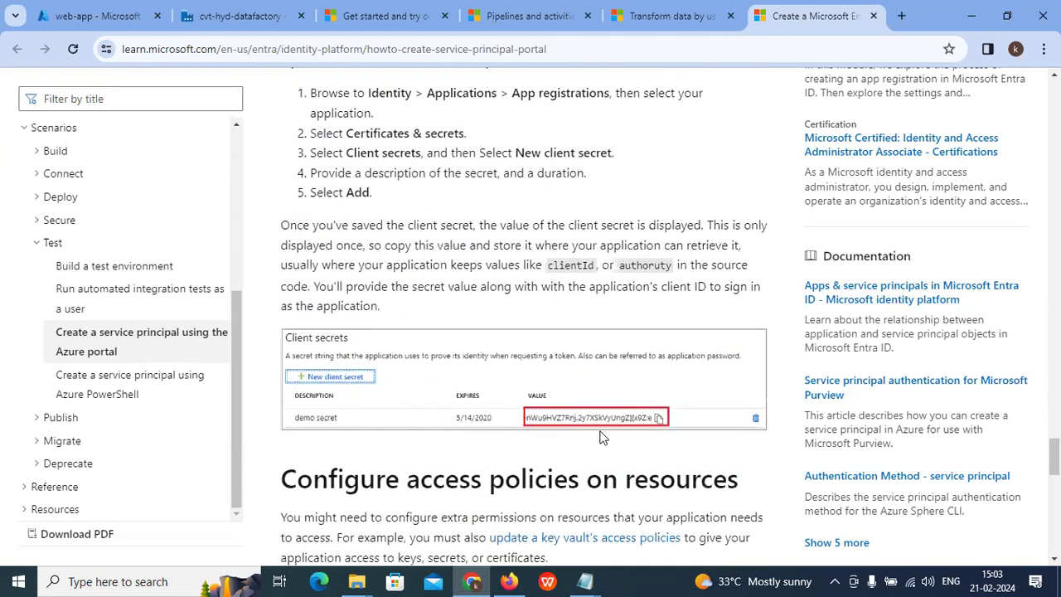
scroll(556, 425, "down", 4)
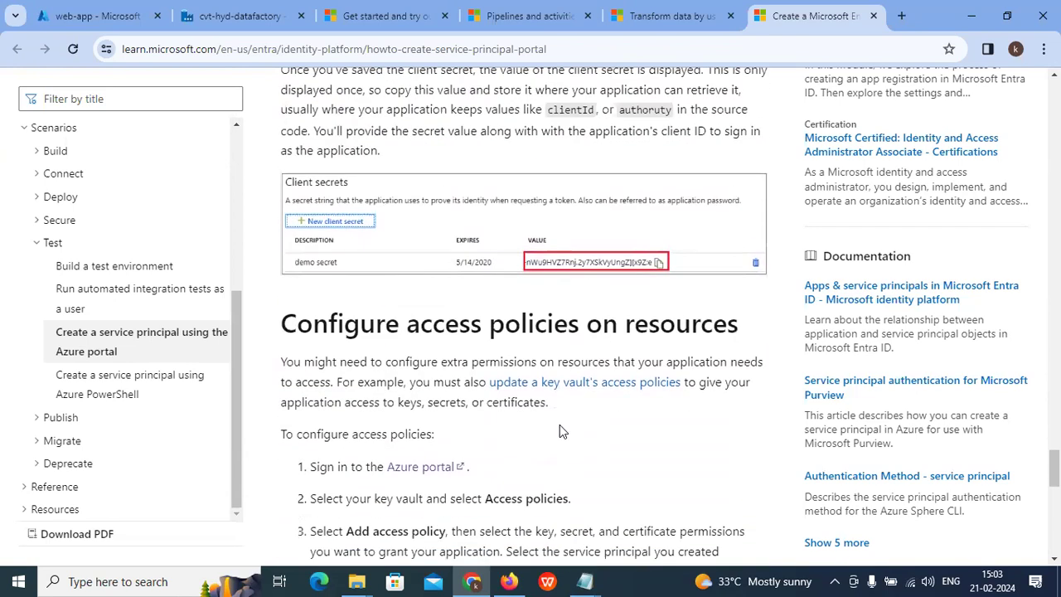
scroll(500, 432, "down", 2)
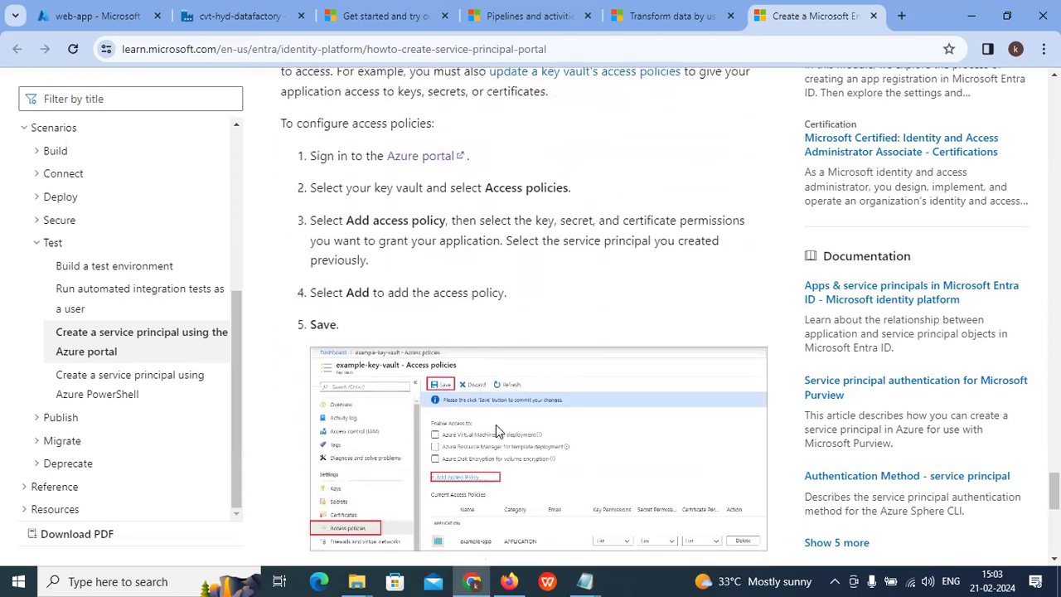
scroll(496, 424, "down", 4)
scroll(496, 424, "up", 2)
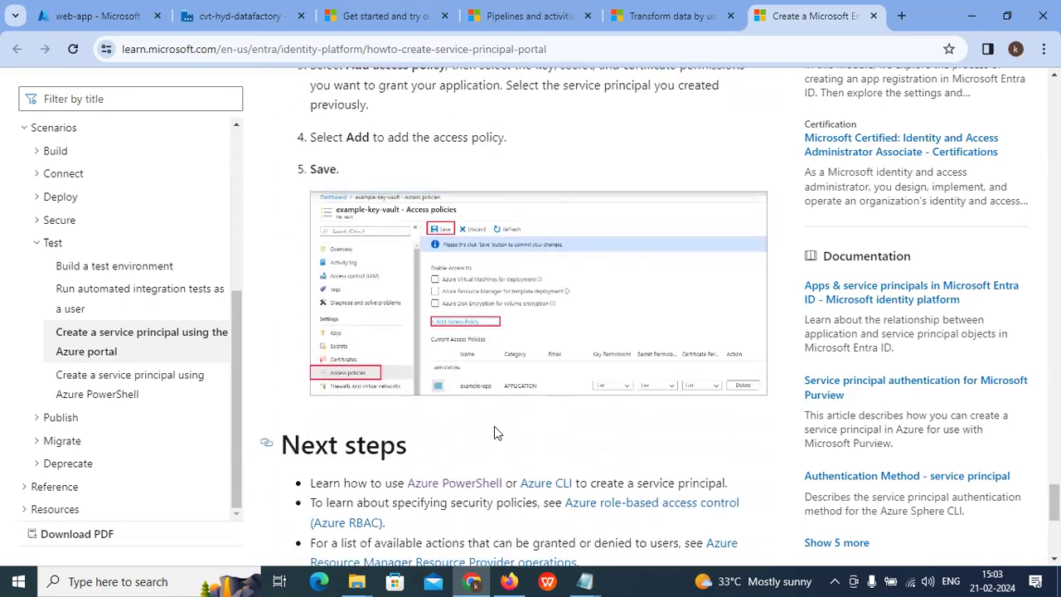
scroll(496, 431, "up", 1)
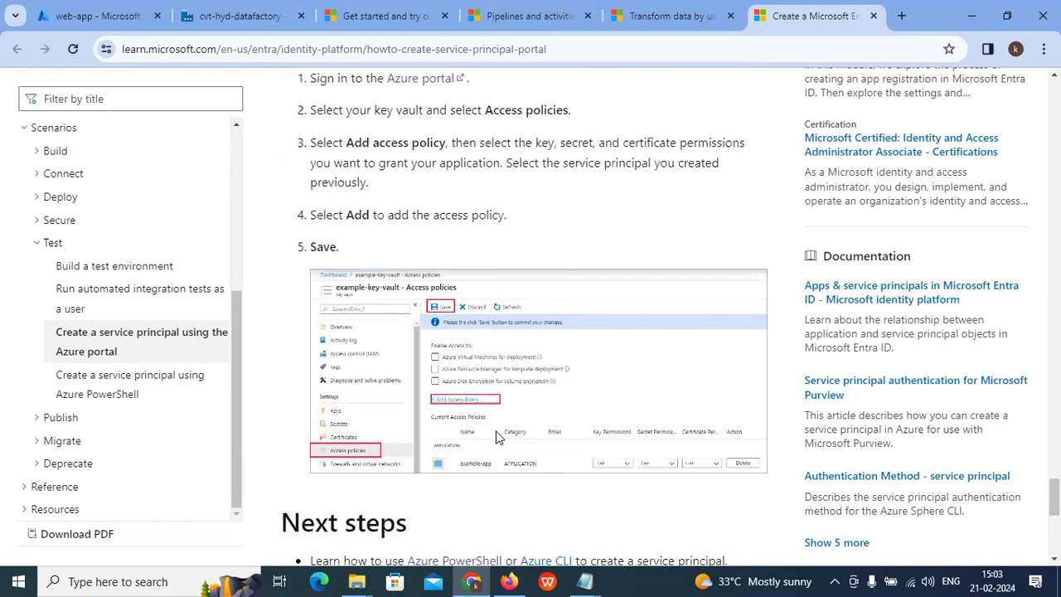
Step: Discard edits to AzureHDInsightLinkedService and start a new Azure HDInsight compute linked service
left_click(138, 13)
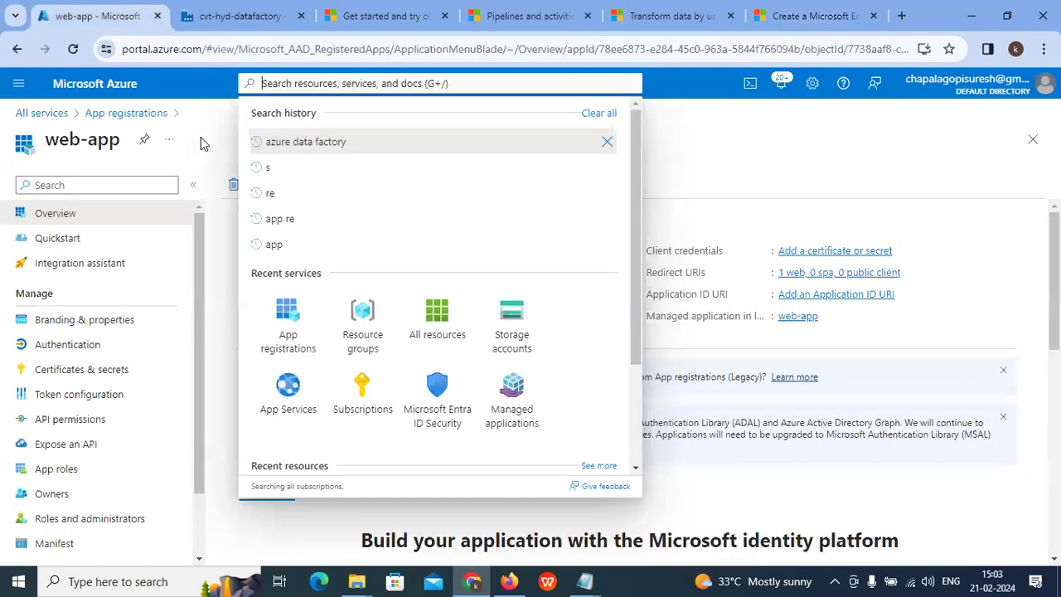
left_click(203, 16)
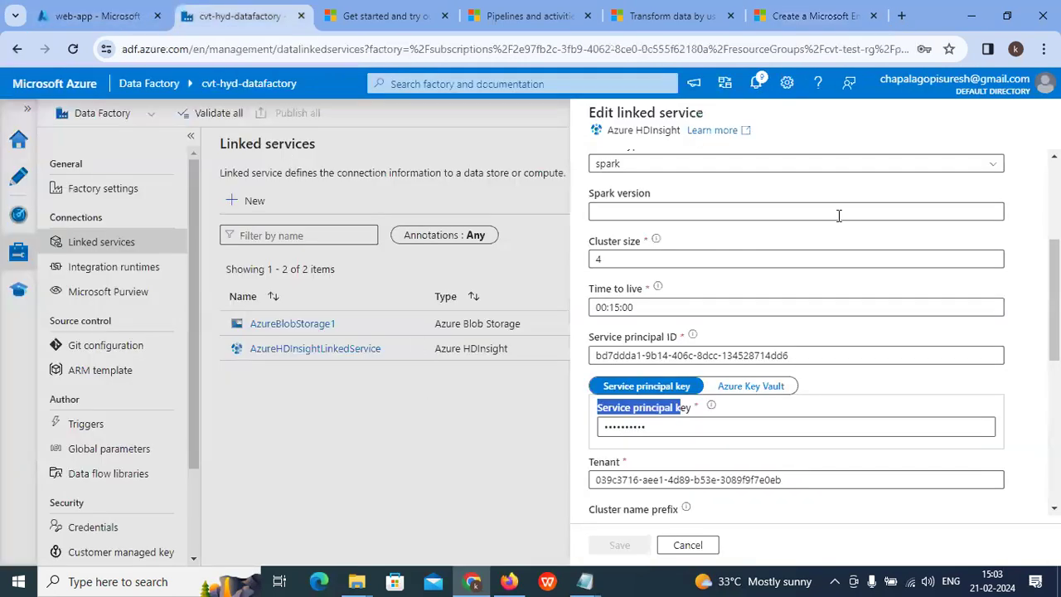
left_click(699, 544)
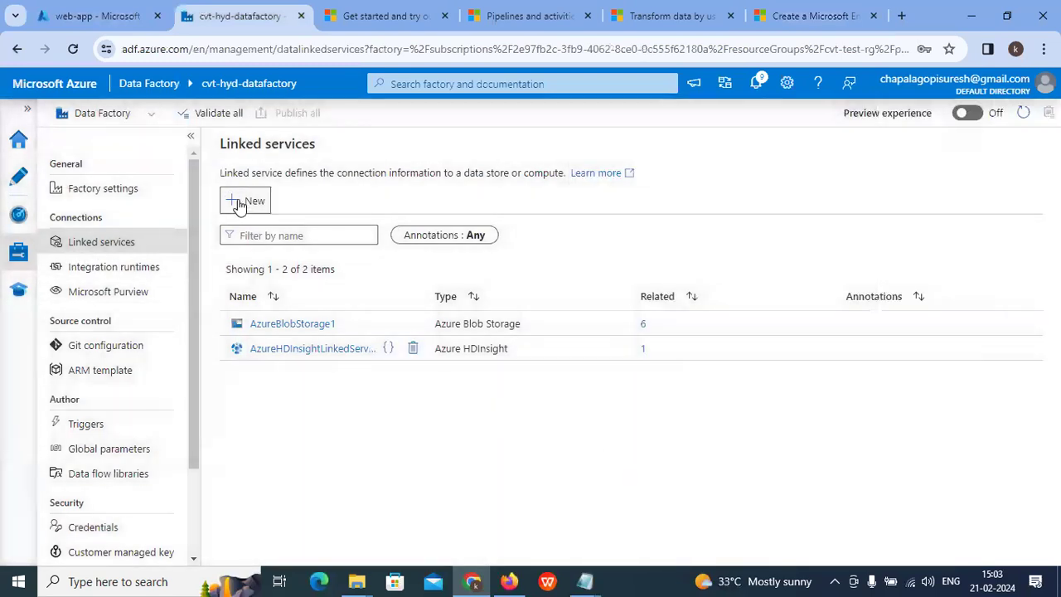
left_click(249, 200)
left_click(690, 157)
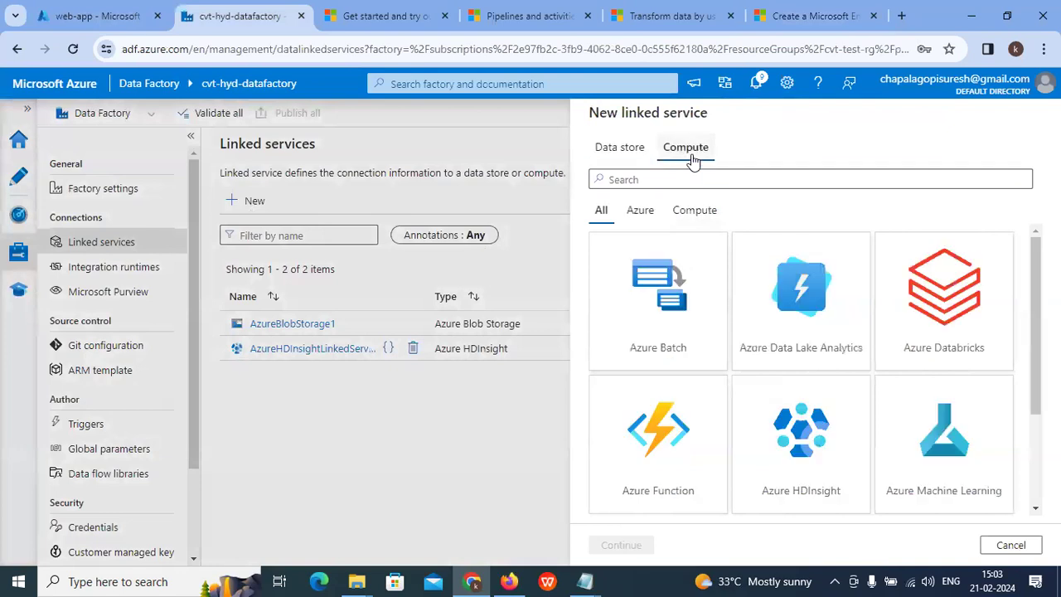
scroll(788, 400, "down", 2)
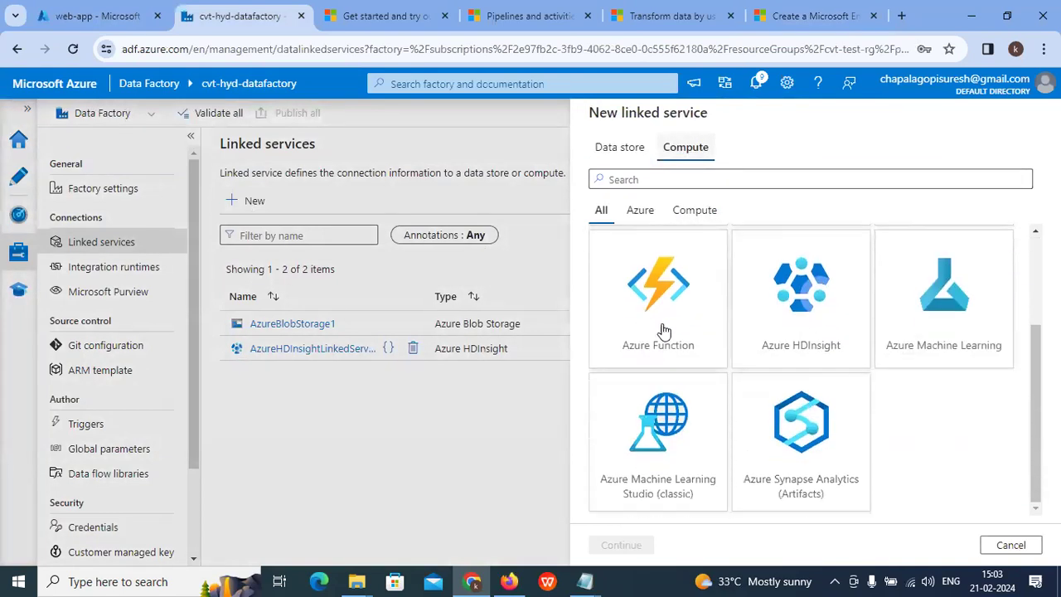
left_click(804, 305)
left_click(622, 544)
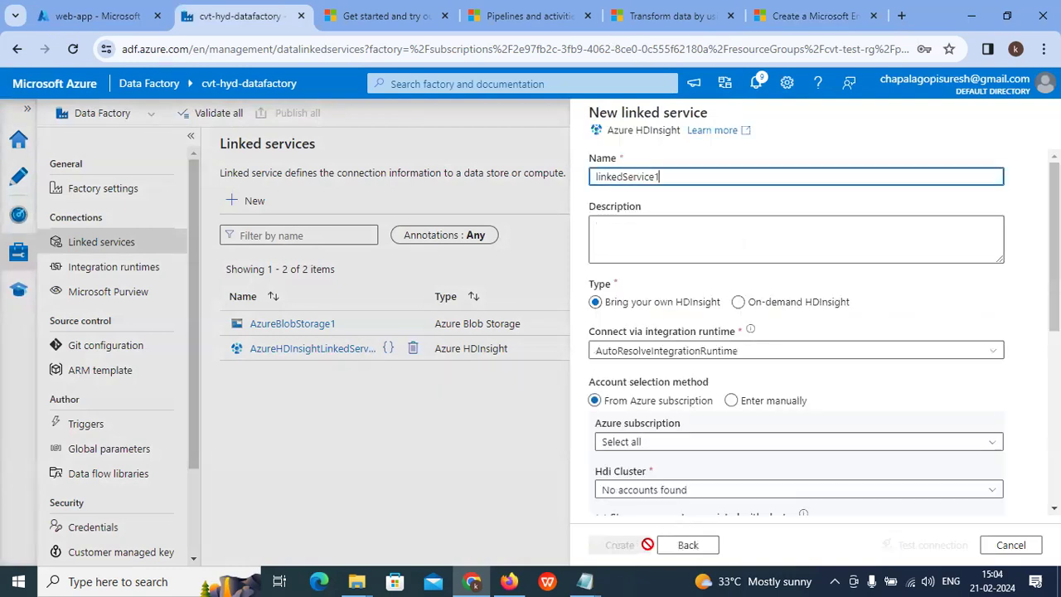
Step: Choose Azure subscription 1 and AzureBlobStorage1 as the cluster's storage linked service
left_click(759, 304)
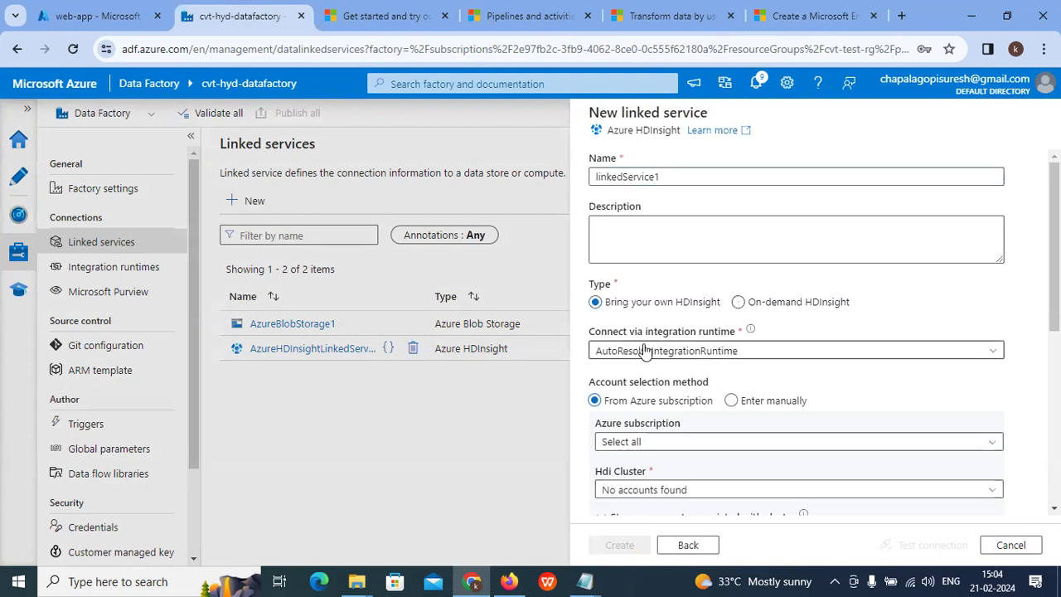
left_click(680, 445)
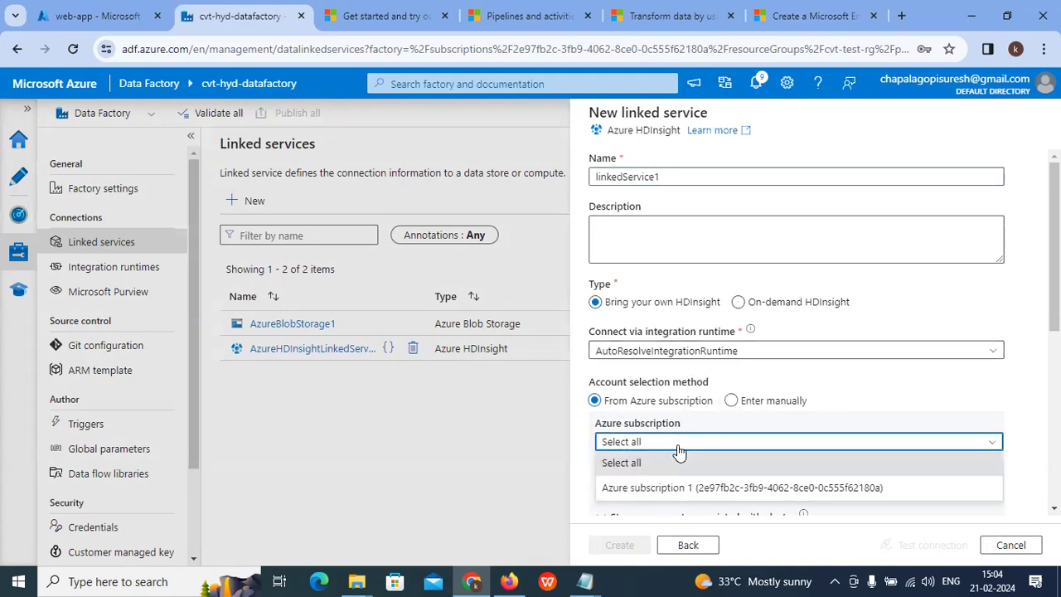
left_click(667, 489)
scroll(687, 441, "down", 2)
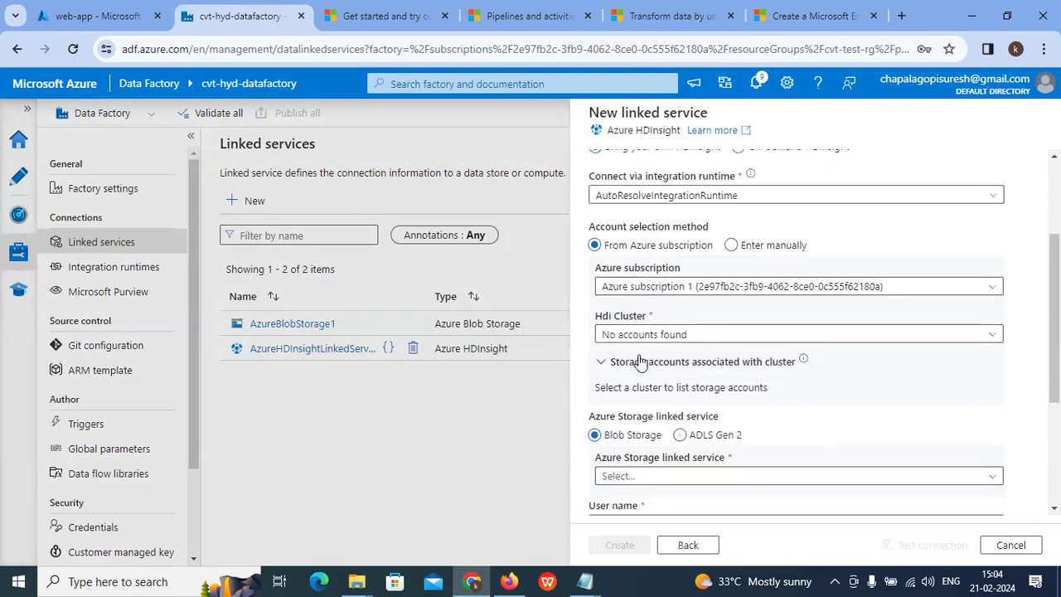
scroll(660, 422, "down", 1)
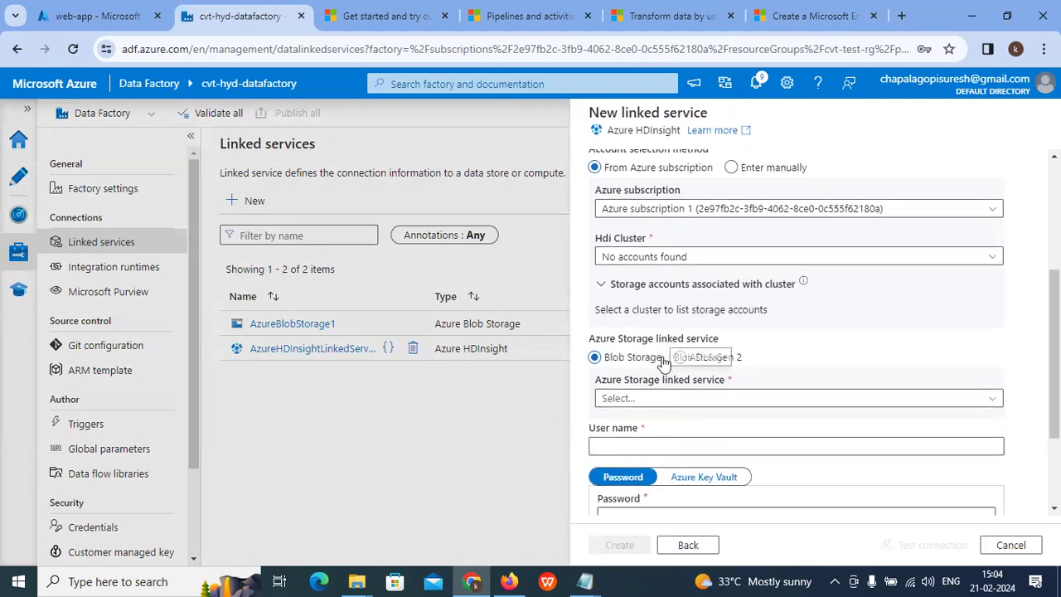
left_click(668, 400)
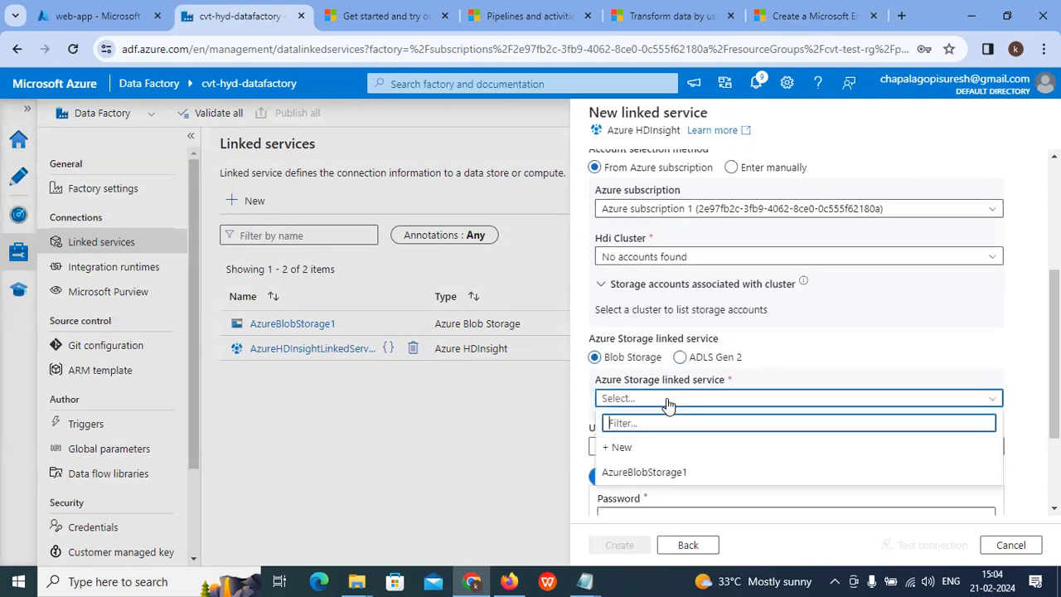
left_click(654, 472)
scroll(691, 407, "down", 1)
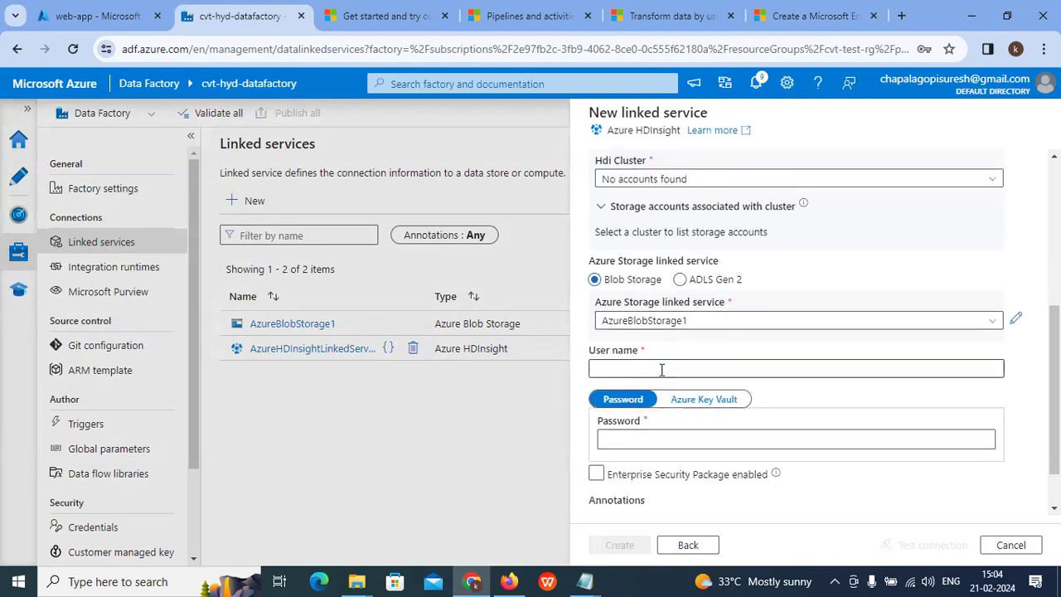
scroll(749, 402, "up", 2)
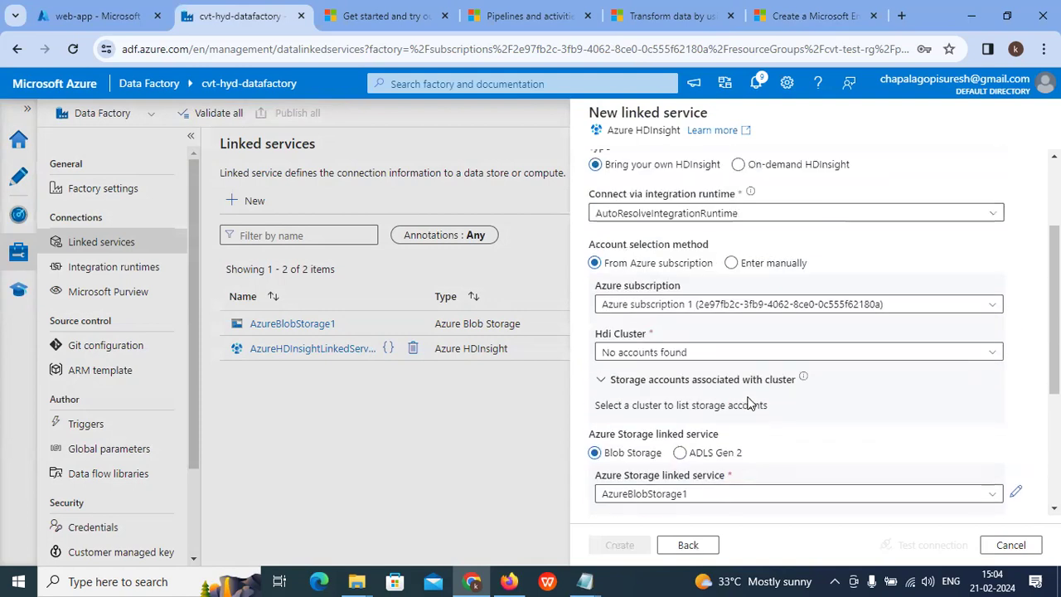
scroll(748, 402, "up", 2)
scroll(750, 402, "down", 4)
scroll(752, 402, "up", 1)
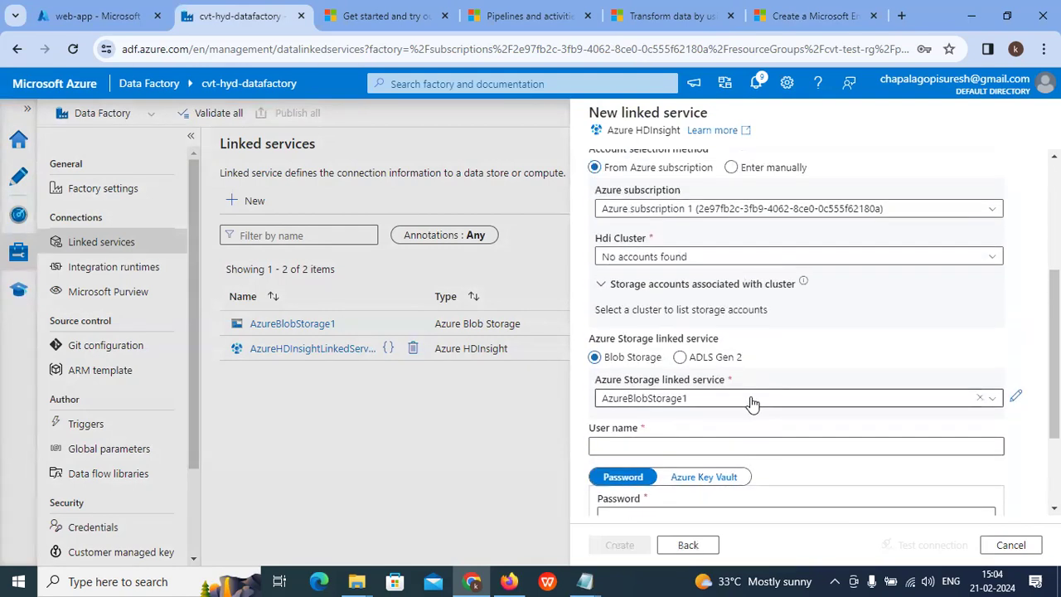
scroll(752, 402, "down", 2)
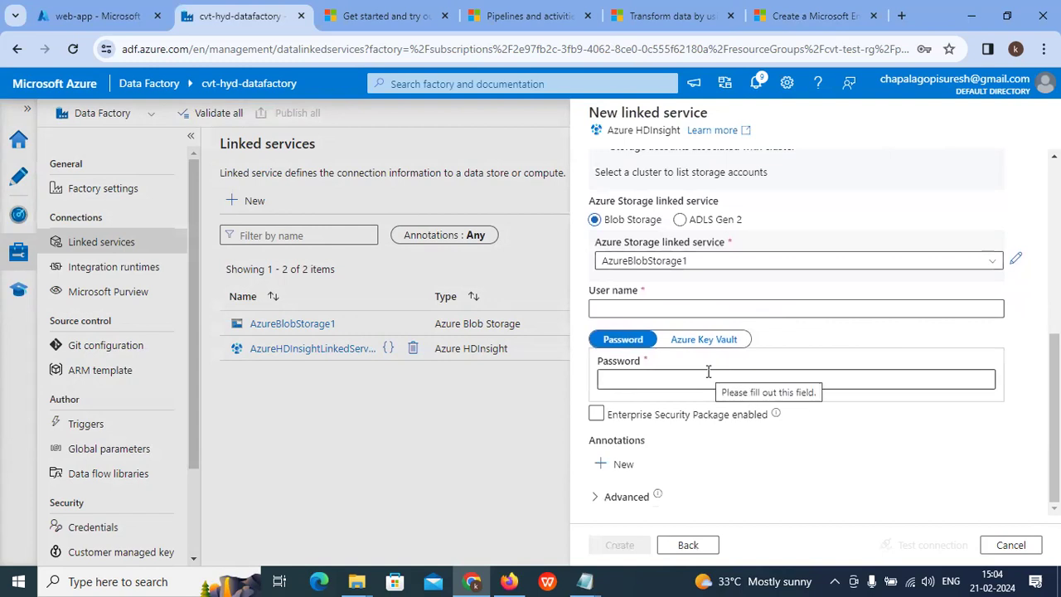
scroll(686, 473, "up", 4)
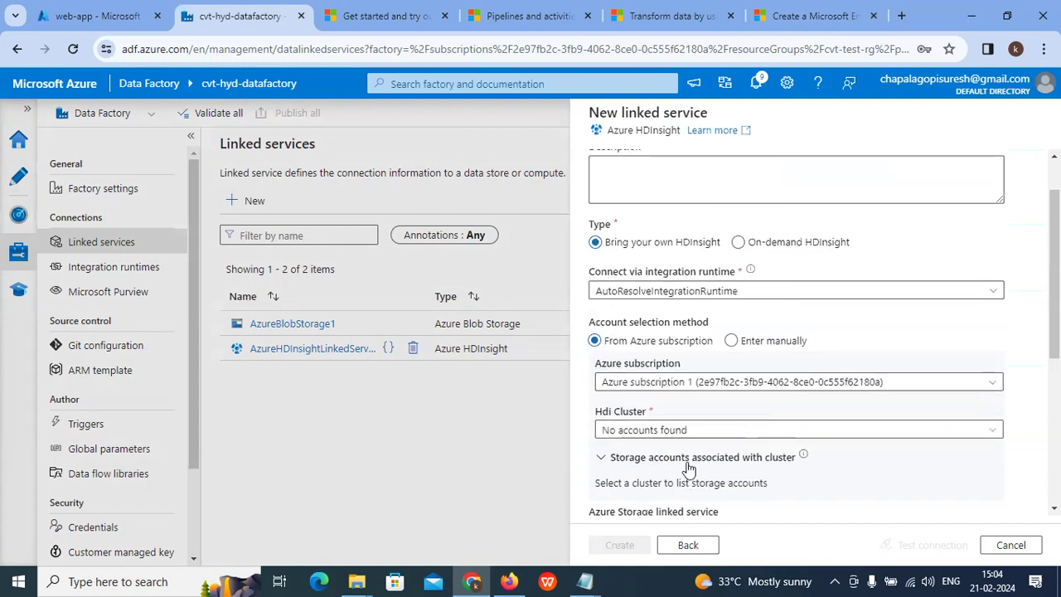
Step: Make it an On-demand HDInsight spark cluster, then cancel and discard the draft
left_click(738, 242)
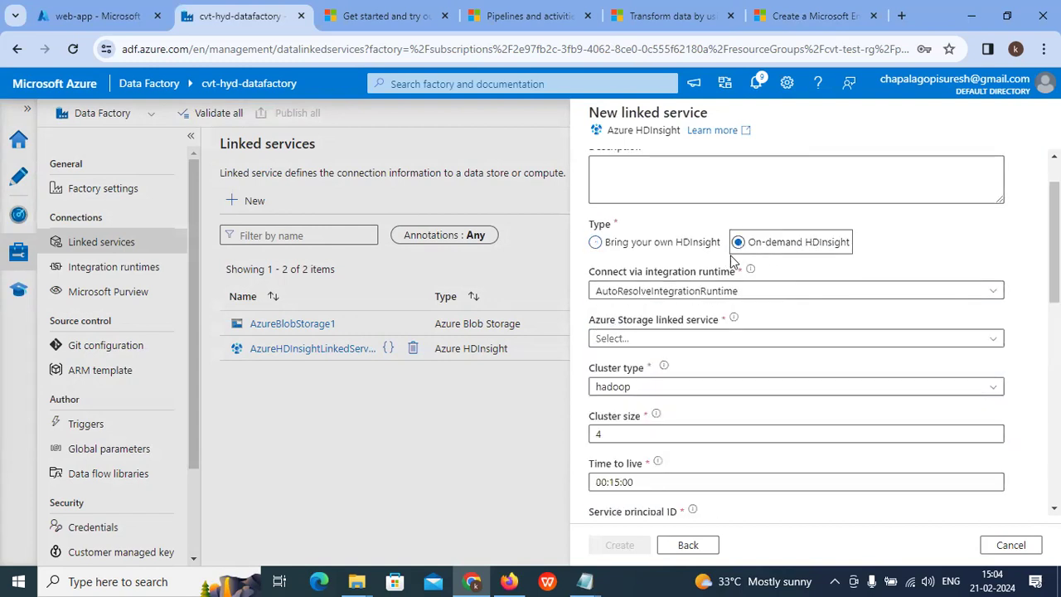
scroll(658, 304, "down", 1)
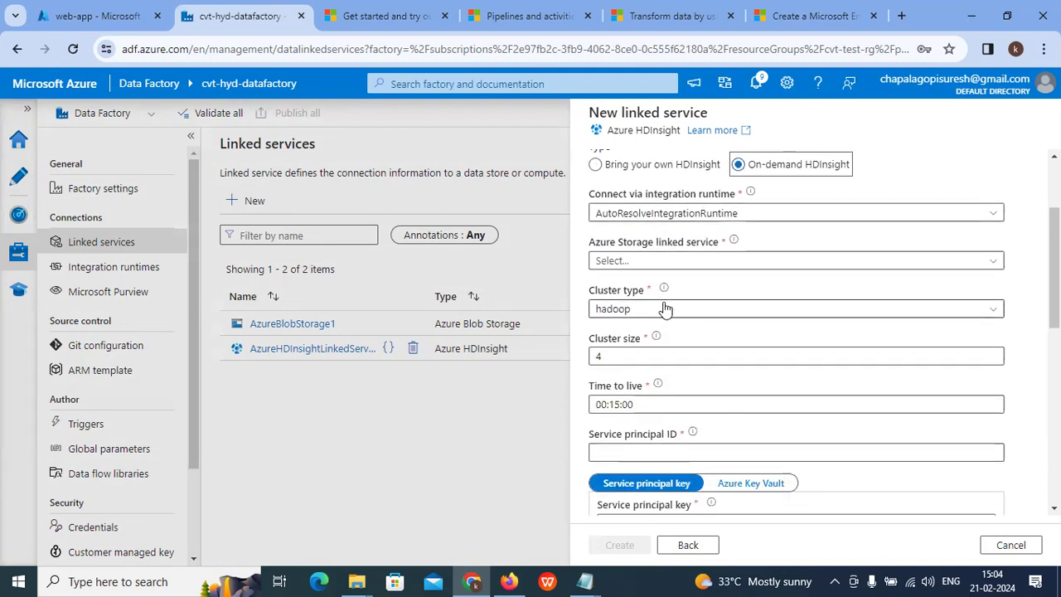
left_click(664, 309)
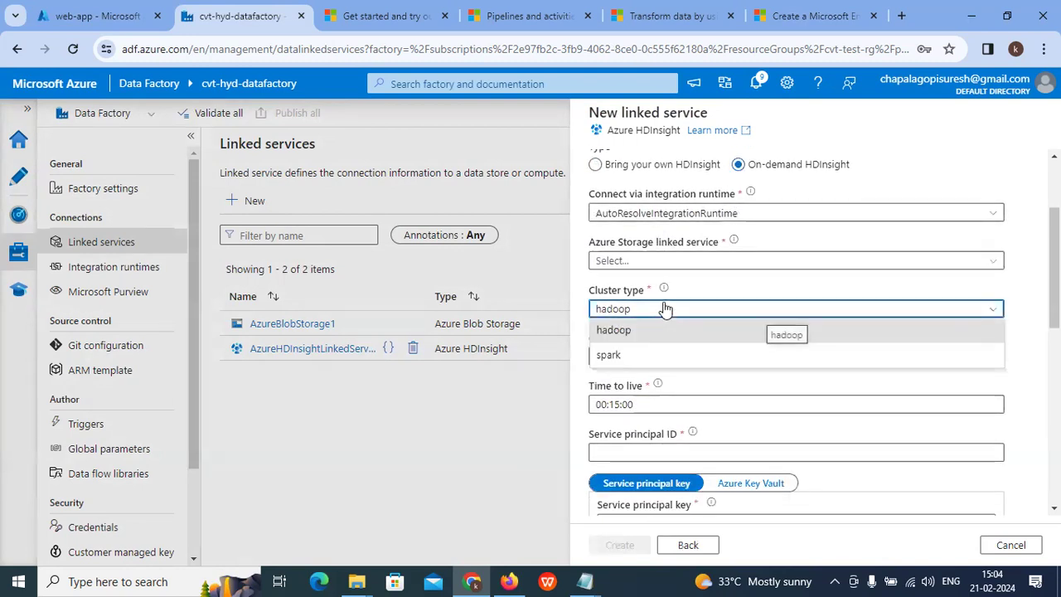
left_click(621, 357)
scroll(623, 358, "up", 1)
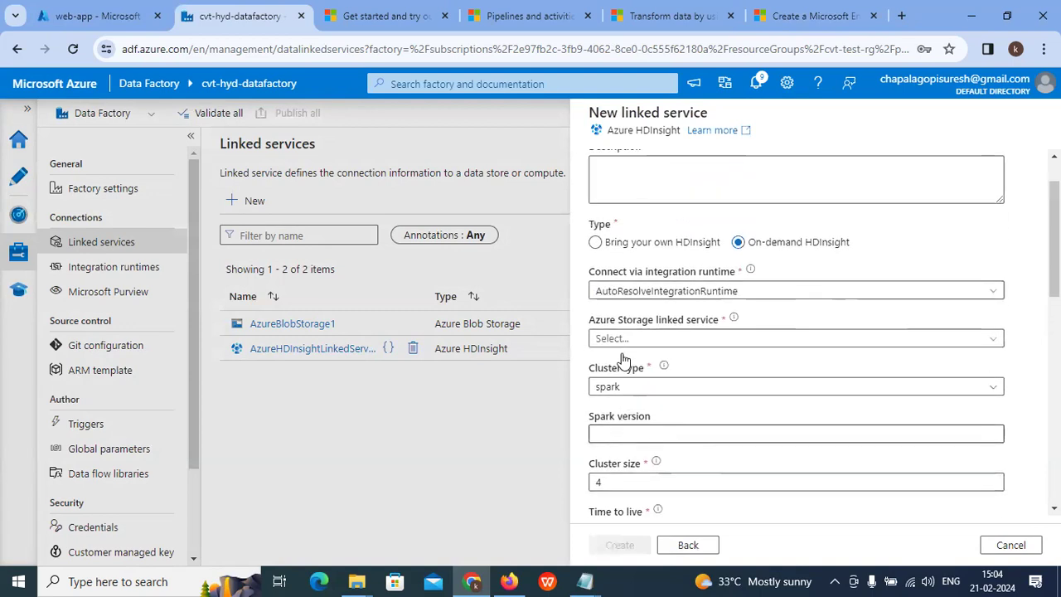
scroll(759, 261, "up", 1)
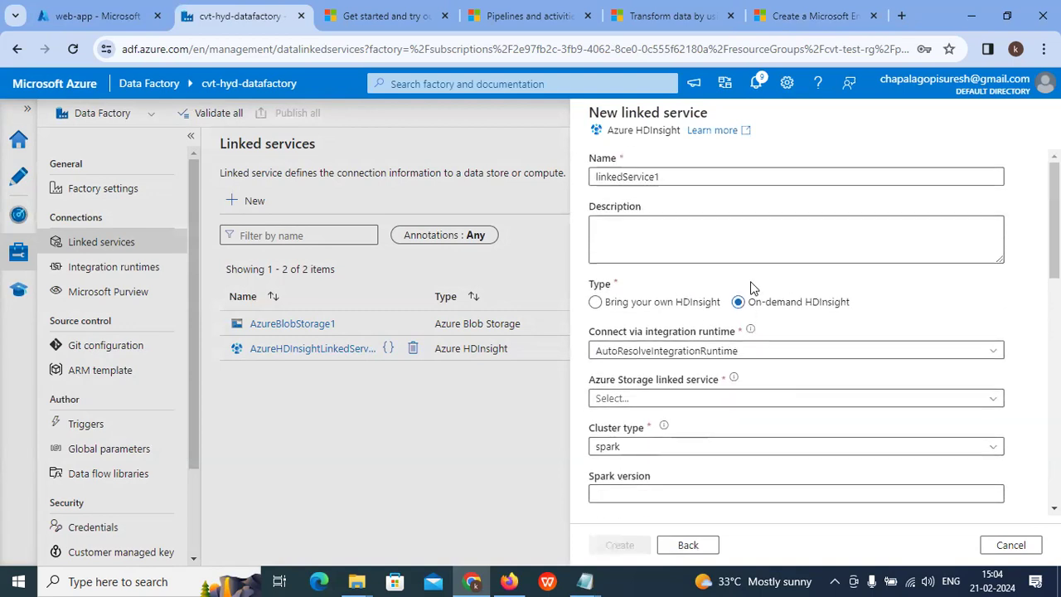
left_click(1026, 543)
left_click(452, 363)
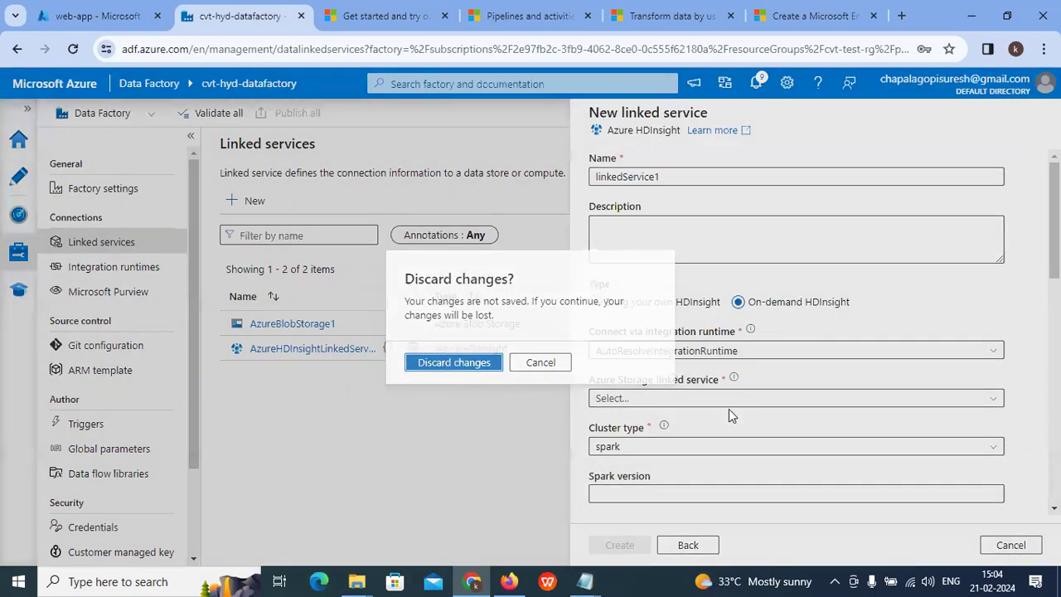
Step: Start another Azure HDInsight compute linked service, with the default name linkedService1 selected
left_click(255, 202)
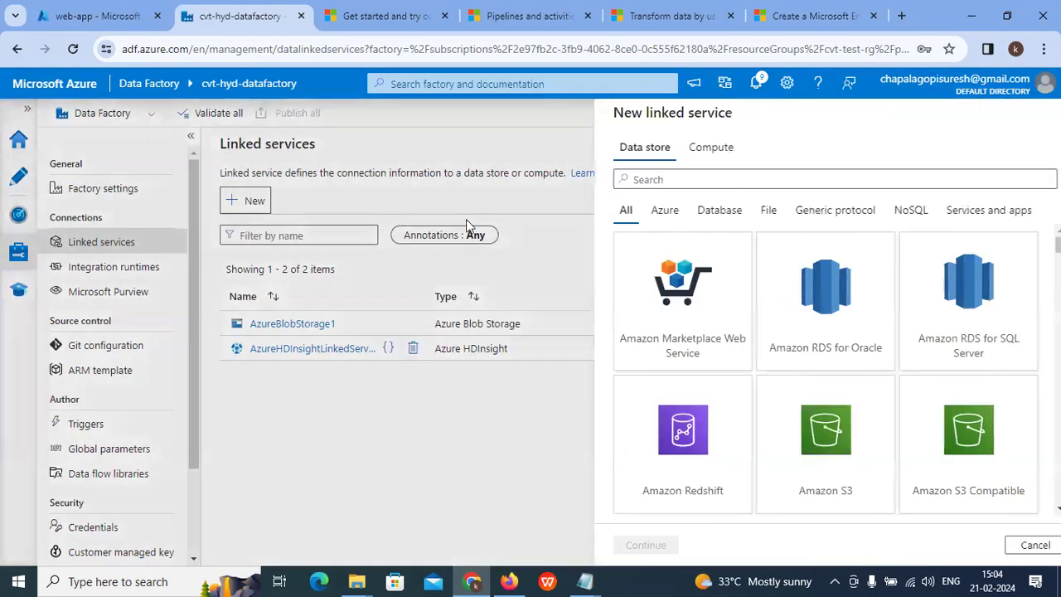
left_click(684, 150)
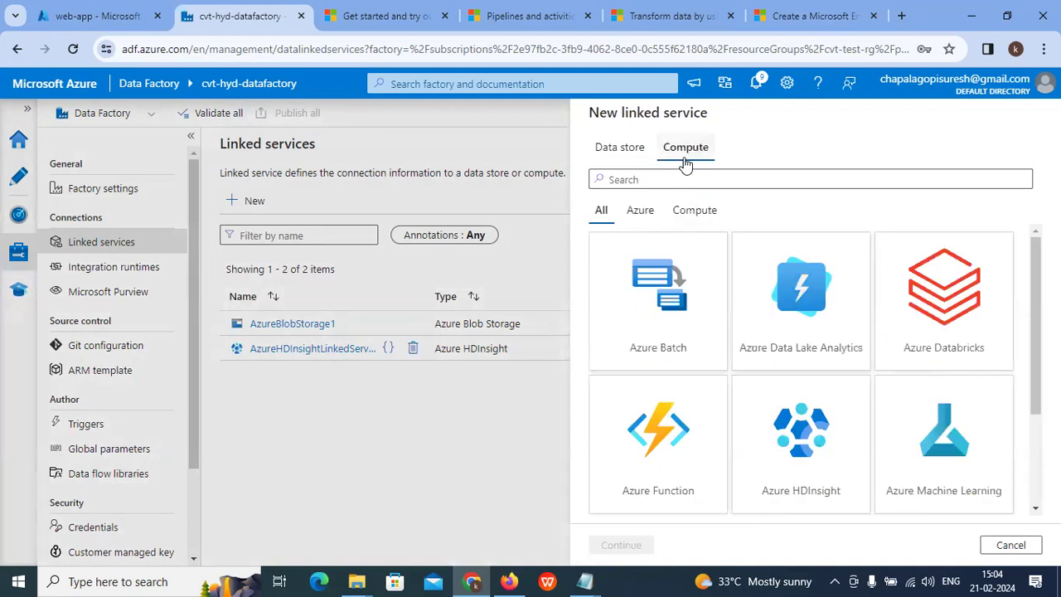
left_click(799, 450)
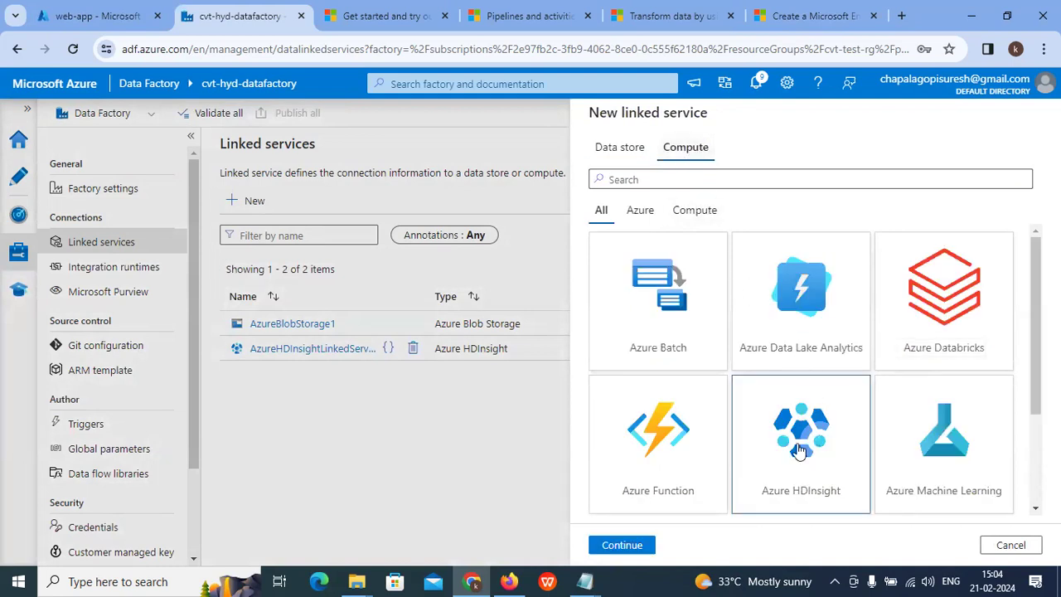
left_click(621, 545)
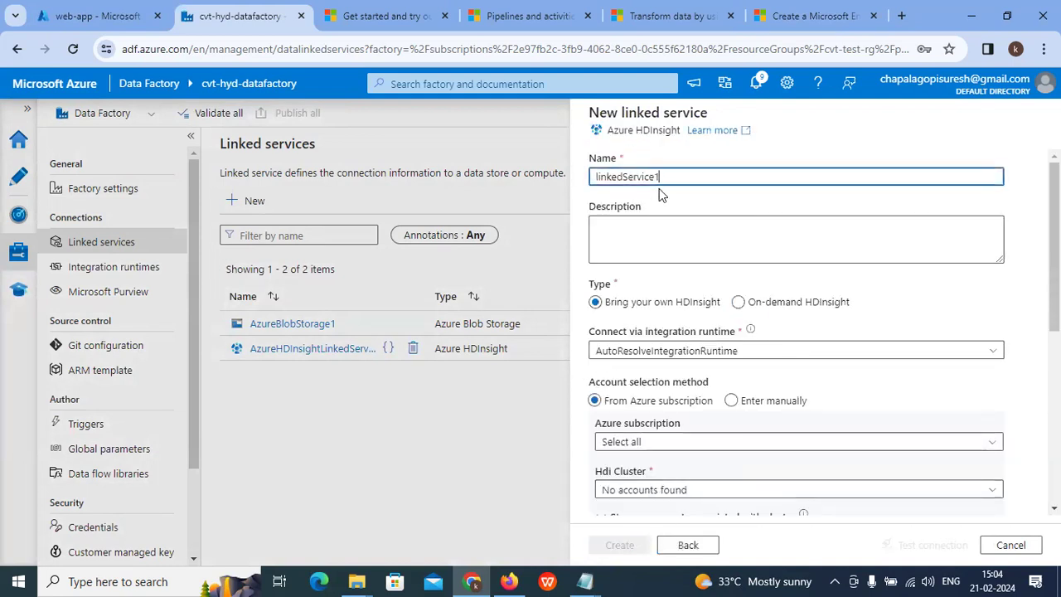
left_click_drag(674, 176, 531, 180)
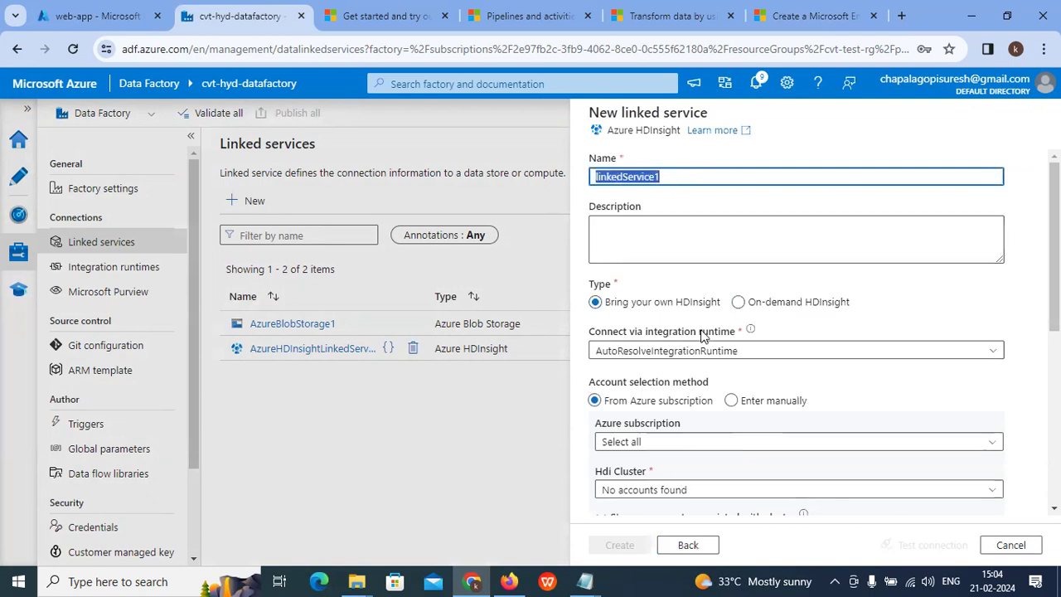
Step: Choose Azure subscription 1, find no HDInsight clusters listed, and link AzureBlobStorage1 storage
scroll(663, 348, "down", 2)
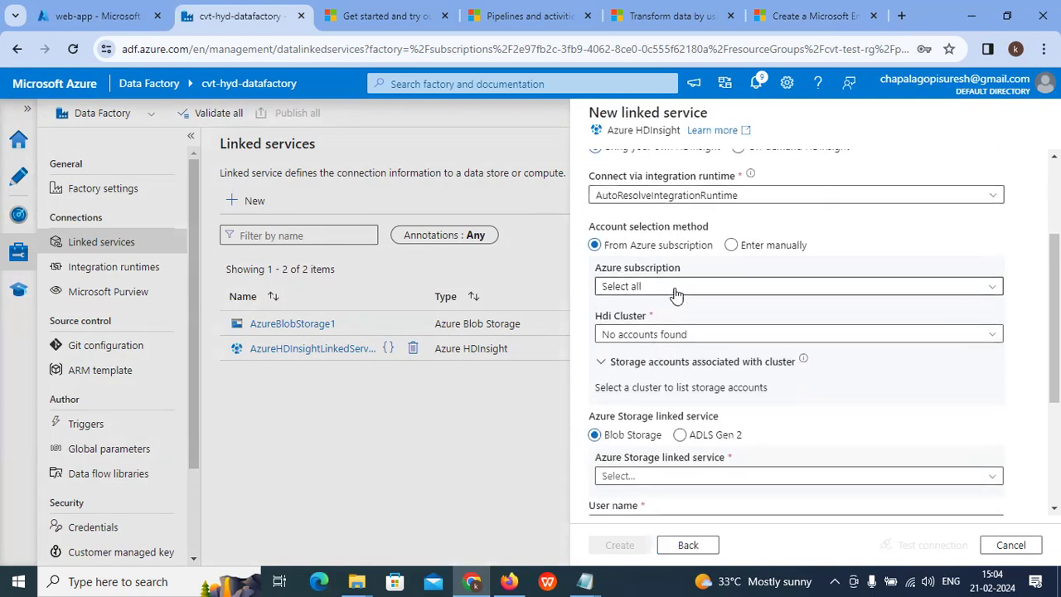
left_click(670, 287)
left_click(670, 332)
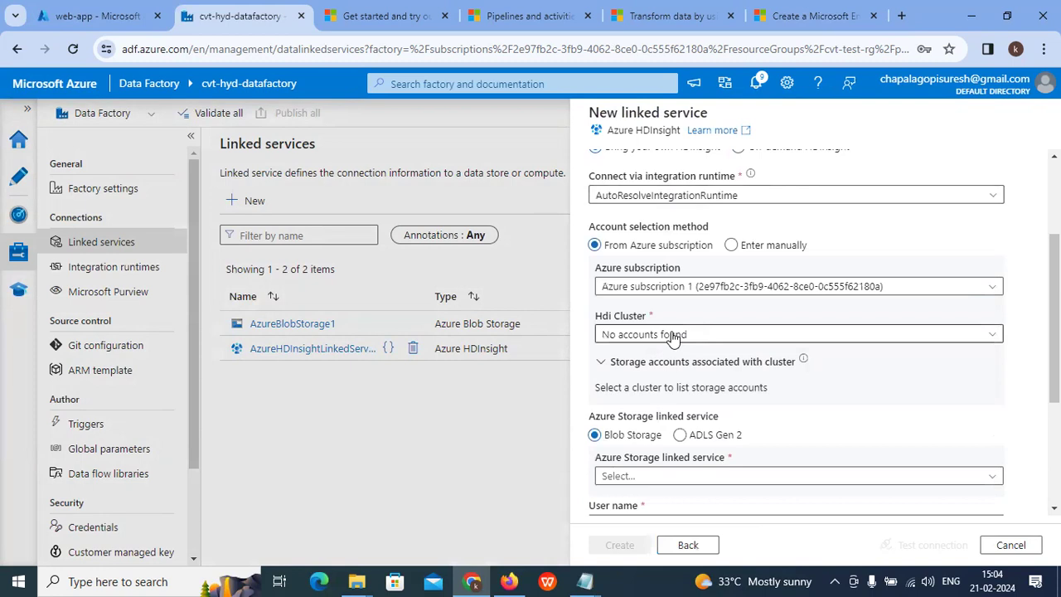
scroll(673, 336, "down", 2)
left_click(710, 181)
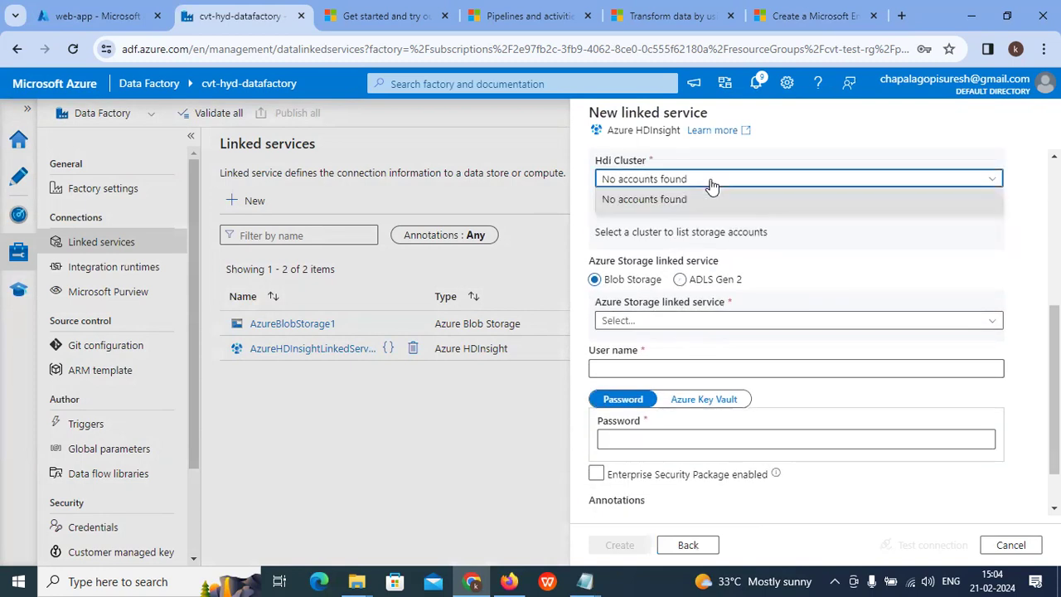
left_click(666, 327)
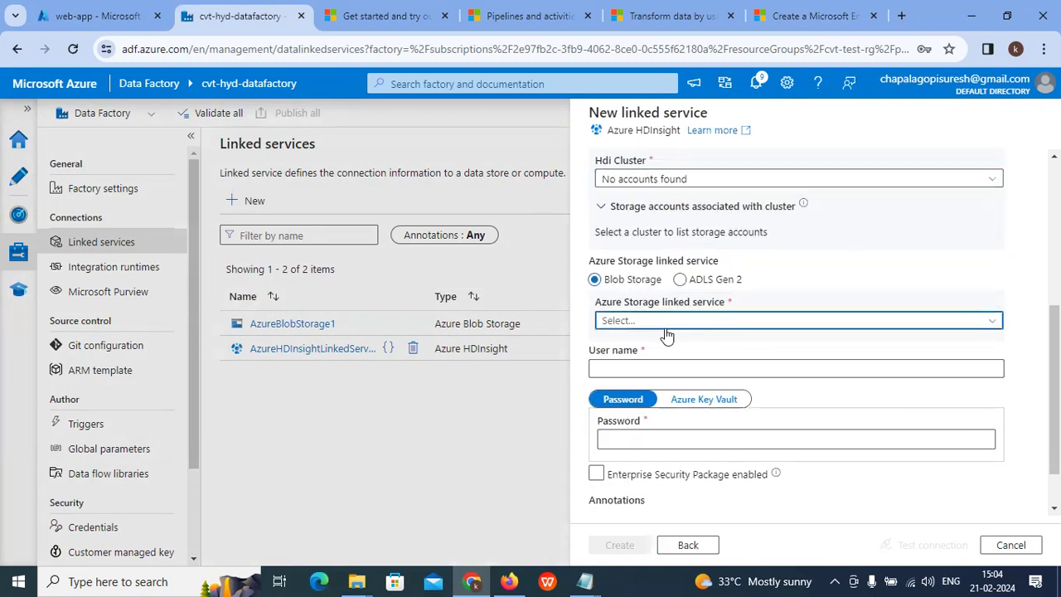
left_click(647, 399)
scroll(780, 387, "down", 1)
Step: Enter the cluster user name and password, leaving Enterprise Security Package off
left_click(649, 310)
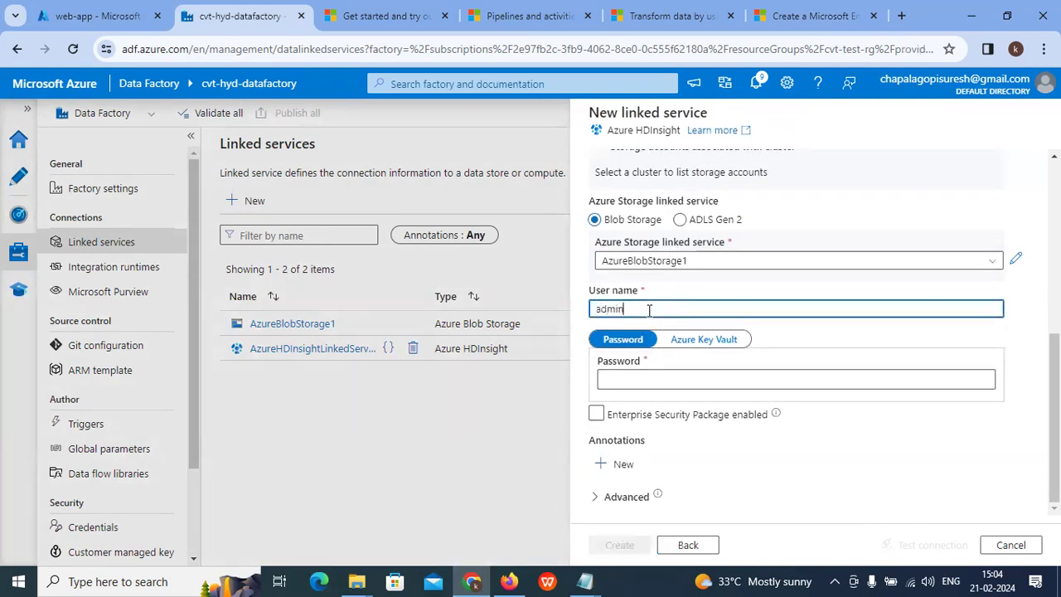
left_click(644, 377)
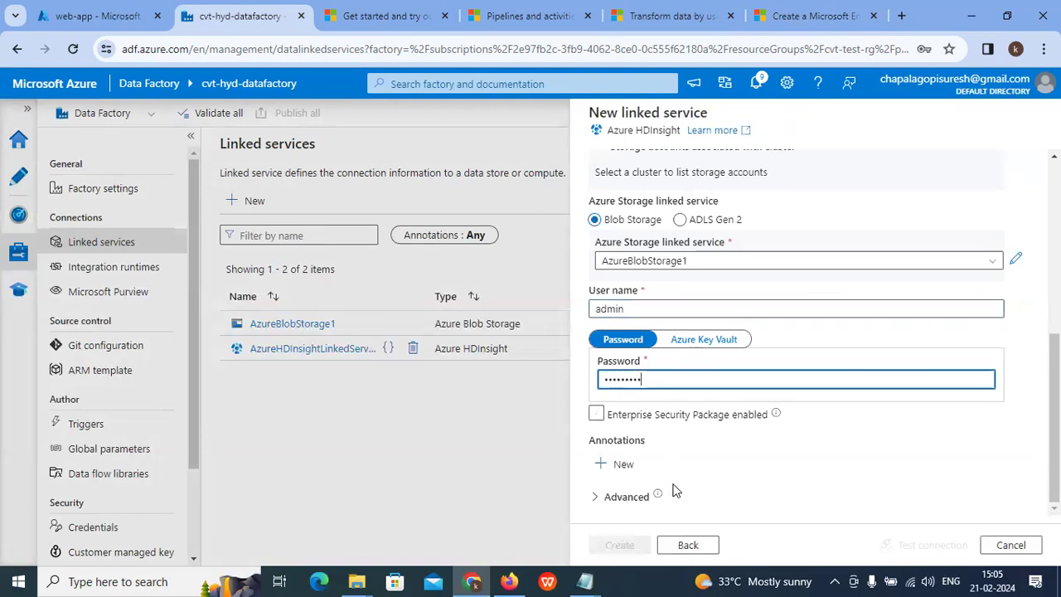
left_click(737, 412)
left_click(693, 305)
left_click(689, 372)
scroll(740, 451, "up", 4)
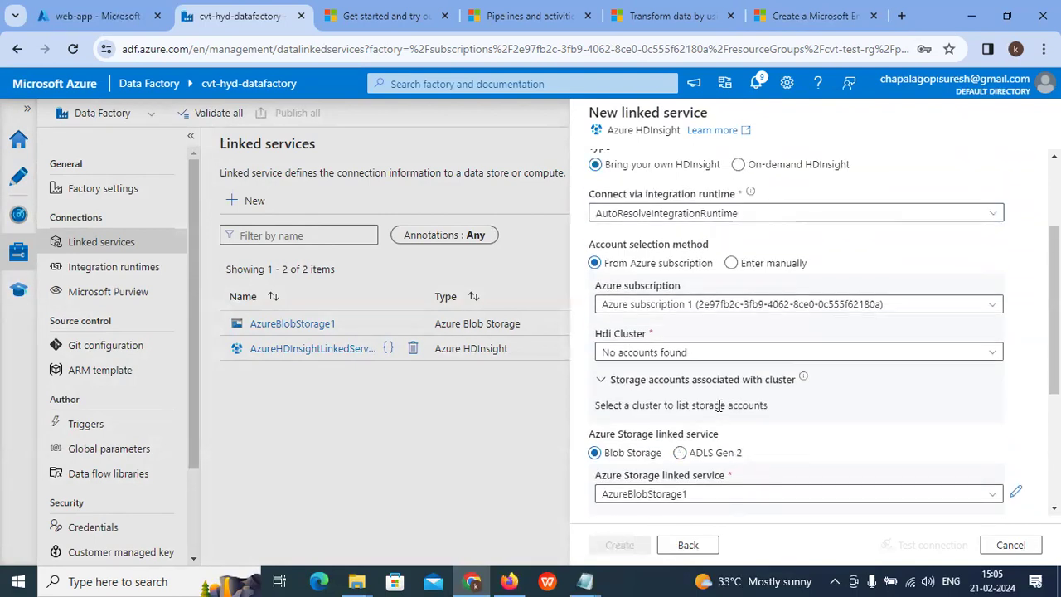
scroll(740, 451, "up", 1)
scroll(687, 340, "up", 2)
Step: Rename the linked service to linkedServiceone and keep AutoResolveIntegrationRuntime
left_click(691, 172)
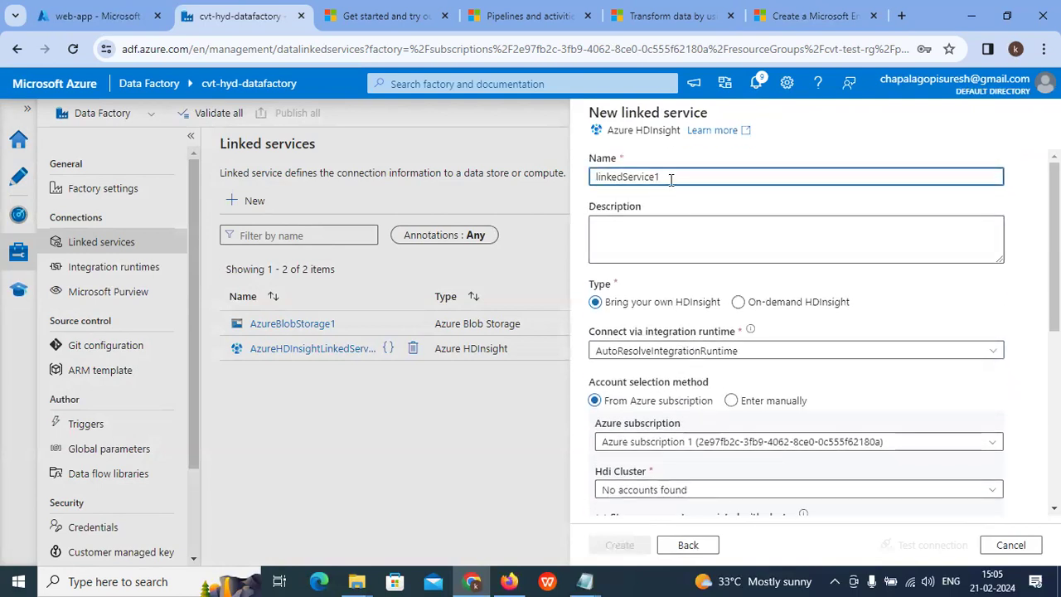
scroll(673, 249, "down", 1)
scroll(672, 274, "up", 1)
left_click(673, 271)
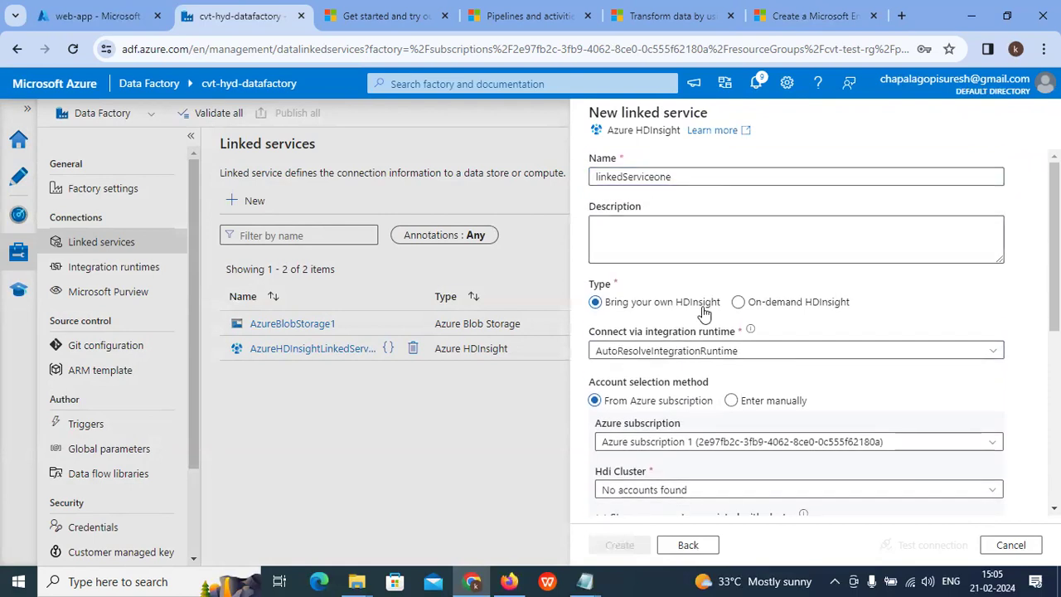
scroll(635, 308, "down", 1)
left_click(786, 272)
left_click(673, 311)
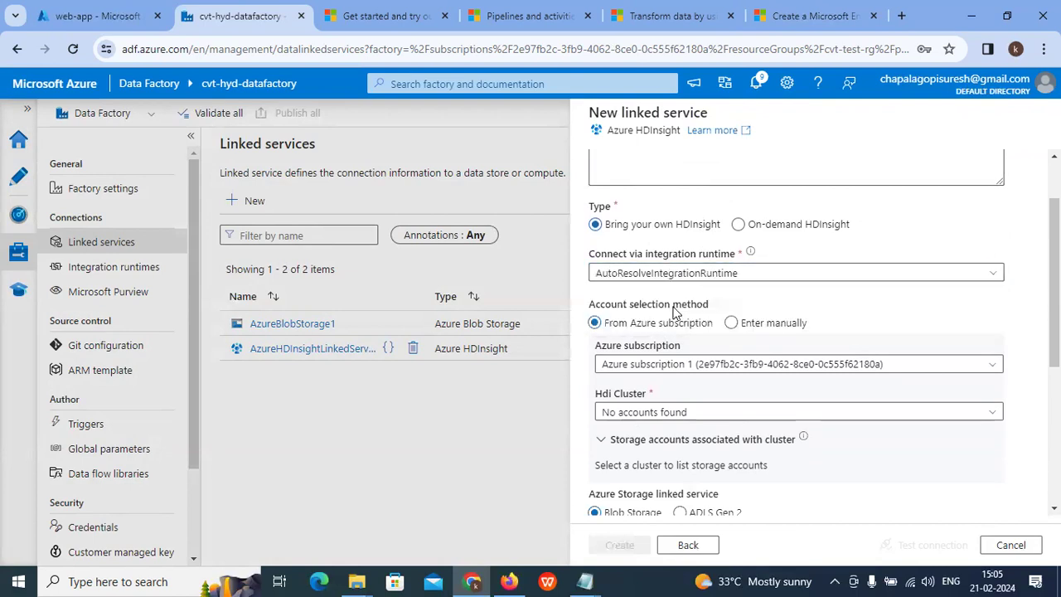
scroll(673, 311, "down", 1)
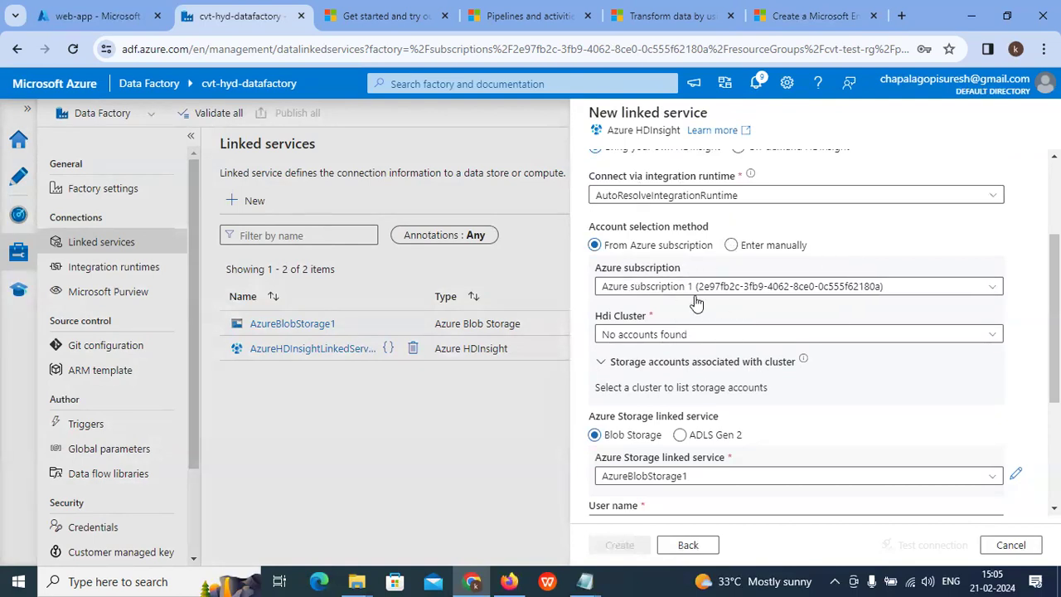
Step: Recheck Azure subscription 1 and the empty cluster list, then expand Advanced to review the JSON
left_click(936, 288)
left_click(751, 333)
left_click(746, 334)
left_click(792, 334)
scroll(791, 340, "down", 1)
left_click(614, 292)
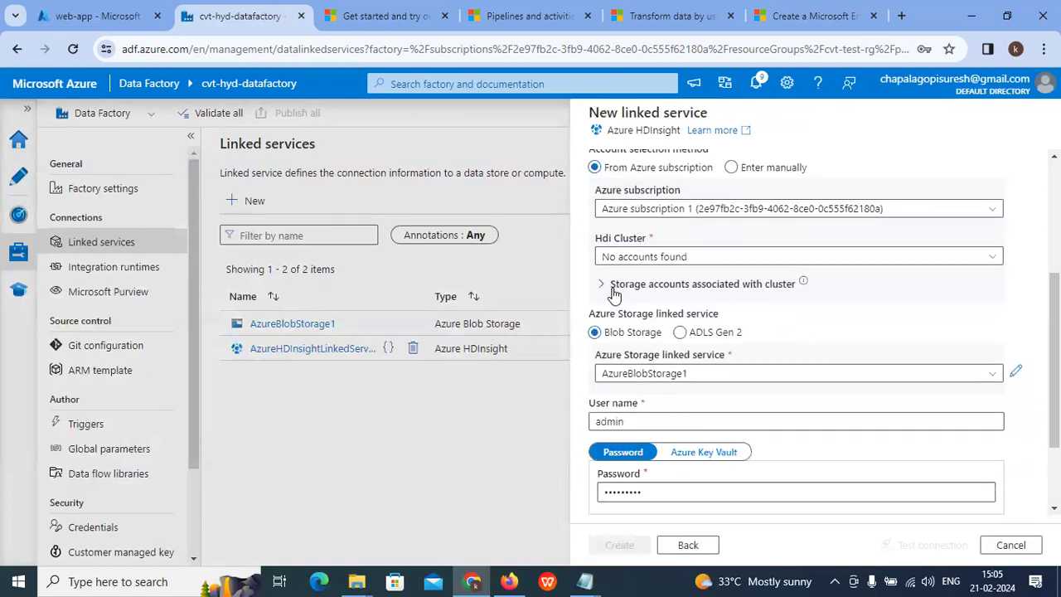
scroll(796, 340, "down", 2)
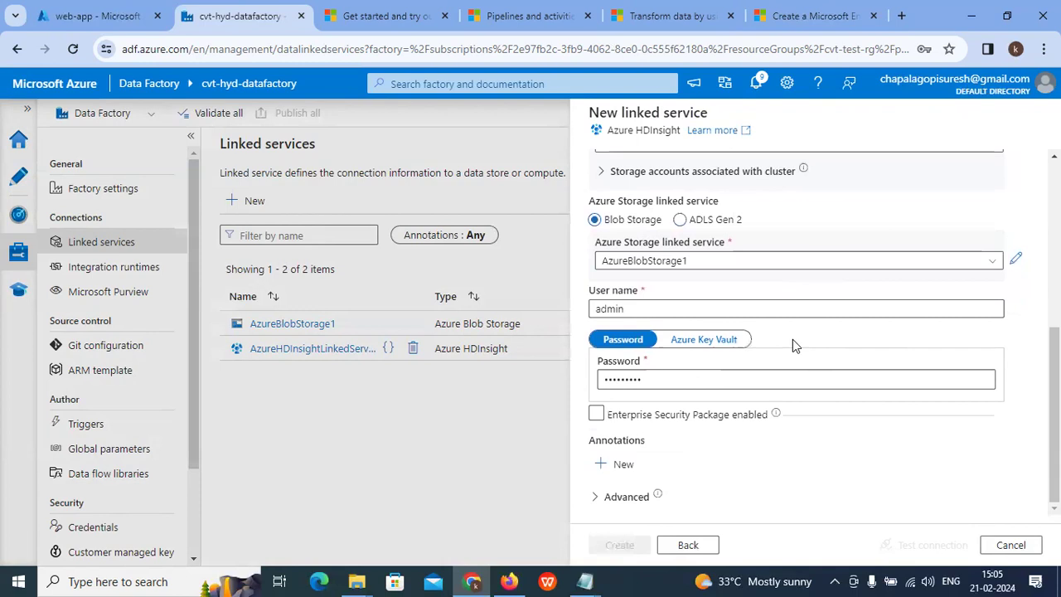
left_click(622, 496)
scroll(694, 450, "down", 4)
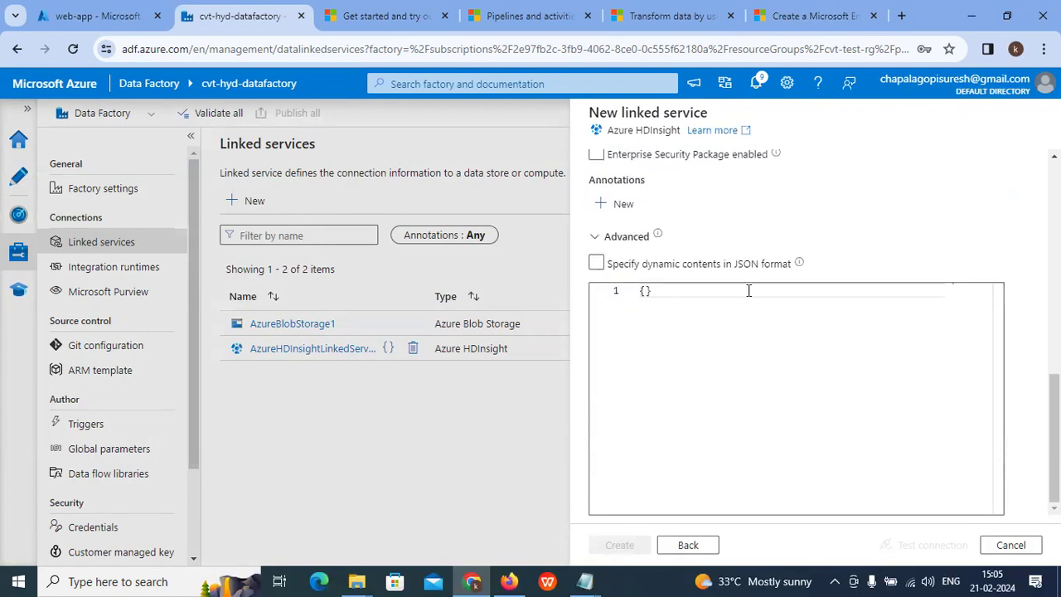
scroll(694, 248, "up", 6)
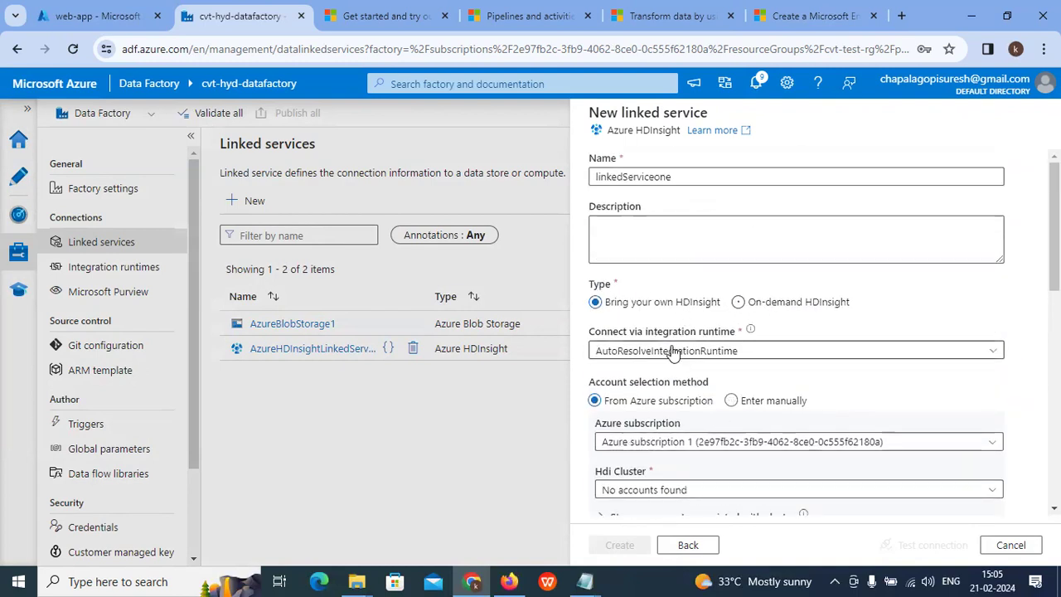
scroll(734, 350, "down", 2)
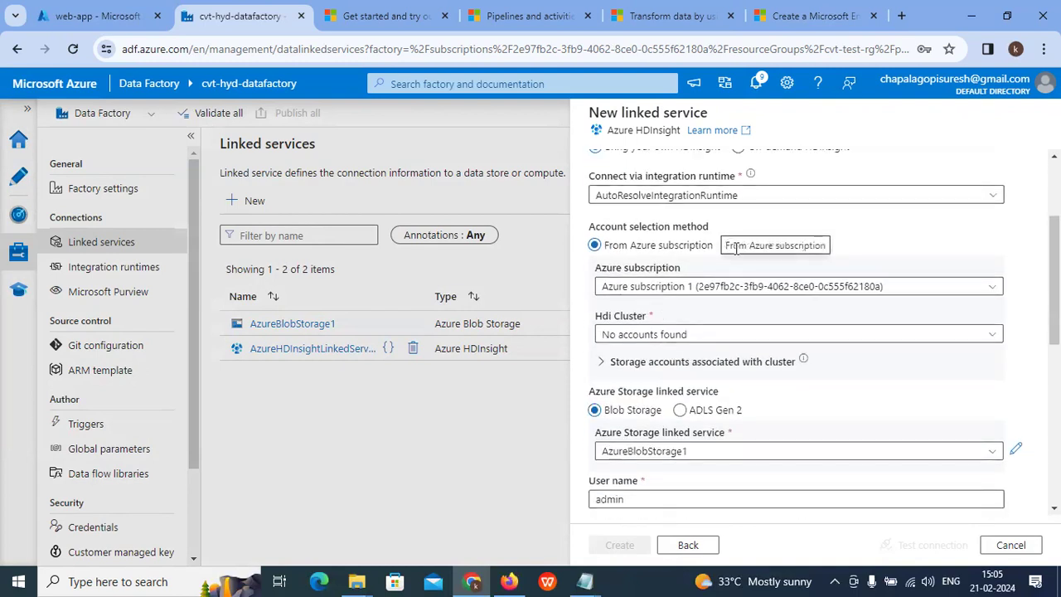
left_click(741, 275)
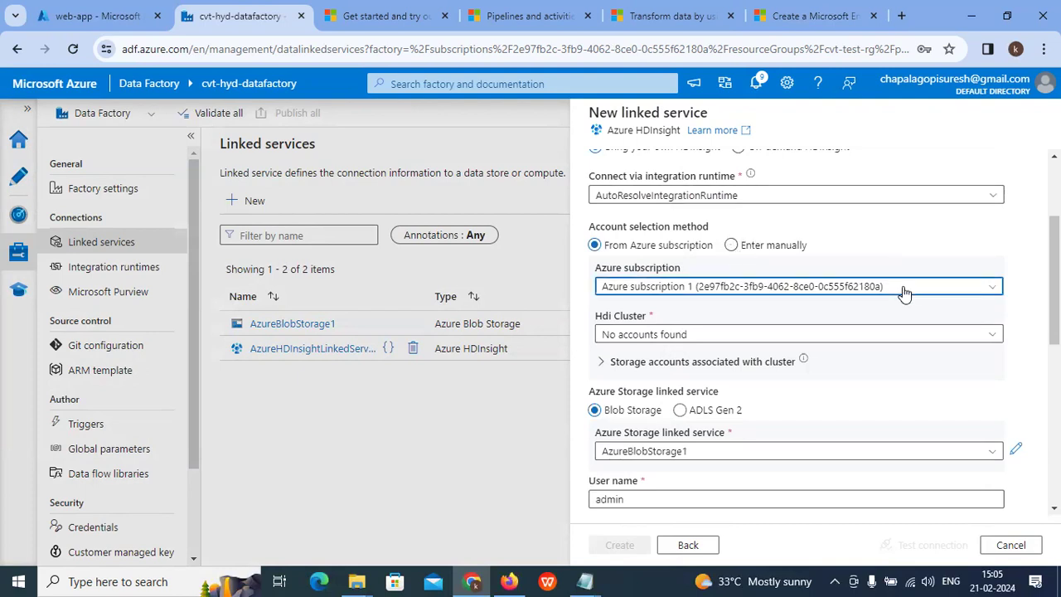
left_click(743, 245)
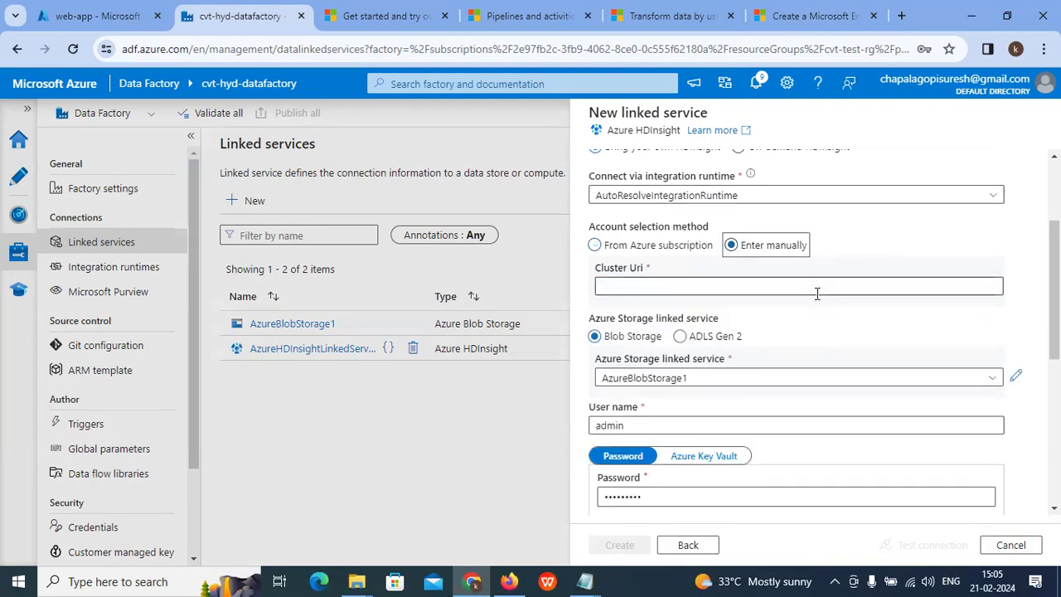
left_click(632, 294)
scroll(666, 282, "down", 2)
scroll(668, 297, "up", 2)
scroll(672, 307, "down", 3)
scroll(673, 315, "up", 2)
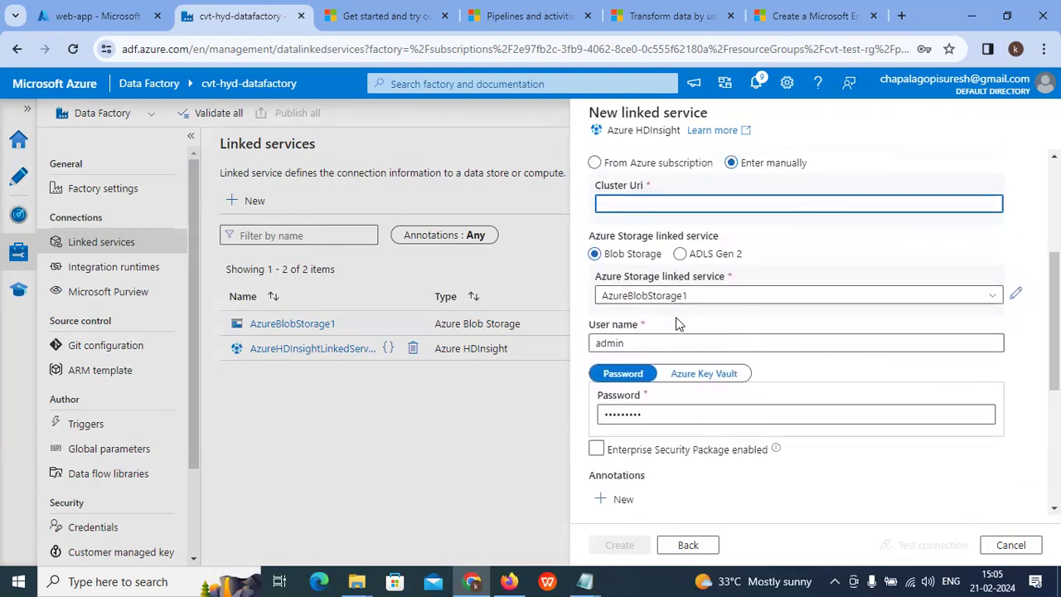
scroll(676, 324, "down", 3)
scroll(676, 323, "up", 3)
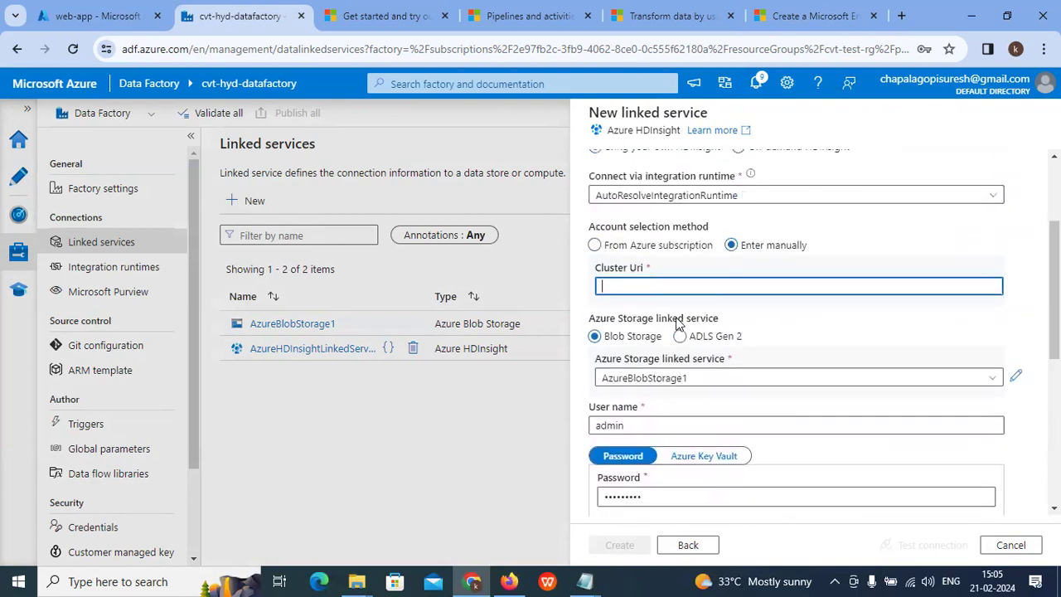
left_click(606, 246)
scroll(708, 334, "down", 1)
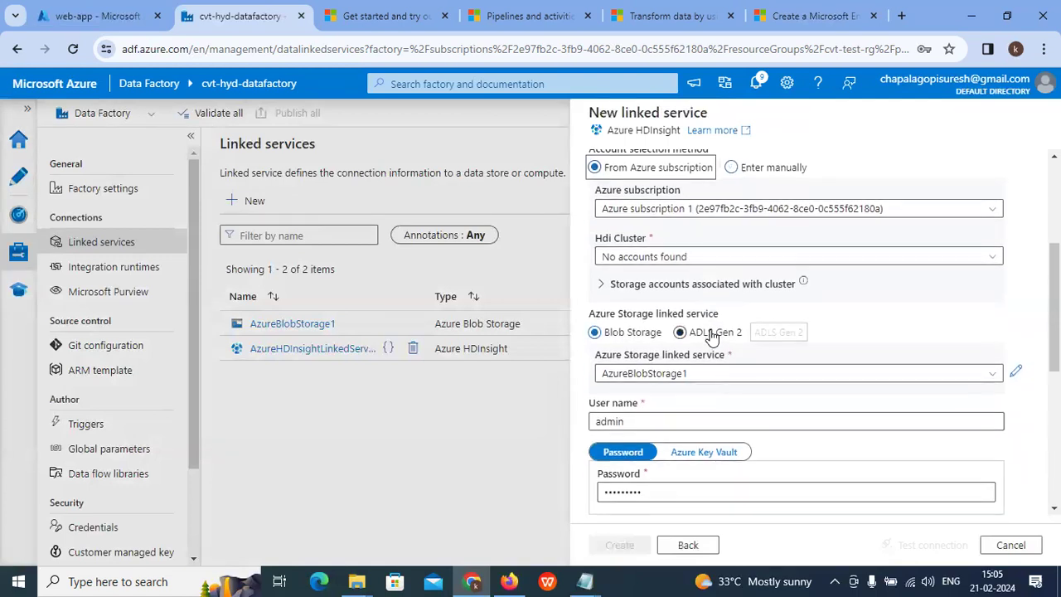
left_click(704, 452)
scroll(796, 423, "down", 2)
left_click(651, 340)
left_click(717, 298)
left_click(623, 296)
scroll(697, 307, "up", 4)
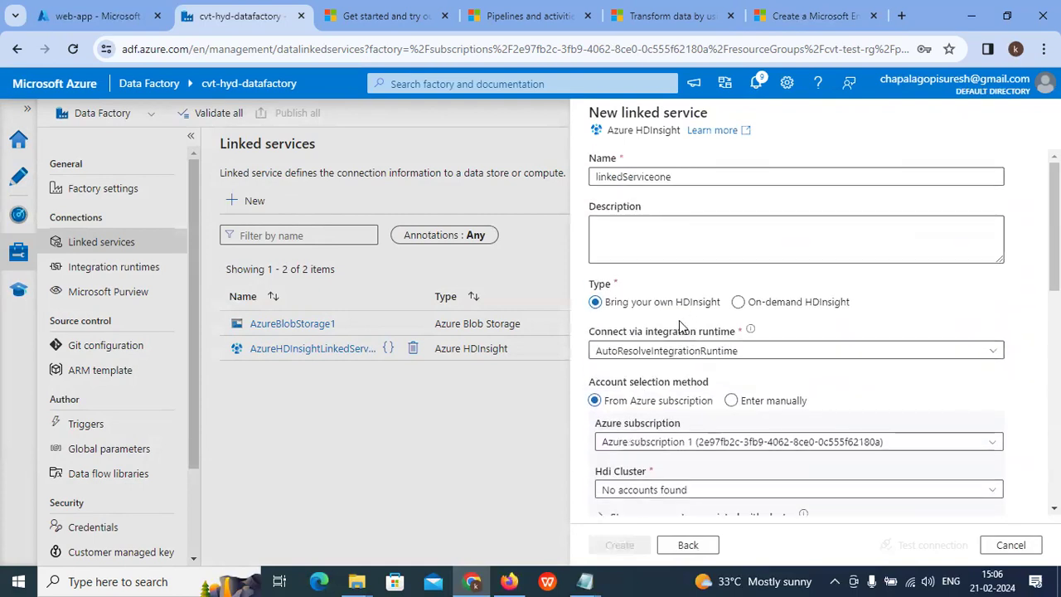
Step: Switch the draft to an On-demand HDInsight cluster of type spark
left_click(737, 303)
scroll(746, 307, "down", 2)
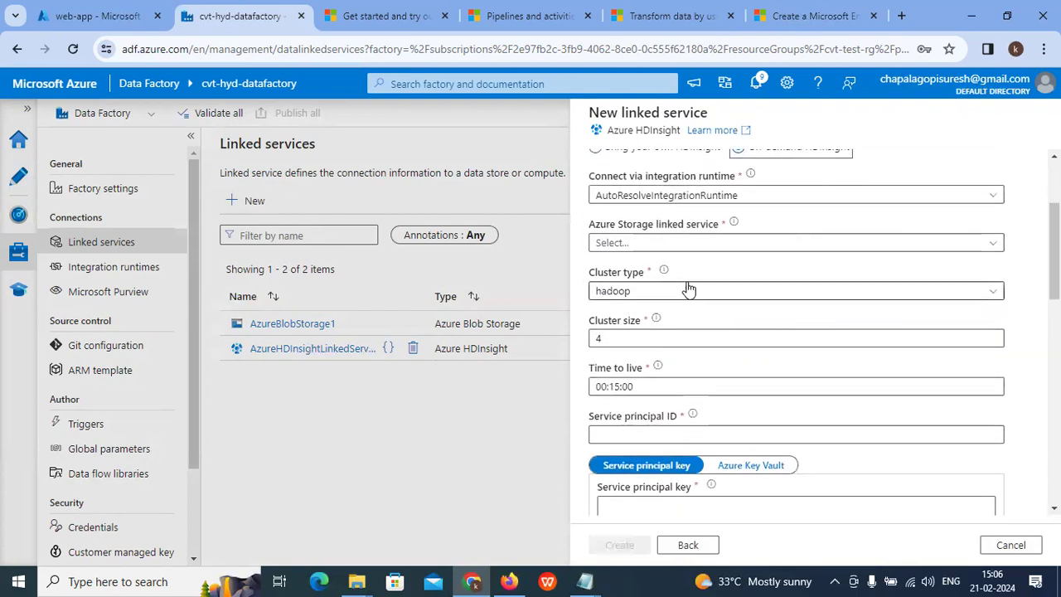
left_click(651, 291)
left_click(613, 336)
scroll(781, 379, "down", 4)
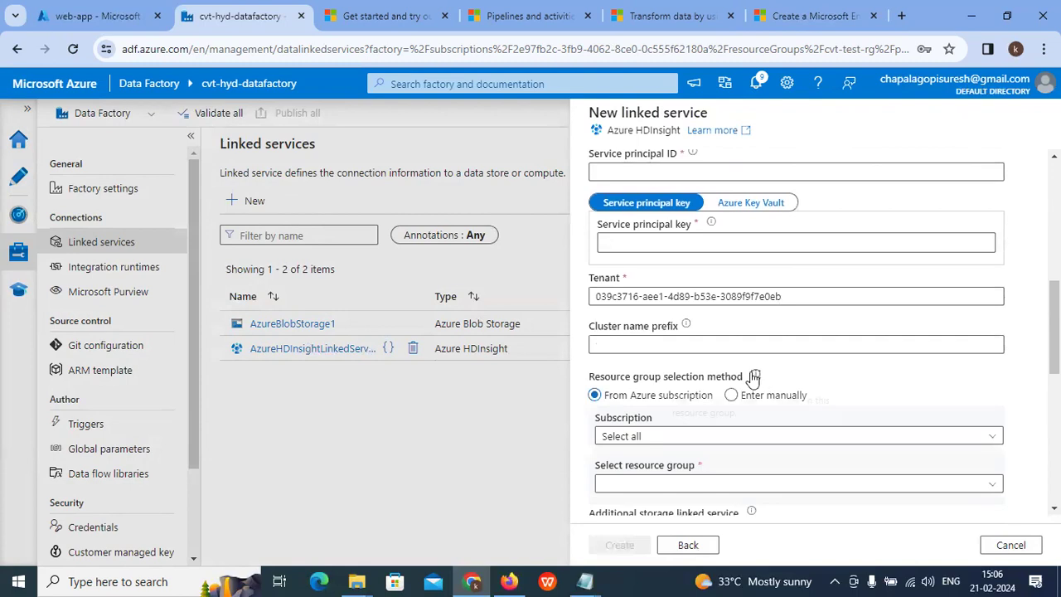
scroll(710, 351, "up", 1)
Step: Look at the Service principal ID and key fields, then cancel and discard the draft
left_click(627, 249)
left_click(629, 320)
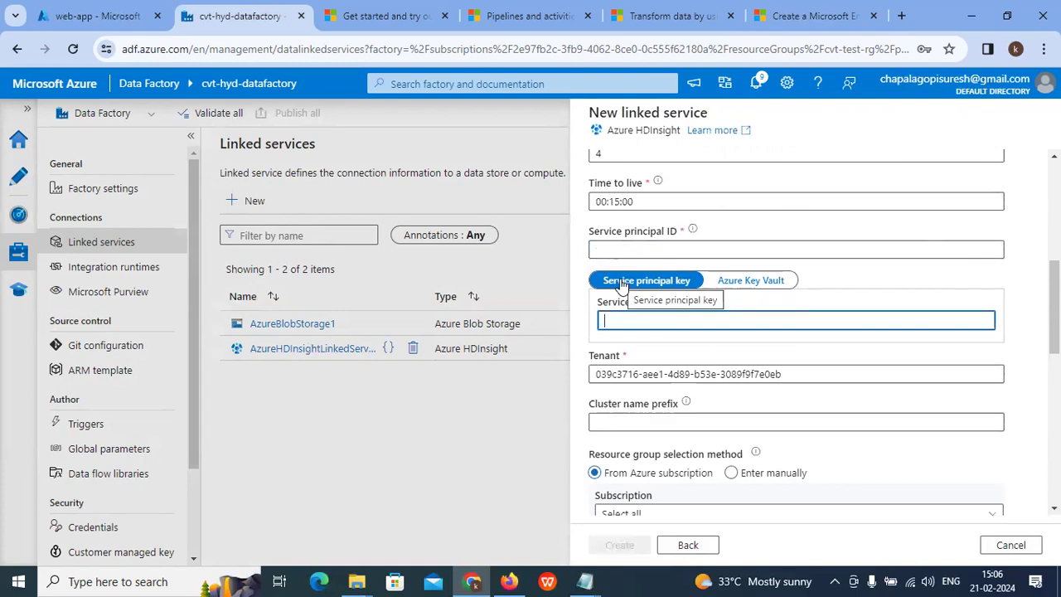
scroll(667, 332, "down", 10)
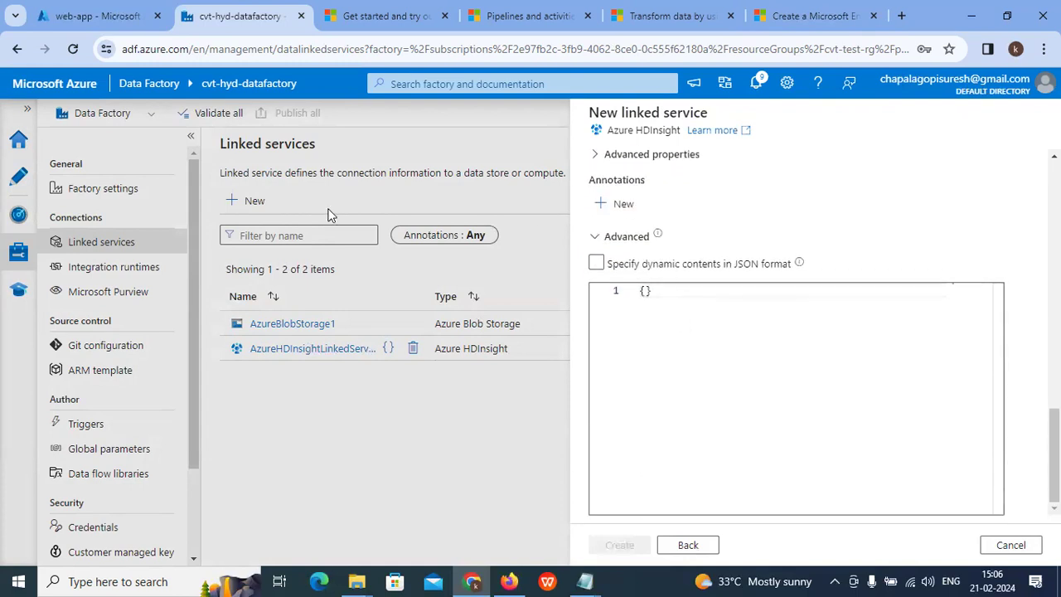
left_click(1013, 547)
left_click(452, 361)
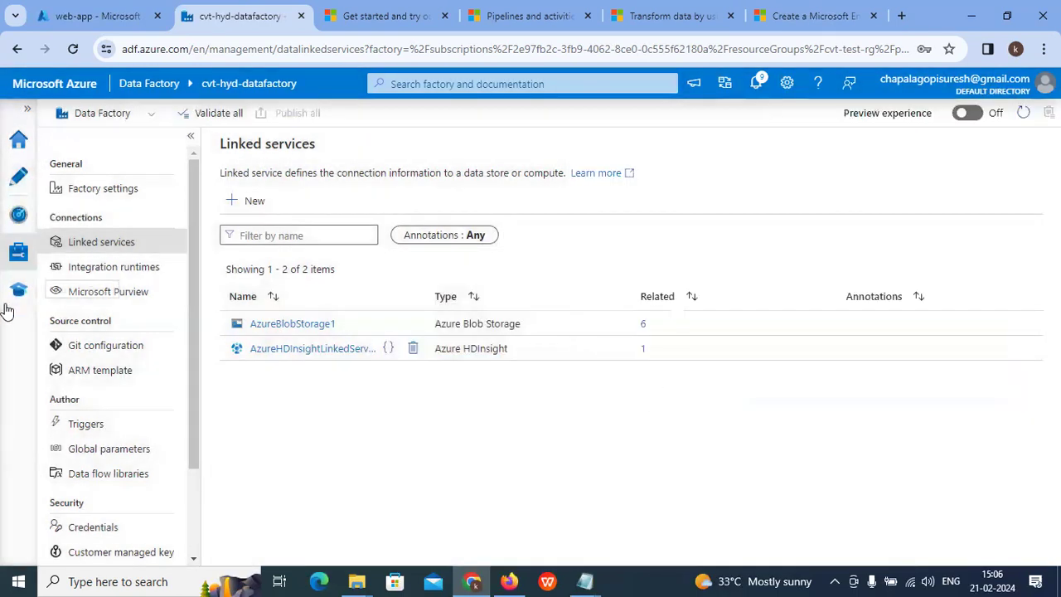
Step: Create pipeline2 in the Author view and add an HDInsight Spark activity, Spark1
left_click(16, 219)
left_click(18, 176)
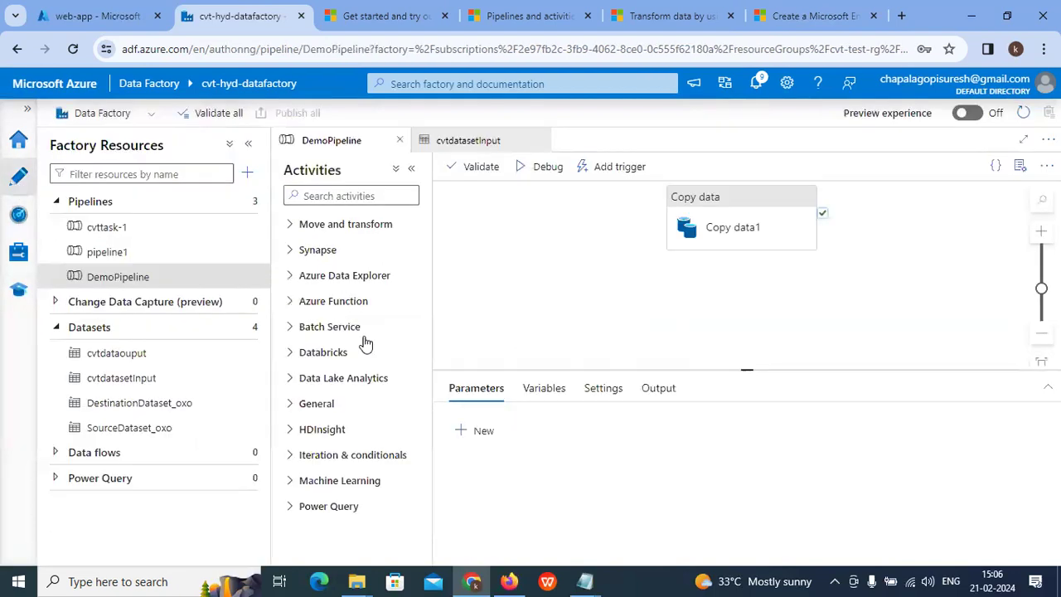
left_click(119, 205)
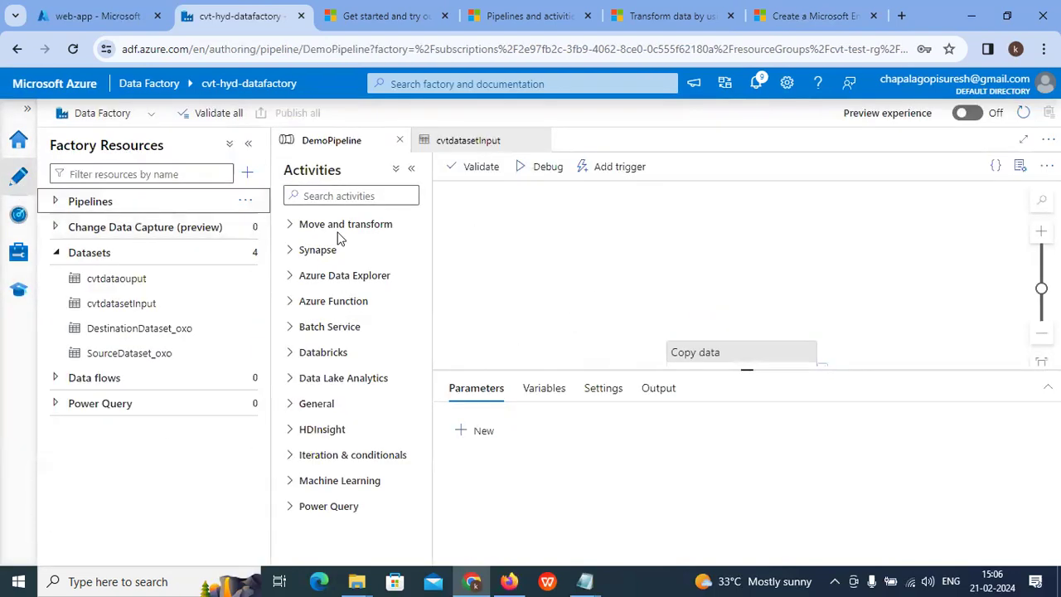
left_click(248, 179)
mouse_move(327, 194)
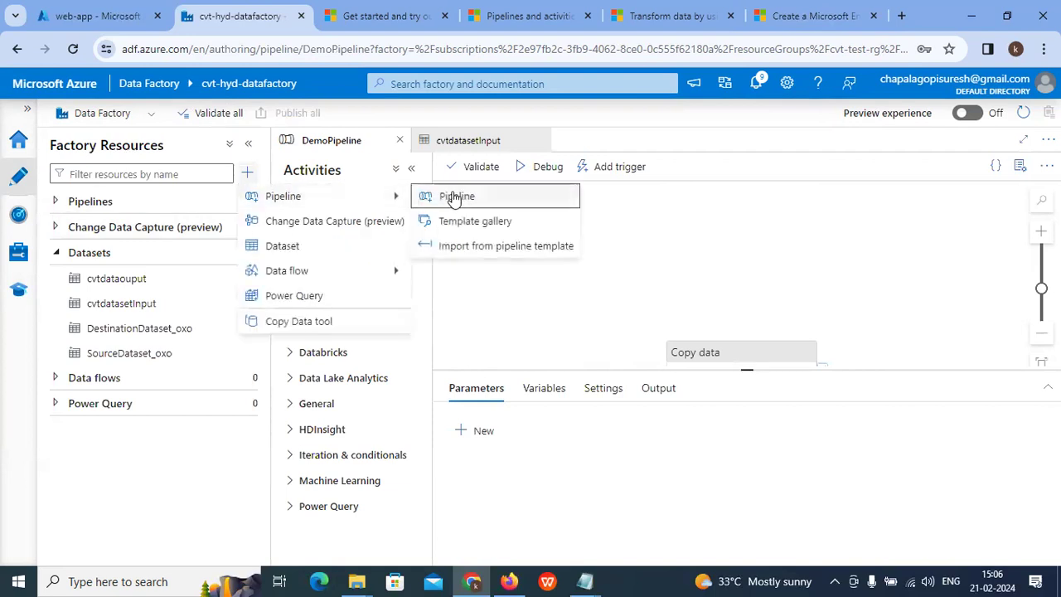
left_click(448, 193)
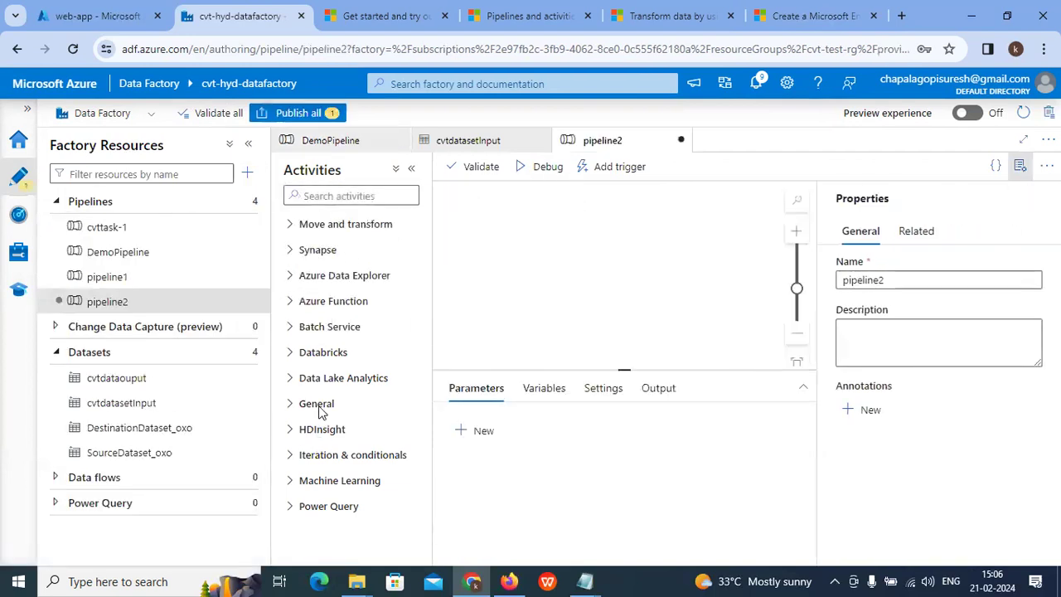
left_click(295, 435)
scroll(336, 492, "down", 1)
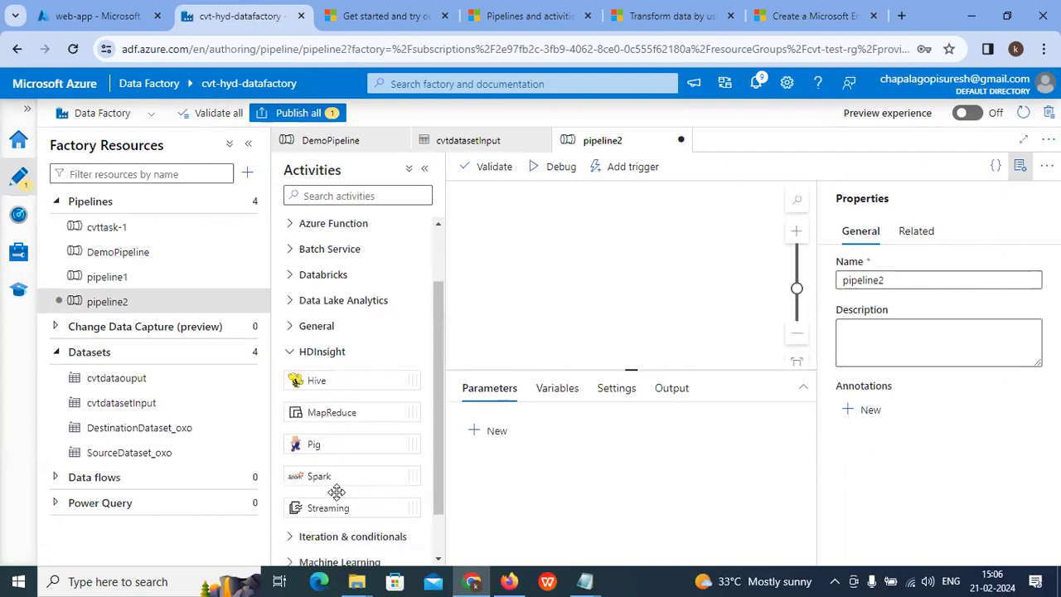
left_click_drag(326, 475, 629, 285)
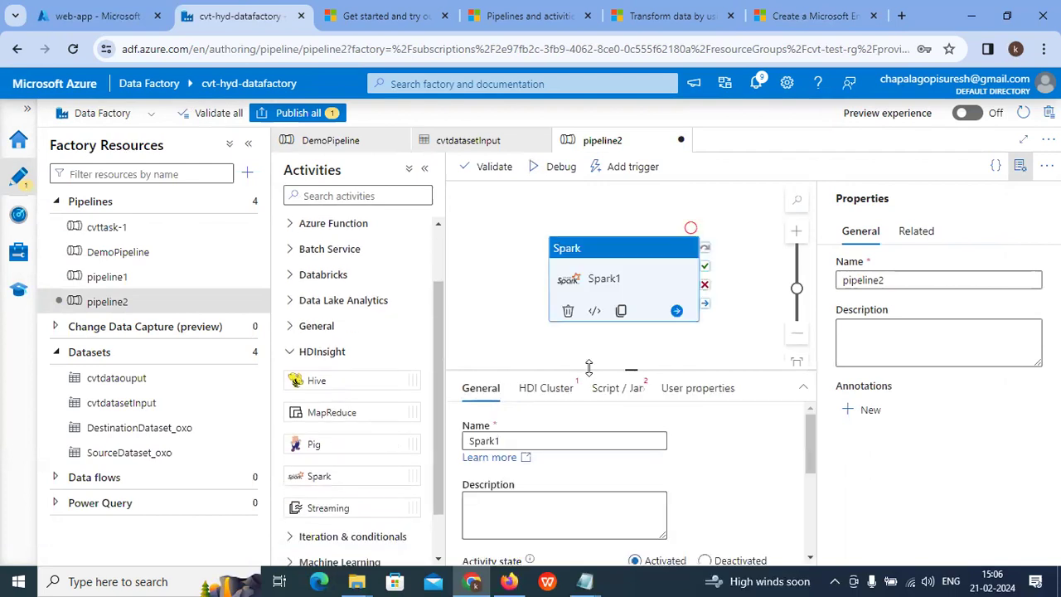
Step: Create another new empty pipeline from the factory resources menu
left_click(246, 175)
mouse_move(308, 205)
left_click(466, 202)
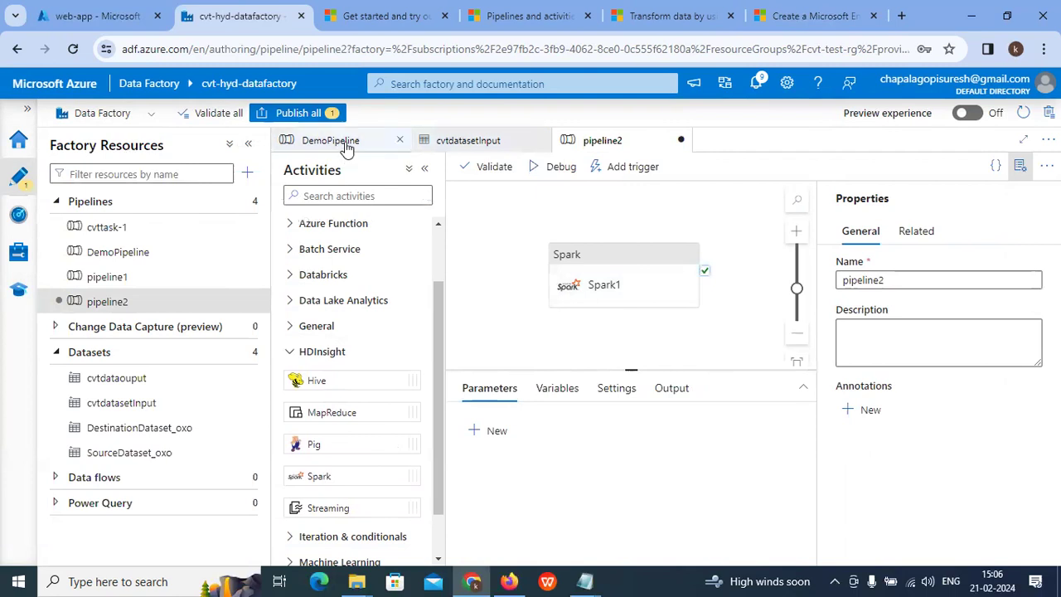
left_click(247, 170)
mouse_move(382, 197)
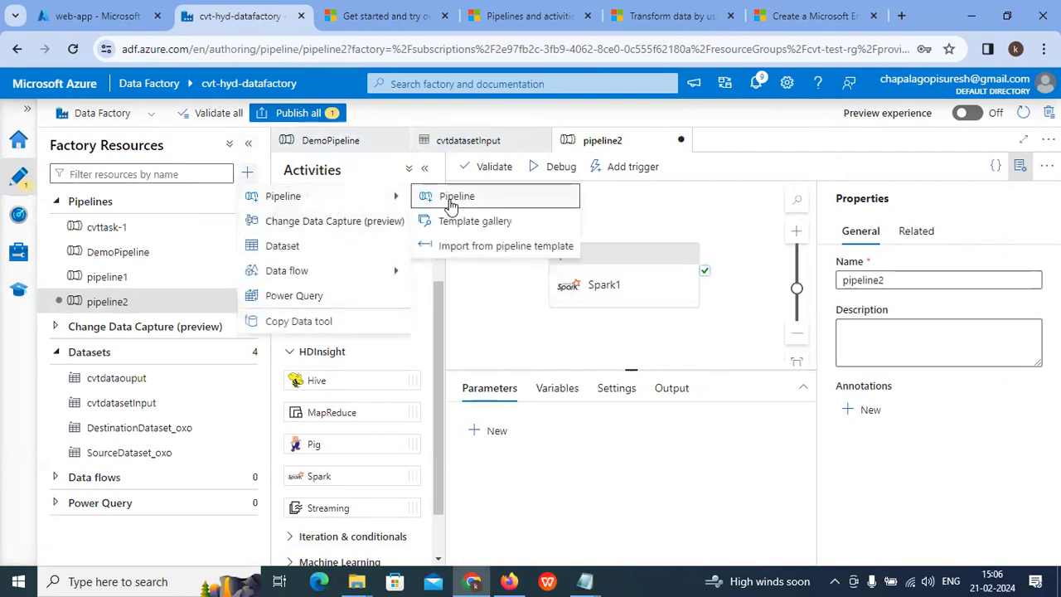
left_click(451, 199)
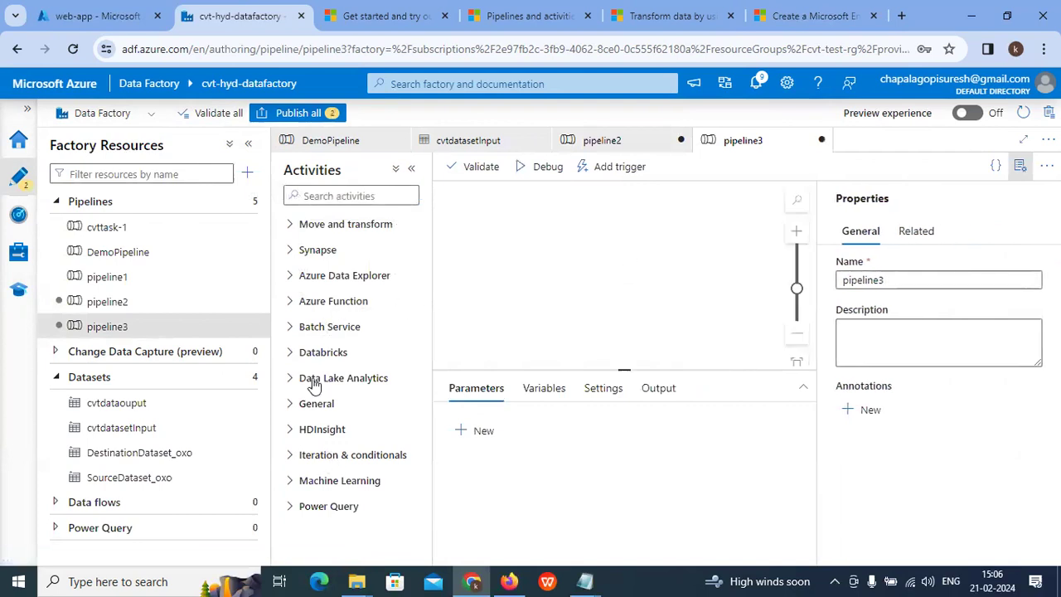
Step: Add a Databricks Notebook activity, Notebook1, to pipeline3
left_click(290, 355)
left_click_drag(325, 381, 639, 271)
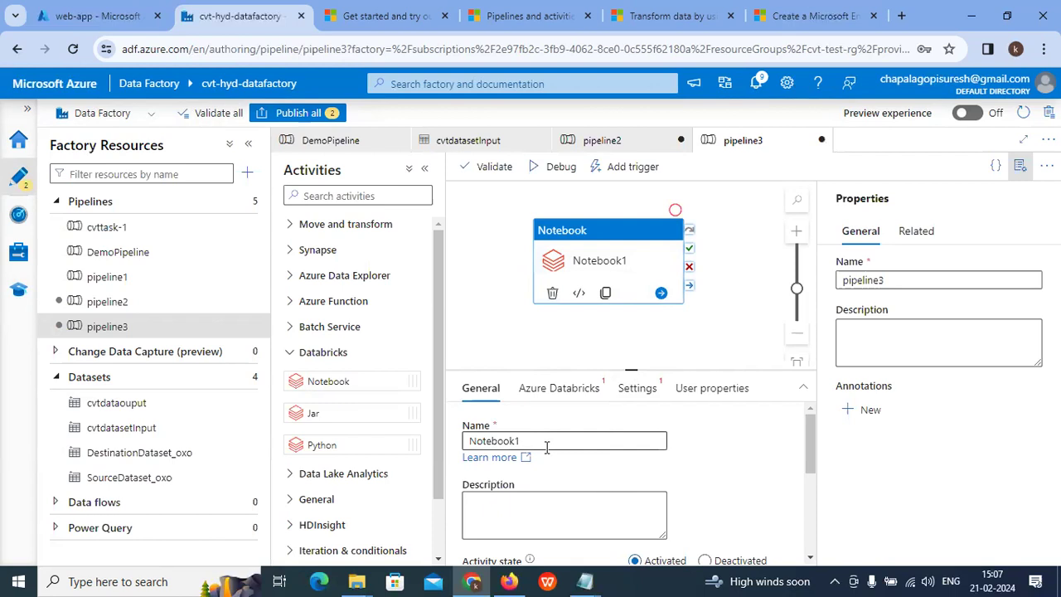
scroll(546, 448, "down", 5)
scroll(332, 412, "down", 2)
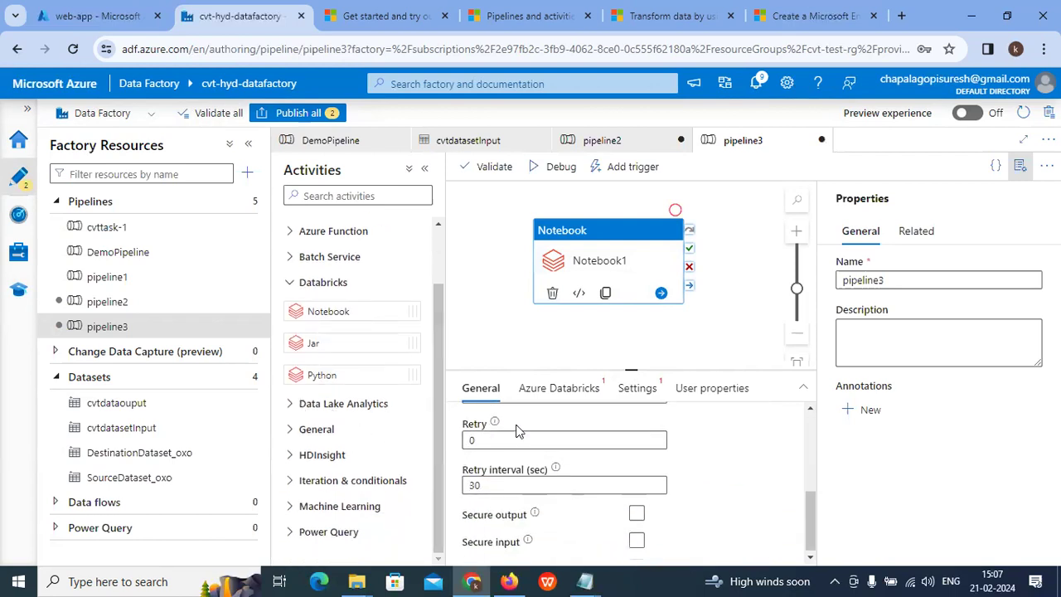
scroll(522, 427, "up", 5)
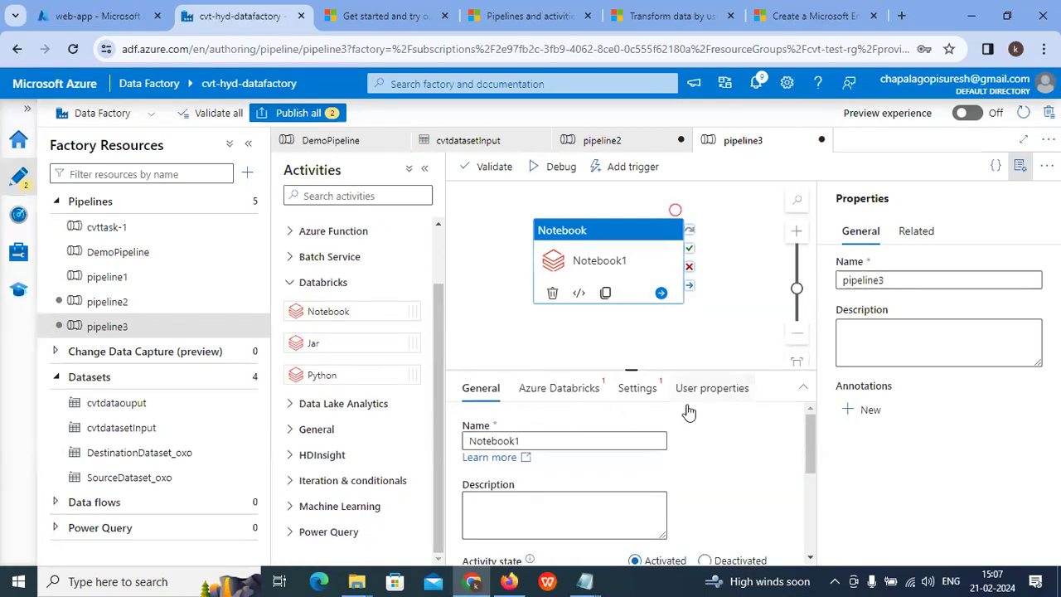
Step: Review Notebook1's Azure Databricks and Settings tabs, then reselect Spark1 in pipeline2
left_click(548, 396)
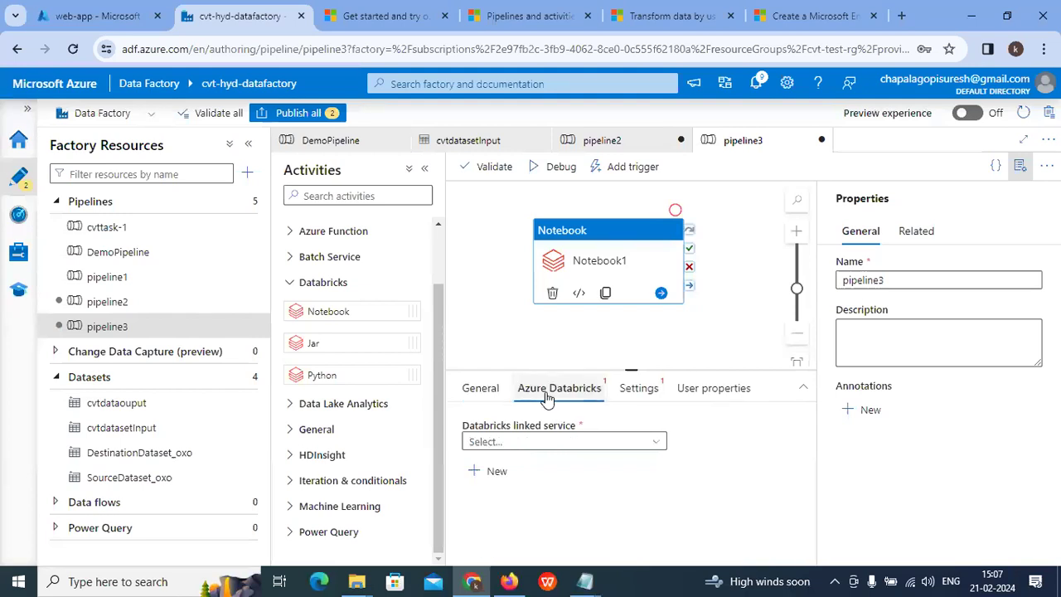
left_click(507, 444)
left_click(636, 397)
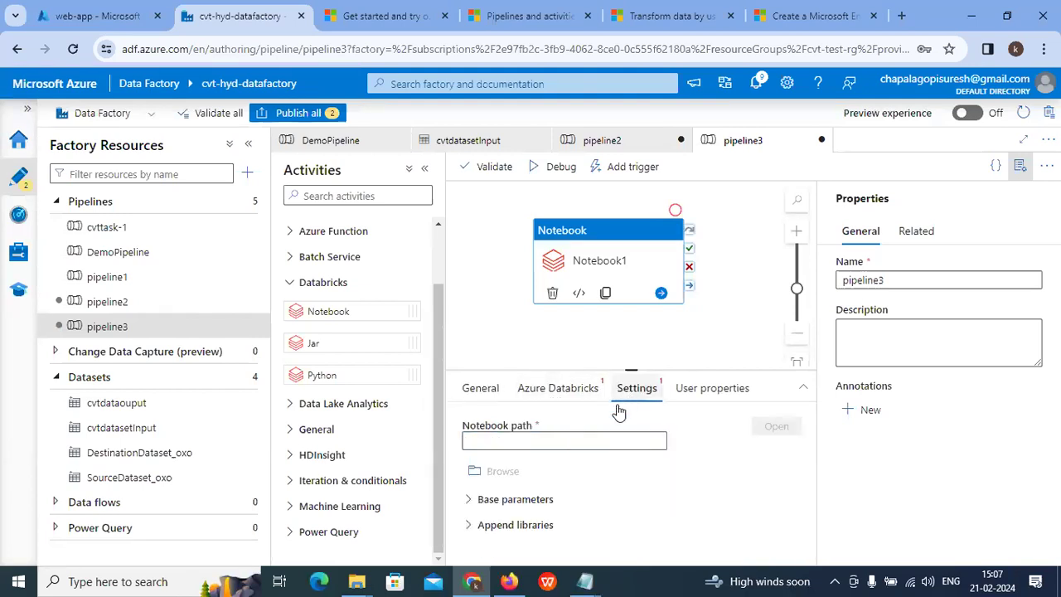
left_click(554, 390)
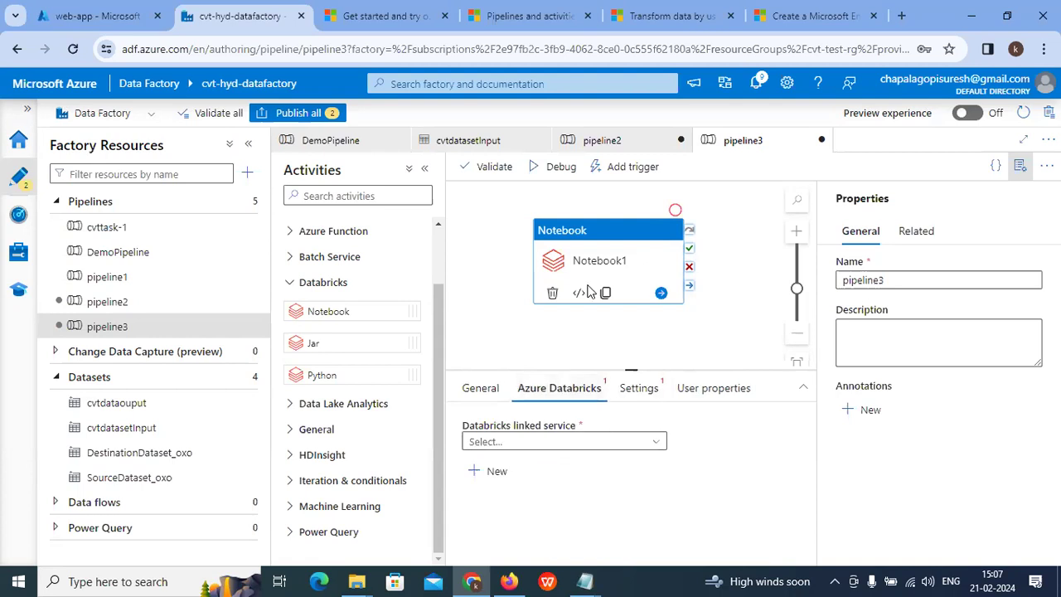
left_click(637, 145)
left_click(608, 281)
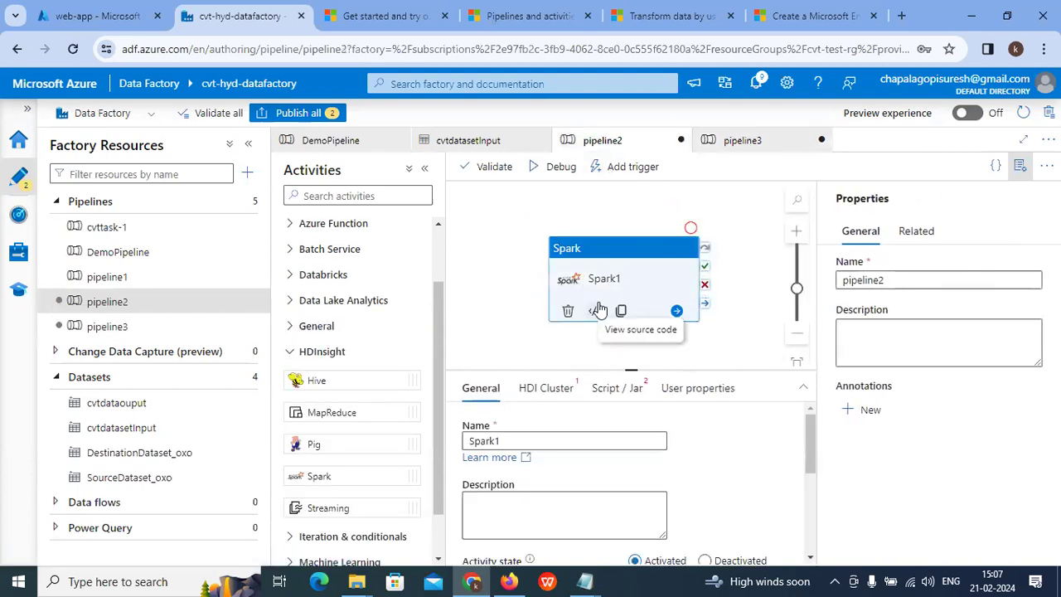
Step: Review Spark1's HDInsight linked service and script settings without choosing a service
left_click(547, 390)
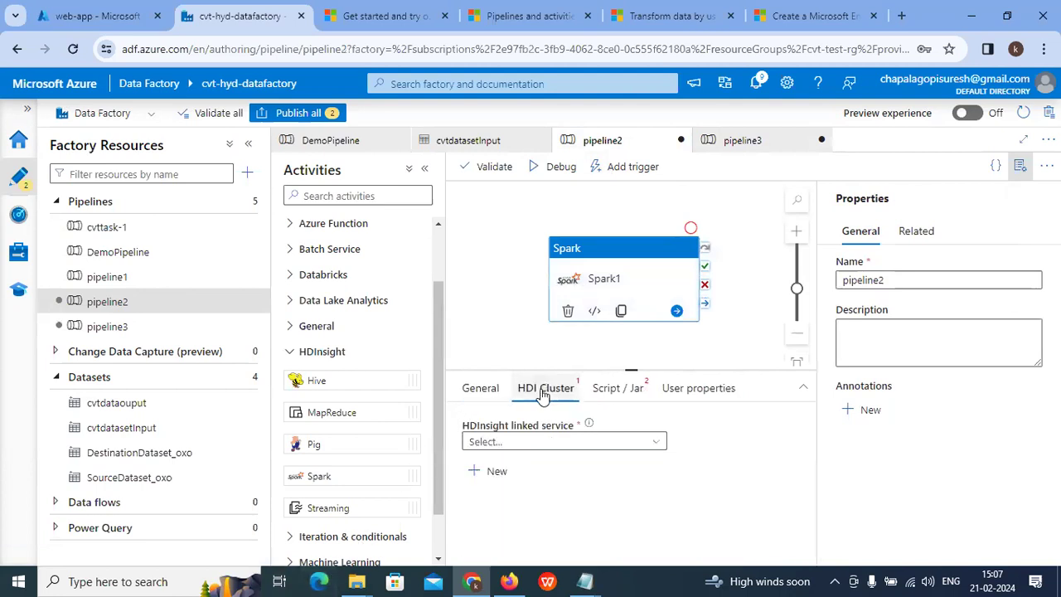
left_click(511, 442)
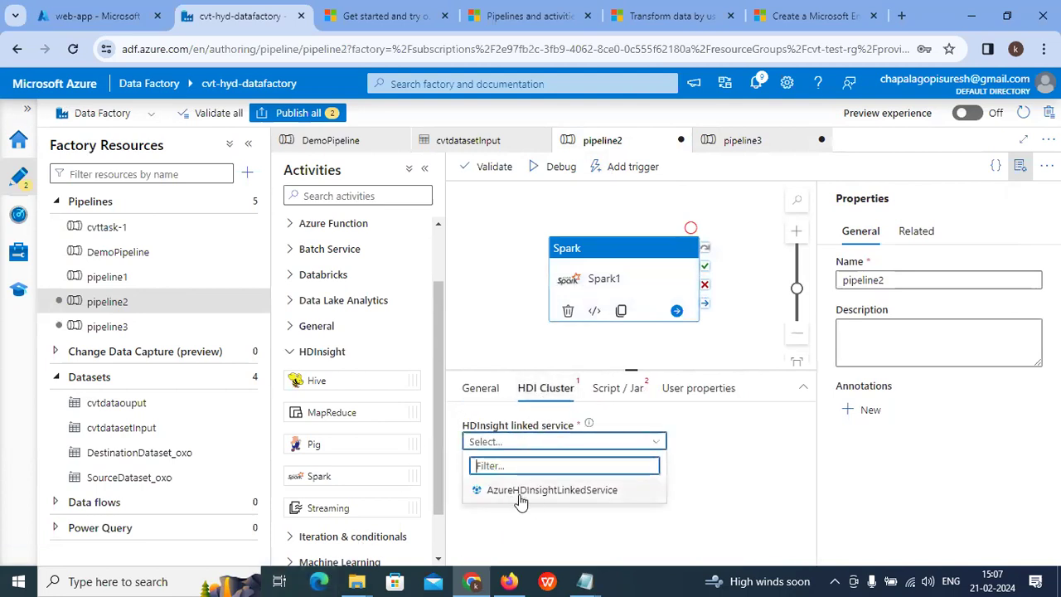
left_click(590, 439)
left_click(620, 390)
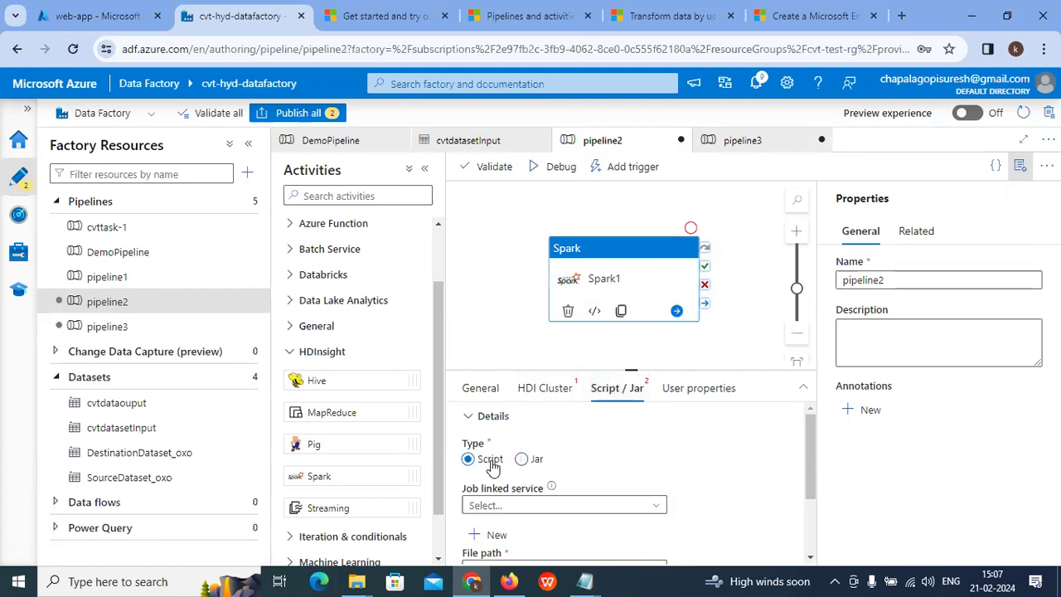
Step: Add an Azure Function activity, Azure Function1, to pipeline2 beside Spark1
scroll(471, 469, "down", 2)
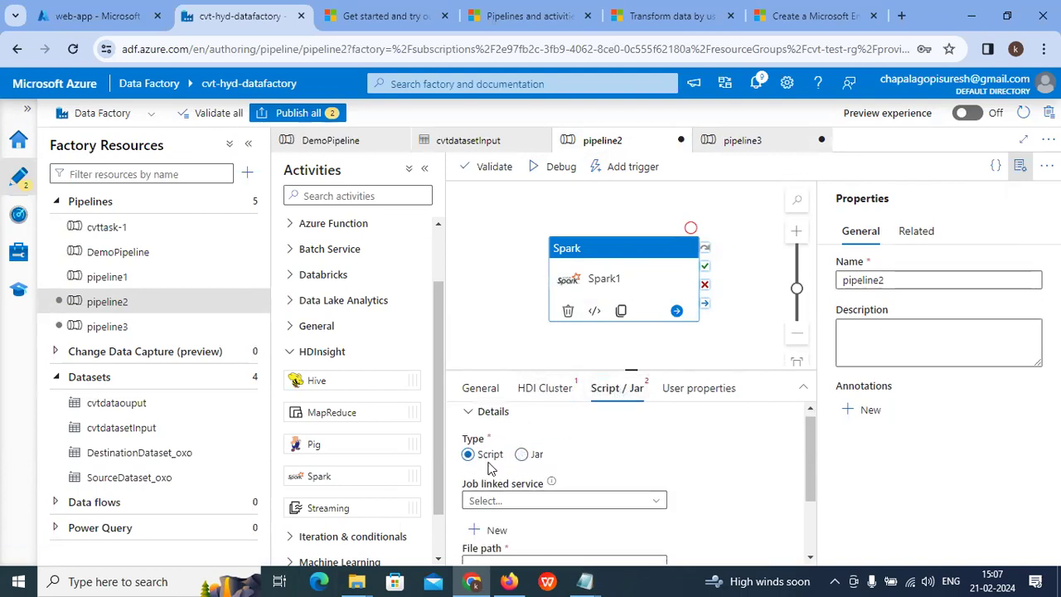
scroll(514, 537, "up", 2)
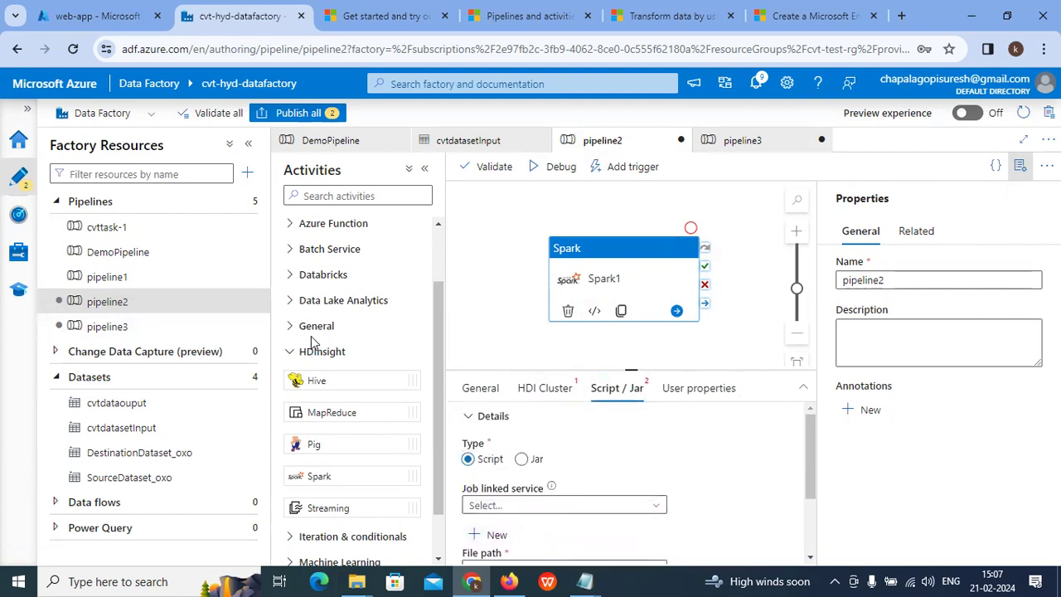
scroll(314, 342, "up", 2)
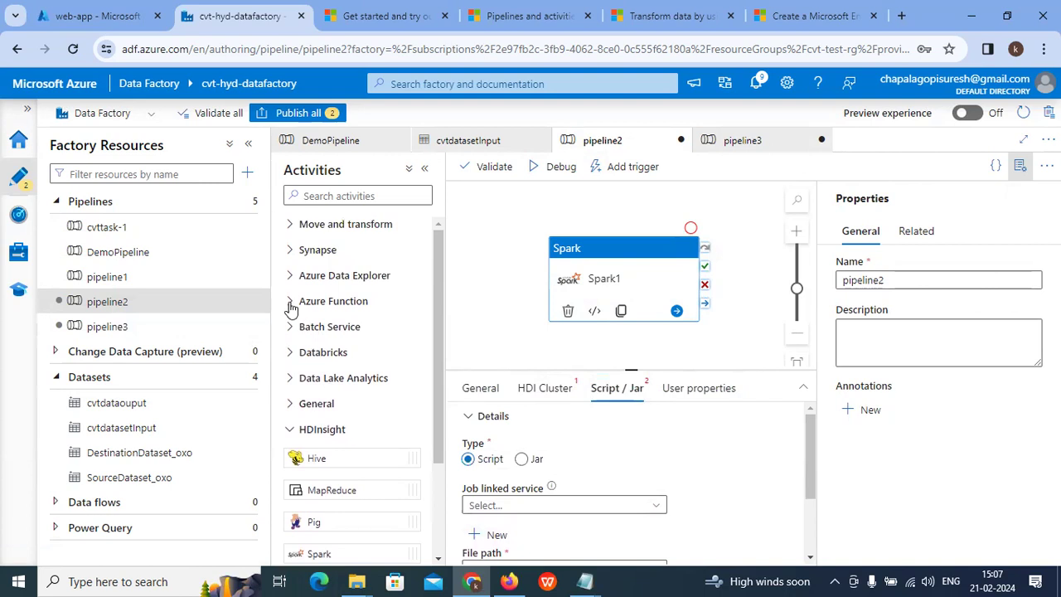
left_click(290, 302)
left_click_drag(331, 330, 558, 291)
Step: Browse the activity groups and drag a Power Query activity onto the pipeline2 canvas
left_click(537, 388)
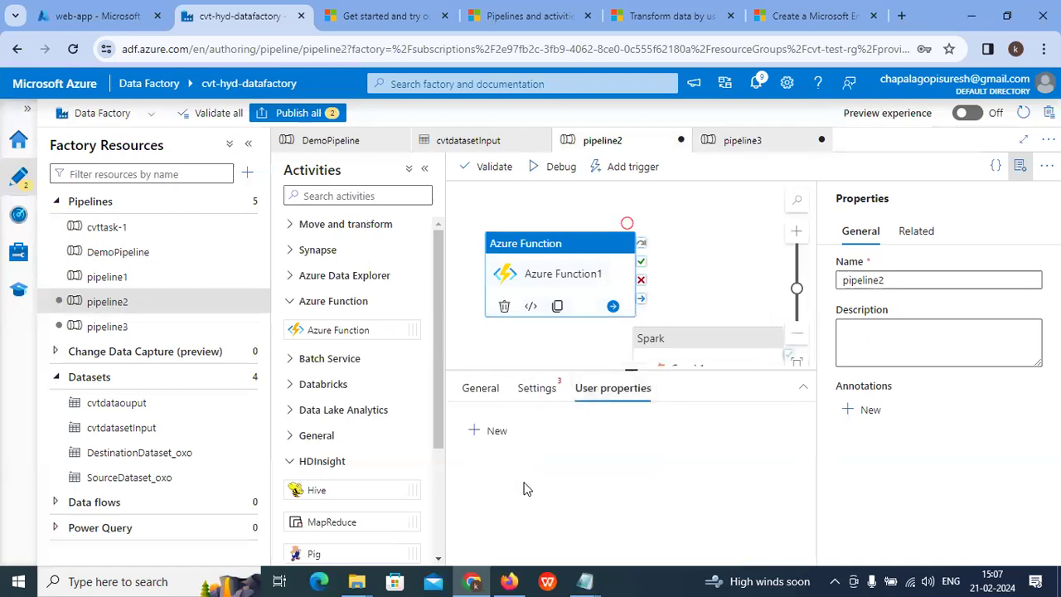
left_click(311, 384)
left_click(306, 371)
scroll(332, 421, "down", 3)
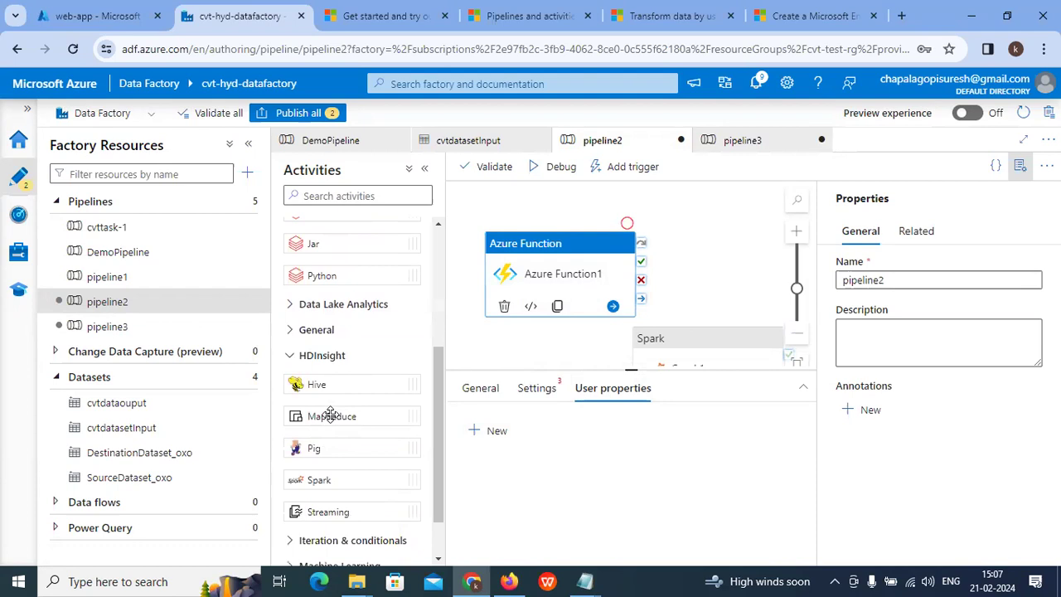
left_click(294, 332)
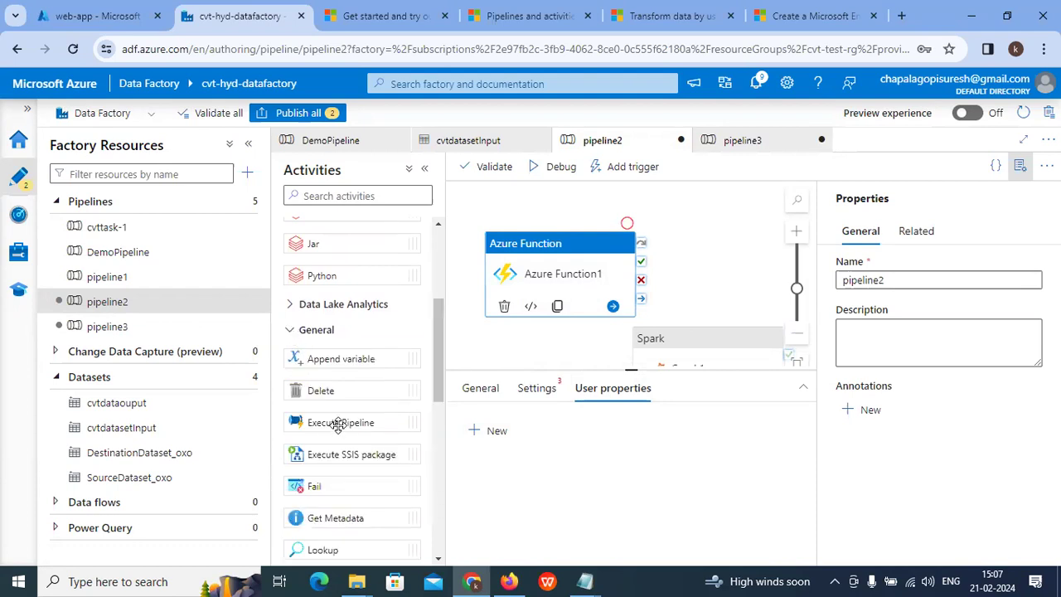
scroll(339, 439, "down", 6)
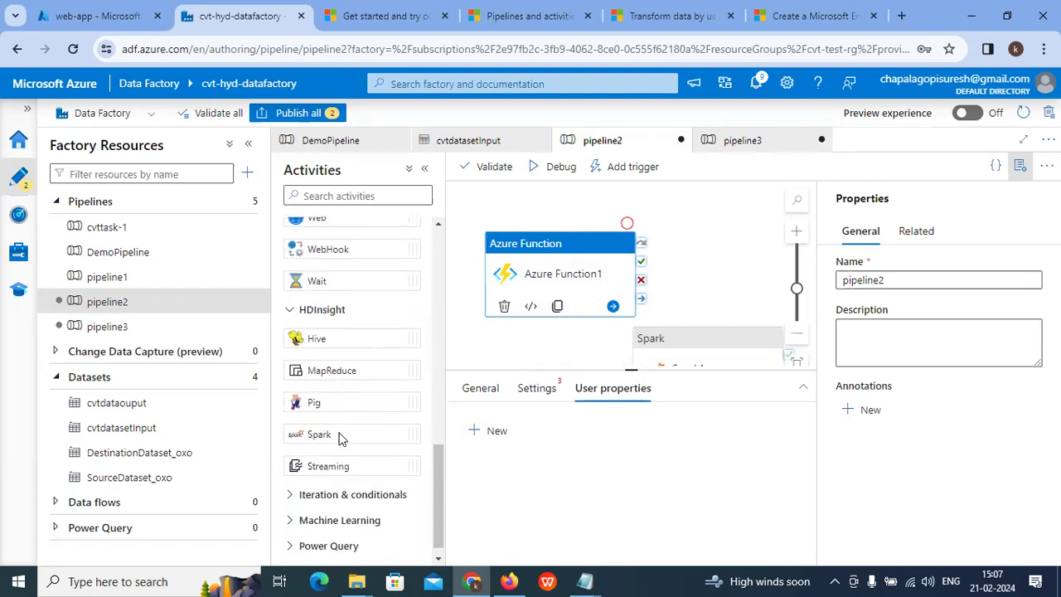
scroll(324, 506, "up", 1)
scroll(319, 523, "down", 1)
left_click(317, 531)
left_click_drag(329, 529, 682, 257)
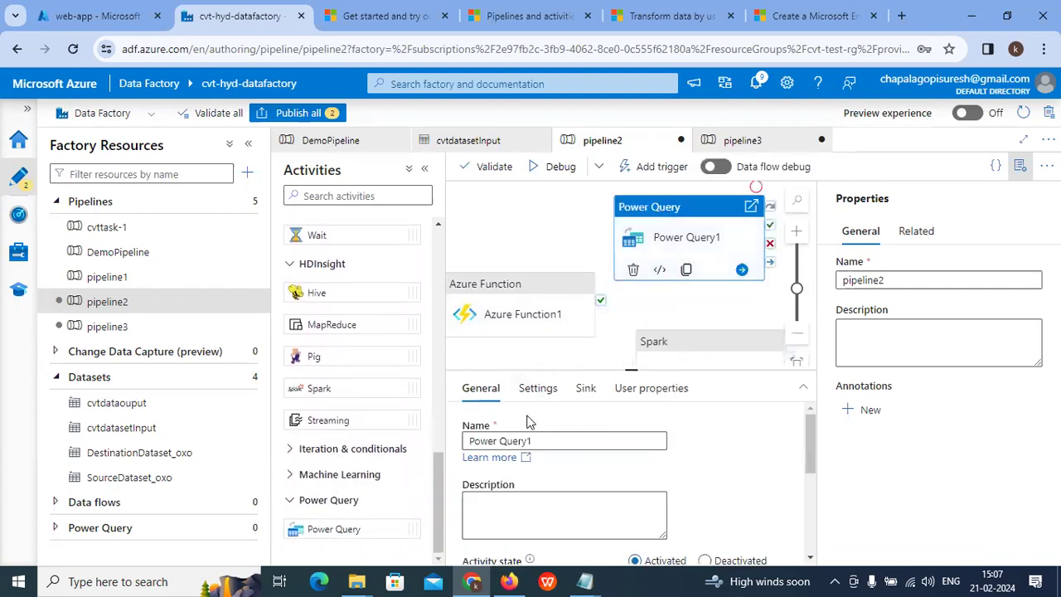
Step: Add a new query-to-sink mapping row to the Power Query activity
left_click(537, 388)
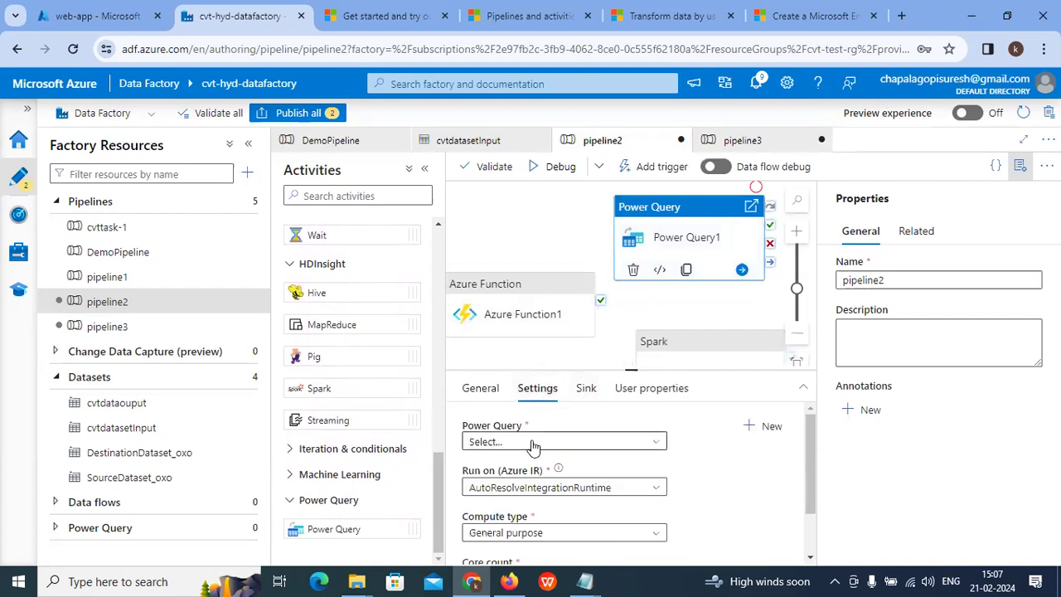
left_click(585, 388)
left_click(496, 432)
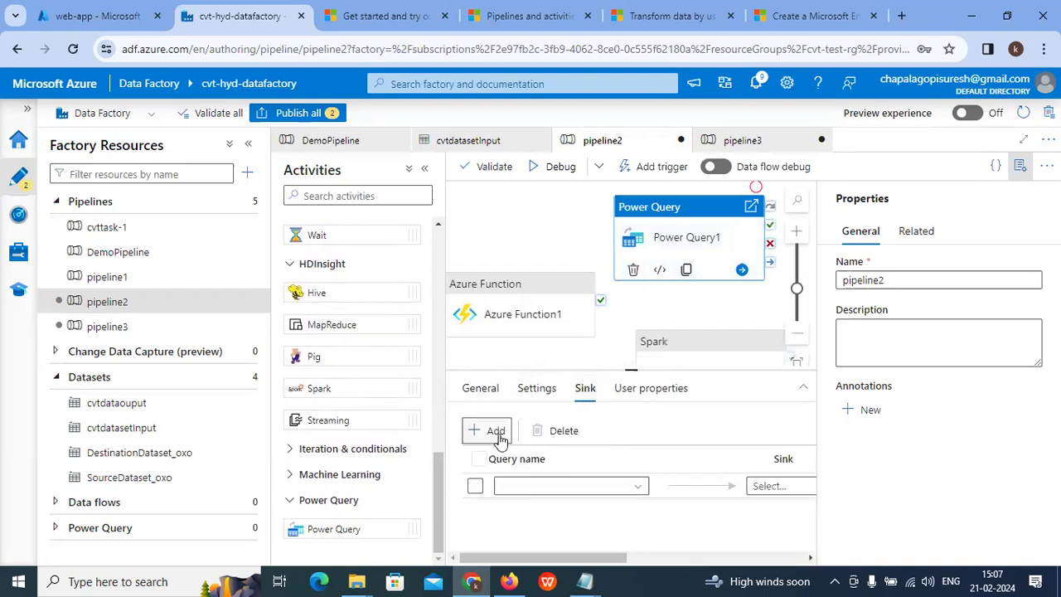
left_click(770, 486)
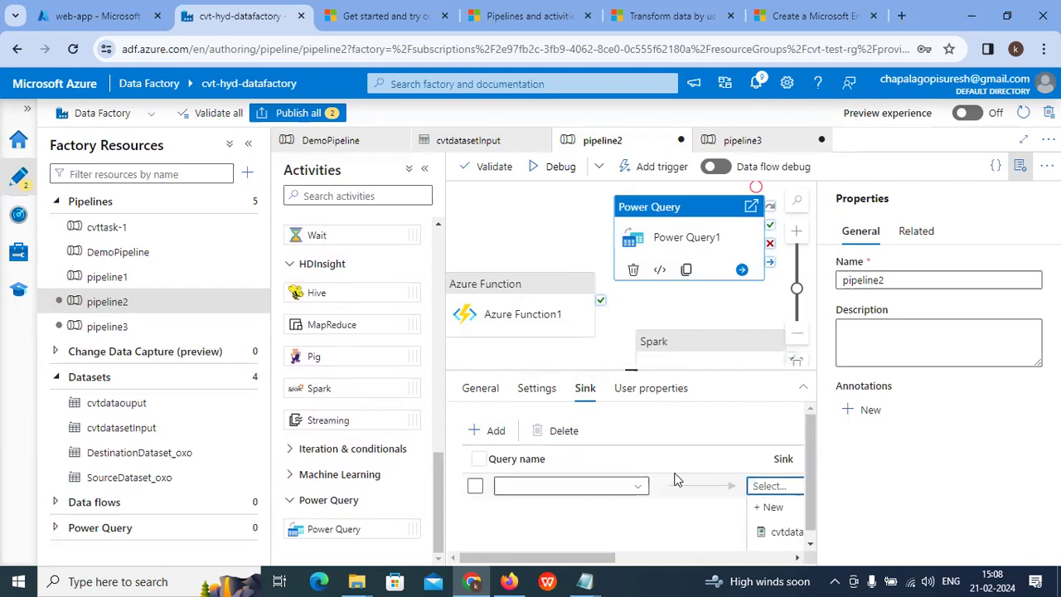
Step: Set the Power Query activity's compute type to Memory optimized
left_click(538, 388)
scroll(581, 460, "down", 2)
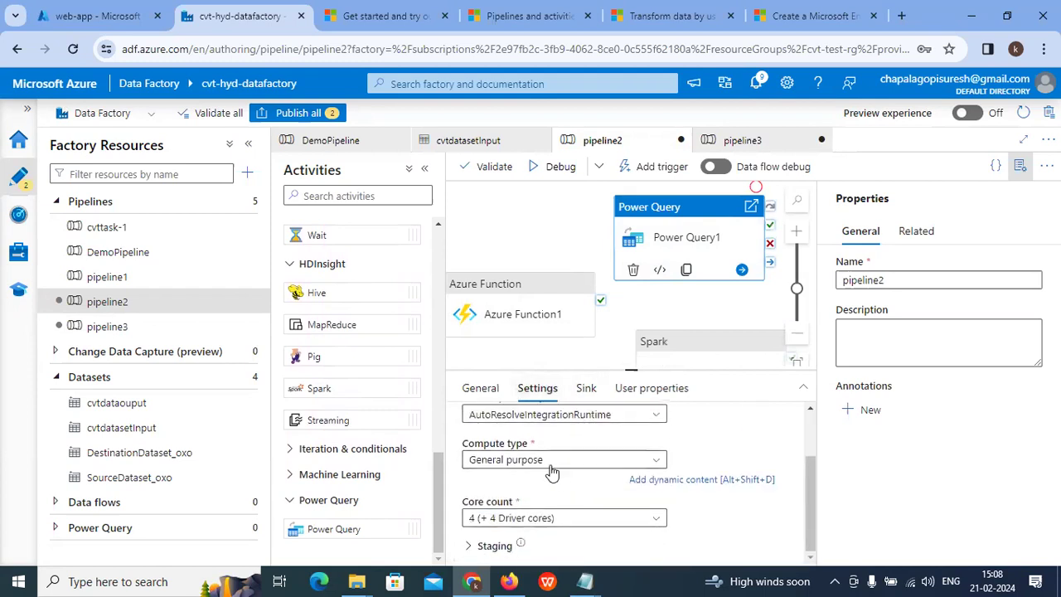
left_click(554, 464)
left_click(563, 504)
left_click(481, 388)
scroll(569, 498, "down", 5)
scroll(568, 493, "up", 5)
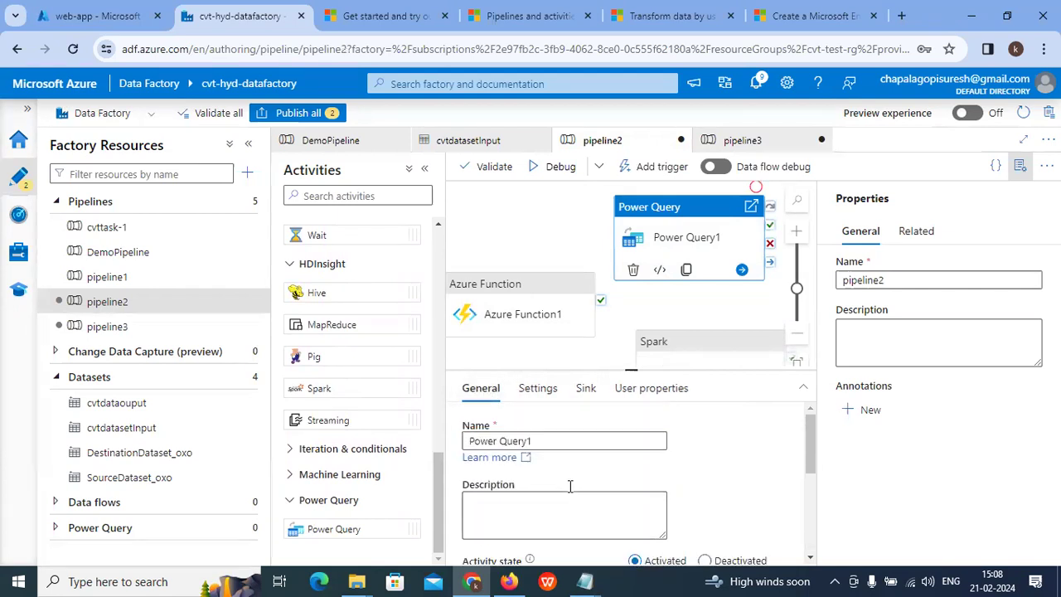
left_click_drag(635, 213, 519, 294)
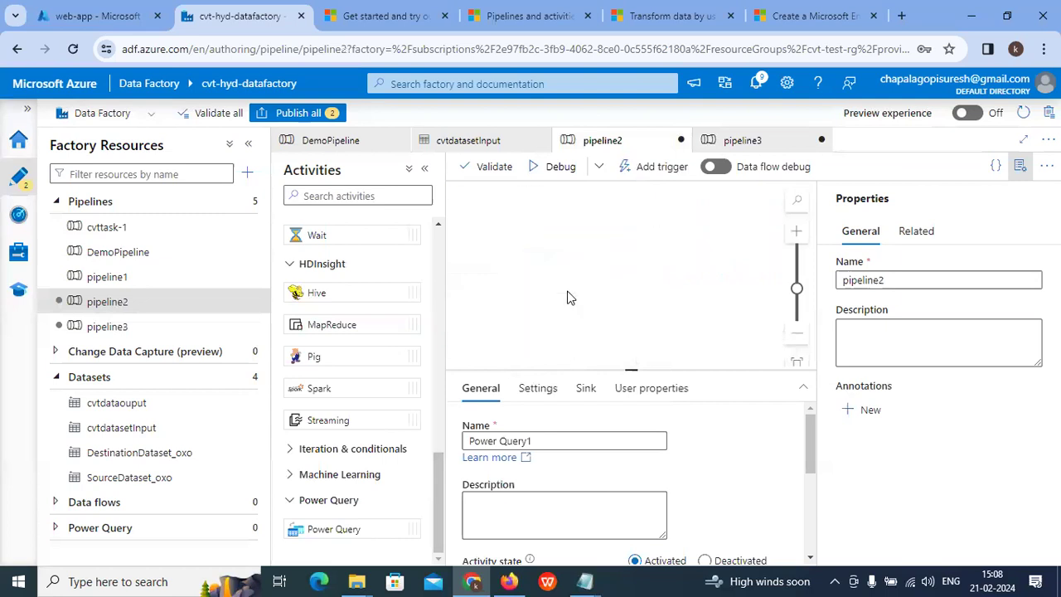
Step: Open the cvt-test-rg resource group from the Azure portal's resource group list
left_click(466, 84)
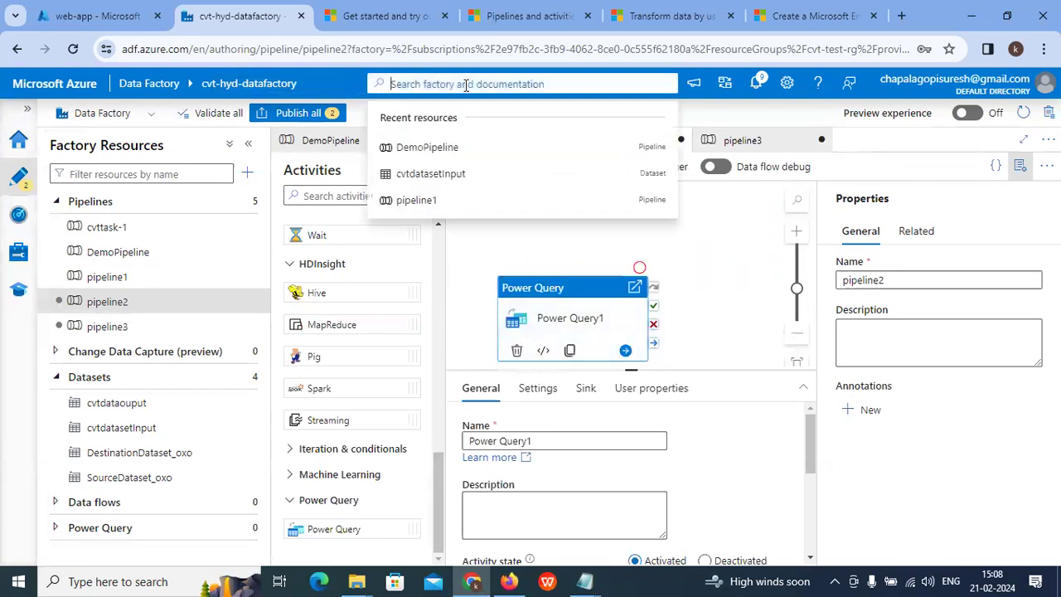
left_click(95, 15)
left_click(363, 310)
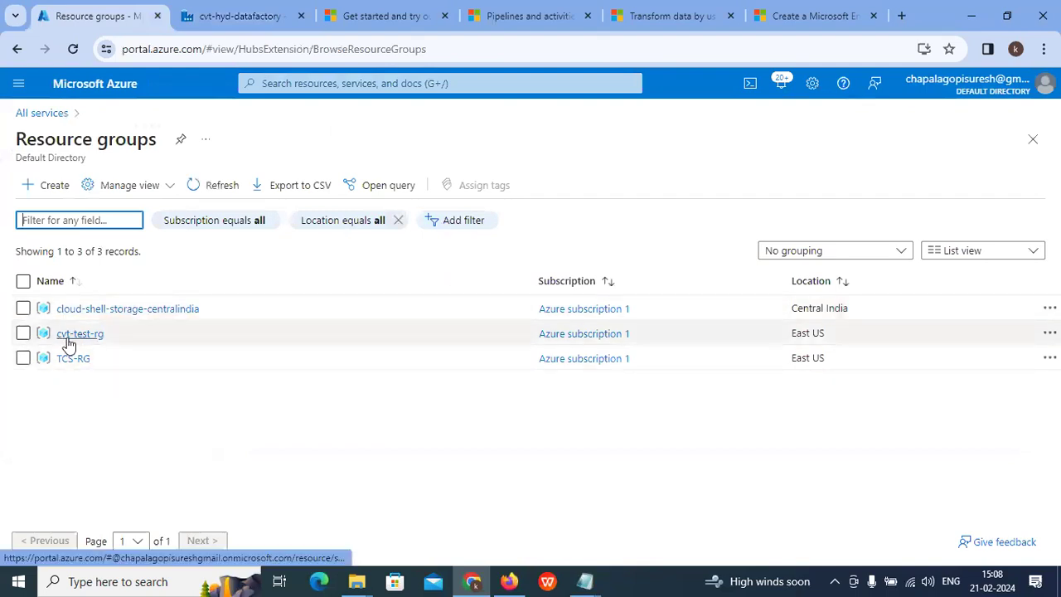
left_click(70, 336)
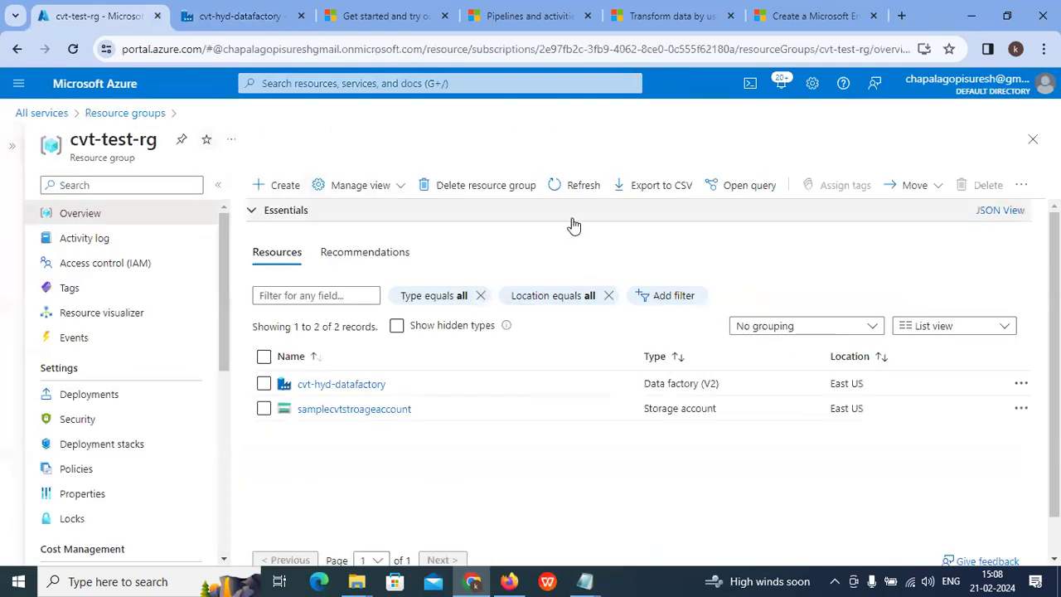
Step: Delete the cvt-test-rg resource group, pasting its name to confirm
left_click(460, 188)
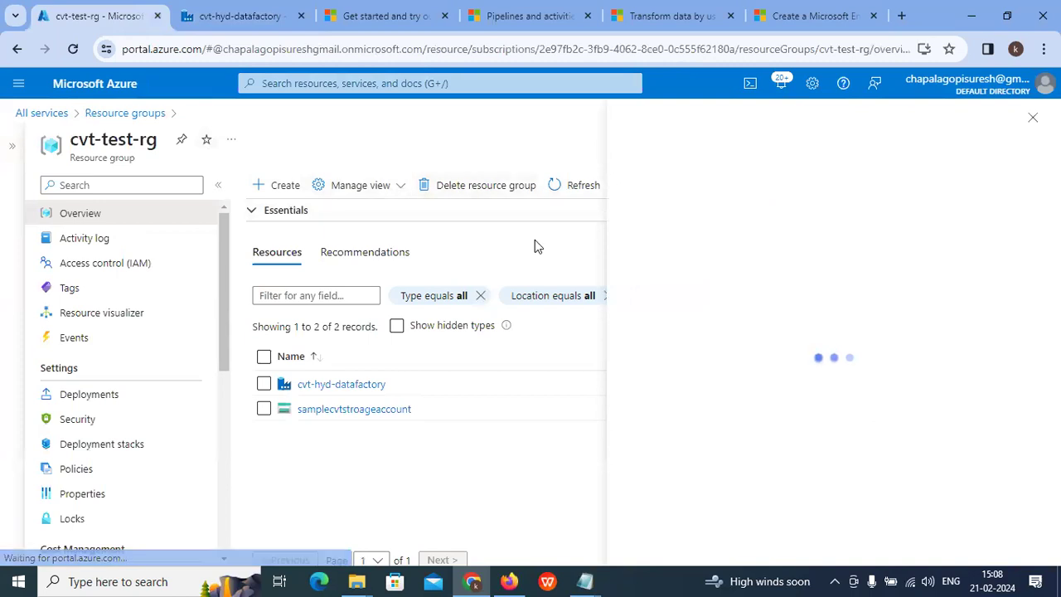
left_click(639, 507)
type("cvt-test-rg")
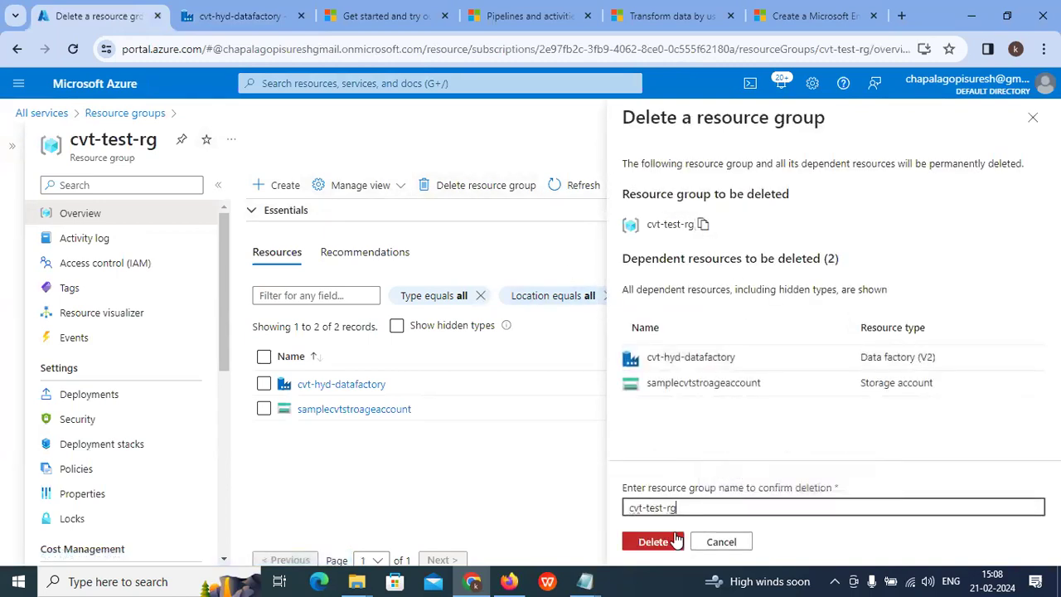
left_click(660, 547)
left_click(833, 404)
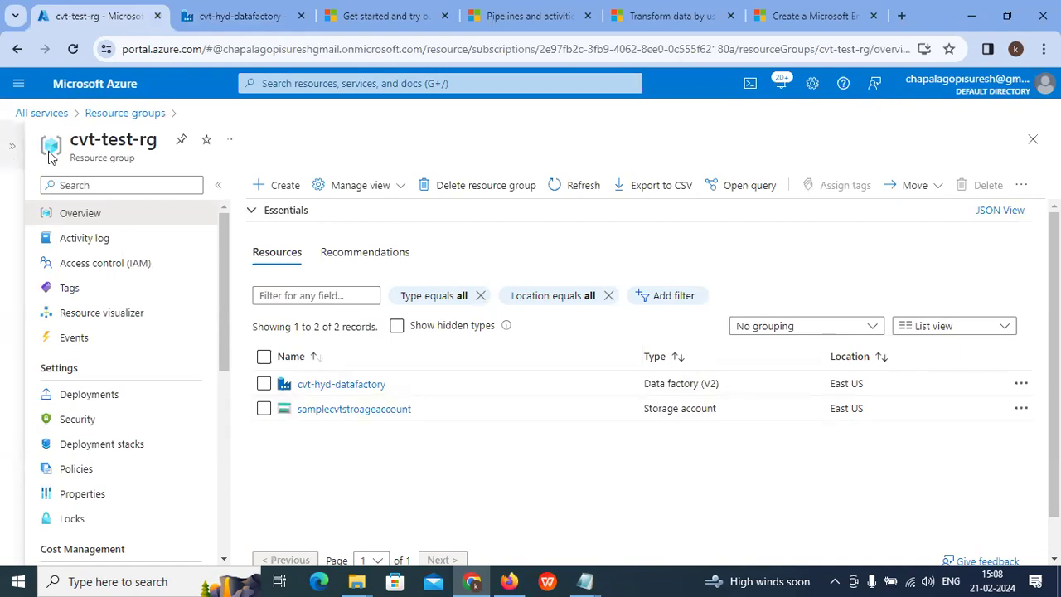
Step: Move between the Data Factory studio and portal tabs, ending on the cvt-test-rg tab
left_click(242, 17)
left_click(78, 16)
left_click(183, 23)
left_click(85, 16)
left_click(218, 25)
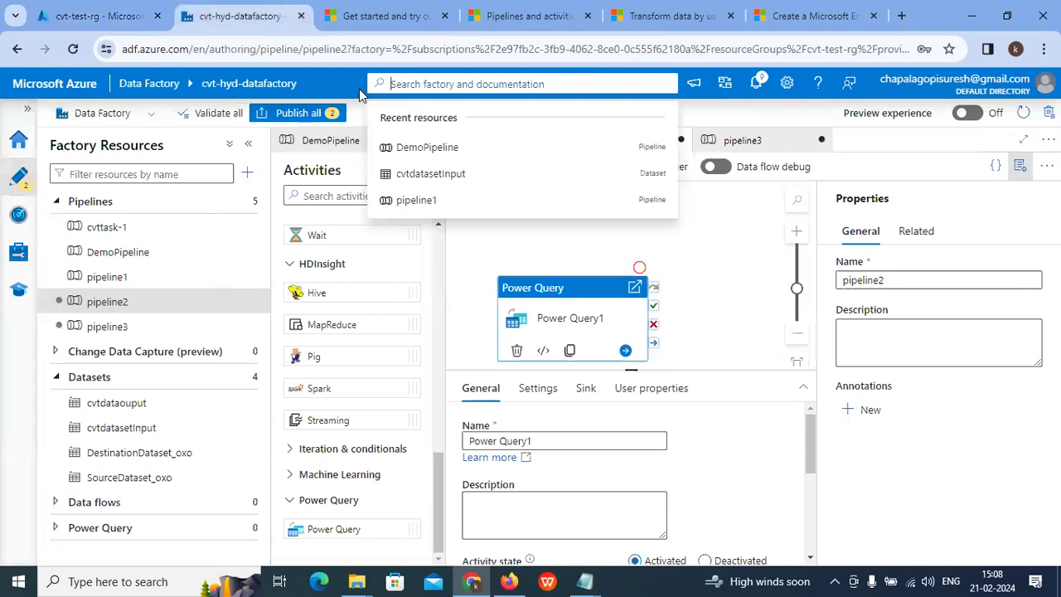
left_click(116, 7)
left_click(184, 13)
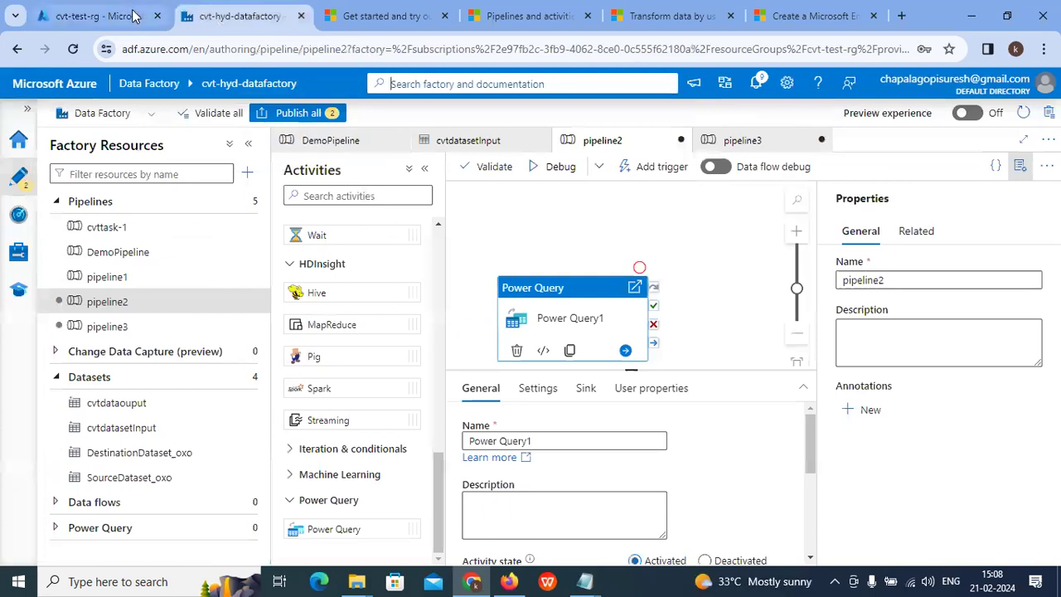
left_click(133, 15)
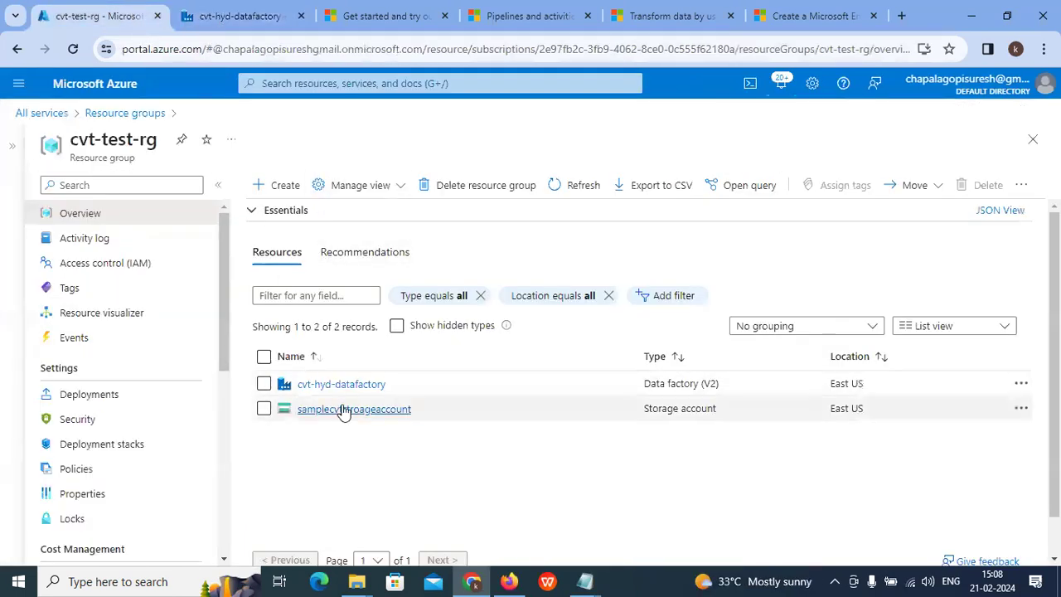
Step: Check notifications for the cvt-test-rg deletion, then bring up the Spark transformation tutorial
left_click(775, 88)
scroll(779, 308, "down", 3)
scroll(784, 324, "up", 3)
scroll(822, 345, "down", 10)
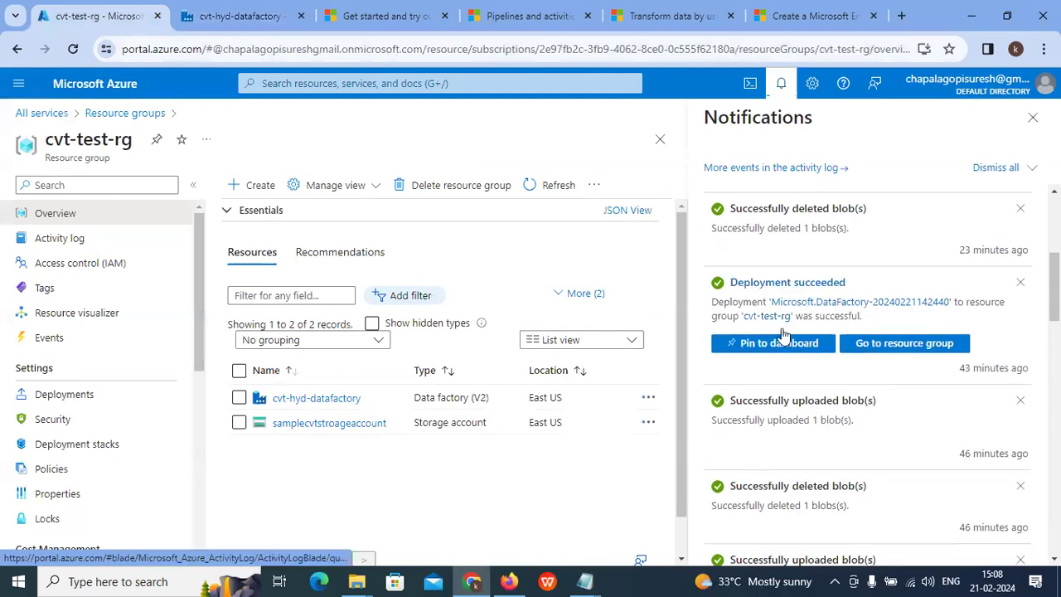
scroll(813, 323, "down", 10)
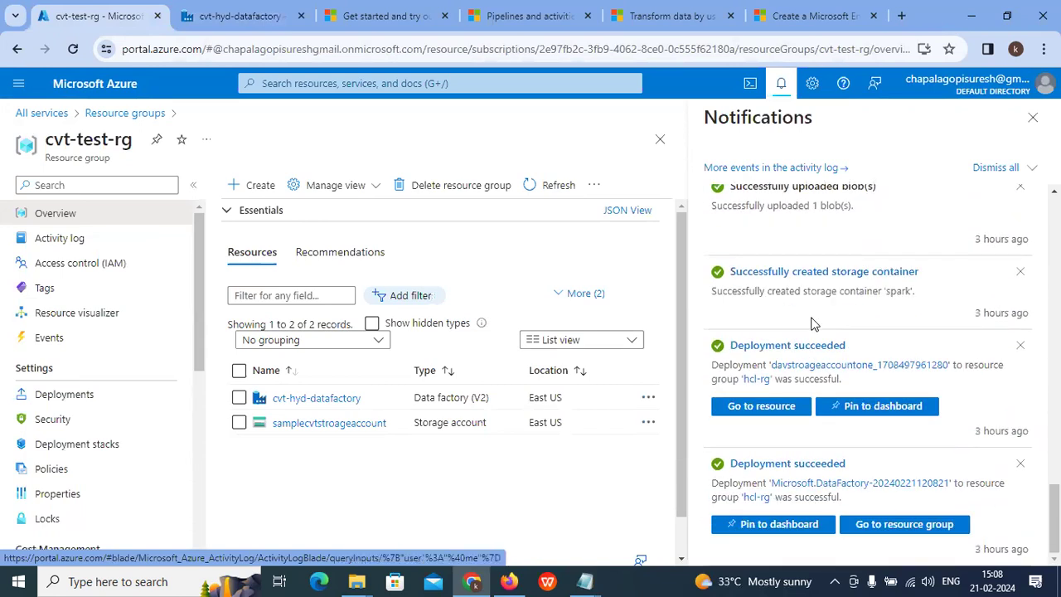
left_click(659, 17)
scroll(584, 175, "up", 15)
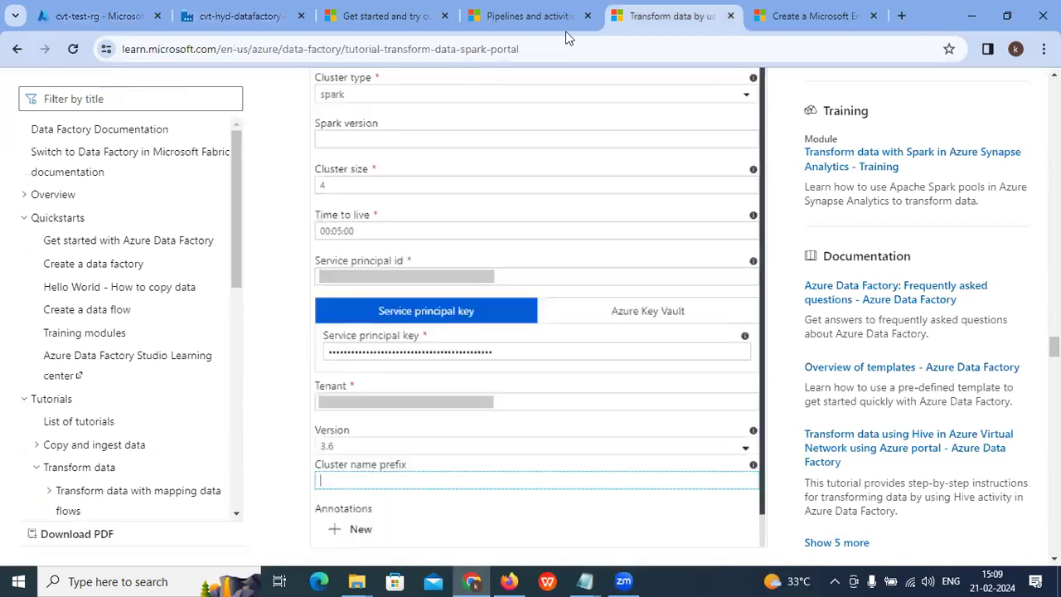